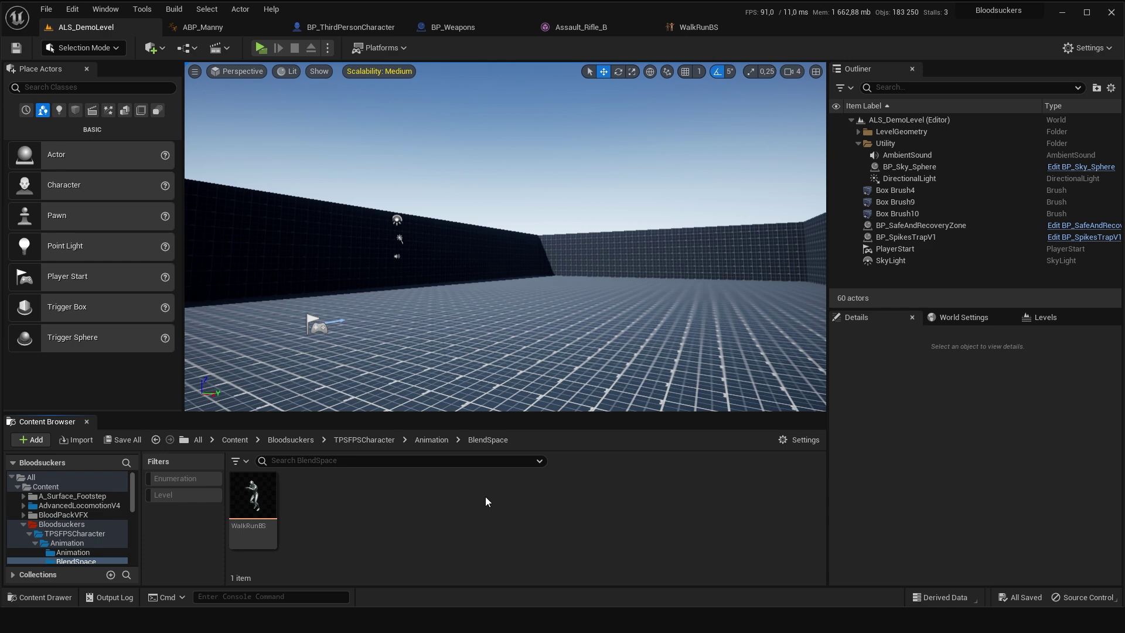
Open BP_ThirdPersonCharacter, filter its Details to 'speed', and bring up the WalkRunBS blend space.
click(336, 28)
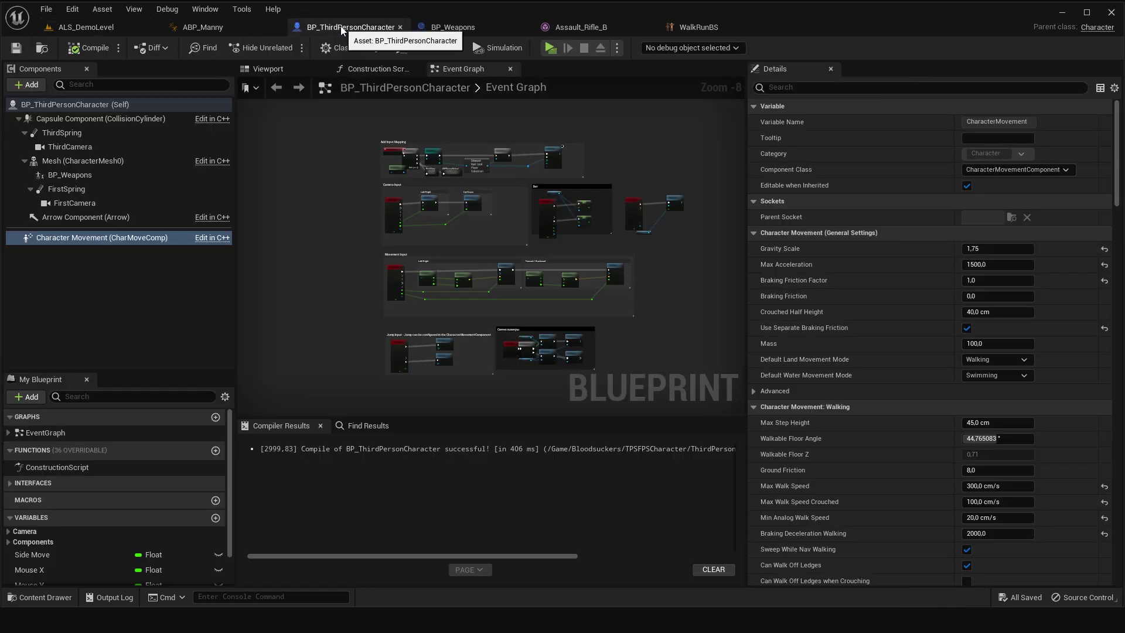
click(797, 86)
text(speed)
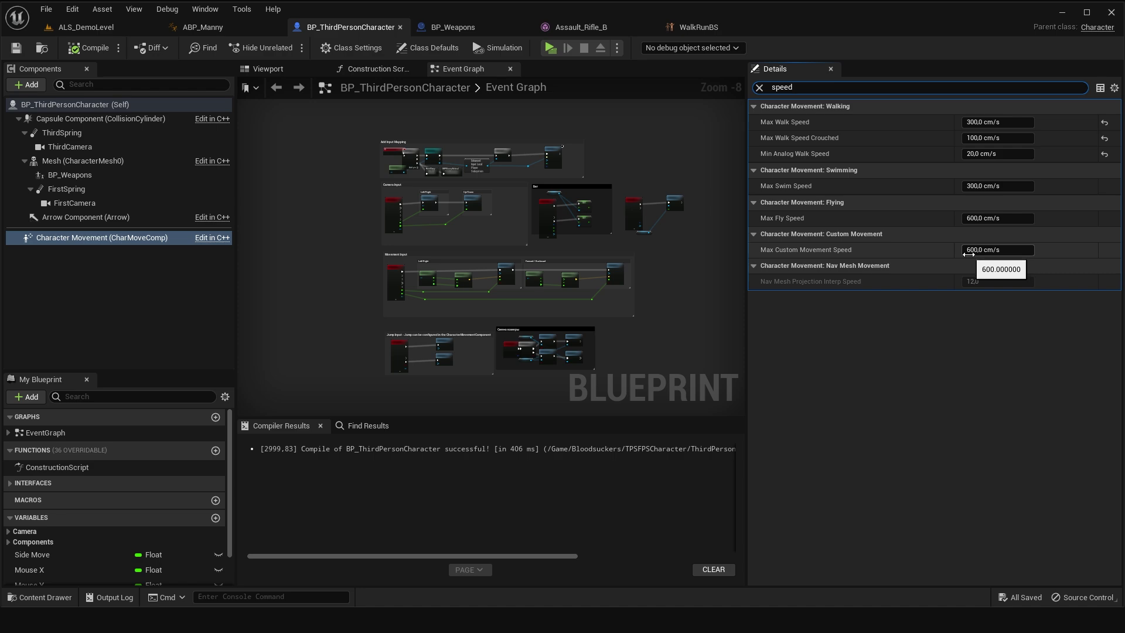
click(725, 28)
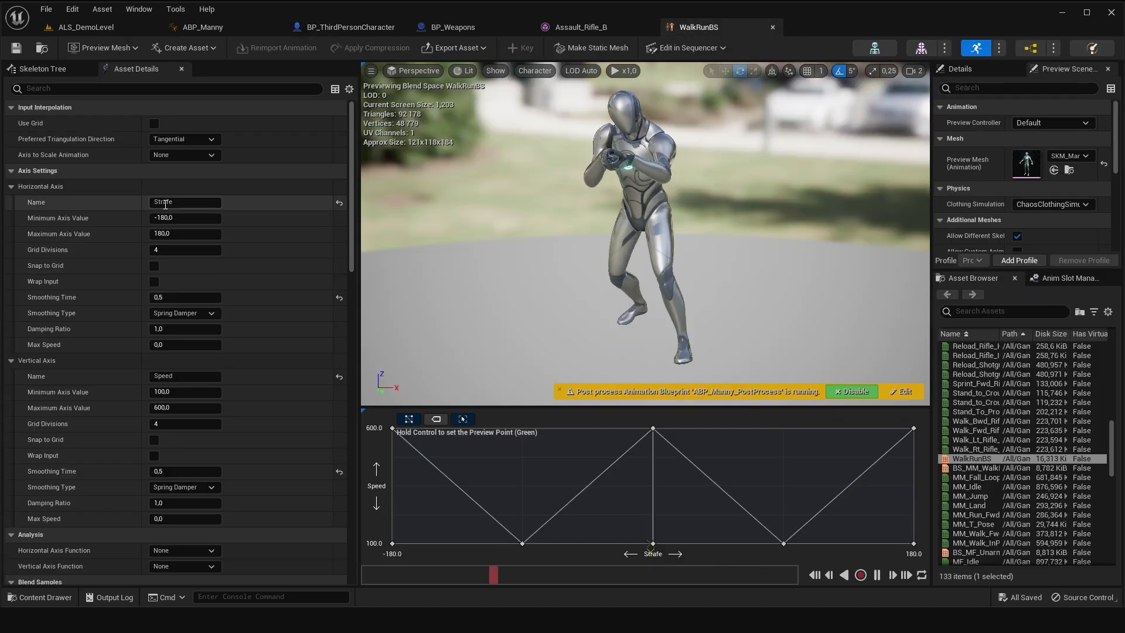
Review the WalkRunBS blend samples: rifle walks at Speed 100, MM_Run_Fwd at 600.
scroll(57, 361, down, 2)
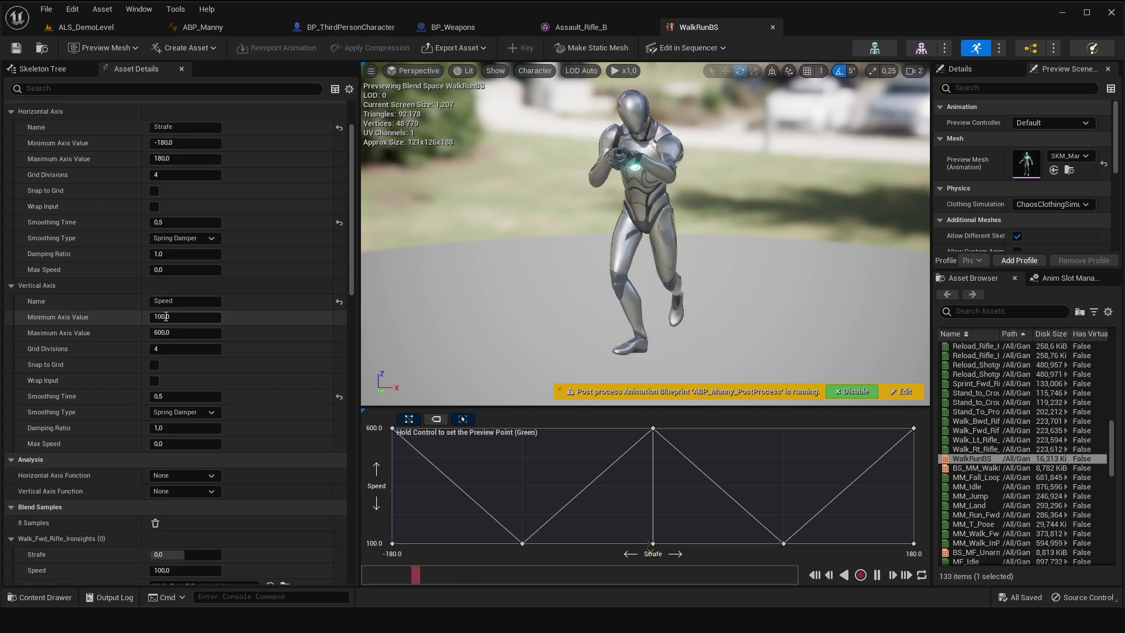
scroll(174, 331, down, 2)
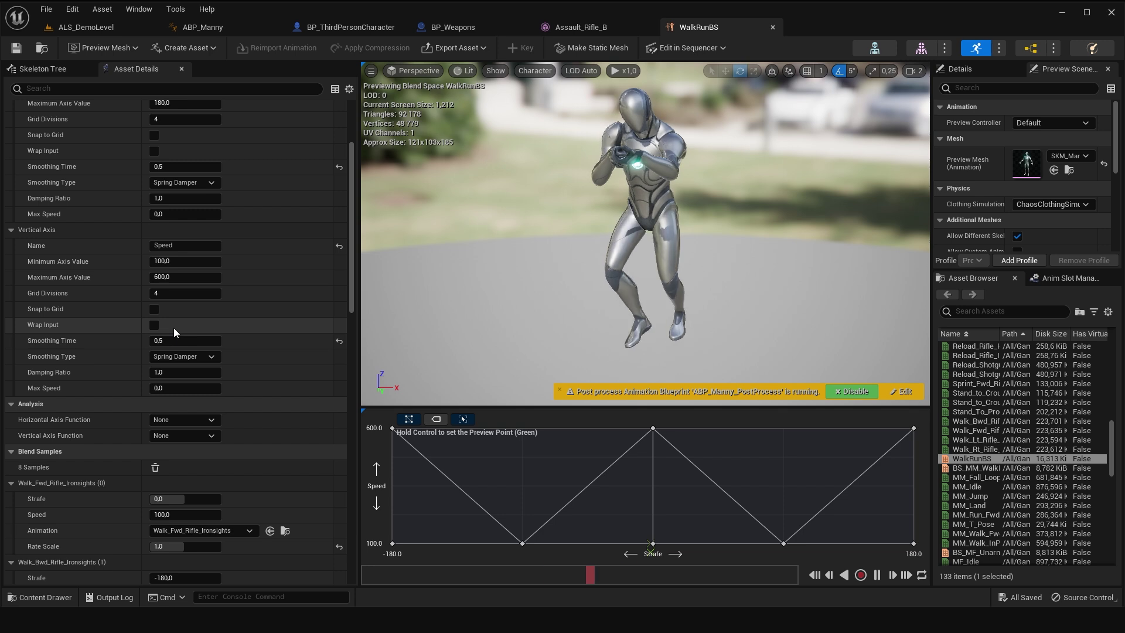
scroll(174, 329, down, 1)
scroll(174, 329, down, 1)
scroll(174, 327, down, 1)
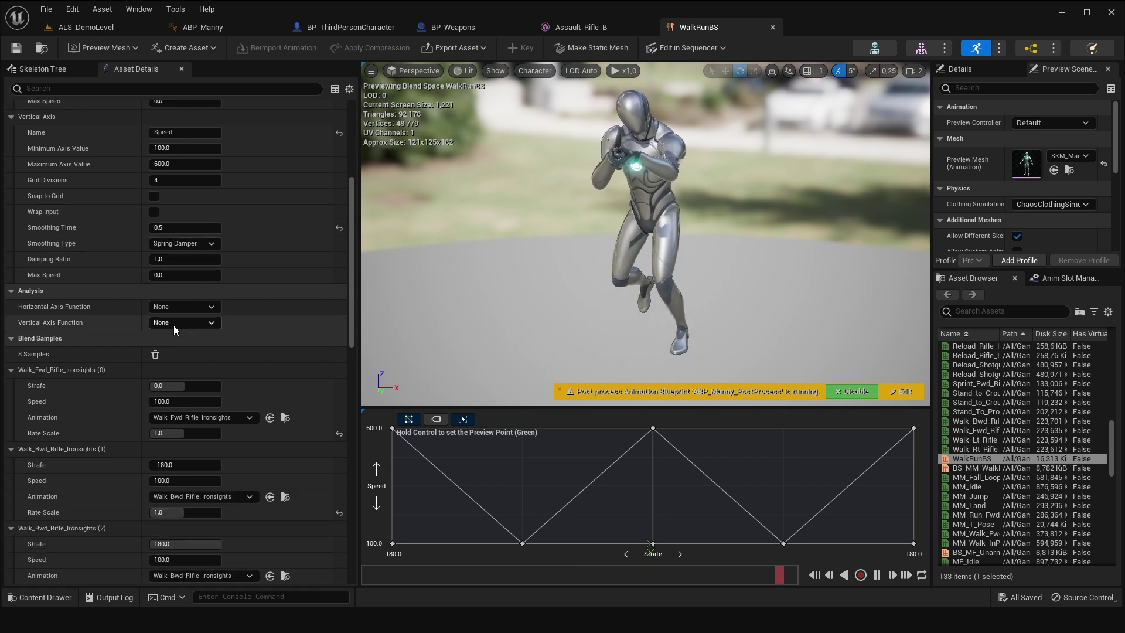
scroll(174, 322, down, 1)
scroll(175, 311, down, 2)
scroll(175, 311, down, 1)
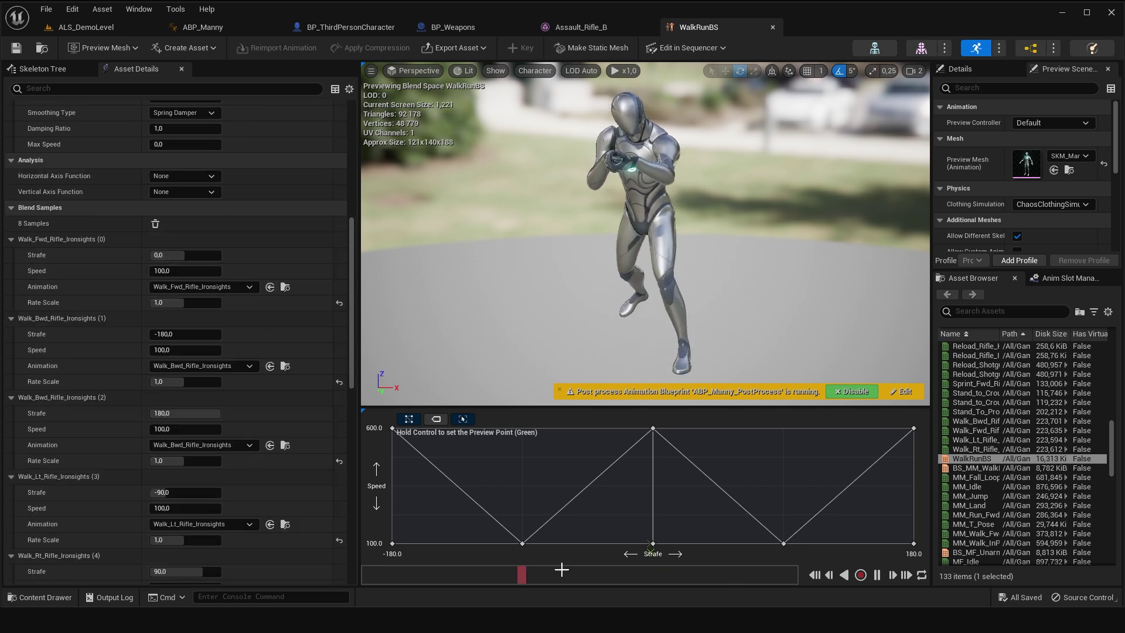
mouse_move(393, 543)
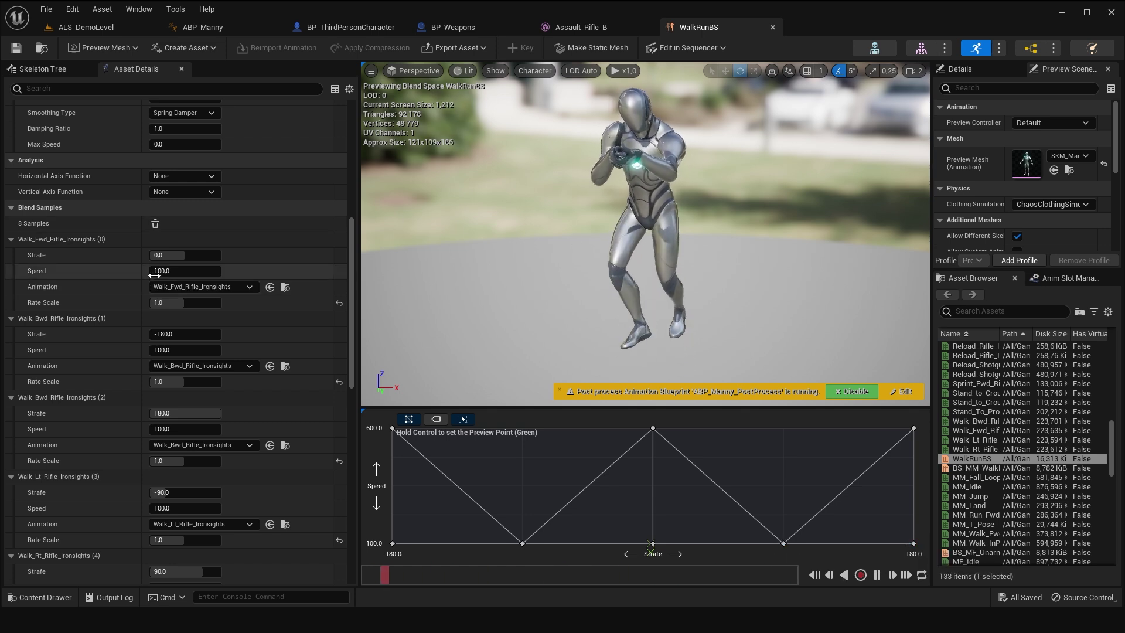
scroll(172, 350, down, 2)
scroll(167, 392, down, 2)
scroll(167, 417, down, 2)
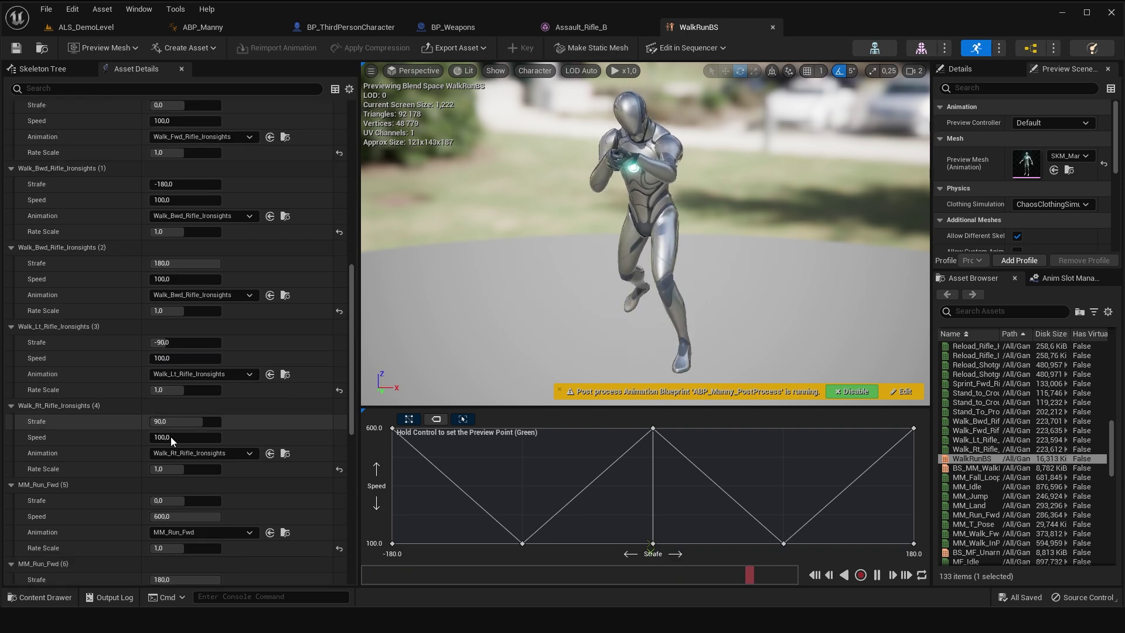
scroll(169, 437, down, 6)
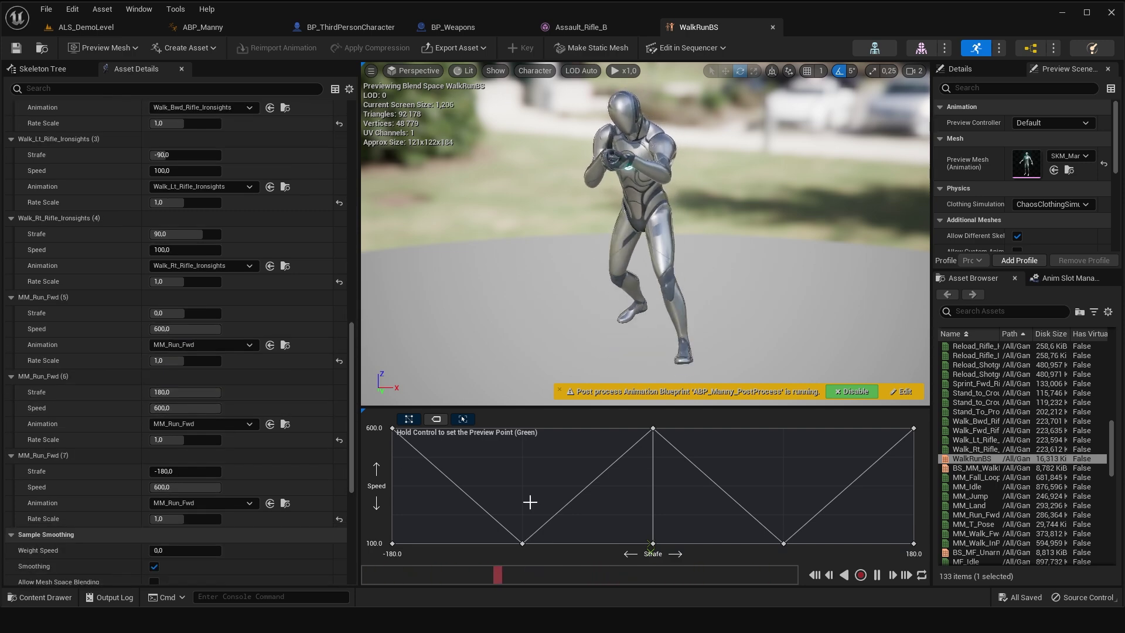
Preview the blend at full run speed, then close the WalkRunBS editor.
ctrl+click(629, 415)
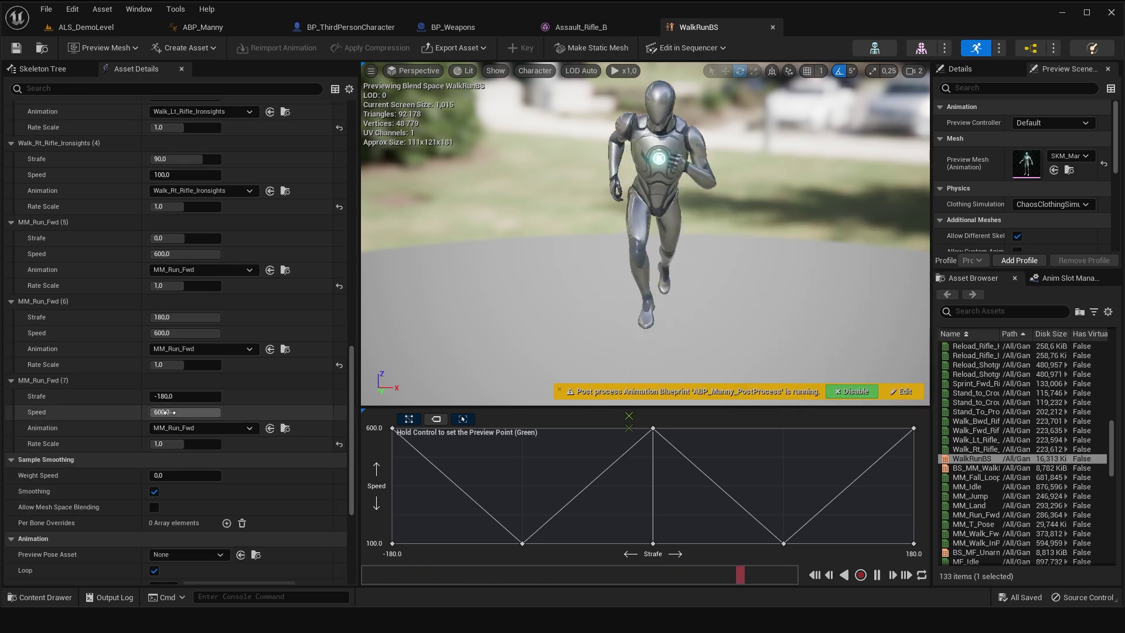
scroll(174, 421, down, 4)
scroll(315, 434, down, 4)
scroll(315, 435, up, 5)
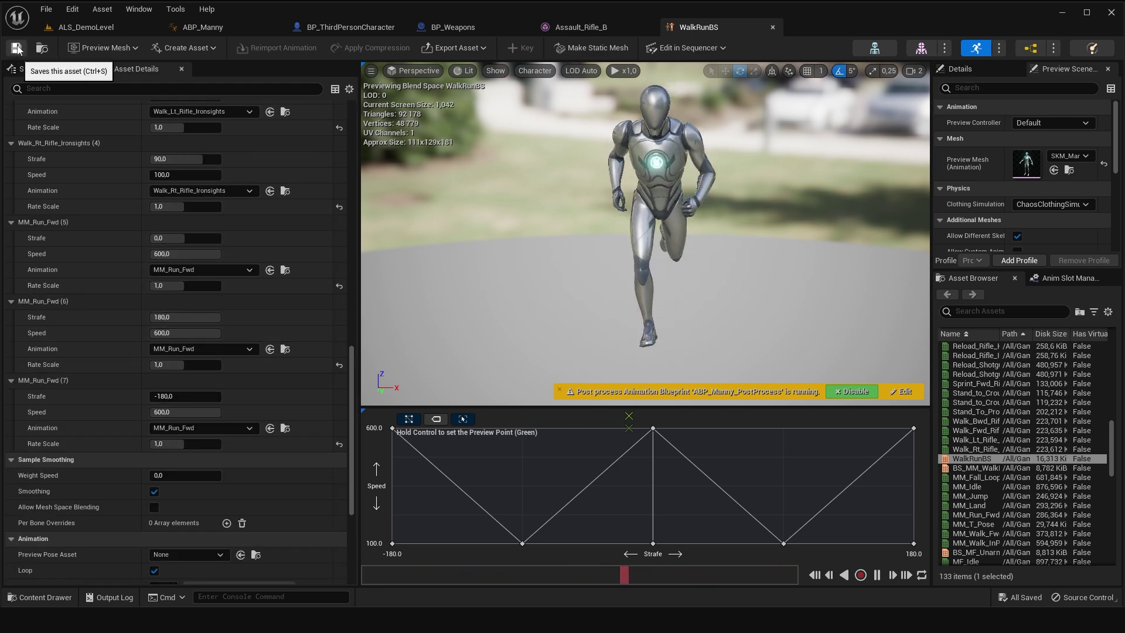
middle_click(713, 27)
Run a standalone play test of ALS_DemoLevel with the rifle character, then stop it.
click(298, 26)
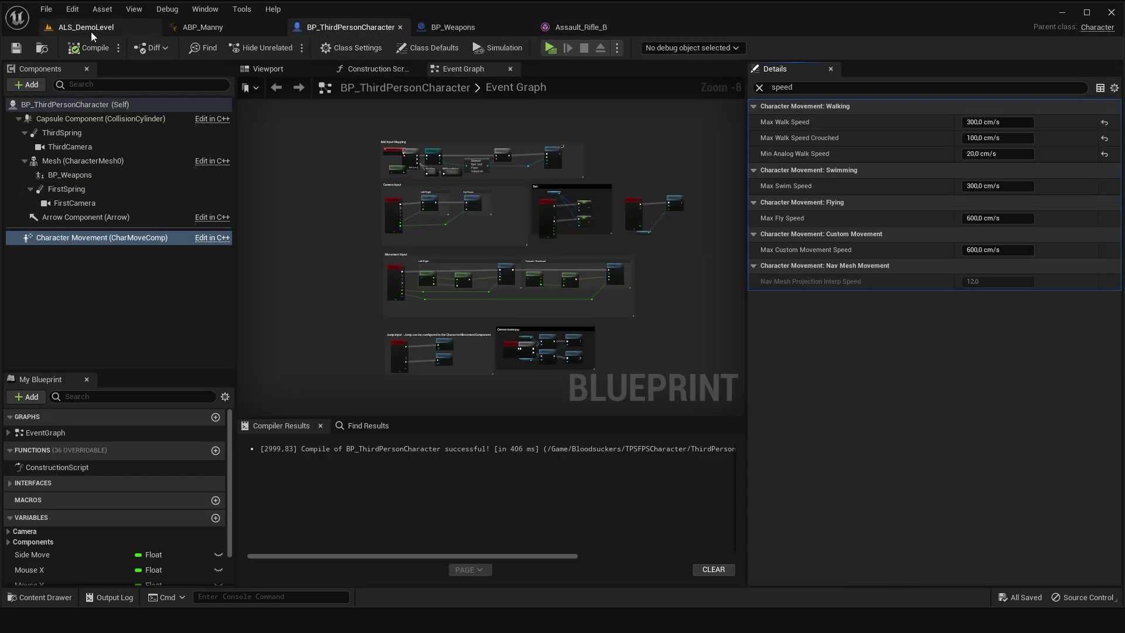
click(86, 27)
click(260, 50)
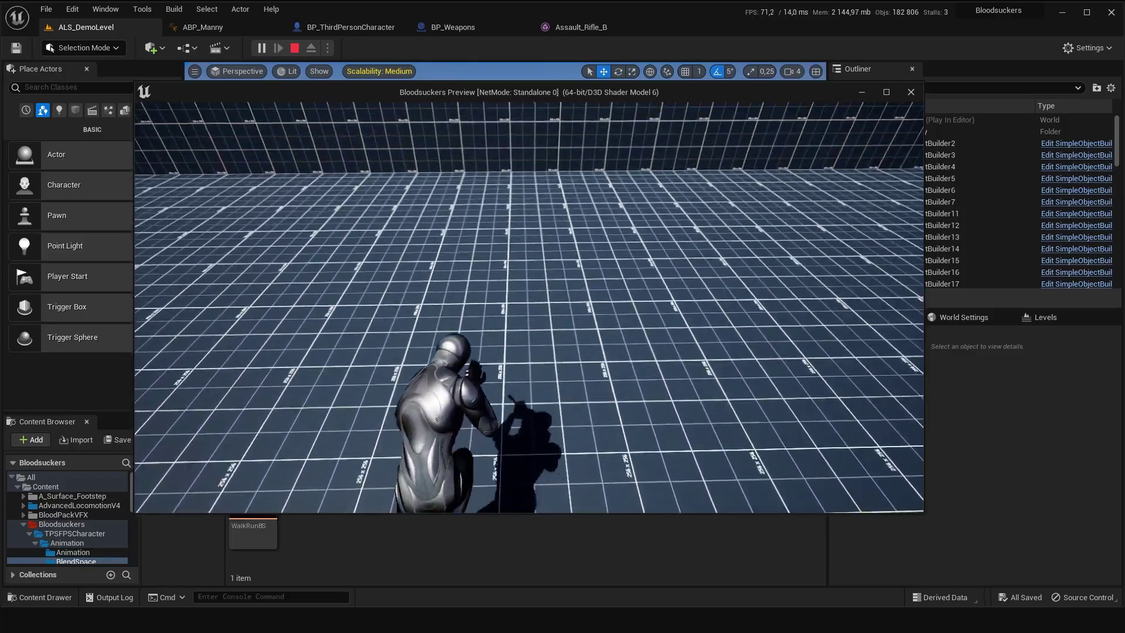
key(Escape)
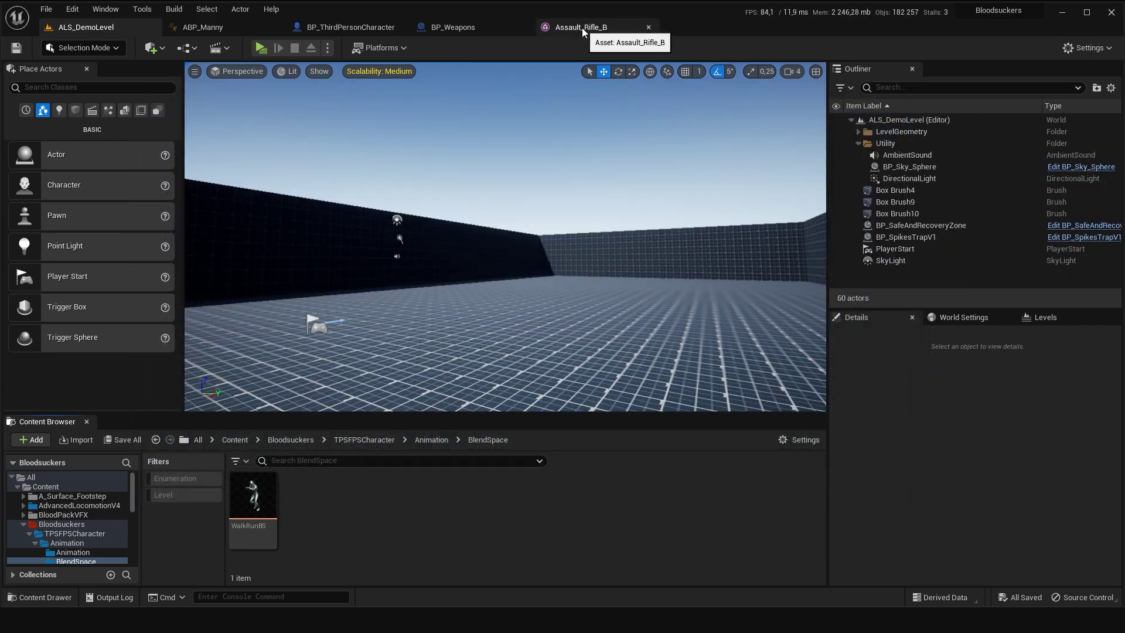
Add a socket named FireSocket under Grip_Bone on the Assault_Rifle_B skeletal mesh.
click(465, 30)
click(82, 132)
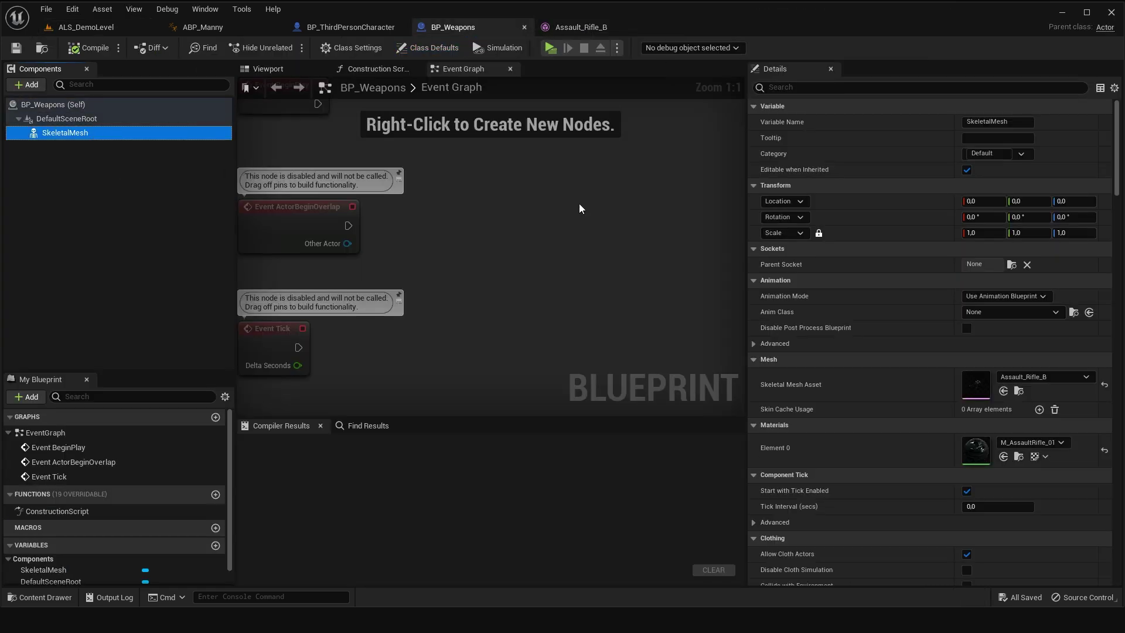
middle_click(464, 28)
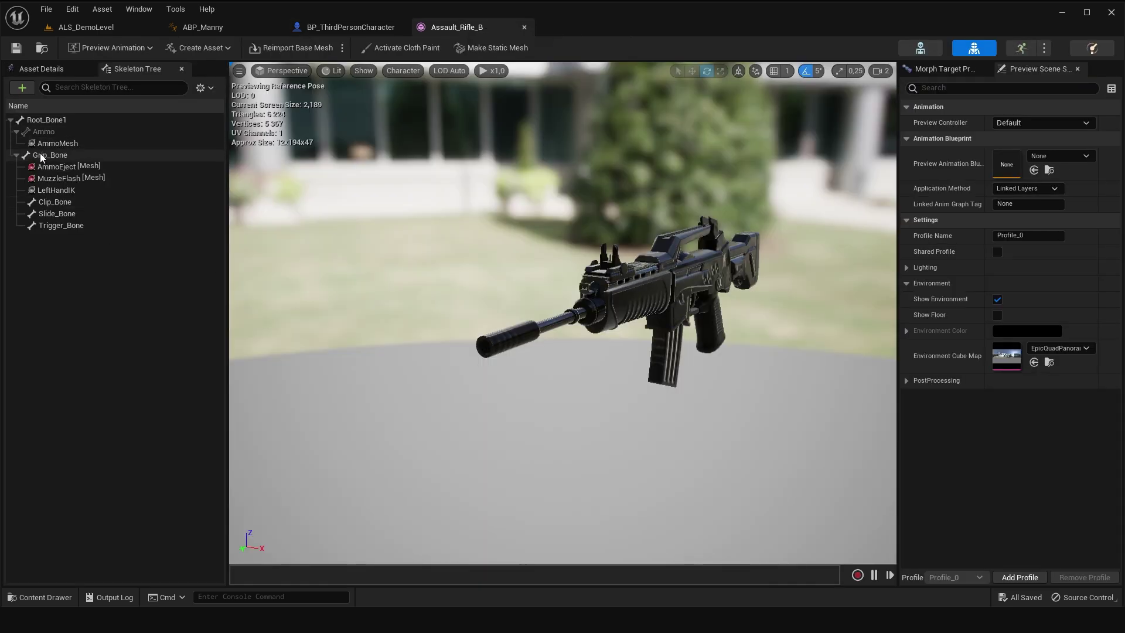
click(88, 155)
click(20, 88)
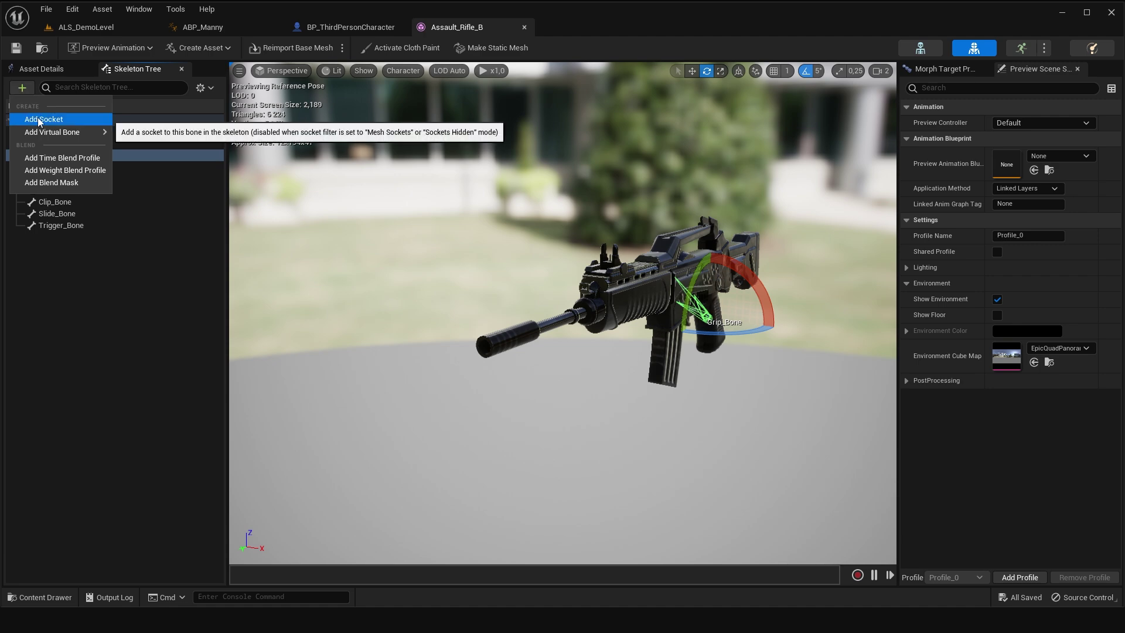
click(46, 116)
click(73, 191)
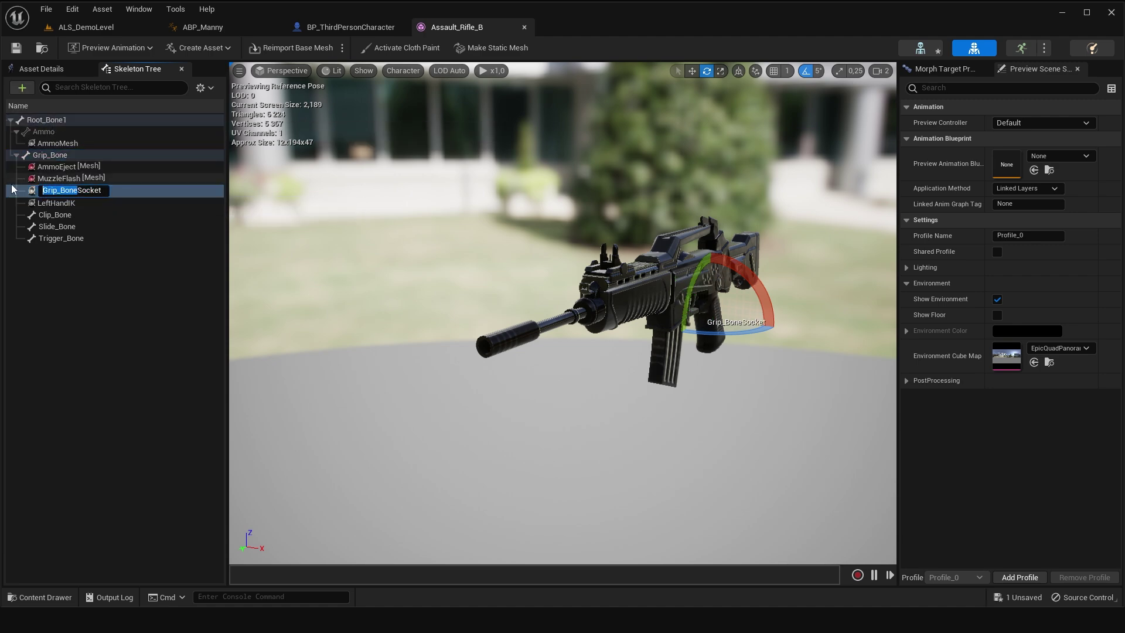
key(Return)
Move and rotate FireSocket to the muzzle tip, then close the Assault_Rifle_B editor.
key(w)
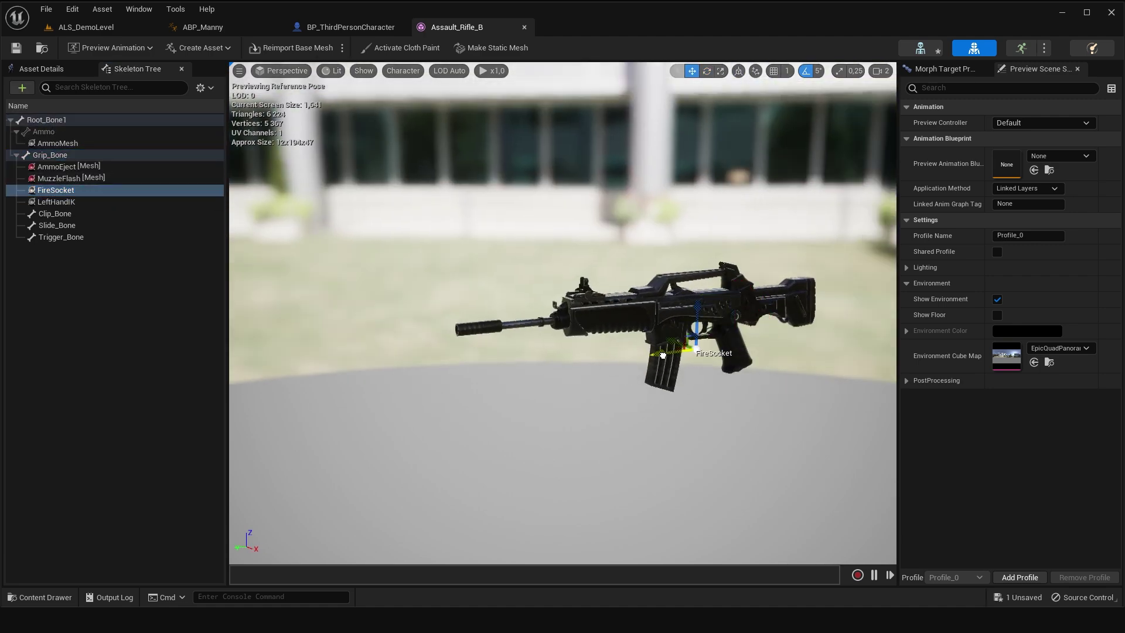
alt+drag(596, 384, 529, 306)
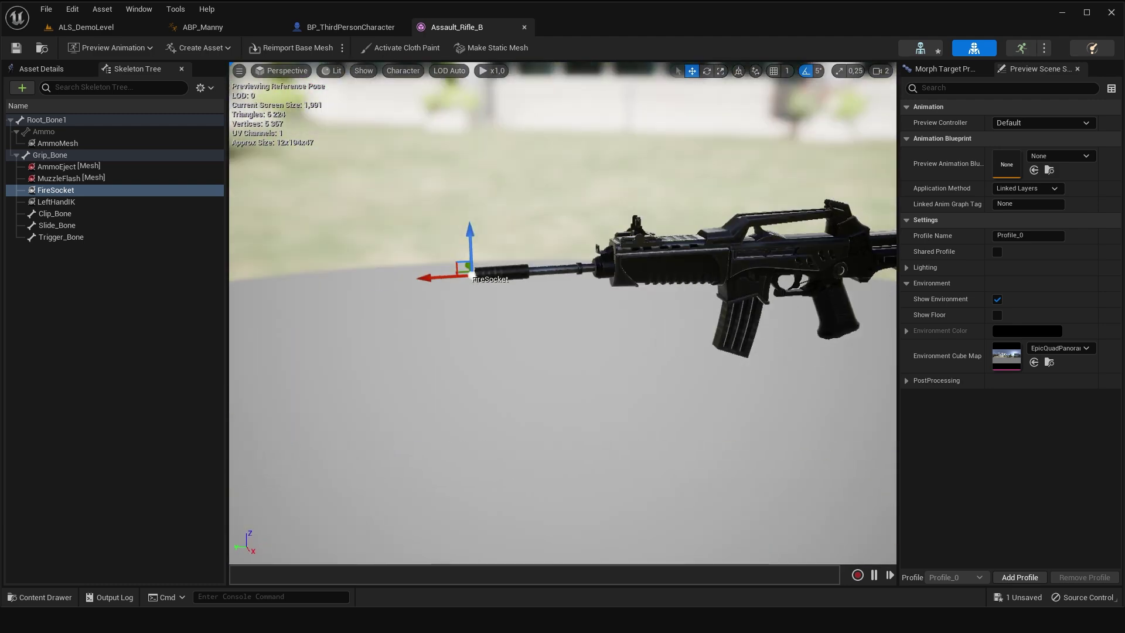
mouse_move(500, 305)
alt+mouse_down()
mouse_move(621, 371)
mouse_move(469, 381)
alt+mouse_up()
key(e)
key(w)
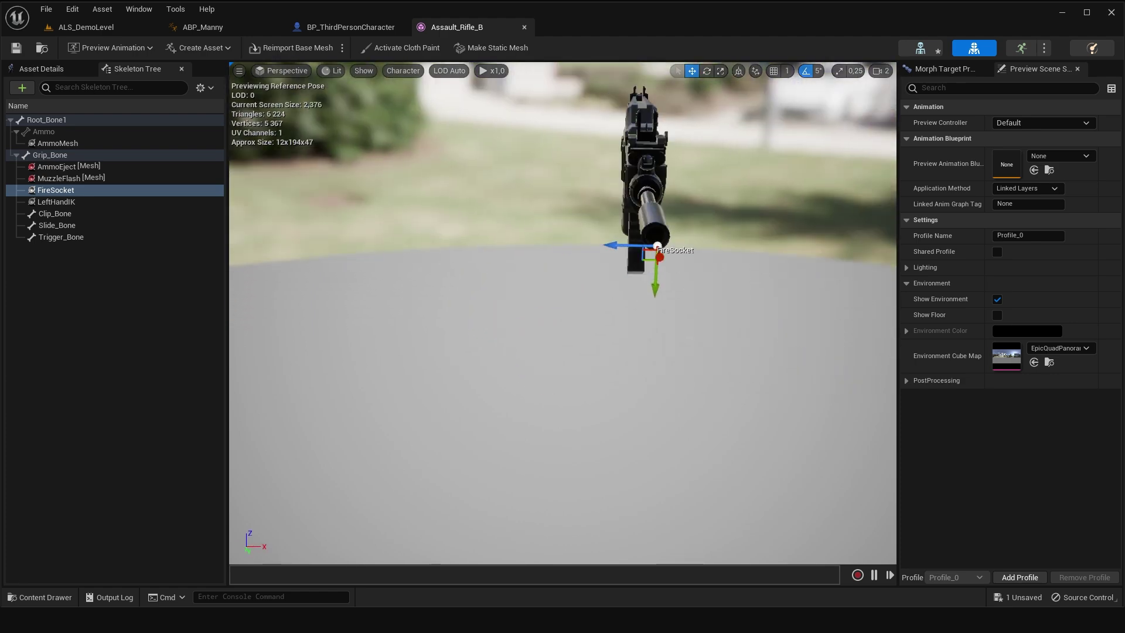
click(17, 49)
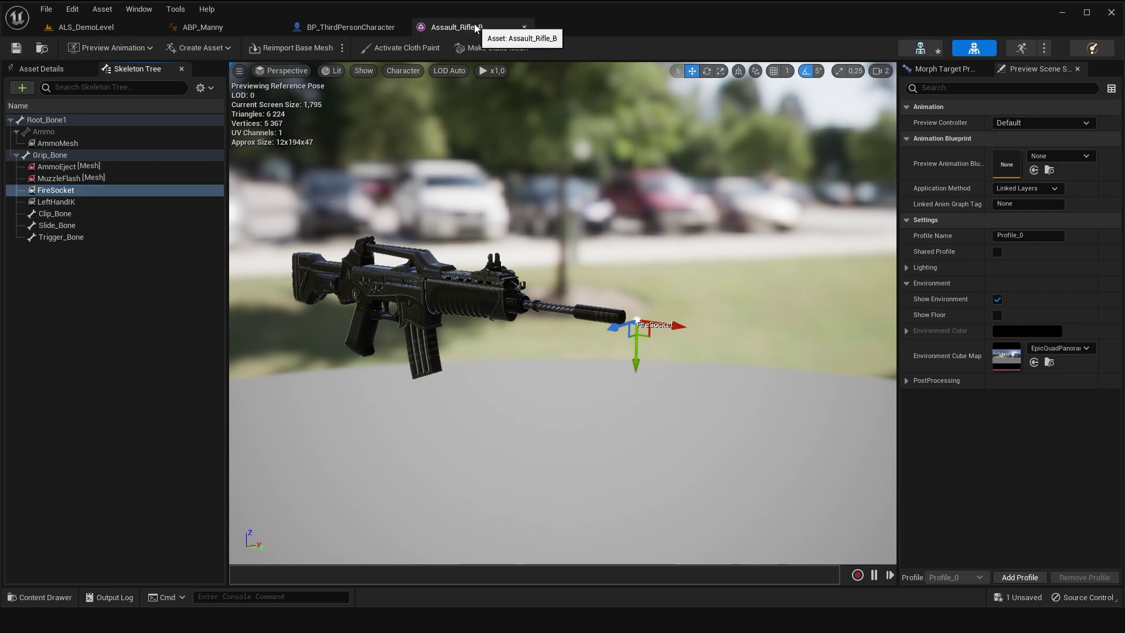
middle_click(476, 27)
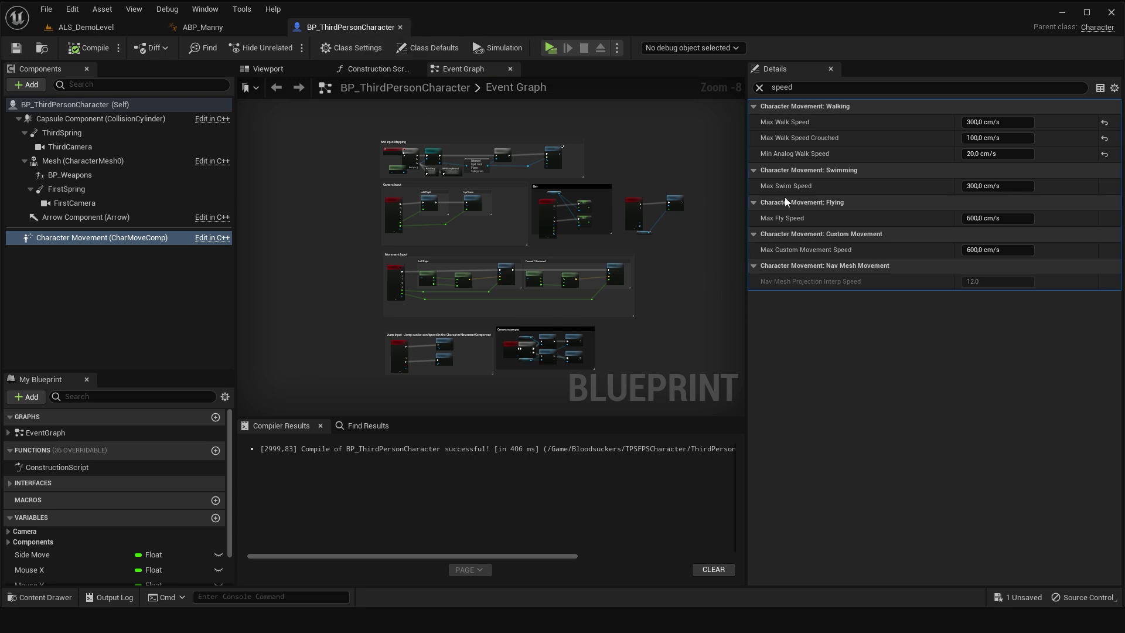
Clear the speed filter and widen the event graph to show the Бег sprint nodes.
click(759, 88)
drag(749, 259, 964, 259)
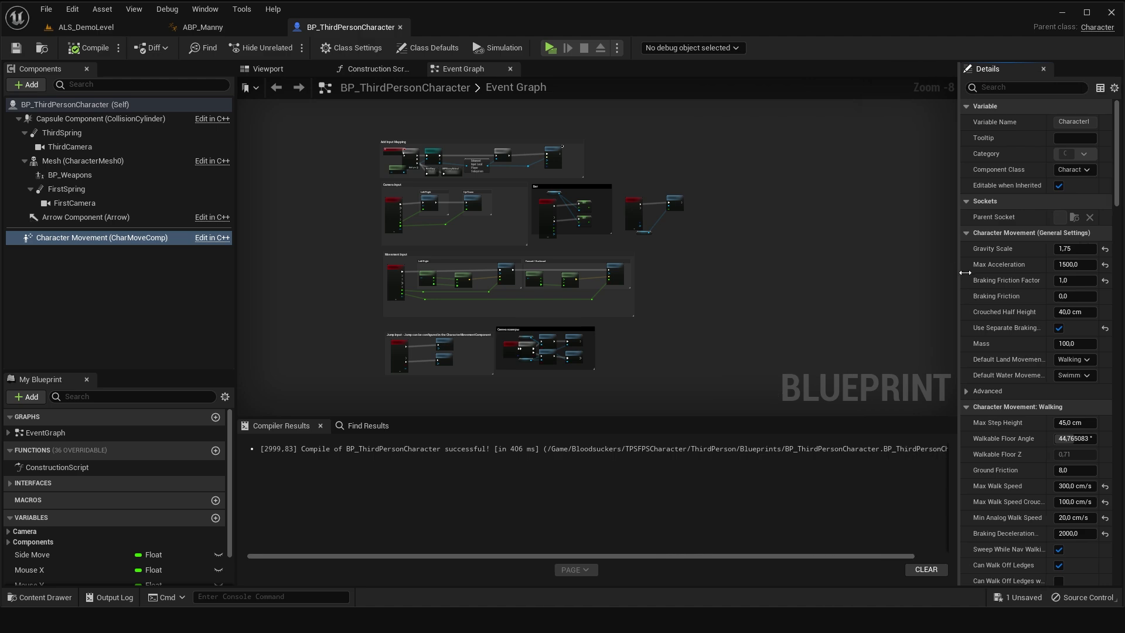
scroll(647, 291, up, 7)
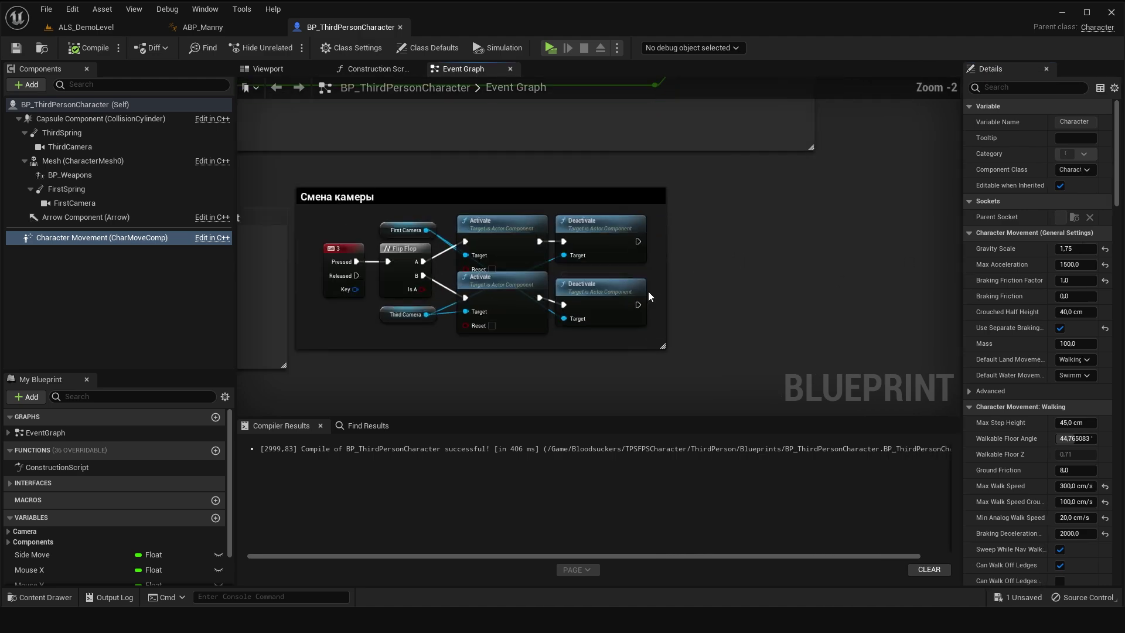
scroll(649, 291, down, 2)
mouse_move(662, 248)
right_down()
mouse_move(621, 191)
mouse_move(581, 355)
mouse_move(609, 339)
mouse_move(35, 154)
right_up()
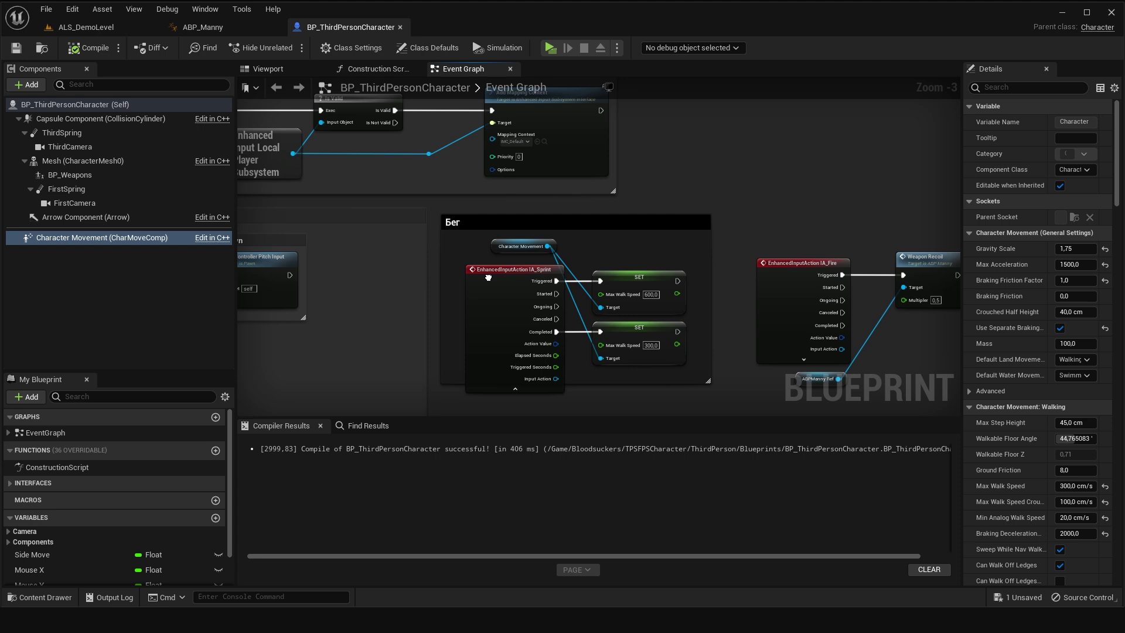
right_drag(586, 264, 591, 265)
right_drag(247, 193, 484, 215)
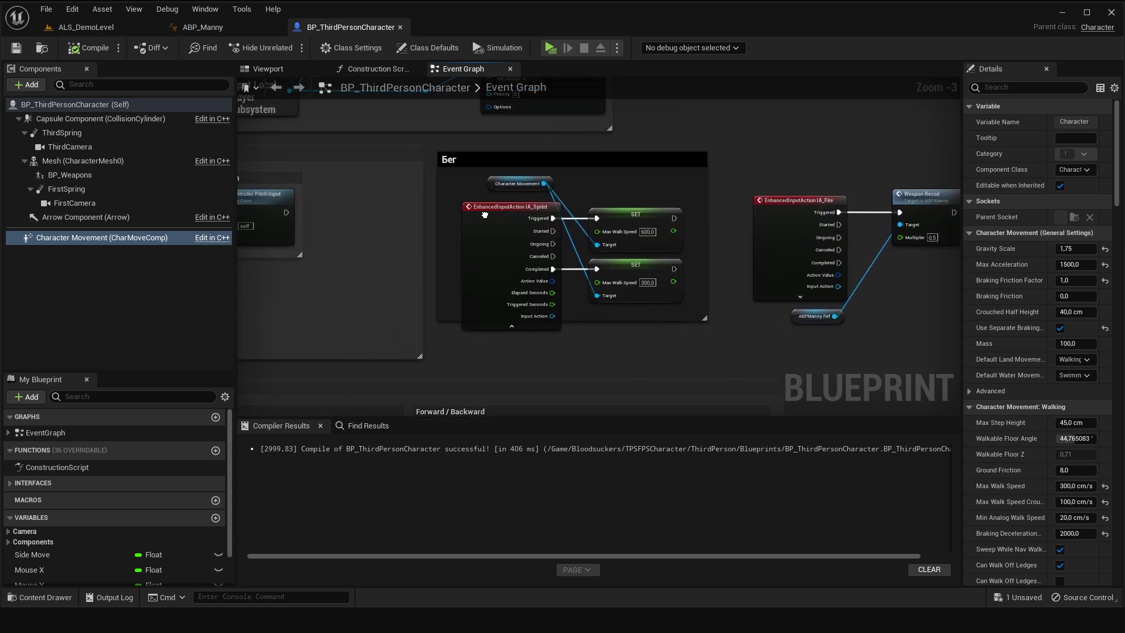
Move the Бег comment group and its nodes to the left.
drag(438, 357, 695, 146)
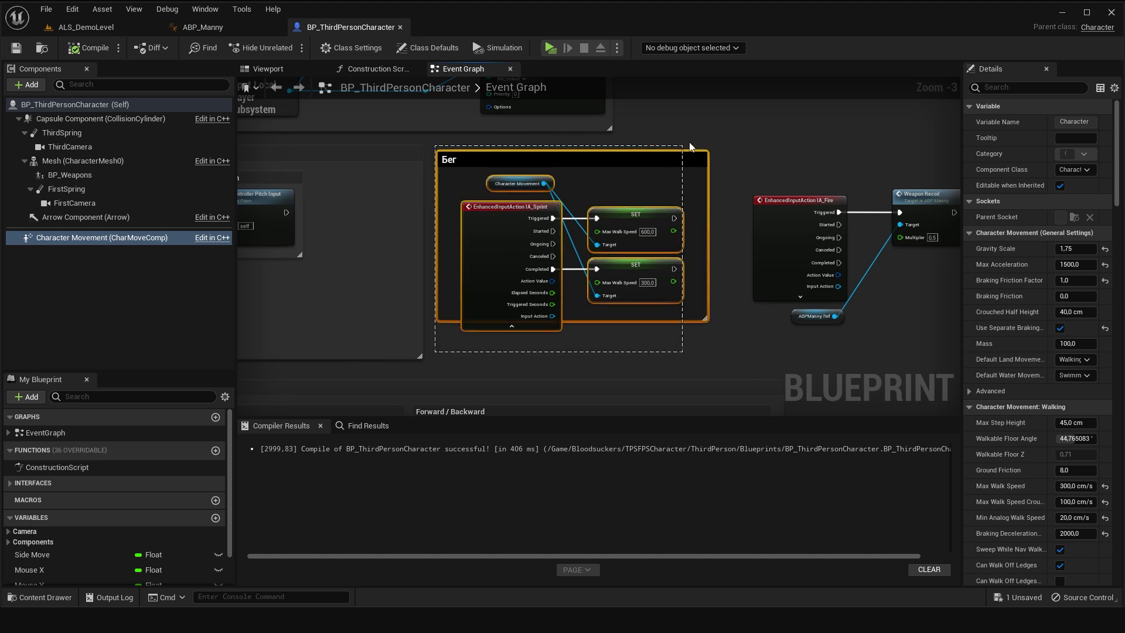
scroll(631, 260, down, 8)
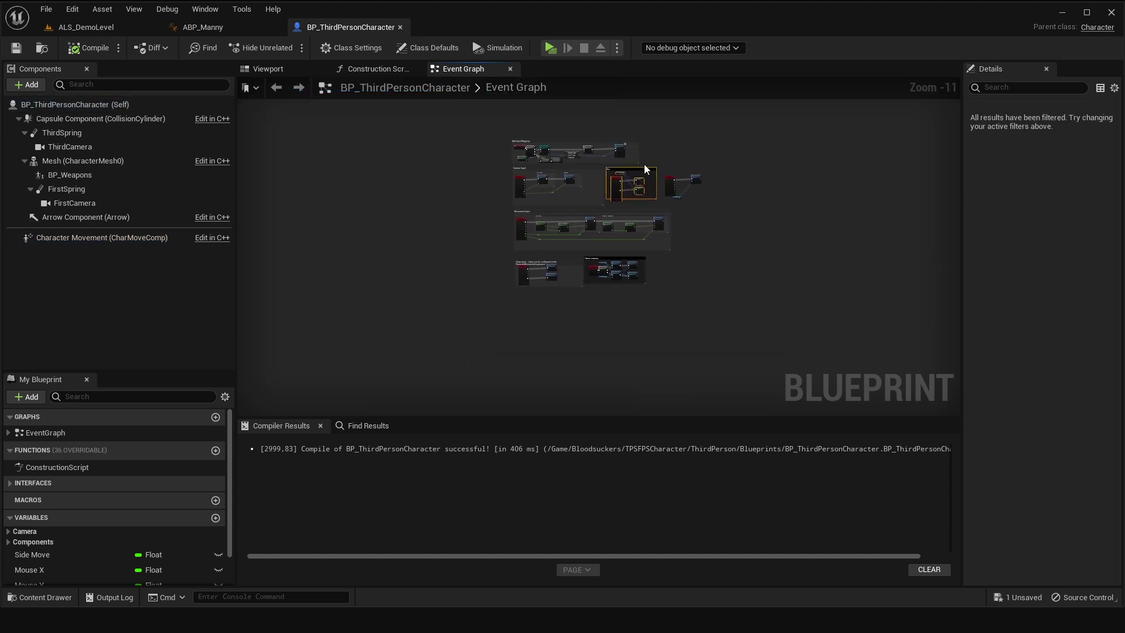
drag(644, 175, 424, 157)
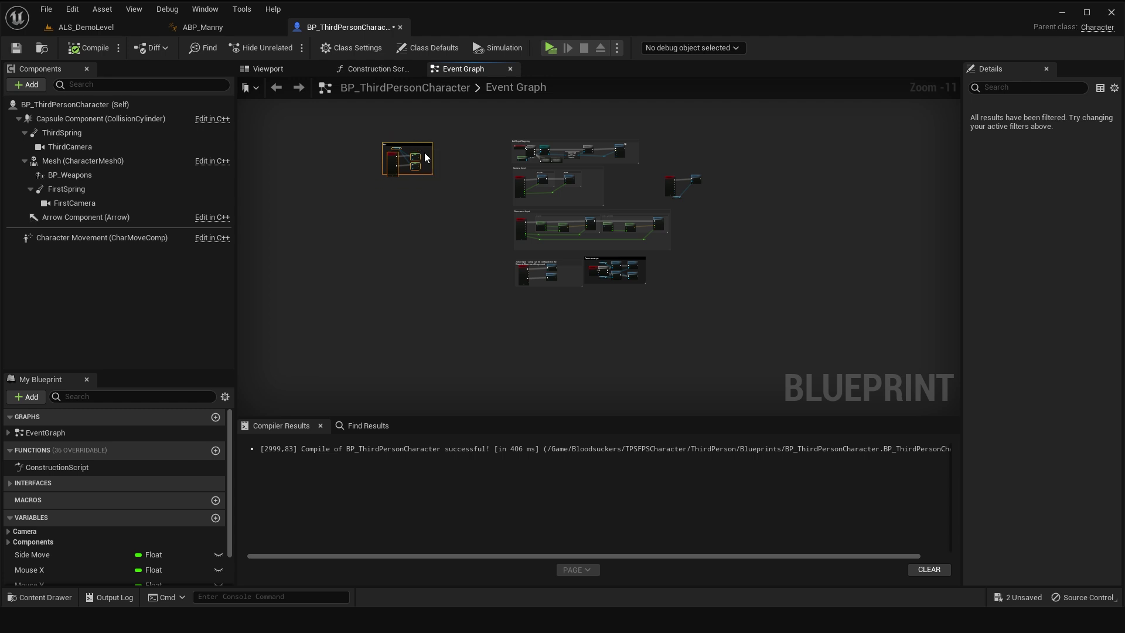
scroll(426, 157, up, 5)
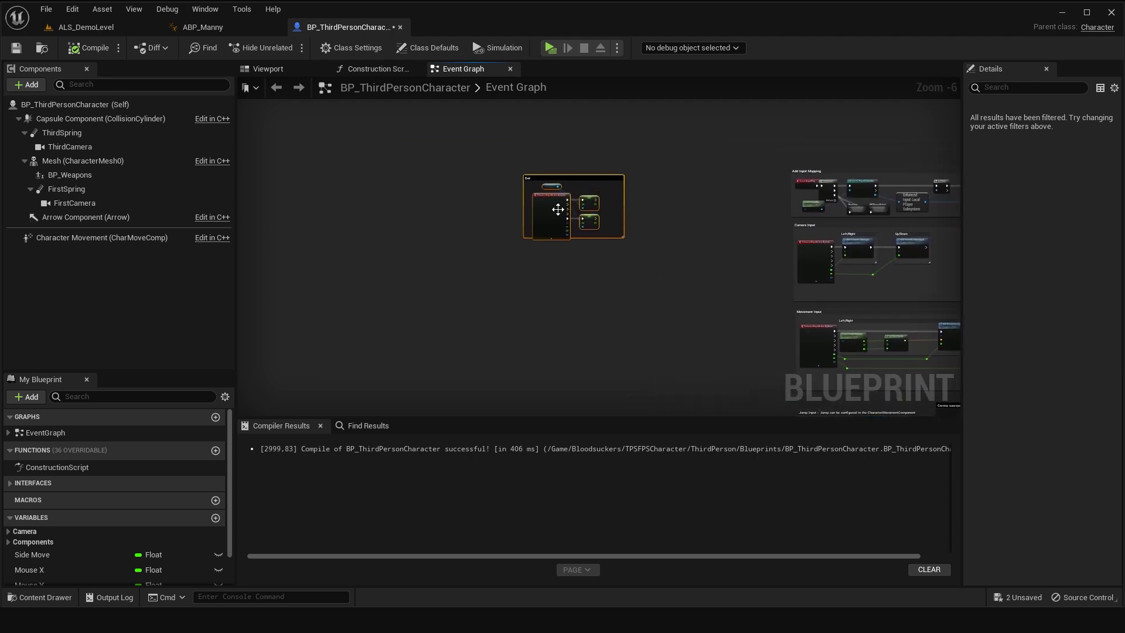
scroll(557, 210, up, 4)
click(639, 309)
Enlarge the Бег comment box on all sides and reposition its four sprint nodes inside.
drag(636, 295, 643, 347)
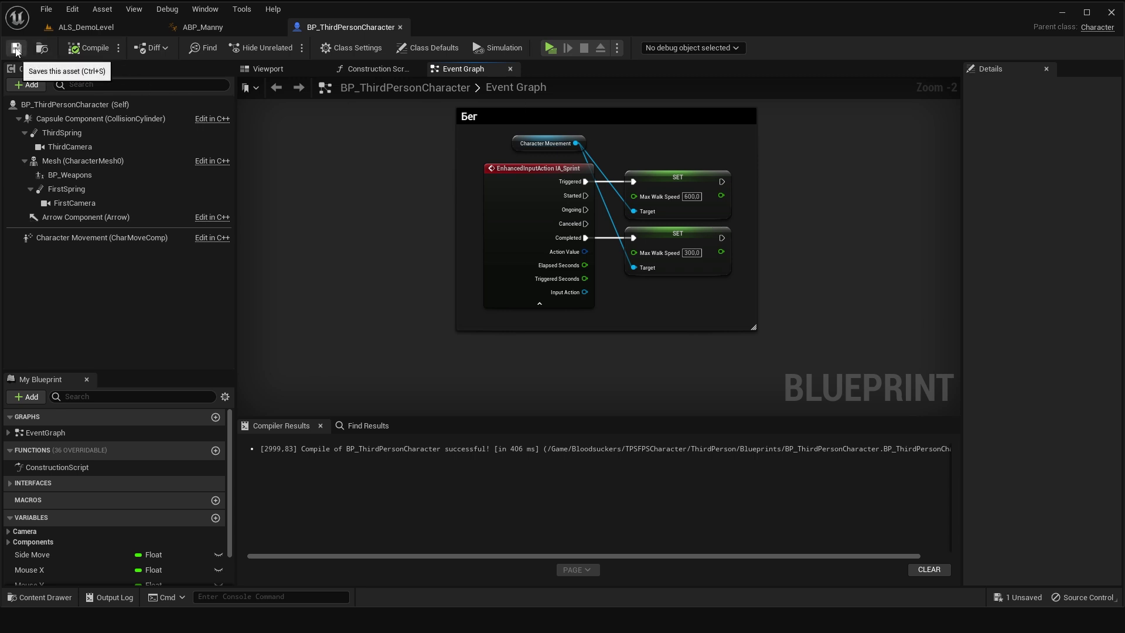
right_drag(664, 299, 764, 334)
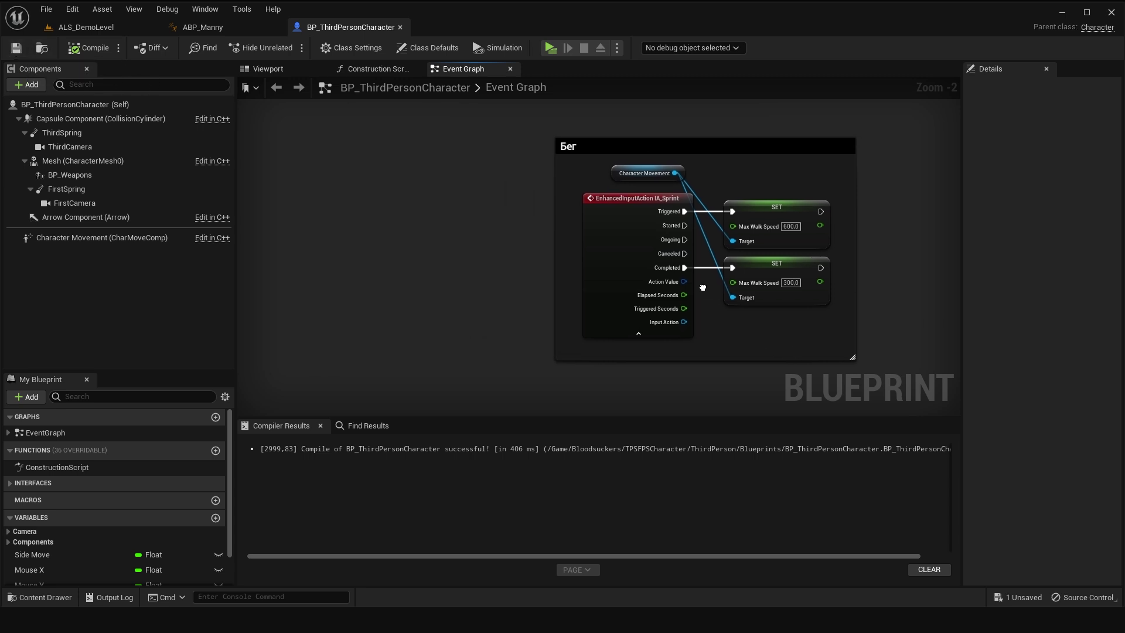
drag(523, 232, 414, 233)
right_drag(902, 279, 775, 272)
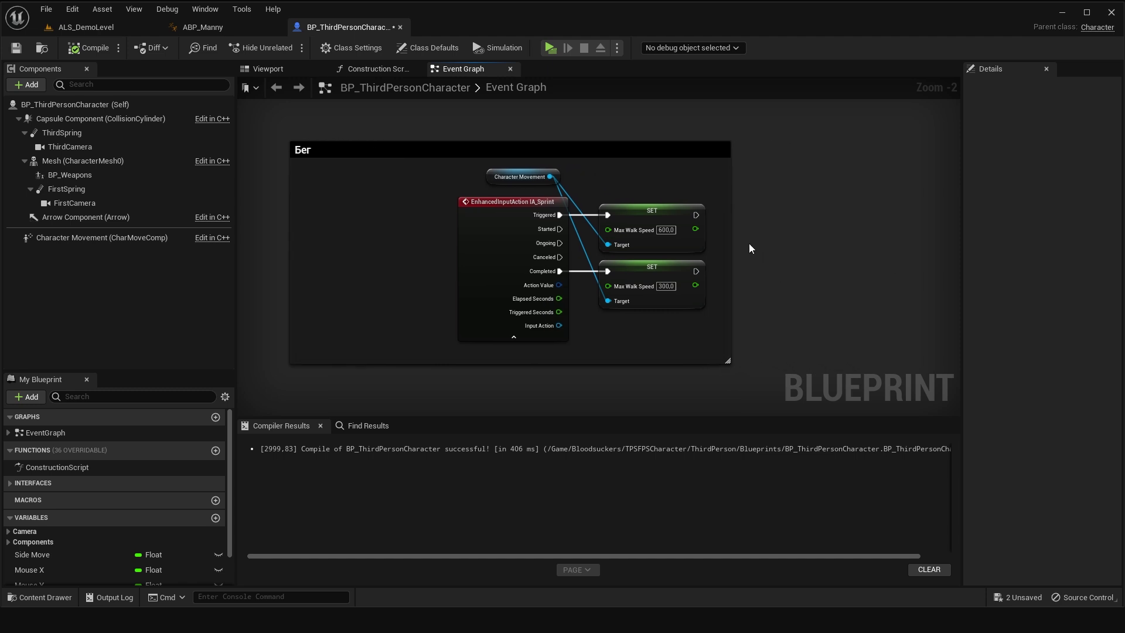
drag(732, 244, 850, 246)
drag(422, 164, 702, 292)
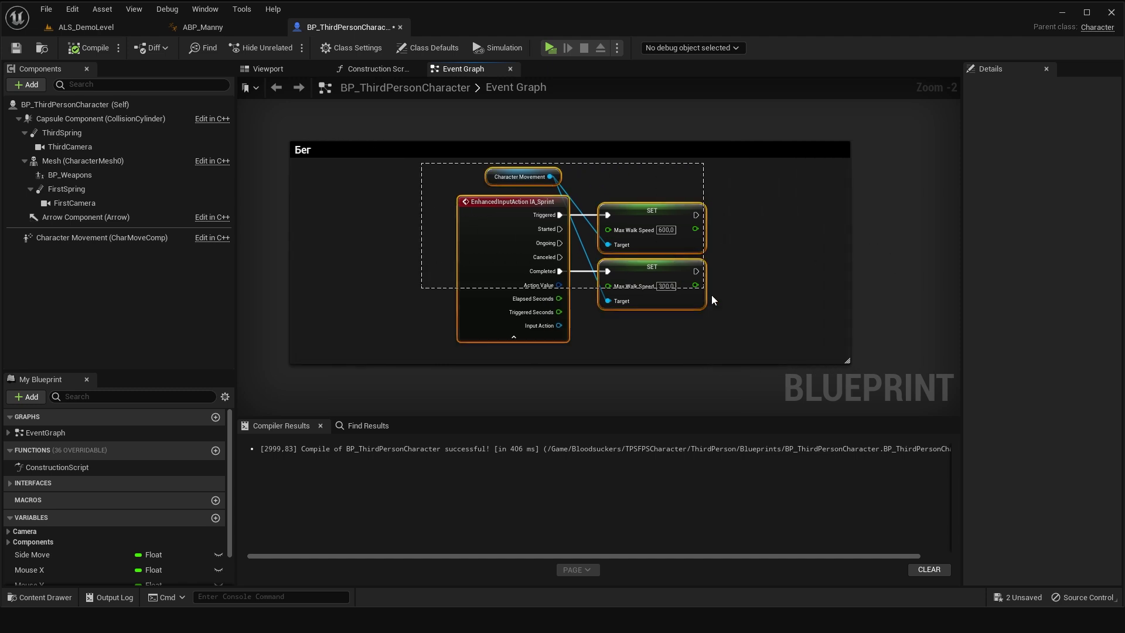
drag(477, 221, 339, 213)
mouse_move(462, 294)
right_down()
mouse_move(532, 225)
mouse_move(474, 320)
right_up()
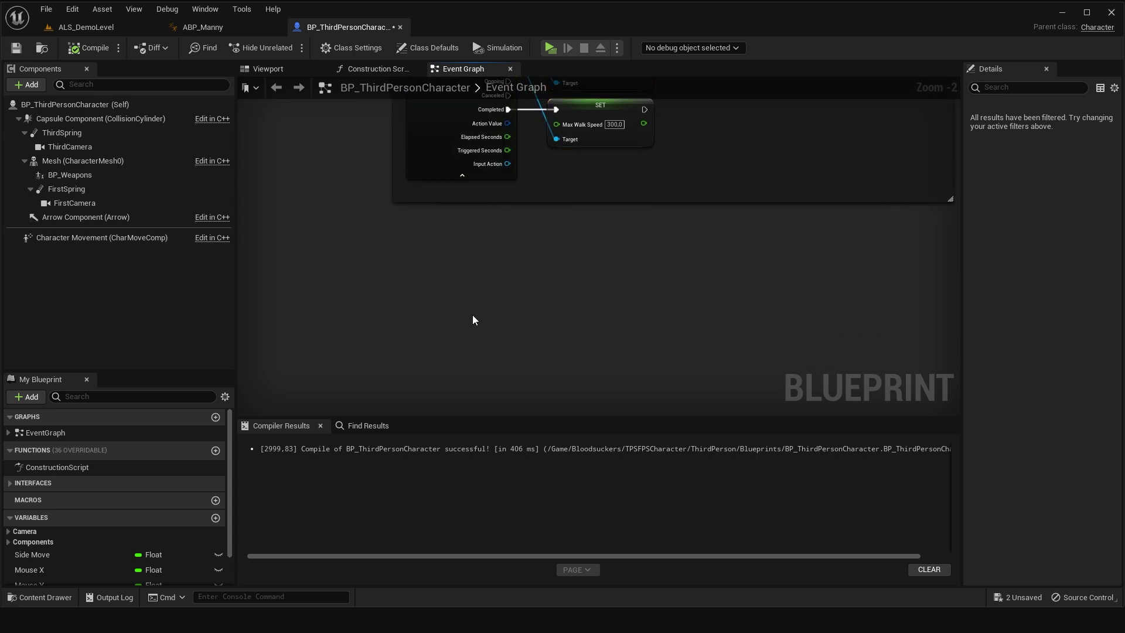
Add a custom event named SprintServ below the Бег group.
right_click(445, 264)
text(custom event)
key(Return)
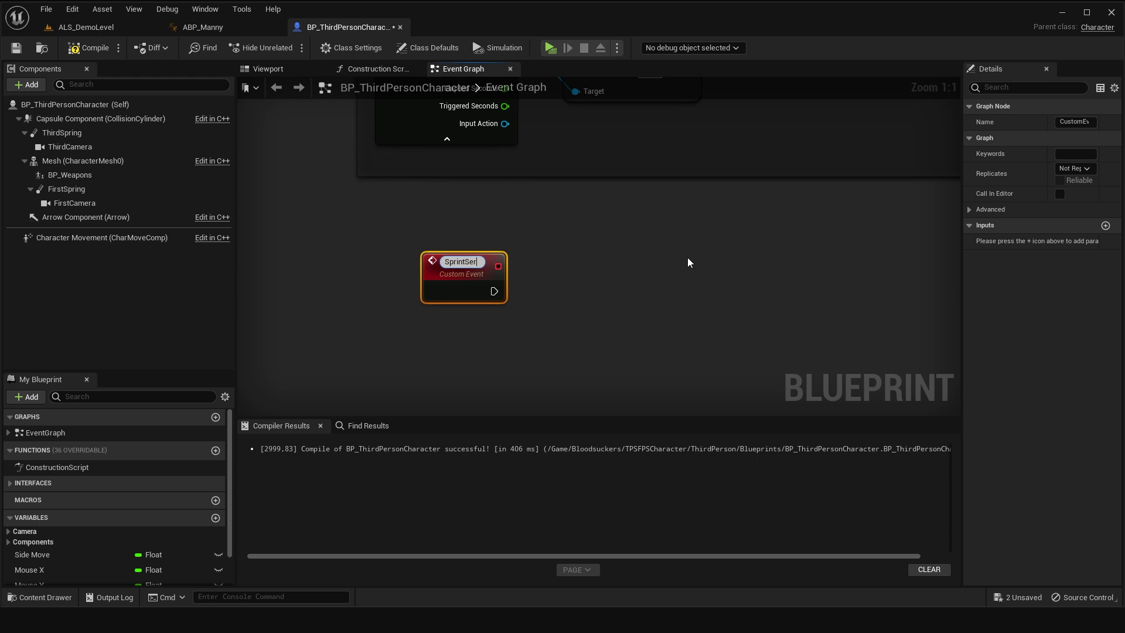
text(v)
key(Return)
Set SprintServ's replication to Run on Server and mark it Reliable.
right_drag(665, 238, 532, 306)
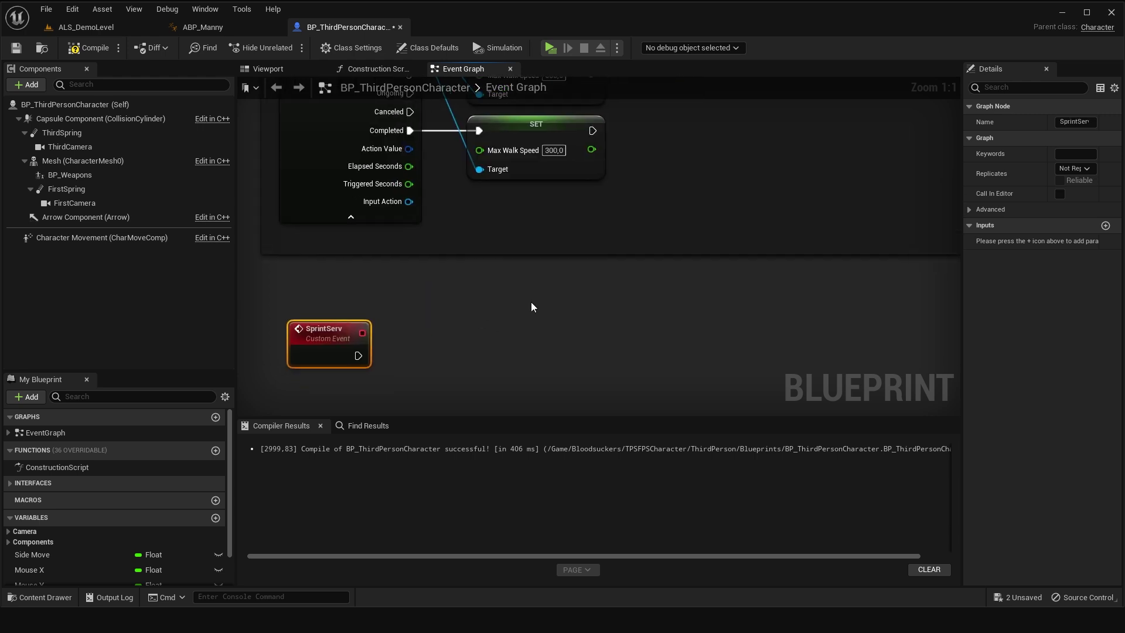
drag(948, 303, 831, 303)
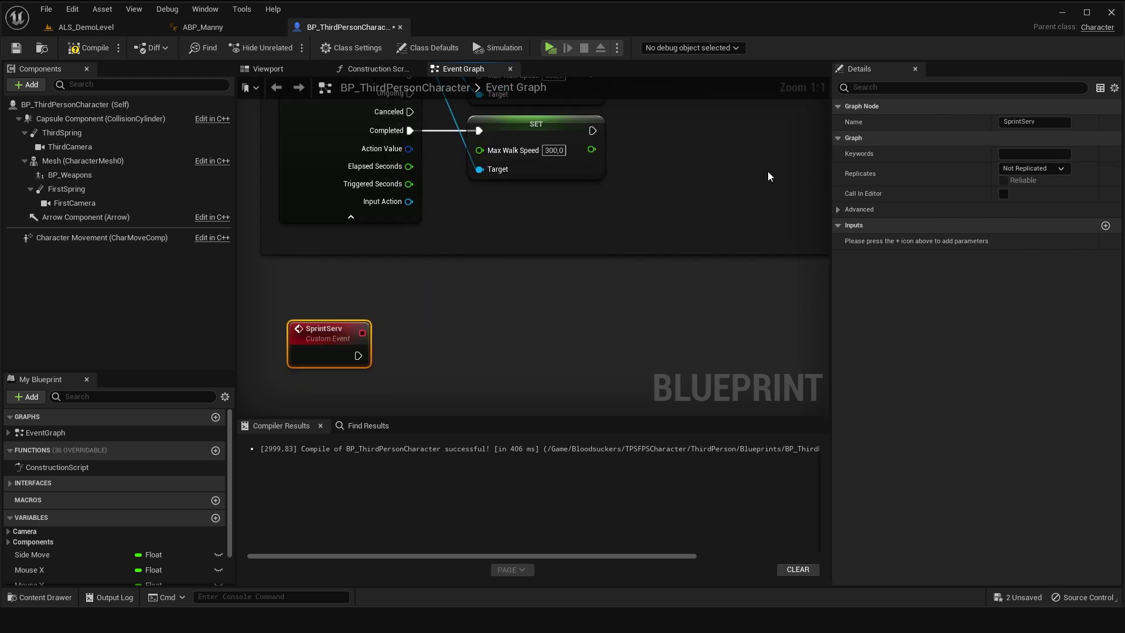
click(1034, 169)
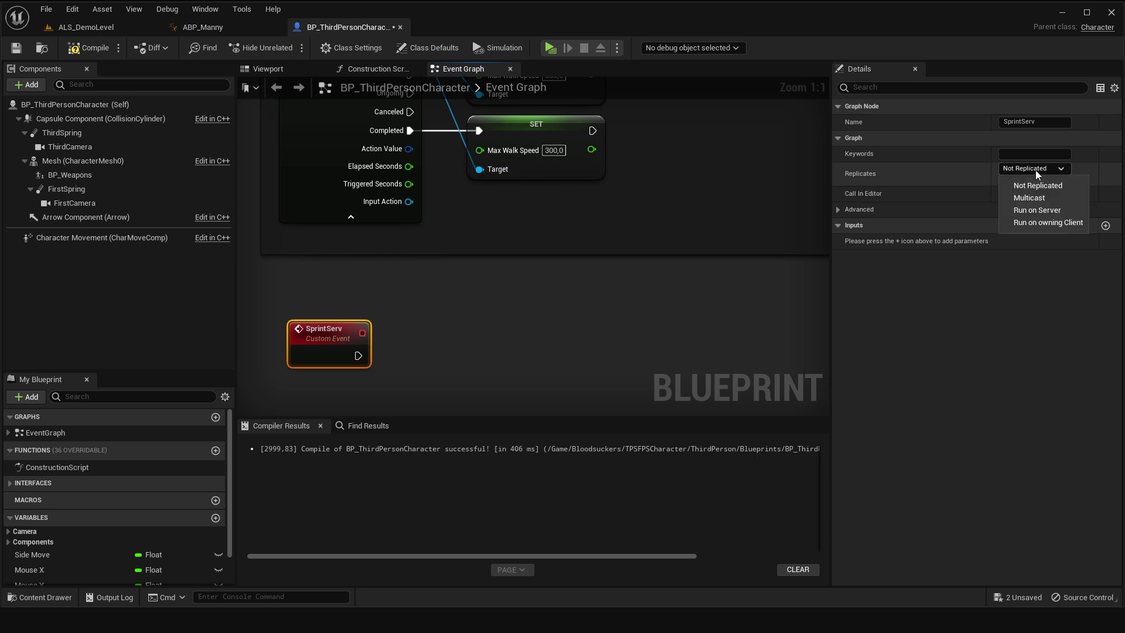
click(1038, 209)
click(1004, 181)
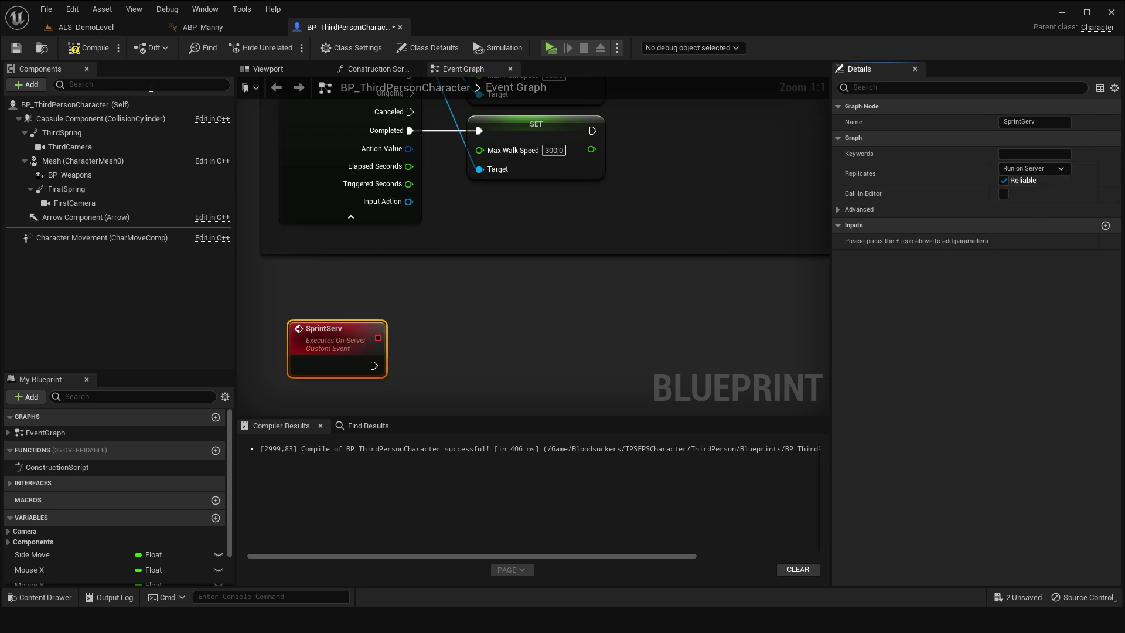
Compile and save, then copy Character Movement and the 600 SET node beside SprintServ.
click(88, 48)
click(15, 47)
mouse_move(501, 301)
right_down()
mouse_move(554, 354)
mouse_move(573, 263)
right_up()
right_drag(573, 263, 565, 428)
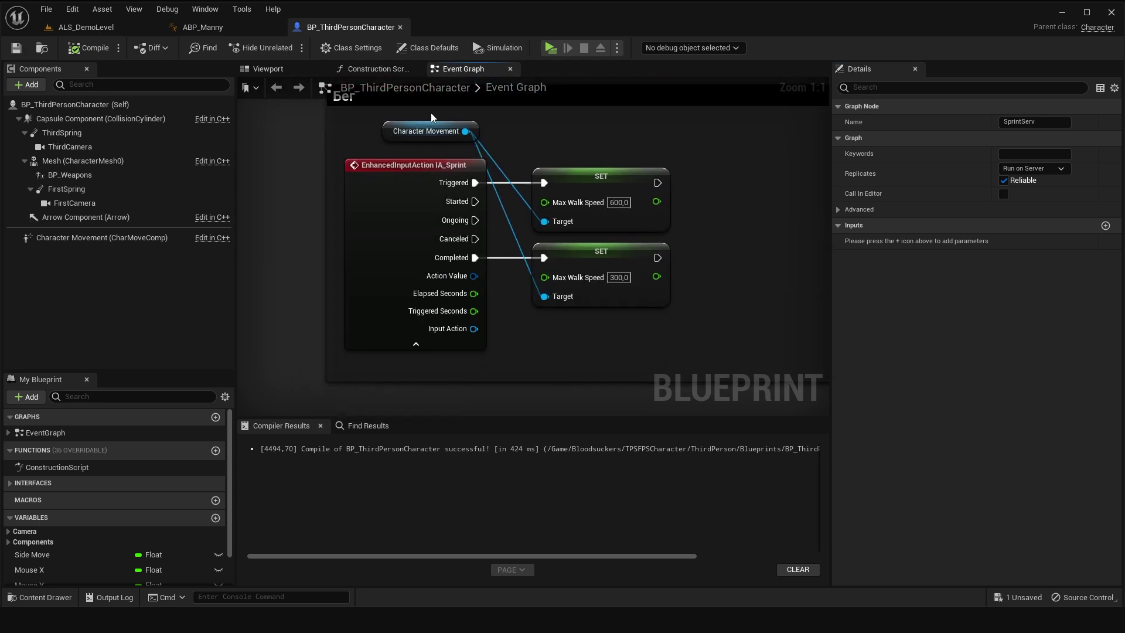
click(426, 130)
ctrl+click(598, 211)
key(ctrl+c)
right_drag(615, 333, 616, 134)
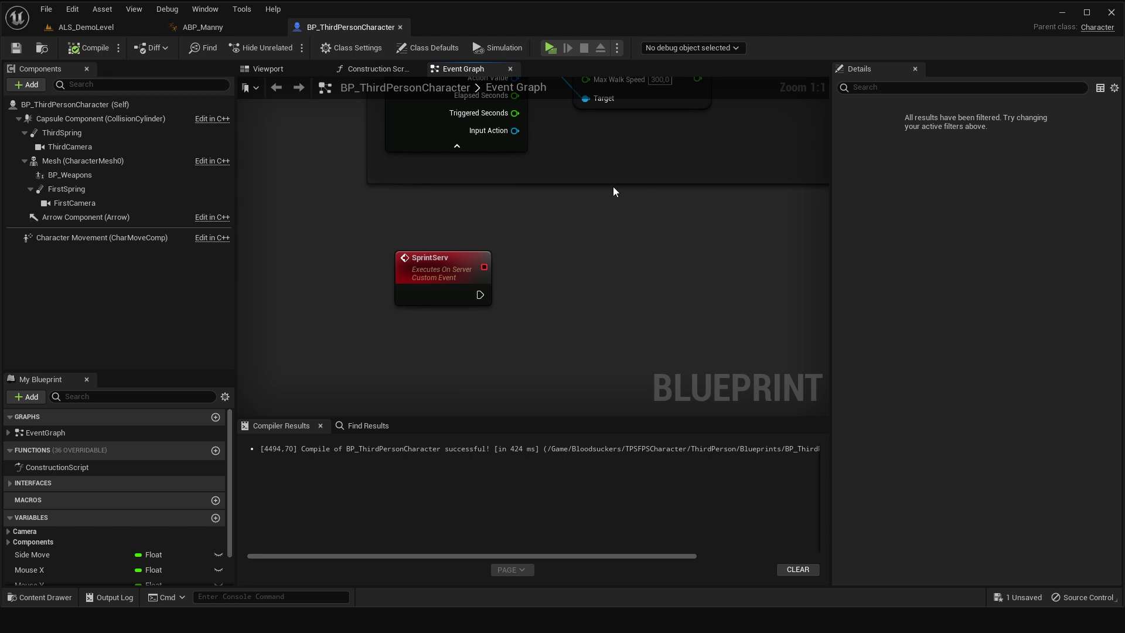
key(ctrl+v)
mouse_move(553, 364)
mouse_down()
mouse_move(579, 283)
mouse_move(569, 292)
mouse_up()
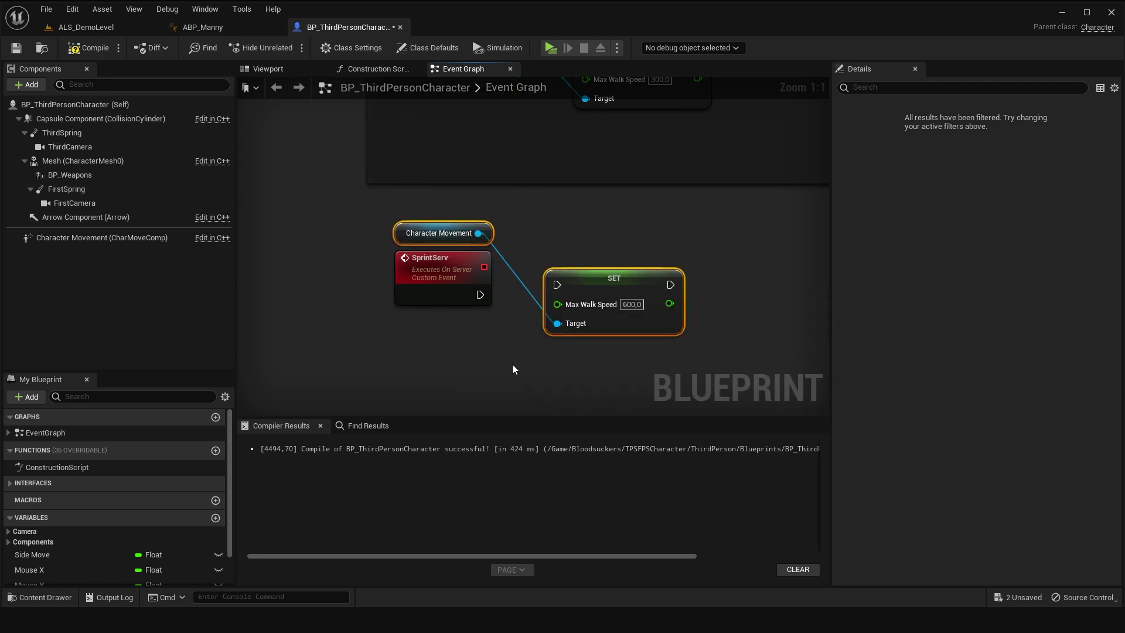
click(515, 356)
Wire SprintServ into the pasted SET Max Walk Speed, adding a Max Walk Speed event input, and compile.
drag(563, 284, 564, 283)
right_drag(509, 338, 549, 275)
drag(597, 242, 476, 231)
click(645, 240)
drag(645, 241, 585, 250)
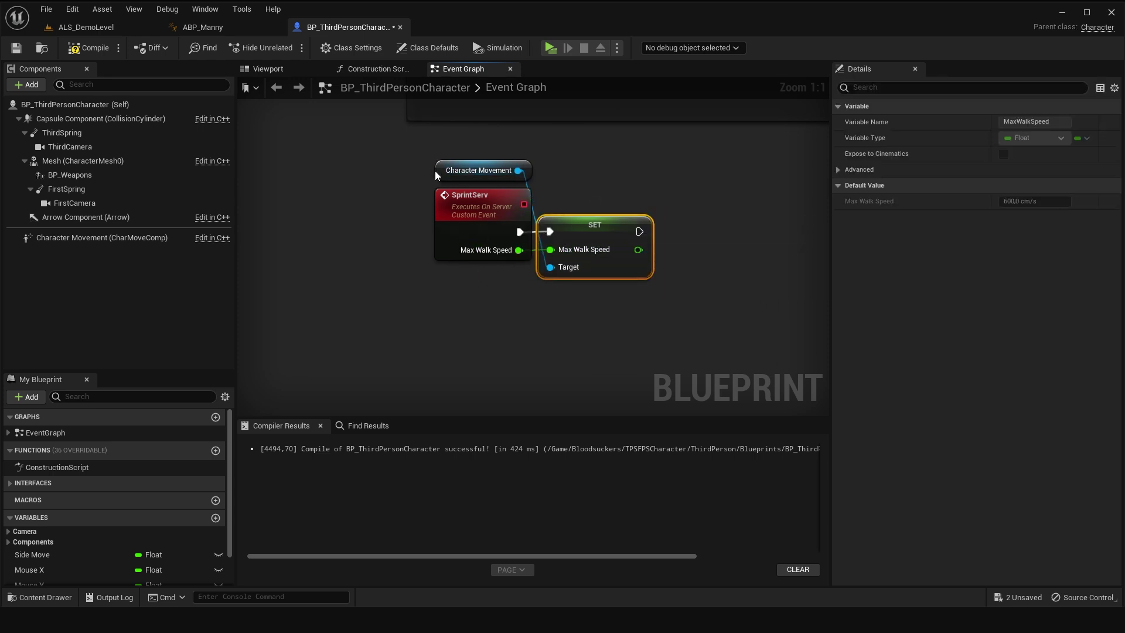
drag(452, 171, 461, 171)
click(84, 47)
right_drag(485, 304, 451, 336)
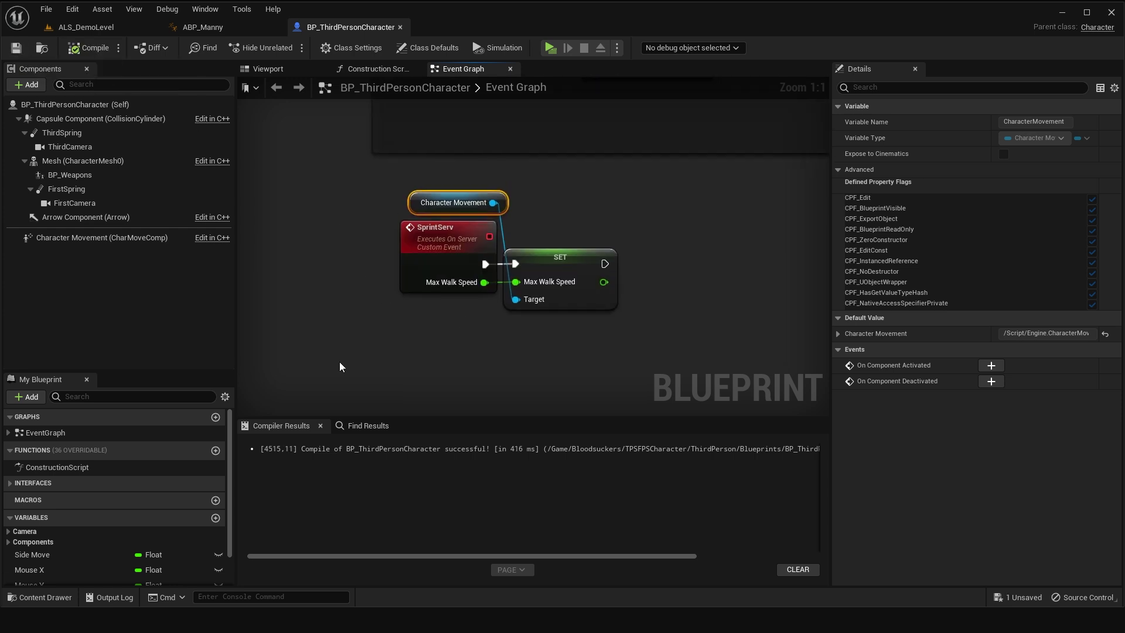
drag(386, 334, 708, 192)
Group the three server nodes in a red comment titled 'Бег персонажа - сервер' and compile.
key(c)
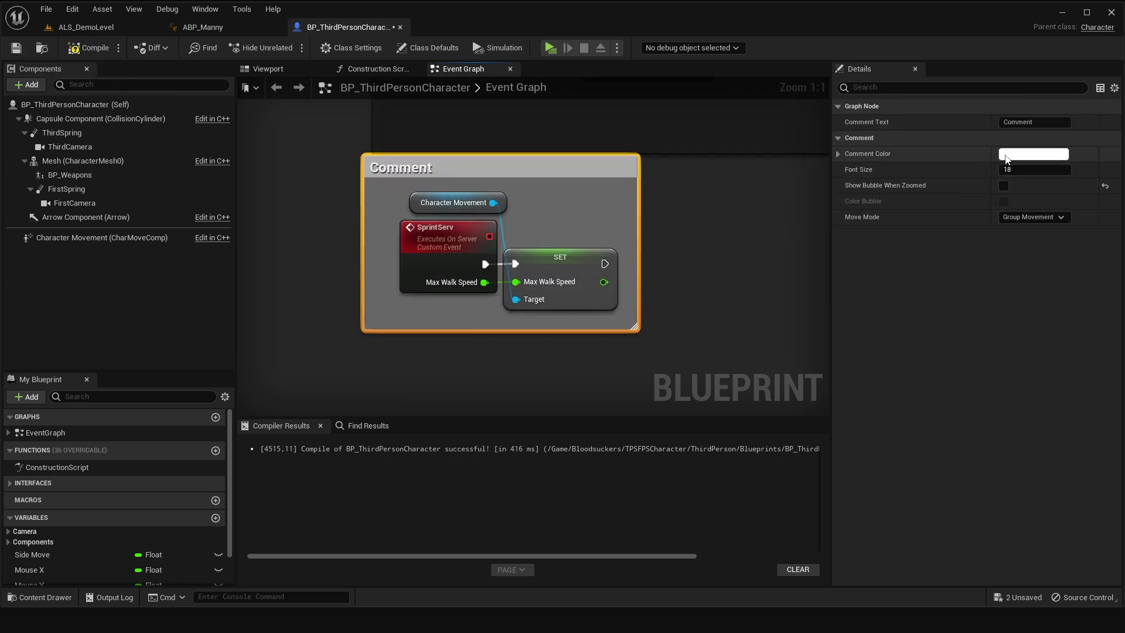
click(1003, 155)
drag(891, 241, 890, 179)
click(917, 450)
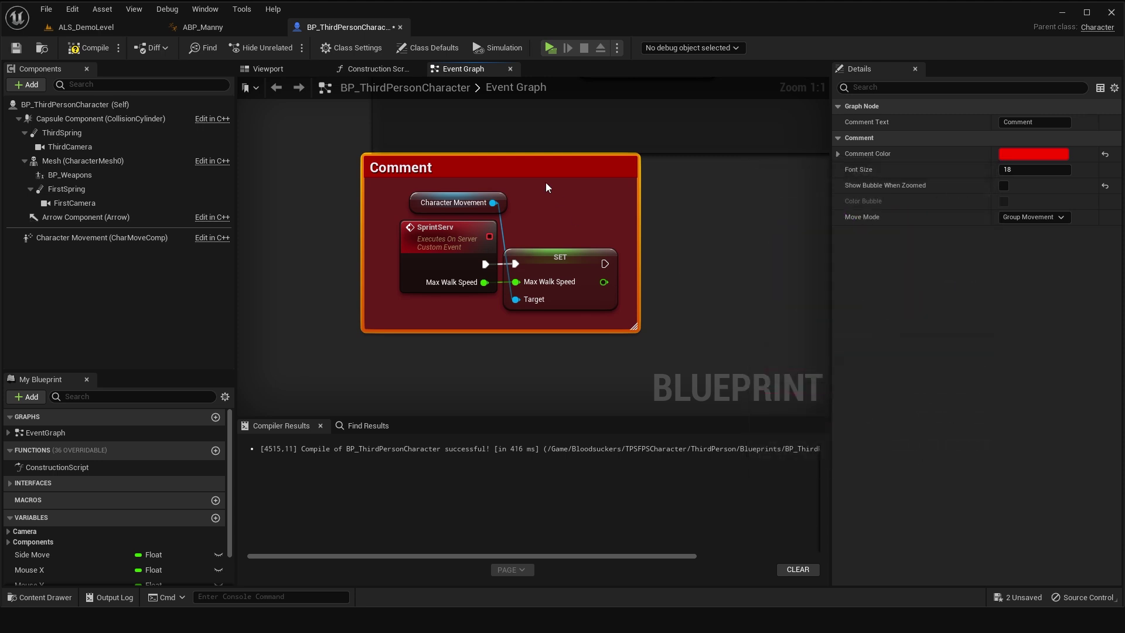
drag(528, 167, 537, 176)
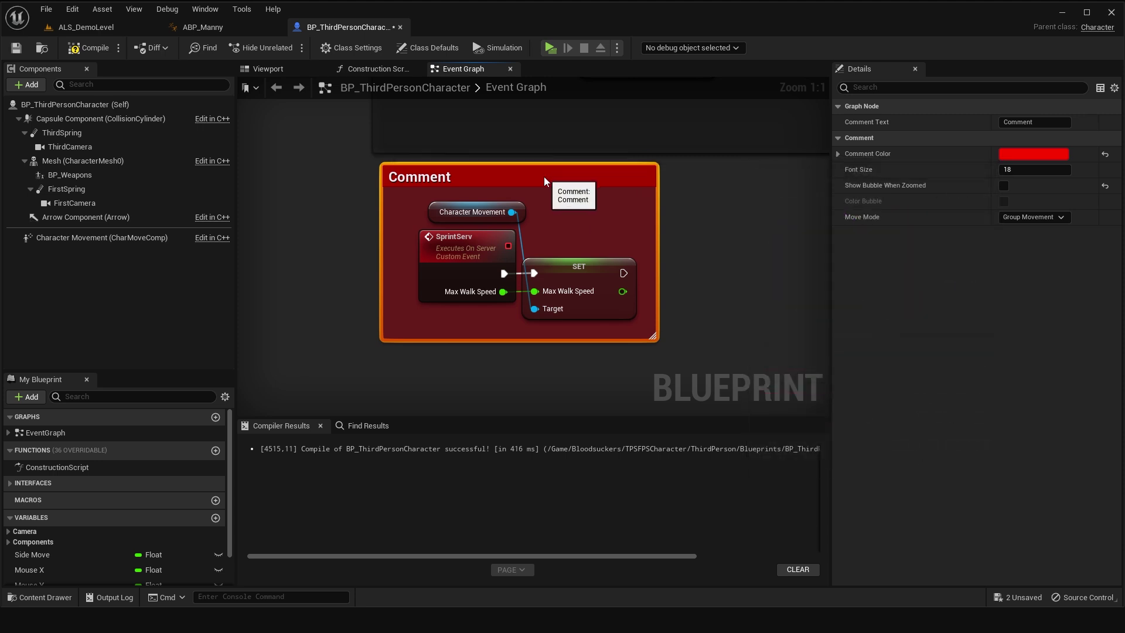
double_click(410, 175)
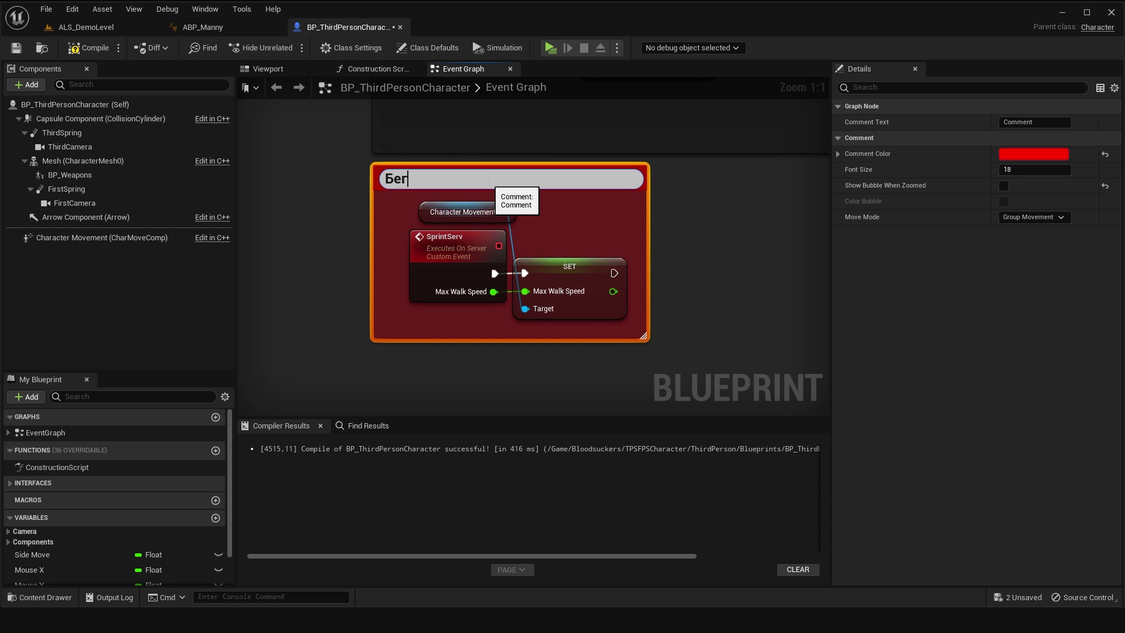
text(Бег персонажа - сервер)
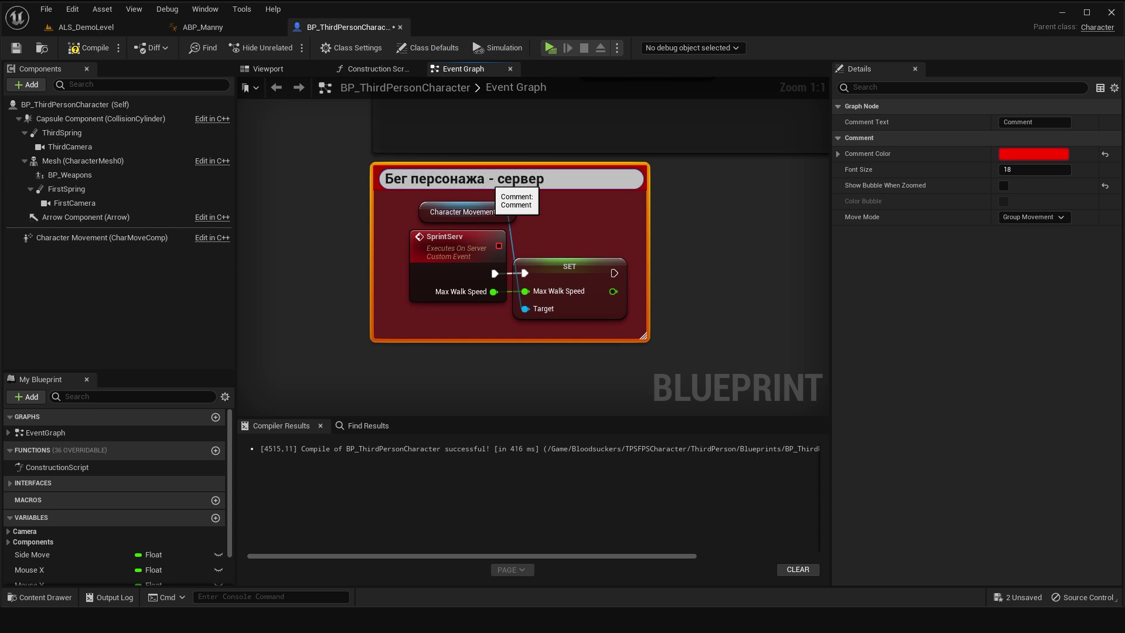
key(Return)
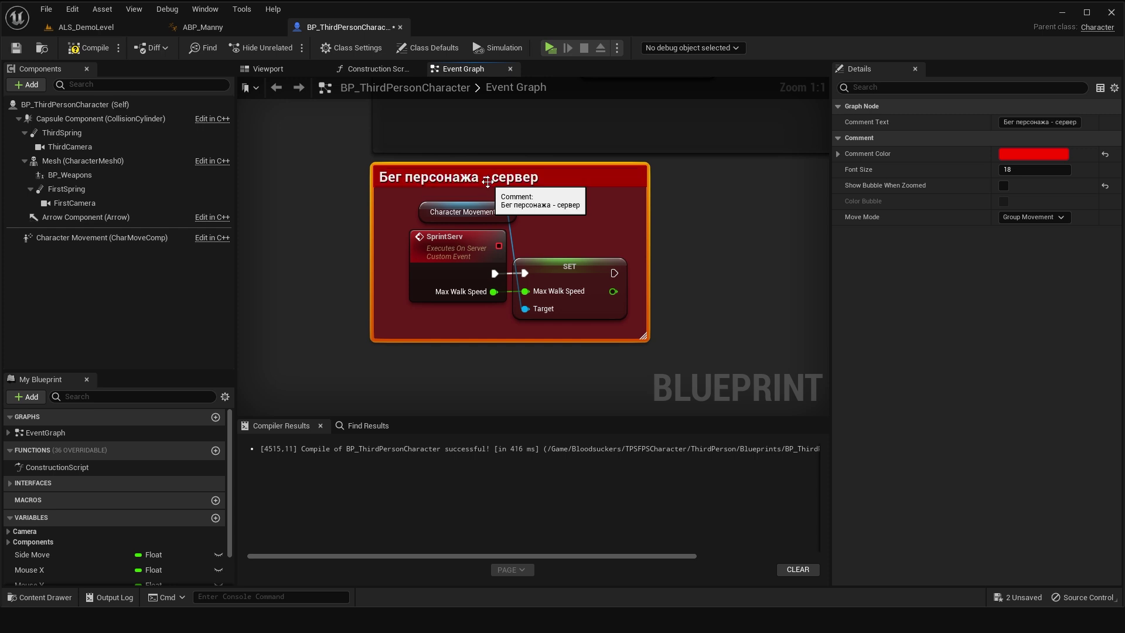
click(88, 48)
mouse_move(707, 239)
right_down()
mouse_move(680, 356)
mouse_move(571, 303)
right_up()
drag(683, 175, 539, 305)
Add a Sprint Serv call on IA_Sprint's Started pin with Max Walk Speed 600.
drag(503, 177, 730, 168)
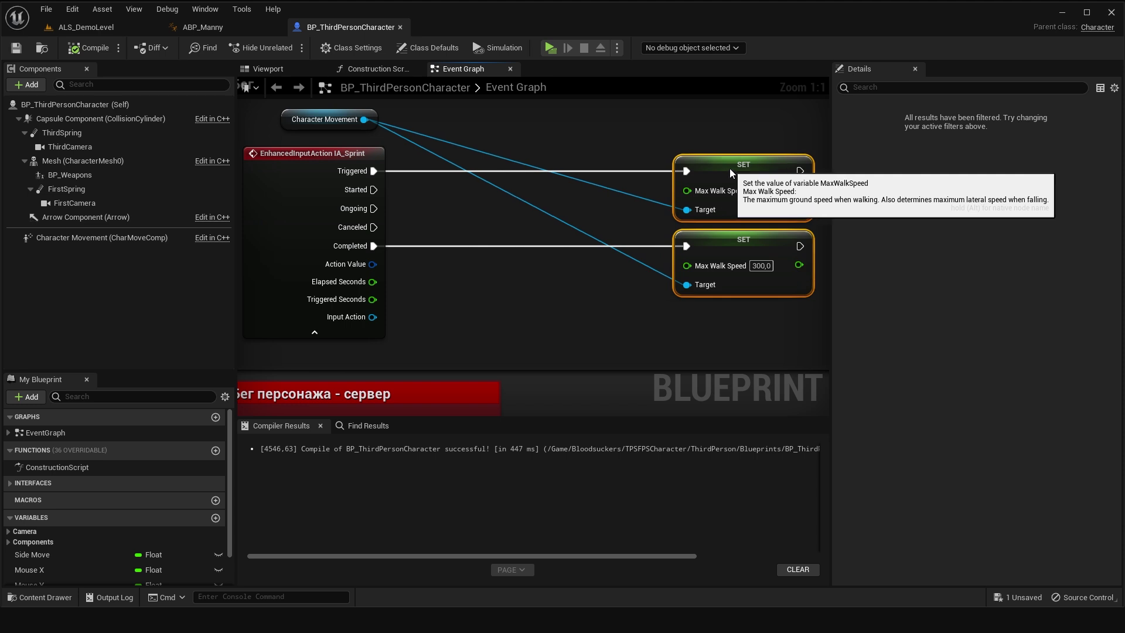
right_drag(547, 212, 610, 242)
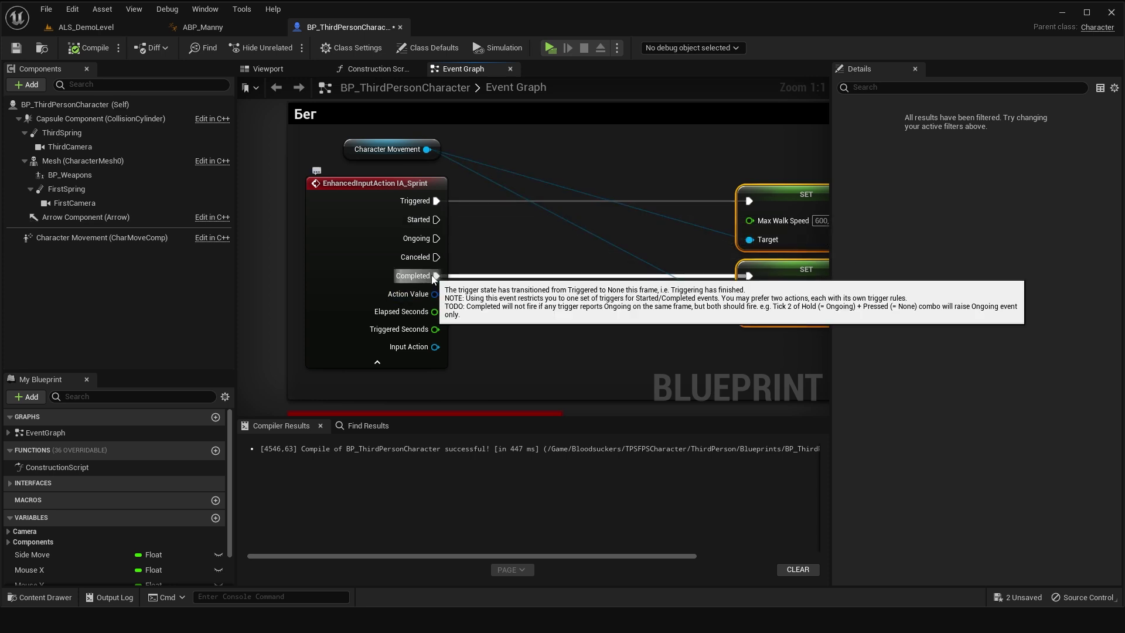
drag(436, 220, 509, 199)
text(sprint serv)
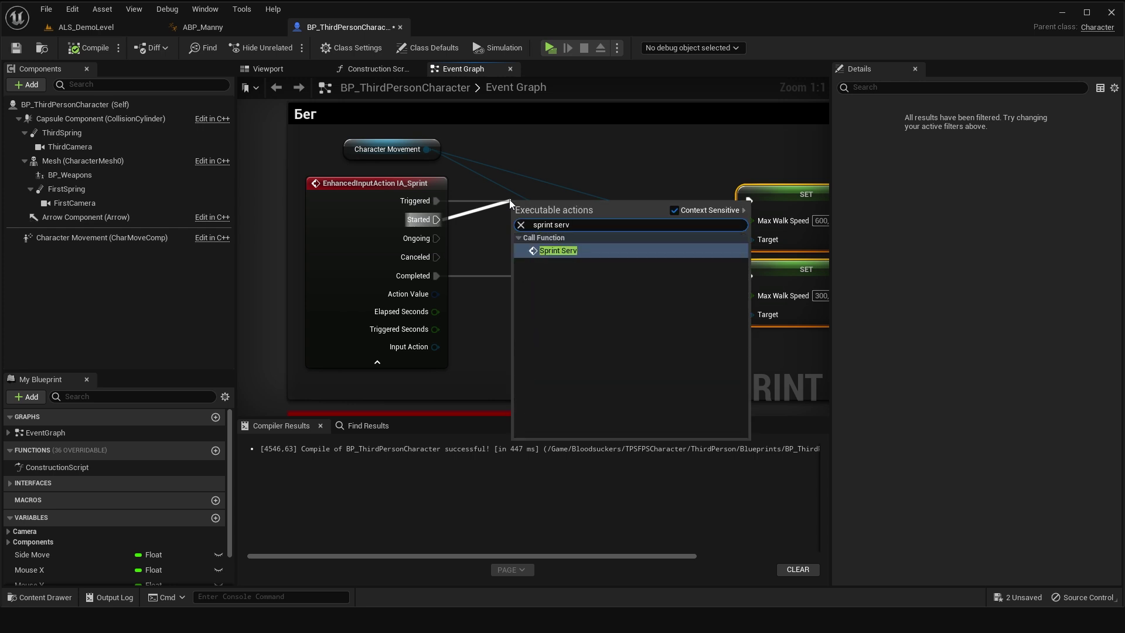
key(Return)
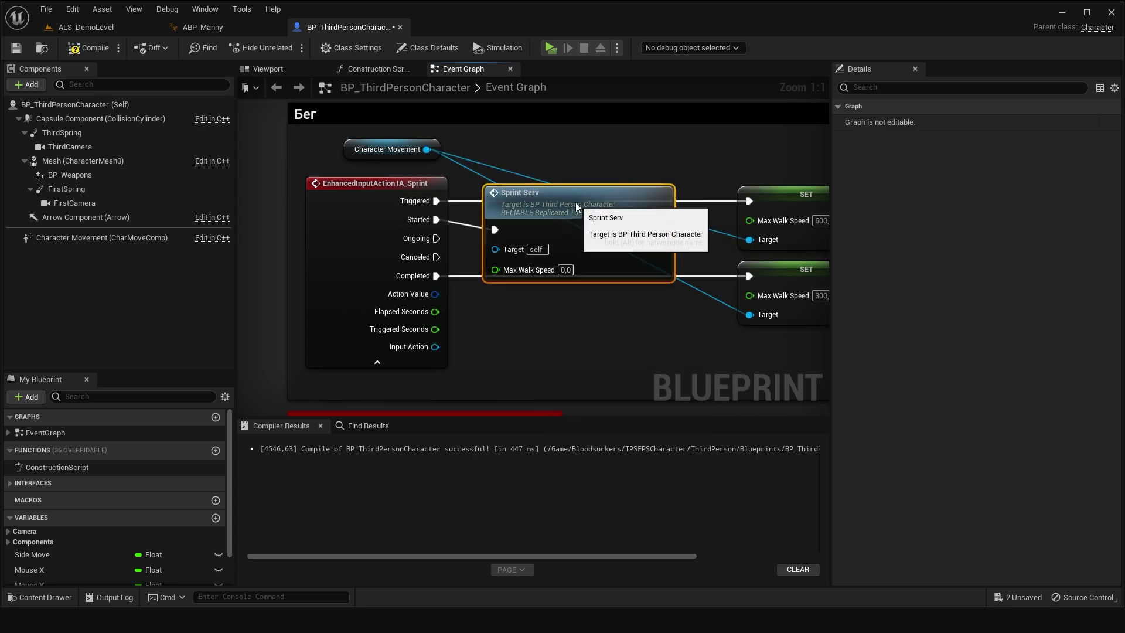
right_drag(645, 246, 522, 246)
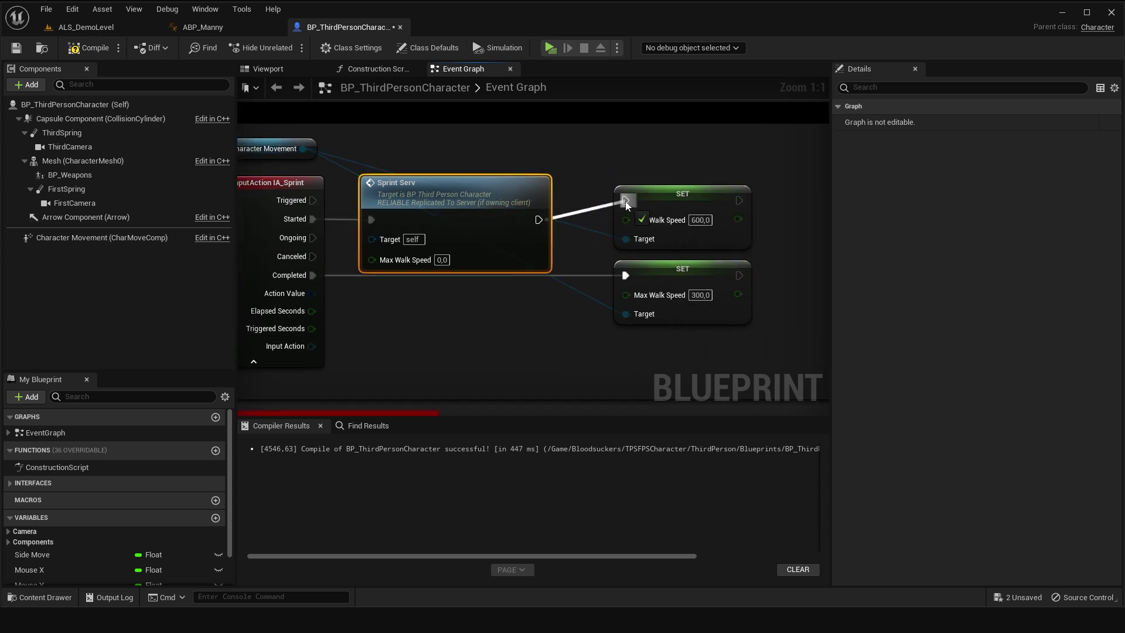
drag(456, 203, 480, 187)
click(460, 250)
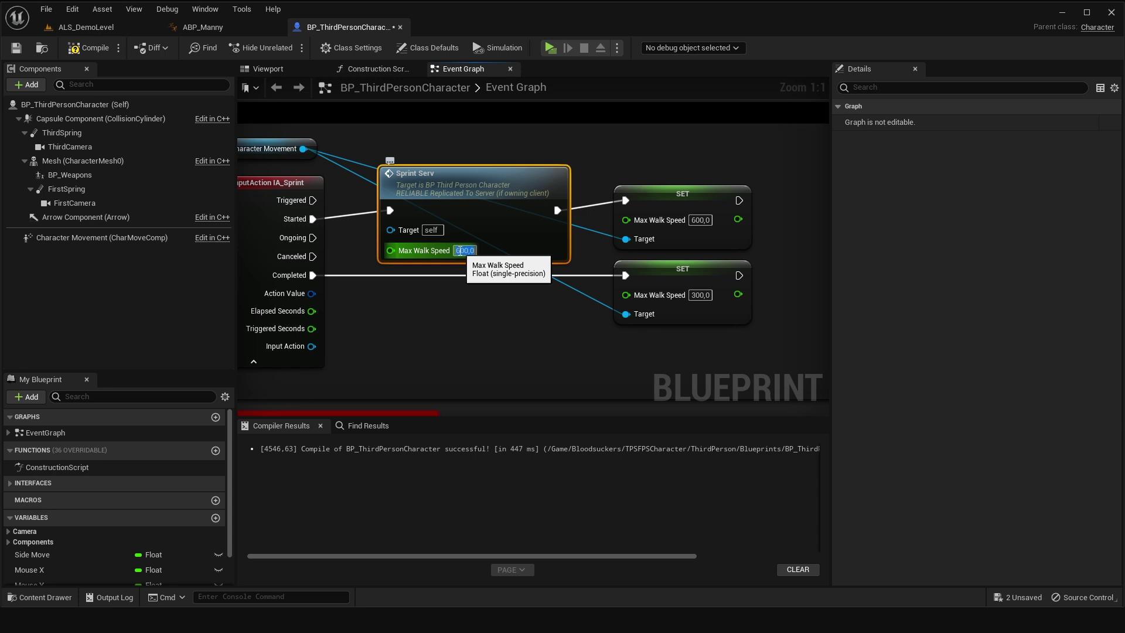
Duplicate the Sprint Serv call for Completed, wire it to the second SET with Max Walk Speed 300.
right_drag(504, 202, 419, 281)
key(ctrl+w)
drag(440, 239, 440, 174)
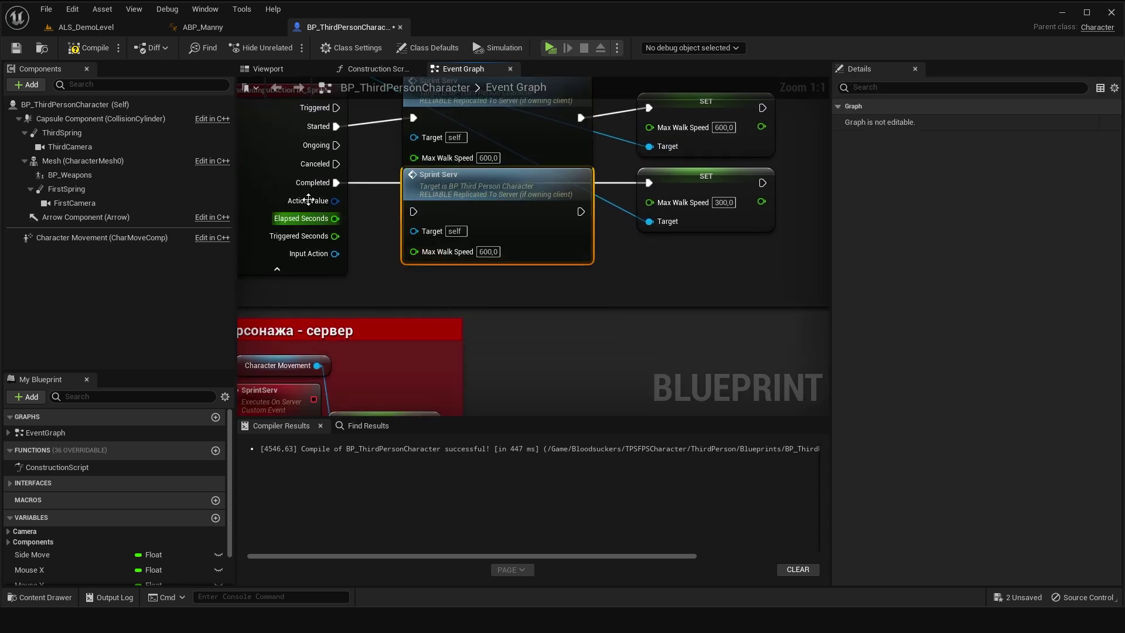
right_drag(581, 211, 472, 242)
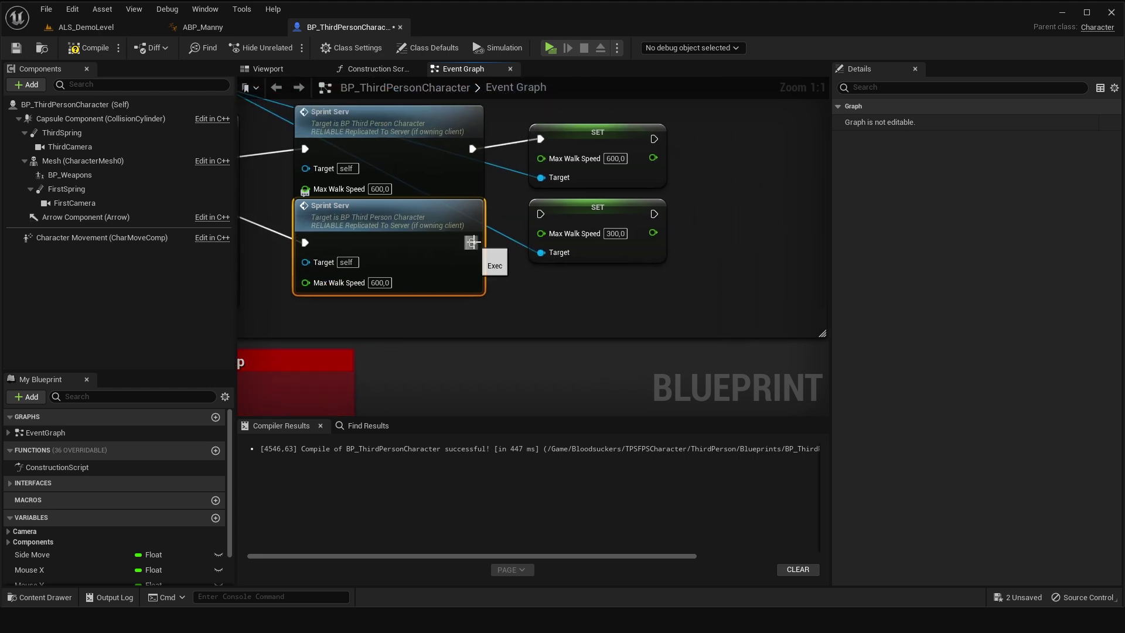
drag(472, 242, 540, 214)
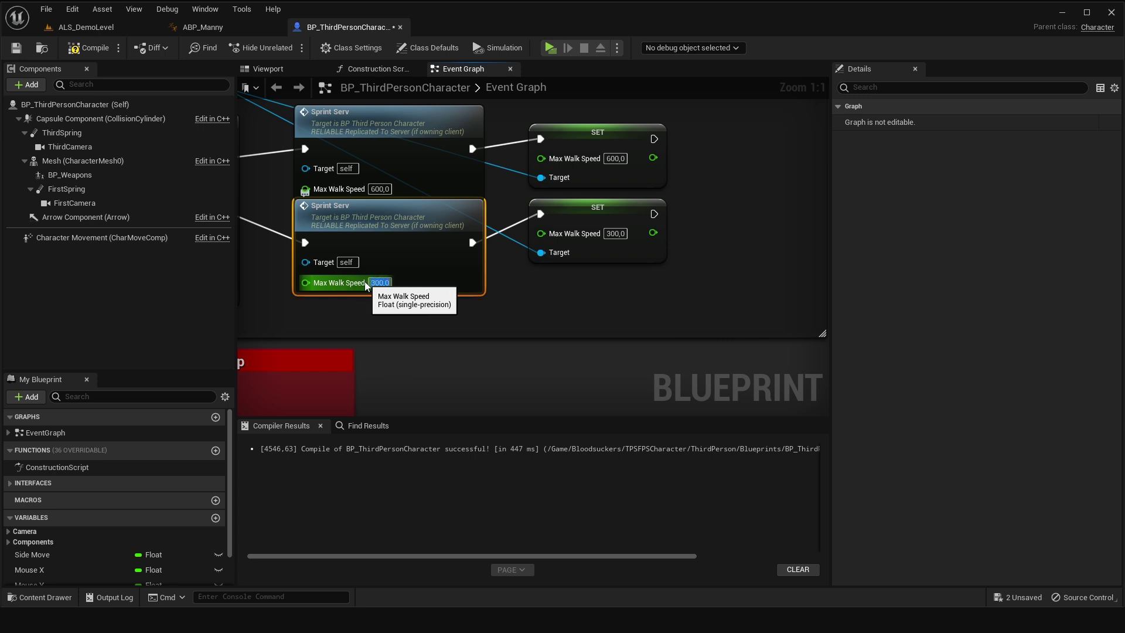
right_drag(655, 295, 725, 353)
click(634, 221)
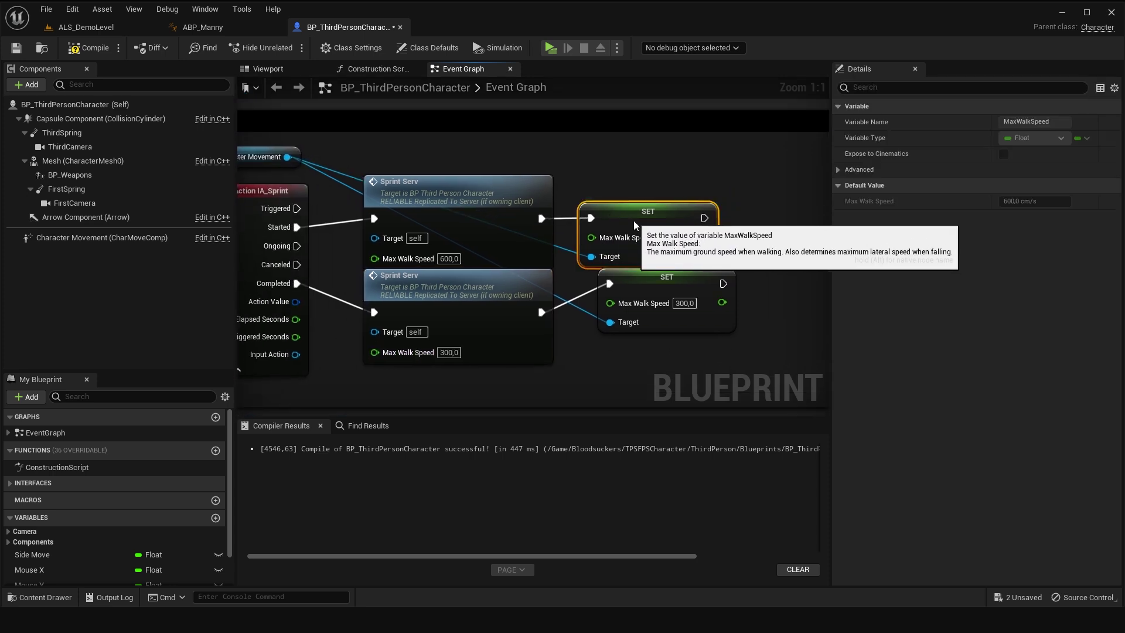
drag(648, 284, 619, 311)
right_drag(521, 371, 592, 377)
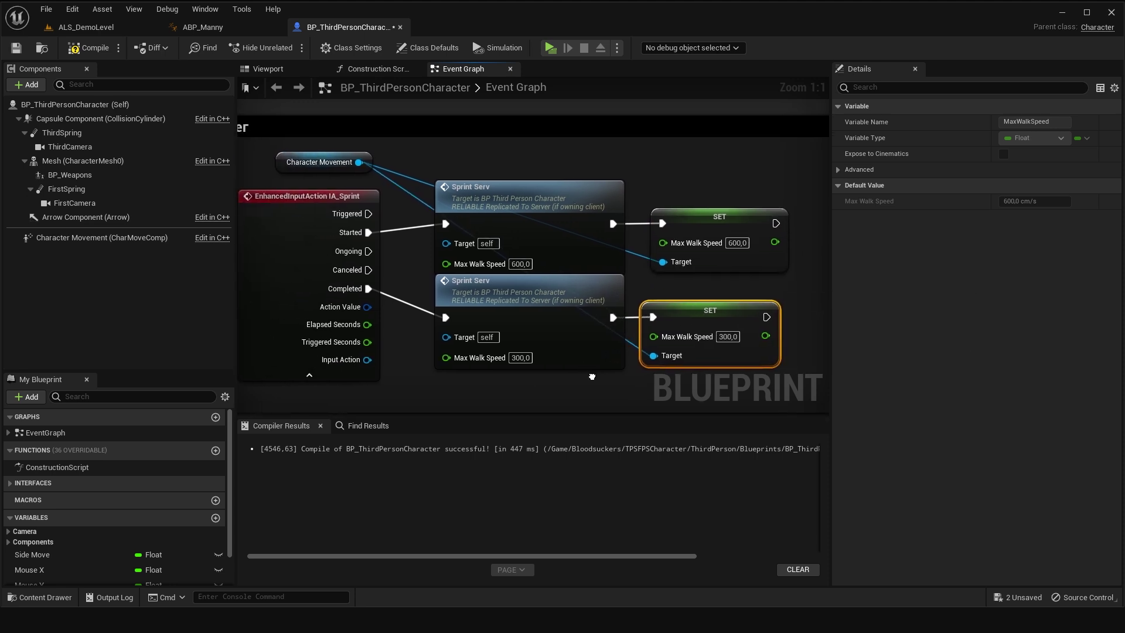
mouse_move(592, 377)
right_down()
mouse_move(596, 220)
mouse_move(594, 363)
right_up()
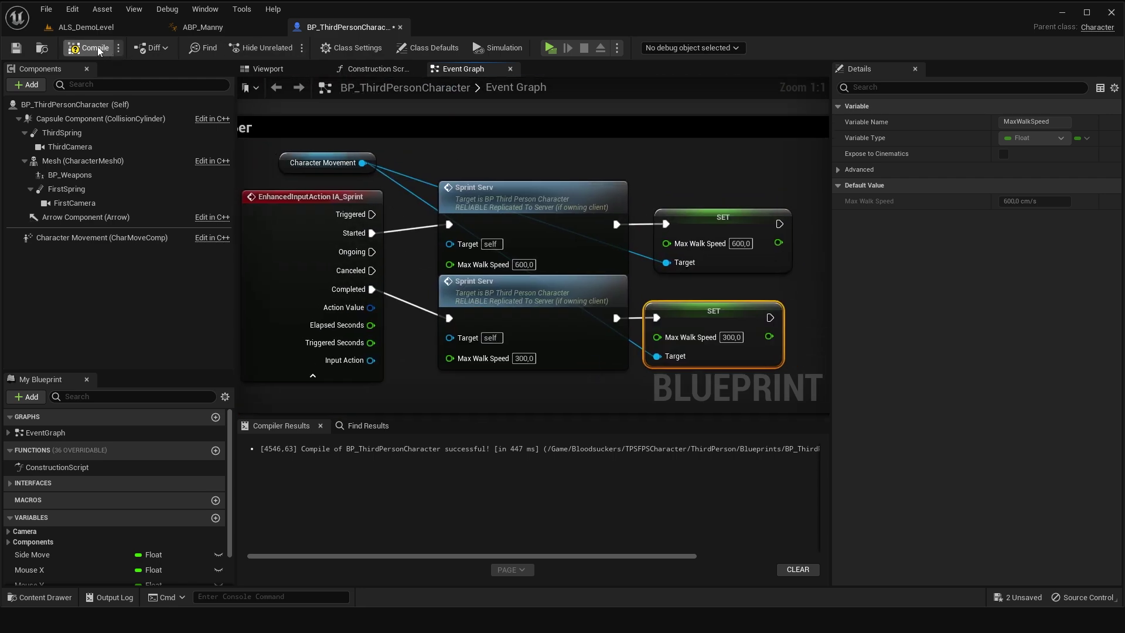
click(86, 27)
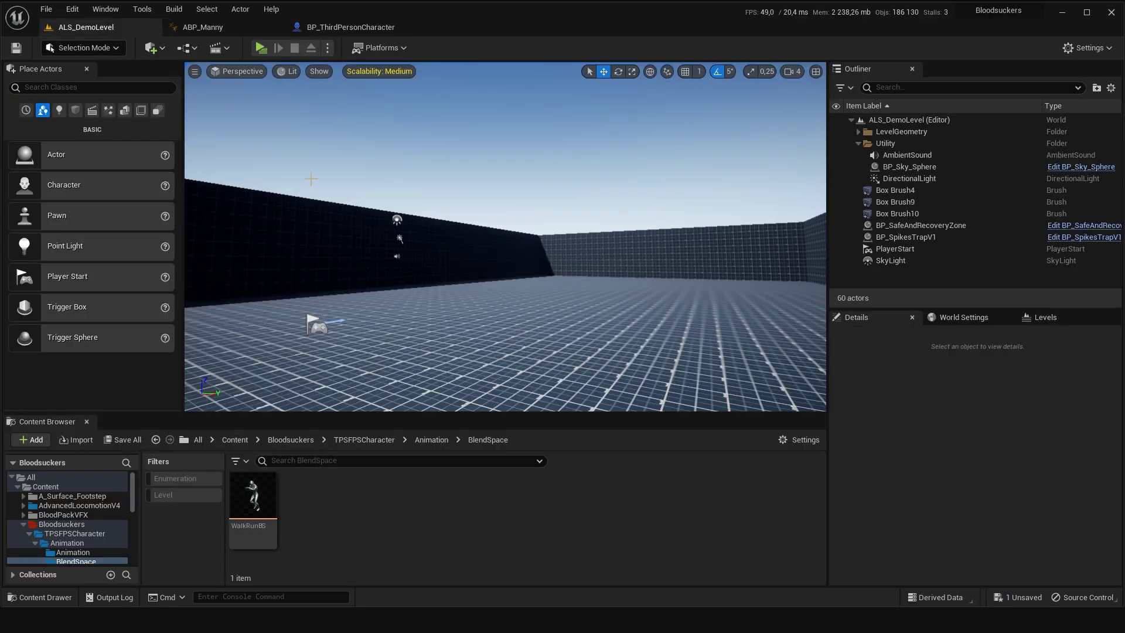
Set play-in-editor to 2 players with Net Mode Play As Client.
click(328, 47)
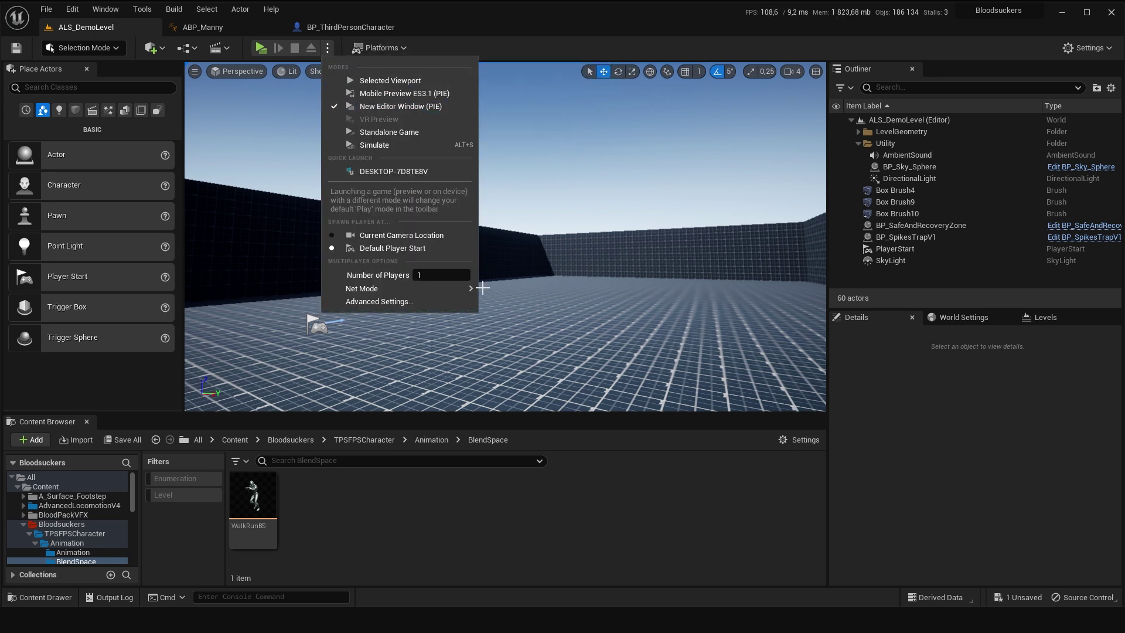
mouse_move(454, 289)
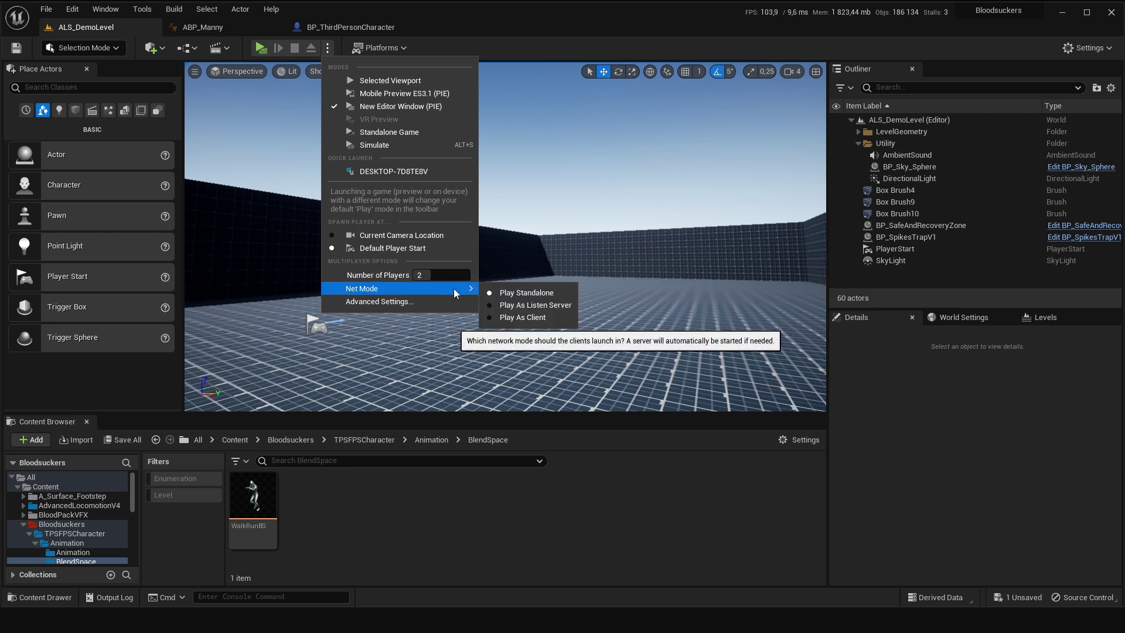
click(502, 316)
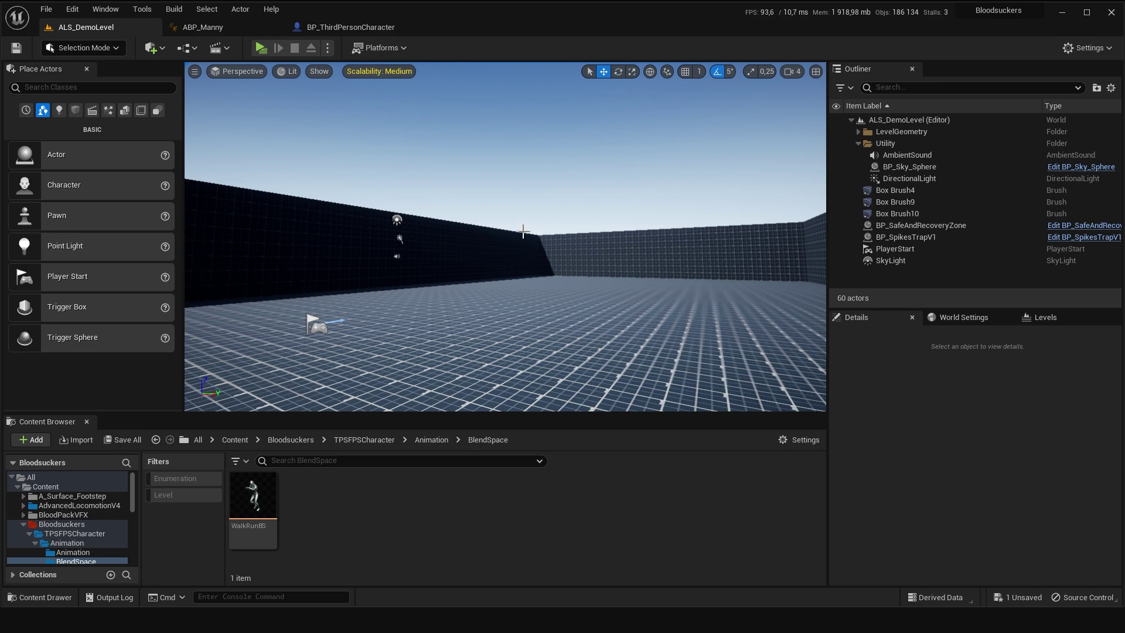
Run the two-client session, move Client 2's character around, then end it.
click(260, 48)
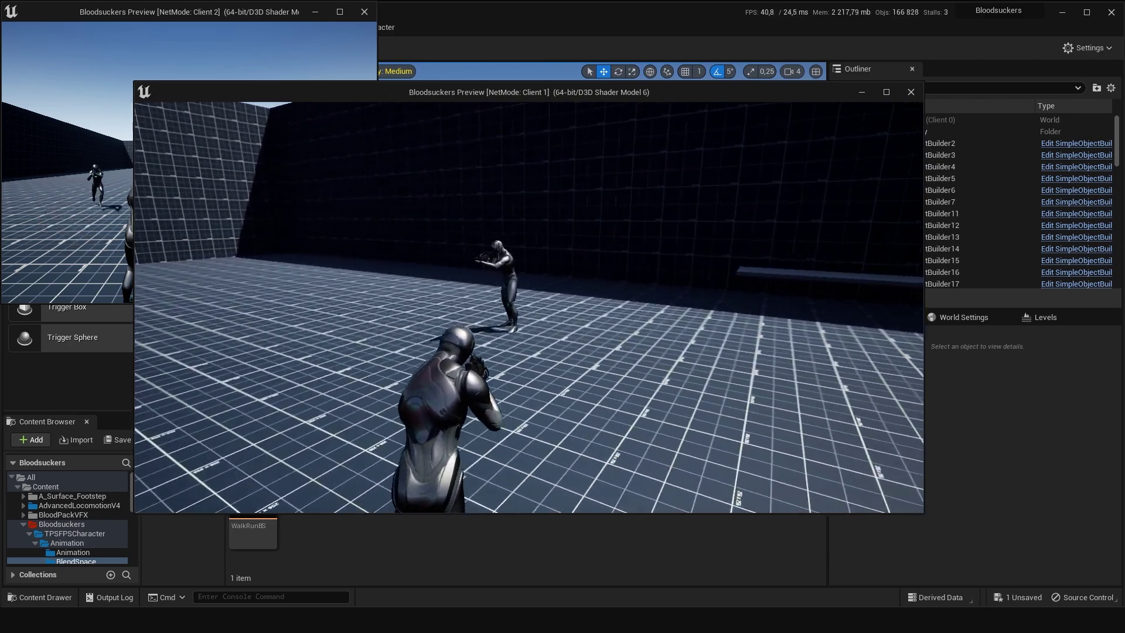
click(69, 143)
key(w)
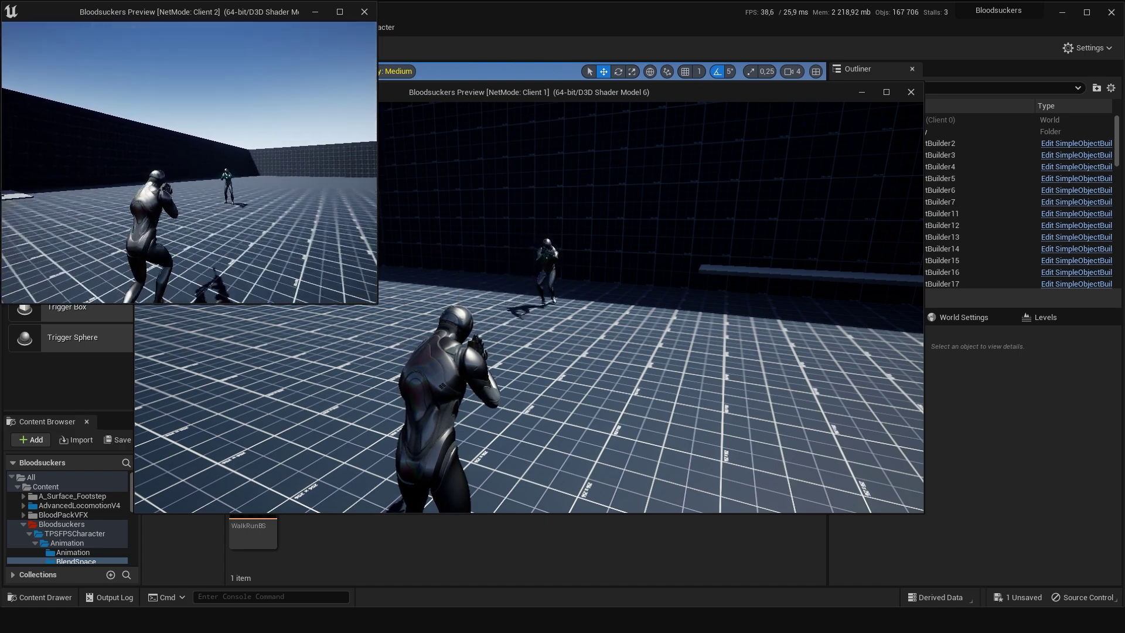
key(w)
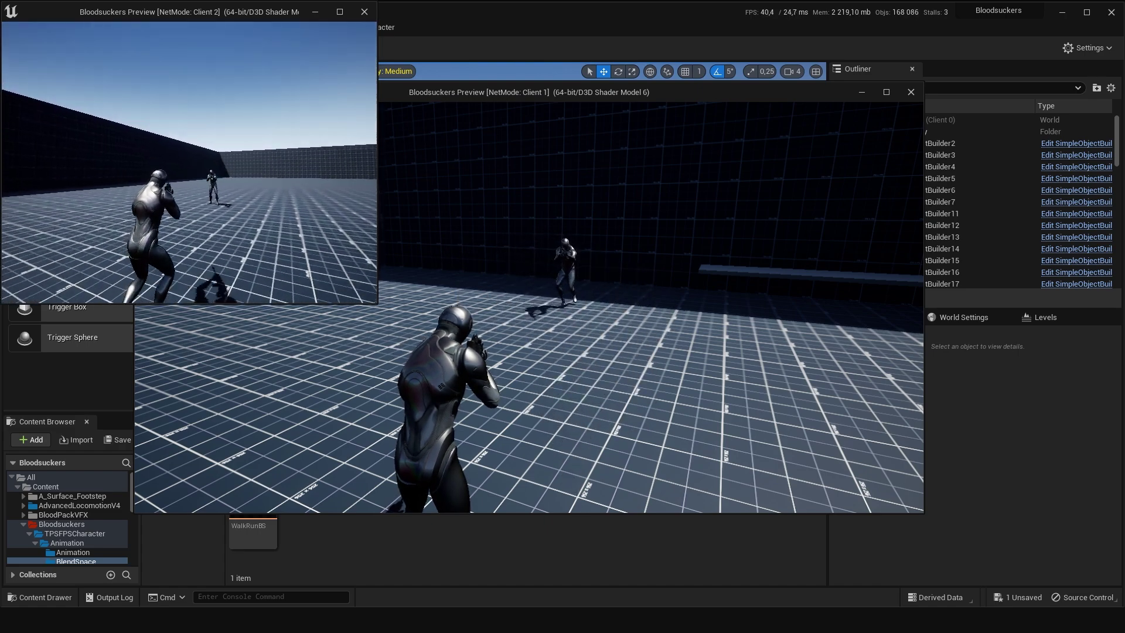
key(a)
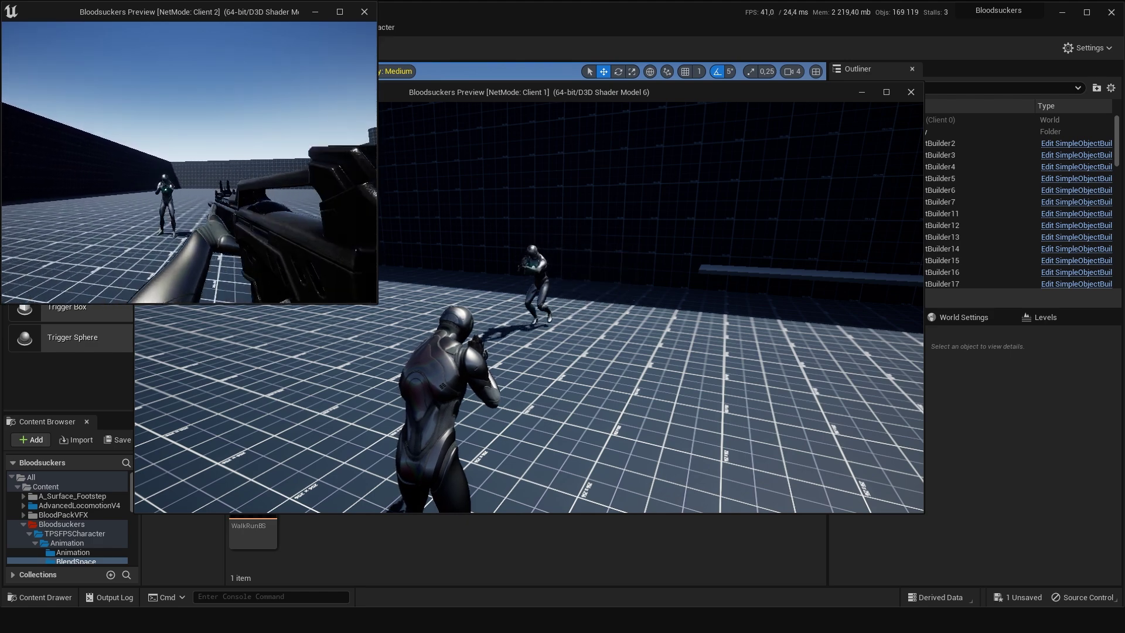
key(Escape)
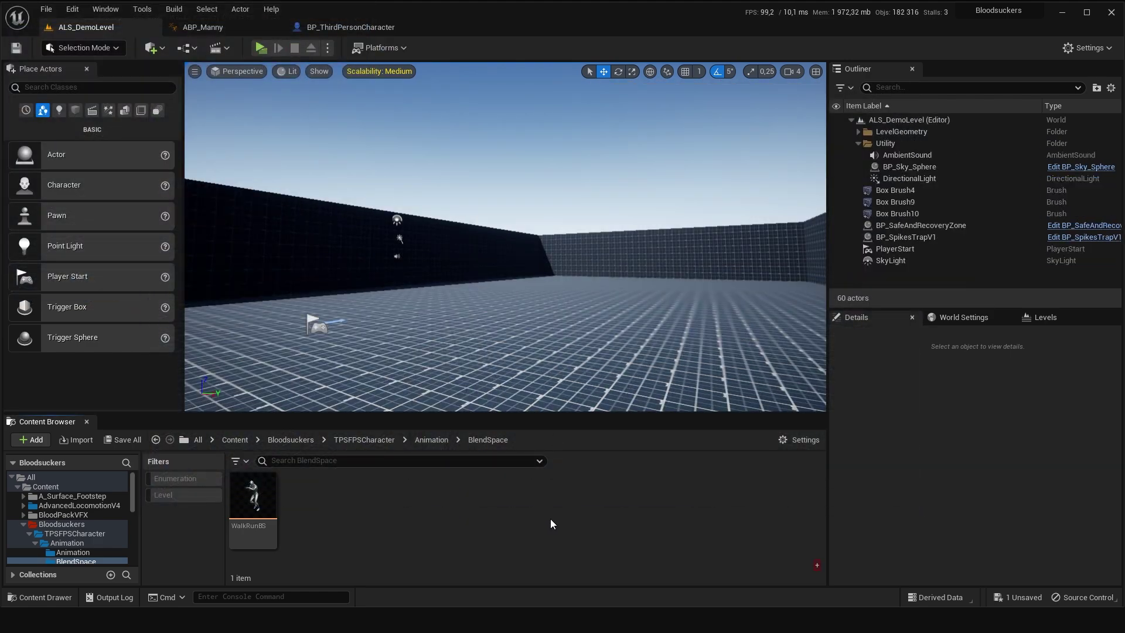
In BP_ThirdPersonCharacter, set the Бег sprint comment's Comment Color to blue.
click(351, 27)
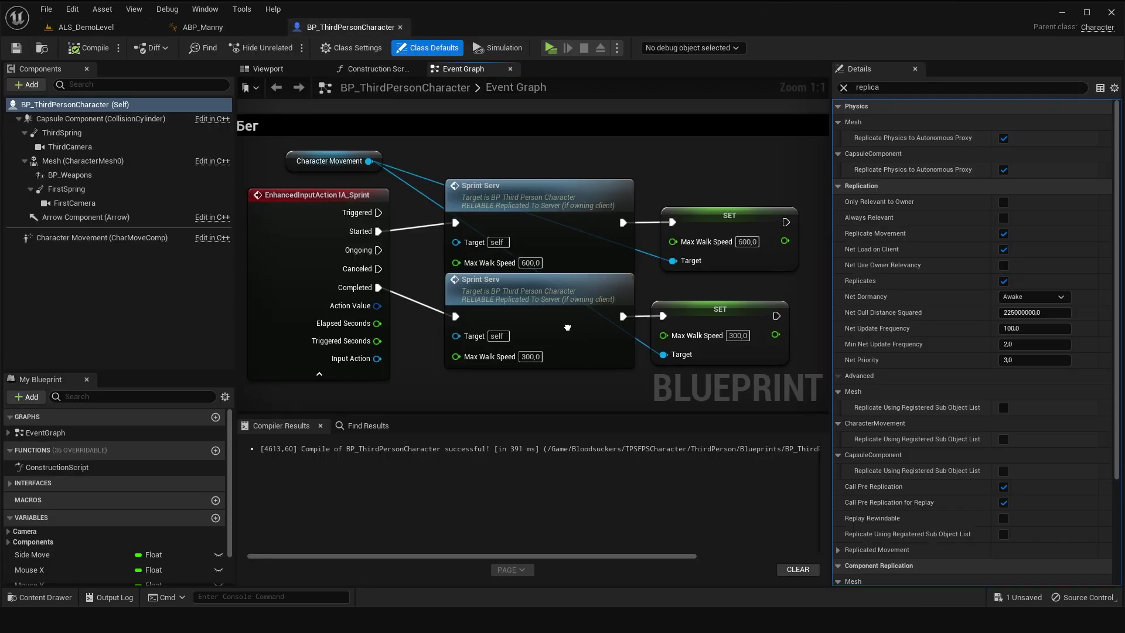
scroll(581, 331, down, 2)
scroll(490, 251, down, 1)
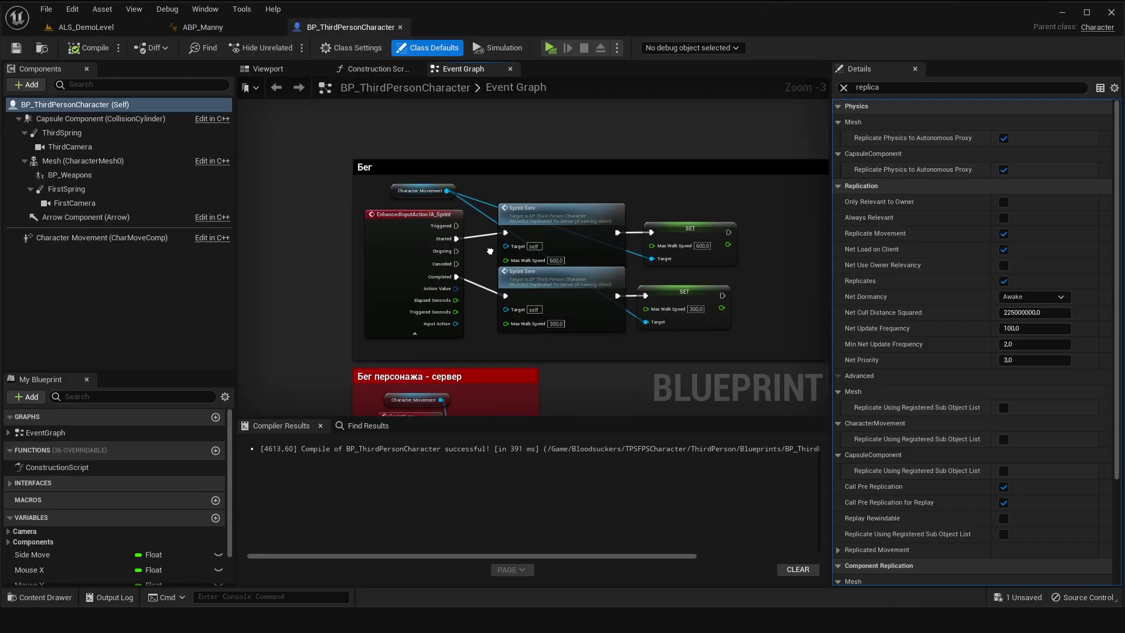
right_drag(490, 252, 484, 259)
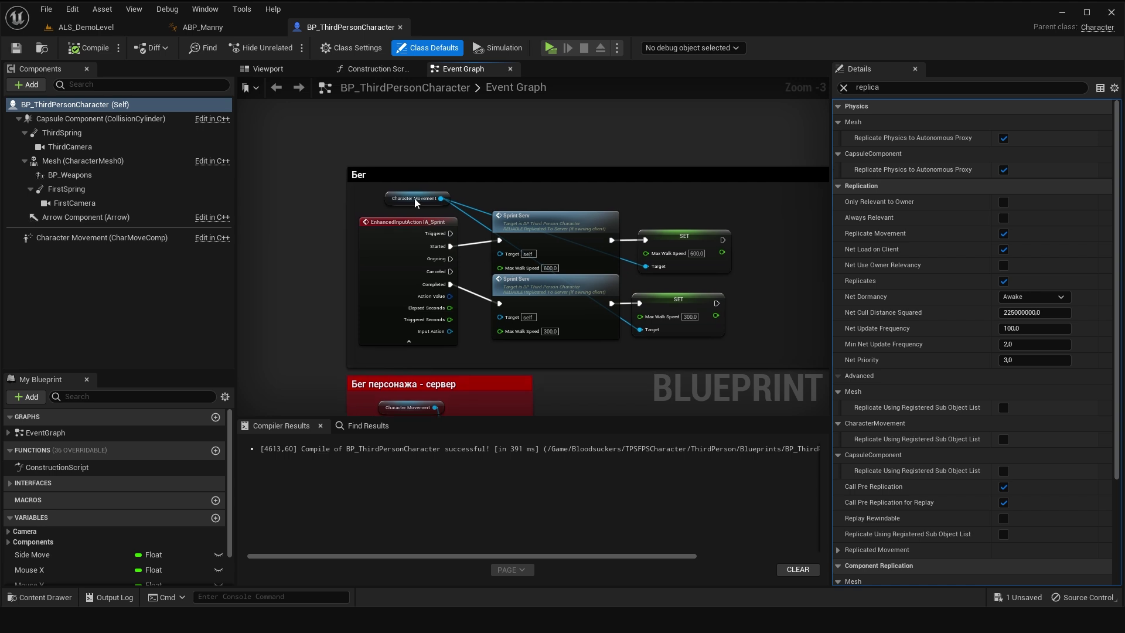
click(401, 172)
click(844, 88)
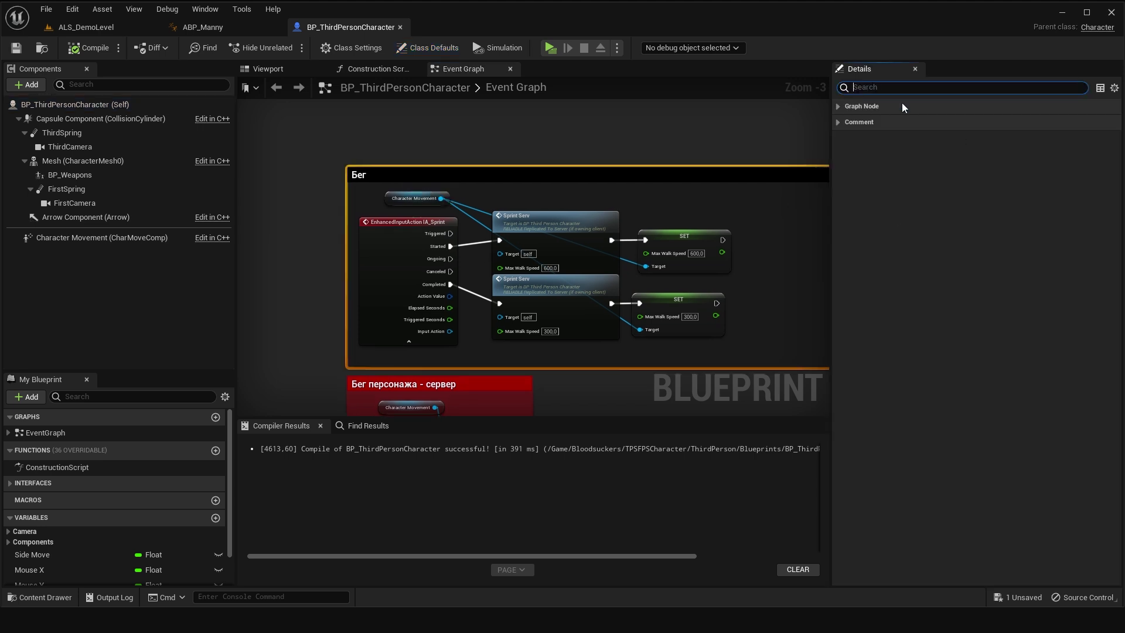
click(839, 106)
click(840, 137)
click(1003, 153)
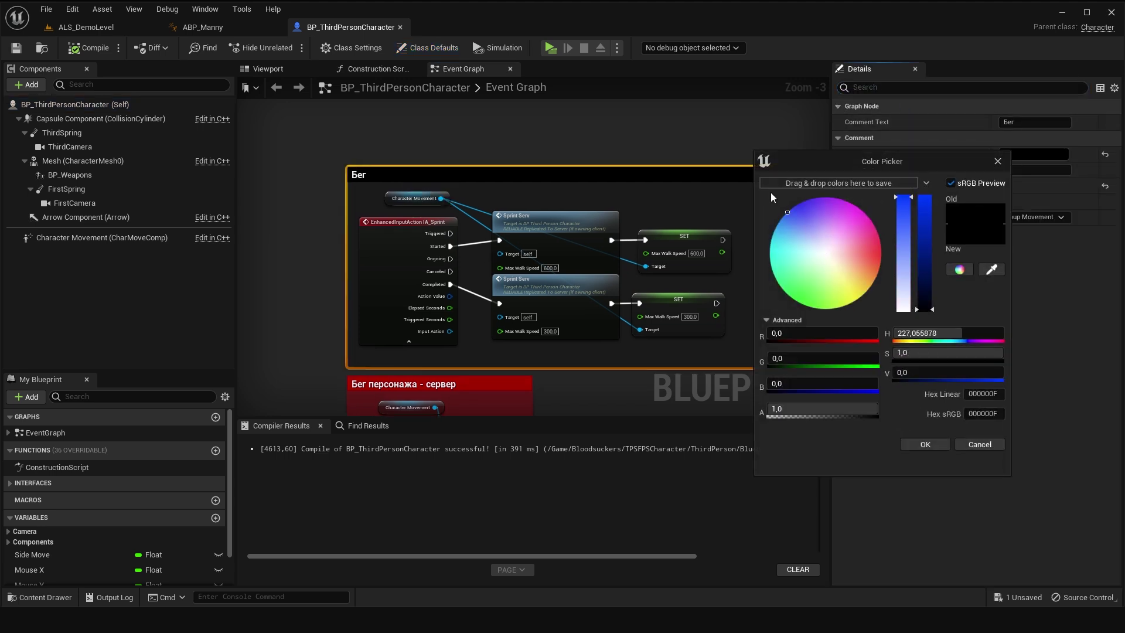
click(922, 206)
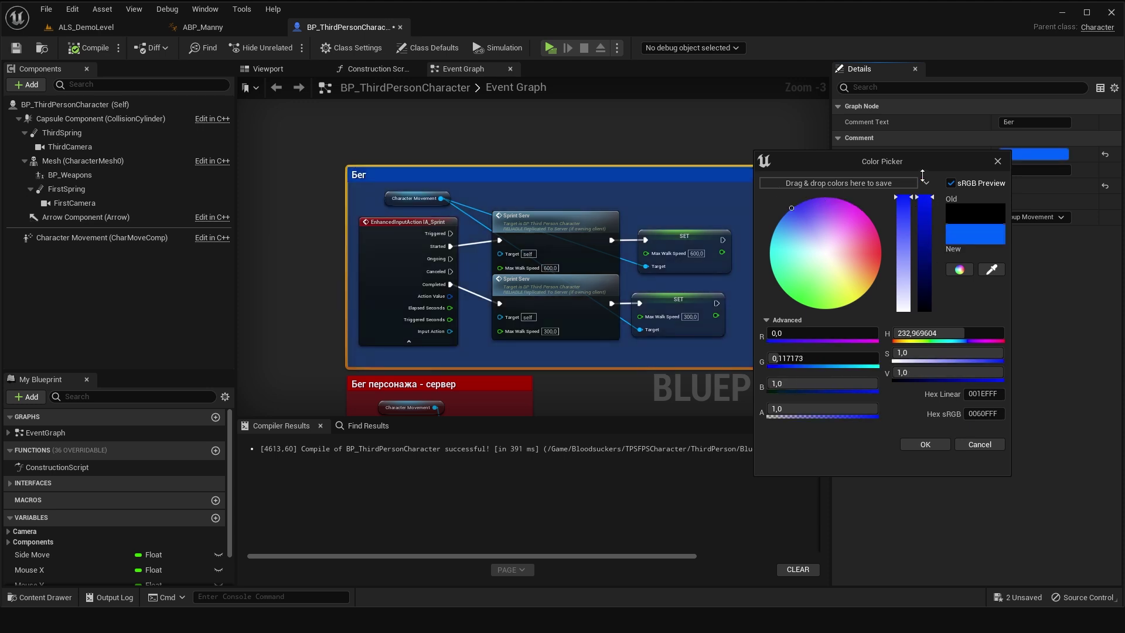
click(640, 389)
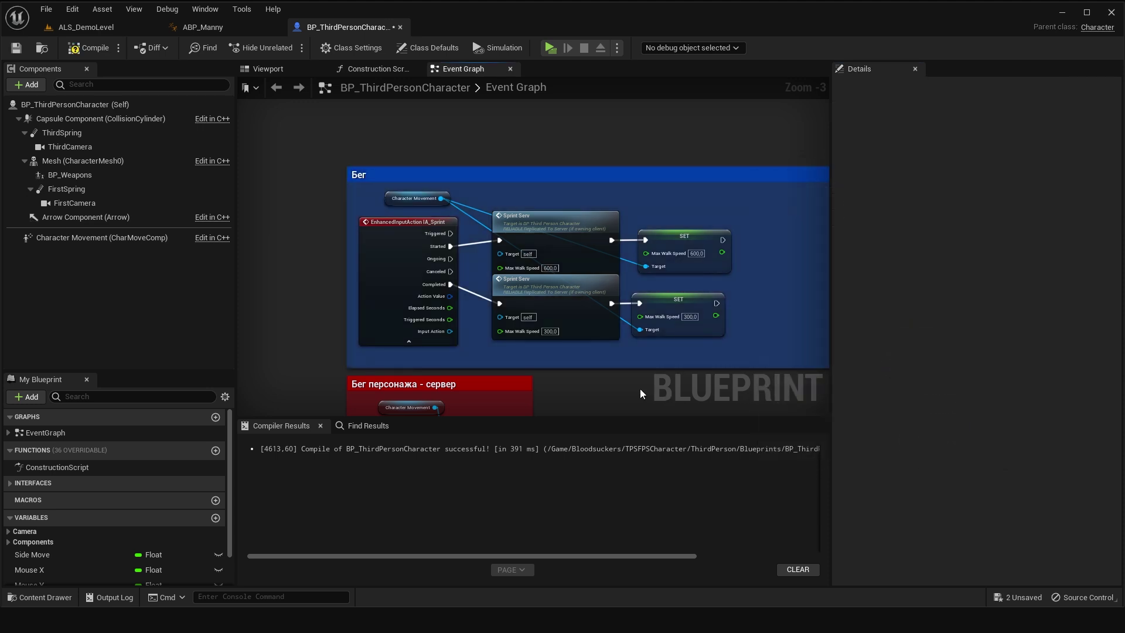
Resize the panels and pan the graph to frame the Бег and red server comments.
scroll(517, 325, down, 5)
scroll(517, 325, up, 1)
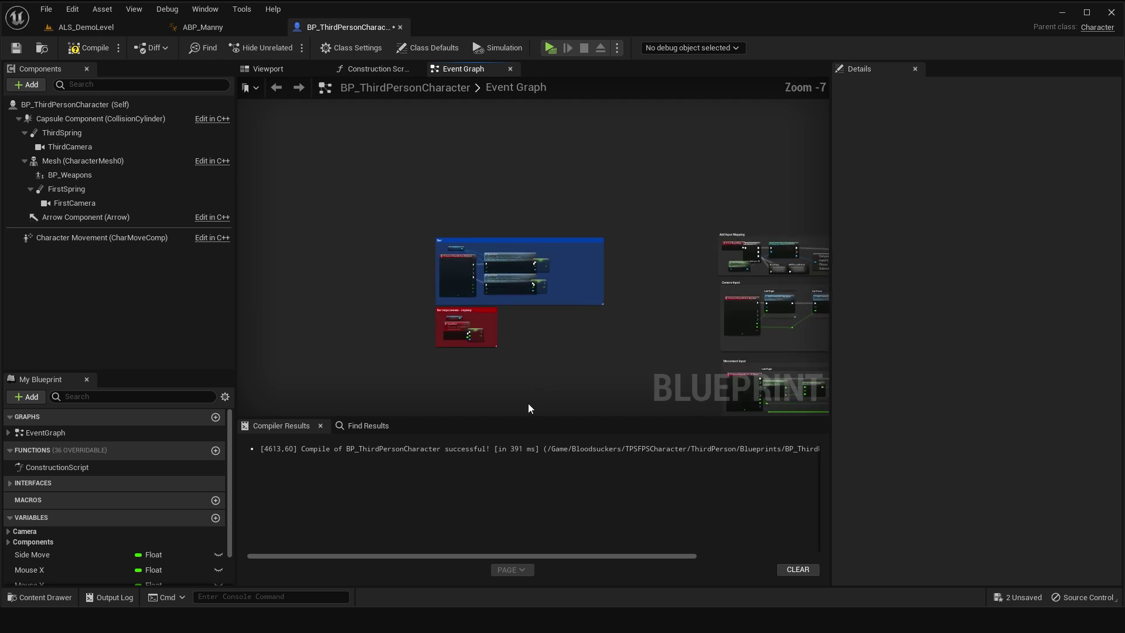
drag(529, 418, 529, 514)
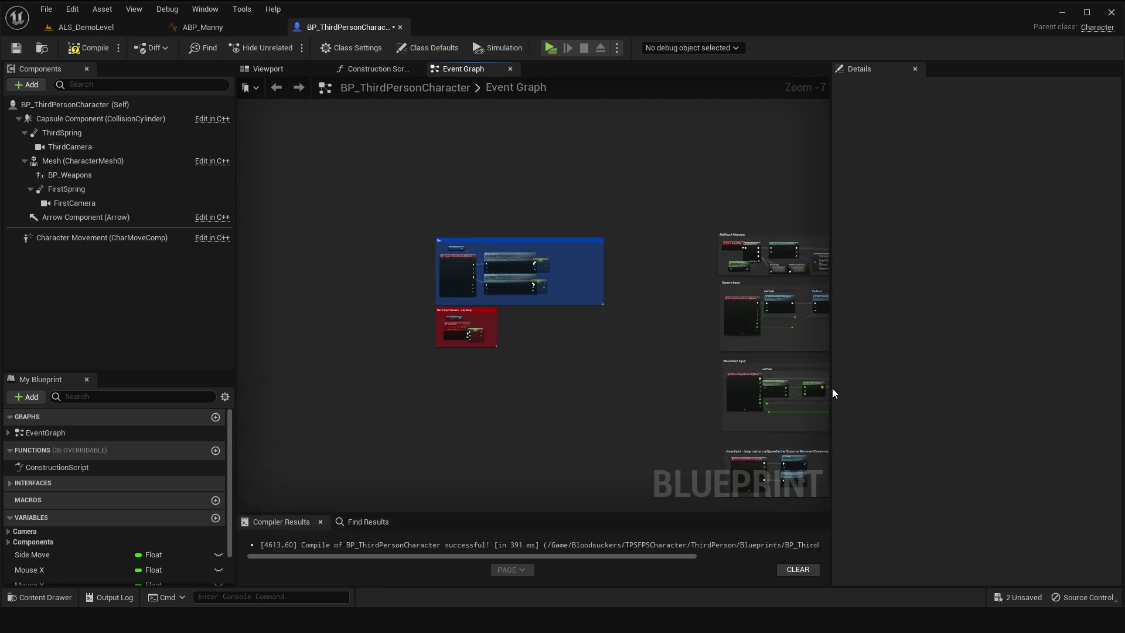
drag(832, 388, 1048, 394)
right_drag(579, 412, 585, 401)
scroll(471, 394, up, 4)
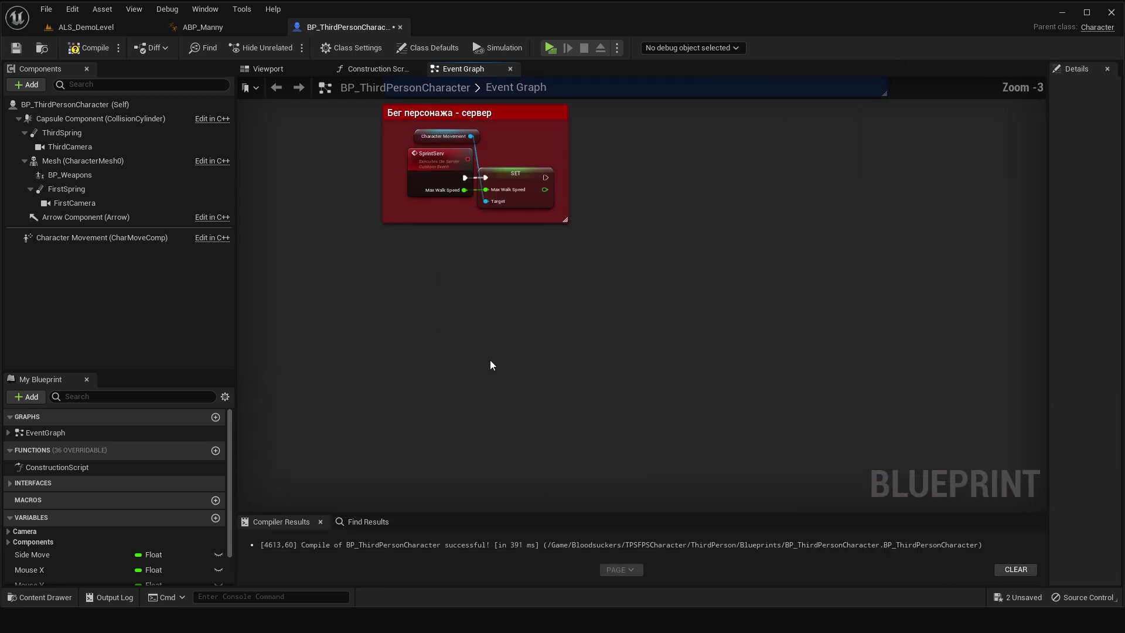
right_drag(490, 360, 521, 401)
right_drag(494, 363, 497, 386)
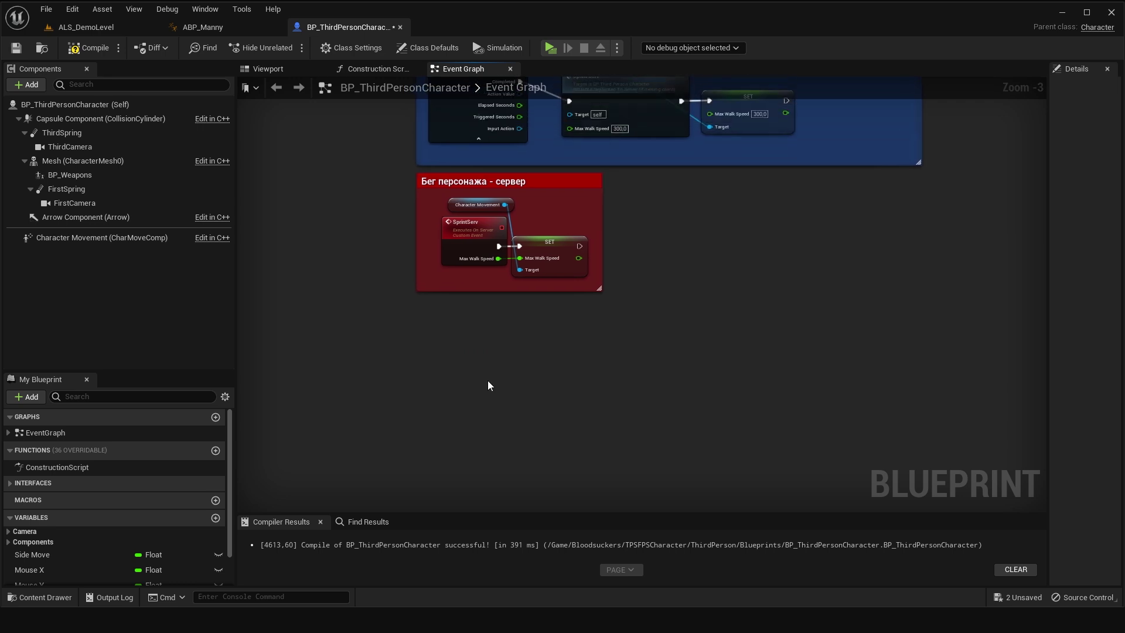
Add a custom event named PlaySoundAtLocationServ below the server comment.
right_click(489, 382)
text(custom event)
key(Return)
scroll(586, 408, up, 3)
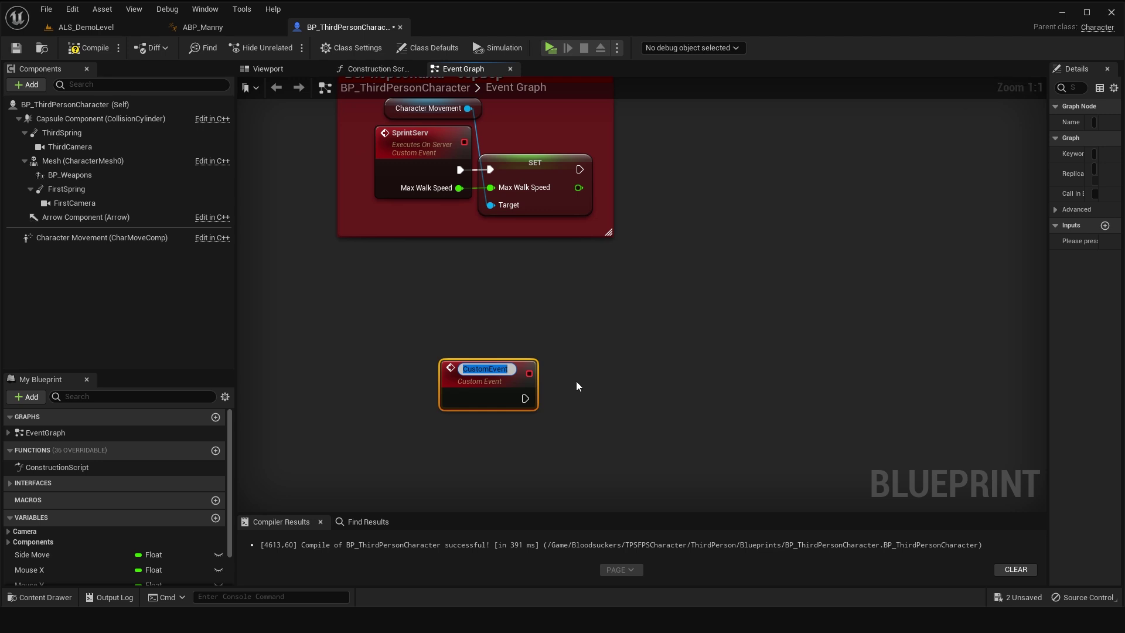
text(PlayS)
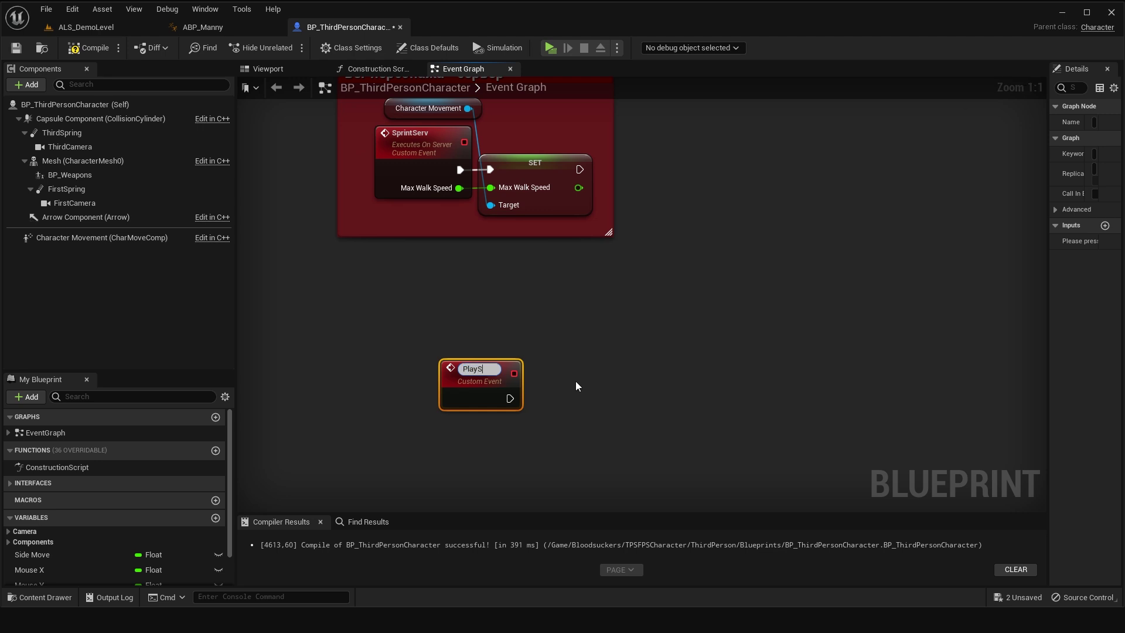
text(oundAtLocationS)
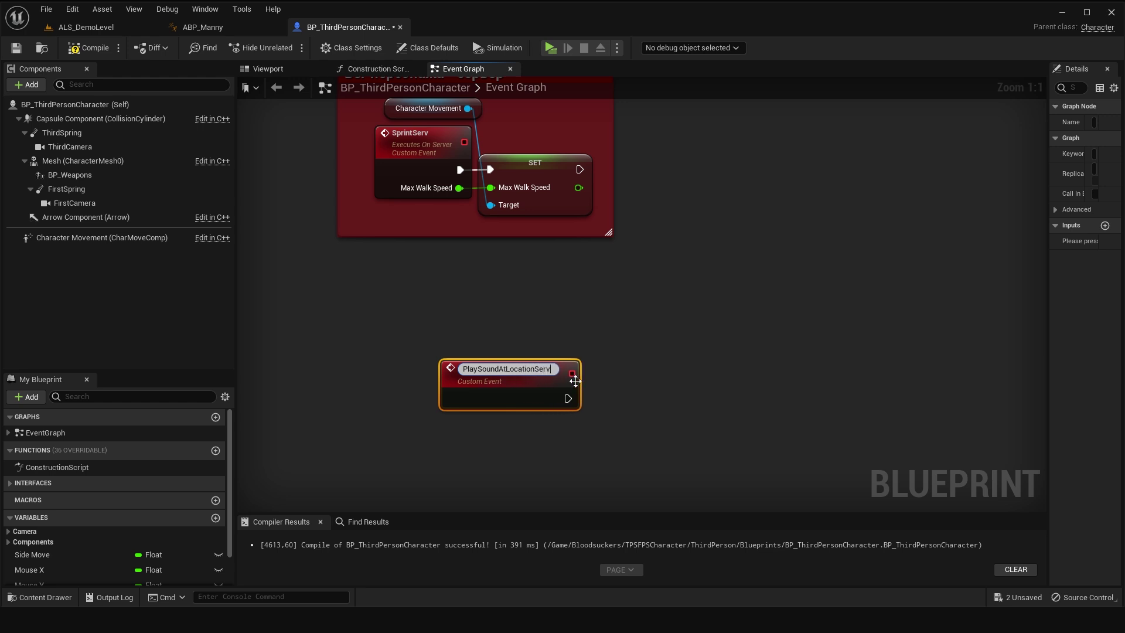
text(erv)
key(Return)
drag(514, 379, 430, 323)
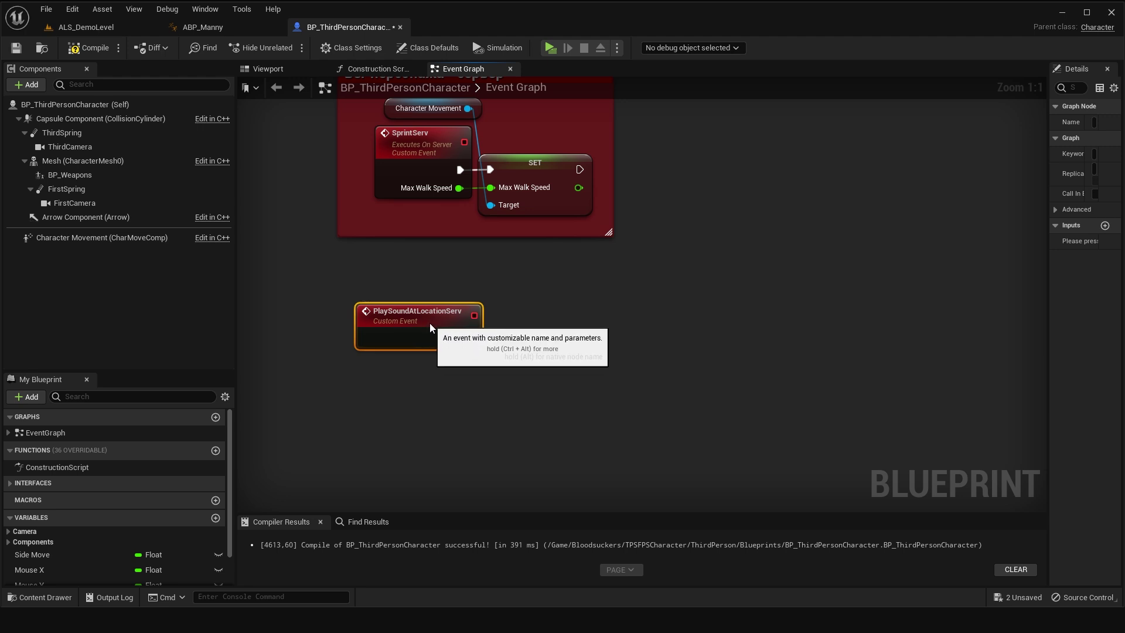
Set PlaySoundAtLocationServ to Run on Server, Reliable, and compile the blueprint.
drag(1049, 317, 737, 318)
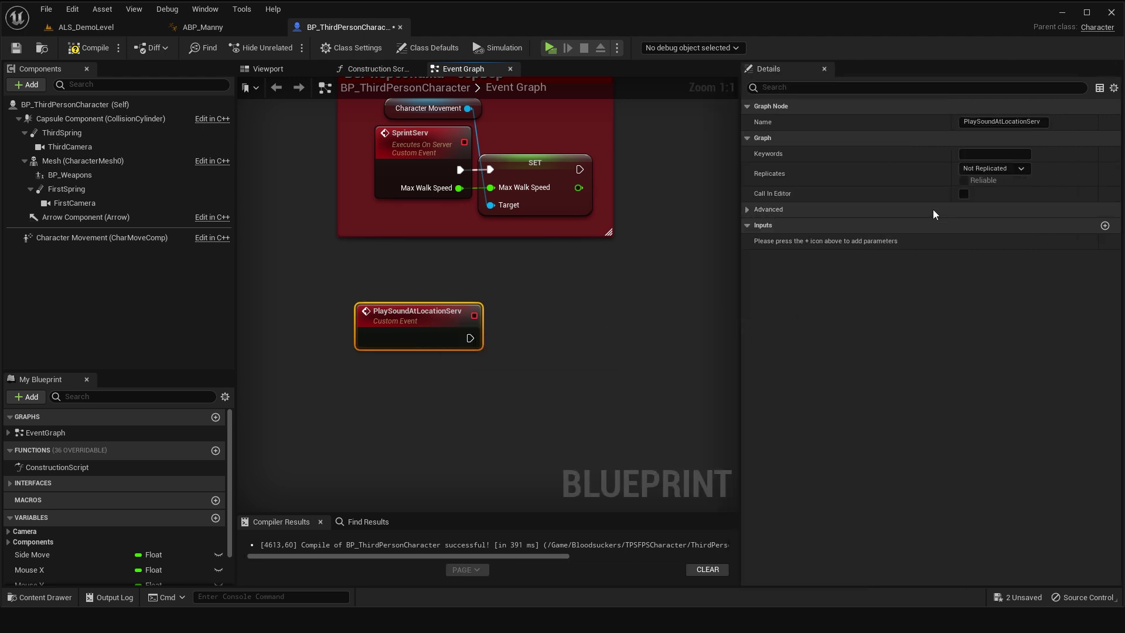
click(980, 170)
click(995, 211)
click(965, 180)
click(97, 52)
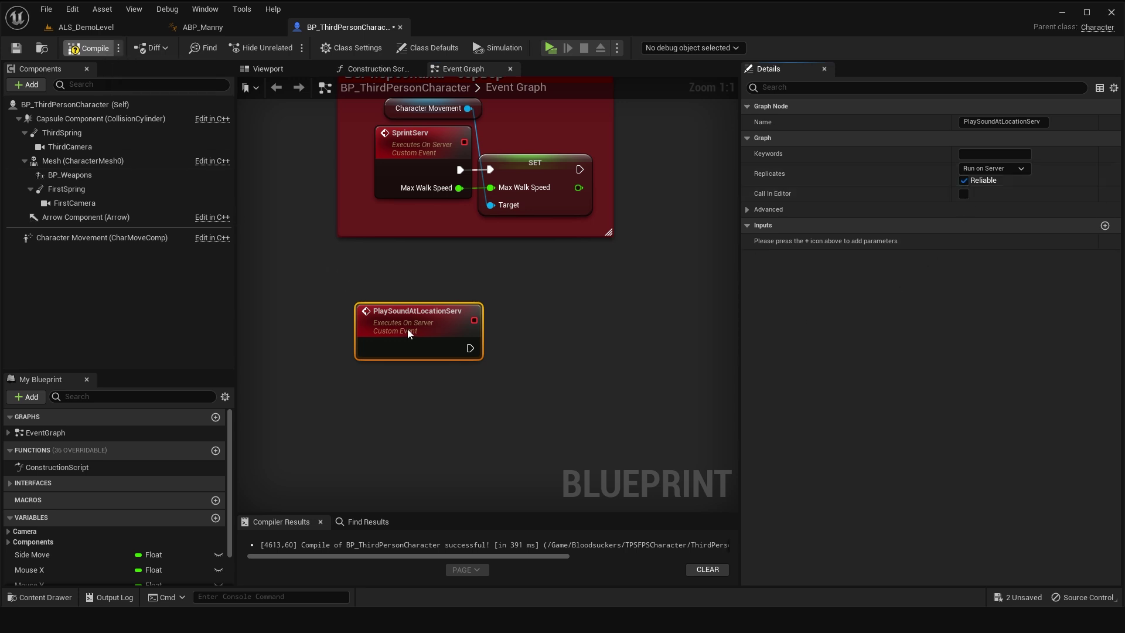
right_drag(441, 407, 437, 329)
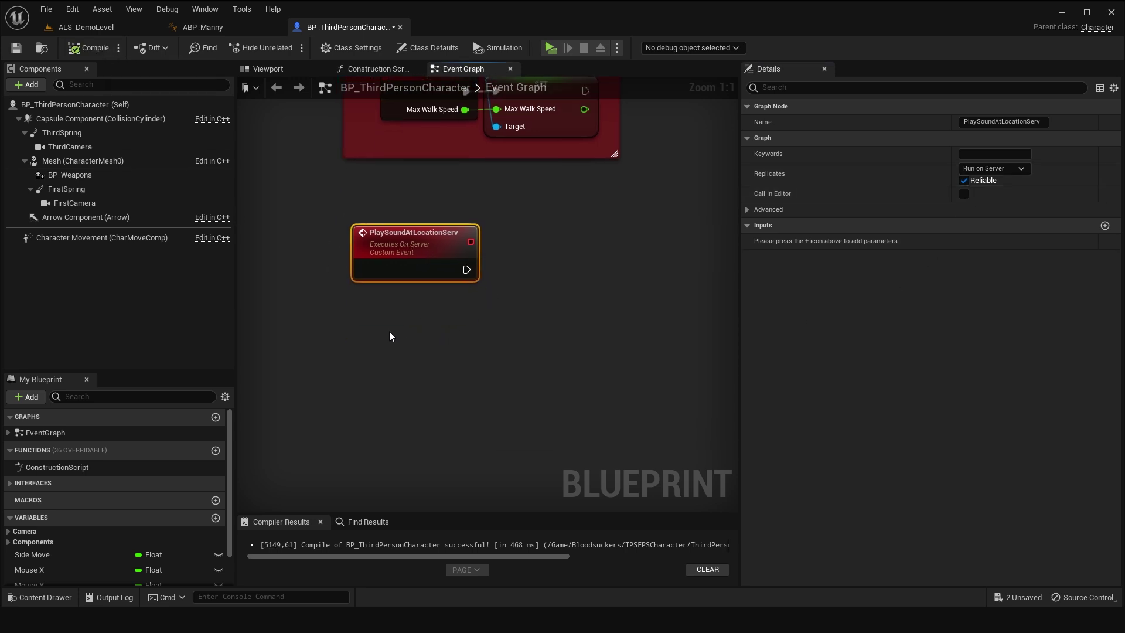
Paste a copy of the server event below it and rename it PlaySoundAtLocationMulti.
key(ctrl+v)
drag(399, 337, 382, 331)
click(418, 232)
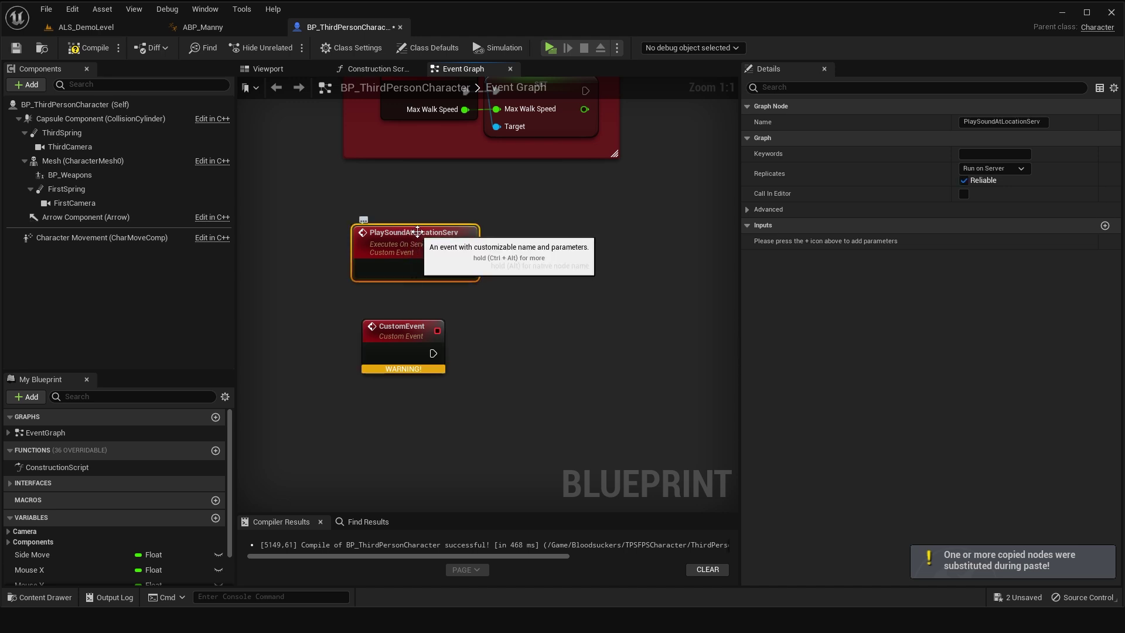
click(402, 327)
double_click(403, 327)
text(PlaySoundAtLocationServ)
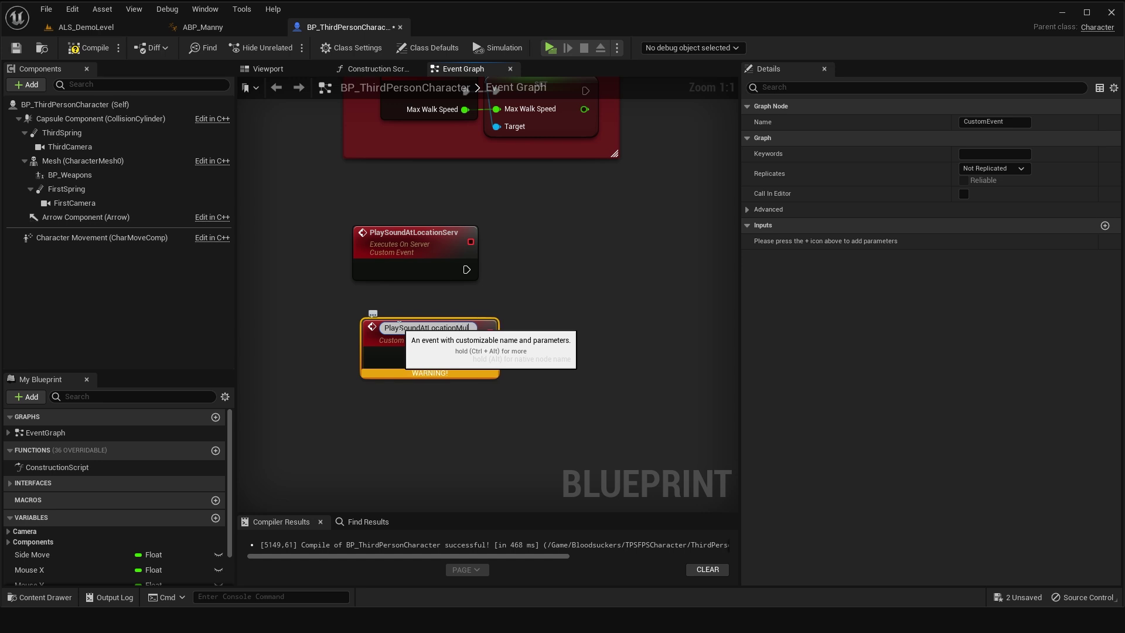
key(Return)
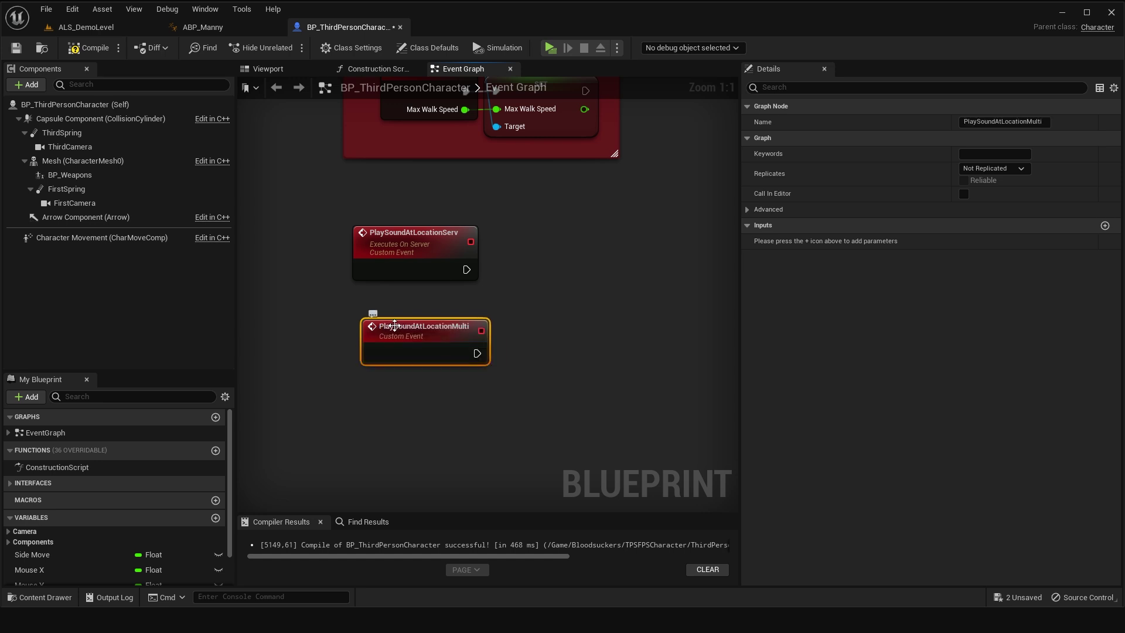
Set PlaySoundAtLocationMulti to reliable Multicast and compile the blueprint.
click(1007, 168)
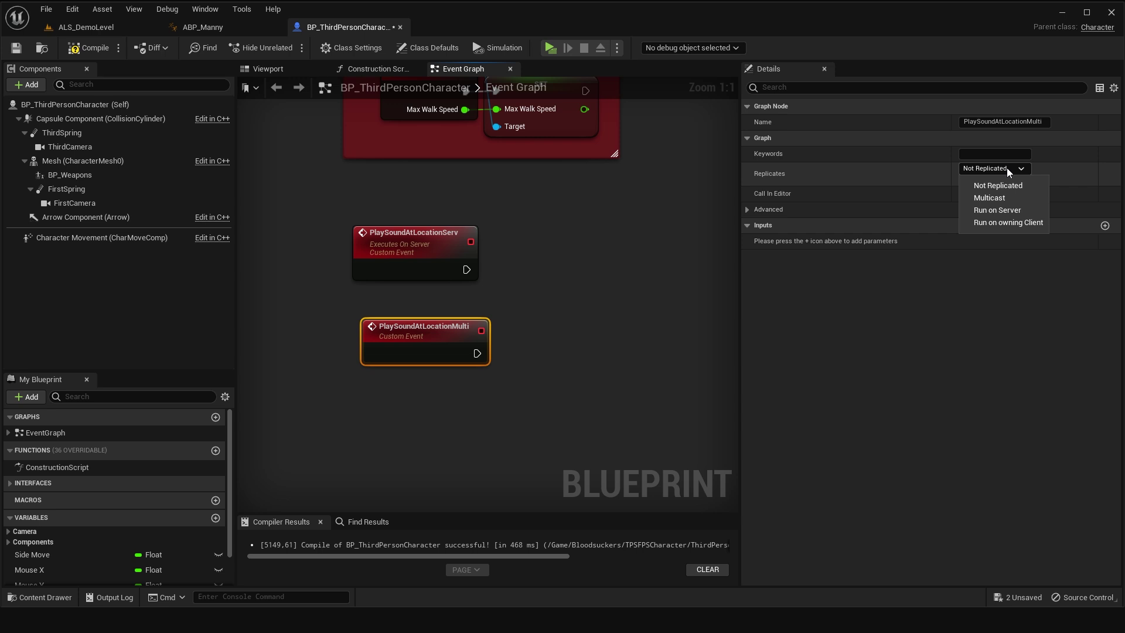
click(999, 199)
click(972, 180)
click(91, 48)
right_drag(600, 322, 546, 283)
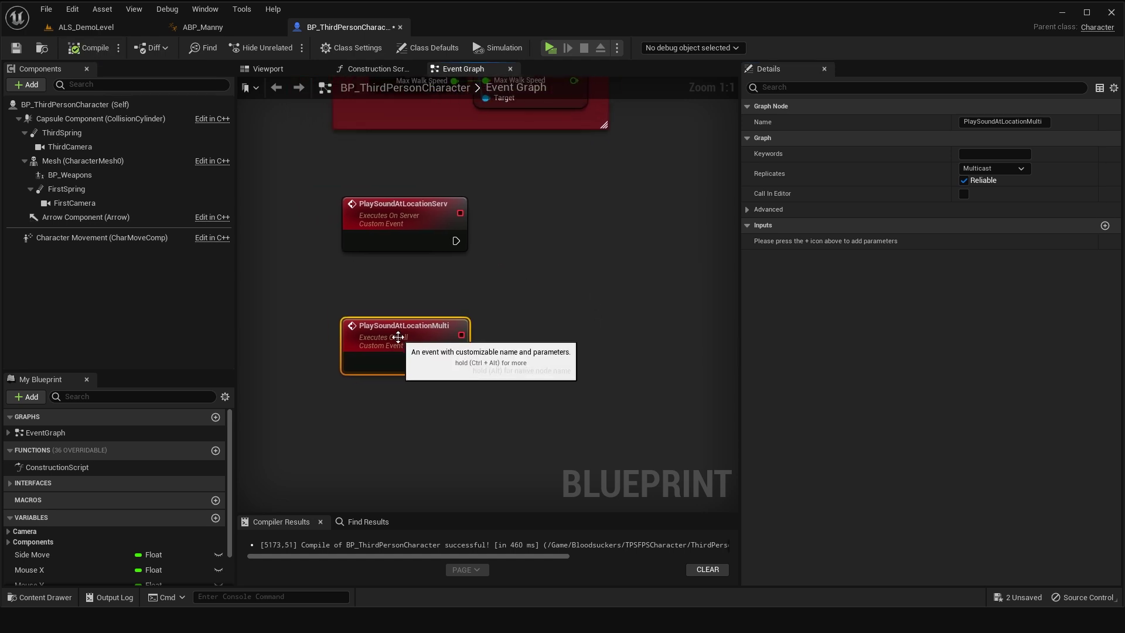
drag(400, 315, 372, 341)
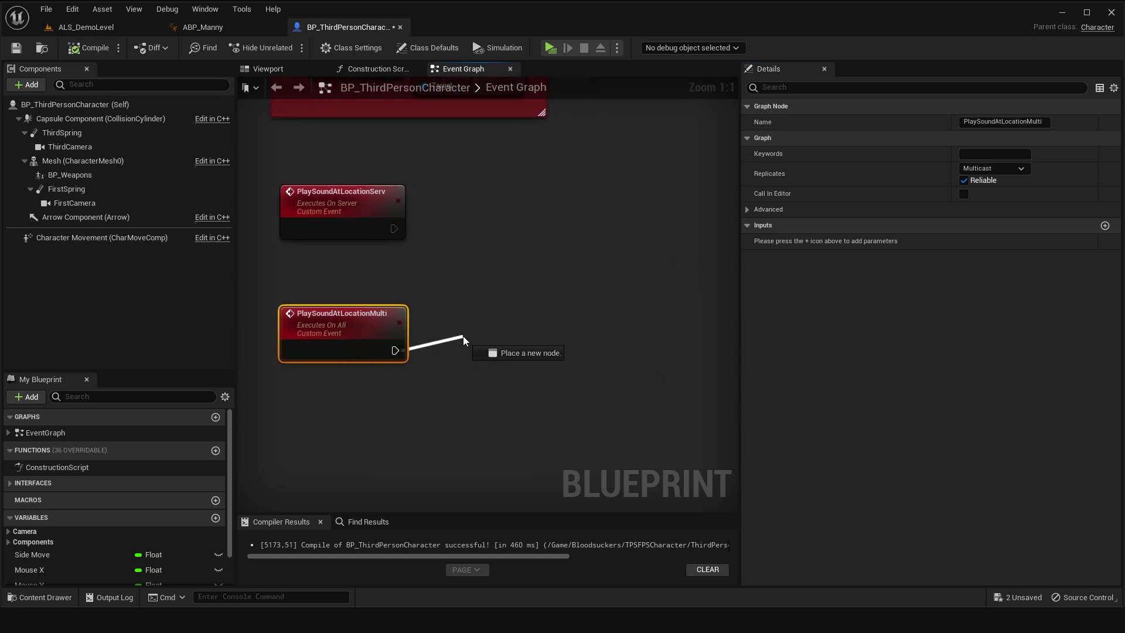
Connect Play Sound at Location after the Multi event, exposing Sound and Location as event inputs, then compile.
drag(463, 338, 463, 338)
text(play sound)
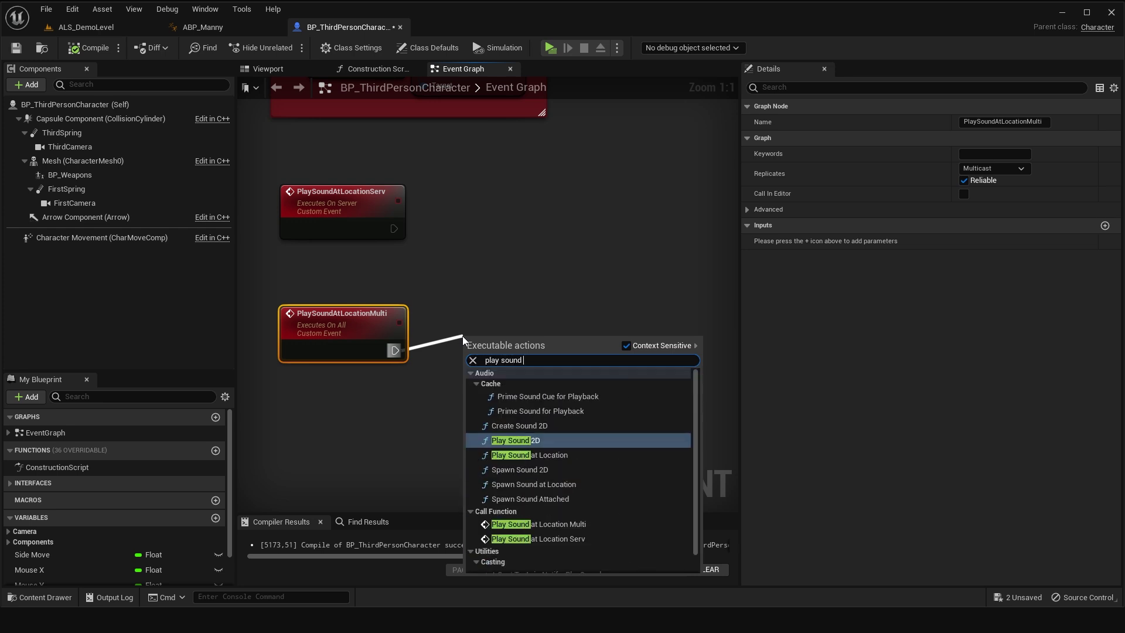
click(533, 455)
right_drag(450, 372, 544, 338)
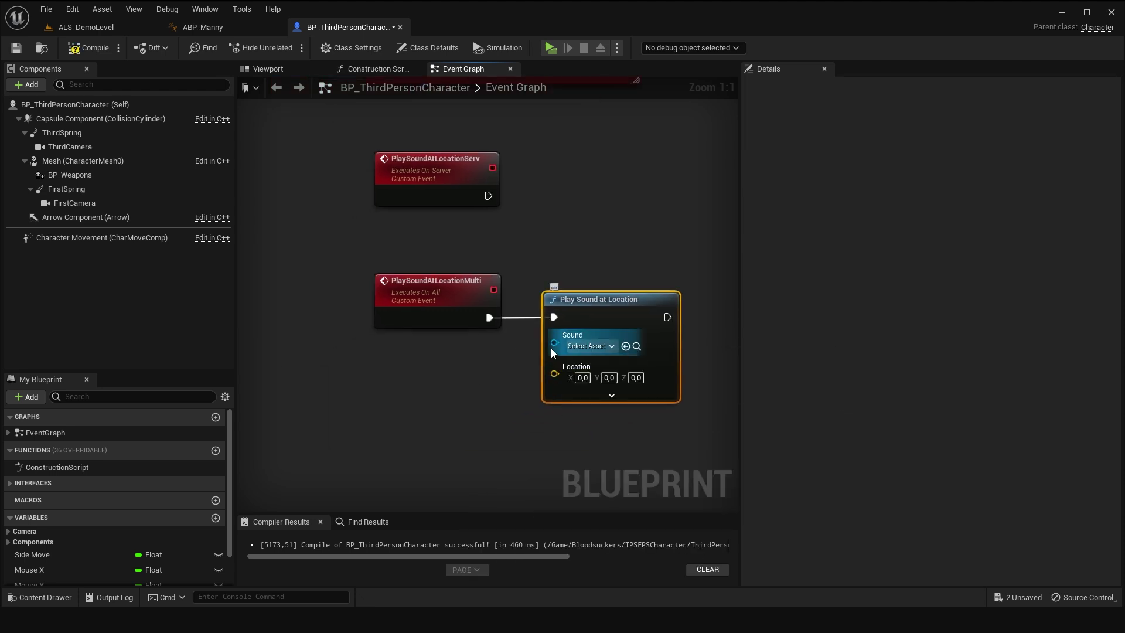
drag(454, 317, 455, 318)
drag(555, 359, 488, 352)
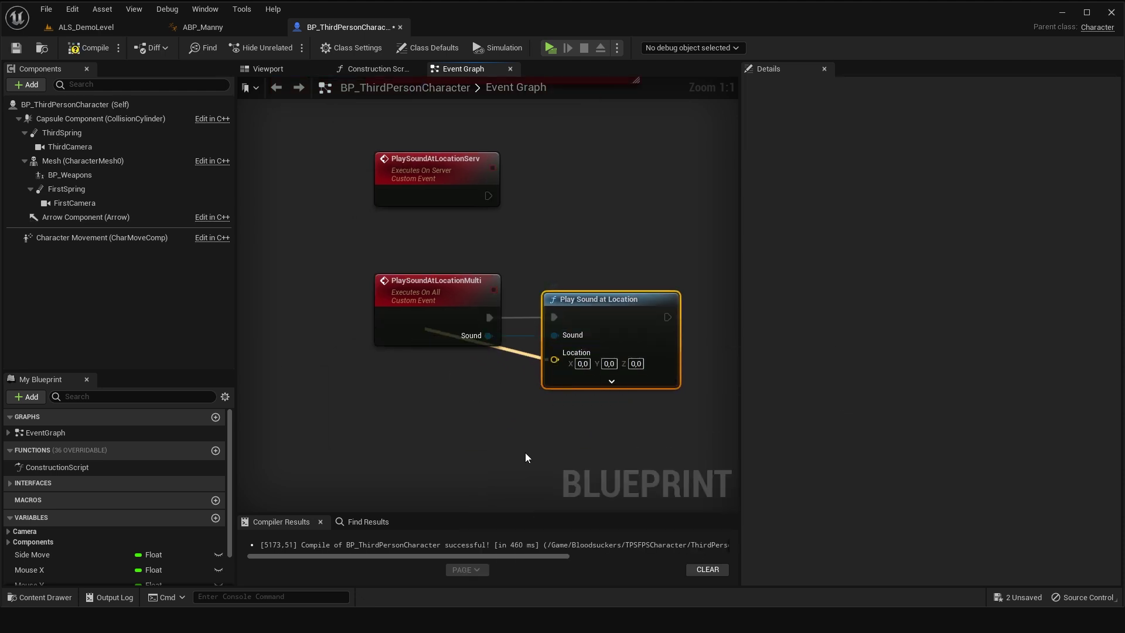
drag(610, 302, 581, 299)
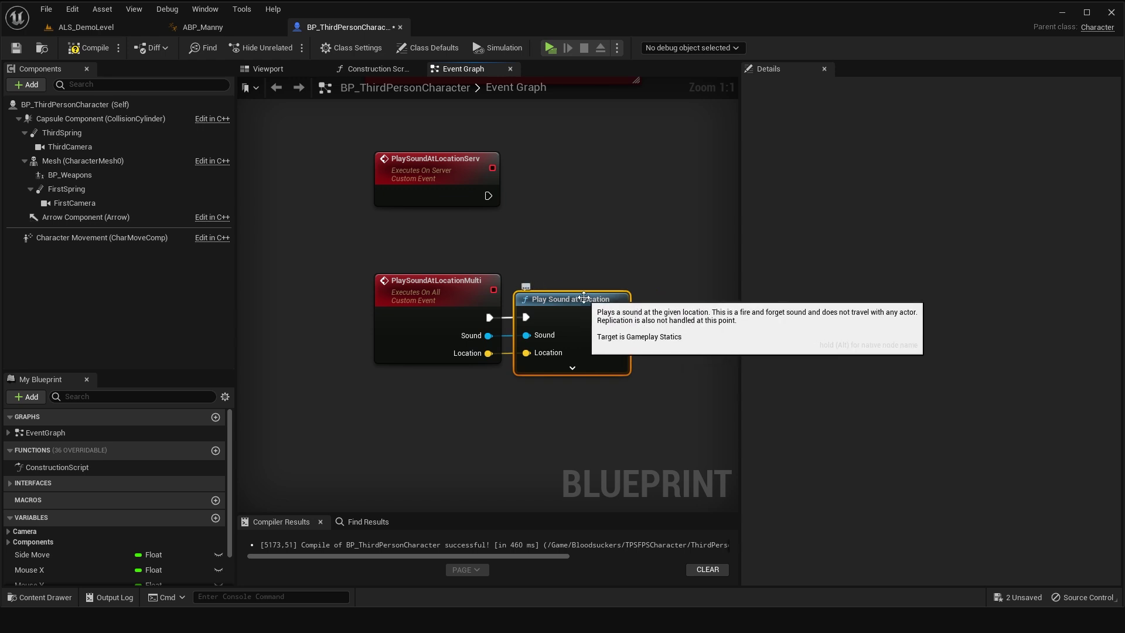
key(F7)
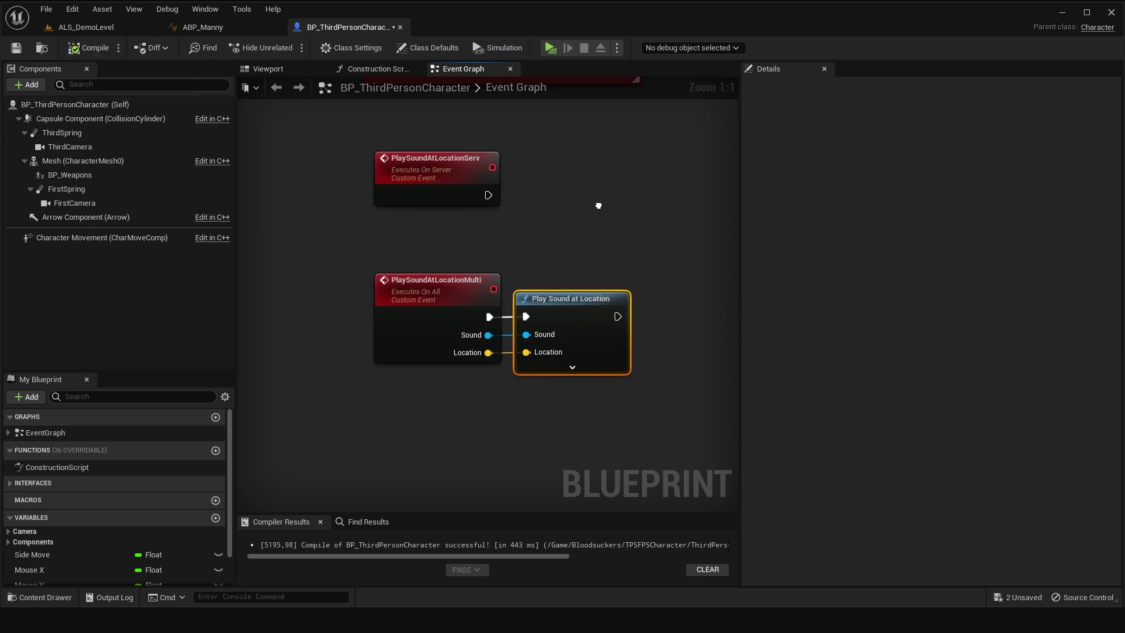
Begin adding a node after the server event, searching 'multiplay sound'.
right_drag(598, 206, 595, 296)
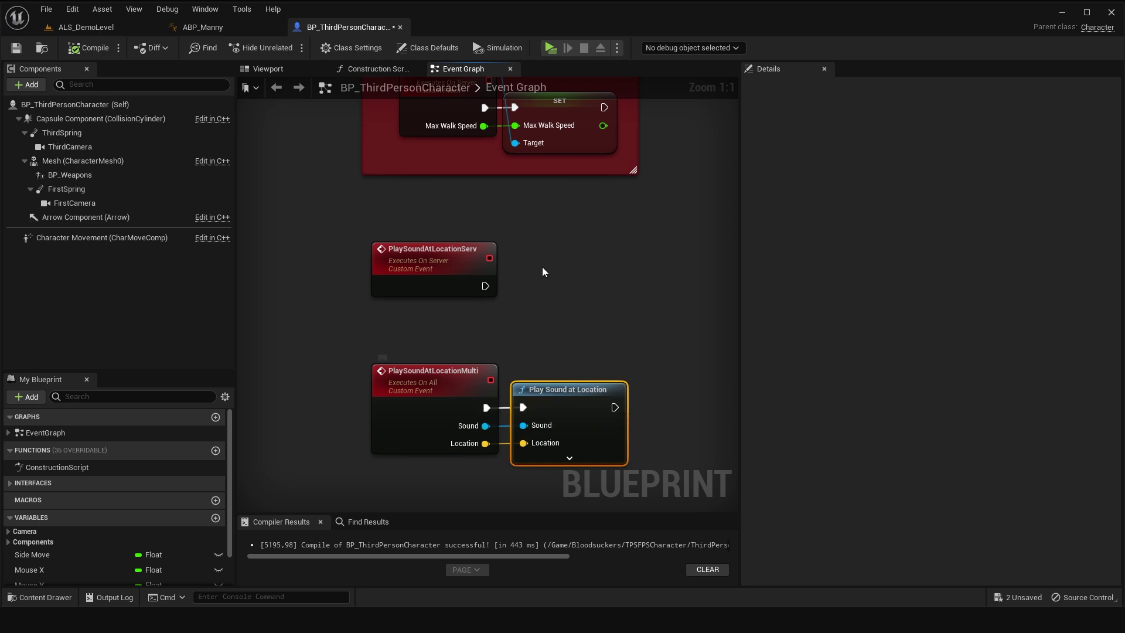
drag(485, 286, 546, 286)
text(multi)
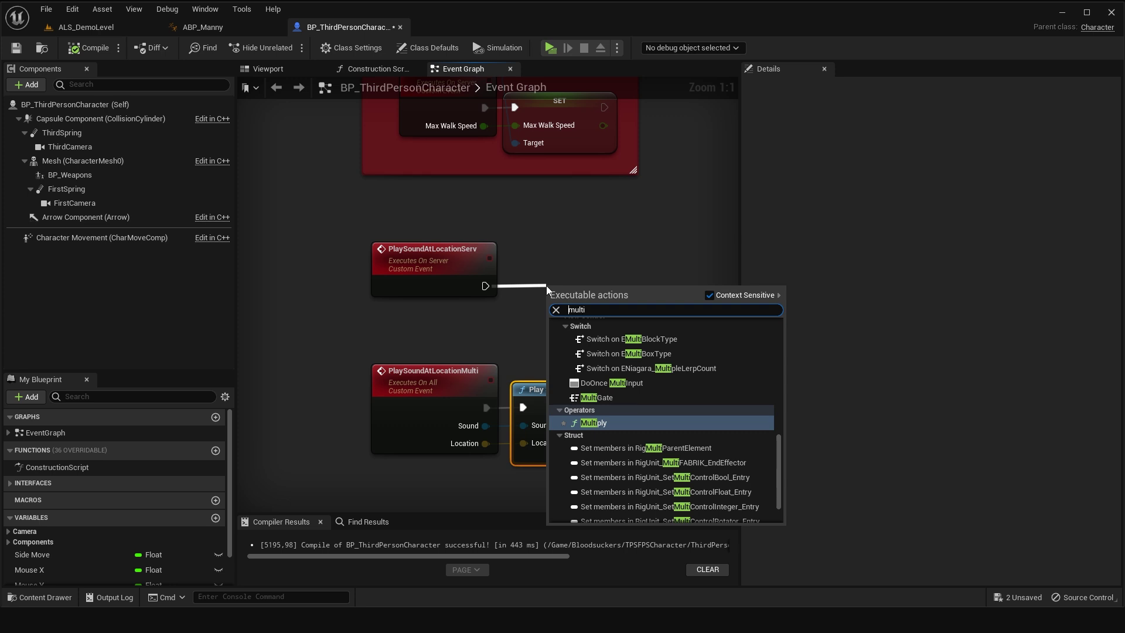
text(play sound)
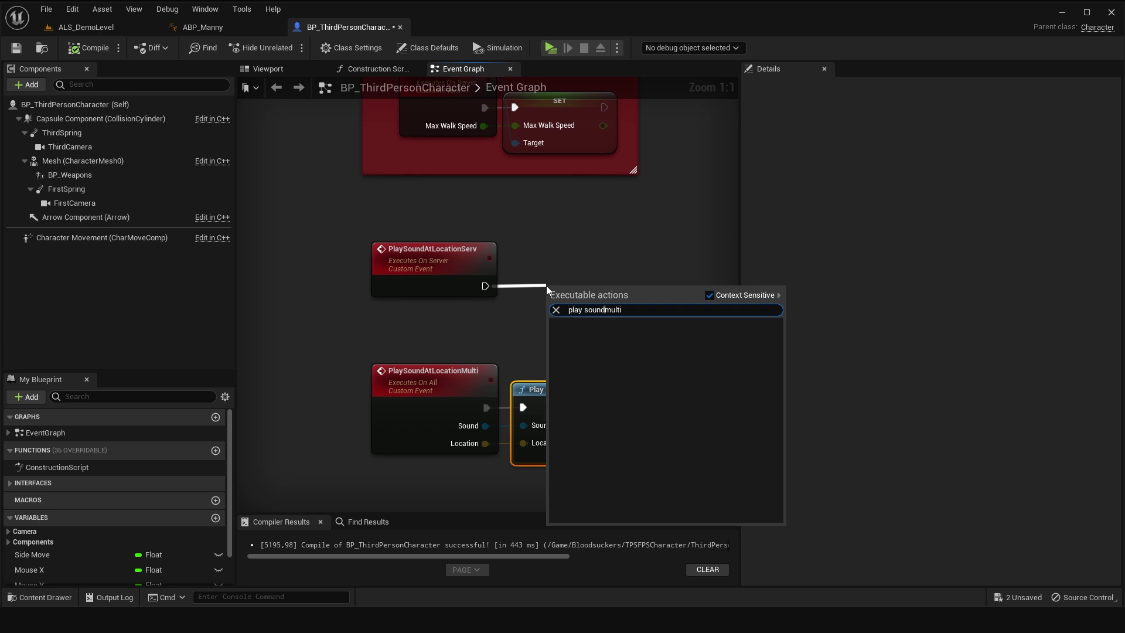
Place the Play Sound at Location Multi call and pass the server event's Sound and Location into it.
drag(627, 326, 600, 289)
right_drag(646, 370, 638, 321)
mouse_move(415, 447)
mouse_down()
mouse_move(573, 380)
mouse_move(573, 398)
mouse_up()
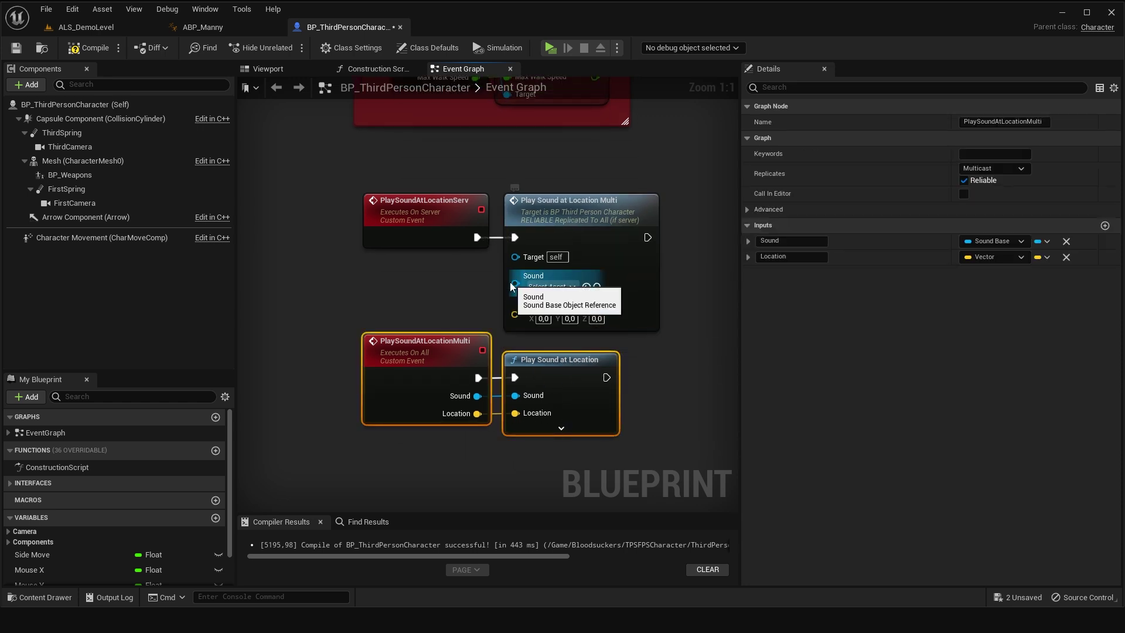
drag(515, 283, 454, 261)
drag(514, 300, 395, 259)
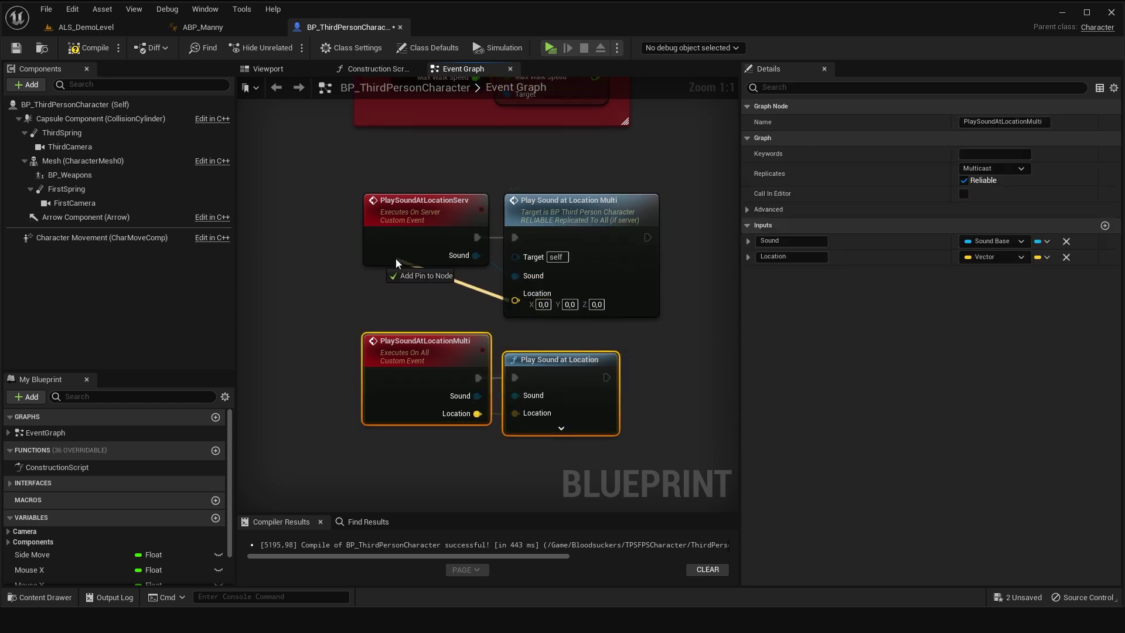
click(555, 215)
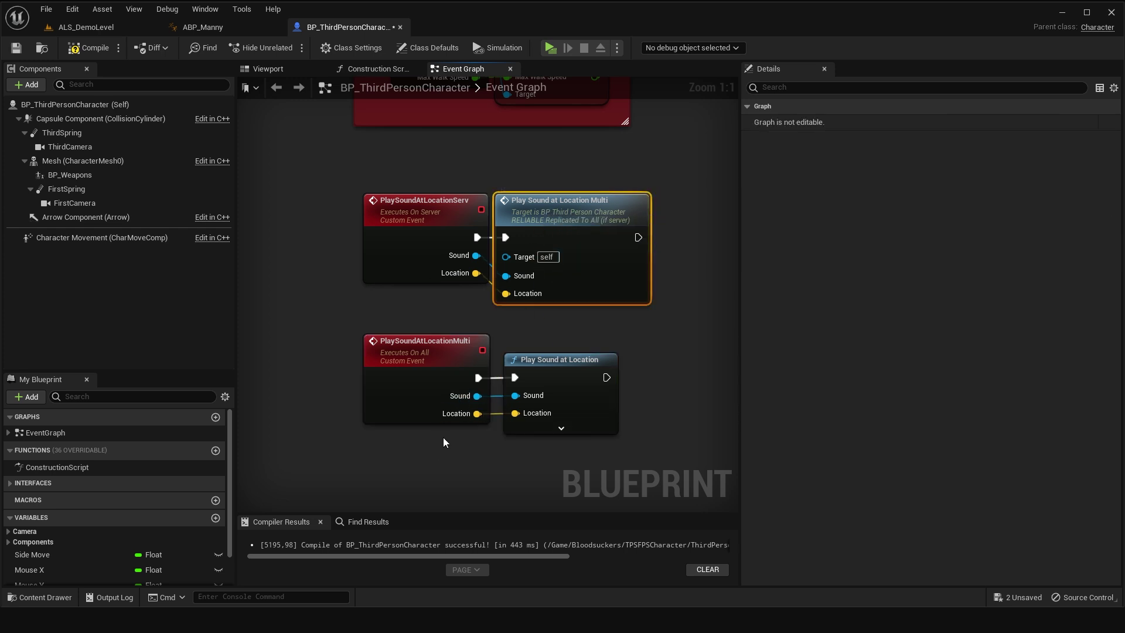
Move the lower nodes up and wrap all four sound nodes in a comment.
drag(443, 437, 641, 385)
drag(555, 361, 564, 337)
click(522, 441)
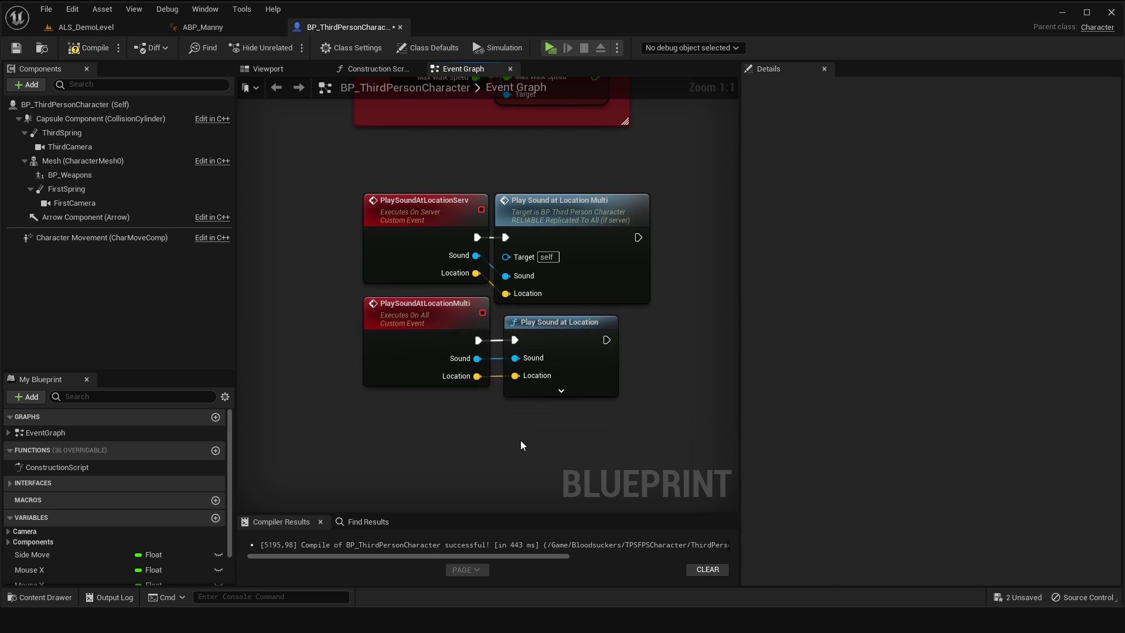
right_drag(316, 425, 321, 465)
drag(321, 466, 695, 232)
Title the comment "Воспроизведение звуков сервер + уведомление клиентов" on two lines and colour it red.
text(c)
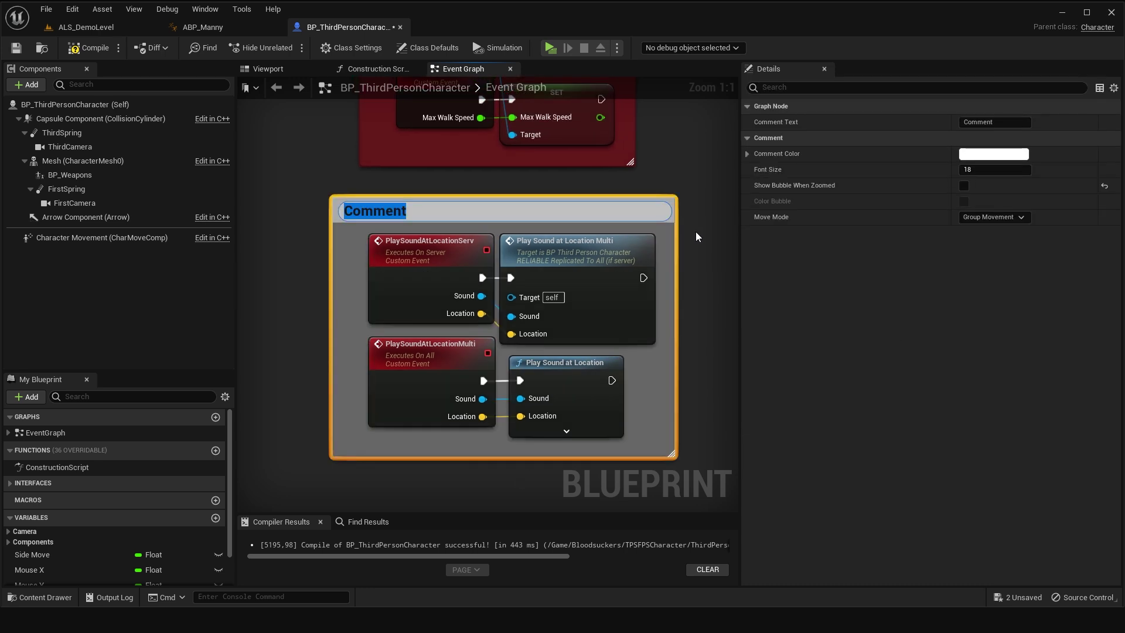
text(B)
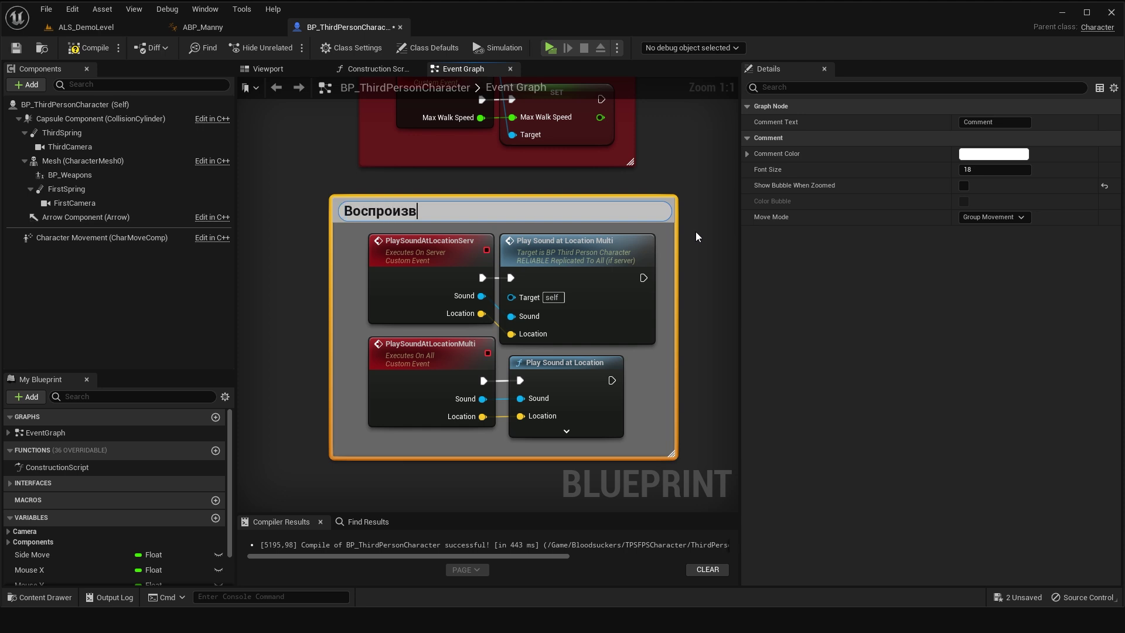
text(уков сервер)
key(shift+Return)
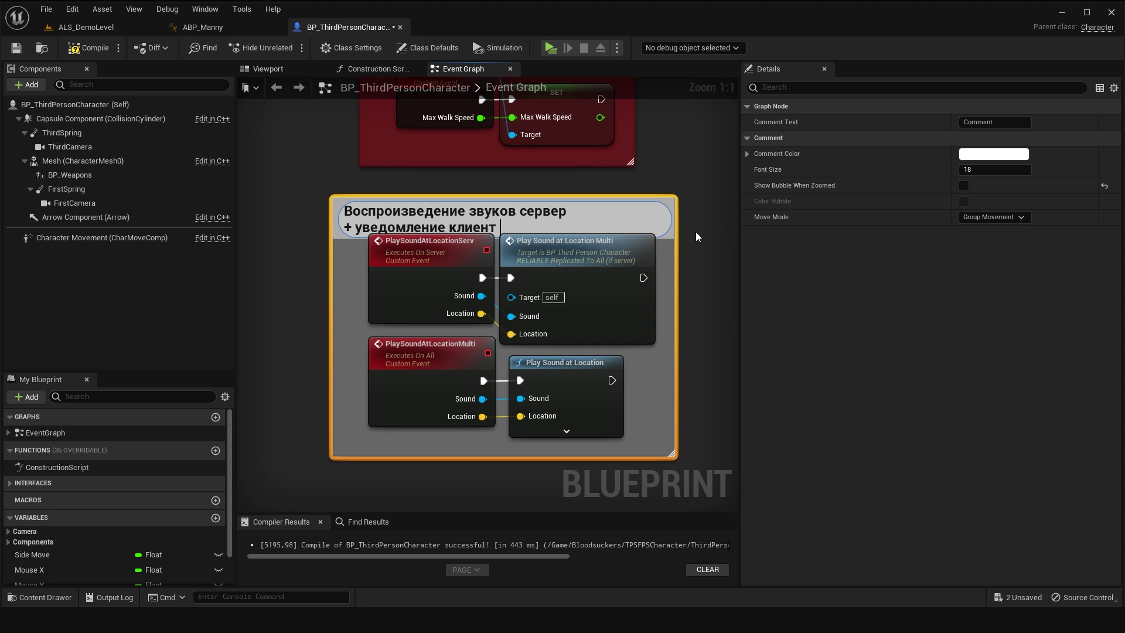
text(ов)
key(Return)
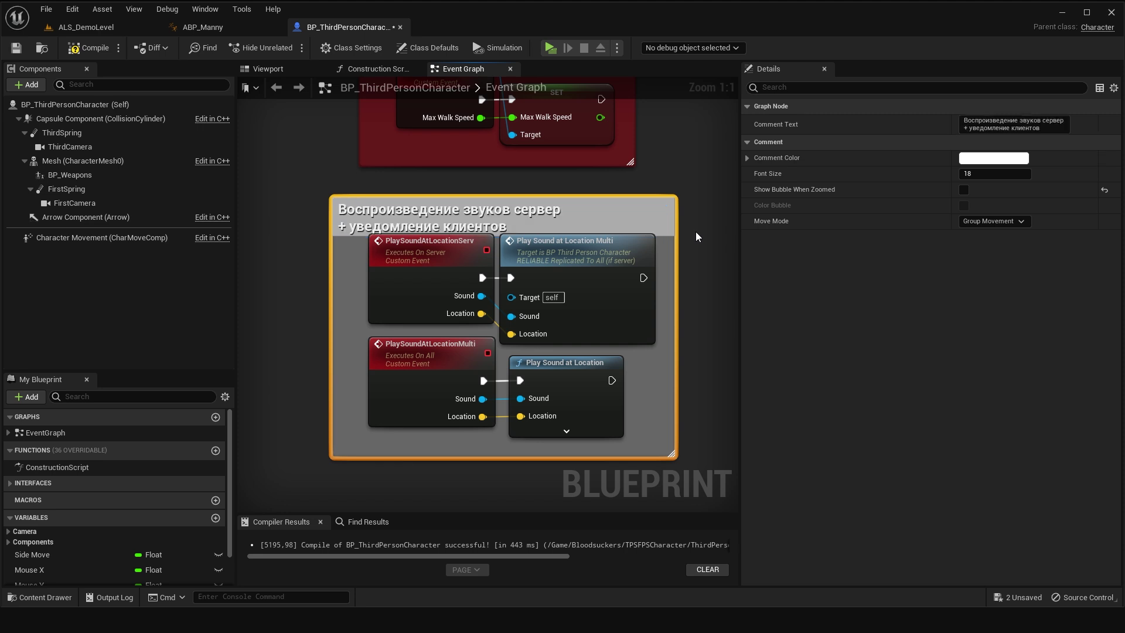
click(993, 158)
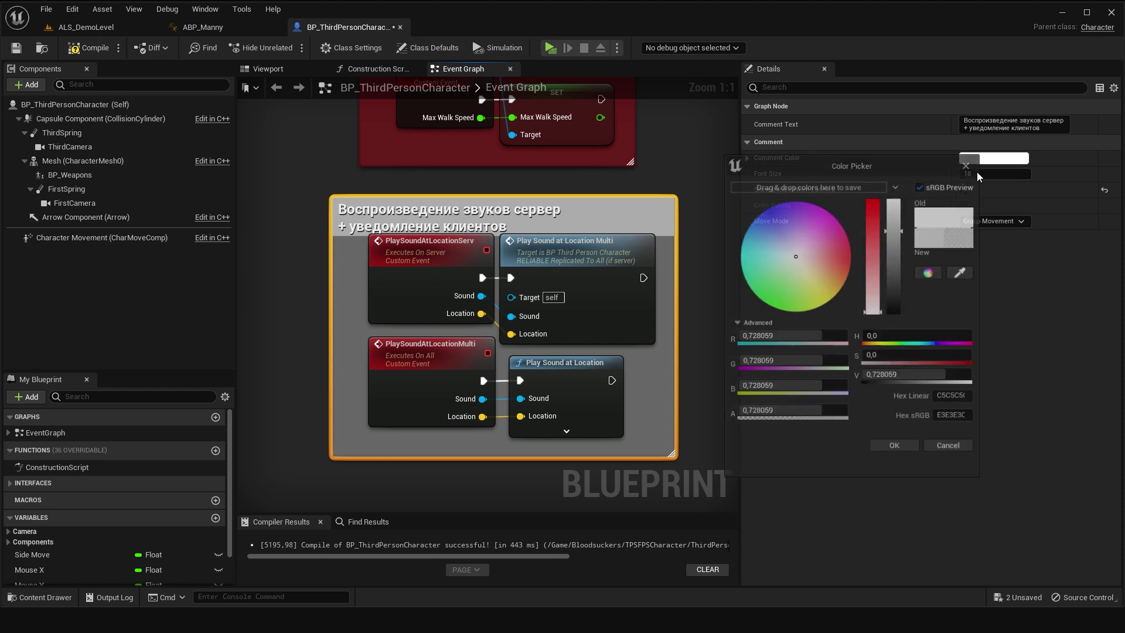
drag(877, 230, 875, 201)
click(896, 451)
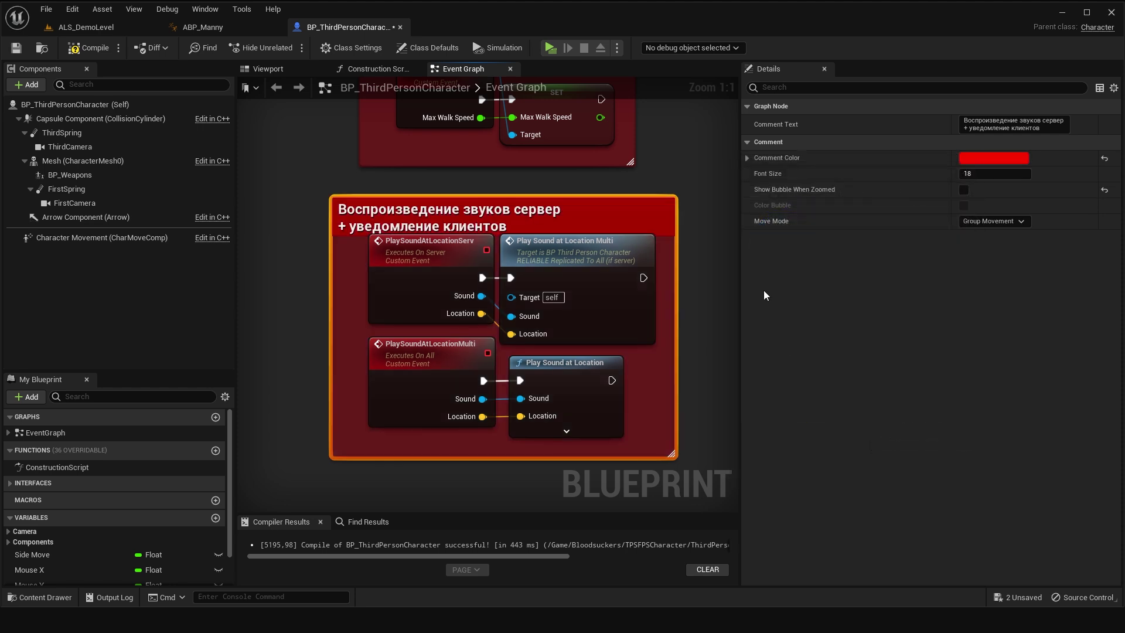
Raise the comment's top edge and paste a duplicate of the sound comment group below.
drag(740, 300, 906, 296)
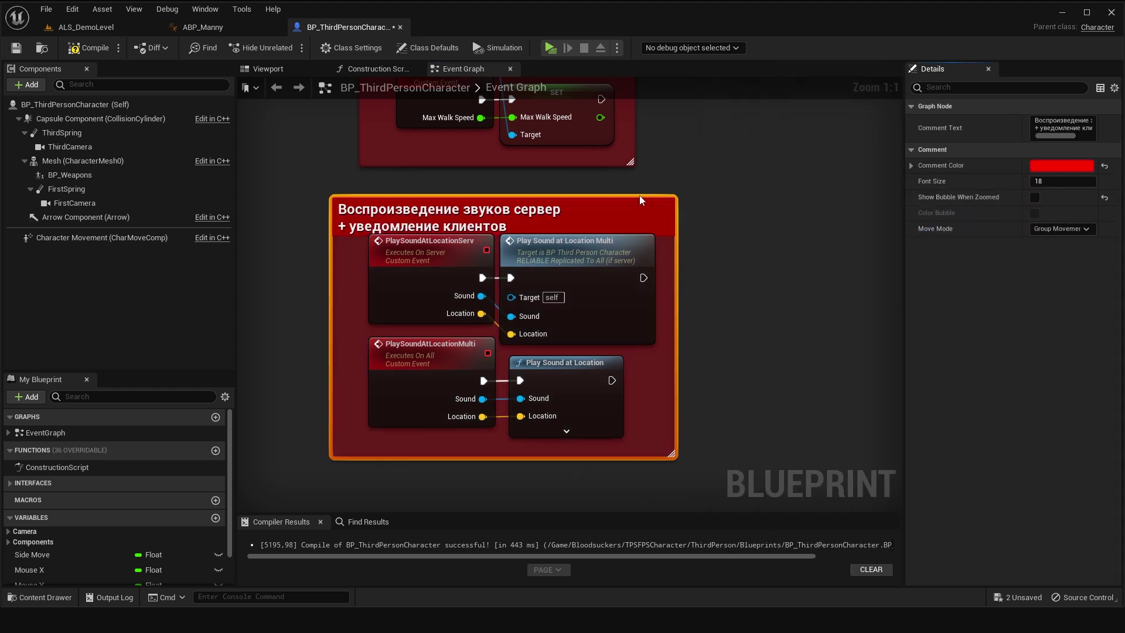
drag(640, 197, 640, 188)
click(680, 264)
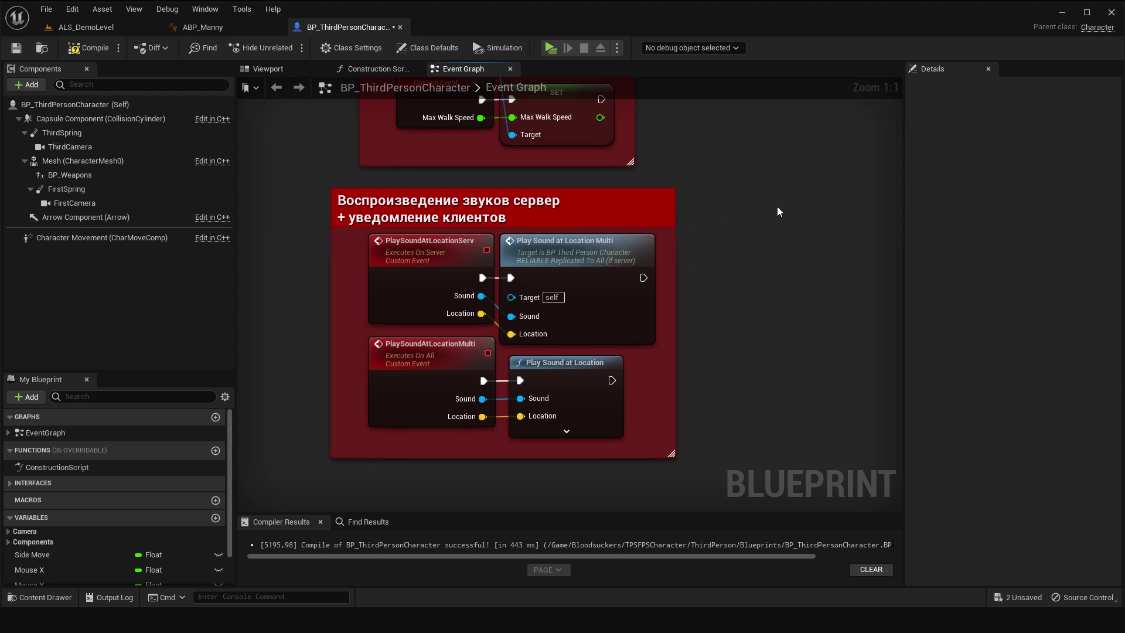
right_drag(750, 187, 832, 283)
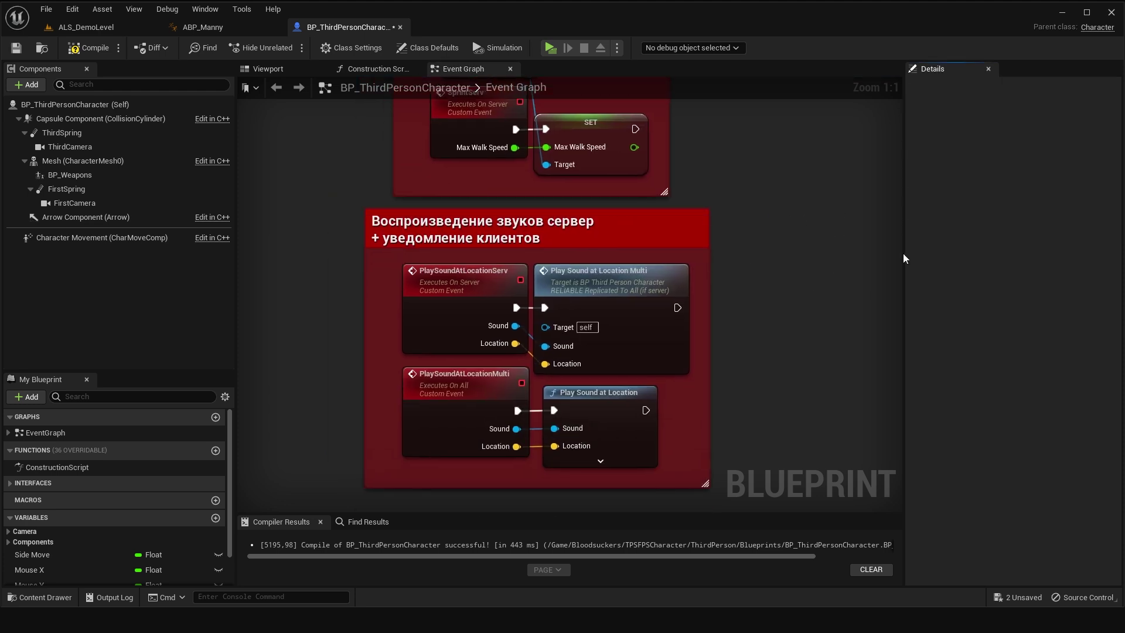
right_drag(619, 209, 646, 227)
click(665, 288)
mouse_move(665, 289)
right_down()
mouse_move(698, 290)
mouse_move(529, 346)
right_up()
key(ctrl+v)
Position the duplicate group and check the sound Multi event's replication settings.
drag(766, 363, 663, 278)
mouse_move(662, 278)
right_down()
mouse_move(788, 325)
mouse_move(785, 381)
right_up()
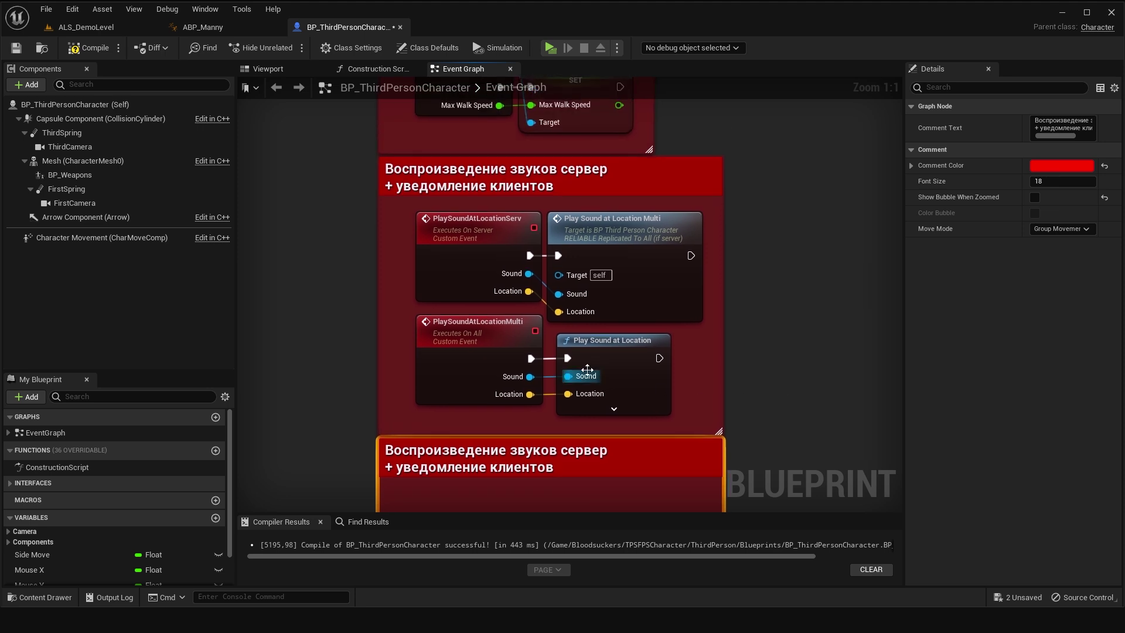
click(478, 223)
click(472, 354)
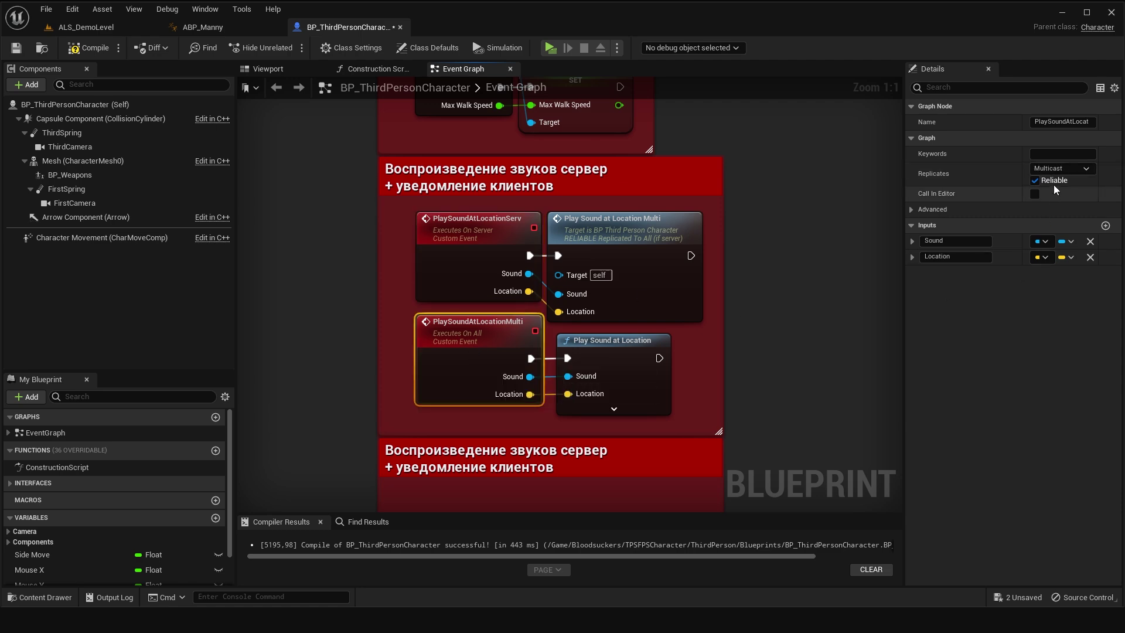
right_drag(784, 447, 772, 216)
click(771, 216)
Add a custom event named SpawnEmitterAtLocationServ inside the lower red comment.
right_click(410, 290)
text(с)
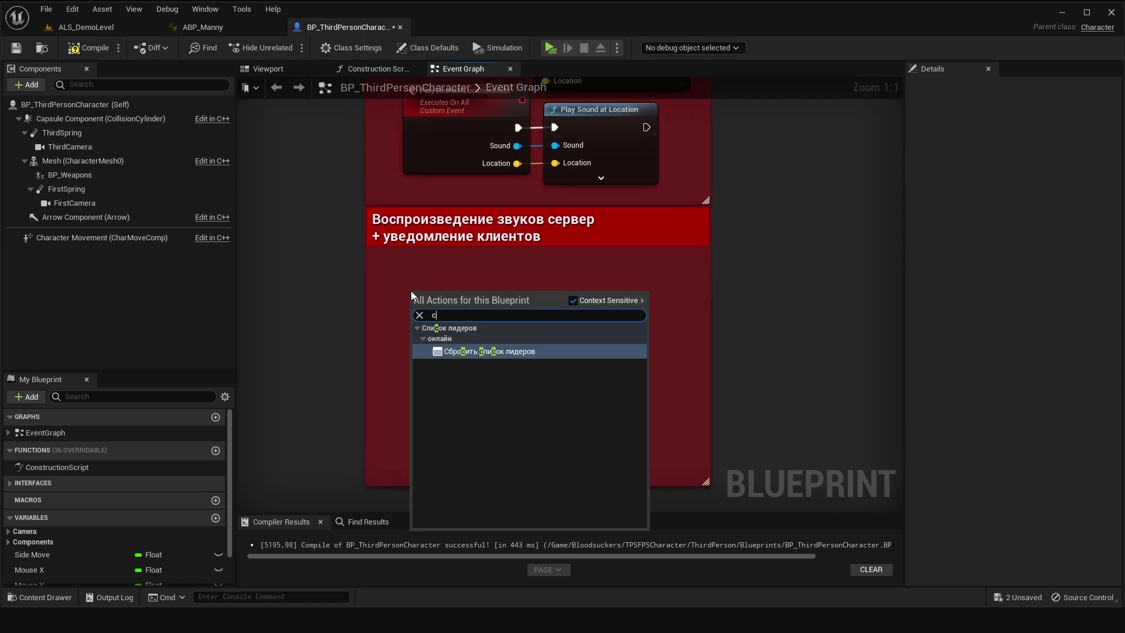
text(гы)
key(BackSpace)
key(BackSpace)
key(BackSpace)
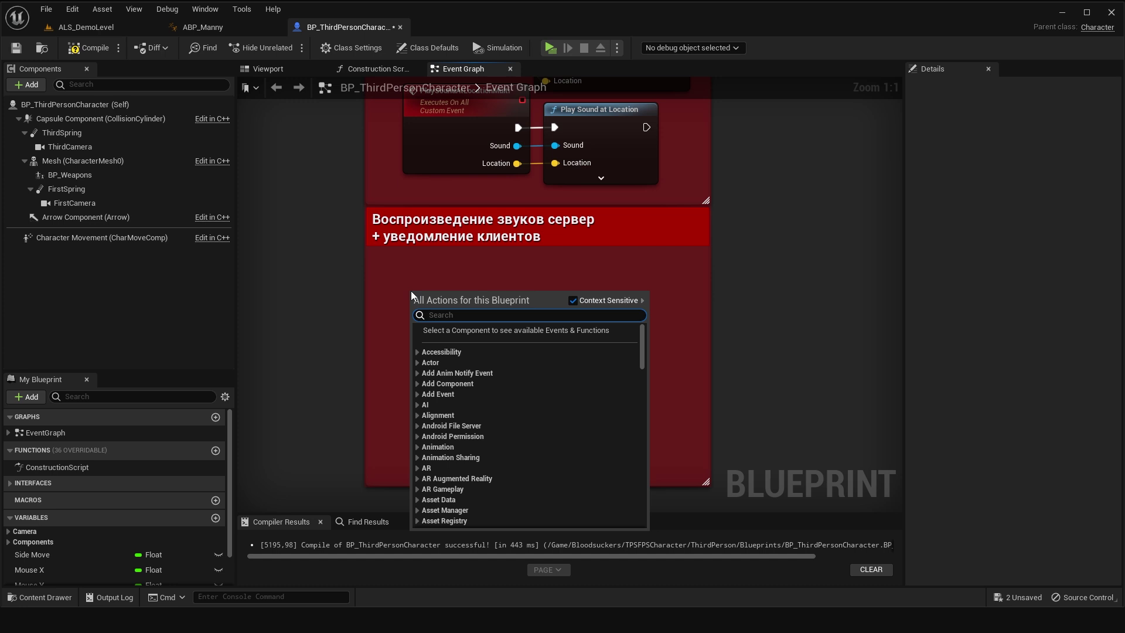
text(cus)
key(Return)
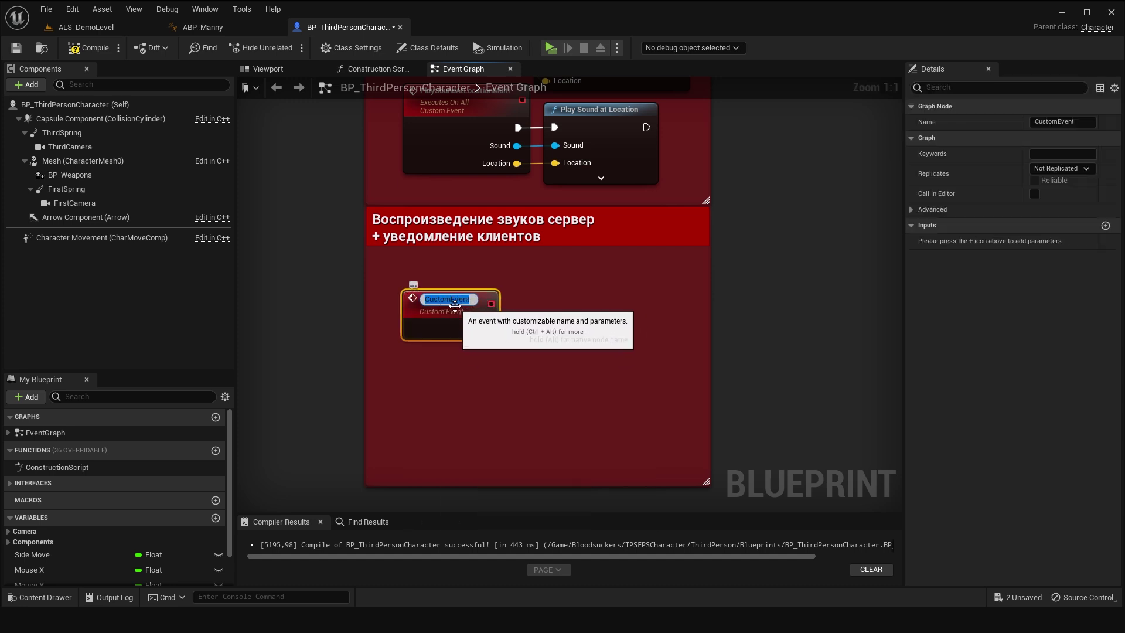
text(SpawnEm)
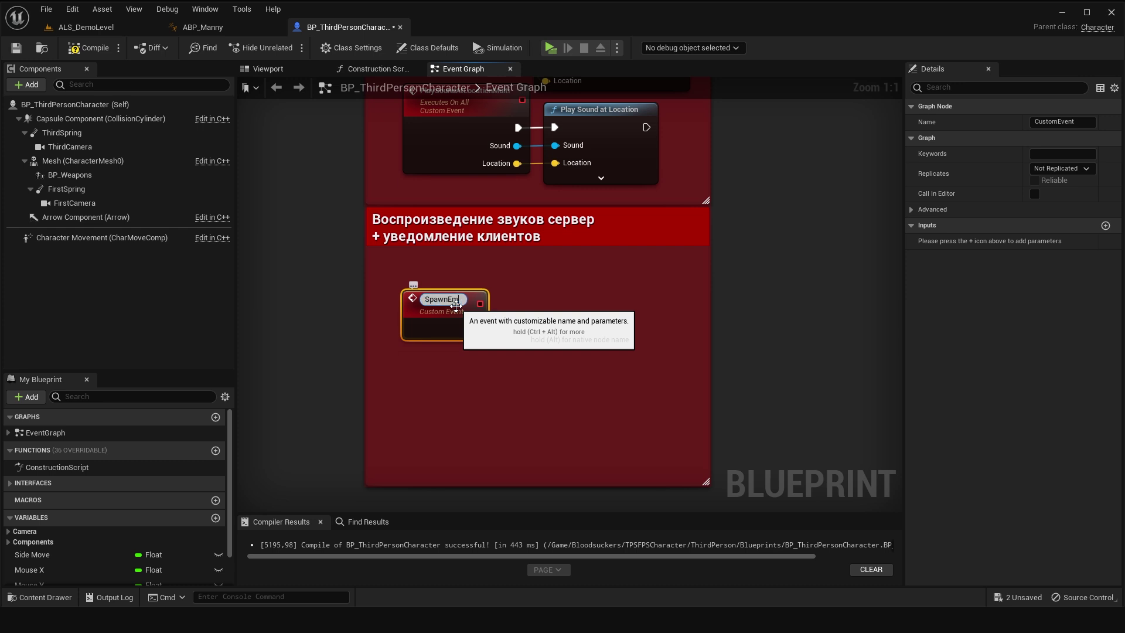
text(itterAt)
text(Location)
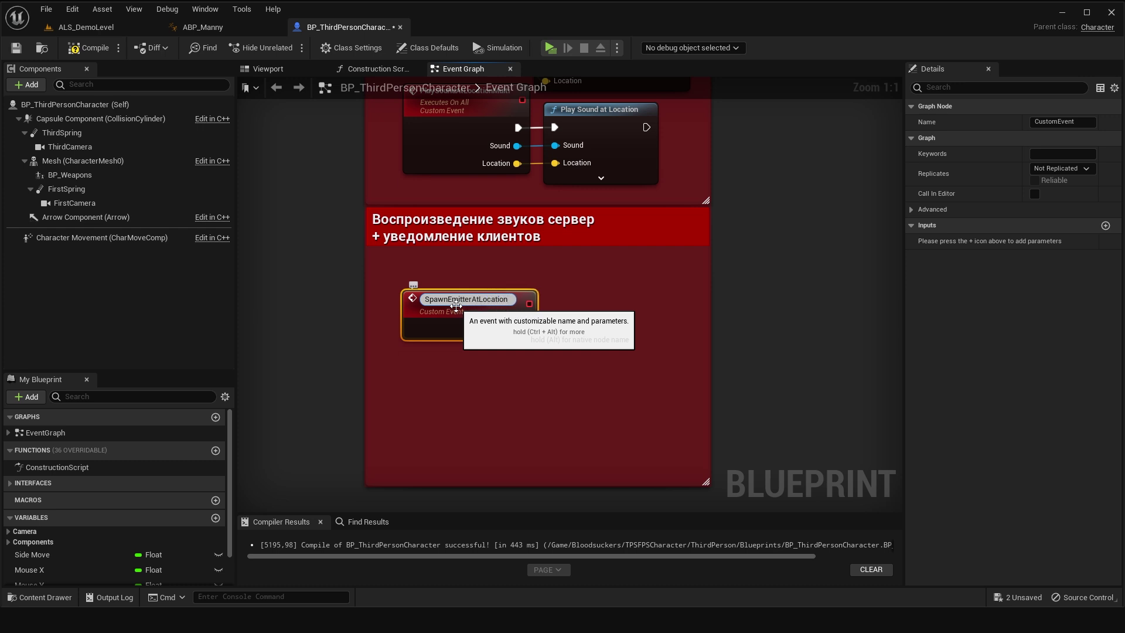
text(Serv)
key(Return)
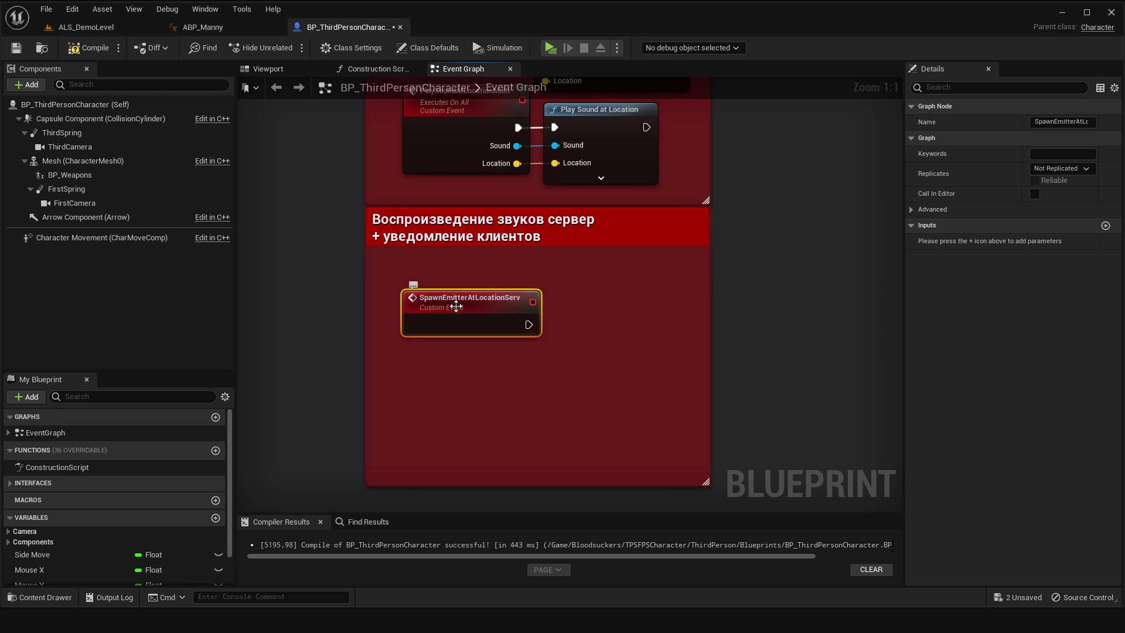
Duplicate SpawnEmitterAtLocationServ and rename the copy SpawnEmitterAtLocationMulti.
double_click(476, 300)
click(477, 311)
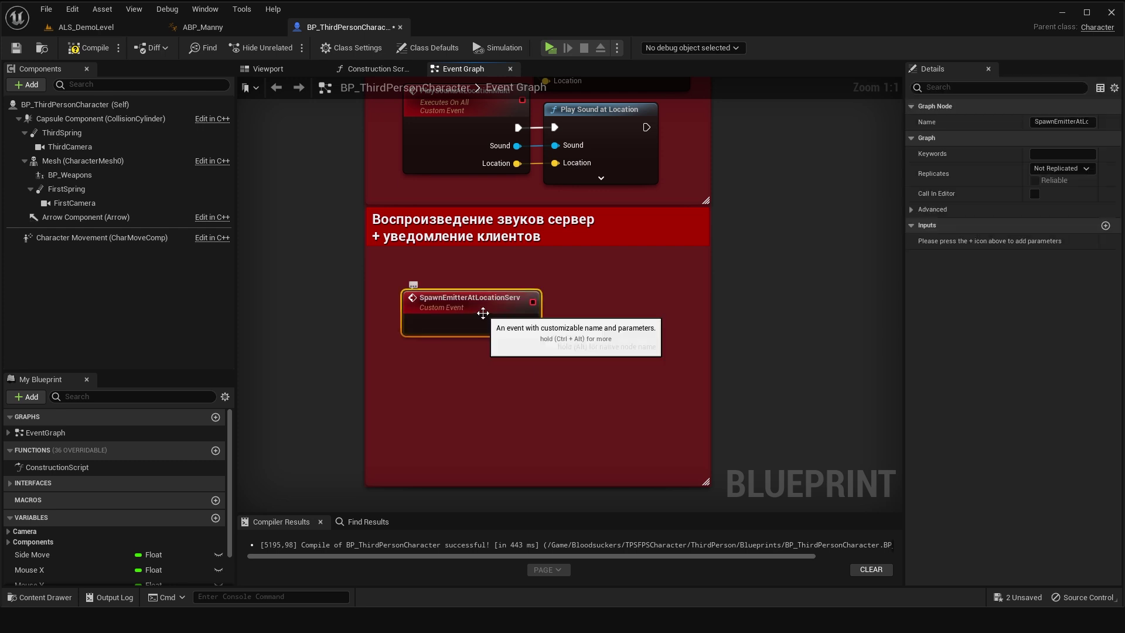
key(ctrl+c)
key(ctrl+v)
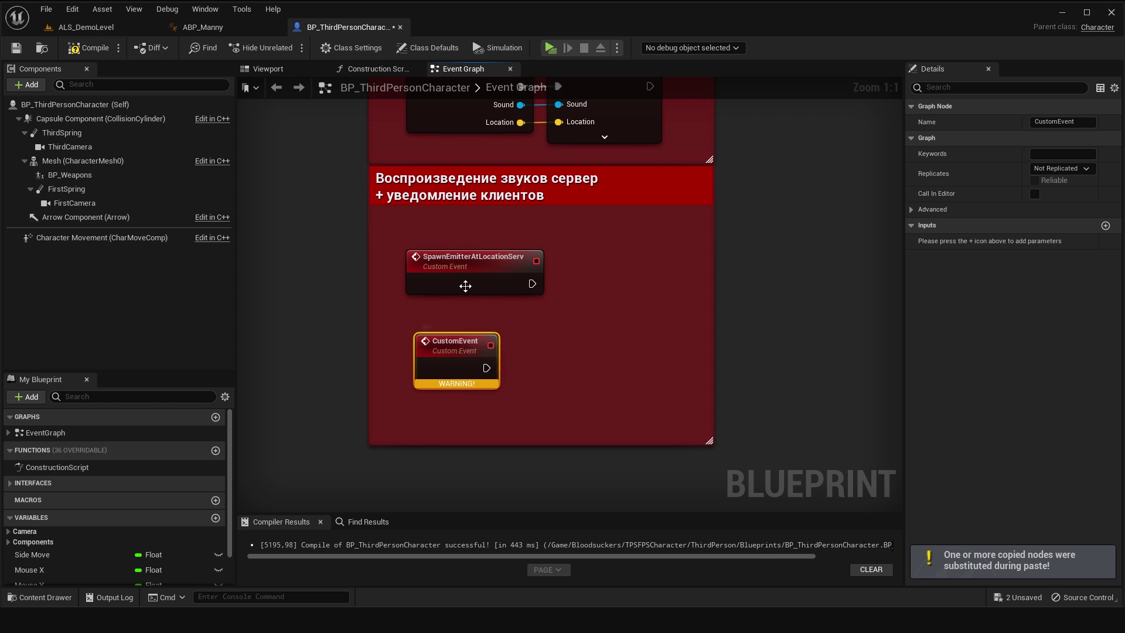
click(475, 257)
double_click(476, 257)
key(ctrl+c)
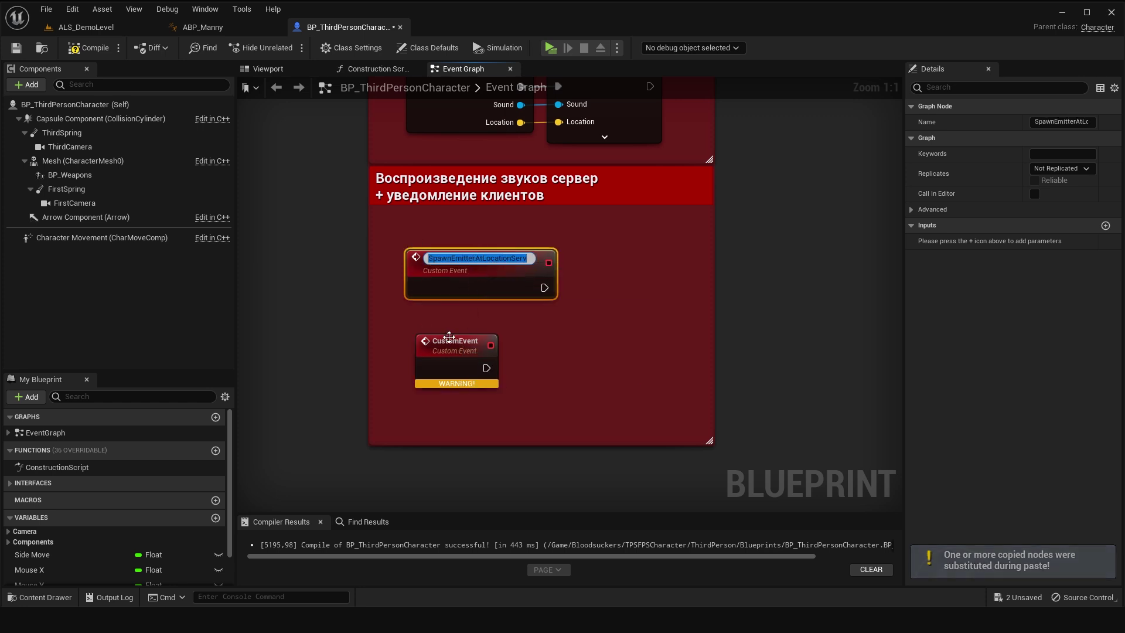
click(457, 352)
double_click(461, 351)
key(ctrl+v)
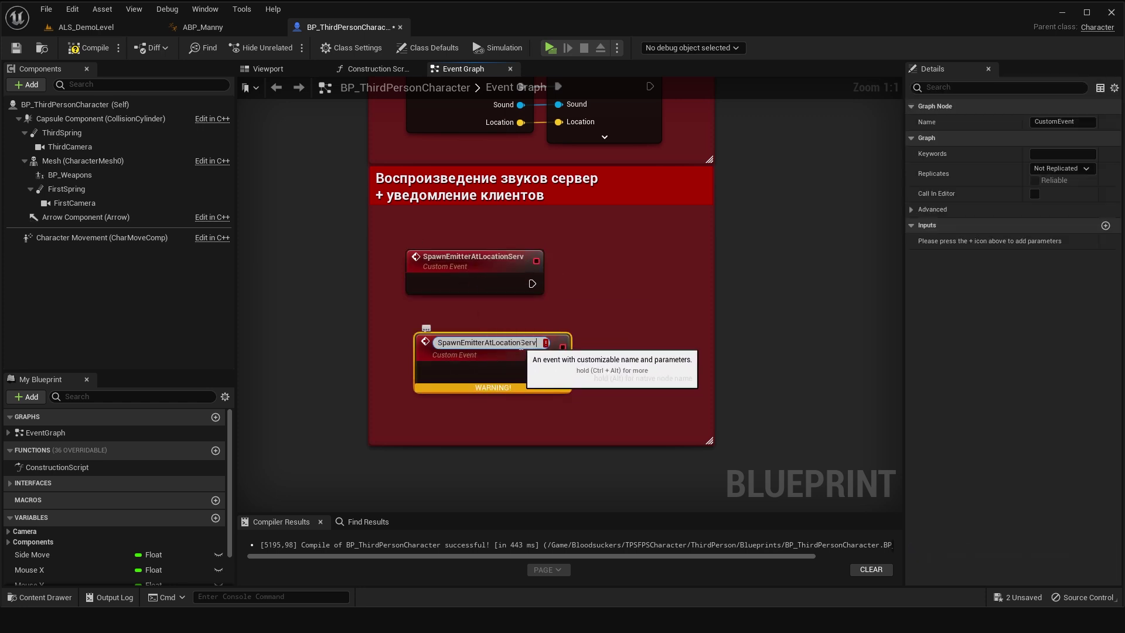
key(BackSpace)
key(BackSpace)
key(BackSpace)
text(Multi)
key(Return)
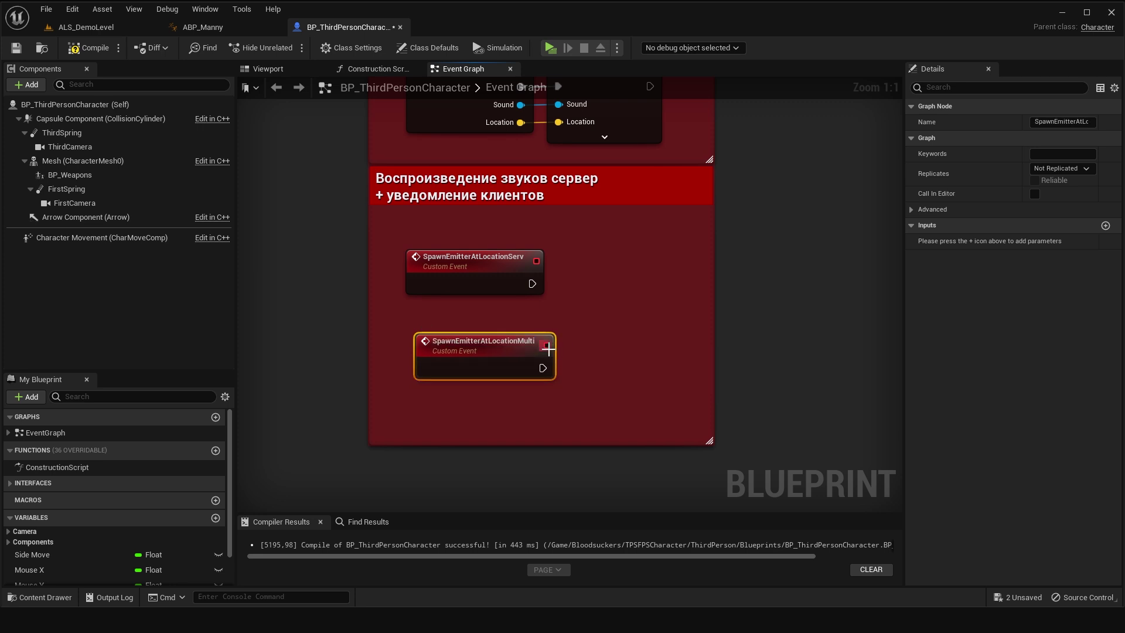
Set SpawnEmitterAtLocationServ to Run on Server and SpawnEmitterAtLocationMulti to reliable Multicast.
click(516, 282)
click(1062, 168)
click(1054, 176)
click(509, 361)
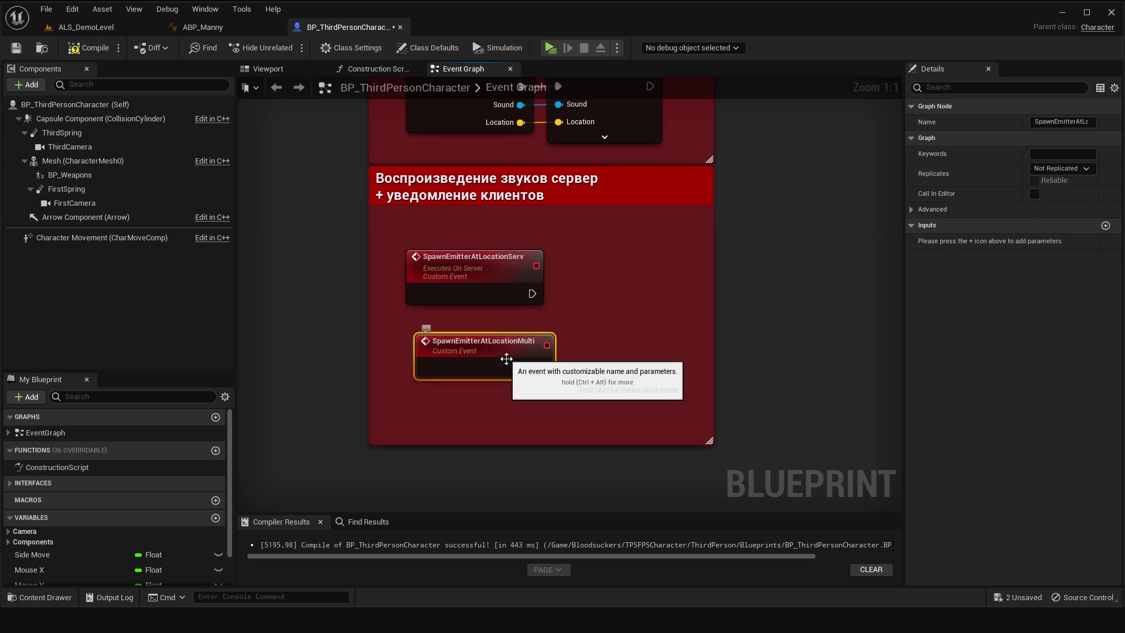
click(1060, 169)
click(1057, 198)
click(1035, 180)
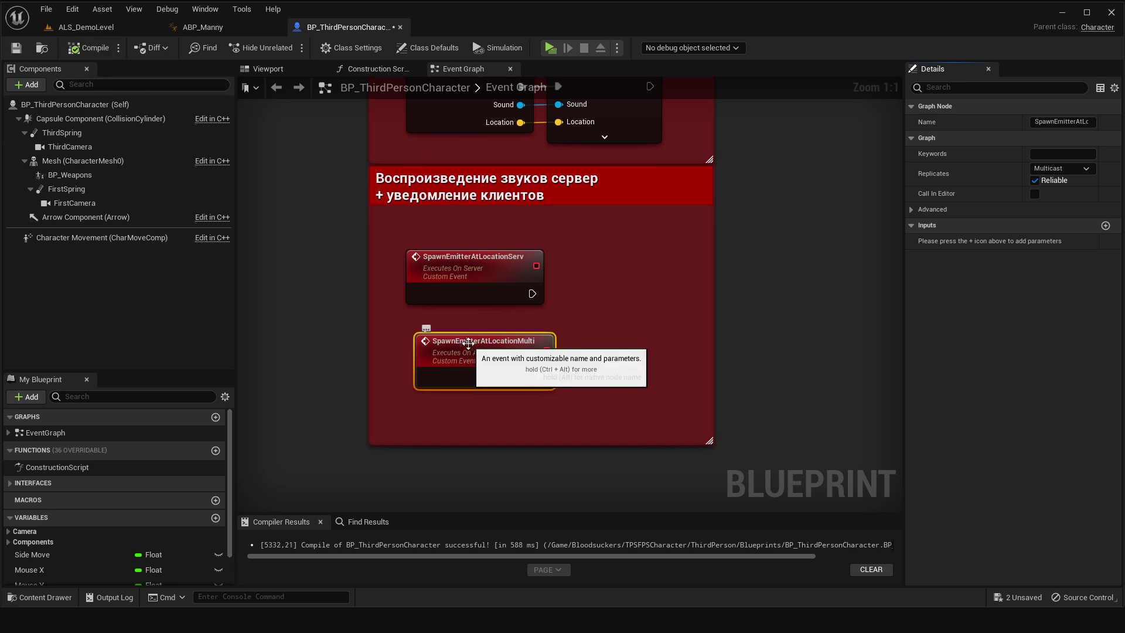
Align the two spawn events and extend the red comment downward.
drag(467, 344, 430, 344)
drag(460, 285, 431, 285)
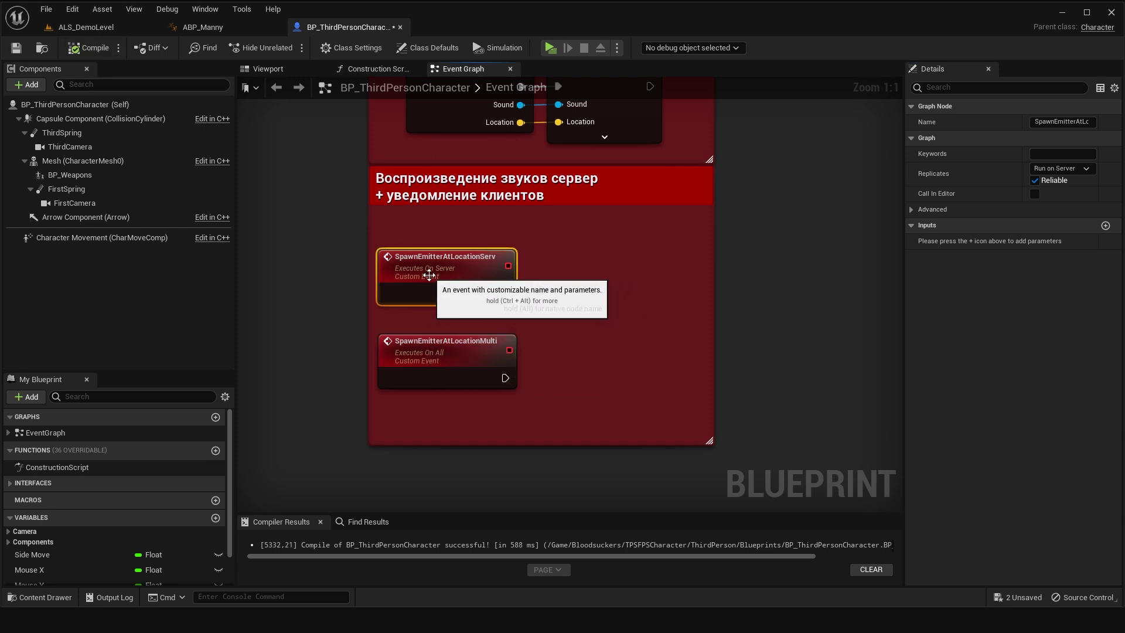
drag(716, 327, 799, 327)
drag(780, 445, 780, 482)
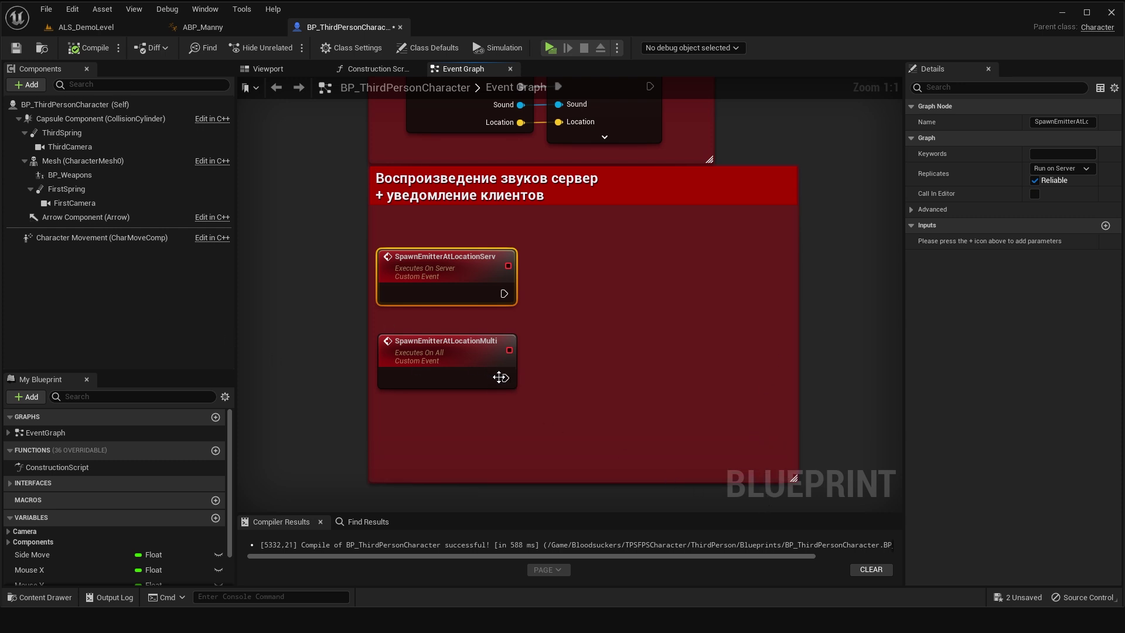
drag(501, 377, 603, 368)
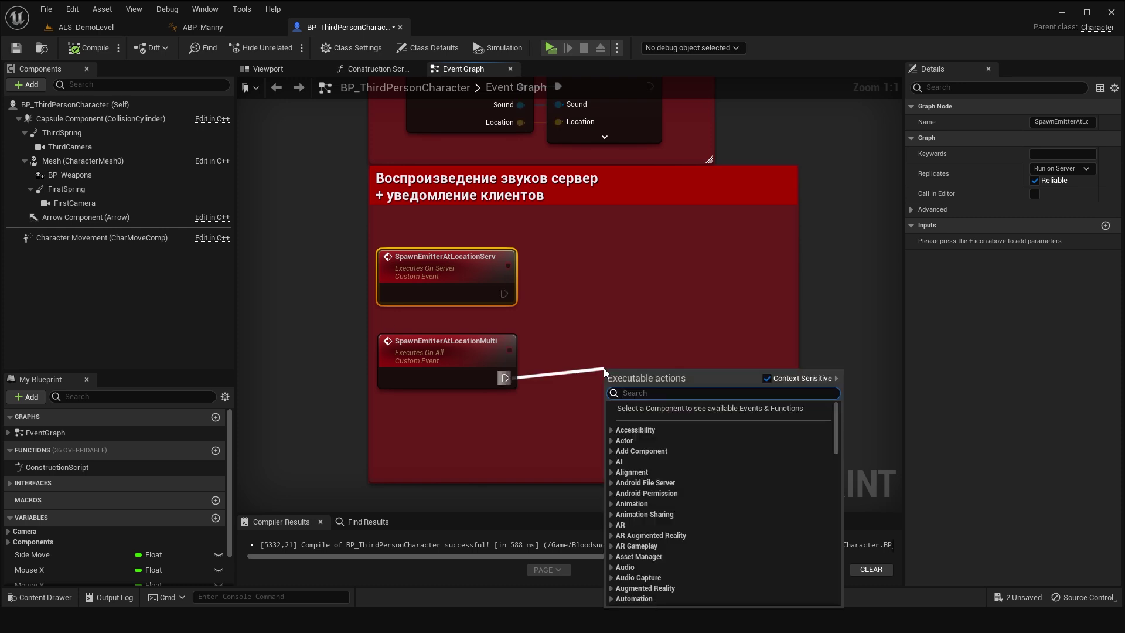
Add Spawn Emitter at Location after the Multi event and enlarge the red comment to fit.
text(spawn emitter)
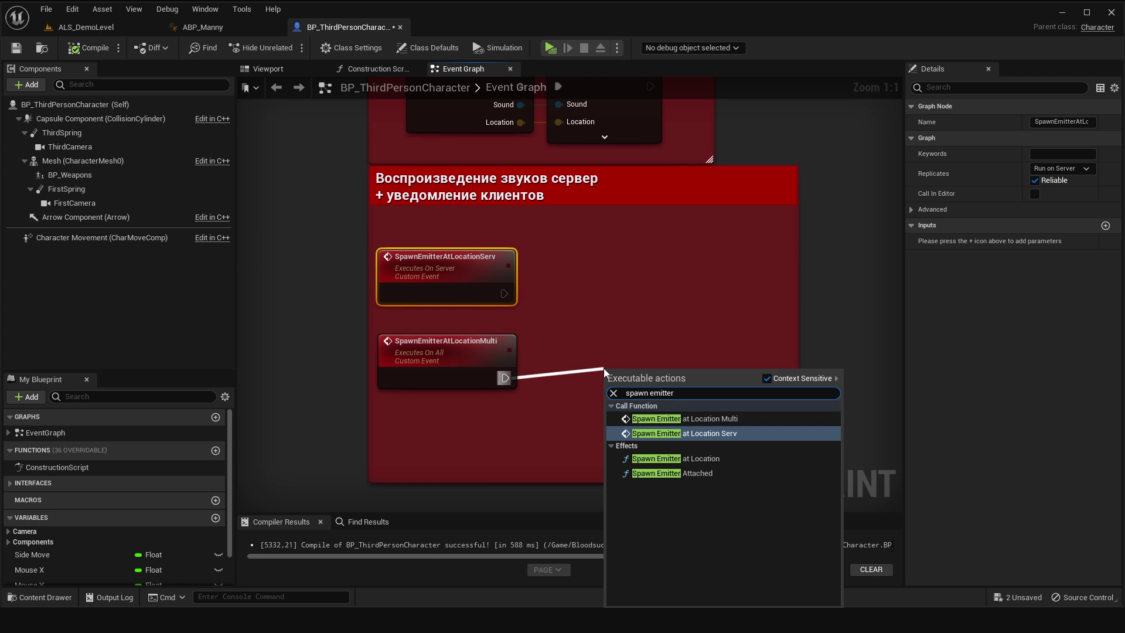
click(681, 458)
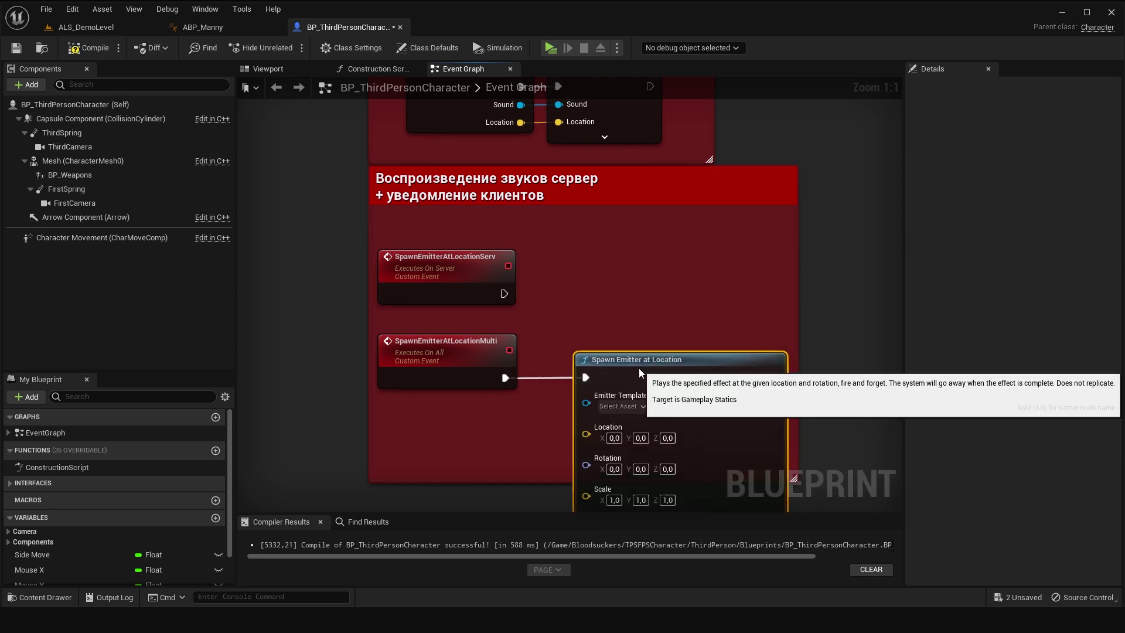
right_drag(639, 368, 639, 280)
scroll(507, 377, down, 2)
drag(496, 490, 506, 540)
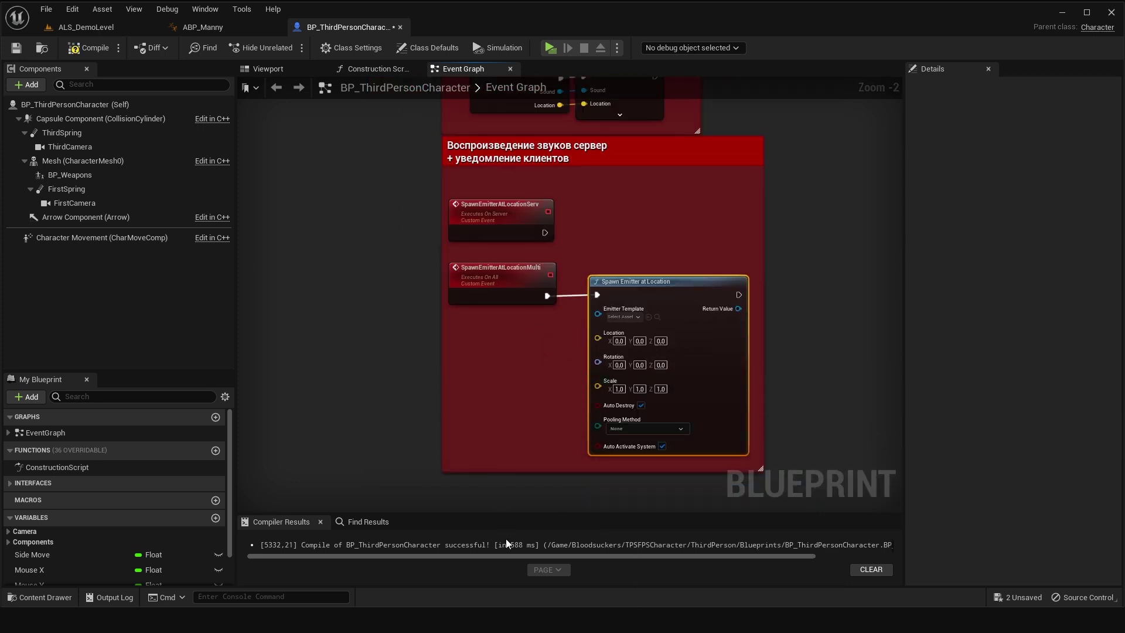
scroll(482, 404, down, 2)
drag(485, 448, 486, 484)
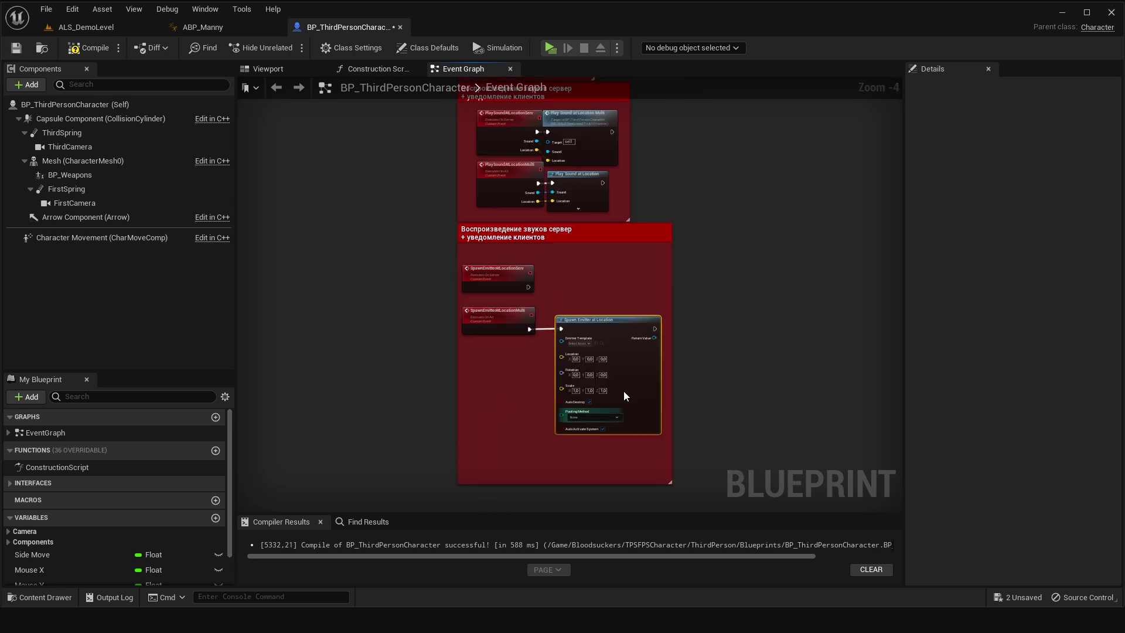
drag(673, 305, 760, 308)
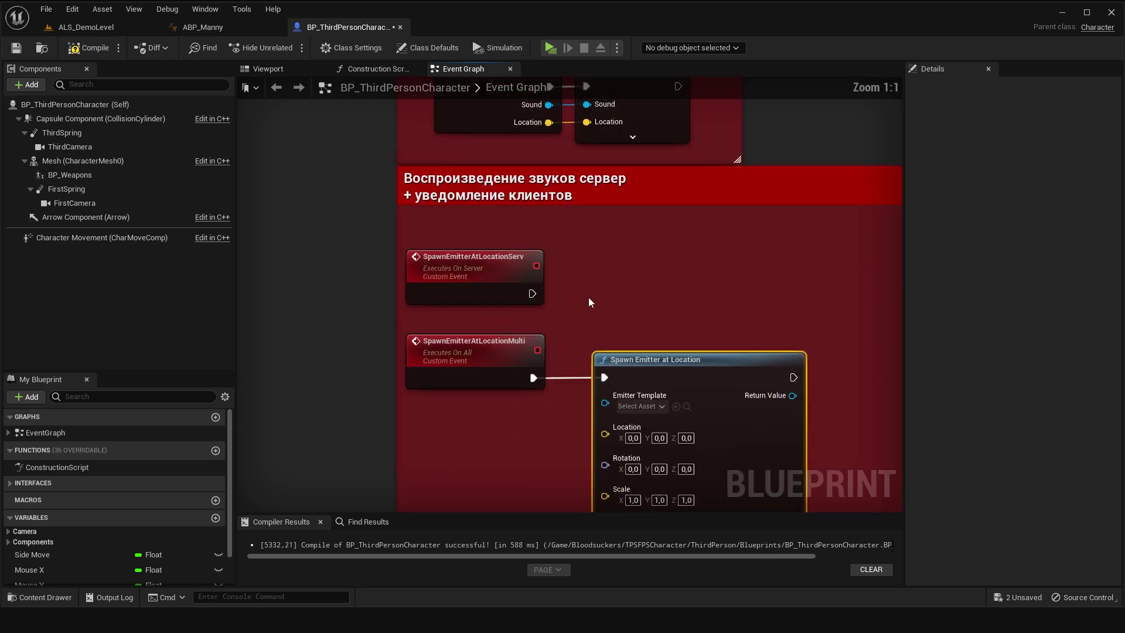
scroll(575, 293, up, 4)
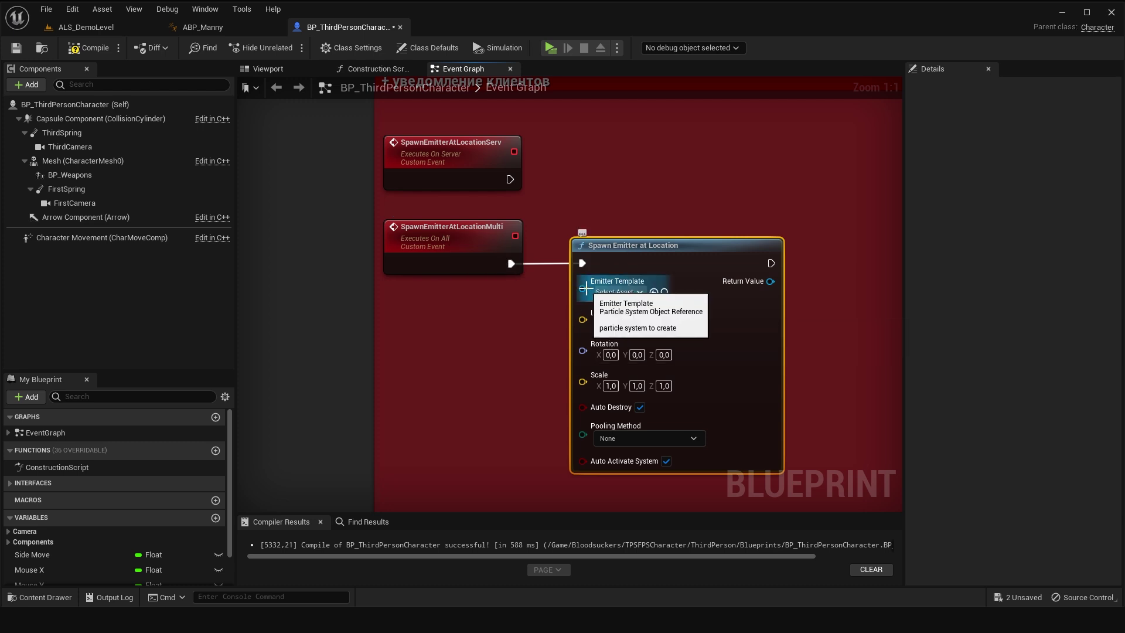
Expose Emitter Template, Location and Rotation as Multi event inputs feeding the spawn node.
drag(582, 288, 462, 258)
drag(582, 319, 418, 269)
drag(582, 326, 449, 300)
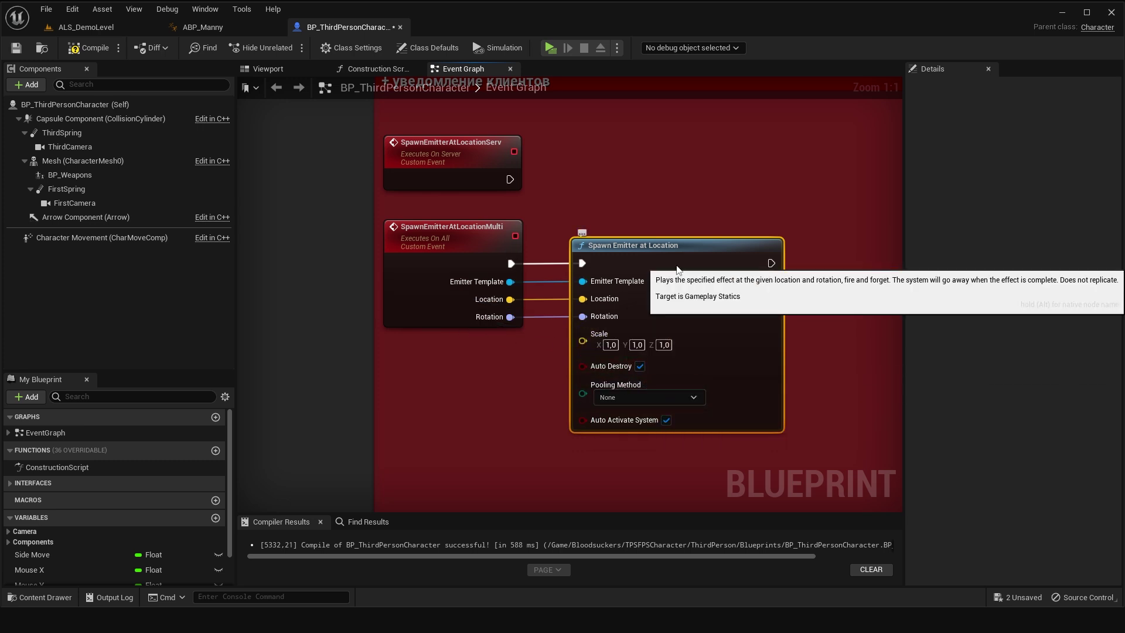
drag(545, 234, 451, 381)
mouse_move(614, 262)
mouse_down()
mouse_move(670, 318)
mouse_move(651, 328)
mouse_up()
Begin adding a node after the server event, searching 'emitter multi'.
right_drag(491, 178, 487, 278)
drag(487, 278, 628, 286)
text(emitter multi)
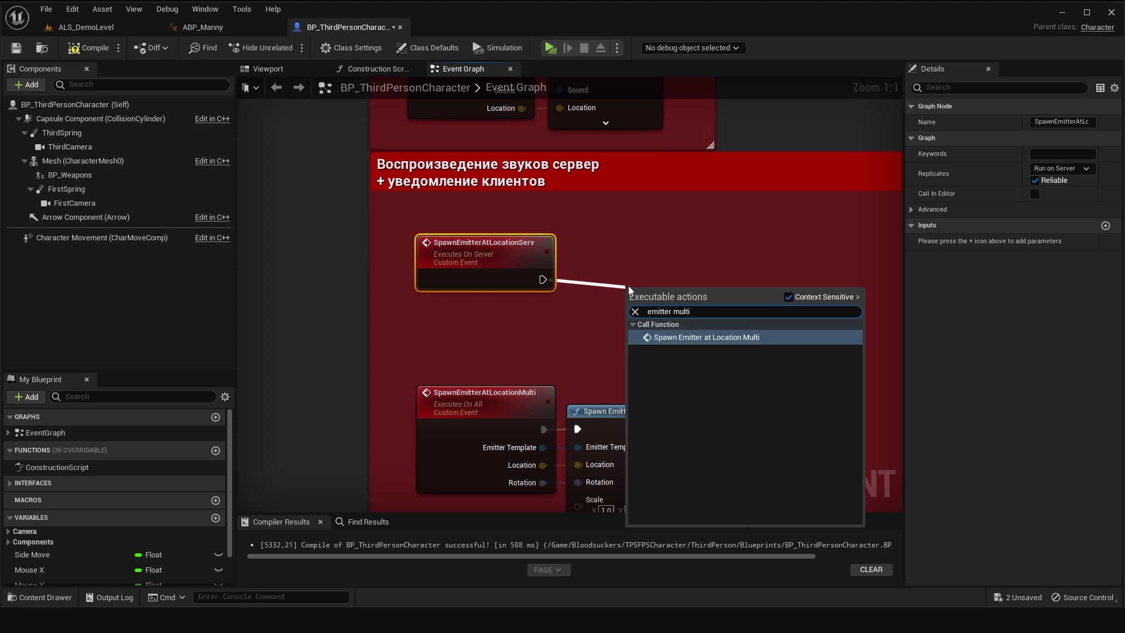
Add the Spawn Emitter at Location Multi call, forwarding Emitter Template, Location and Rotation from the Serv event.
key(Return)
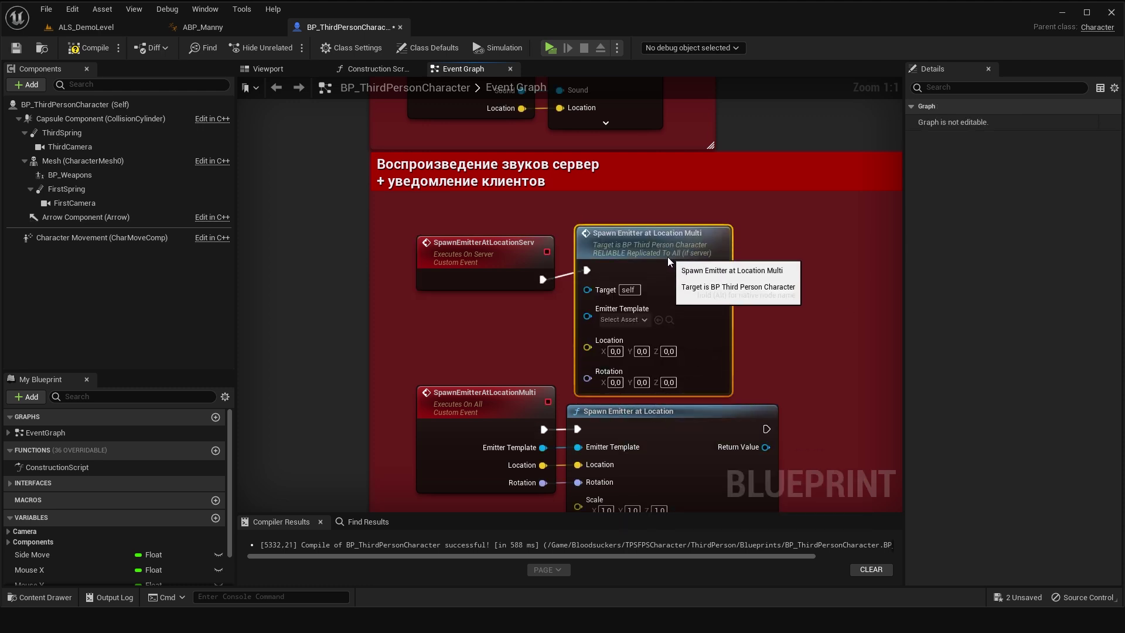
right_drag(577, 328, 565, 249)
mouse_move(565, 250)
mouse_down()
mouse_move(474, 203)
mouse_move(542, 283)
mouse_move(499, 241)
mouse_up()
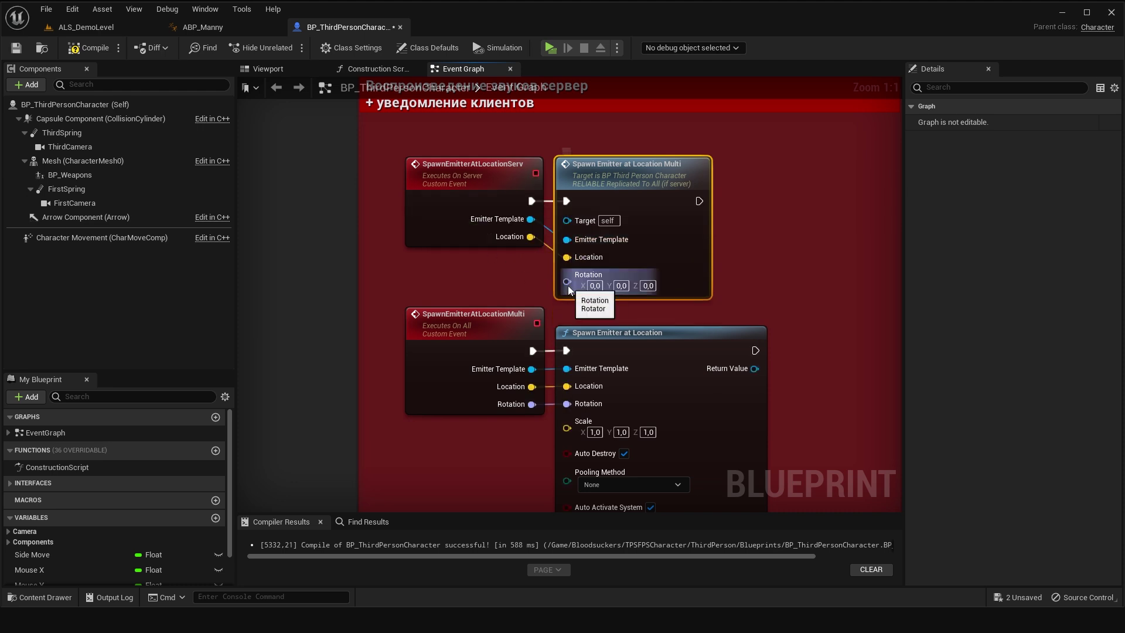
drag(567, 295, 491, 262)
mouse_move(714, 210)
right_down()
mouse_move(739, 249)
mouse_move(673, 233)
right_up()
Shrink the red comment group from the bottom and select it.
right_drag(709, 143, 725, 143)
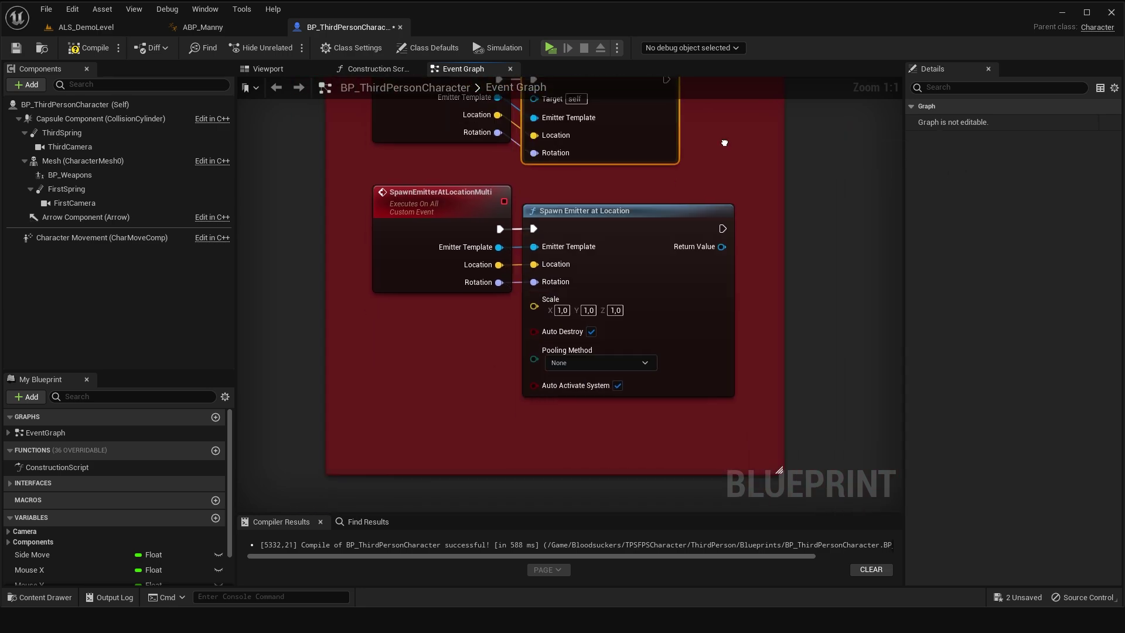
drag(579, 472, 574, 408)
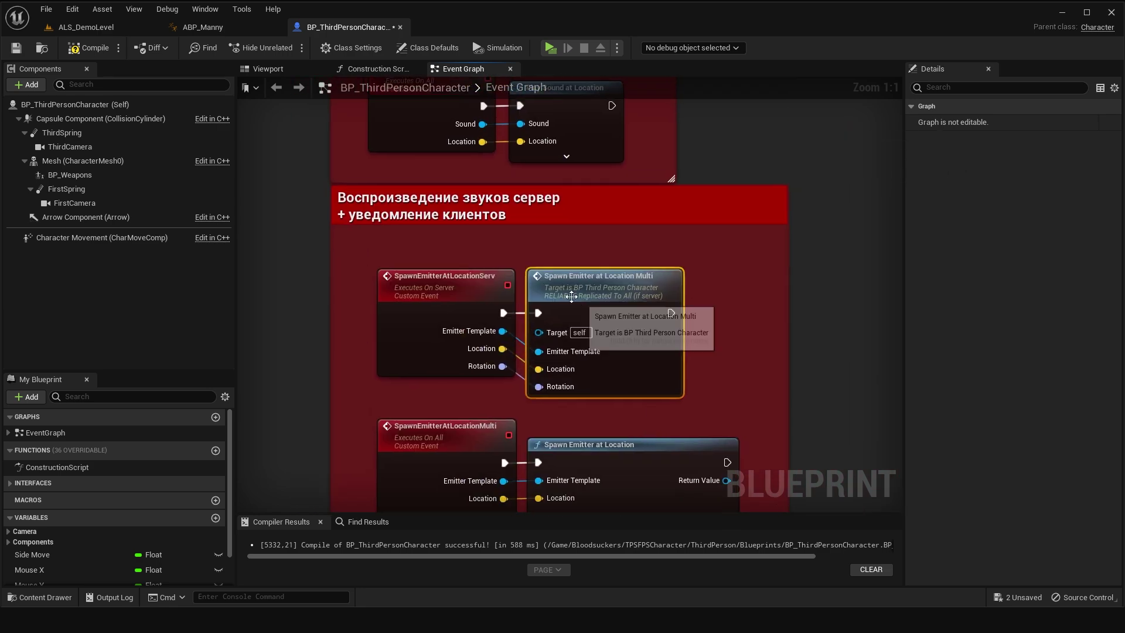
right_drag(480, 247, 506, 284)
click(567, 259)
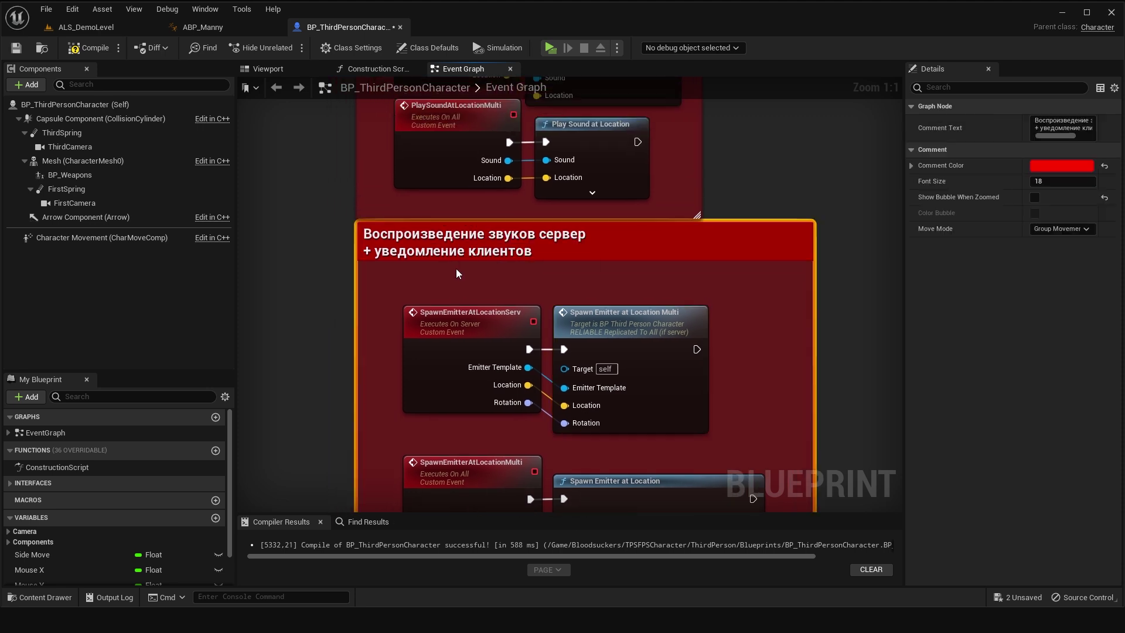
Retitle the group 'Воспроизведение визуальных эффектов Каскад + уведомление', widen it to fit, and compile.
double_click(567, 259)
drag(494, 236, 538, 252)
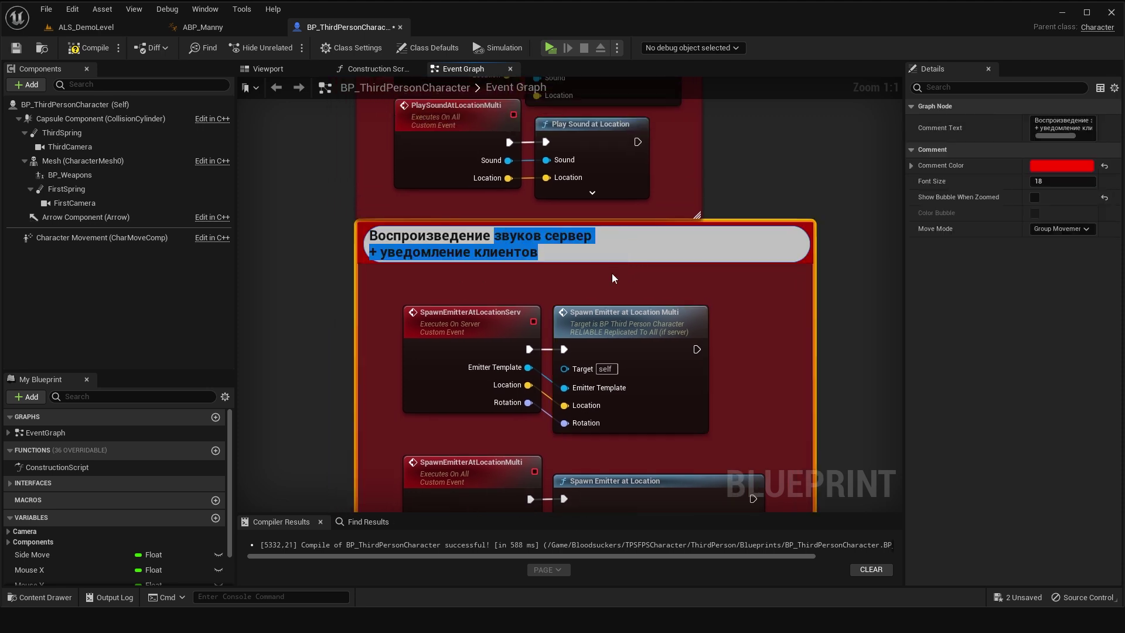
text(визуальных эффектов Каскад + уведомле)
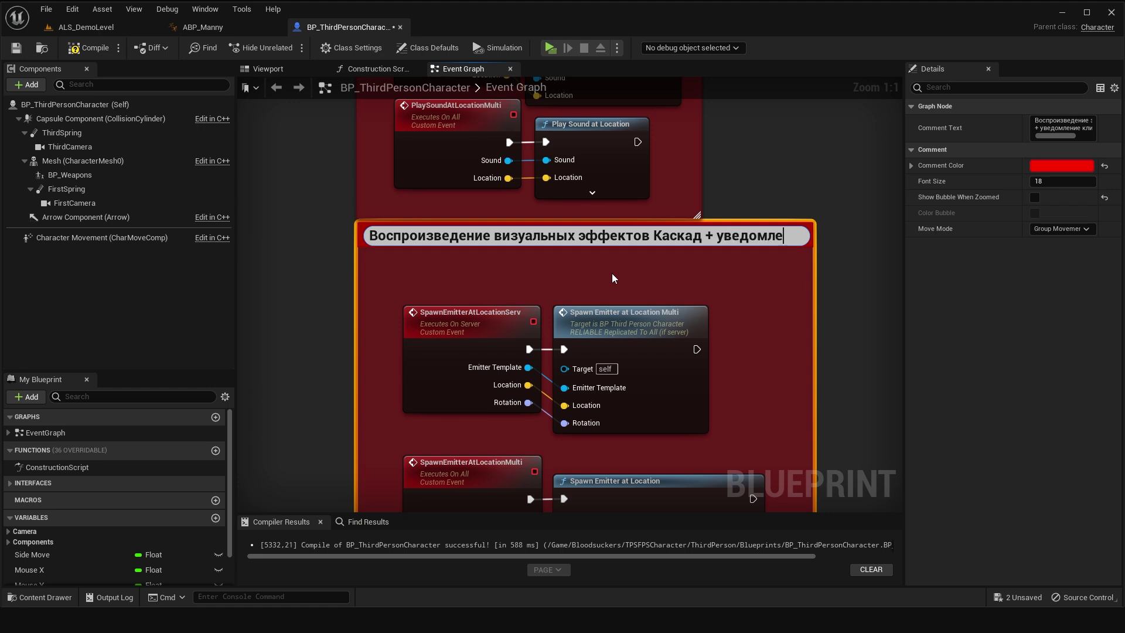
text(ние)
key(Return)
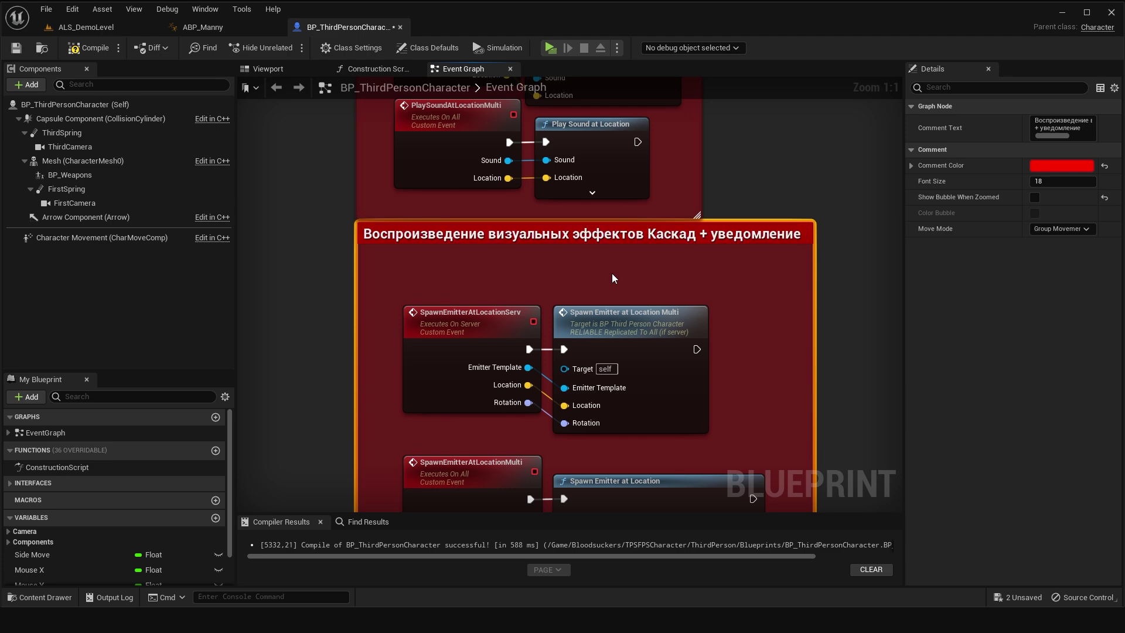
drag(814, 327, 852, 327)
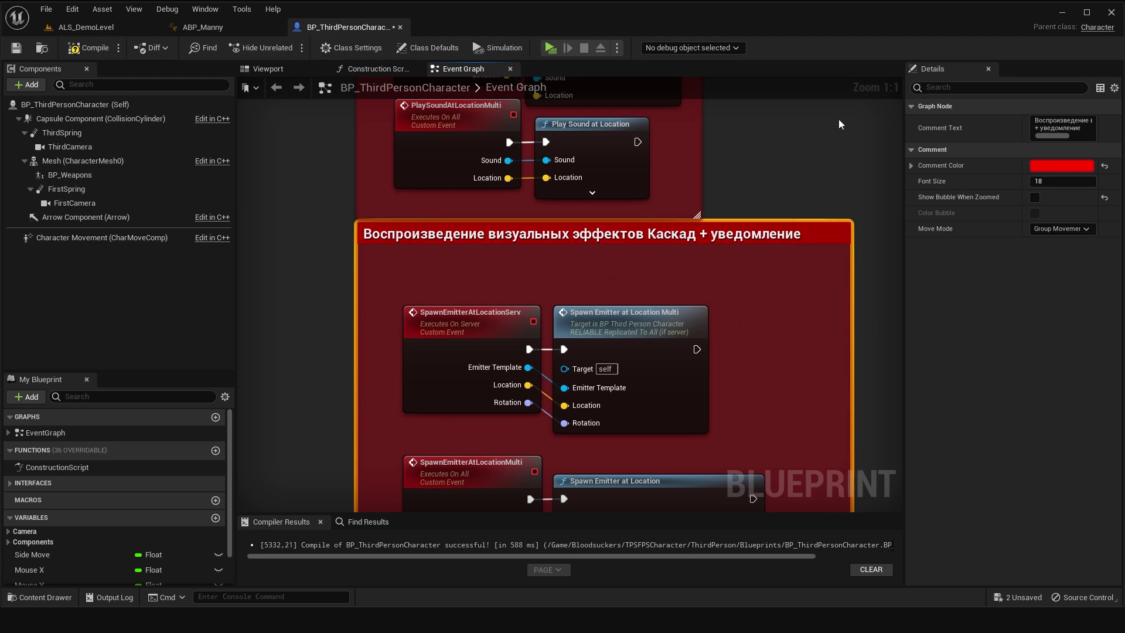
click(839, 119)
right_drag(838, 119, 819, 12)
click(89, 49)
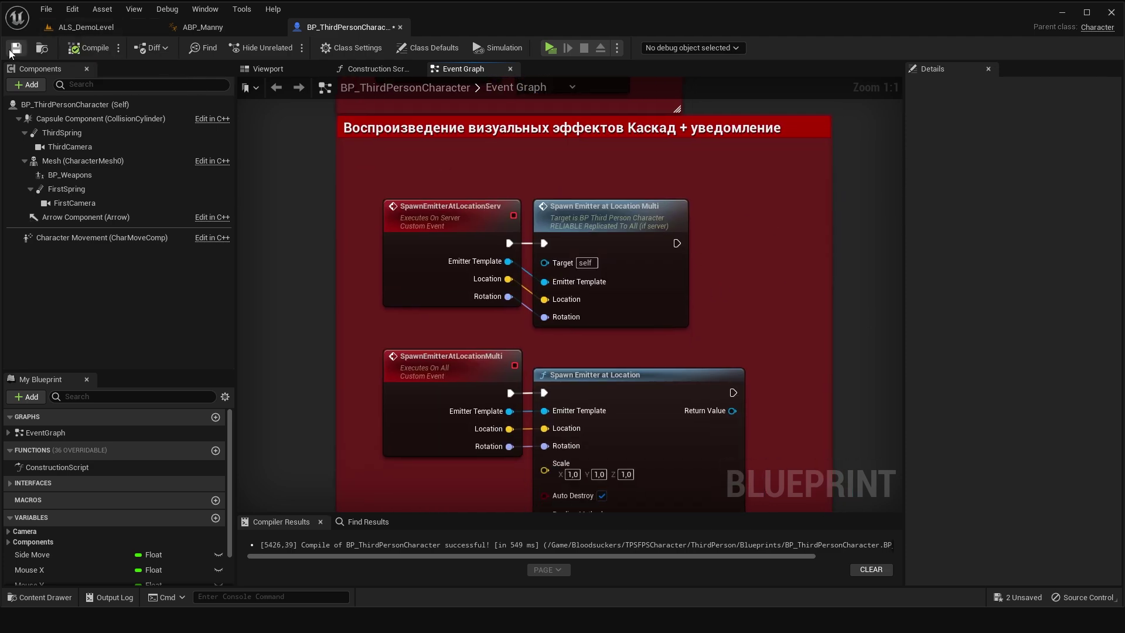
Reposition the empty lower group and change Каскад to Ниагара in its title.
right_drag(829, 136, 753, 152)
click(753, 152)
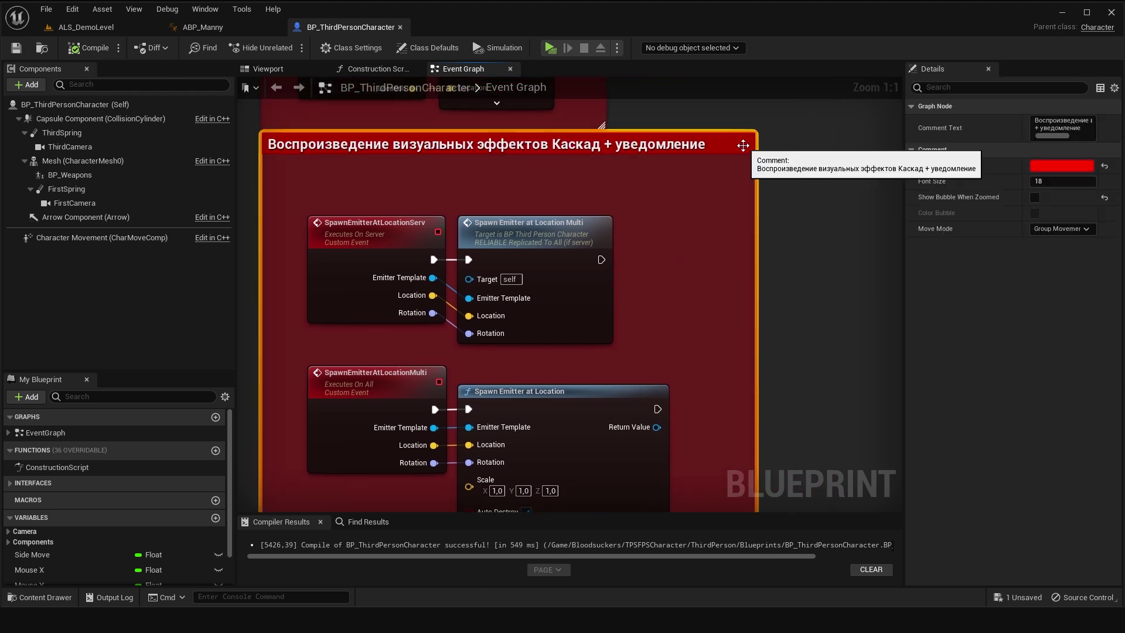
mouse_move(732, 150)
mouse_down()
mouse_move(556, 339)
mouse_move(379, 237)
mouse_up()
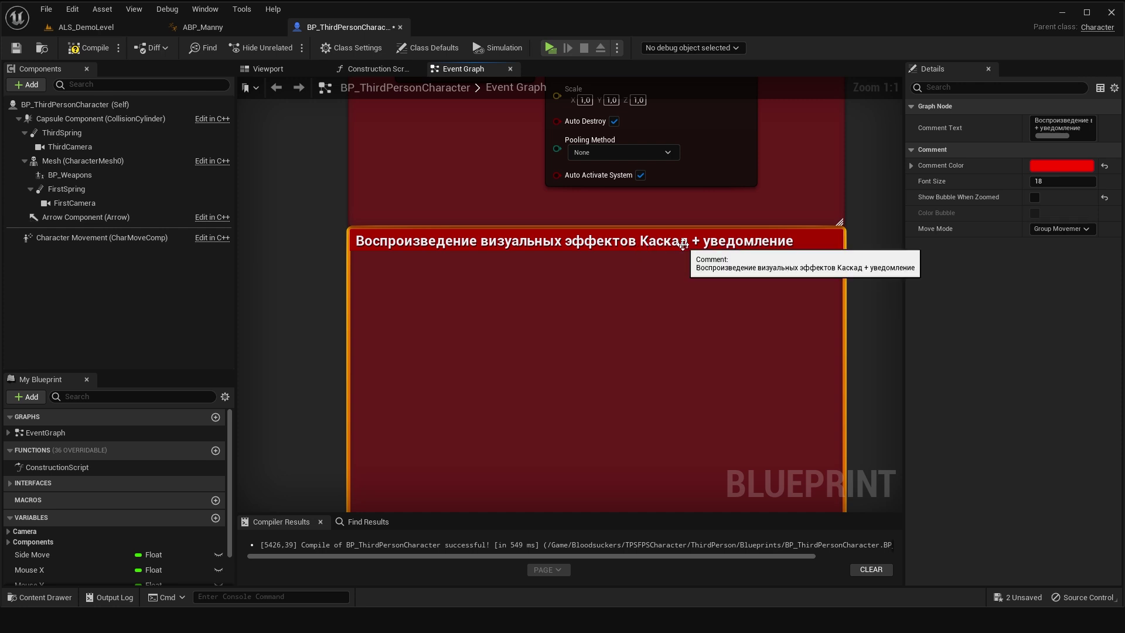
double_click(647, 242)
double_click(648, 243)
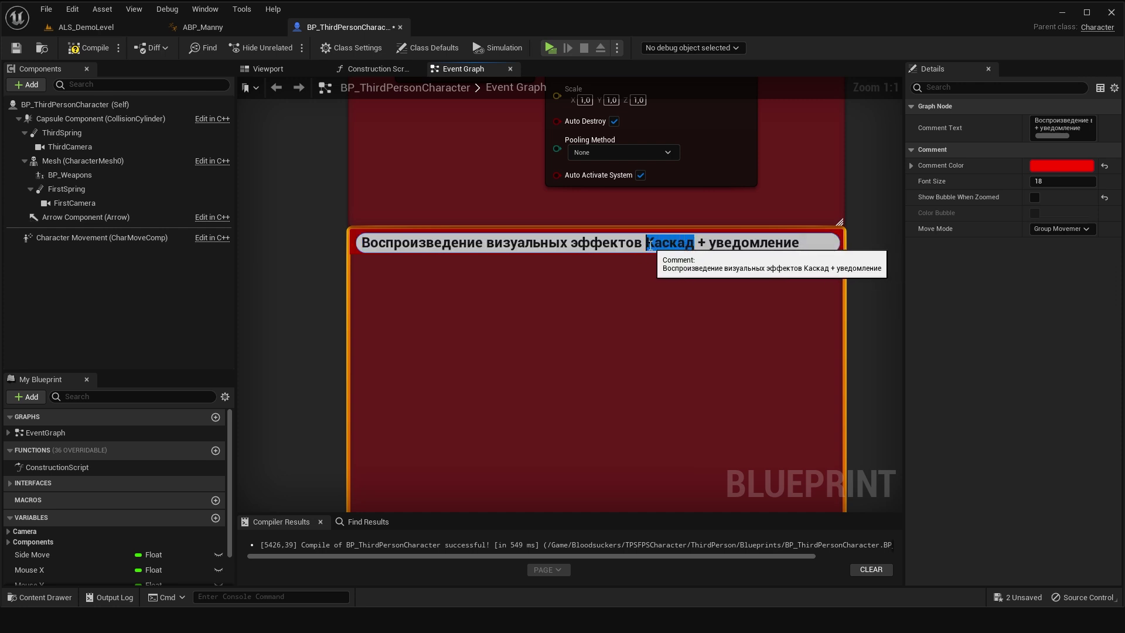
text(Ниагара)
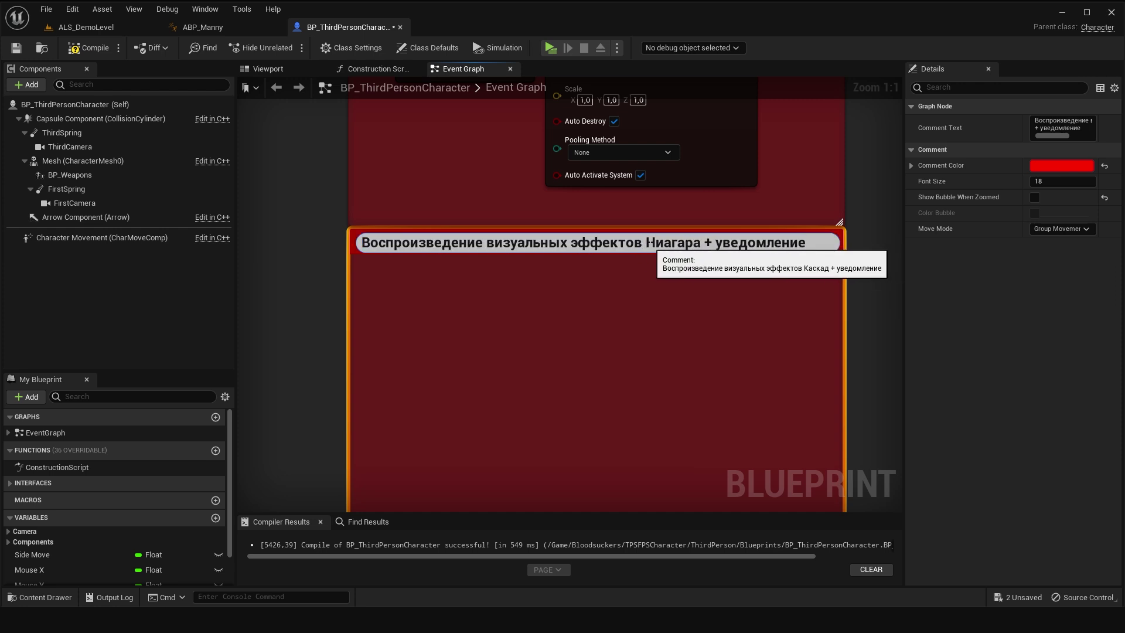
click(552, 407)
right_drag(552, 406, 533, 401)
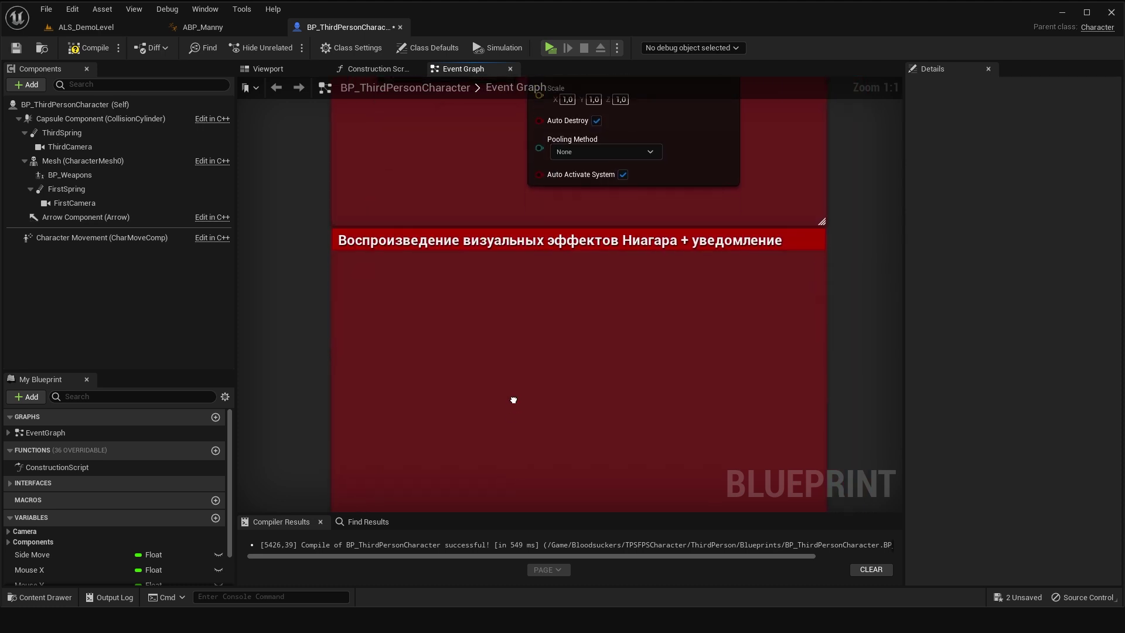
right_click(392, 332)
Add a custom event named SpawnNiagaraAtLocationServ in the Ниагара group.
text(cr)
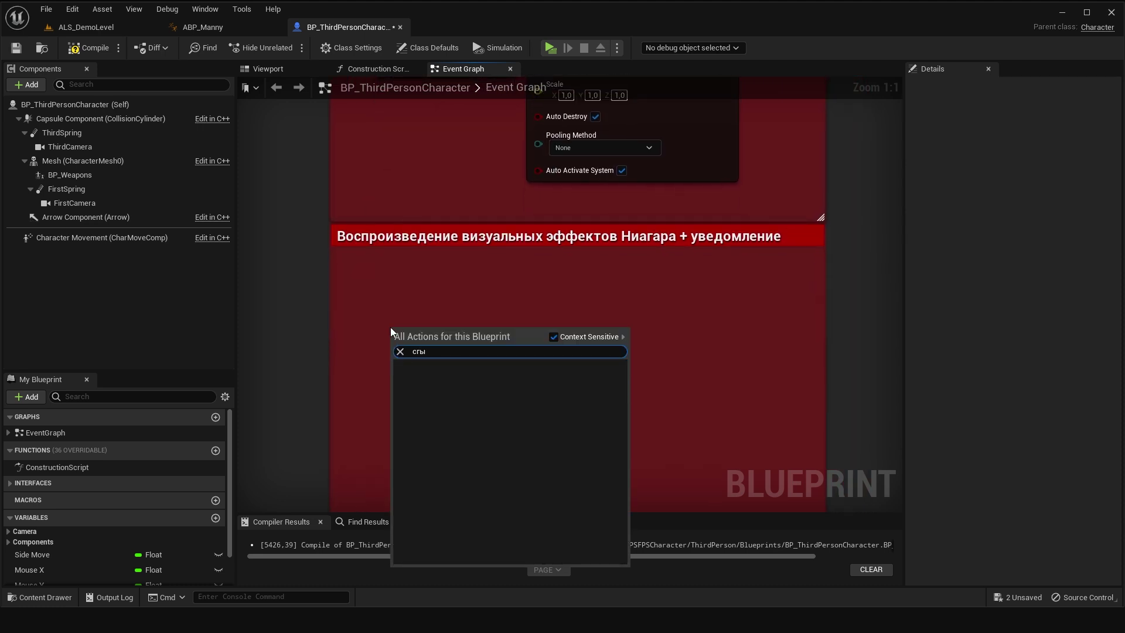
key(BackSpace)
key(BackSpace)
key(BackSpace)
text(cus)
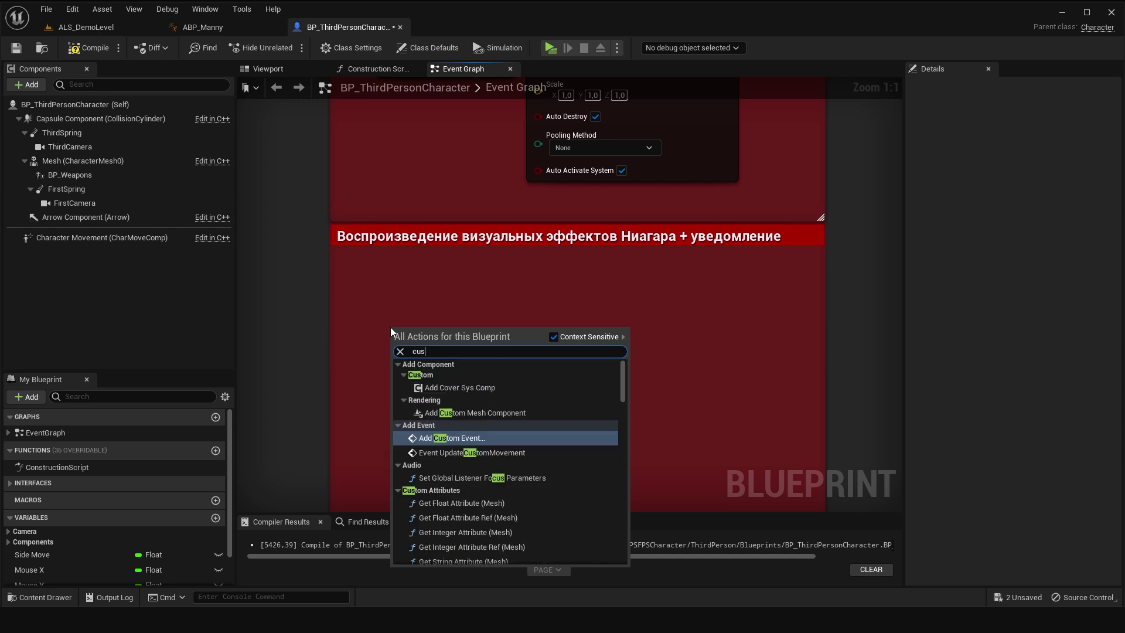
key(Return)
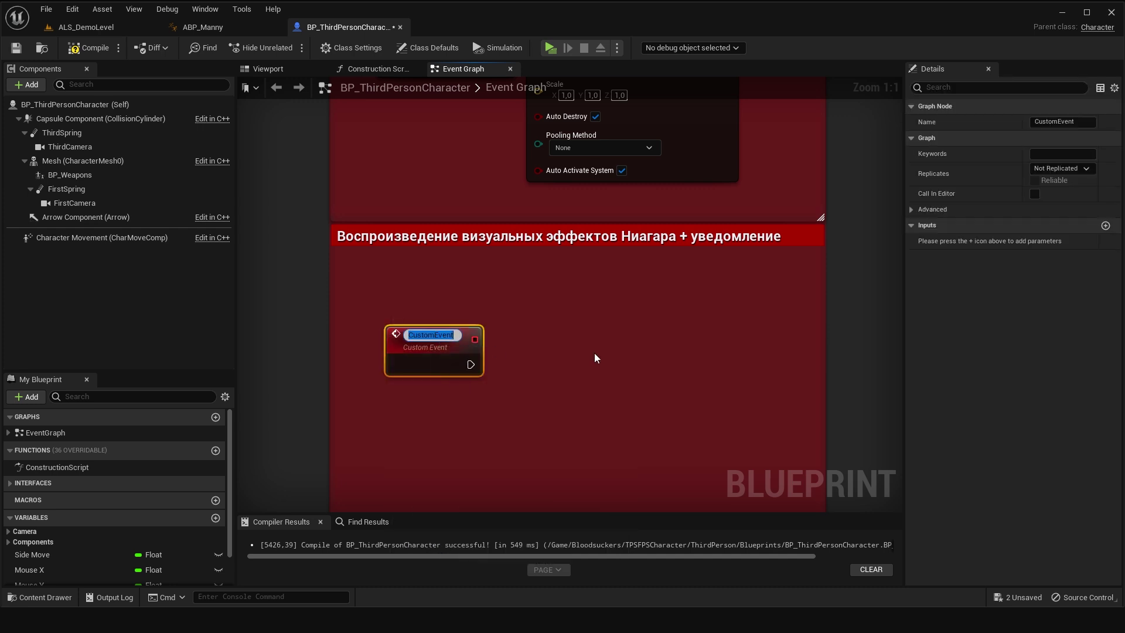
text(Spawn)
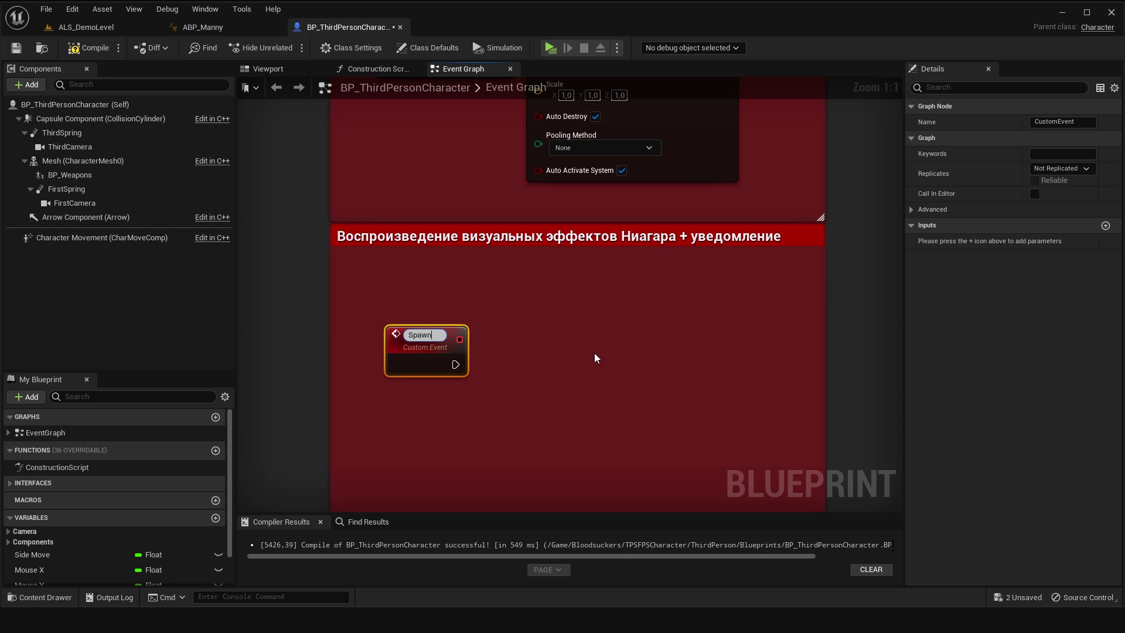
text(Niagar)
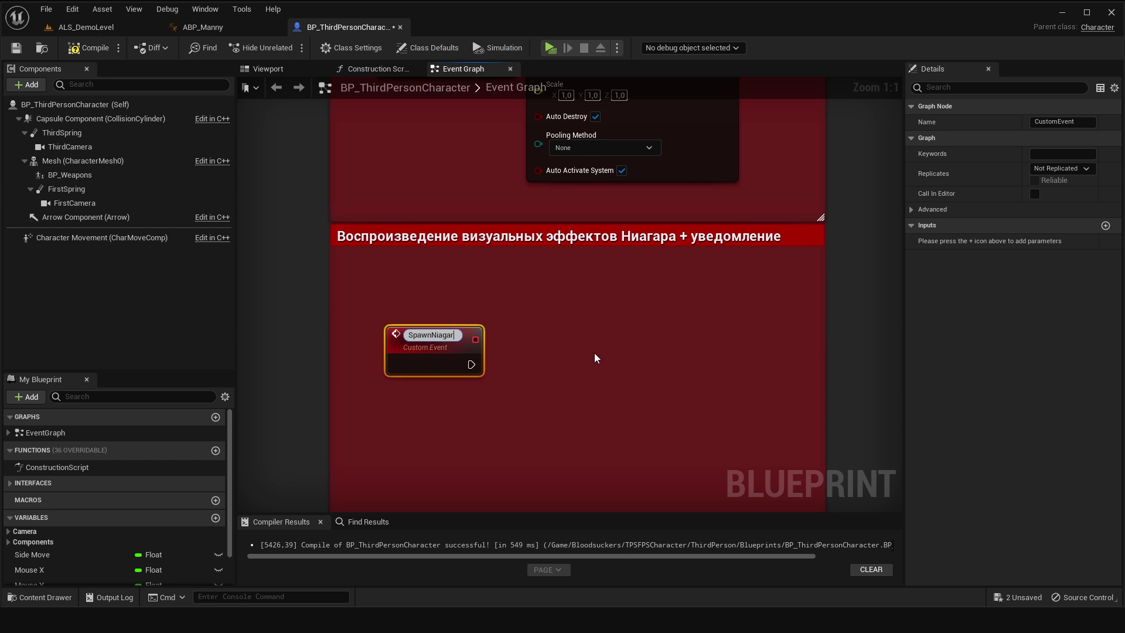
text(aAtLocation)
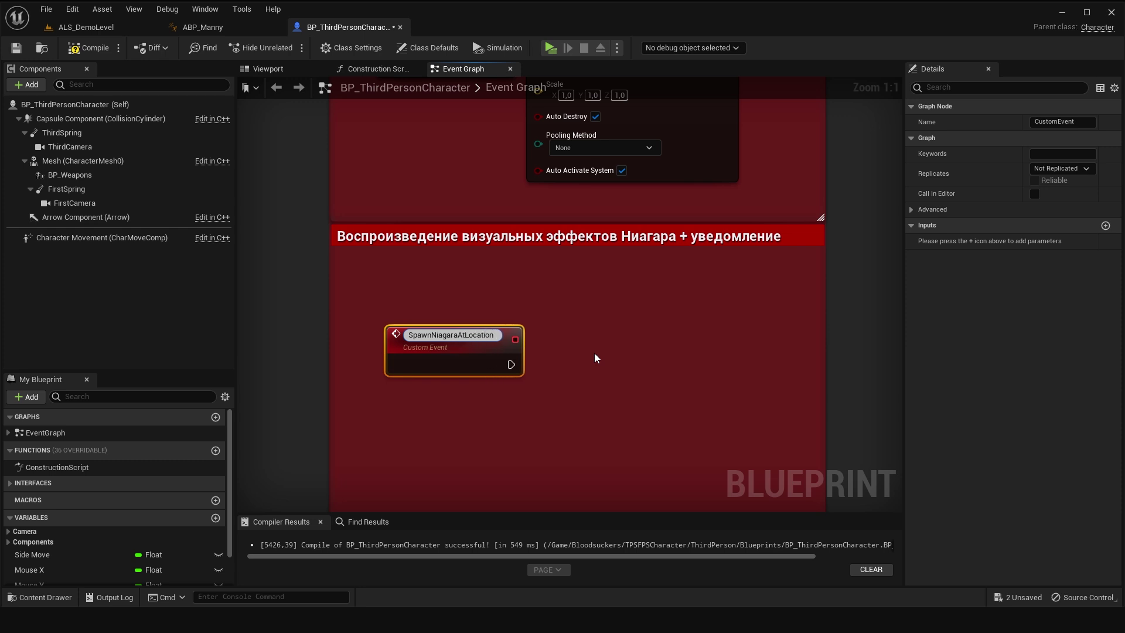
text(Serv)
key(Return)
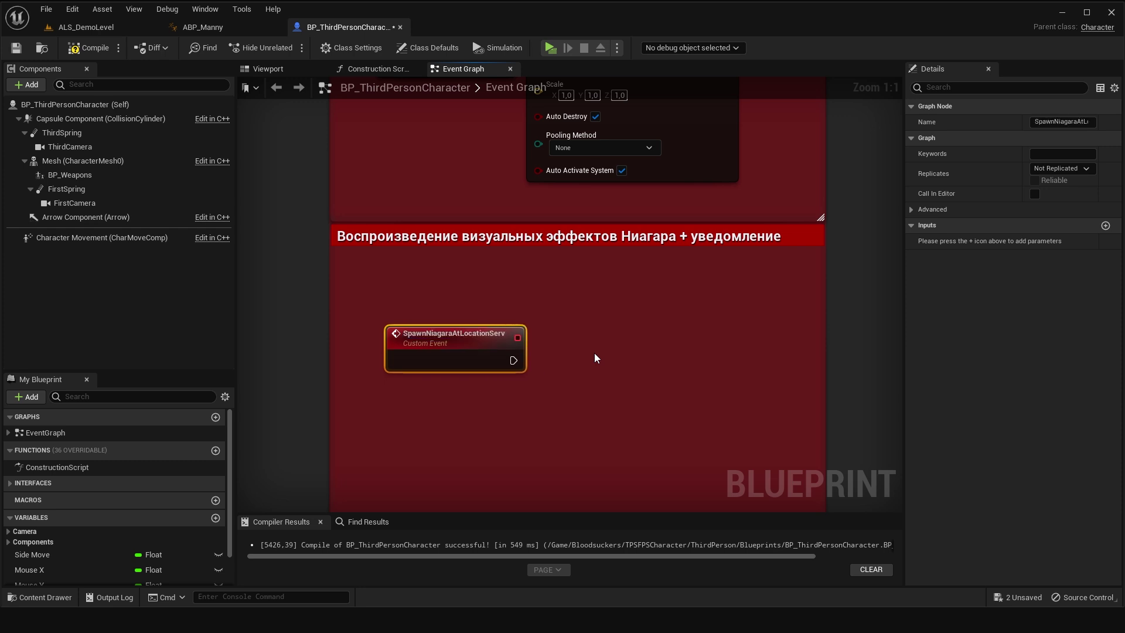
drag(471, 338, 452, 310)
Duplicate the event and rename the copy SpawnNiagaraAtLocationMulti.
key(ctrl+c)
key(ctrl+v)
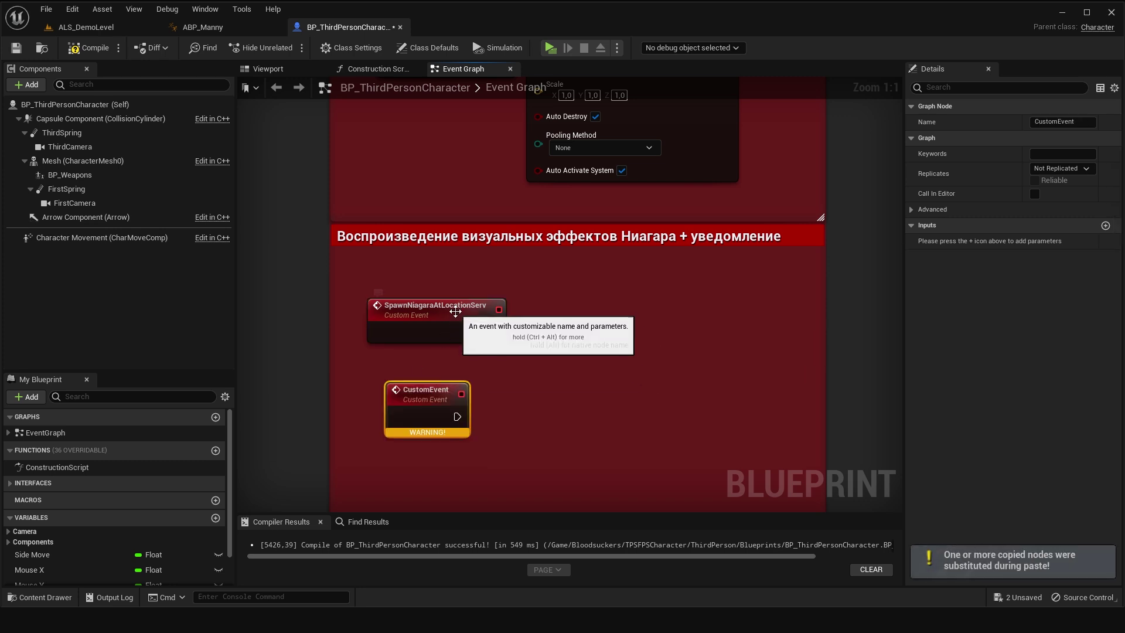
click(424, 357)
double_click(424, 357)
key(ctrl+v)
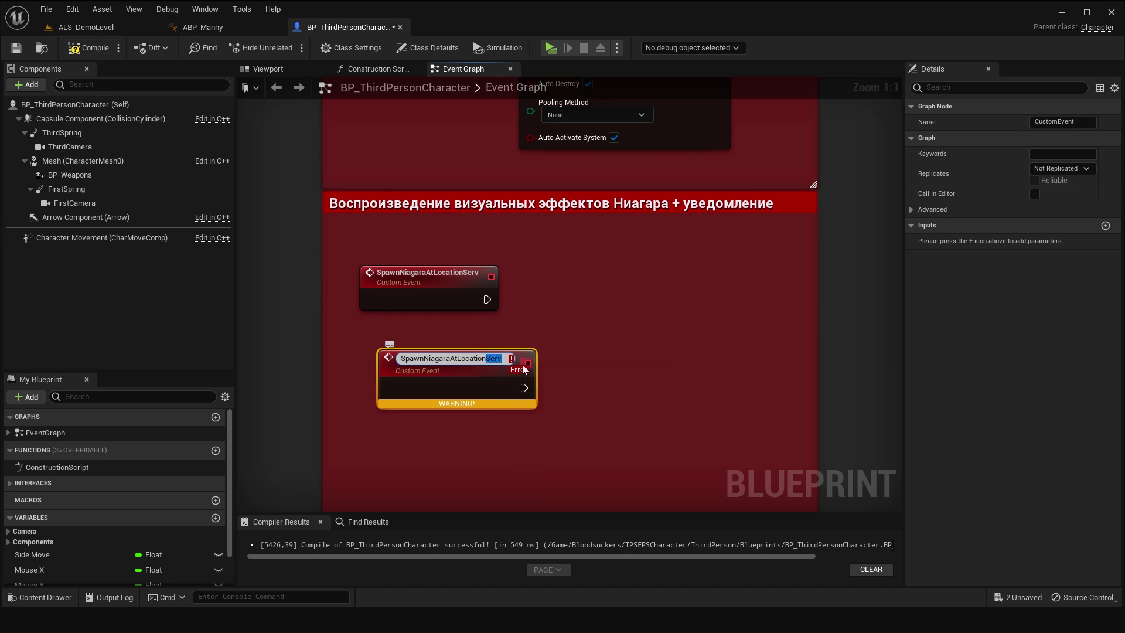
text(Mu)
text(lti)
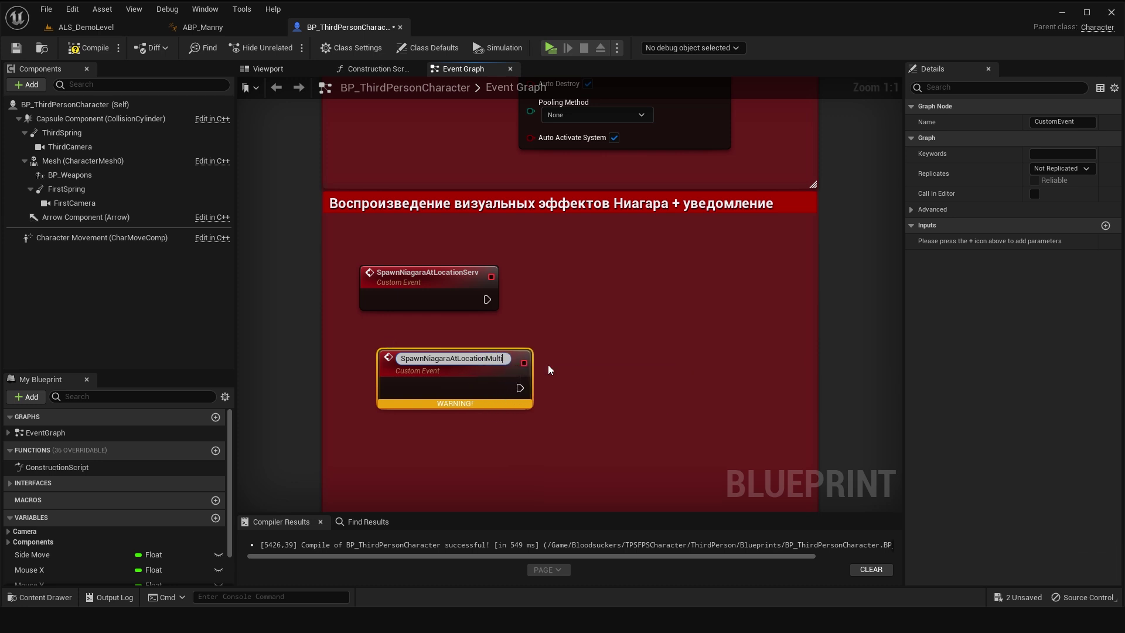
key(Return)
drag(448, 371, 430, 391)
Set the Serv event to Run on Server and the Multi event to Multicast, then save.
click(433, 305)
click(1063, 168)
click(1064, 206)
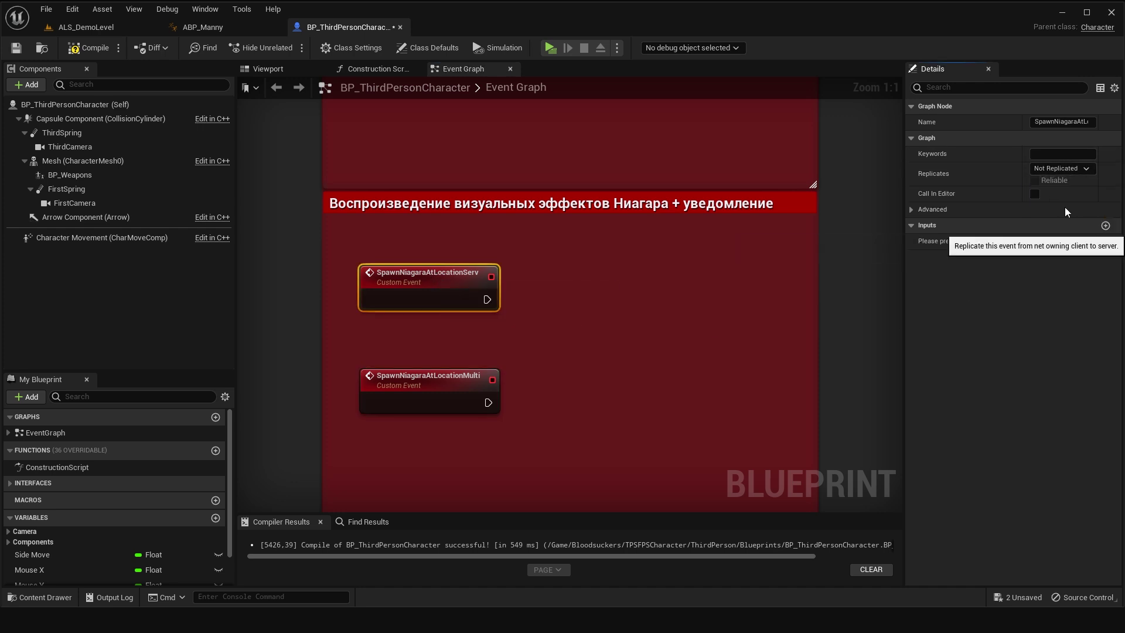
click(427, 379)
click(1062, 169)
click(1059, 198)
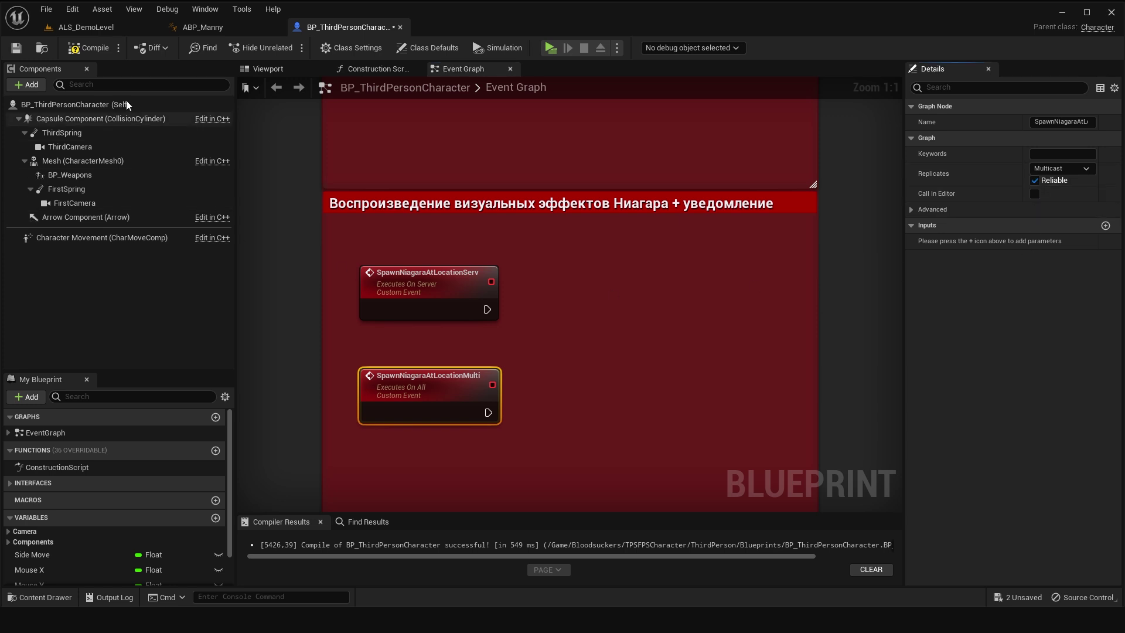
click(16, 48)
Rearrange the server and multicast events within the Ниагара group.
right_drag(606, 294, 590, 220)
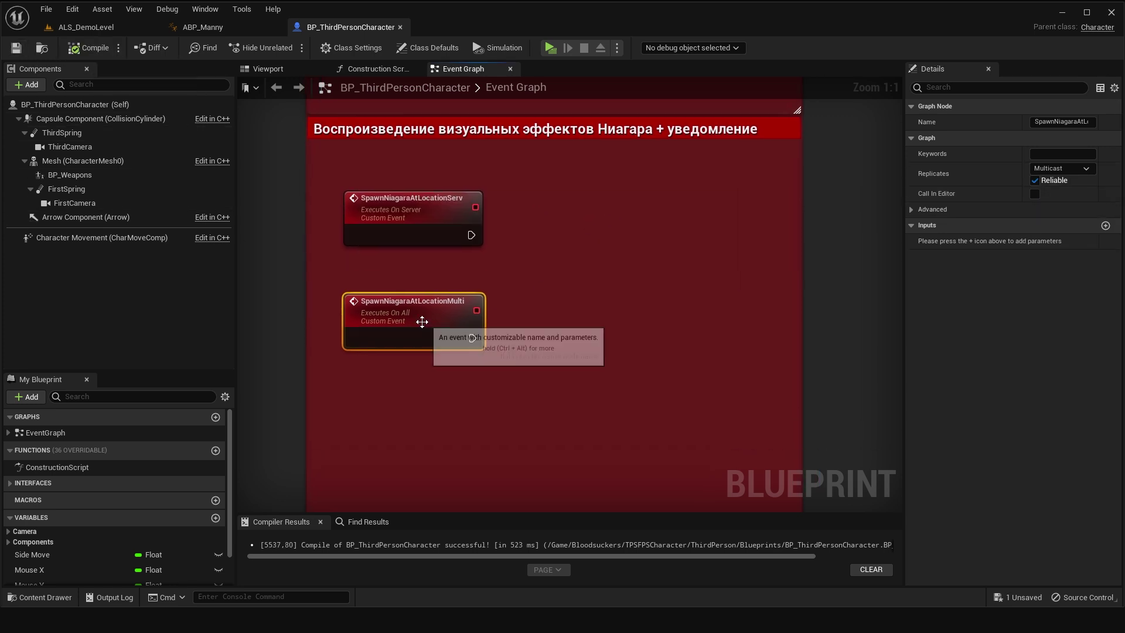
drag(432, 324, 432, 389)
click(410, 226)
right_drag(458, 349, 437, 267)
drag(452, 316, 534, 316)
Add a Spawn System at Location node after the Multi event and enlarge the group around it.
text(spqwn system a)
key(BackSpace)
key(BackSpace)
key(BackSpace)
key(BackSpace)
text(spawn)
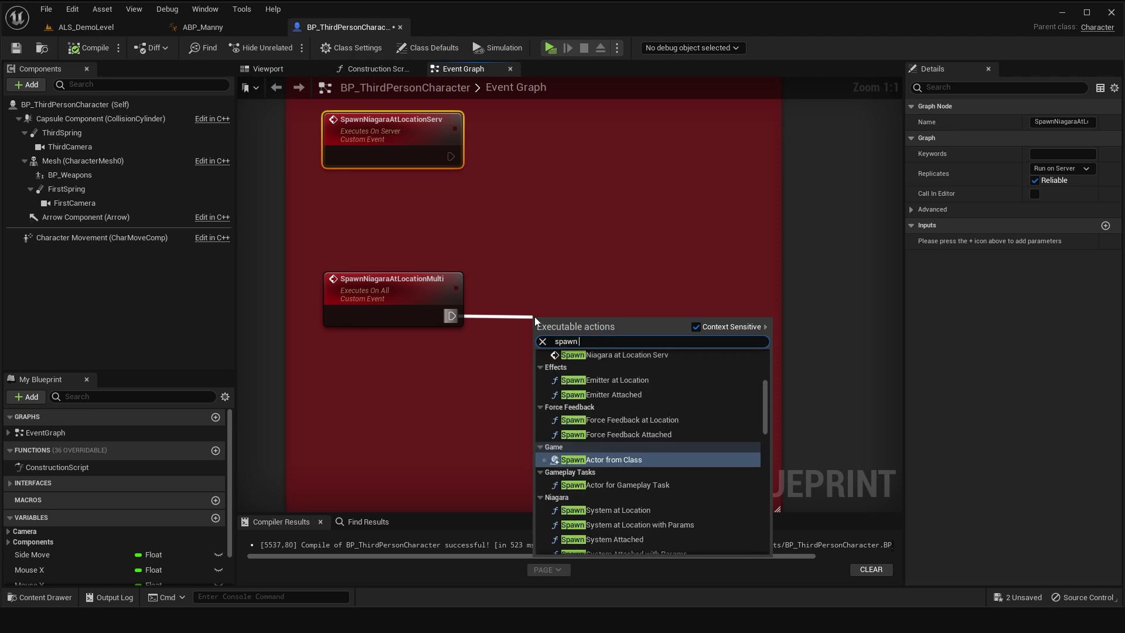
text( system at location)
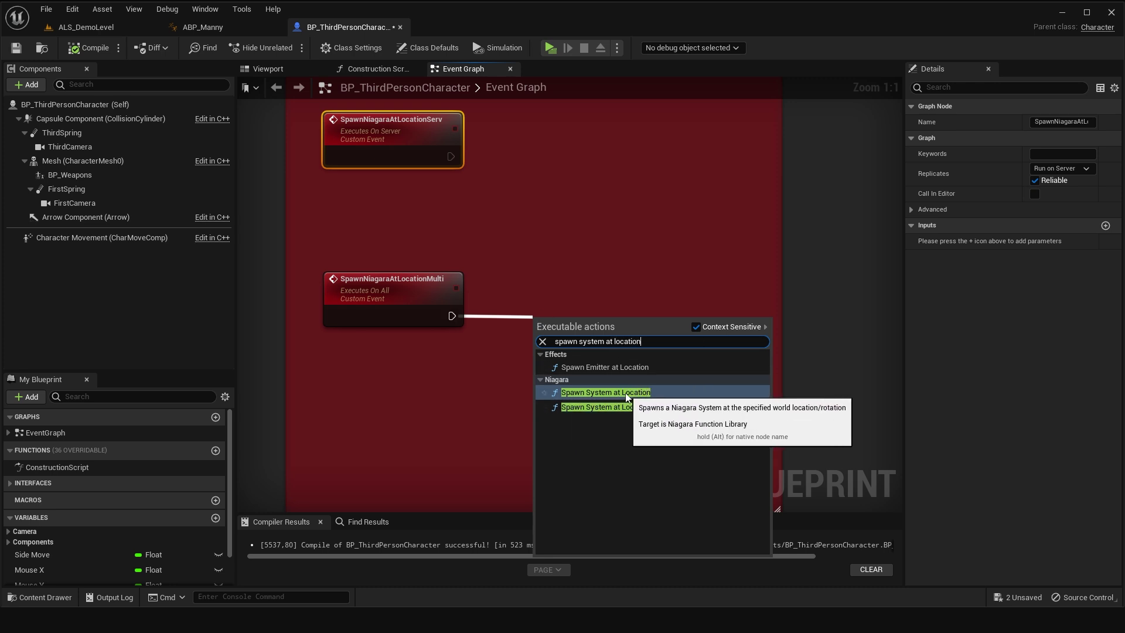
click(574, 394)
right_drag(576, 308, 586, 245)
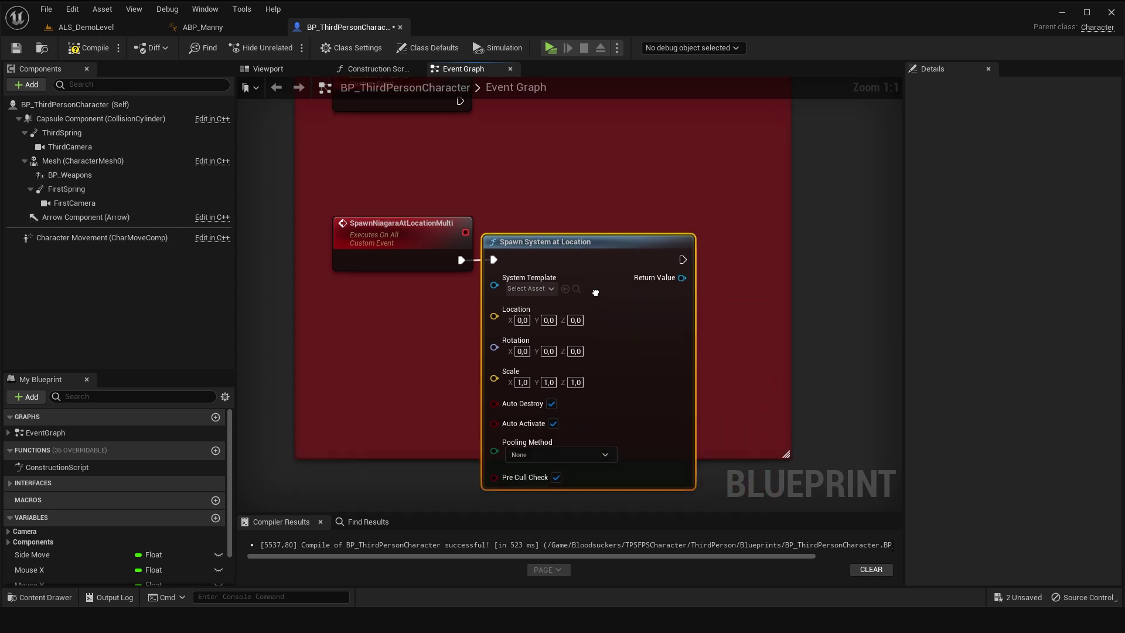
drag(403, 447, 403, 488)
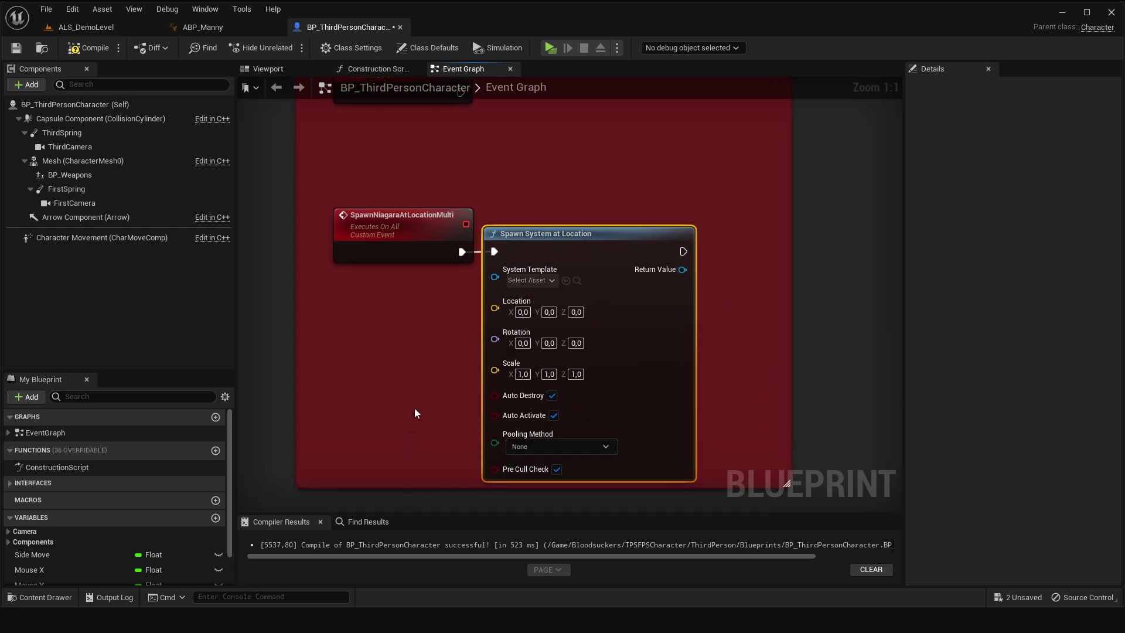
right_drag(414, 408, 426, 471)
Feed its System Template, Location and Rotation from new Multi event inputs.
mouse_move(508, 336)
mouse_down()
mouse_move(460, 337)
mouse_move(445, 353)
mouse_up()
mouse_move(508, 378)
mouse_down()
mouse_move(365, 382)
mouse_move(410, 351)
mouse_up()
right_drag(442, 453, 456, 408)
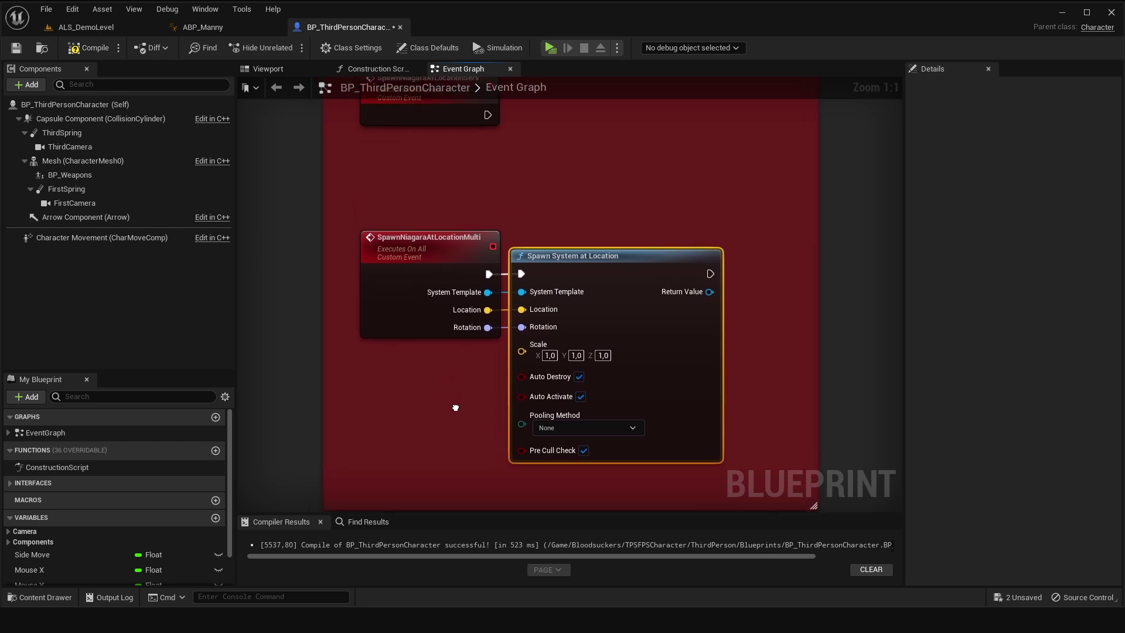
right_drag(582, 178, 570, 303)
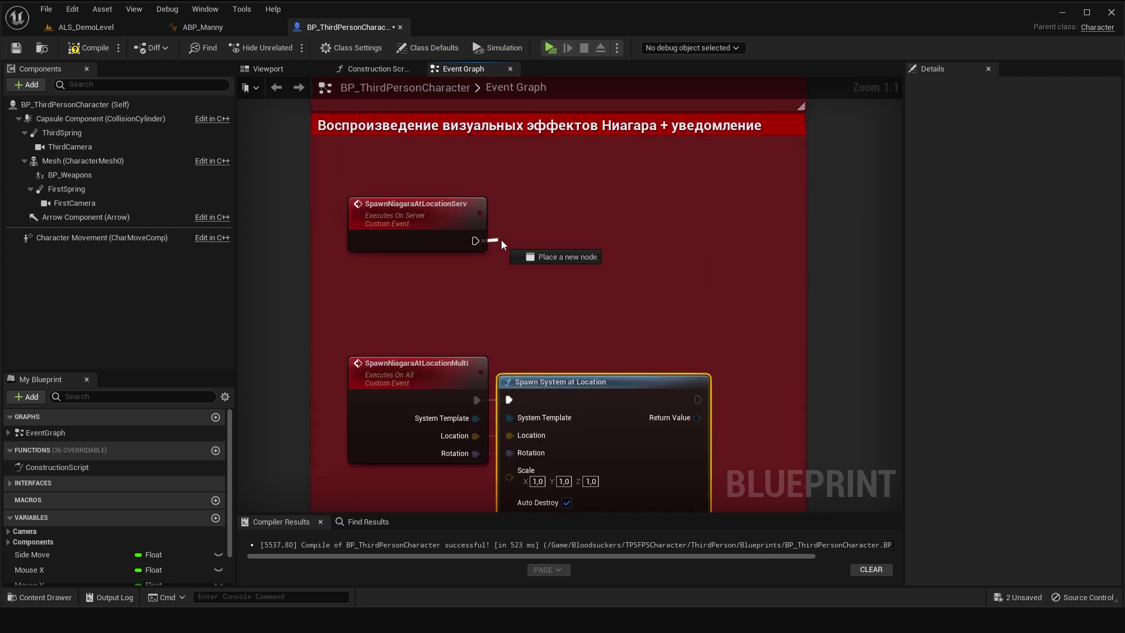
Add a Spawn Niagara at Location Multi call after the Serv event.
drag(475, 241, 517, 237)
text(niagara)
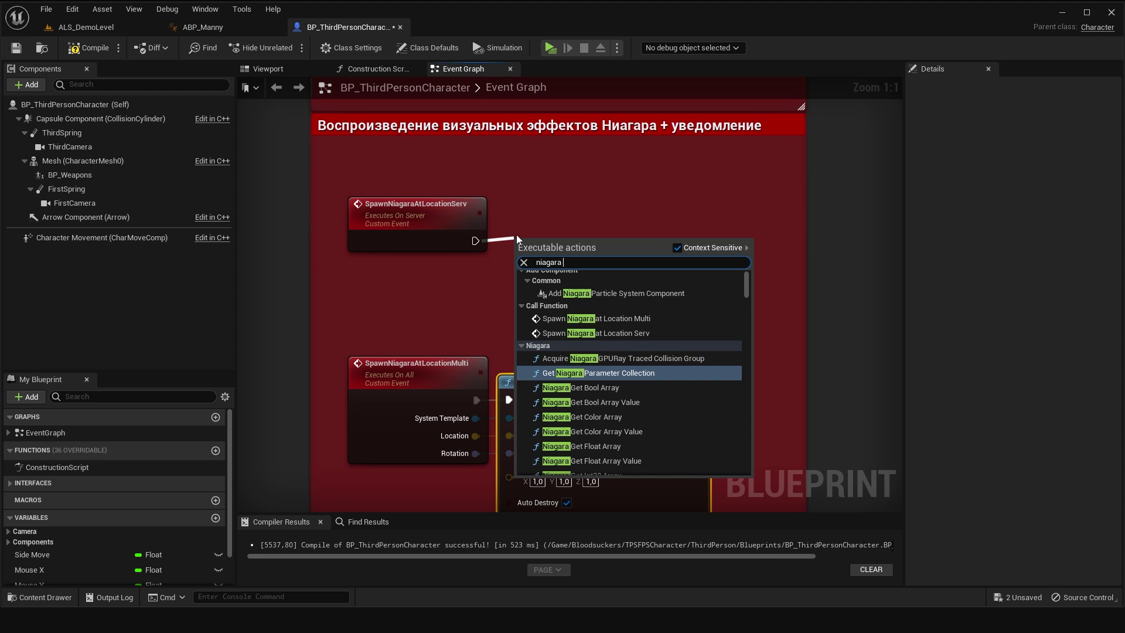
text( multi)
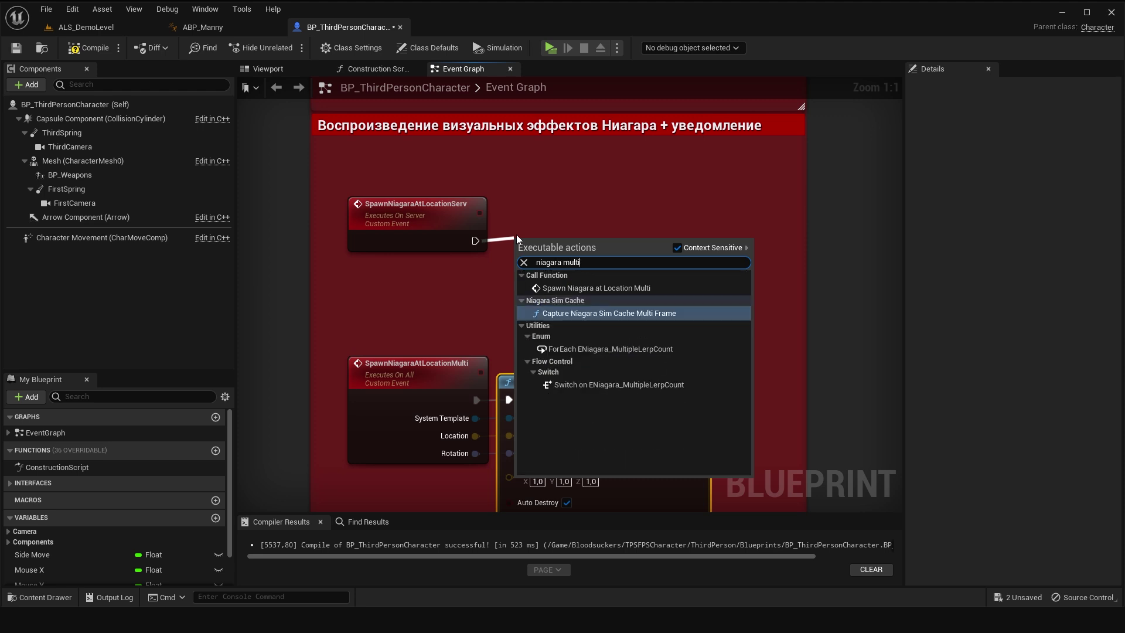
click(652, 288)
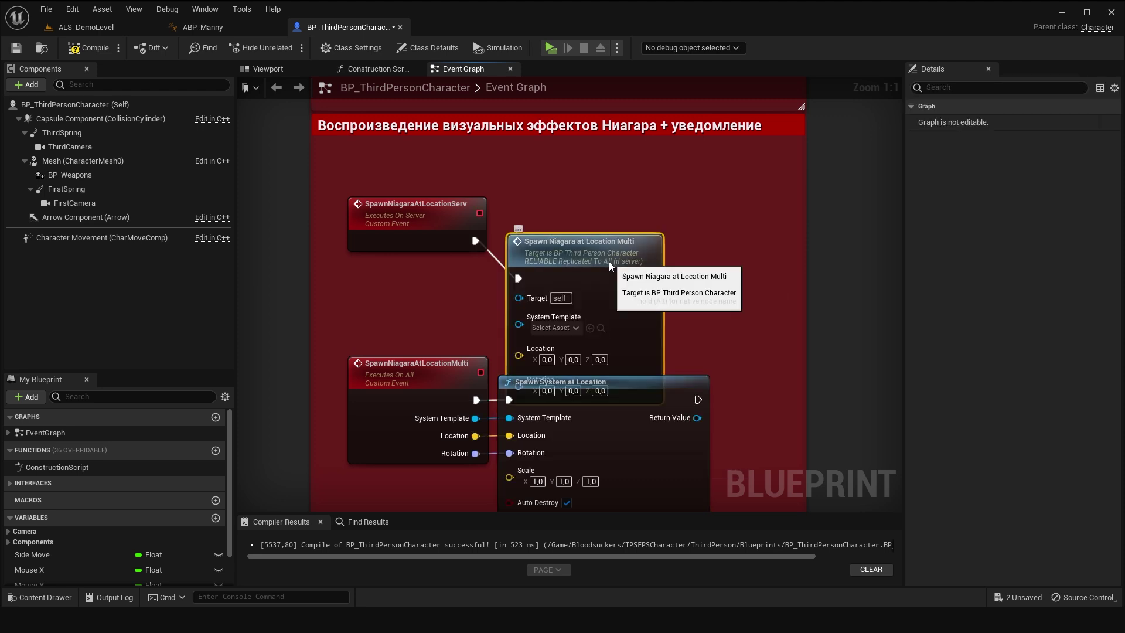
drag(609, 262, 609, 224)
right_drag(619, 277, 658, 307)
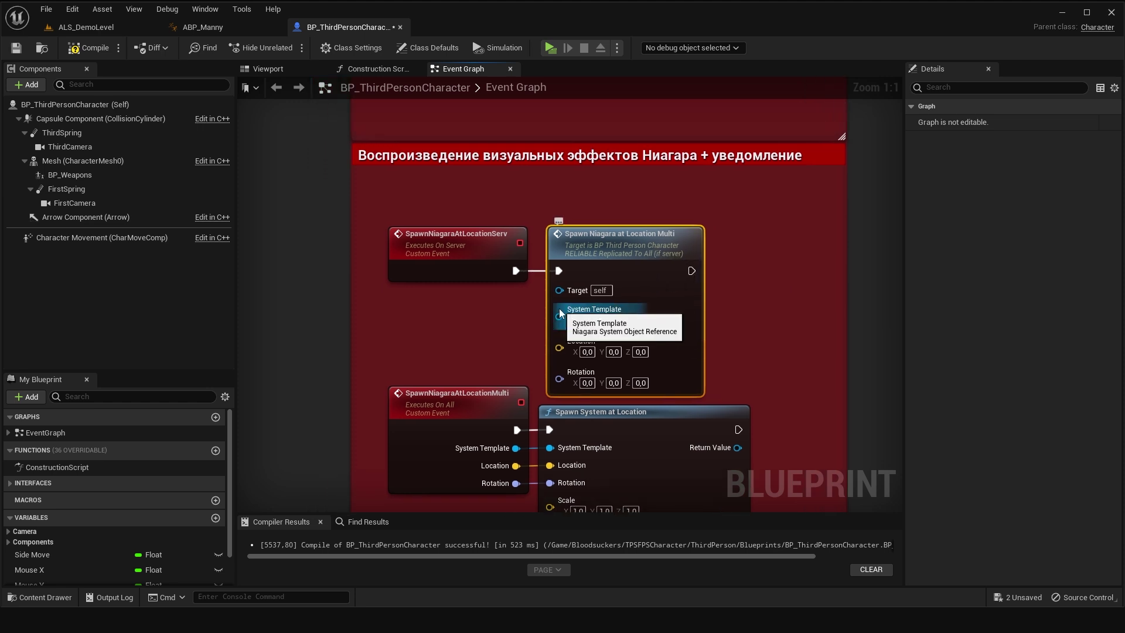
Forward System Template, Location and Rotation as Serv event inputs, then compile and save.
drag(559, 308, 505, 282)
drag(561, 335, 430, 279)
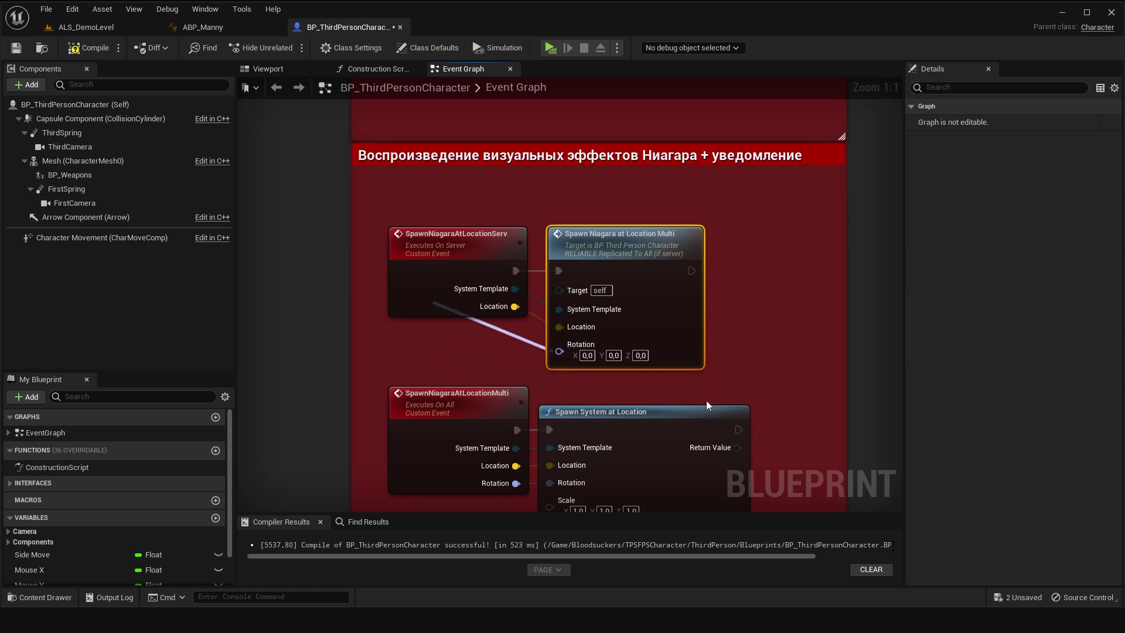
mouse_move(627, 284)
right_down()
mouse_move(642, 164)
mouse_move(631, 229)
right_up()
click(18, 48)
mouse_move(410, 152)
right_down()
mouse_move(387, 381)
mouse_move(634, 321)
mouse_move(646, 100)
mouse_move(563, 328)
right_up()
scroll(634, 321, down, 8)
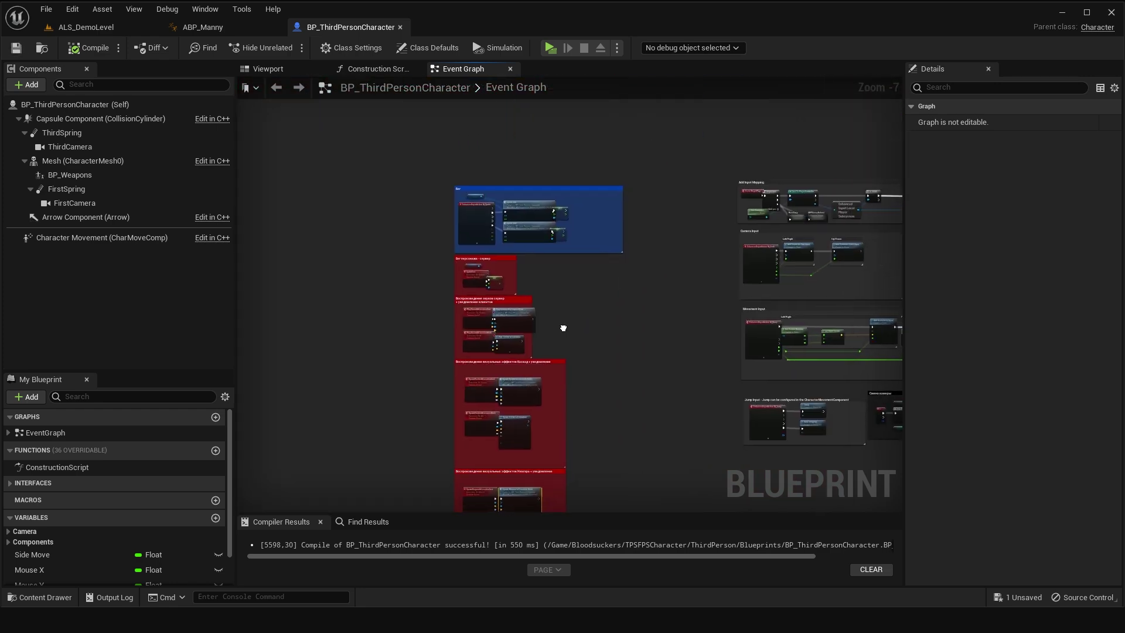
Add a new custom event named SpawnActorServ.
scroll(520, 305, up, 7)
mouse_move(628, 311)
right_down()
mouse_move(538, 397)
mouse_move(519, 237)
right_up()
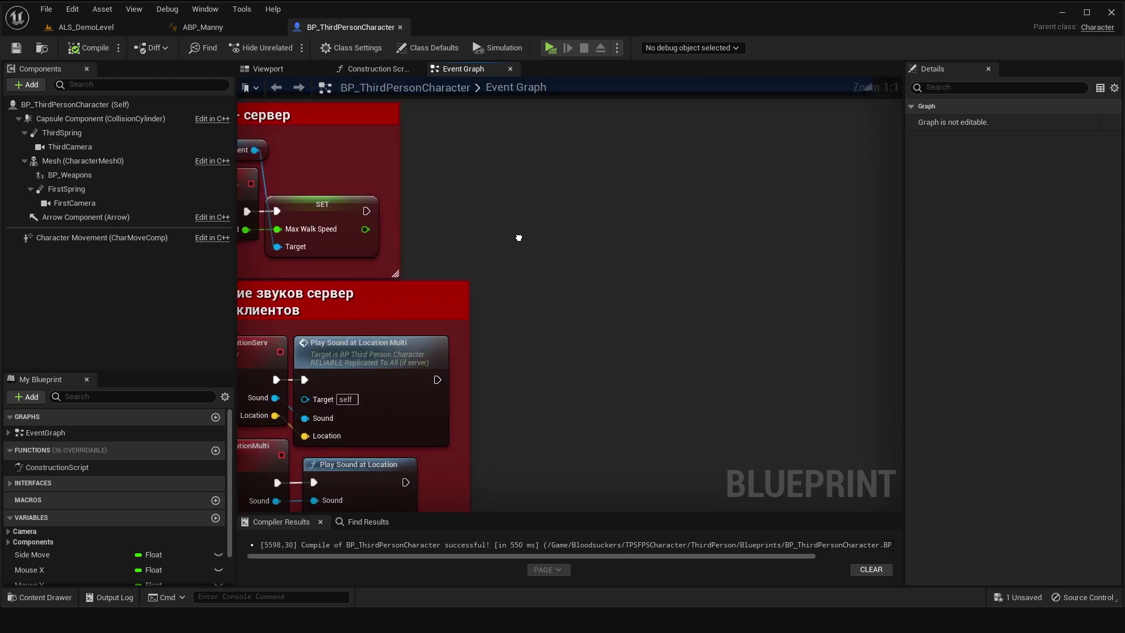
right_click(519, 238)
text(custom)
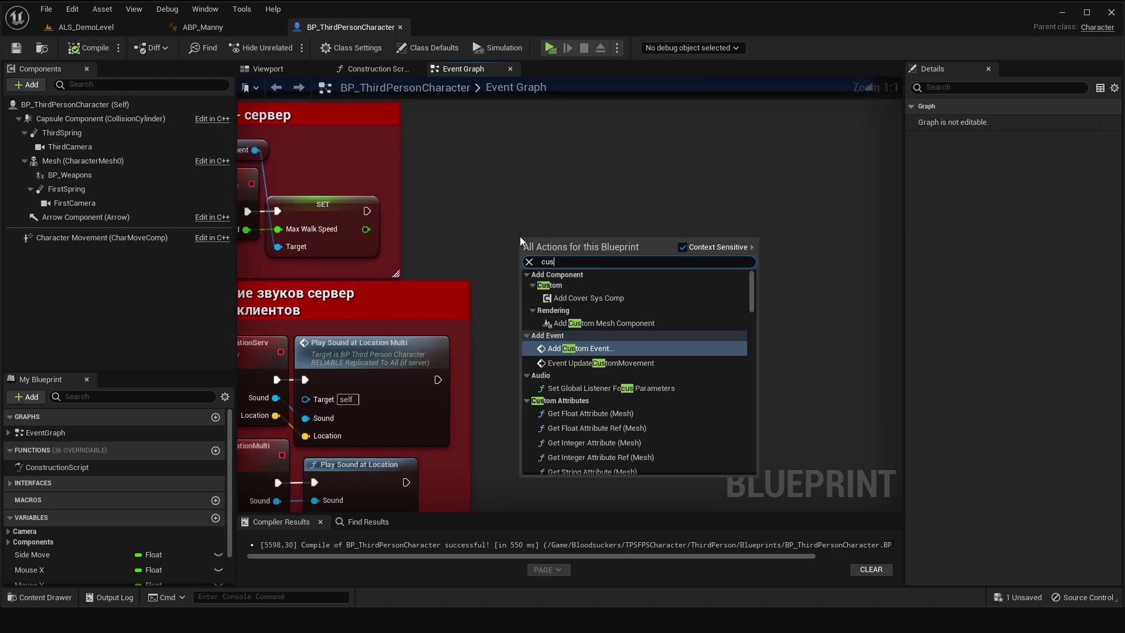
key(Return)
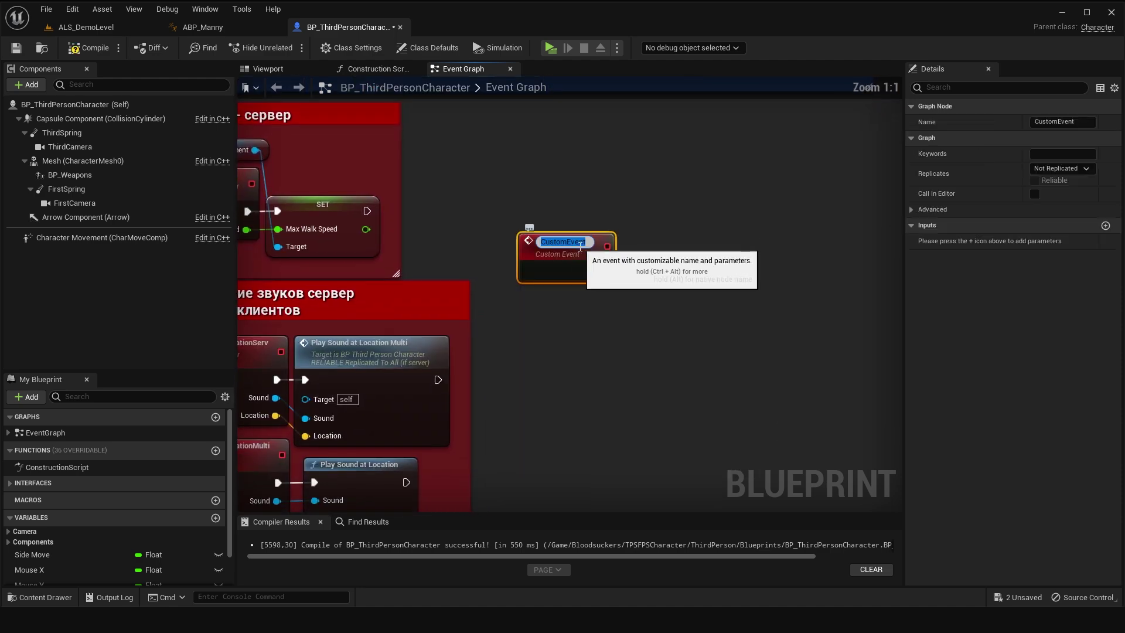
text(Spawn)
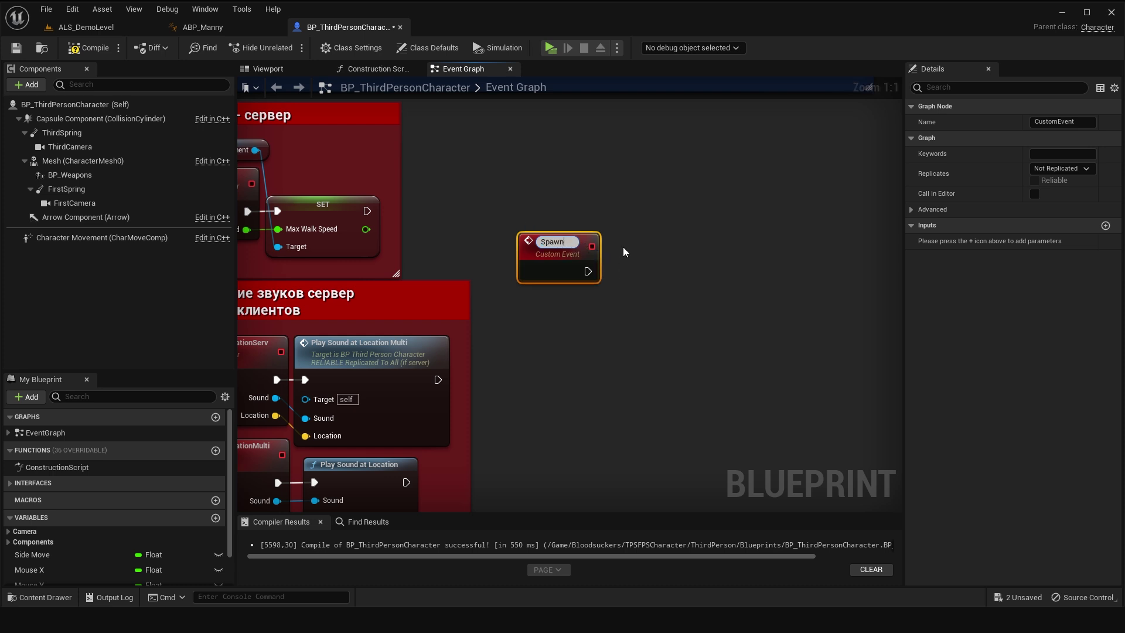
text(Actor)
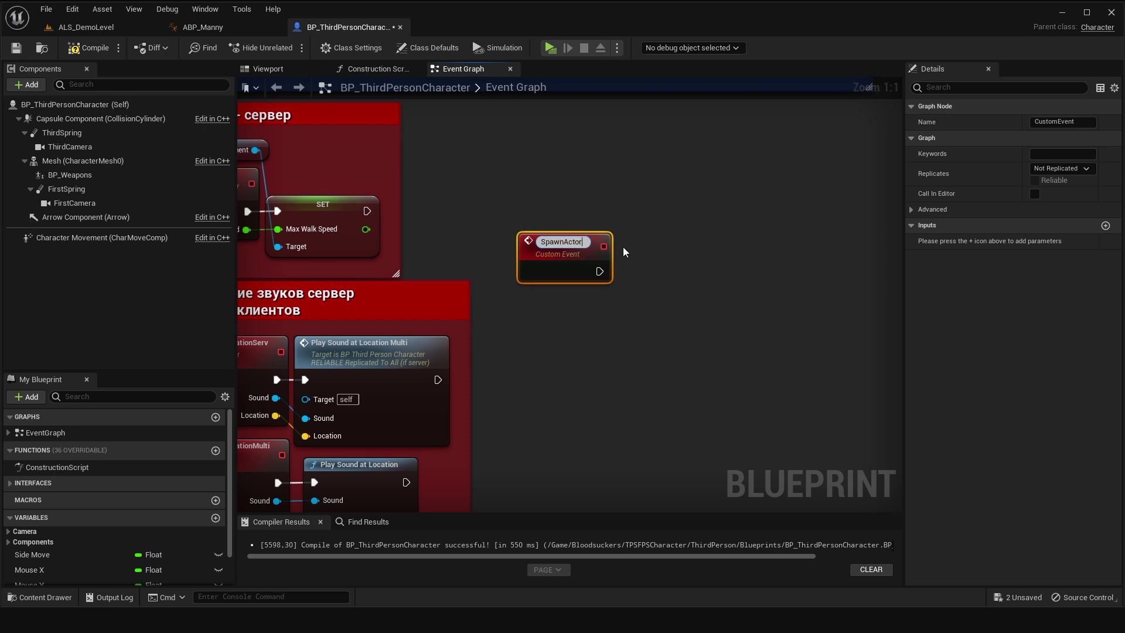
text(Serv)
key(Return)
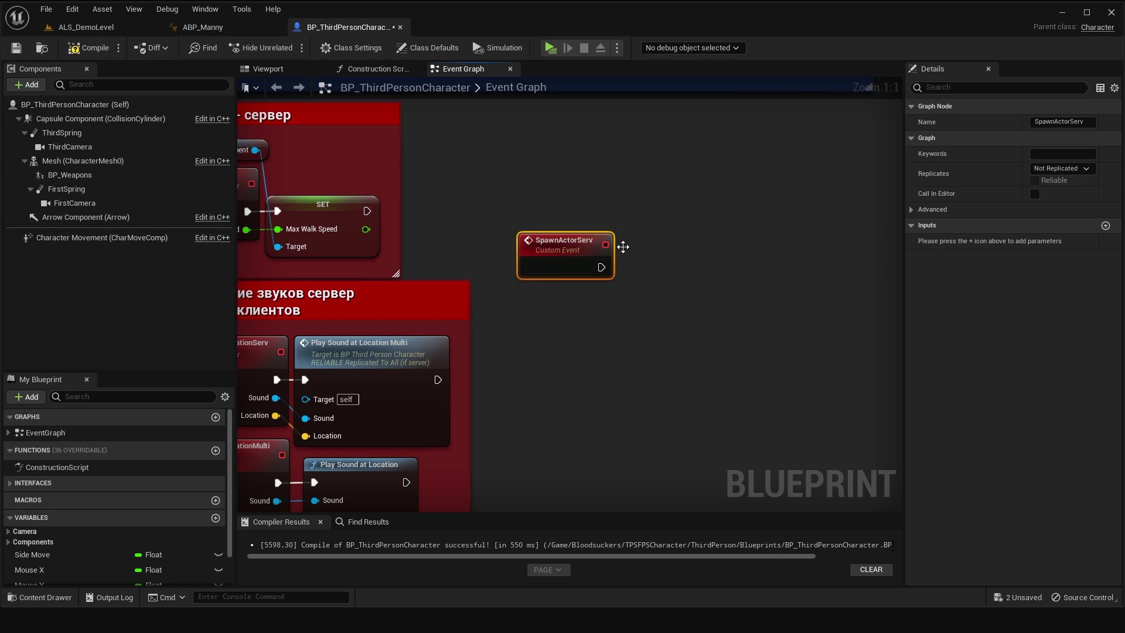
Set SpawnActorServ to Run on Server and mark it Reliable.
click(1058, 168)
click(1065, 211)
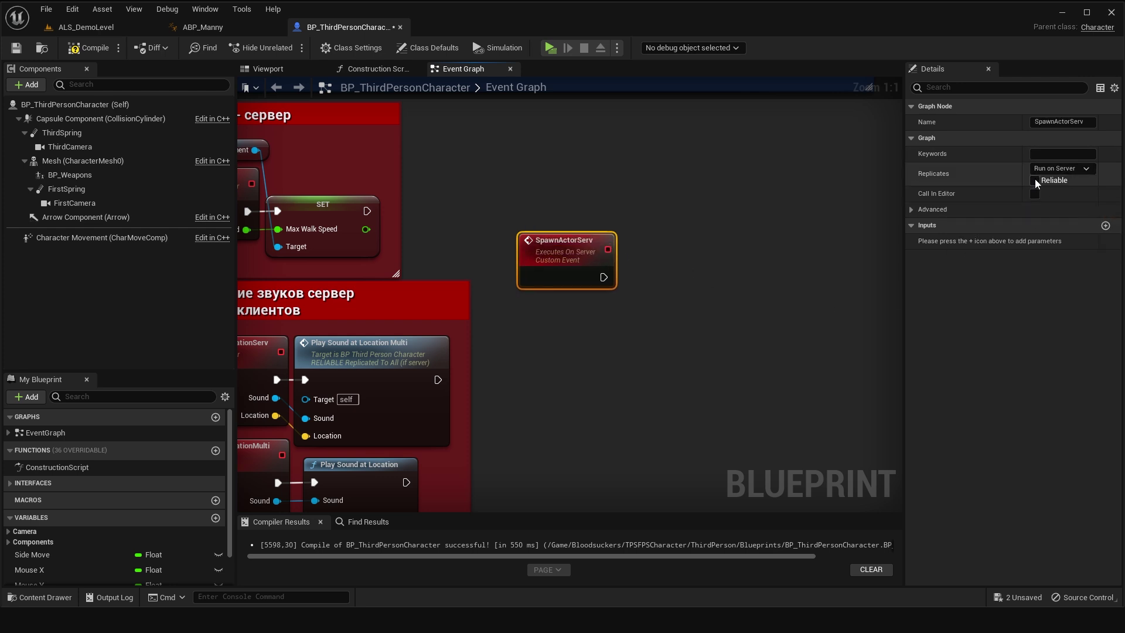
click(88, 47)
click(505, 240)
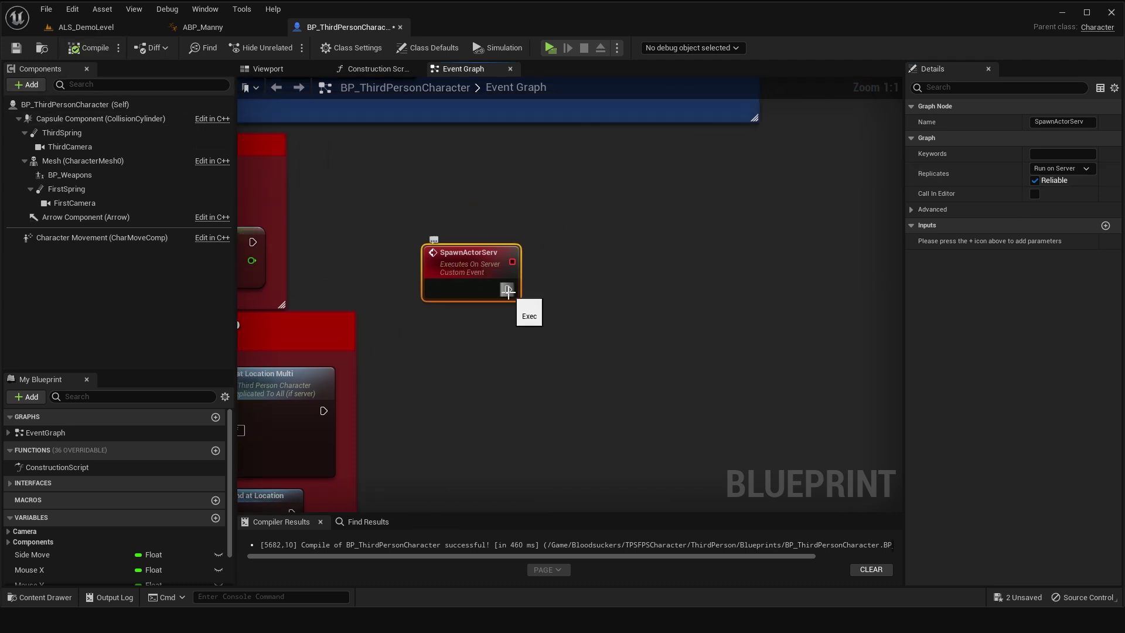
drag(508, 289, 598, 263)
Add a Spawn Actor from Class node, exposing Class and Collision Handling Override as event inputs.
text(spawn actor from)
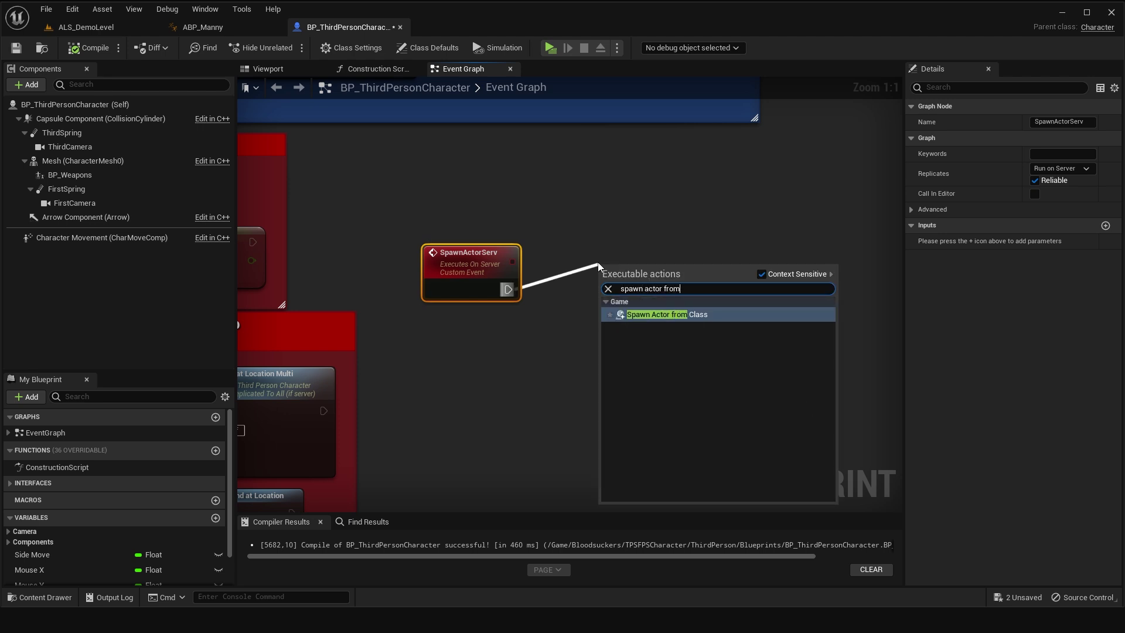
key(Return)
drag(621, 274, 565, 273)
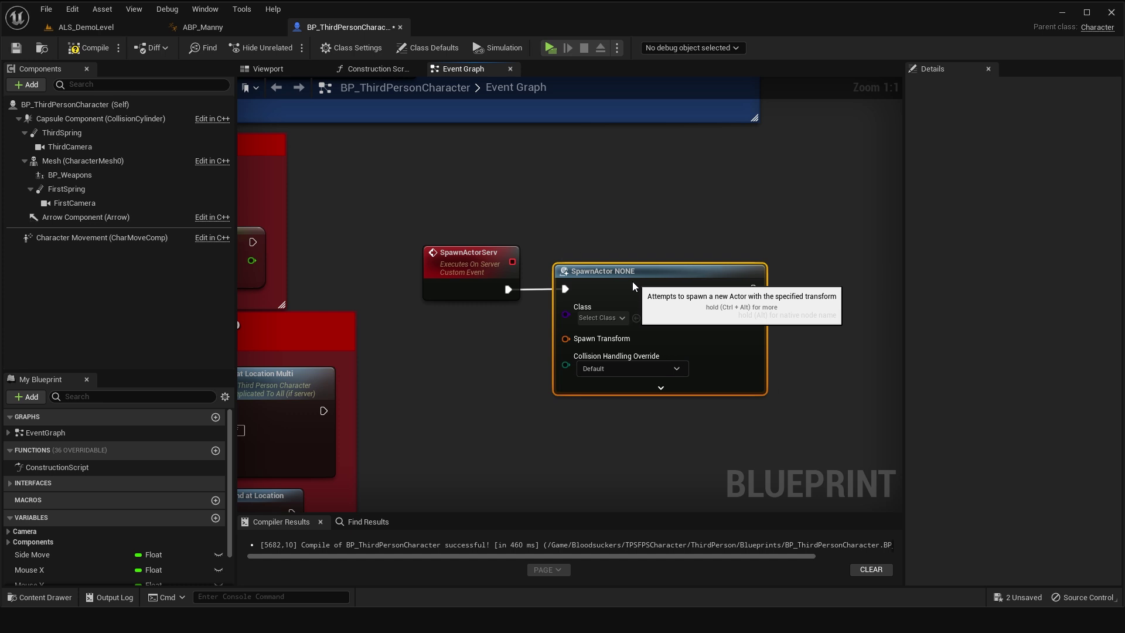
mouse_move(592, 371)
right_down()
mouse_move(588, 346)
mouse_move(587, 368)
right_up()
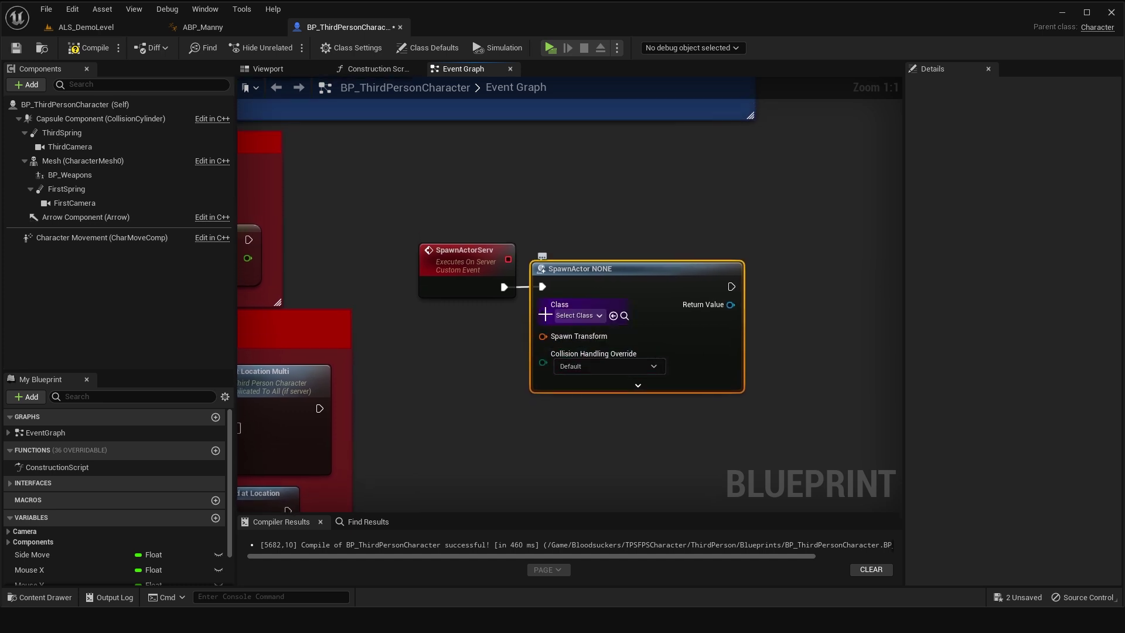
mouse_move(537, 323)
mouse_down()
mouse_move(441, 305)
mouse_move(447, 297)
mouse_up()
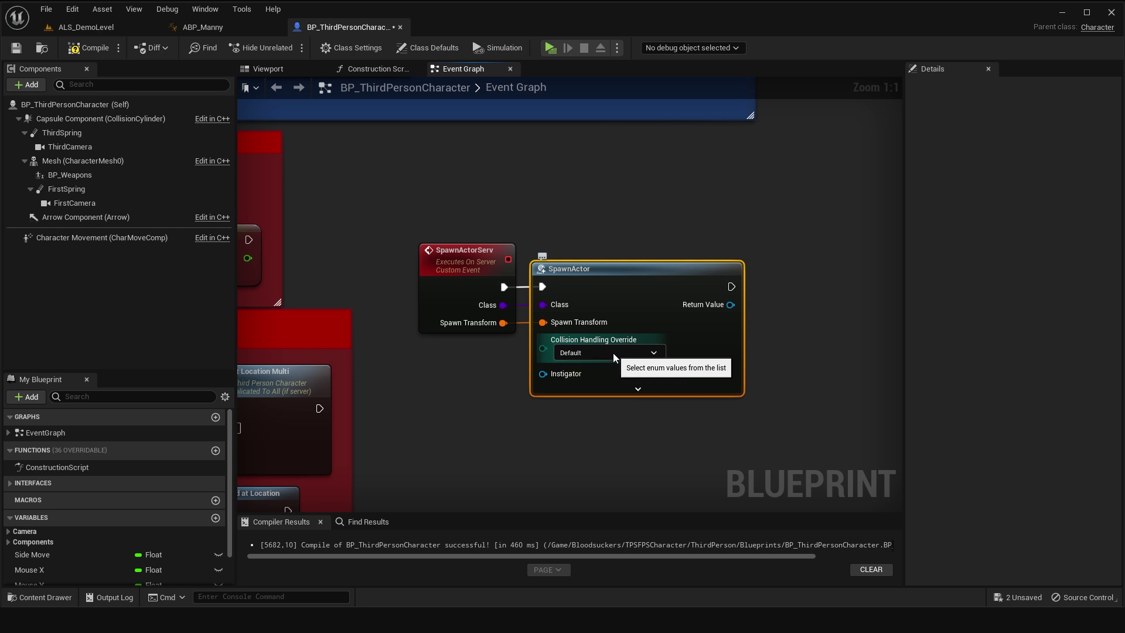
drag(543, 348, 442, 311)
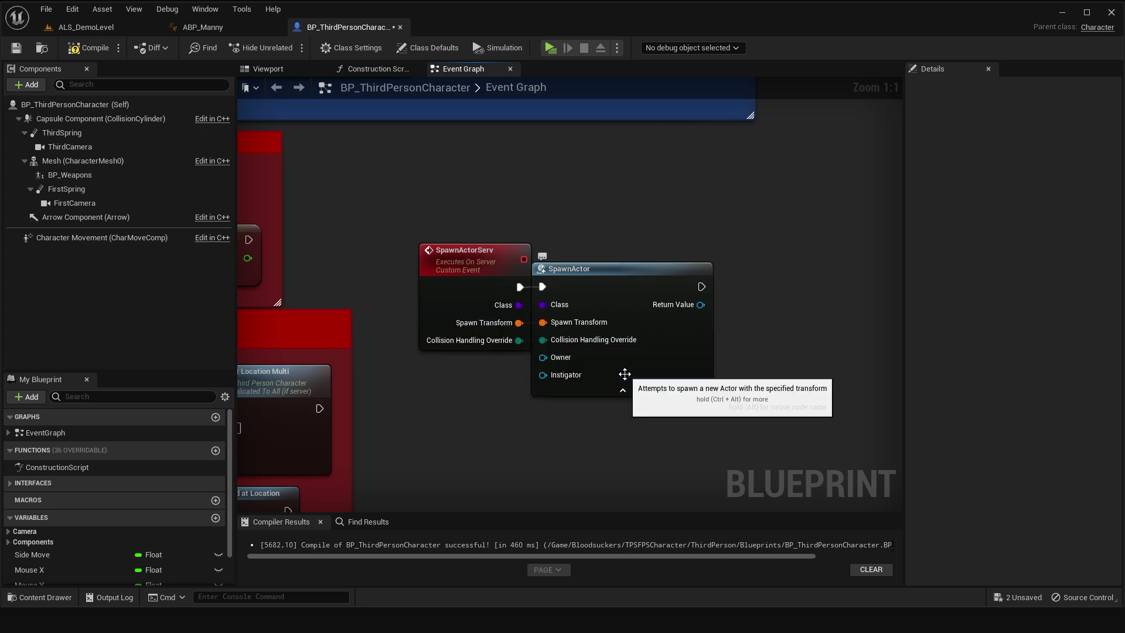
Enclose the event and SpawnActor node in a new comment.
click(620, 392)
drag(407, 391, 729, 215)
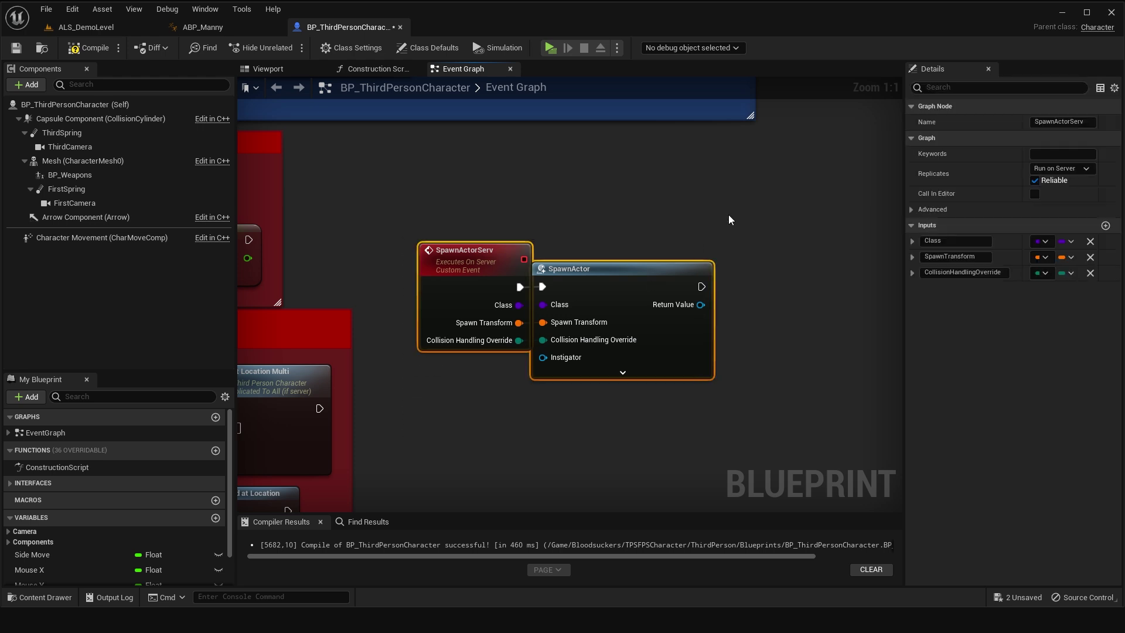
text(cC)
key(BackSpace)
key(BackSpace)
key(BackSpace)
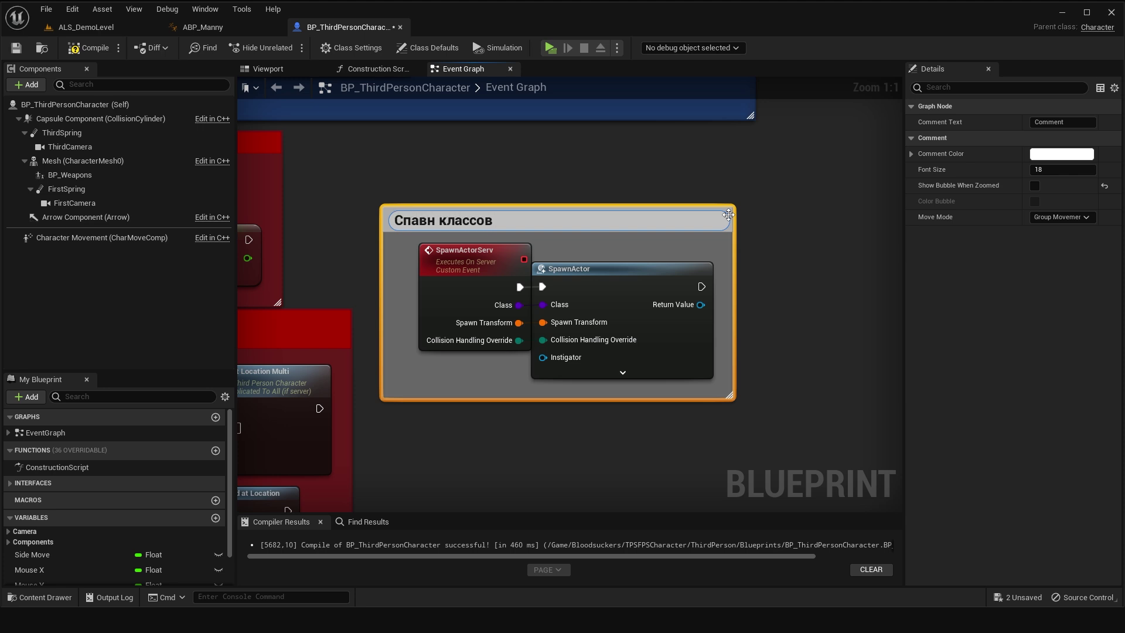
Color the Спавн классов comment red and save the Blueprint.
click(807, 216)
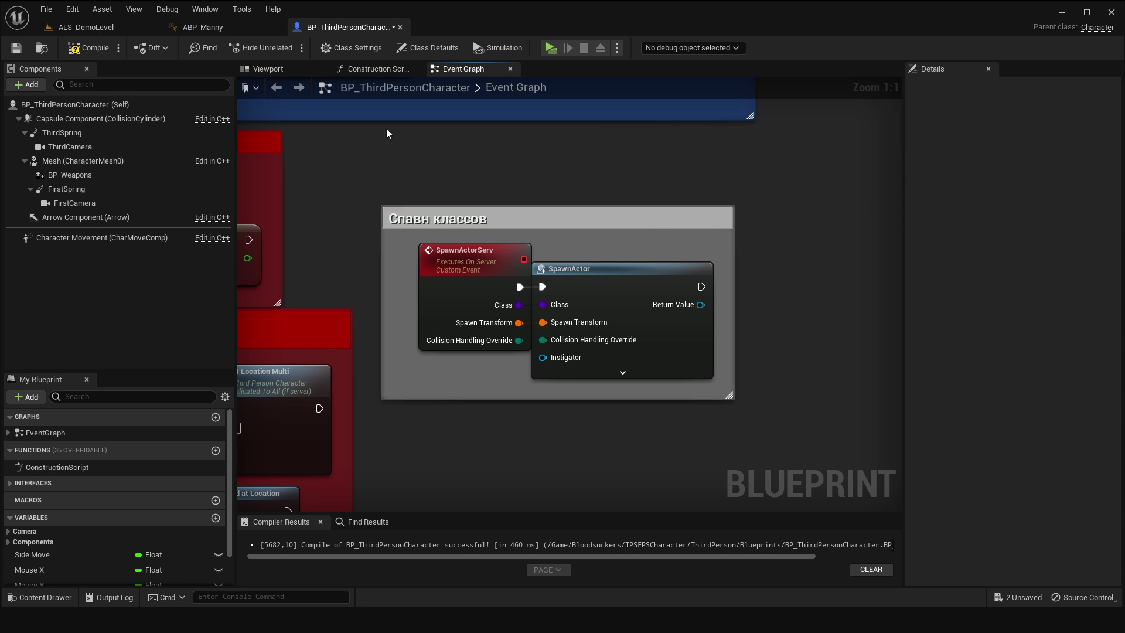
click(442, 212)
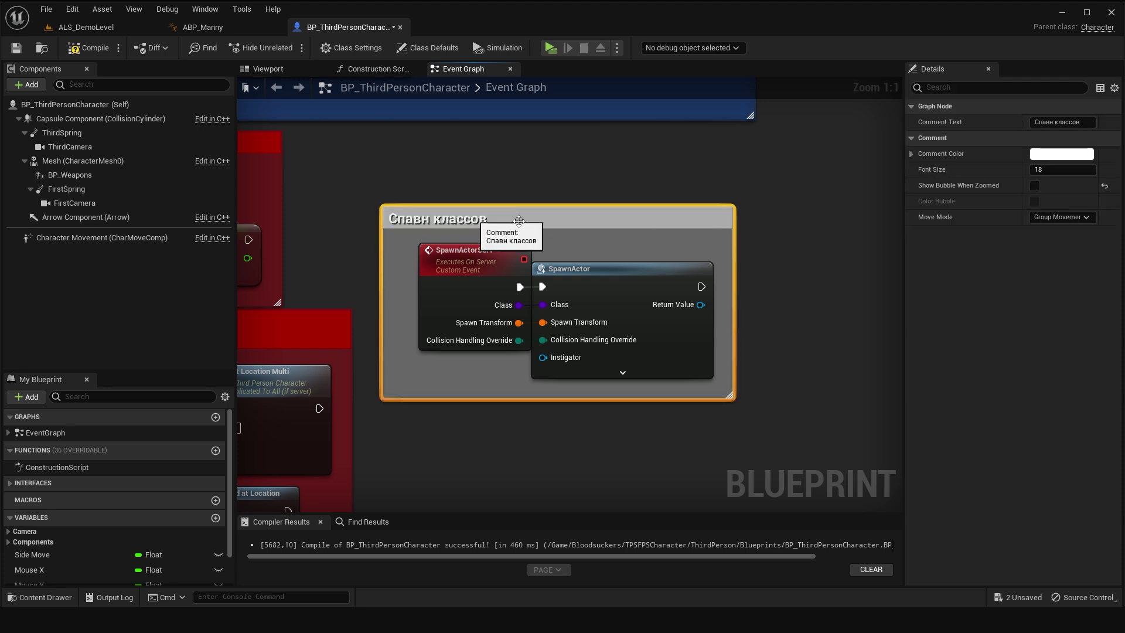
click(932, 138)
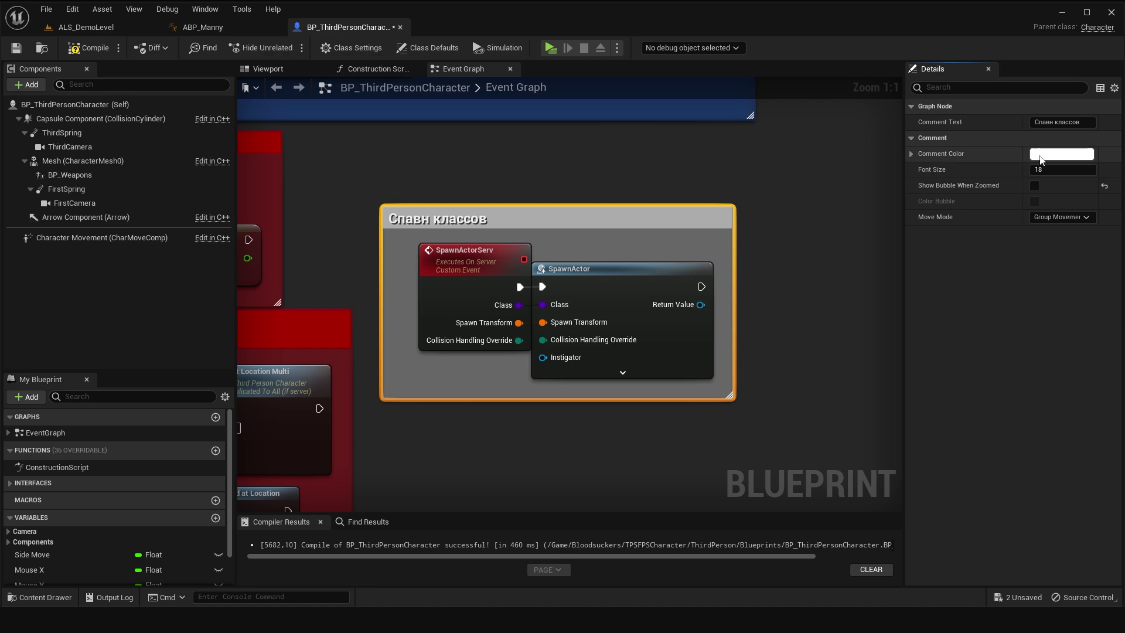
click(1062, 154)
click(952, 450)
click(830, 416)
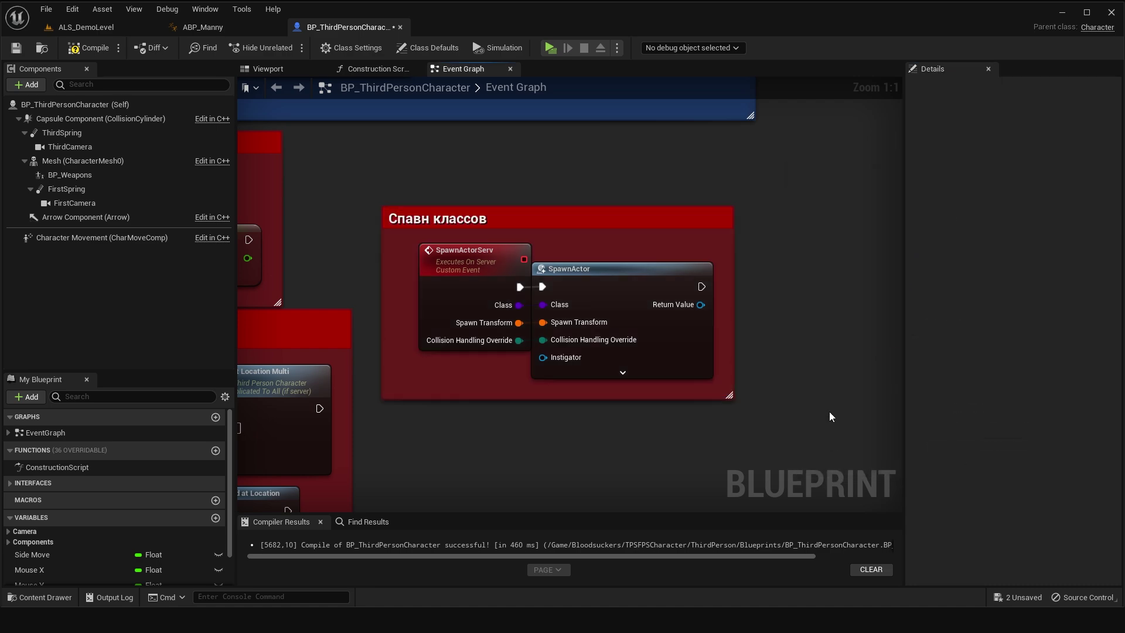
click(16, 48)
Move the Спавн классов group upward among the other groups and compile.
scroll(589, 410, down, 5)
scroll(588, 417, down, 3)
scroll(572, 377, up, 5)
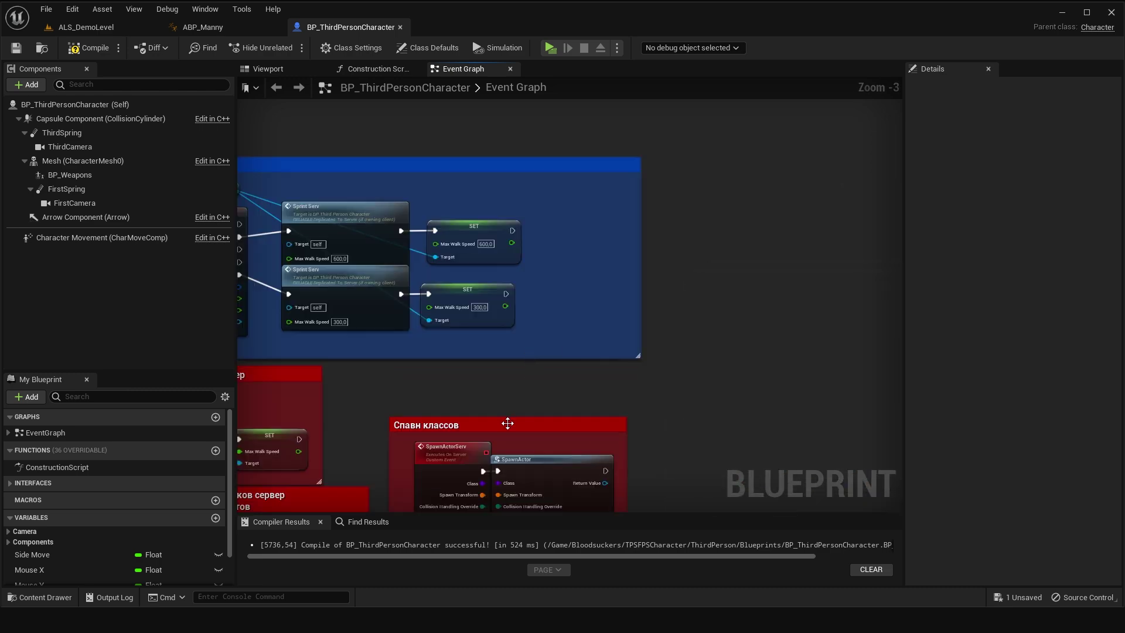
drag(507, 423, 496, 370)
mouse_move(358, 310)
right_down()
mouse_move(587, 317)
mouse_move(587, 117)
right_up()
scroll(557, 308, down, 3)
right_drag(581, 335, 596, 119)
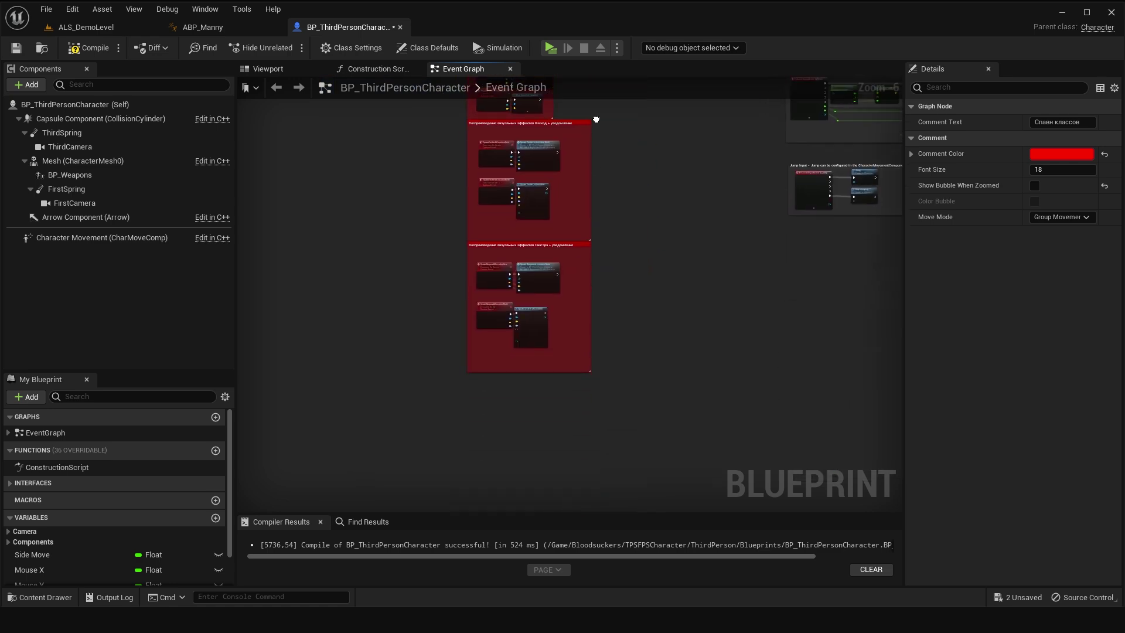
click(87, 47)
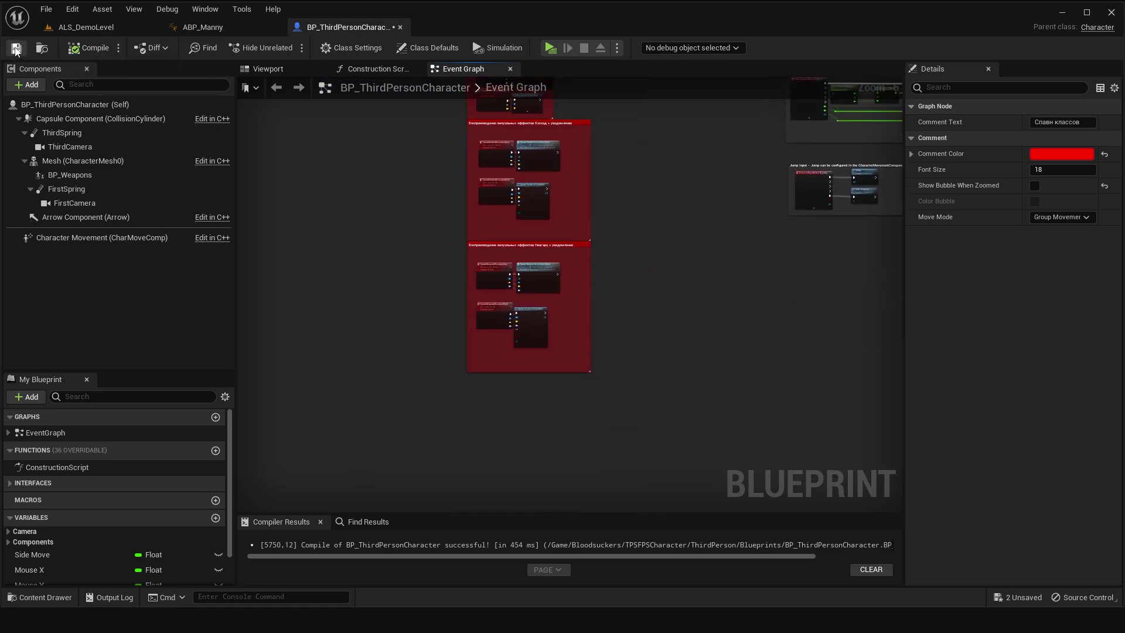
scroll(568, 287, up, 5)
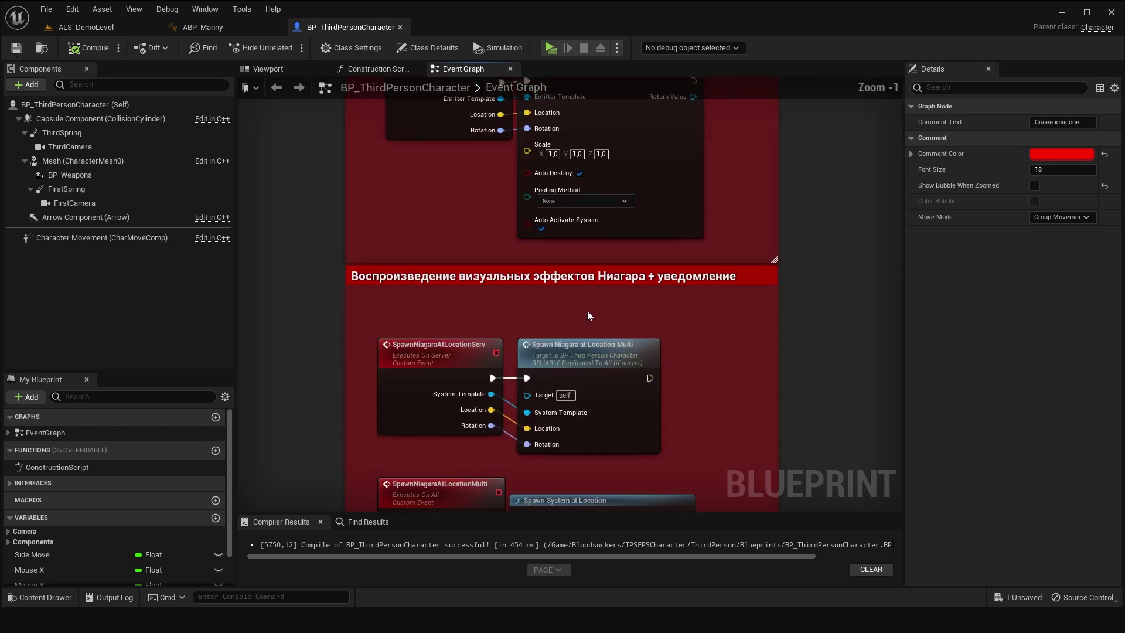
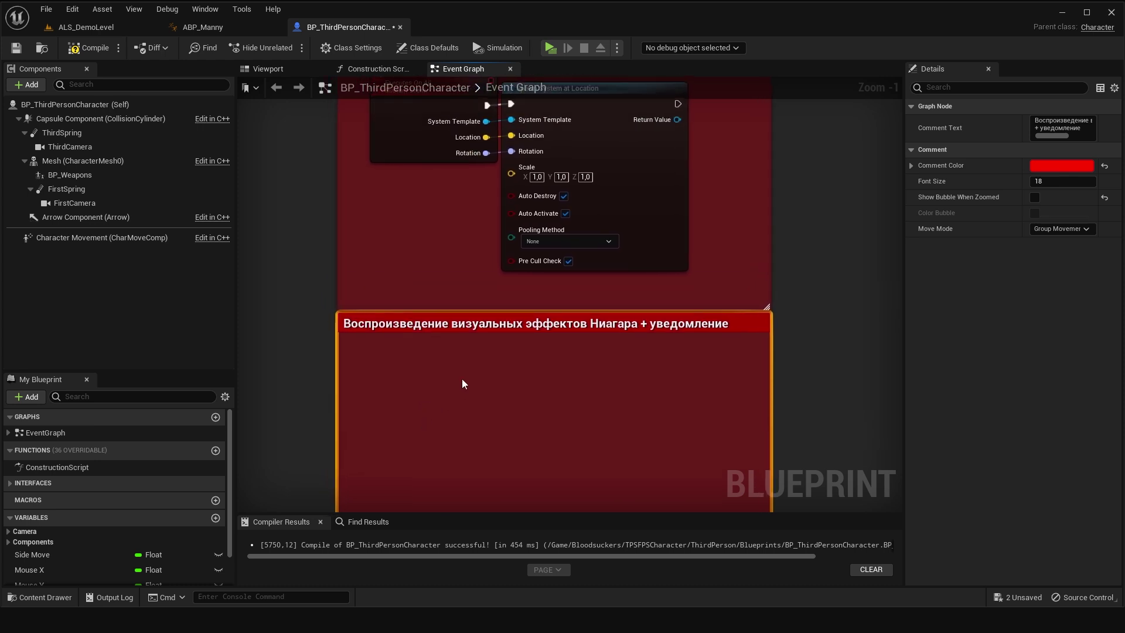
Retitle the lower comment 'Спавн материлов Decal + уведомление' and recompile the blueprint.
double_click(446, 335)
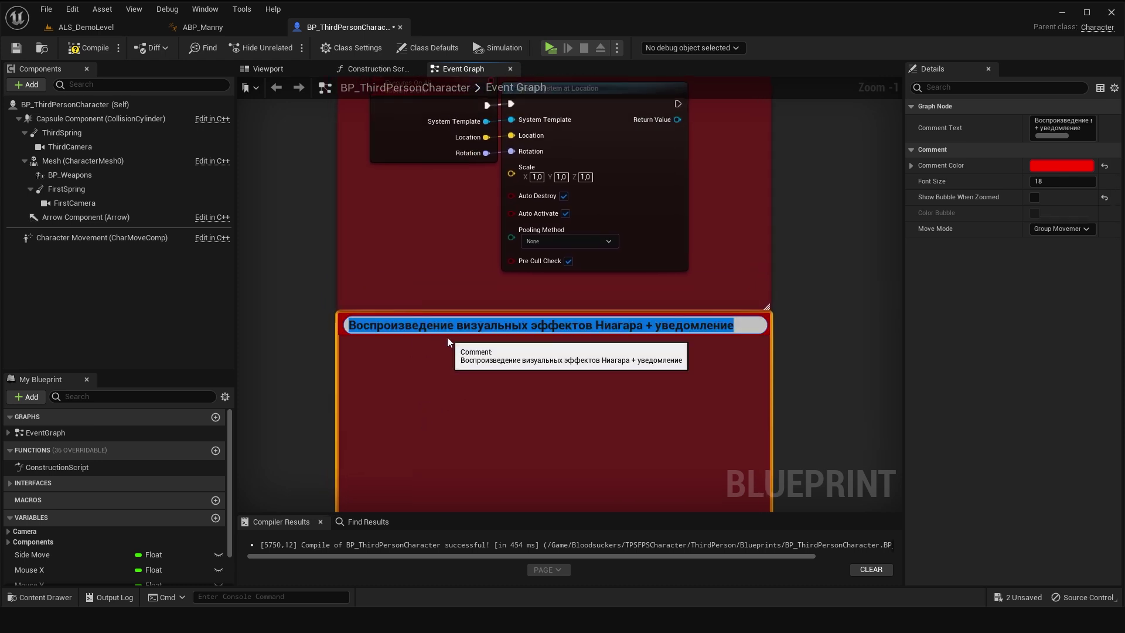
text(Спавн матери)
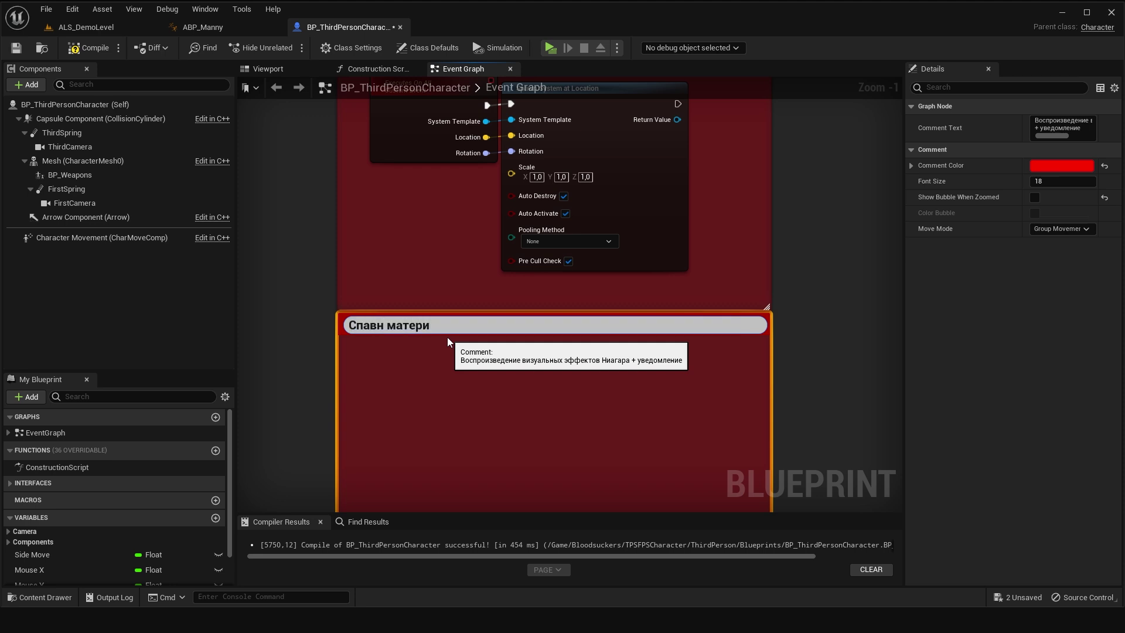
text(лов Decal + уведомление)
key(Return)
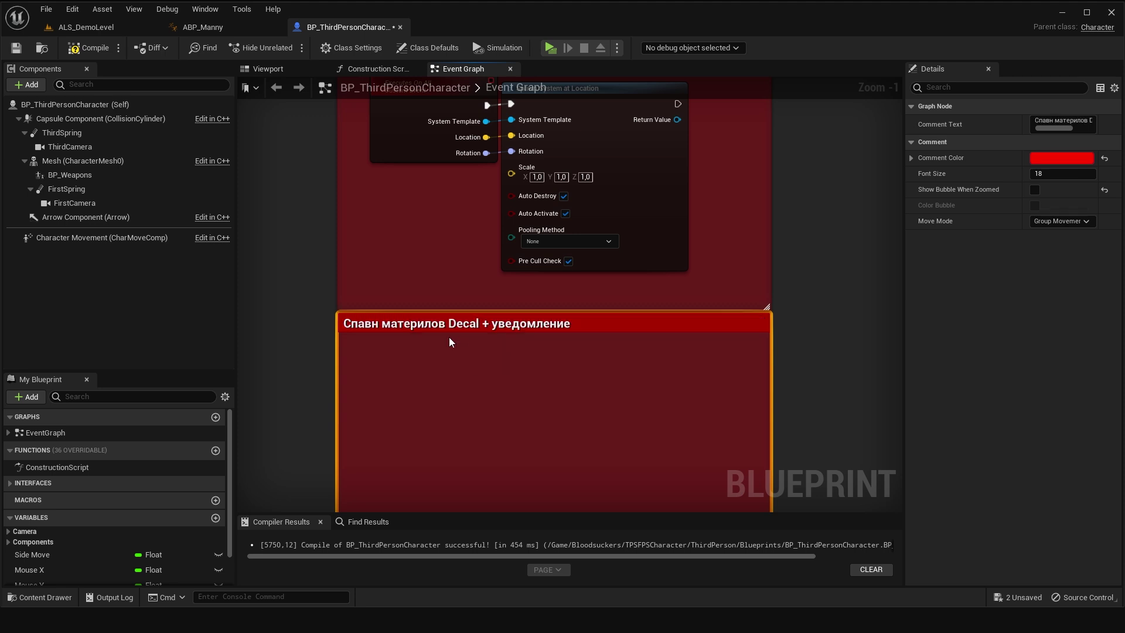
click(88, 48)
right_drag(557, 394, 550, 272)
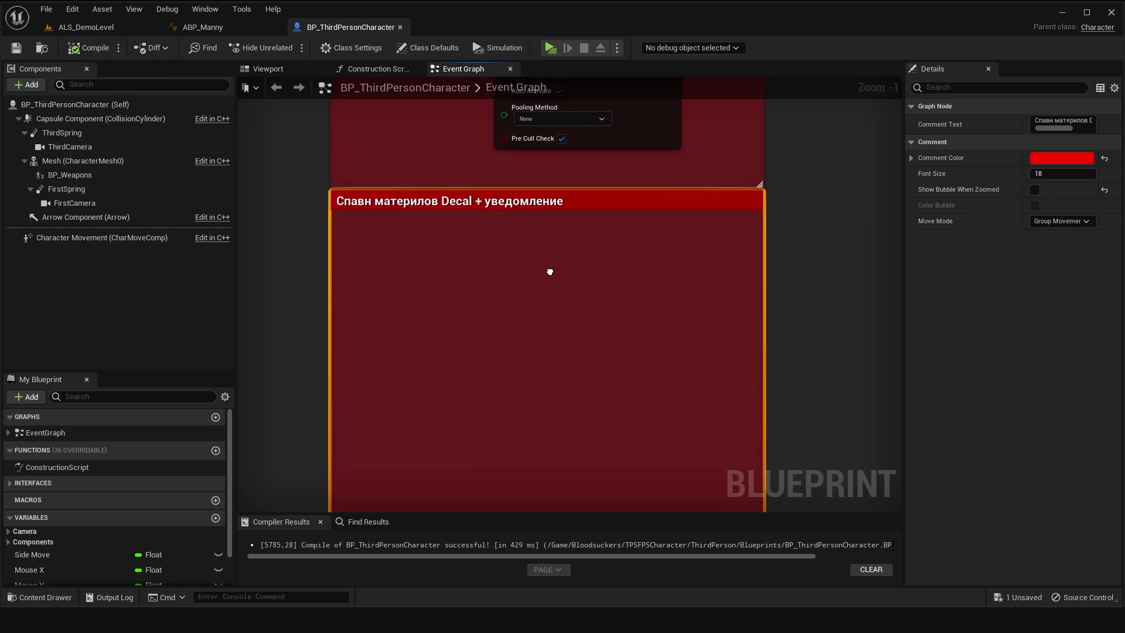
Add a reliable Run on Server custom event named SpawnDecalAtLocationServ inside the comment.
click(427, 269)
right_click(425, 268)
key(Escape)
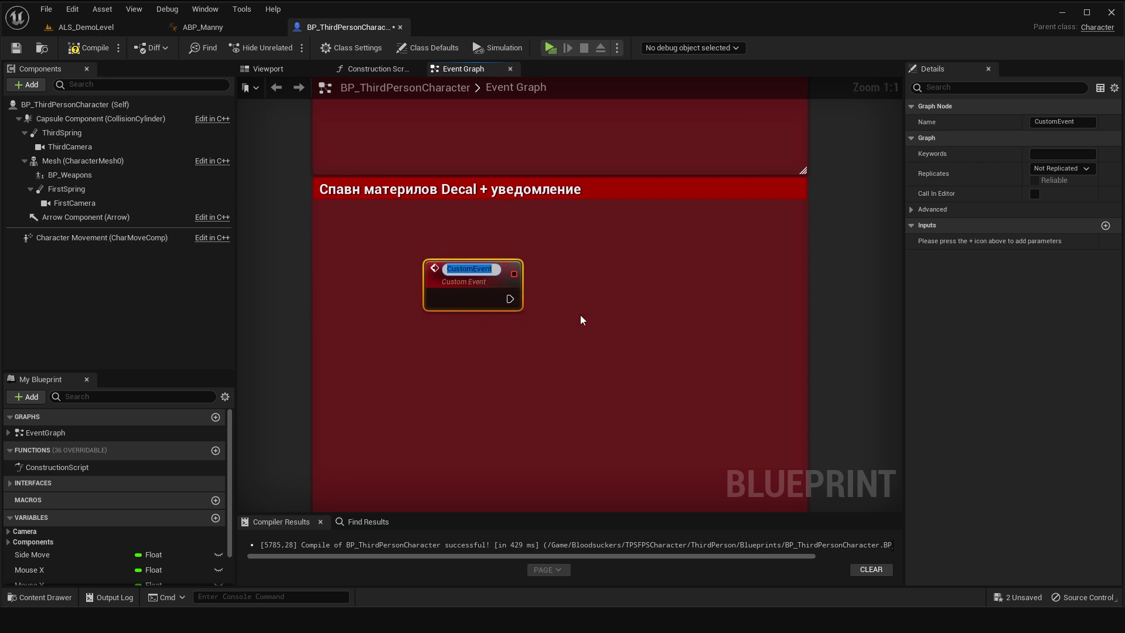
text(SpawnDecalAtLocationServ)
key(Return)
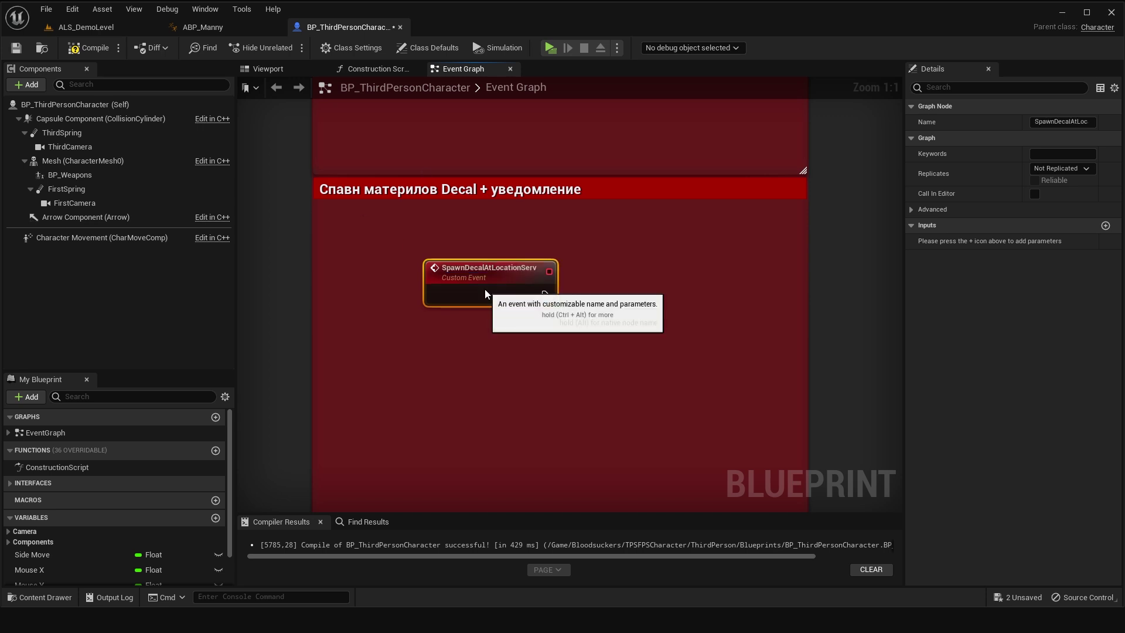
click(1040, 169)
click(1053, 188)
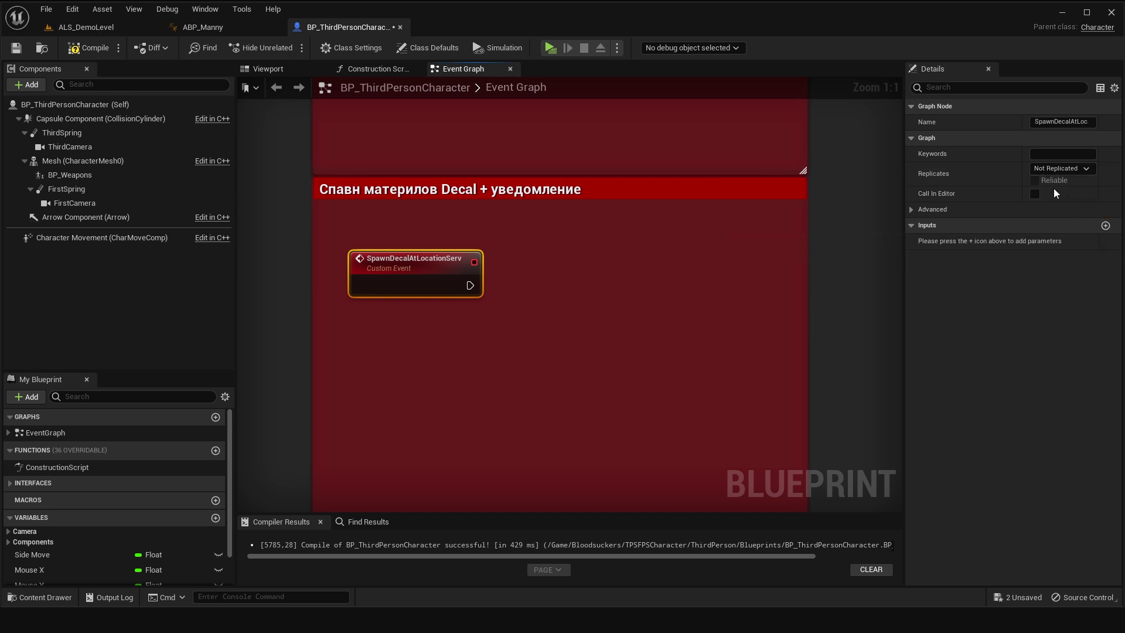
click(1052, 180)
click(87, 48)
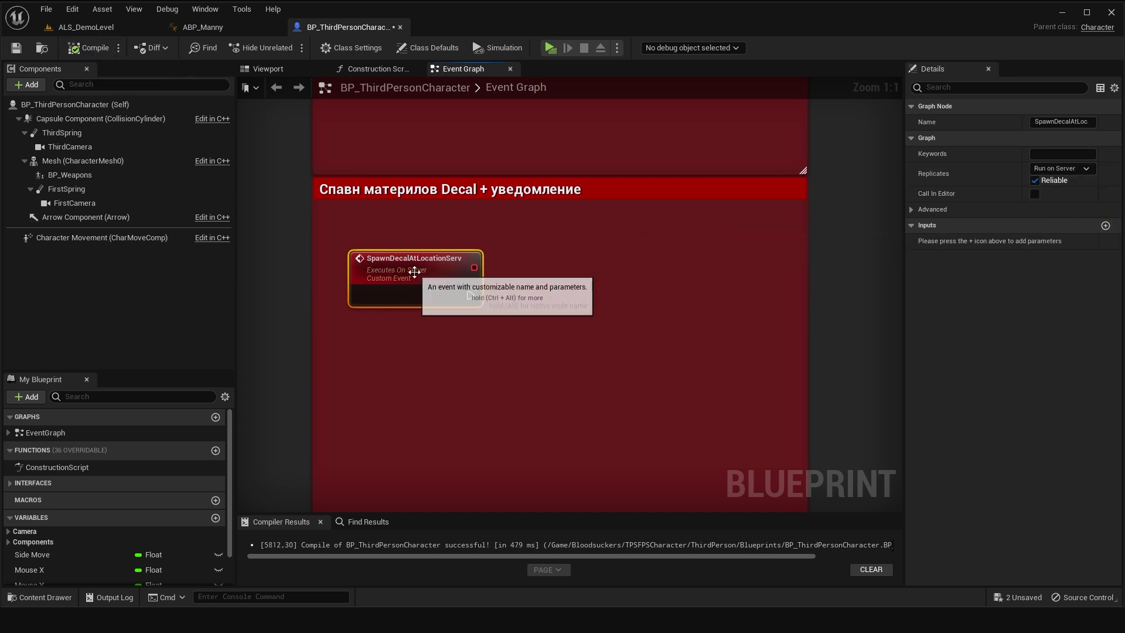
Duplicate it as SpawnDecalAtLocationMulti, set it to Multicast, and recompile.
key(ctrl+c)
key(ctrl+v)
key(F2)
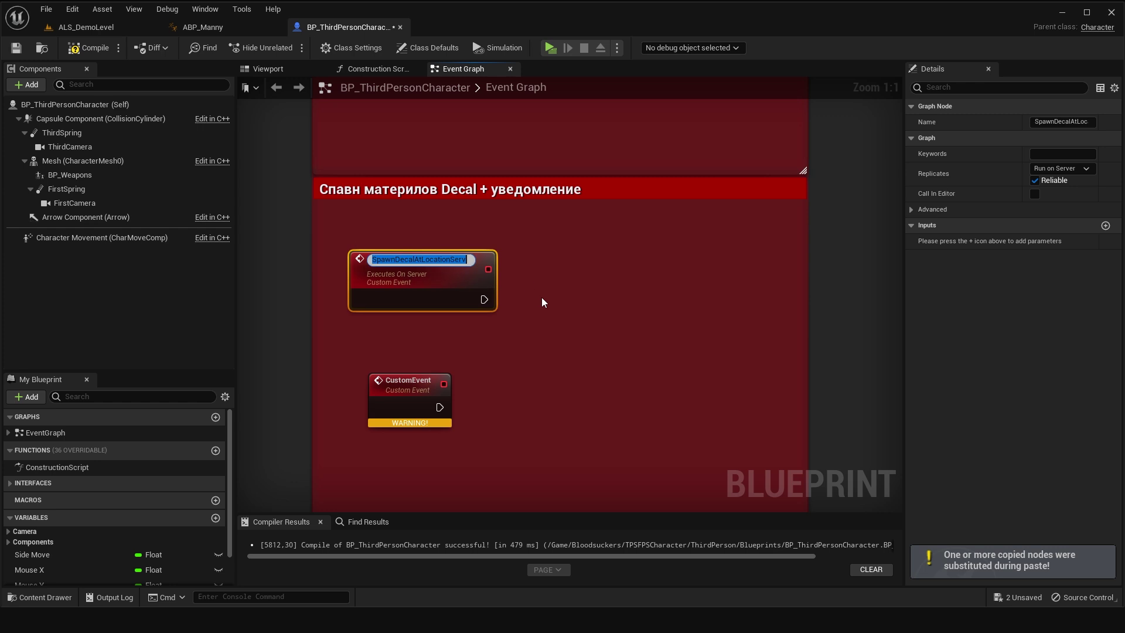
click(410, 384)
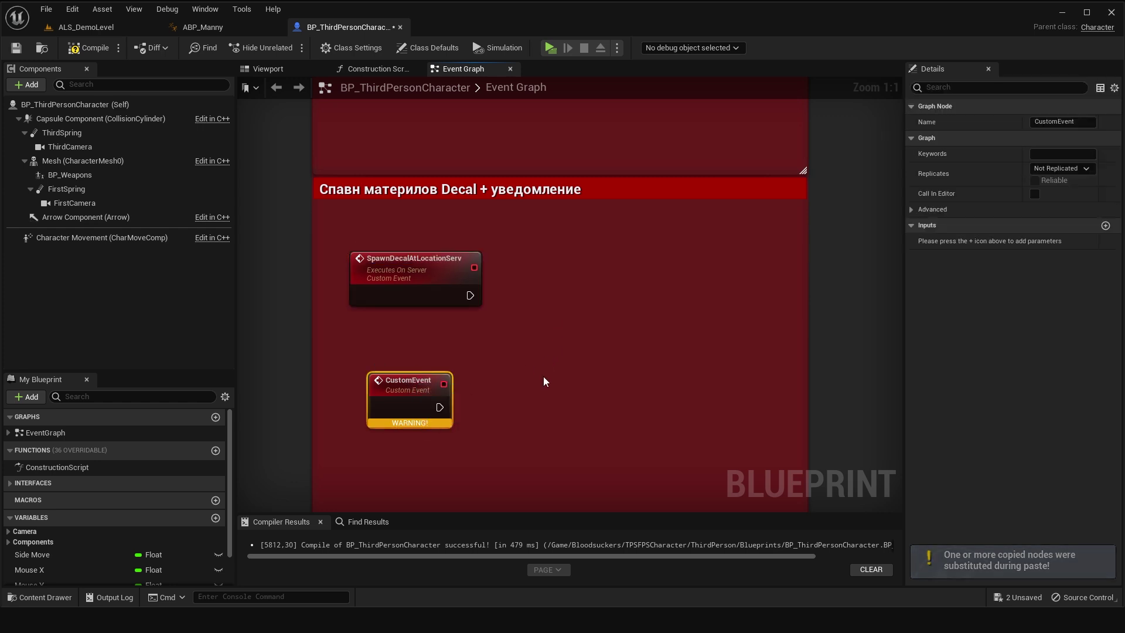
key(F2)
key(ctrl+v)
key(shift+Left)
key(shift+Left)
key(shift+Left)
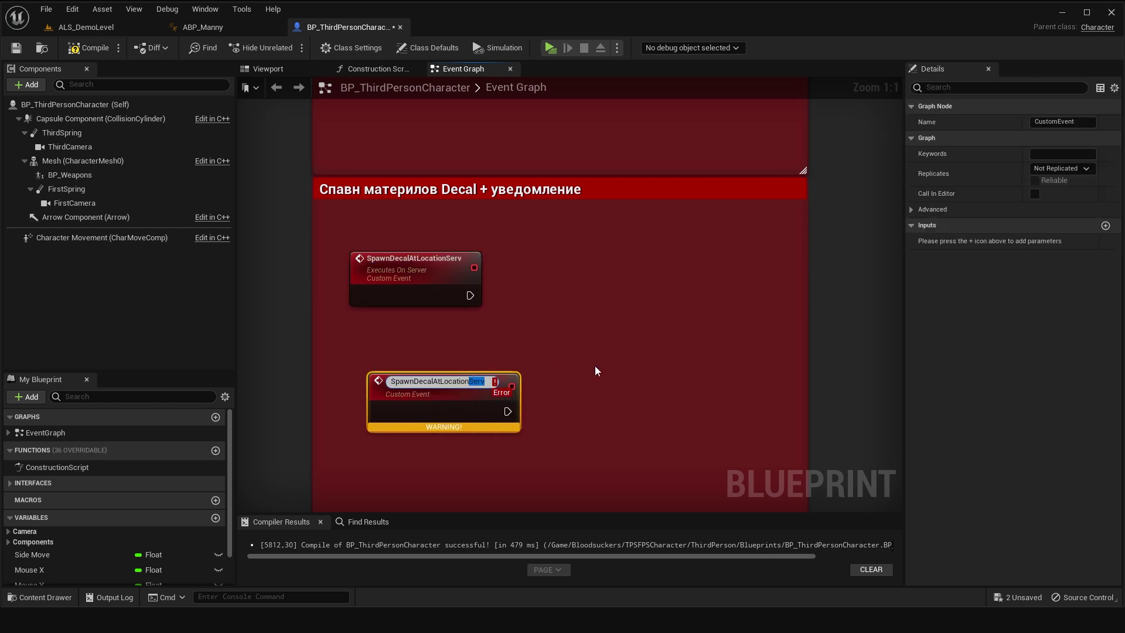
text(Multi)
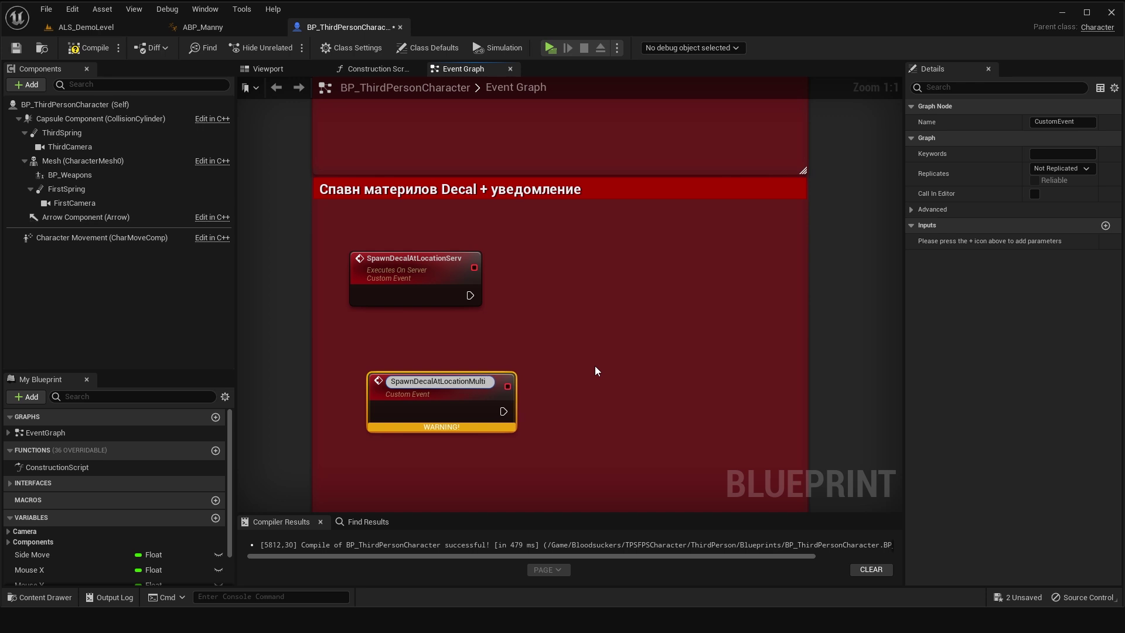
key(Return)
click(1061, 169)
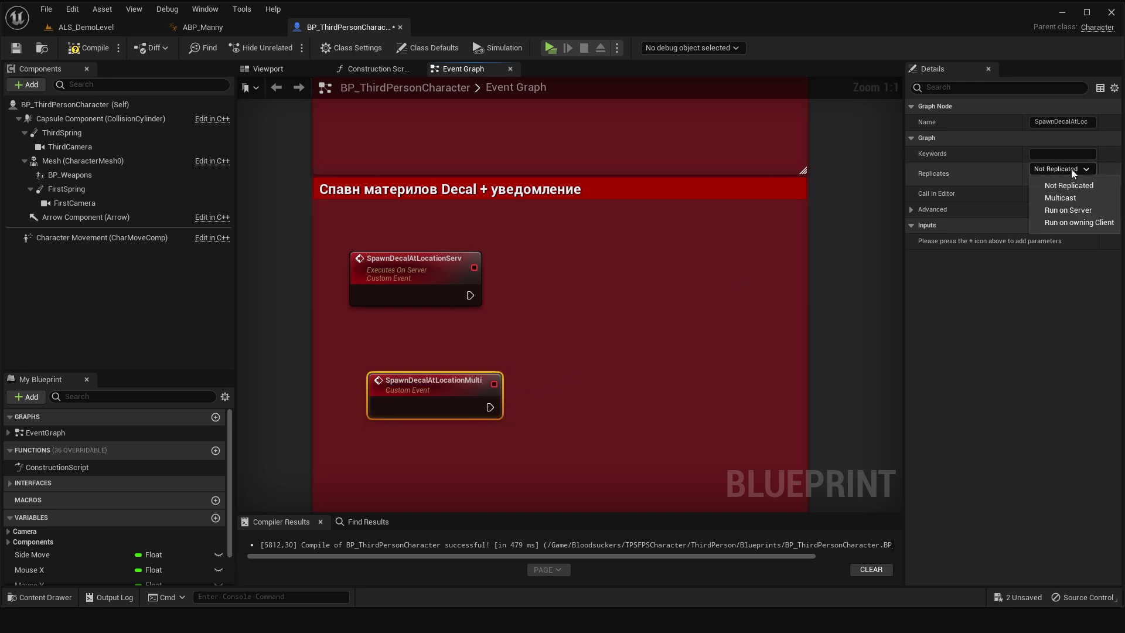
click(1064, 199)
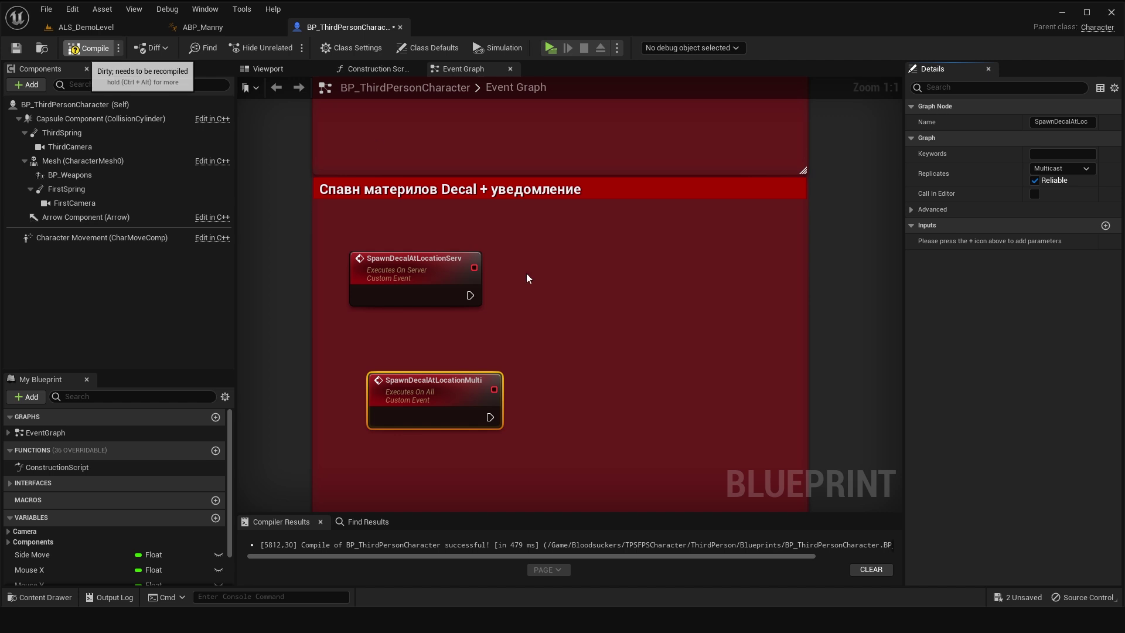
key(F7)
right_drag(598, 357, 598, 270)
Connect a Spawn Decal at Location node to the SpawnDecalAtLocationMulti event.
right_drag(585, 399, 540, 294)
drag(450, 259, 517, 259)
text(spqn d)
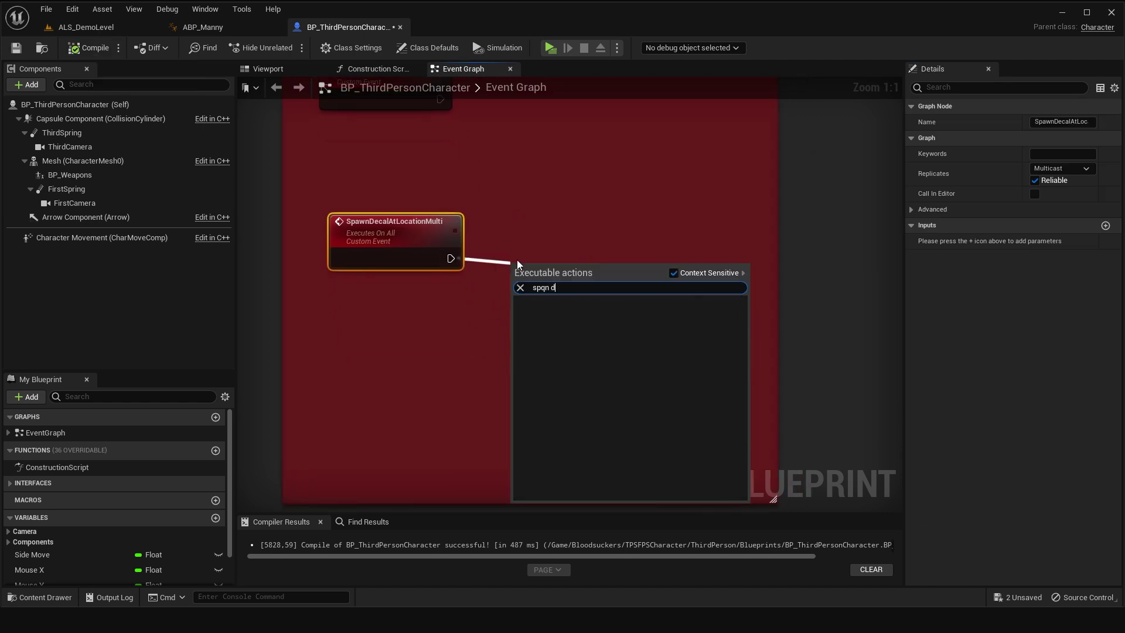
key(BackSpace)
key(BackSpace)
key(BackSpace)
text(awn decal at)
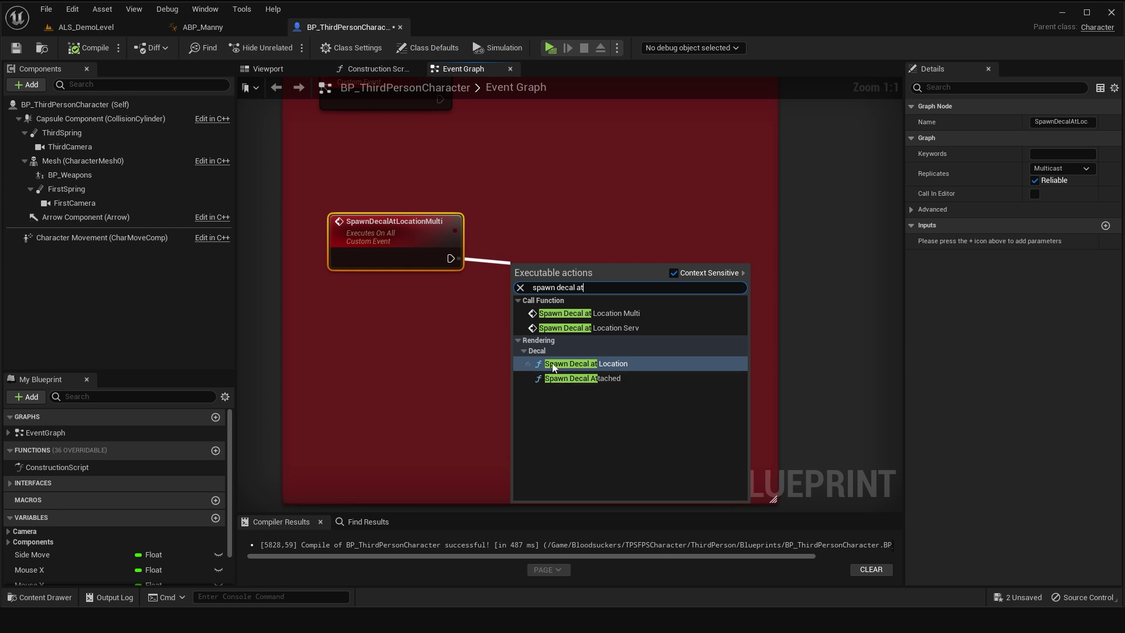
click(553, 366)
drag(592, 285, 561, 256)
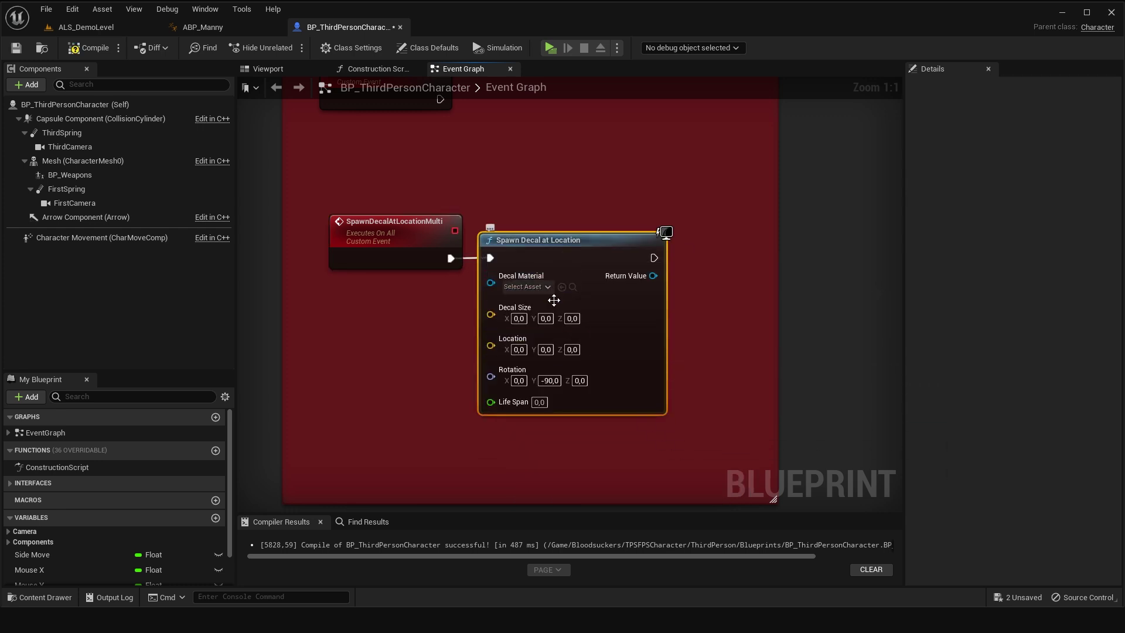
right_drag(554, 301, 560, 309)
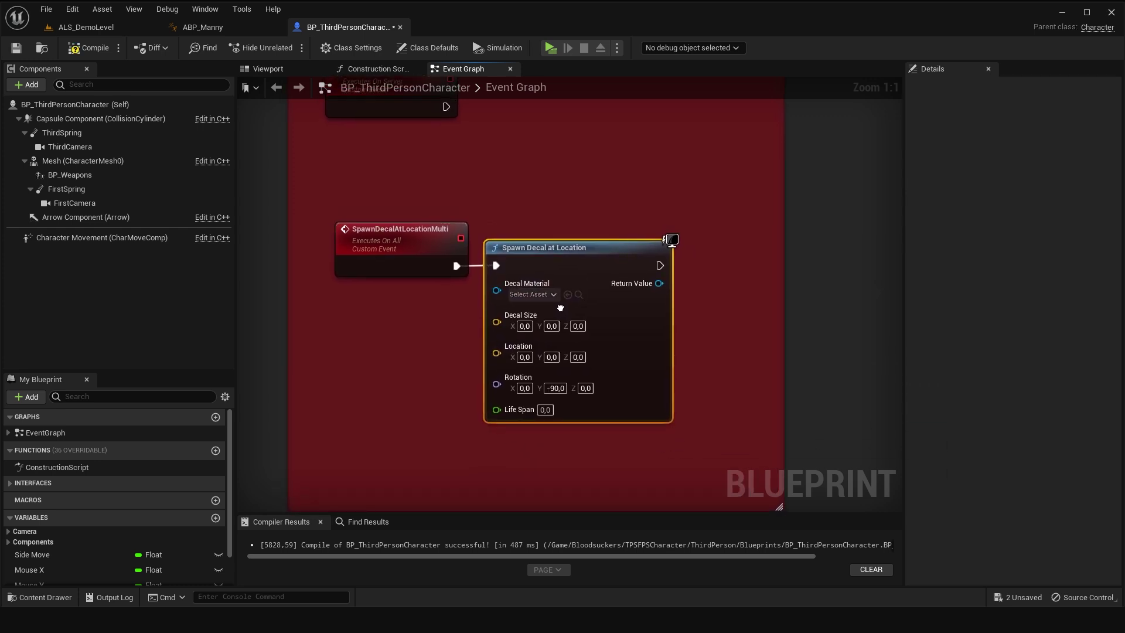
Expose Decal Material, Decal Size, Location, Rotation and Life Span as Multi event inputs.
right_drag(560, 308, 575, 287)
drag(510, 269, 419, 257)
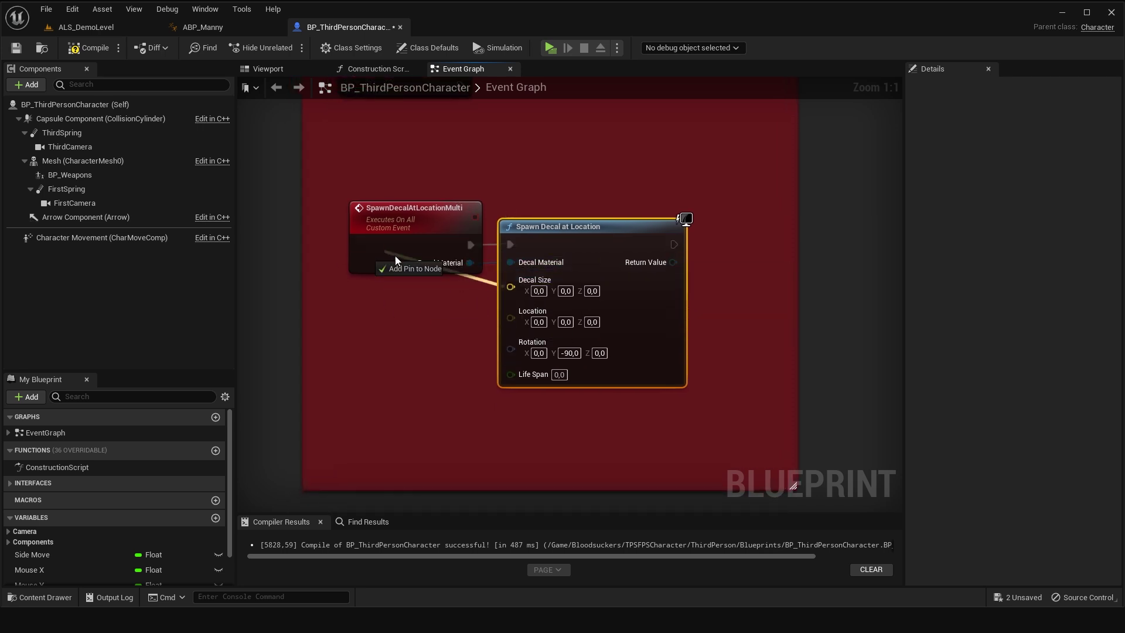
drag(513, 298, 382, 272)
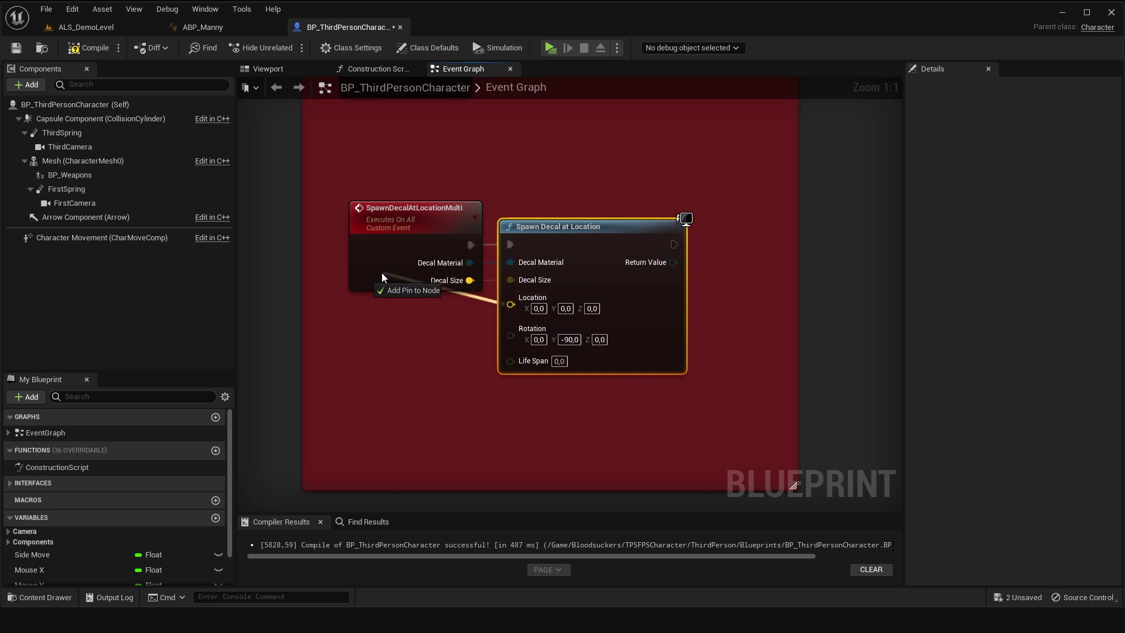
drag(511, 323, 472, 263)
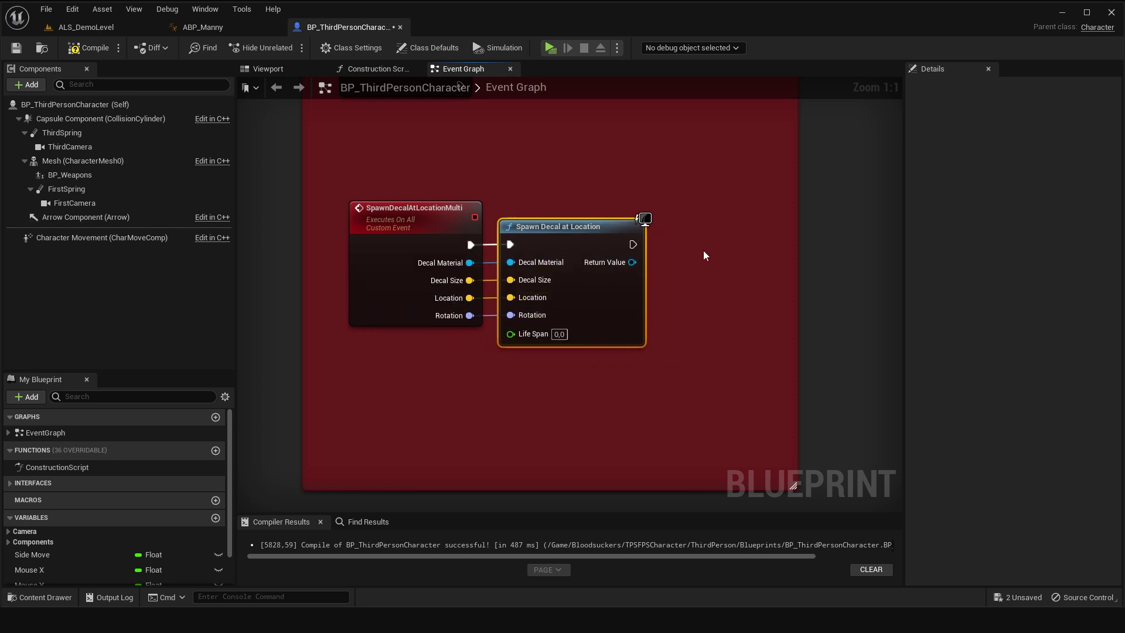
right_drag(695, 245, 741, 226)
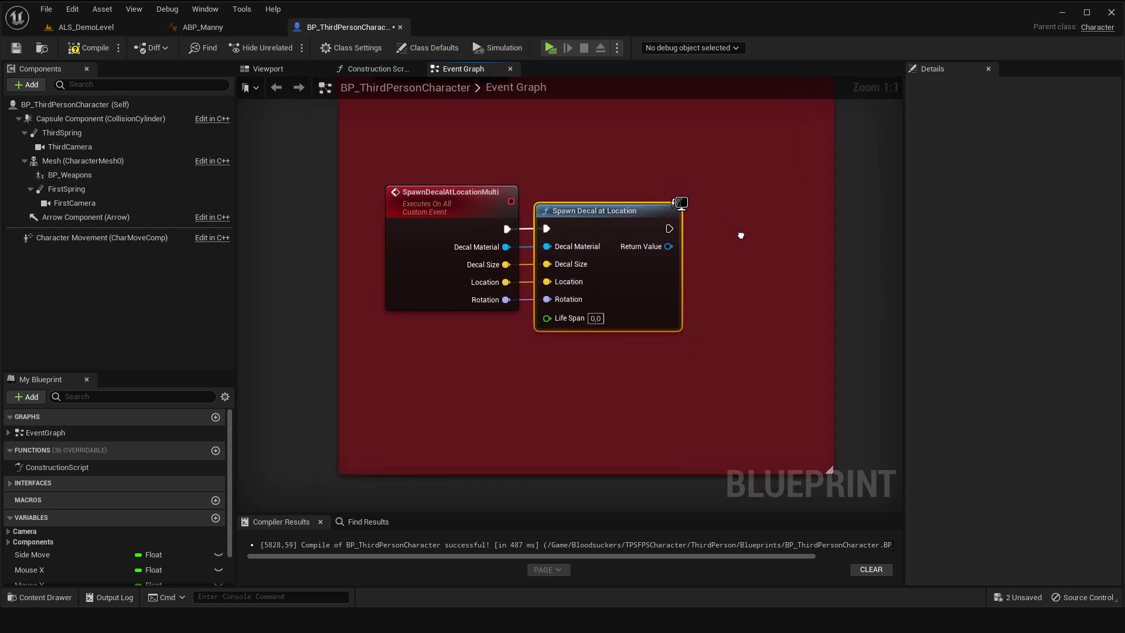
right_drag(741, 227, 713, 230)
drag(523, 303, 403, 252)
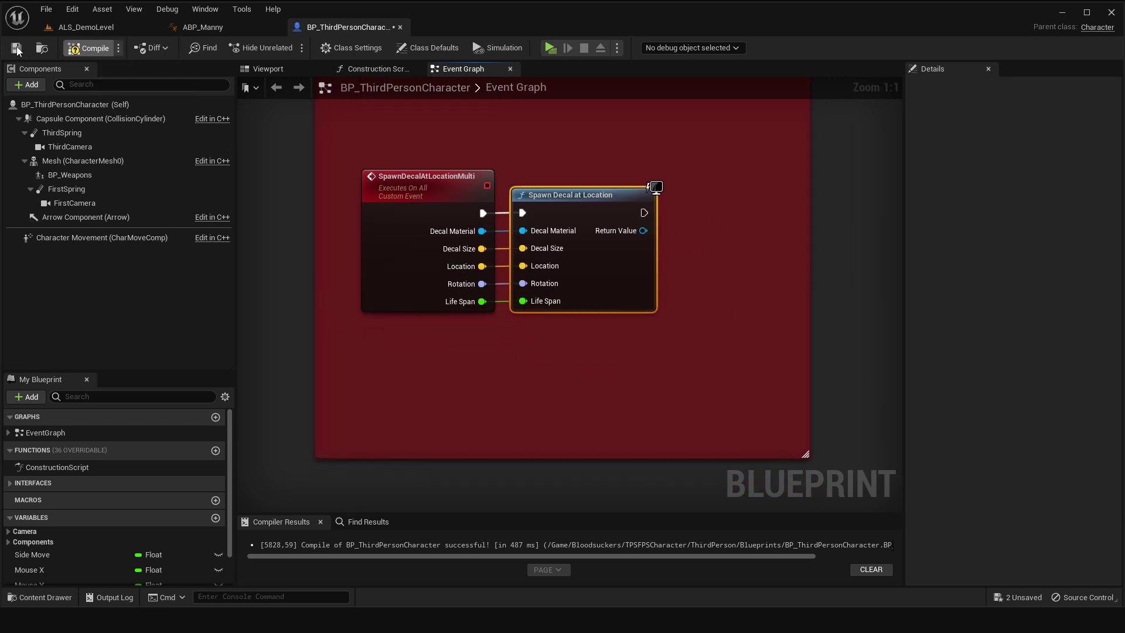
right_drag(445, 175, 478, 384)
drag(503, 262, 578, 258)
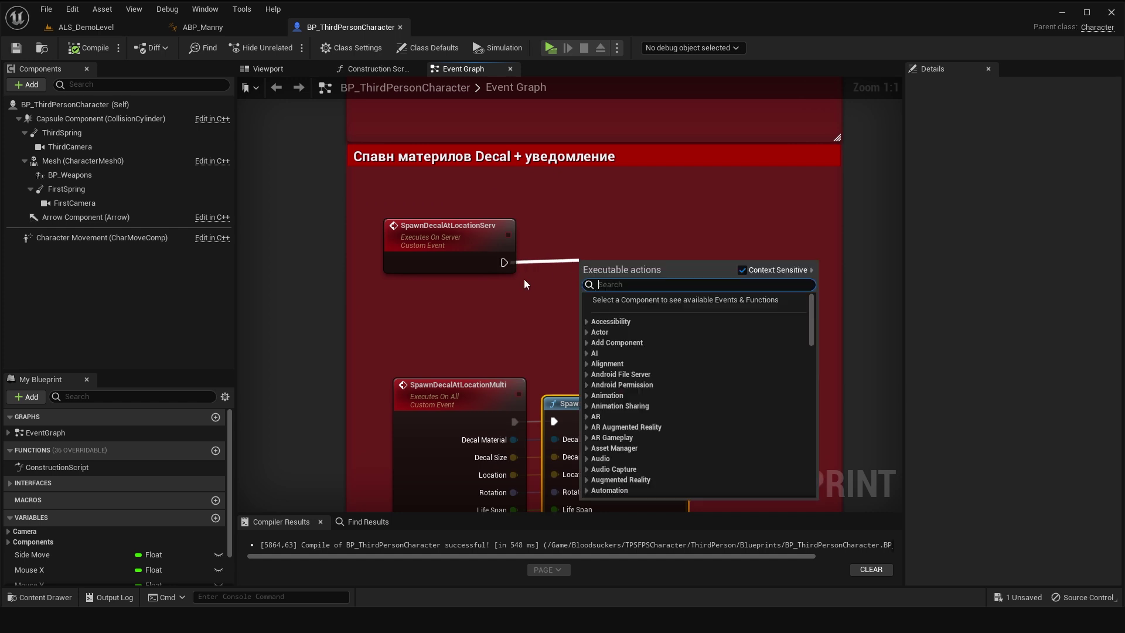
Have SpawnDecalAtLocationServ call Spawn Decal at Location Multi, passing all its decal inputs.
text(decal multi)
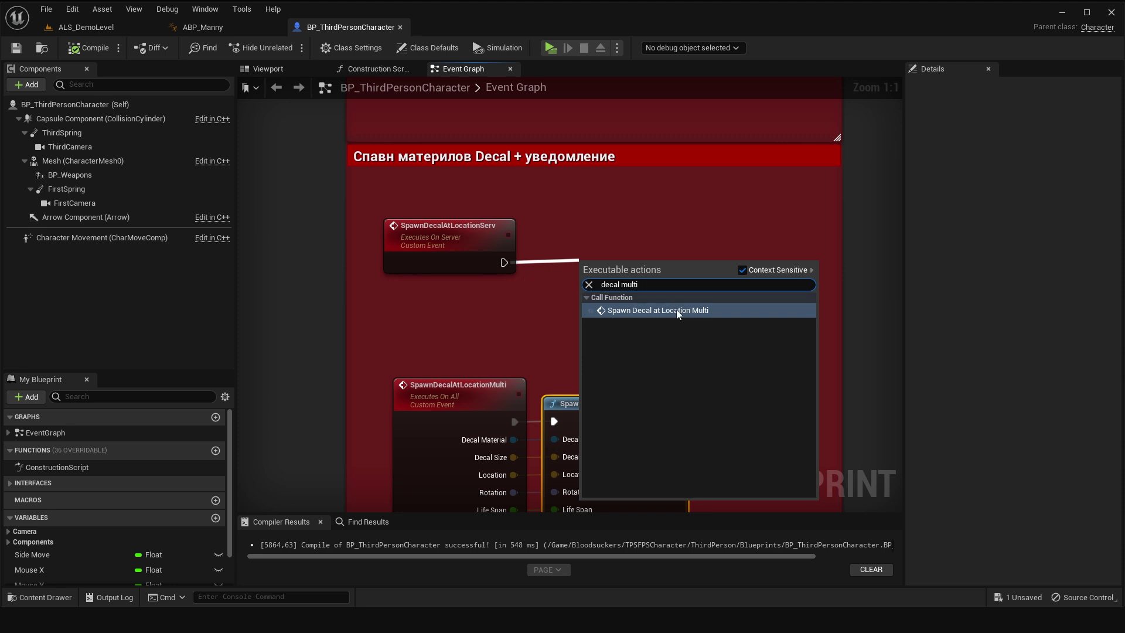
click(675, 310)
drag(465, 260, 473, 241)
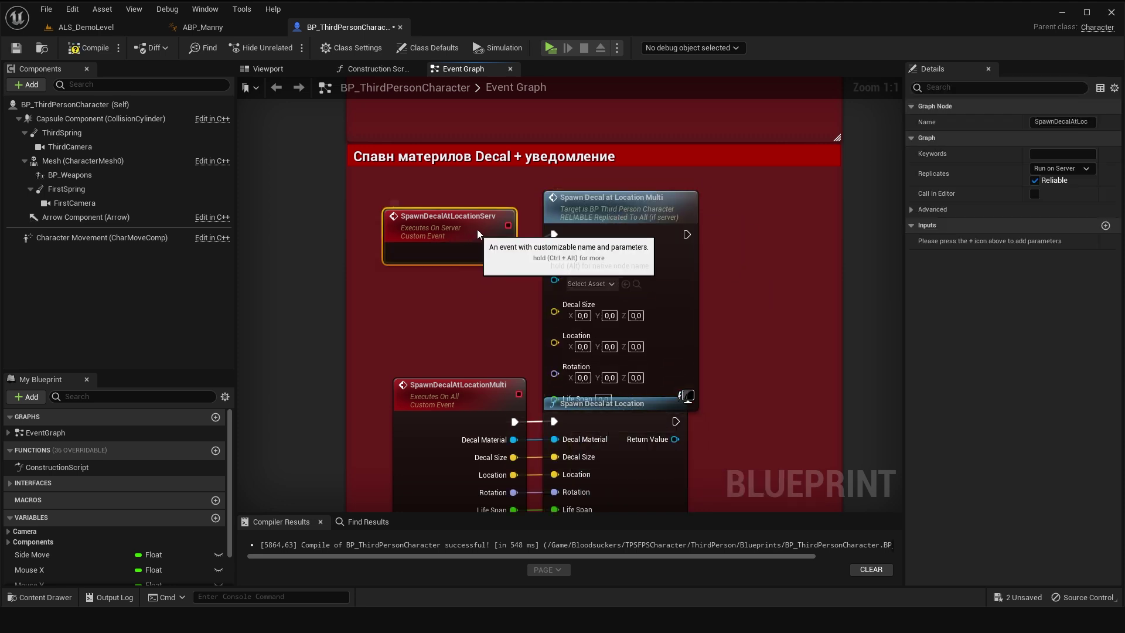
drag(554, 280, 482, 240)
drag(555, 291, 477, 269)
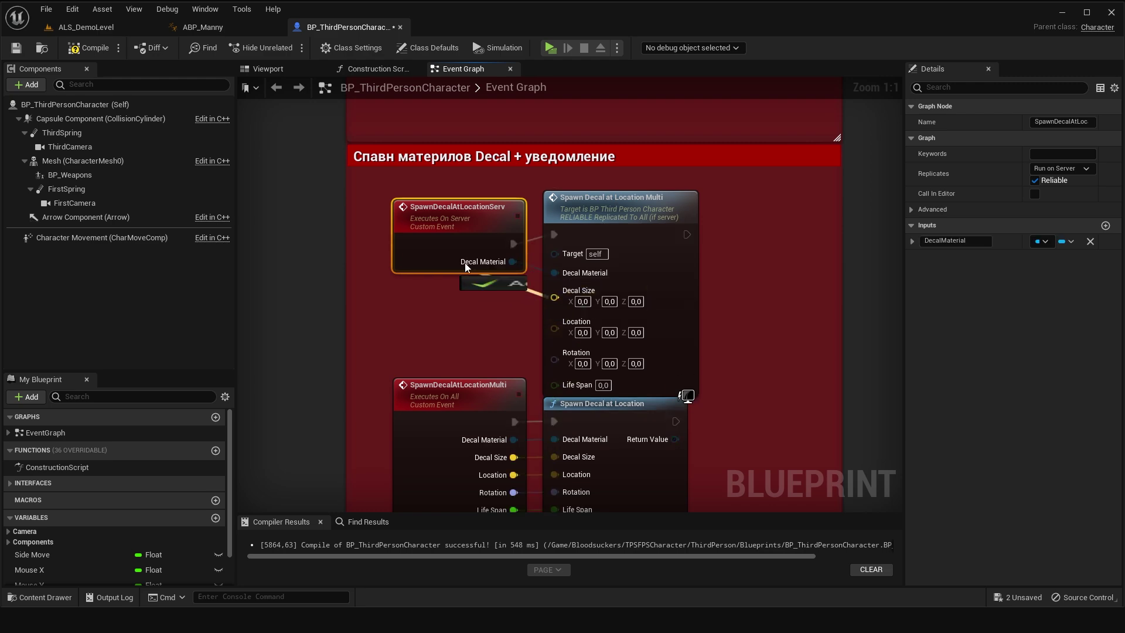
mouse_move(554, 315)
mouse_down()
mouse_move(534, 327)
mouse_move(480, 296)
mouse_move(481, 314)
mouse_up()
drag(554, 344, 468, 332)
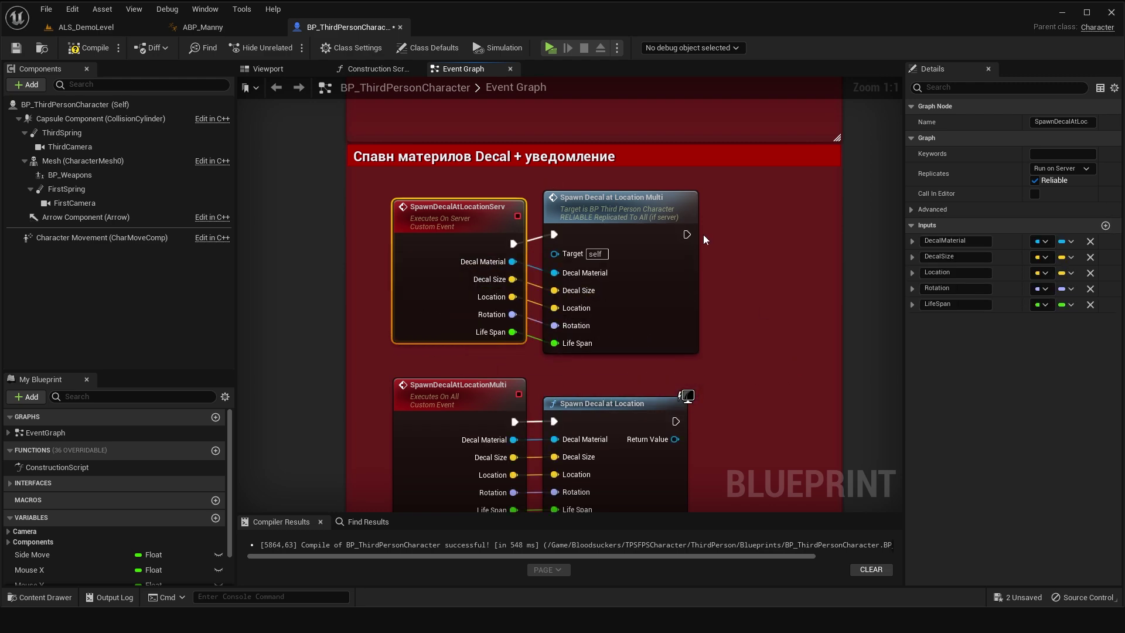
Save BP_ThirdPersonCharacter.
right_drag(767, 365, 672, 161)
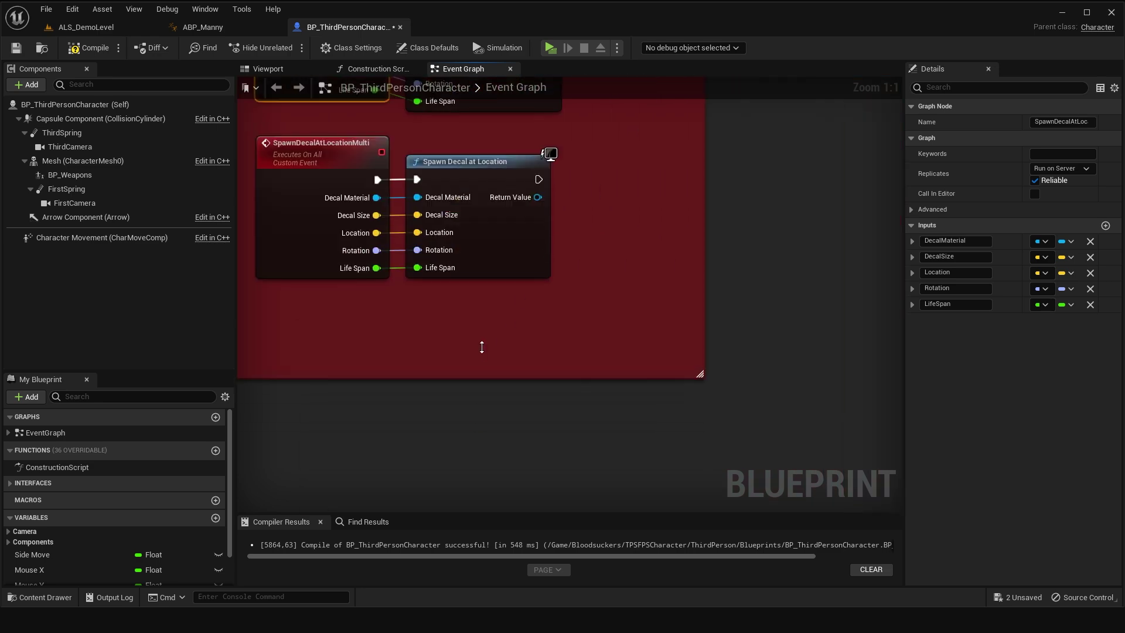
mouse_move(491, 287)
right_down()
mouse_move(708, 498)
mouse_move(642, 459)
right_up()
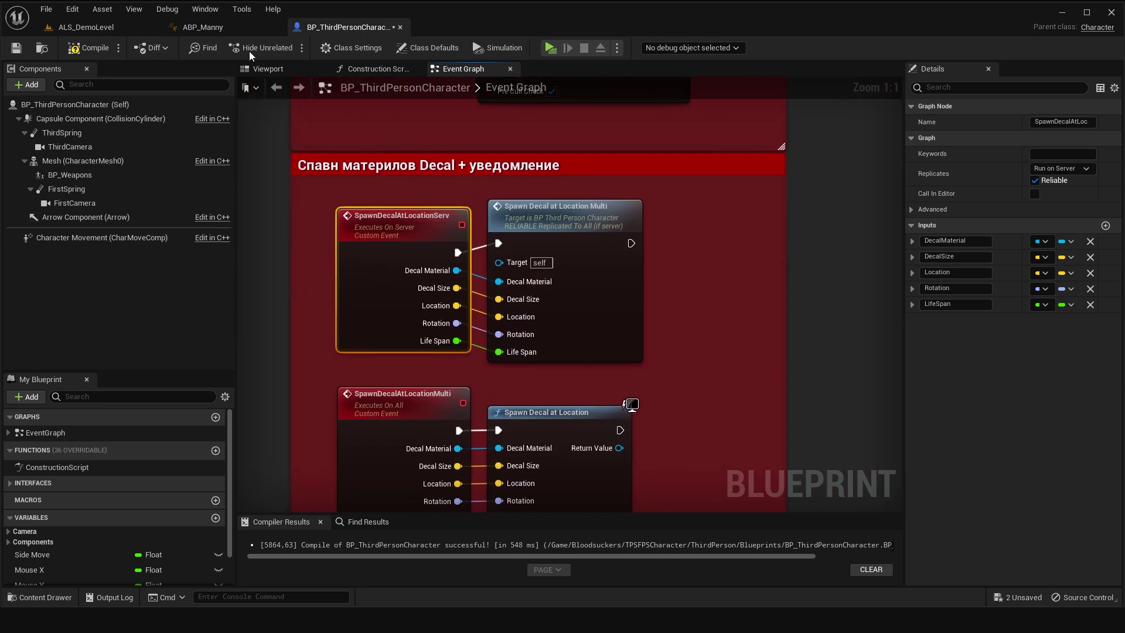
click(15, 48)
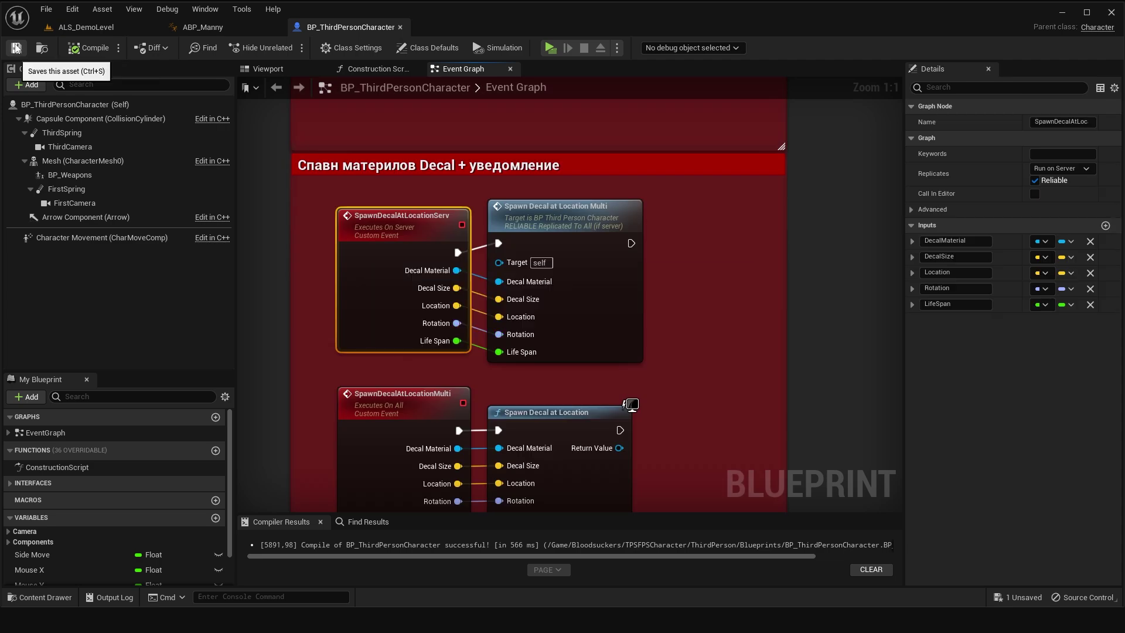
scroll(703, 357, down, 6)
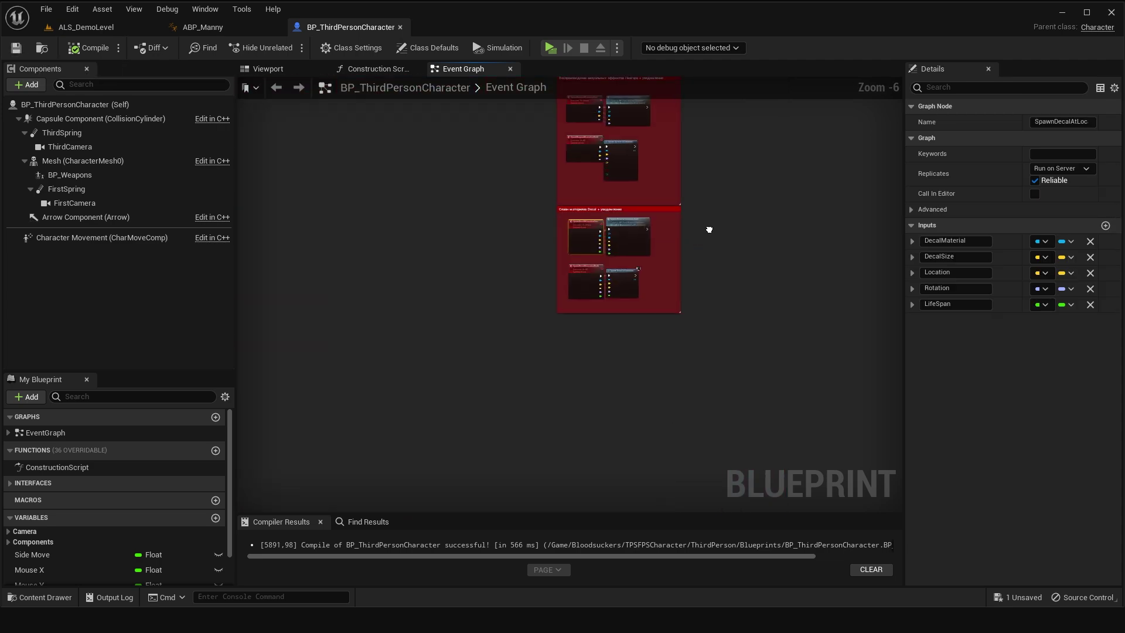
right_drag(725, 352, 703, 627)
scroll(681, 324, up, 4)
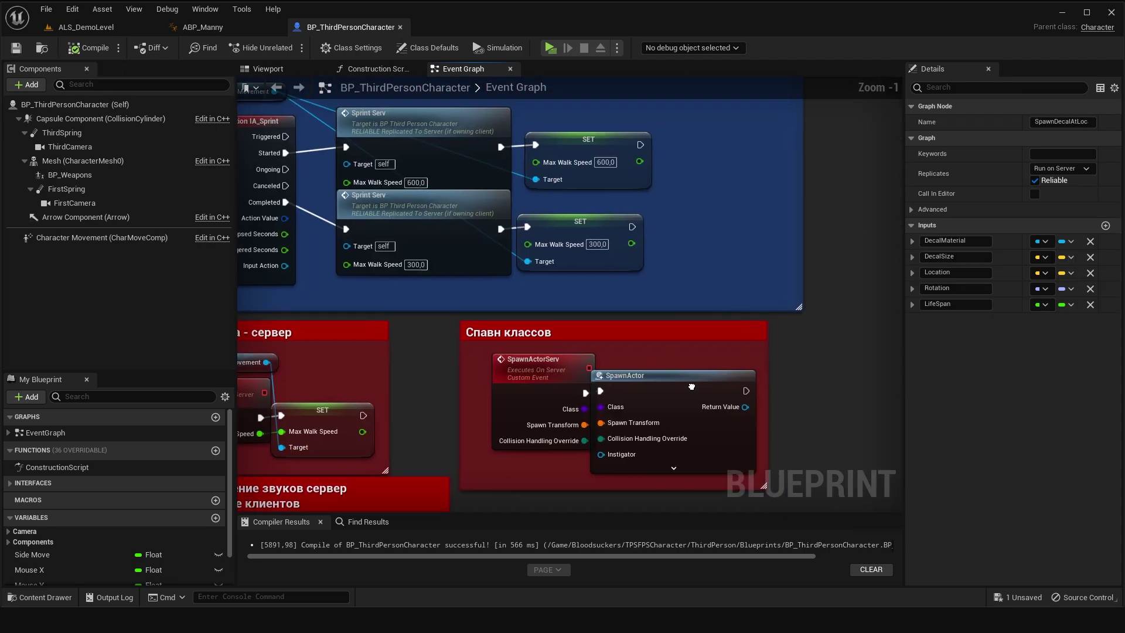
scroll(681, 324, down, 3)
scroll(680, 323, down, 2)
right_drag(676, 359, 646, 118)
mouse_move(600, 181)
right_down()
mouse_move(315, 374)
mouse_move(294, 377)
right_up()
scroll(696, 328, up, 7)
right_drag(607, 367, 751, 226)
scroll(589, 282, down, 9)
right_drag(589, 282, 733, 88)
scroll(607, 306, up, 4)
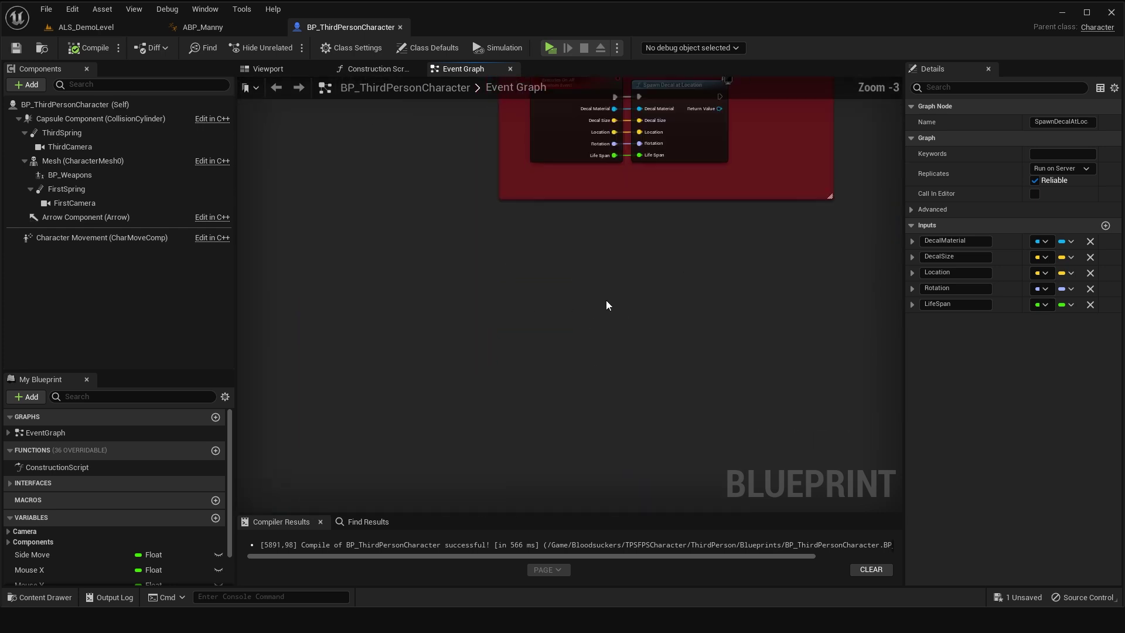
scroll(582, 290, up, 2)
right_drag(582, 290, 578, 289)
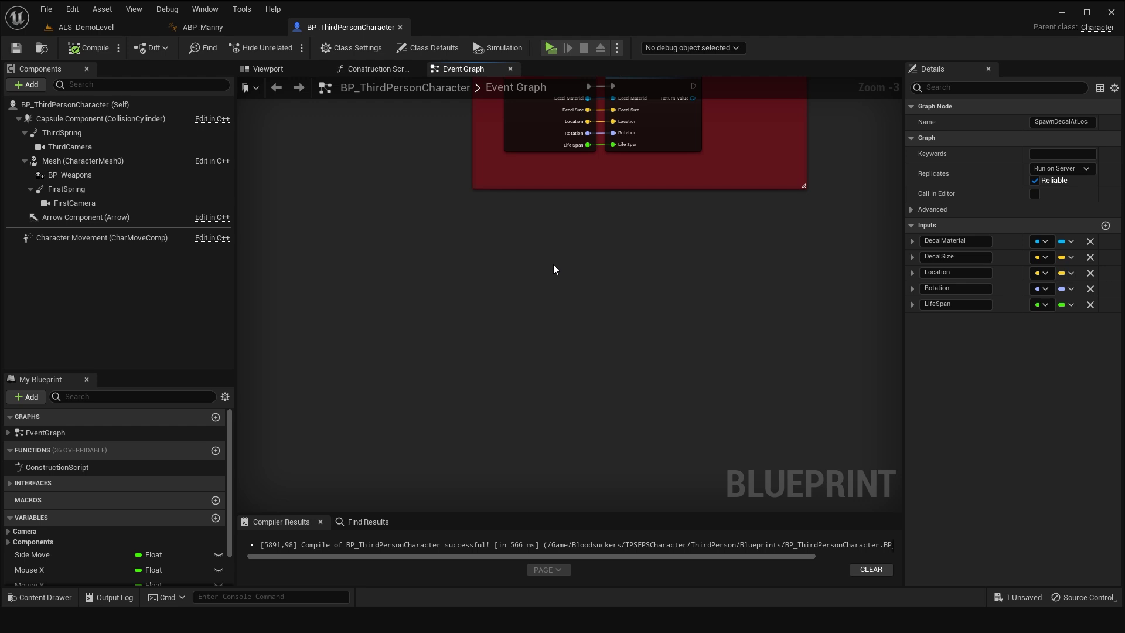
right_click(554, 264)
key(Escape)
text(ApplyDamageServ)
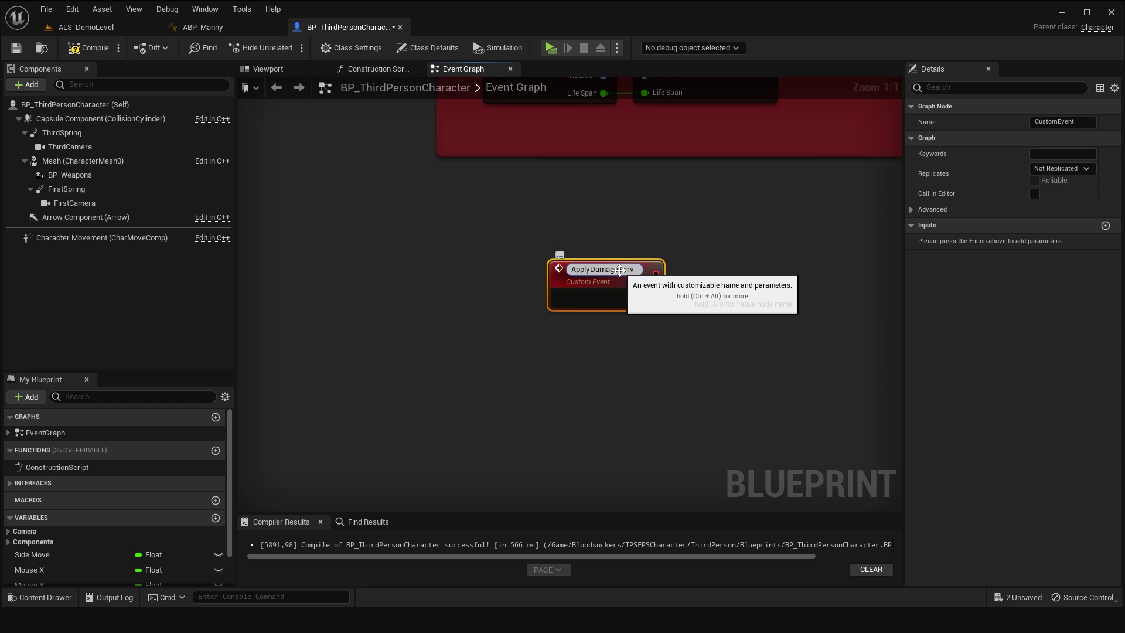
Create the ApplyDamageServ event as reliable Run on Server and compile.
key(Return)
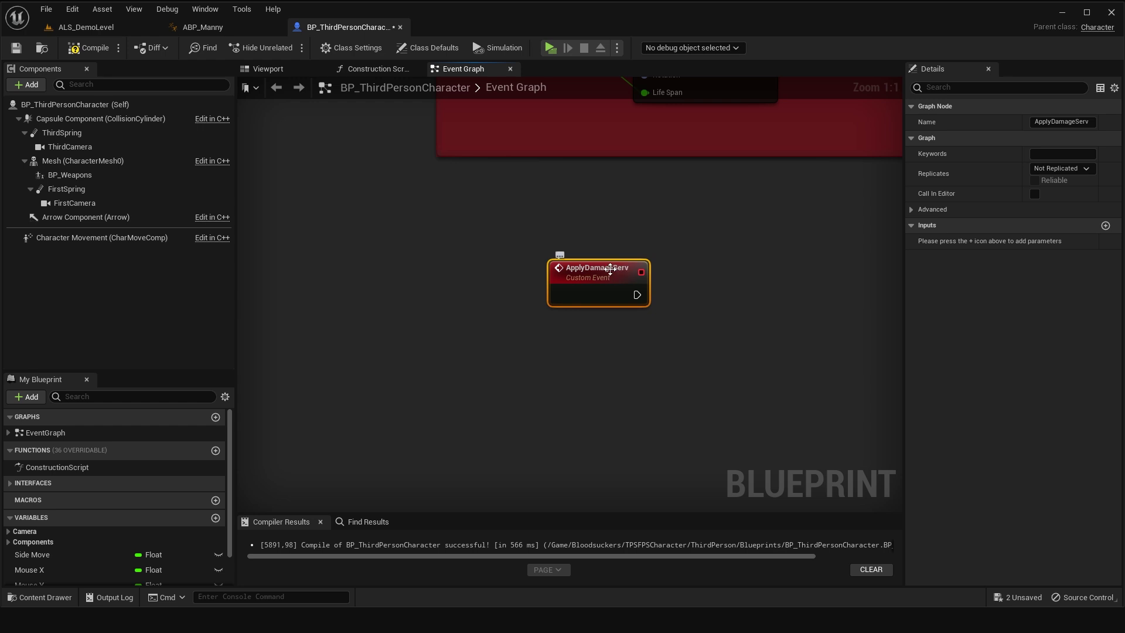
drag(619, 270, 526, 261)
click(1055, 169)
click(1055, 209)
click(1034, 181)
click(88, 48)
right_drag(654, 300, 623, 267)
Add Apply Damage after it, exposing Damaged Actor, Base Damage and Damage Causer as event inputs.
drag(518, 260, 596, 258)
text(applly)
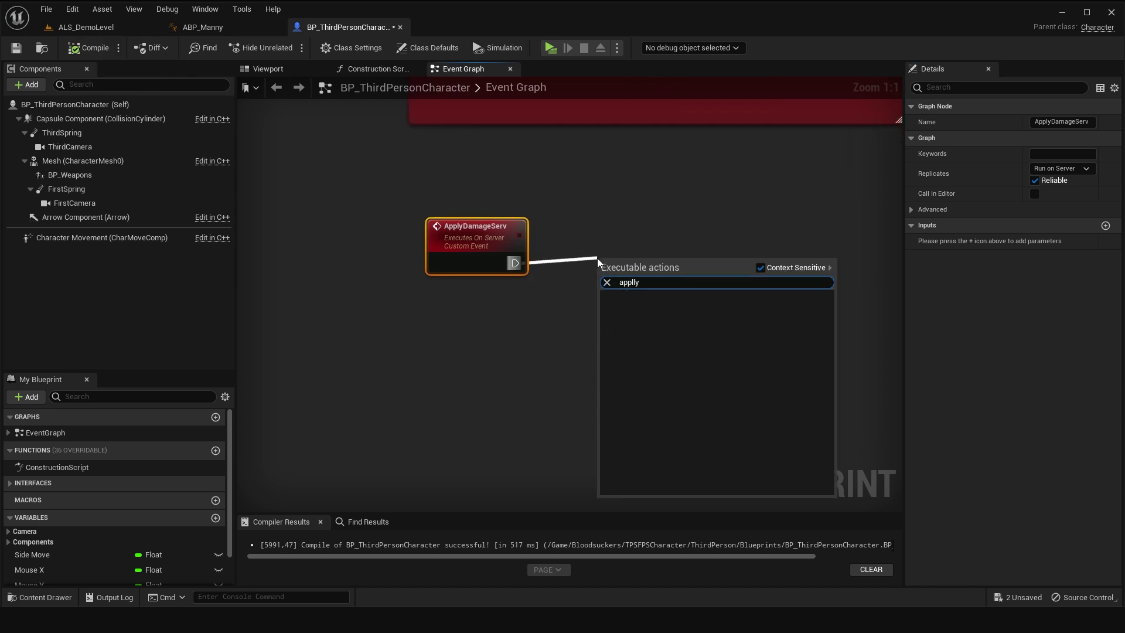
key(BackSpace)
key(BackSpace)
key(BackSpace)
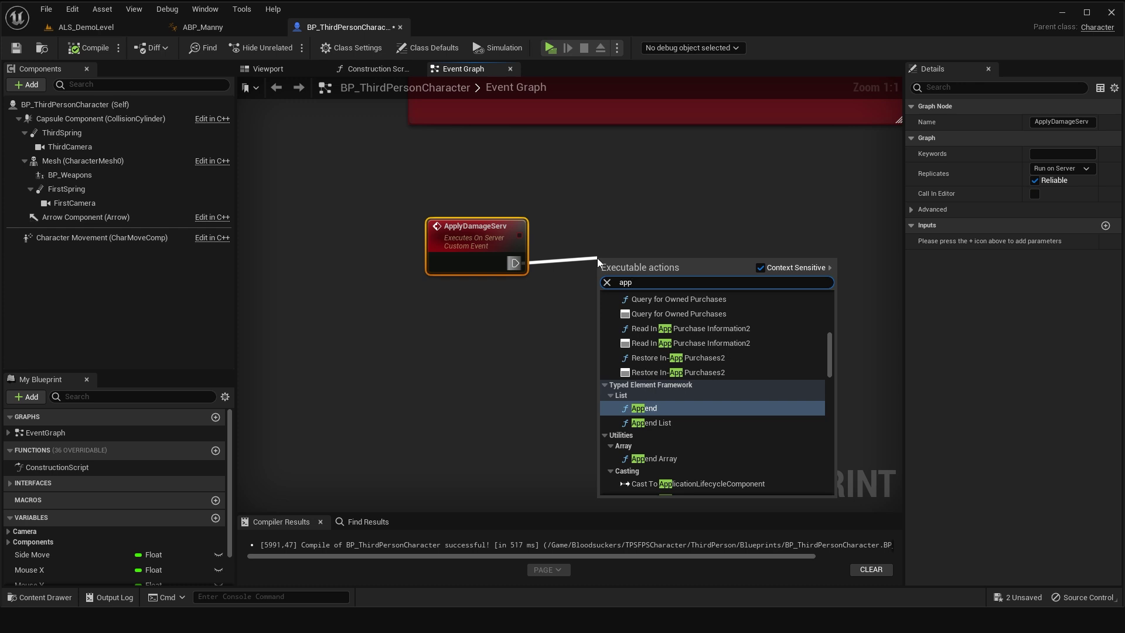
text(ly damage)
click(651, 343)
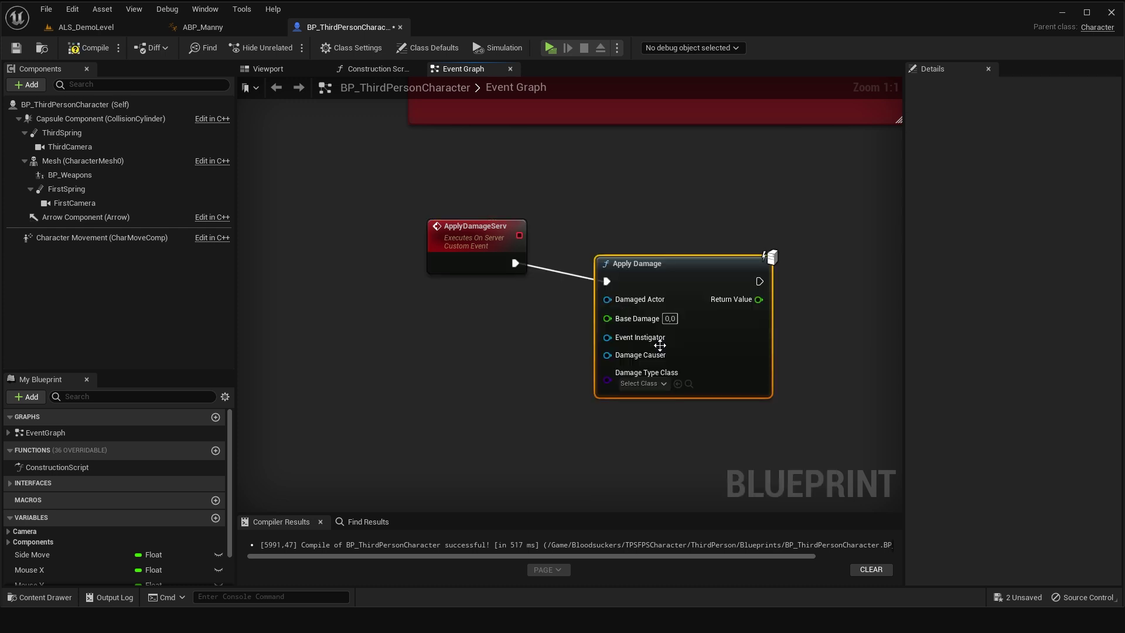
drag(718, 296, 681, 277)
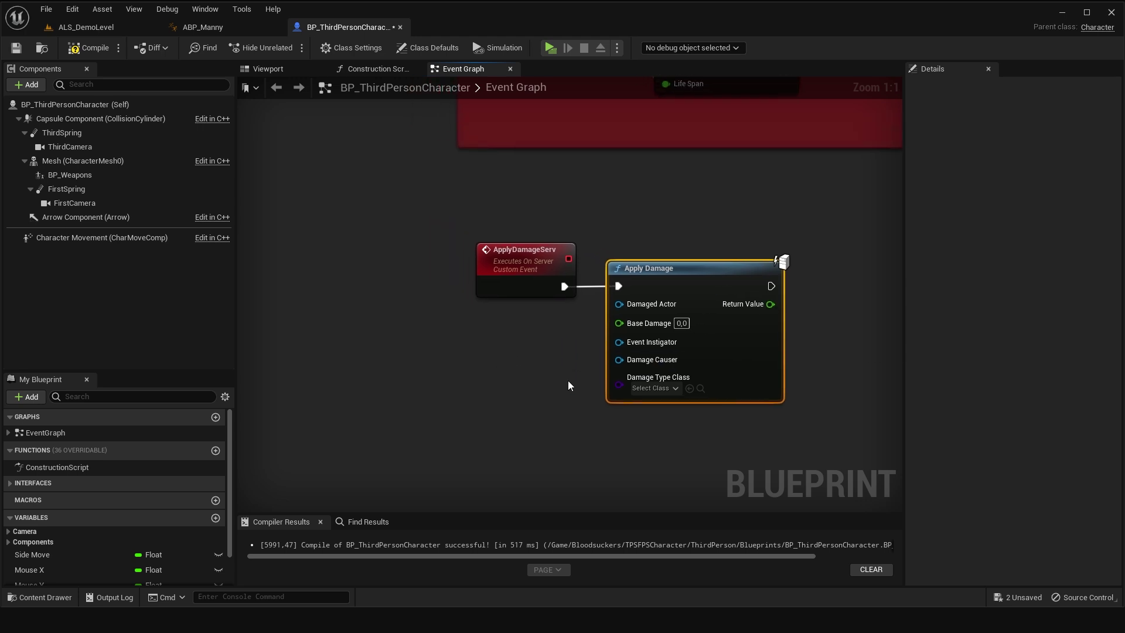
drag(619, 304, 528, 279)
drag(619, 323, 591, 332)
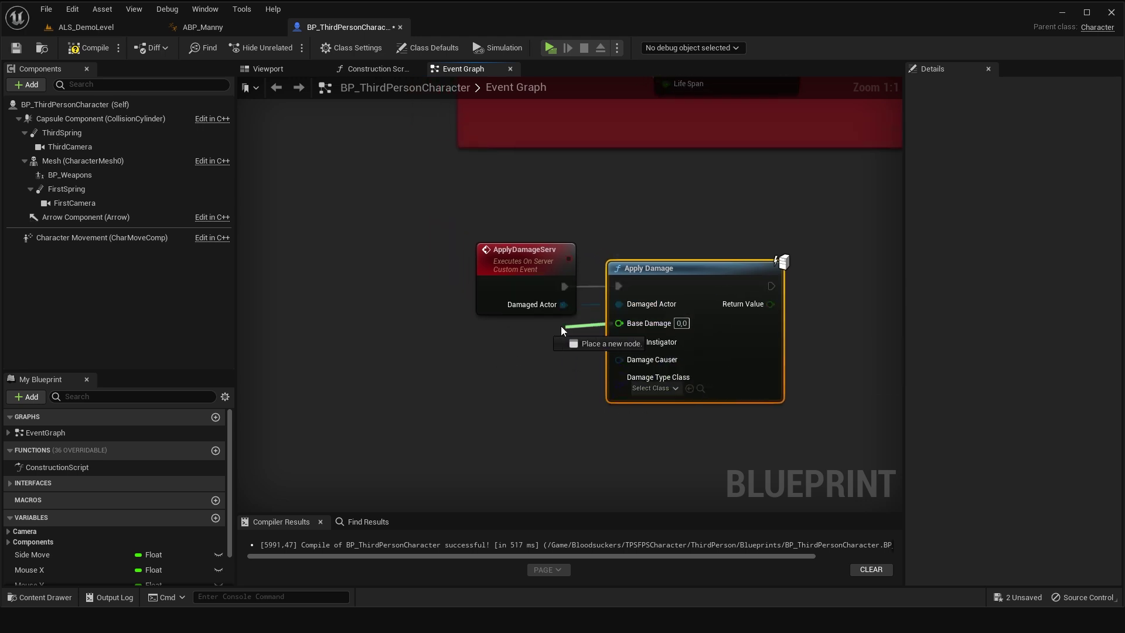
drag(515, 327, 515, 327)
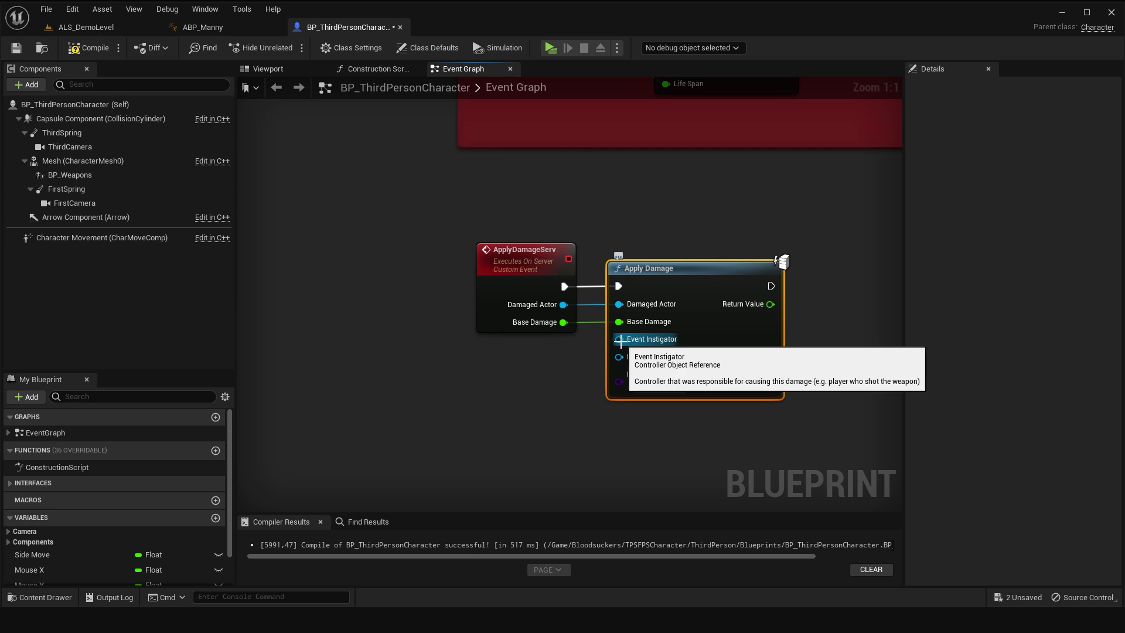
drag(619, 357, 504, 322)
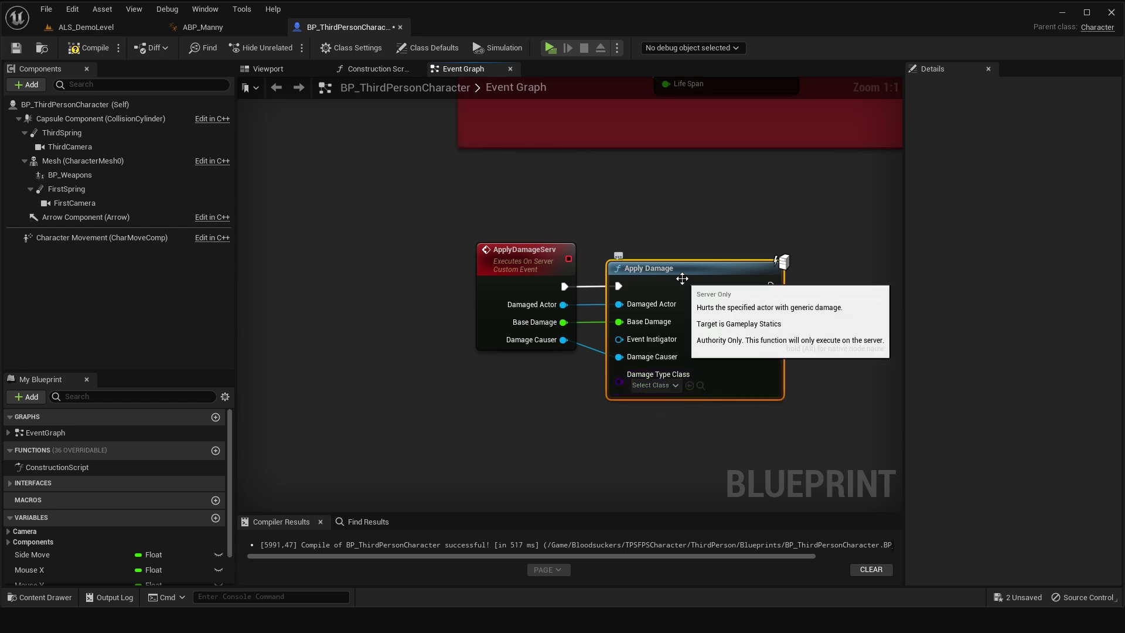
drag(684, 278, 663, 285)
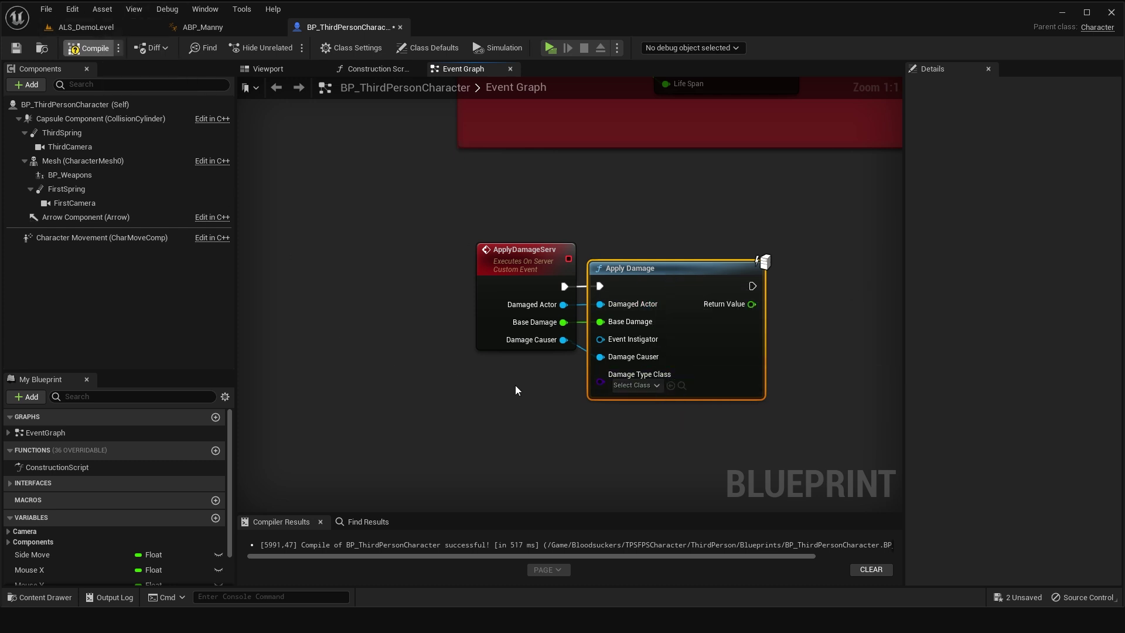
Wrap the ApplyDamageServ and Apply Damage nodes in a new comment.
right_drag(515, 389, 475, 343)
drag(474, 345, 798, 179)
key(c)
text(Урон)
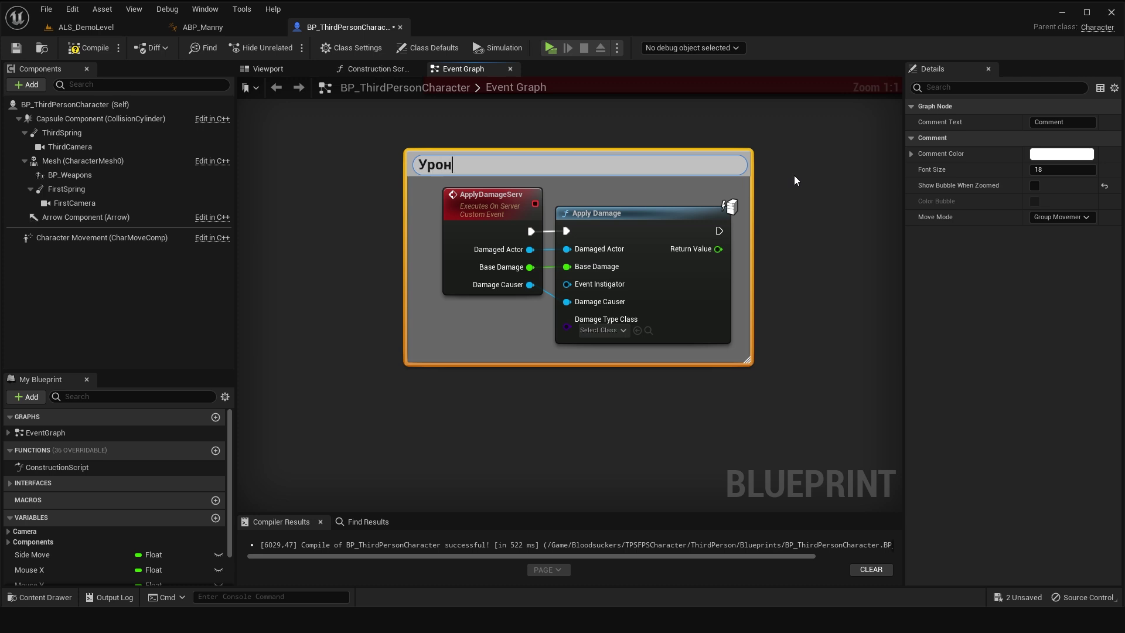
Title the damage comment Урон and set its colour to red.
key(Return)
click(1062, 153)
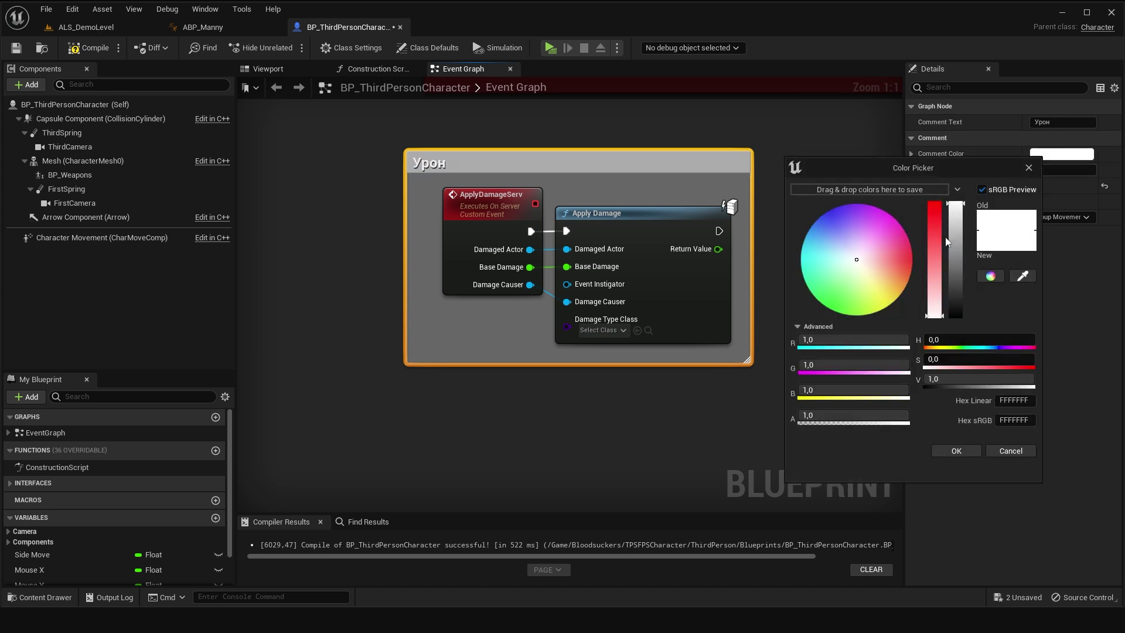
click(940, 214)
click(956, 451)
mouse_move(591, 171)
right_down()
mouse_move(585, 234)
mouse_move(295, 196)
right_up()
scroll(506, 313, down, 4)
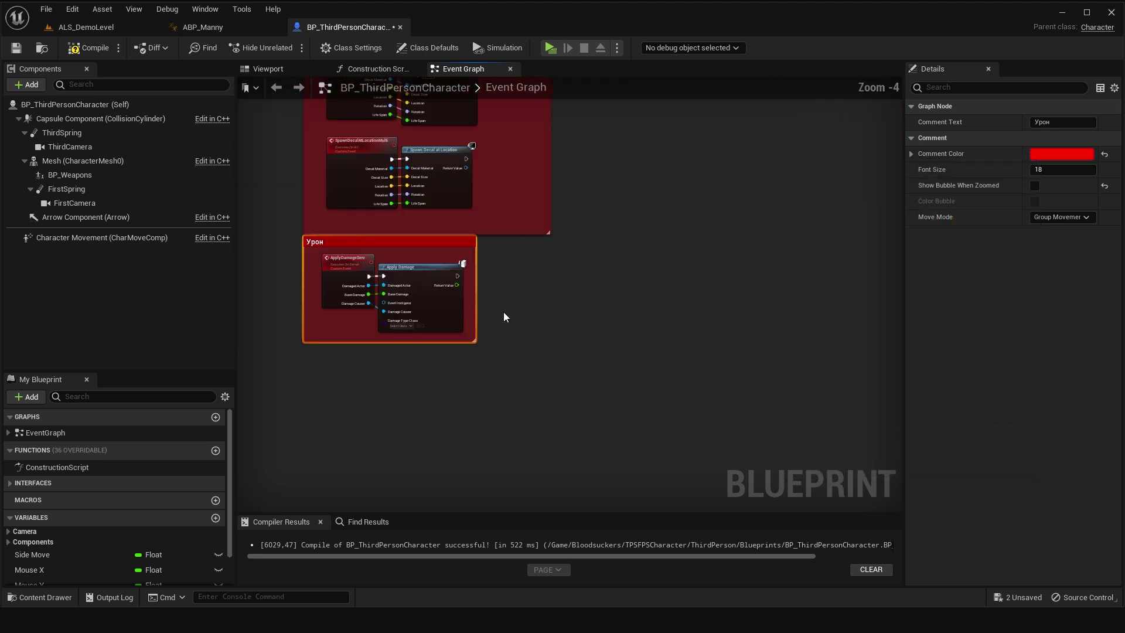
scroll(413, 266, up, 2)
scroll(484, 311, up, 2)
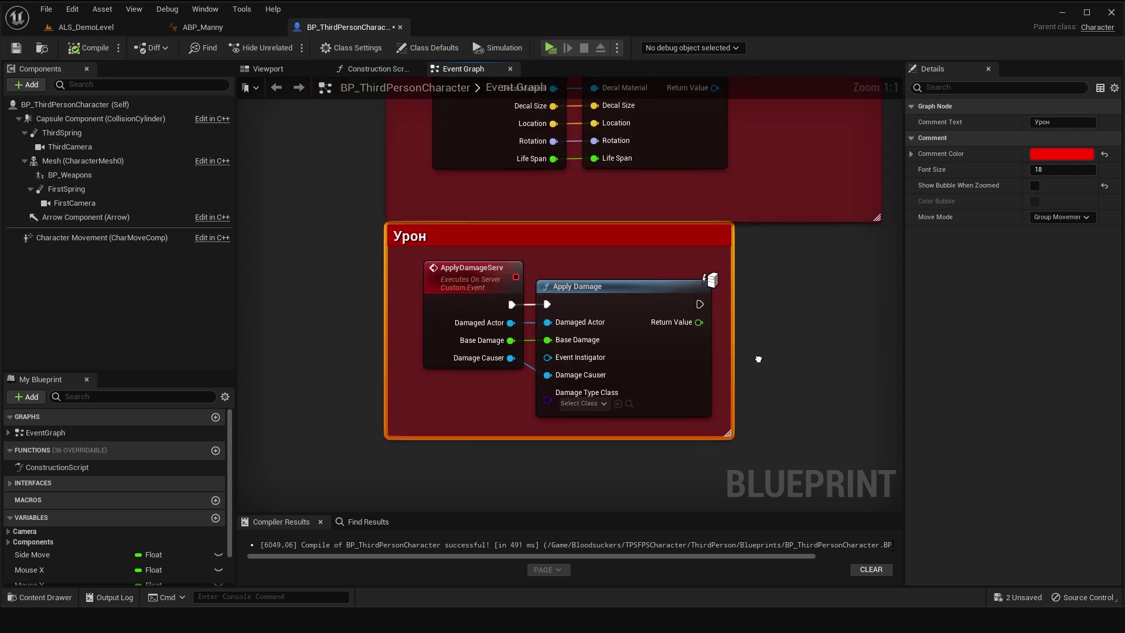
right_drag(759, 354, 712, 356)
right_drag(468, 504, 484, 357)
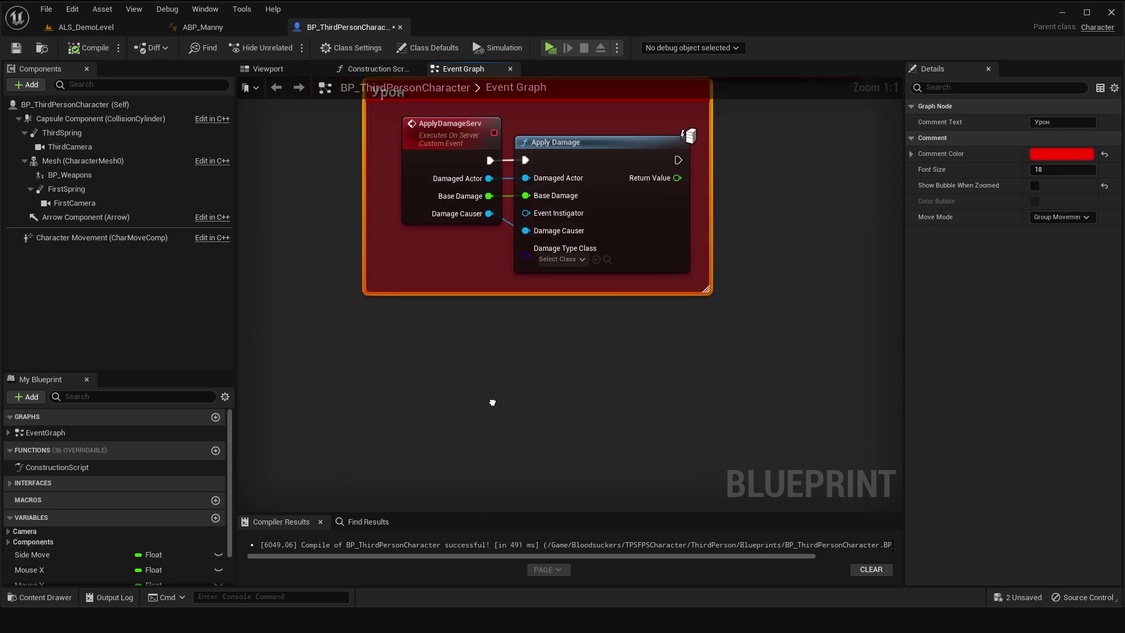
click(464, 398)
right_click(418, 391)
Add an Event AnyDamage node to the graph.
text(event any damage)
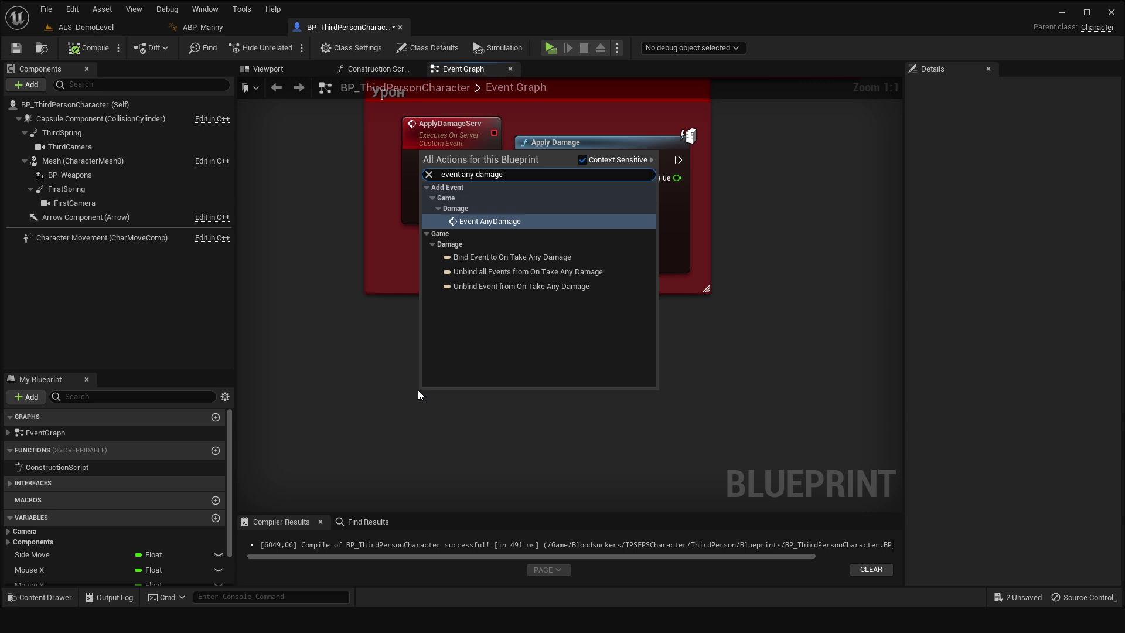
key(Return)
right_drag(417, 389, 504, 277)
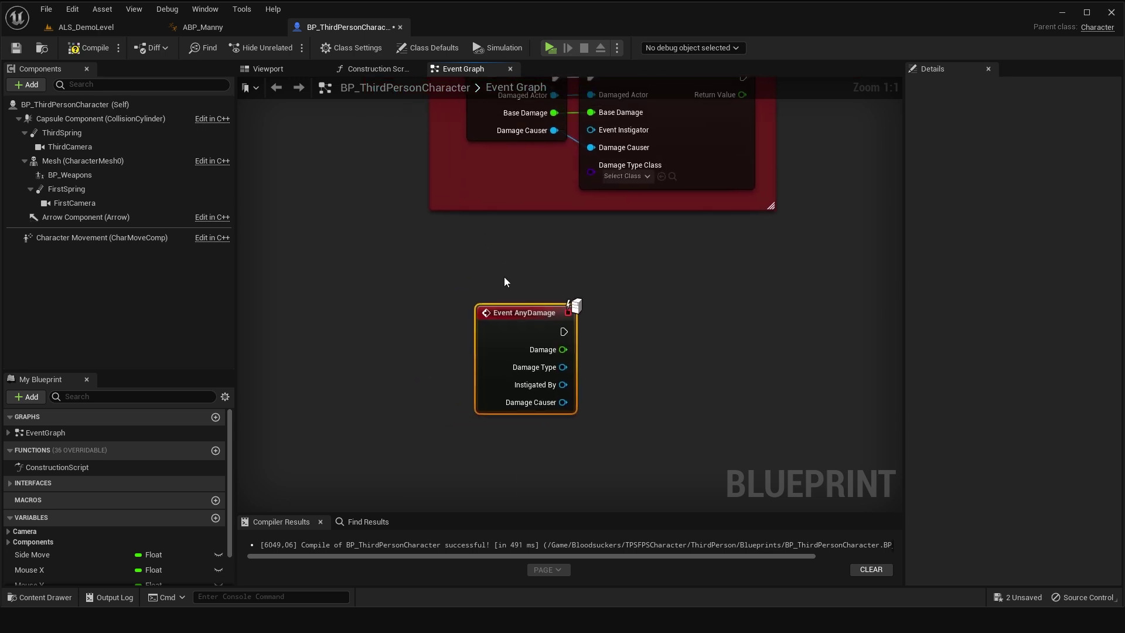
mouse_move(588, 363)
right_down()
mouse_move(548, 319)
mouse_move(607, 262)
right_up()
drag(235, 343, 265, 343)
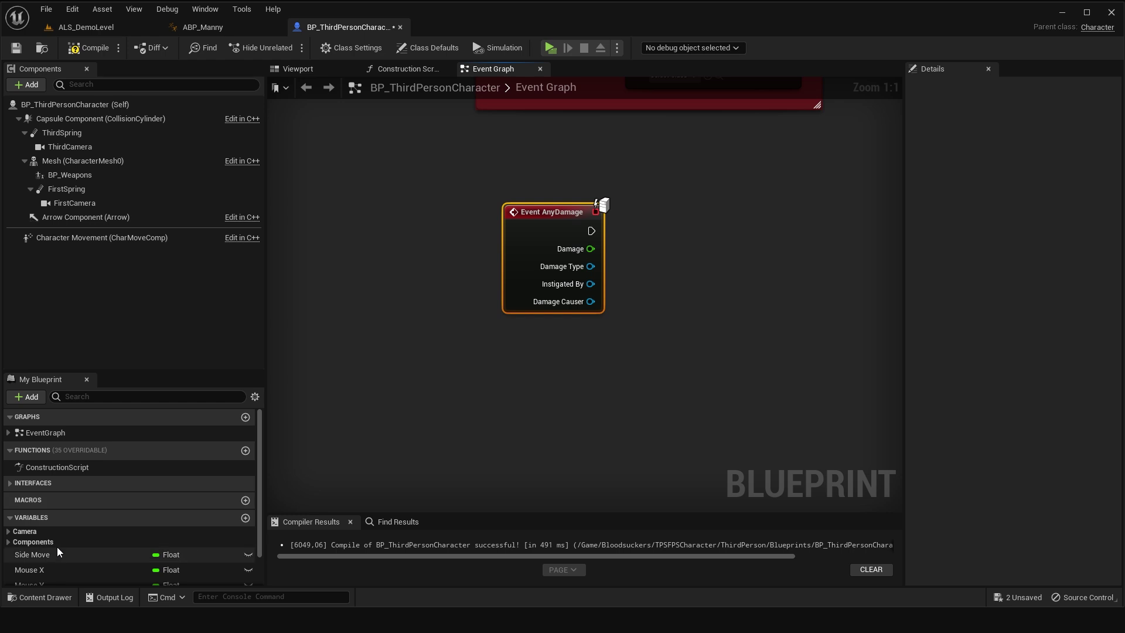
scroll(58, 547, down, 2)
Create a Float variable Health, compile and save, then place a Health getter in the graph.
click(31, 397)
click(38, 429)
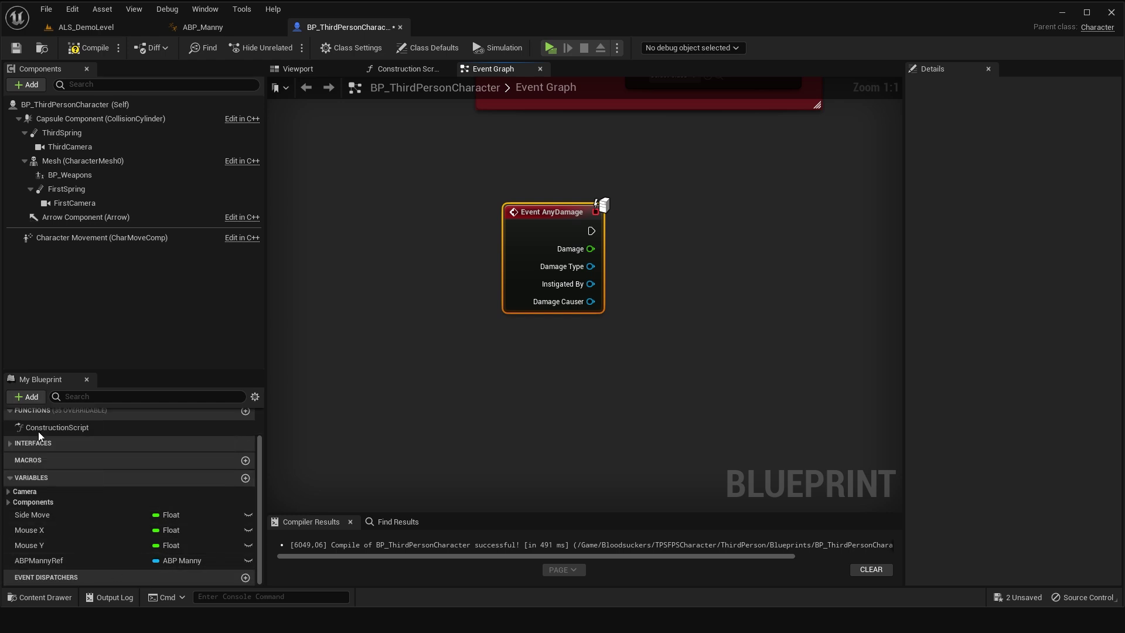
text(Health)
key(Return)
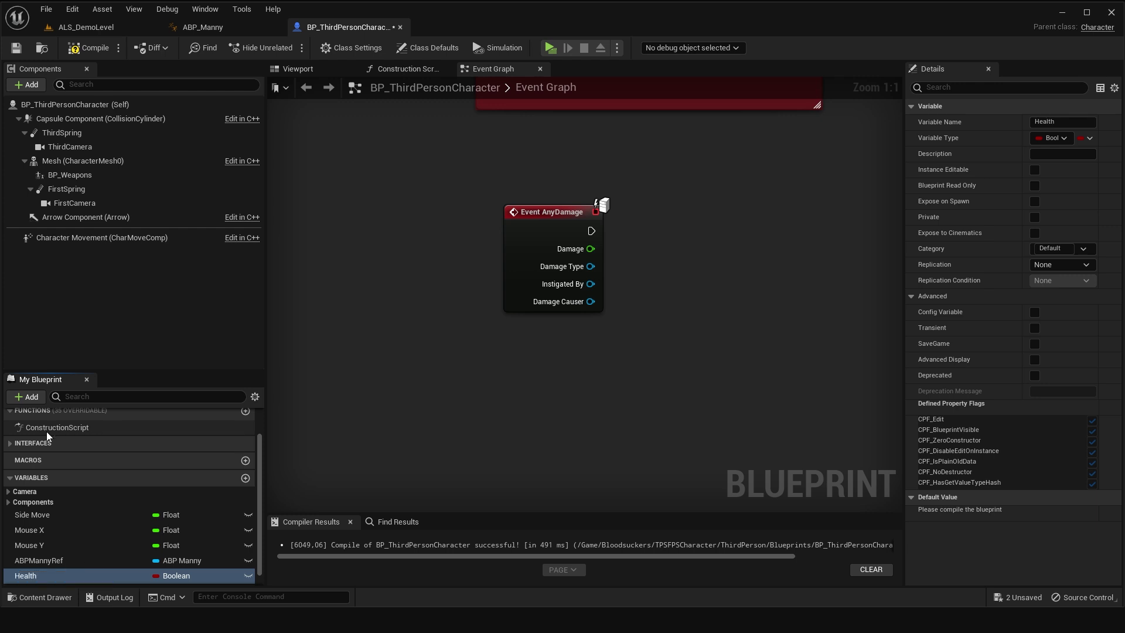
click(173, 575)
click(185, 371)
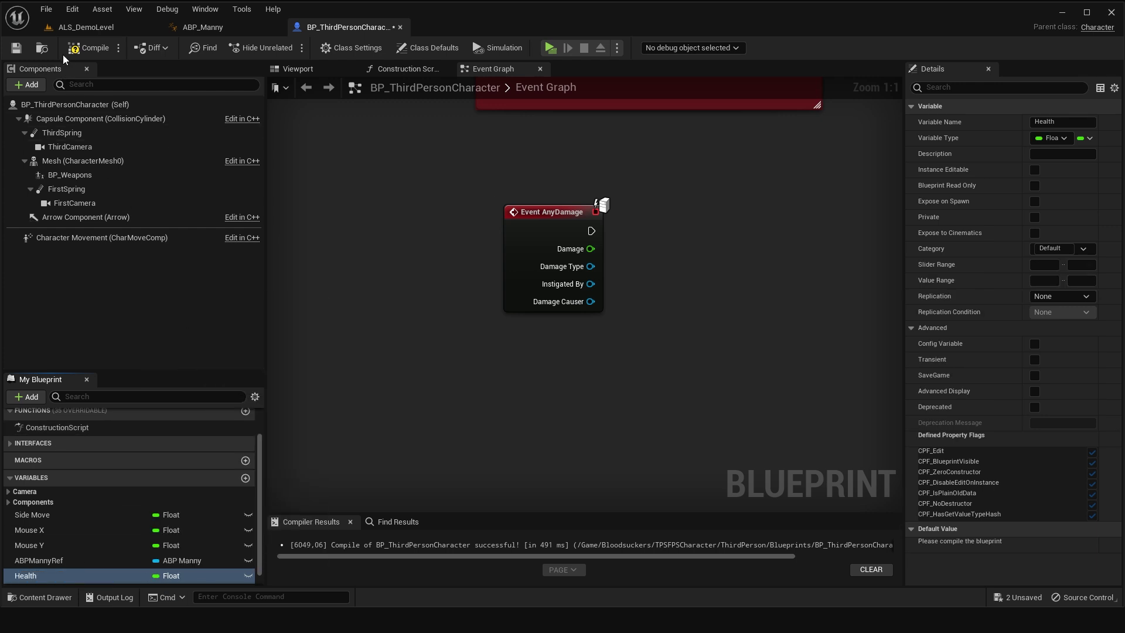
click(14, 50)
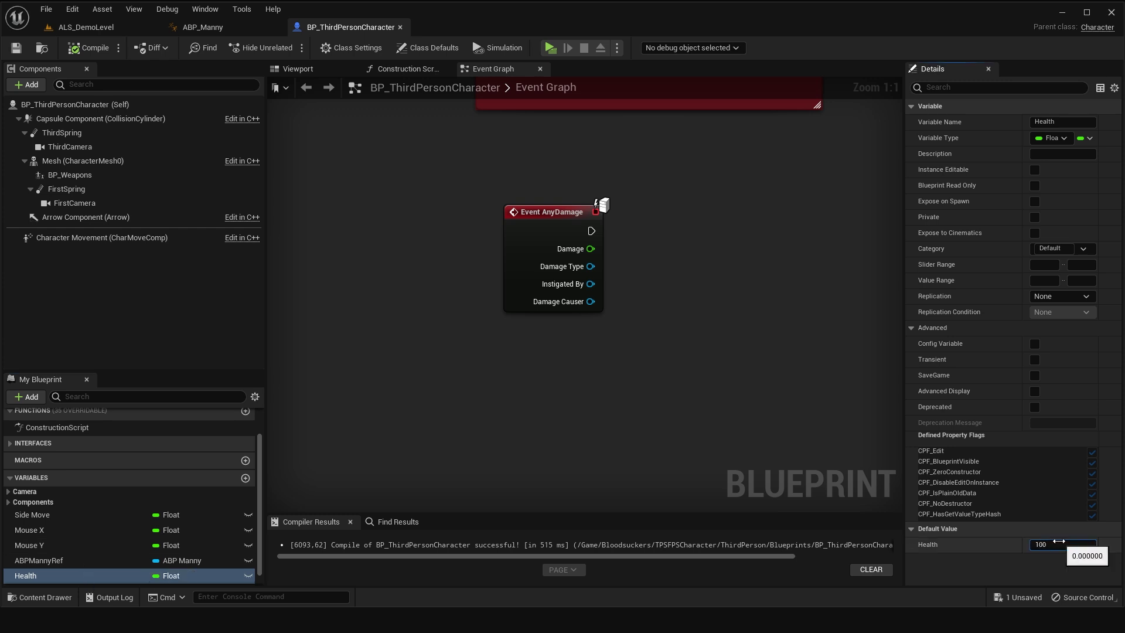
click(16, 49)
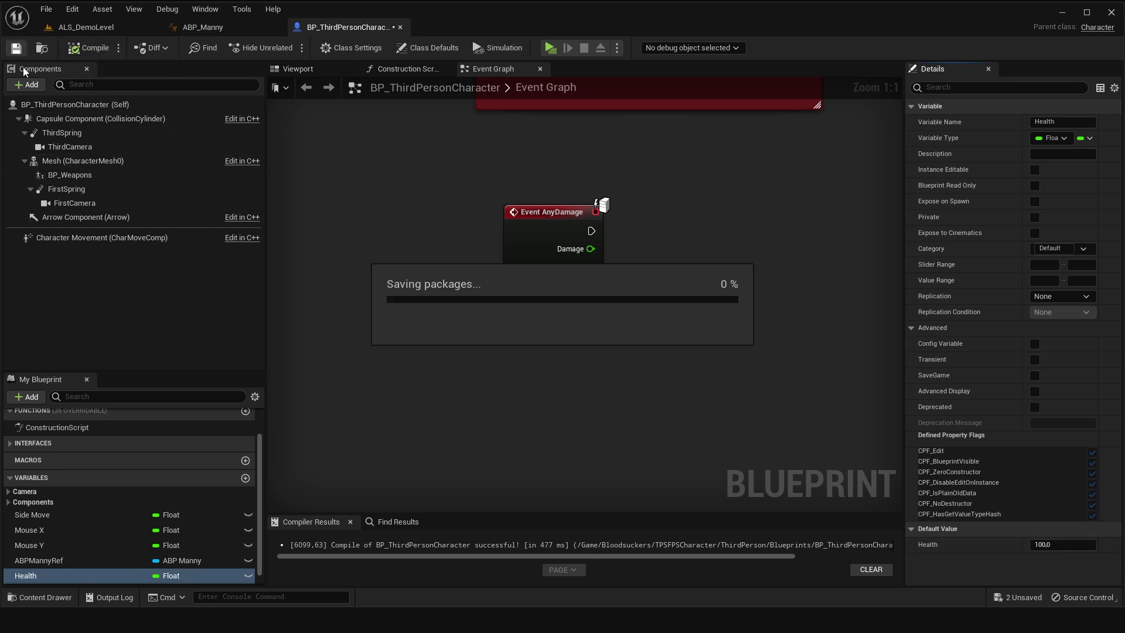
ctrl+drag(25, 575, 651, 308)
Add a subtract node that computes Health minus Damage.
text(+)
key(Return)
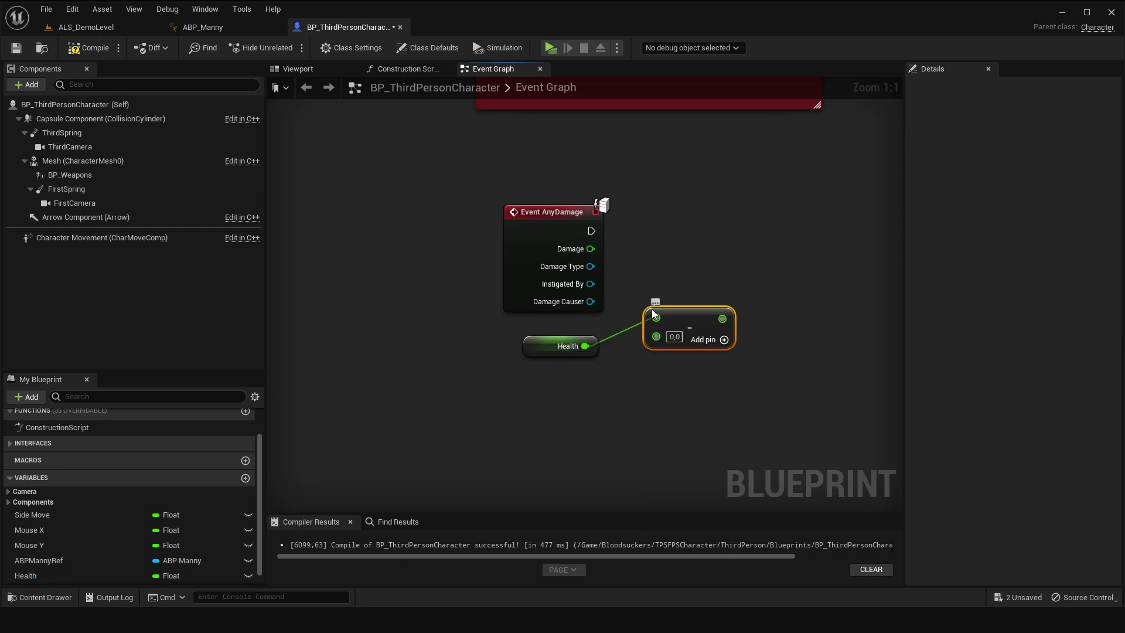
right_drag(663, 318, 579, 353)
drag(579, 328, 568, 272)
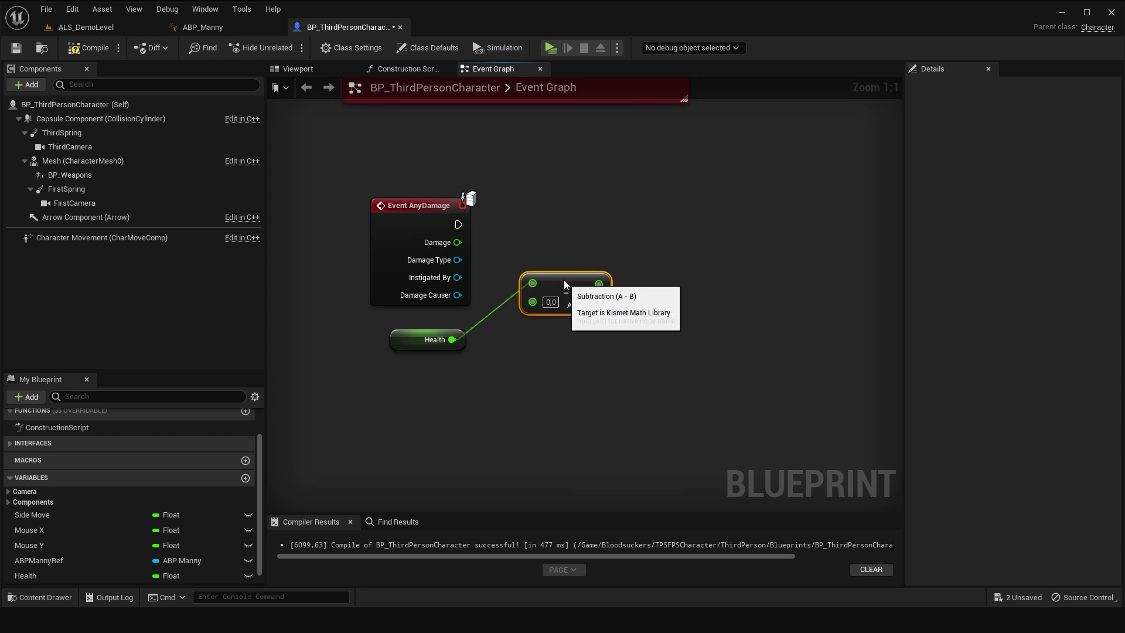
drag(457, 242, 542, 283)
mouse_move(667, 336)
right_down()
mouse_move(589, 296)
mouse_move(581, 315)
right_up()
Set Health to the subtraction result when Event AnyDamage fires.
alt+drag(117, 577, 545, 240)
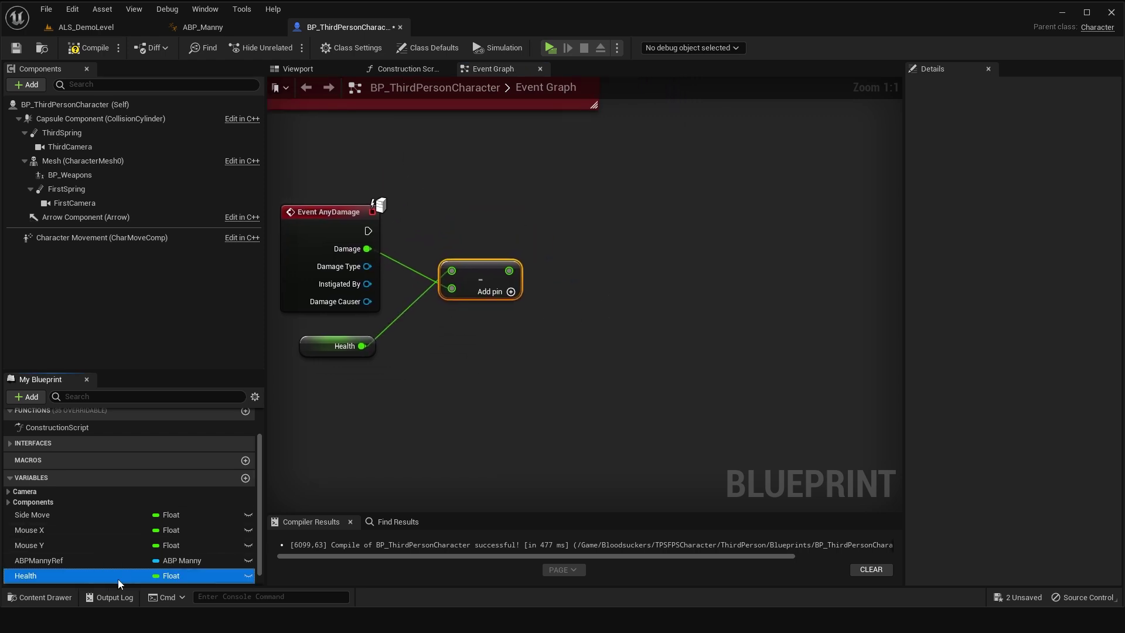
mouse_move(611, 266)
mouse_down()
mouse_move(584, 246)
mouse_move(619, 232)
mouse_up()
drag(368, 230, 592, 229)
mouse_move(509, 270)
mouse_down()
mouse_move(596, 248)
mouse_move(596, 226)
mouse_up()
Check whether the new Health is <= 0 and drive a Branch from it after SET Health.
right_drag(615, 307, 457, 249)
drag(464, 188, 527, 231)
text(<=)
key(Return)
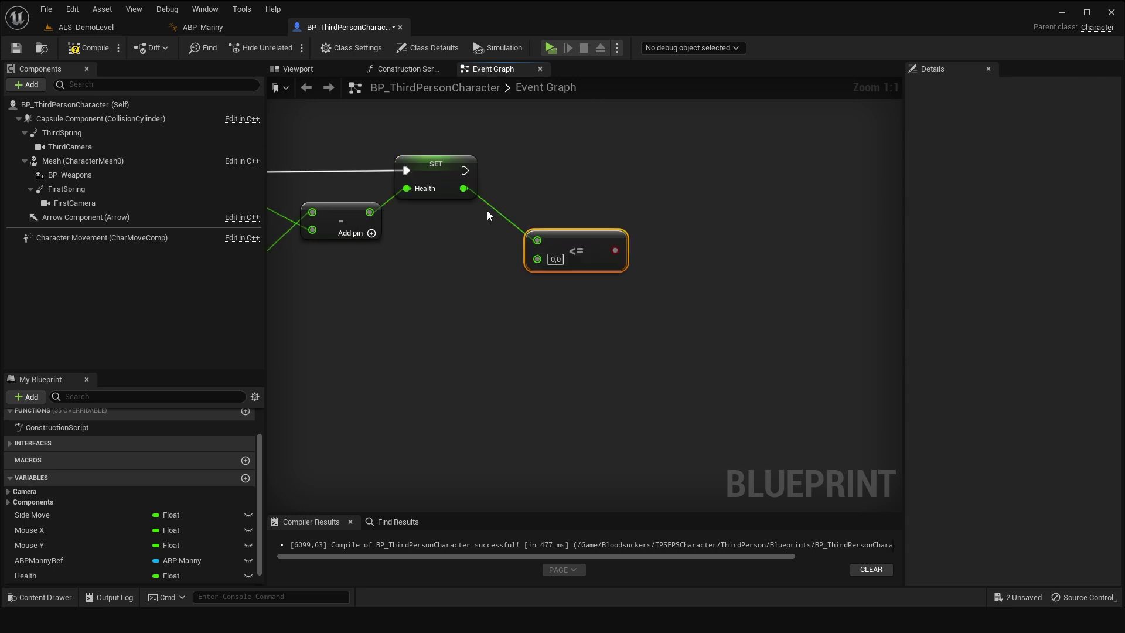
right_drag(507, 206, 354, 271)
drag(462, 316, 537, 237)
text(b)
key(Return)
drag(311, 236, 543, 265)
drag(627, 263, 609, 236)
right_drag(609, 236, 492, 276)
Call Destroy Actor on the Branch's True path, then compile and save.
drag(491, 276, 576, 276)
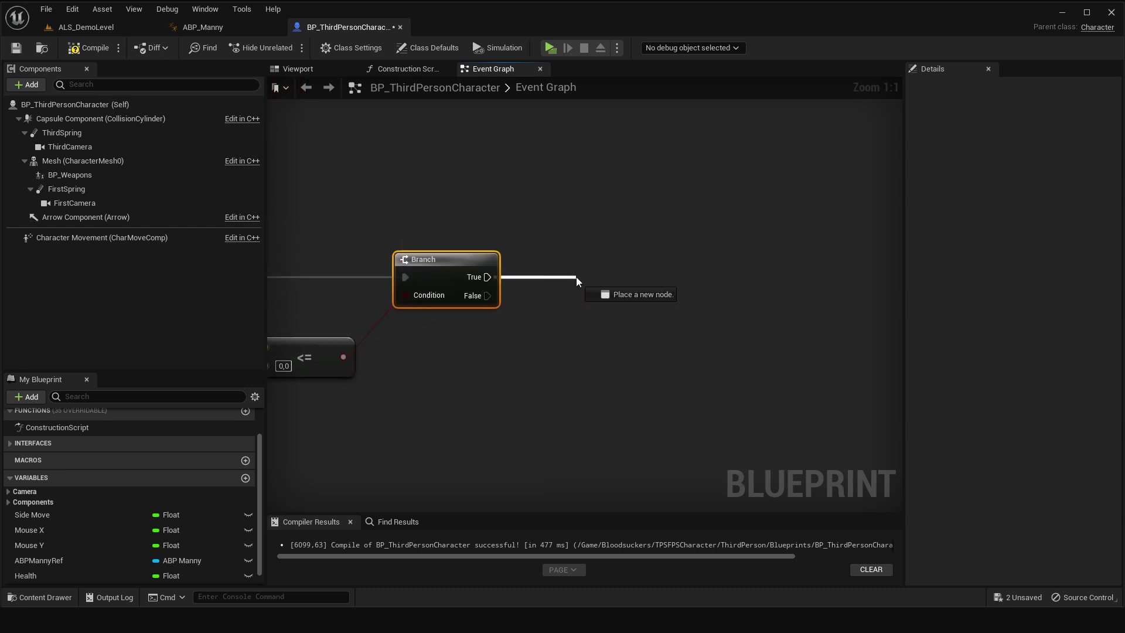
text(destroy)
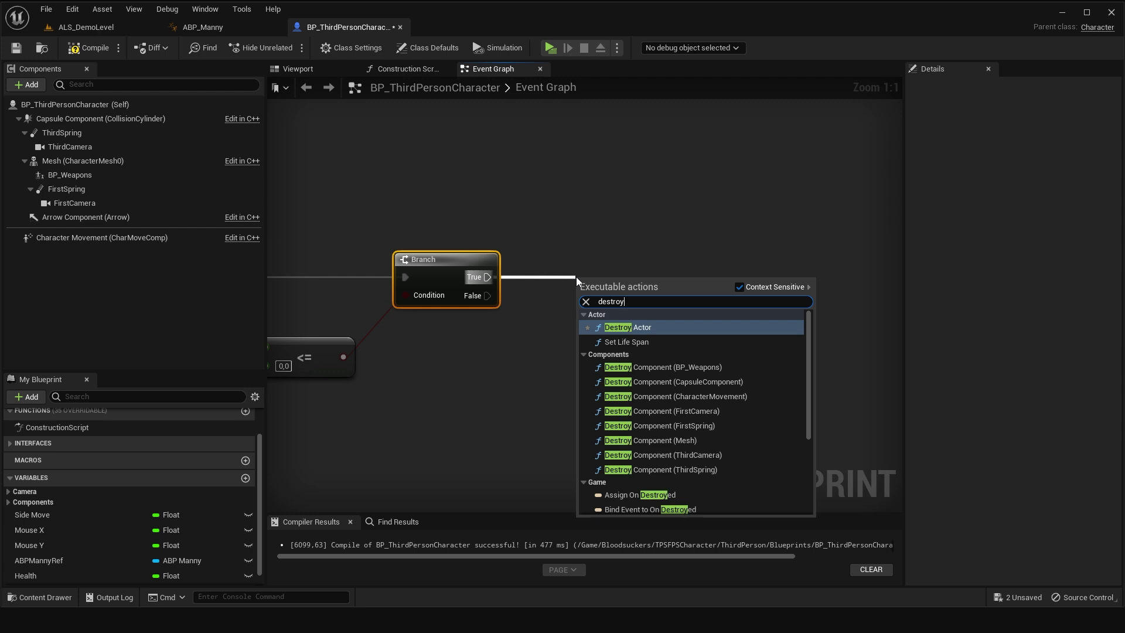
key(Return)
right_drag(351, 413, 758, 335)
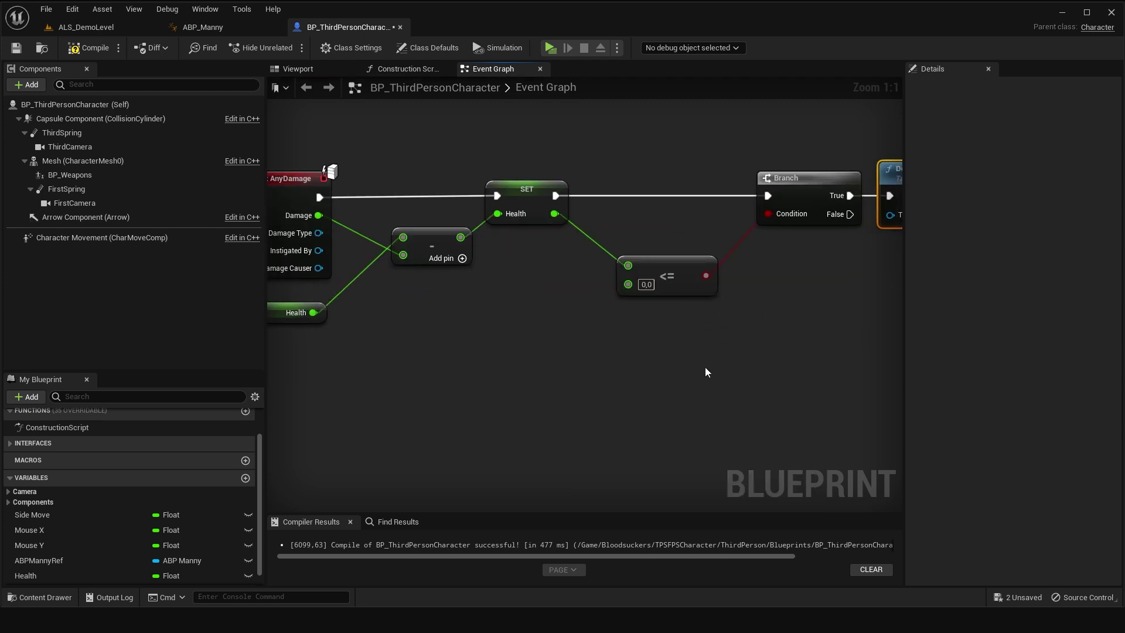
right_drag(283, 393, 311, 480)
right_drag(525, 334, 421, 350)
right_drag(670, 383, 778, 394)
click(88, 47)
click(17, 48)
Set the Health variable's replication to Replicated and save the blueprint.
mouse_move(619, 239)
right_down()
mouse_move(487, 186)
mouse_move(659, 141)
right_up()
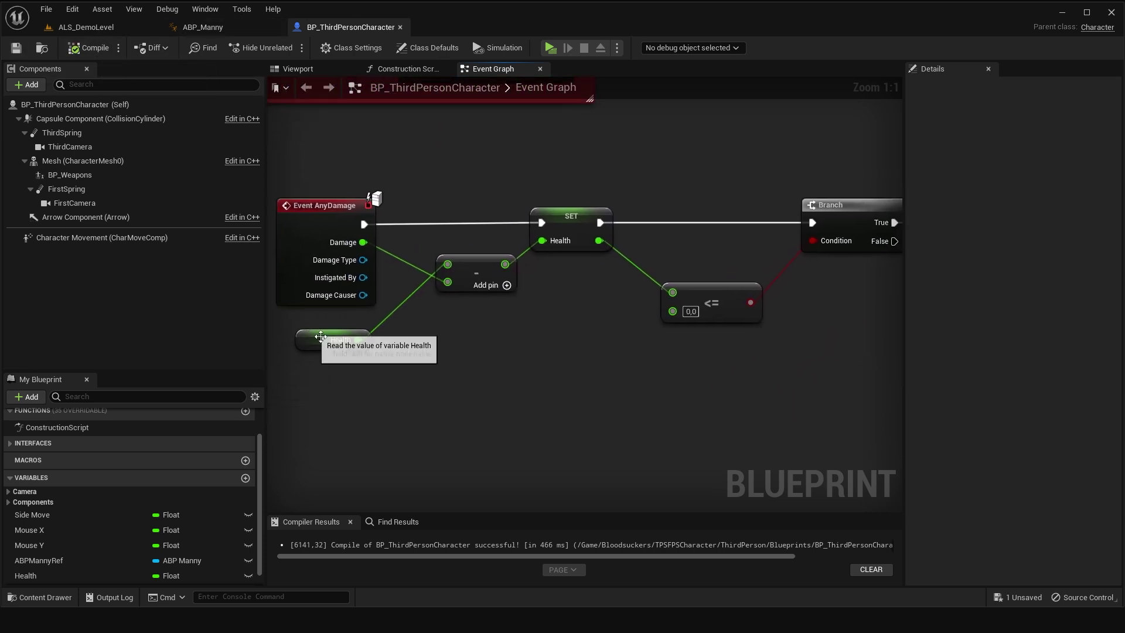
click(314, 331)
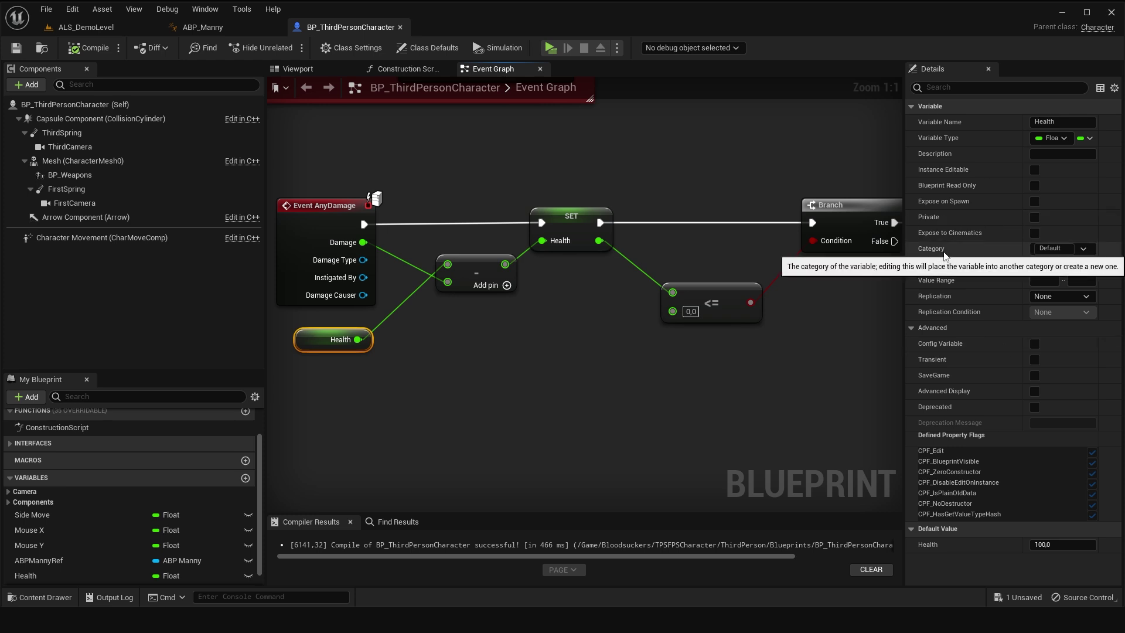
click(1047, 297)
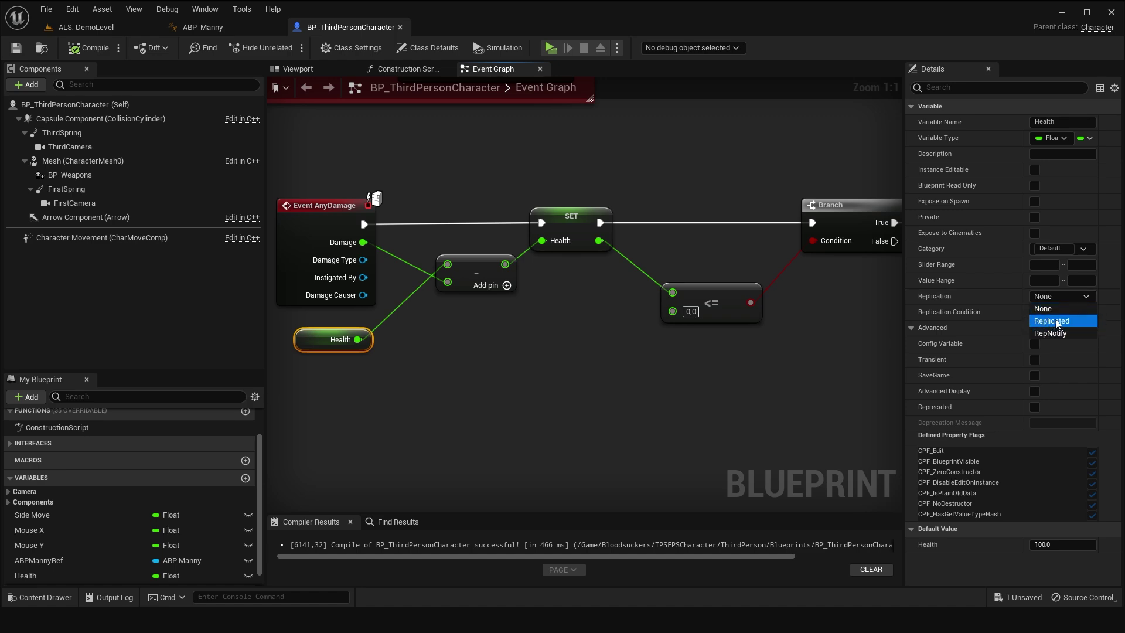
click(1058, 321)
click(16, 50)
Select the whole Event AnyDamage health chain.
click(524, 278)
scroll(512, 417, down, 2)
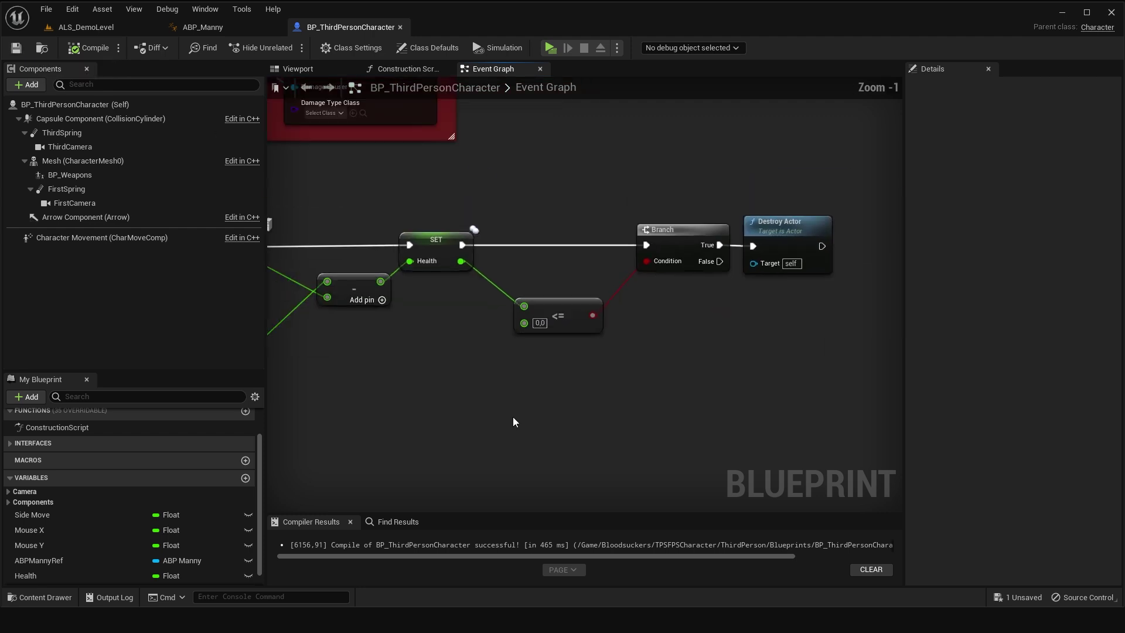
scroll(451, 406, down, 2)
drag(272, 417, 769, 296)
drag(645, 295, 652, 287)
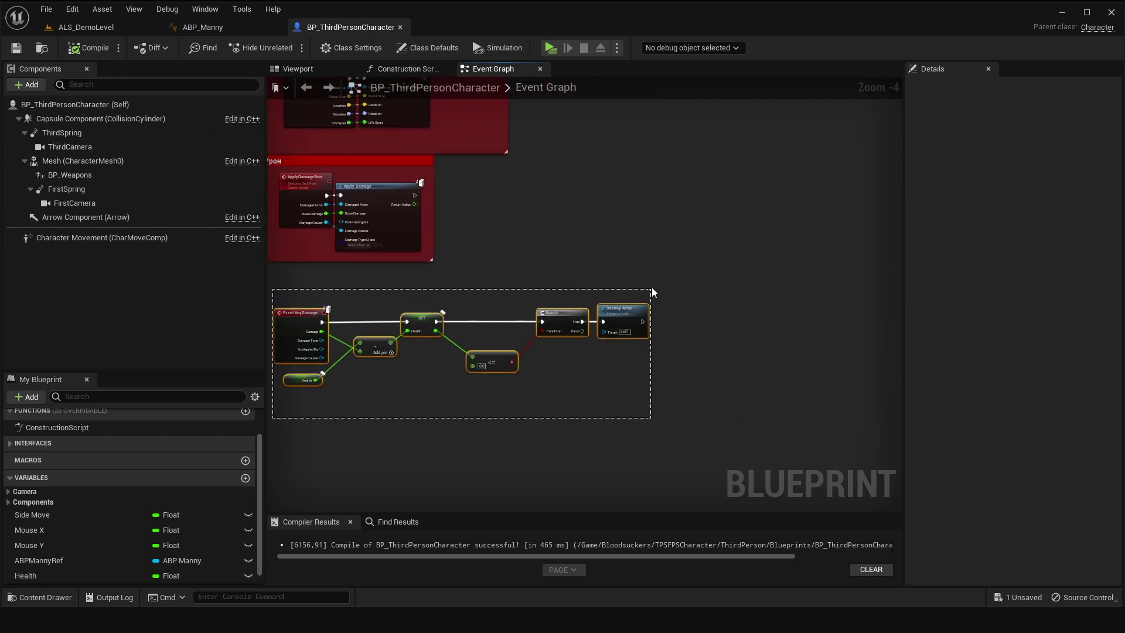
Wrap the AnyDamage nodes in a green comment 'Вычитание показателей здоровья персонажа' and compile.
key(c)
click(1062, 153)
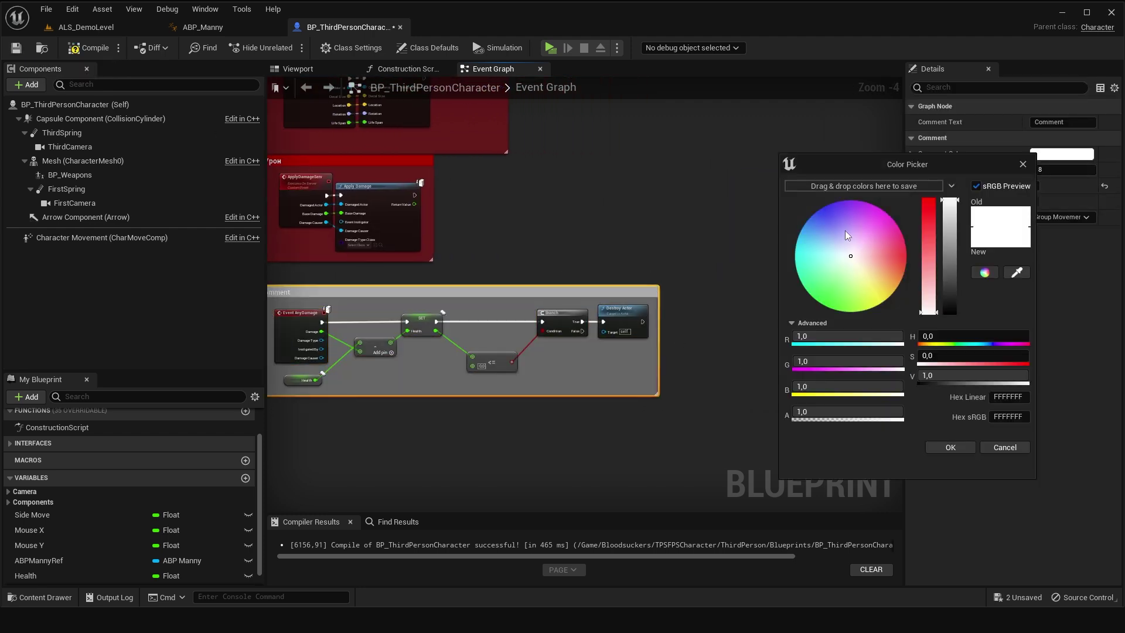
drag(845, 231, 794, 364)
click(950, 447)
scroll(522, 304, up, 4)
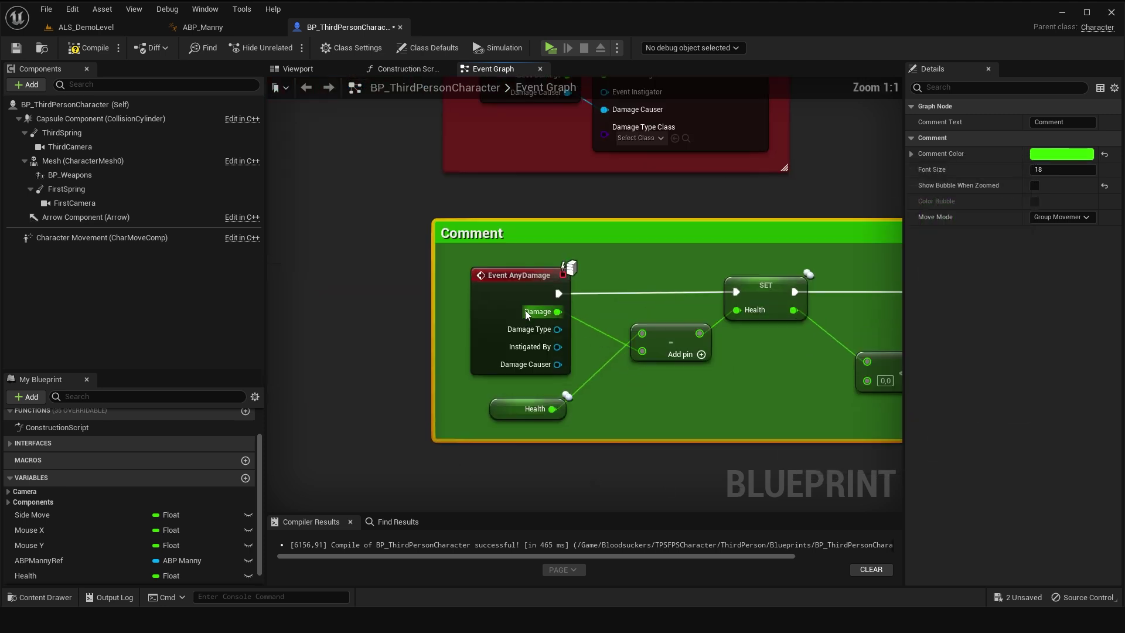
double_click(476, 235)
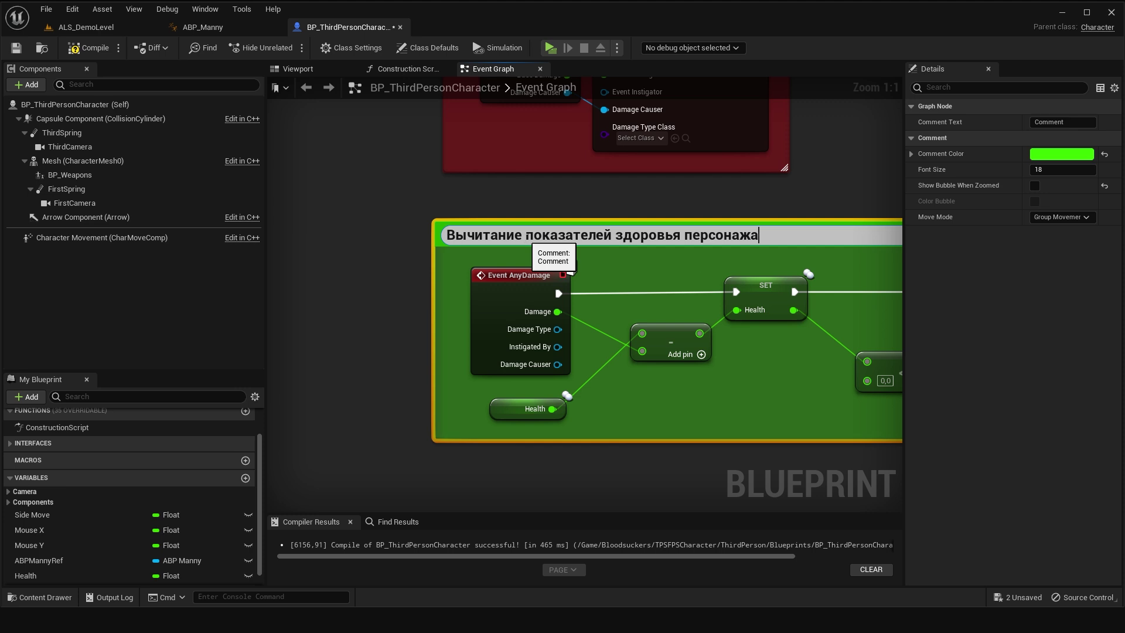
key(Return)
drag(792, 237, 801, 189)
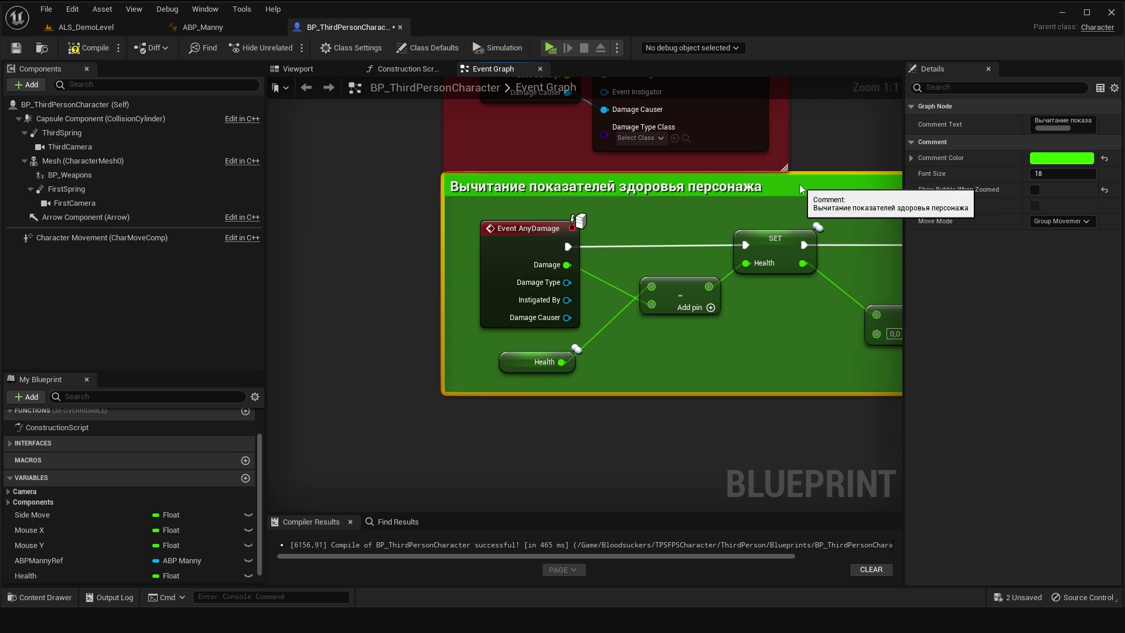
click(88, 47)
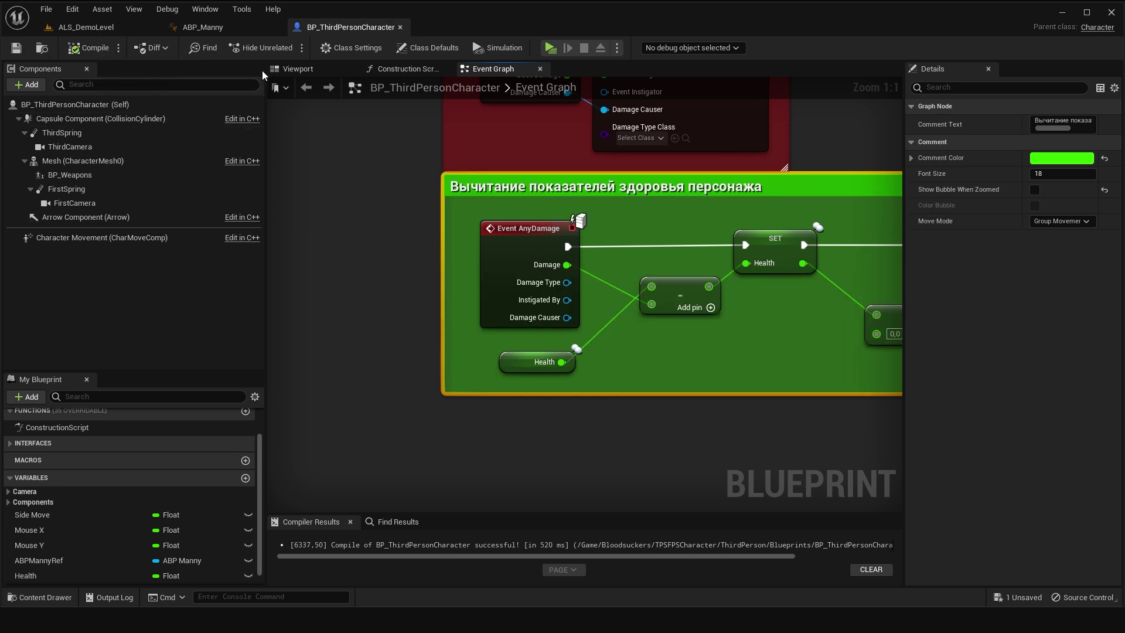
scroll(719, 432, down, 1)
Collapse the Add Input Mapping nodes into a graph named InputMapping.
scroll(719, 432, down, 3)
click(763, 331)
mouse_move(763, 332)
right_down()
mouse_move(748, 216)
mouse_move(590, 505)
right_up()
scroll(590, 504, down, 7)
scroll(556, 336, up, 6)
mouse_move(557, 335)
right_down()
mouse_move(591, 408)
mouse_move(526, 308)
mouse_move(494, 298)
mouse_move(631, 422)
mouse_move(608, 371)
right_up()
scroll(509, 304, up, 3)
scroll(509, 303, down, 3)
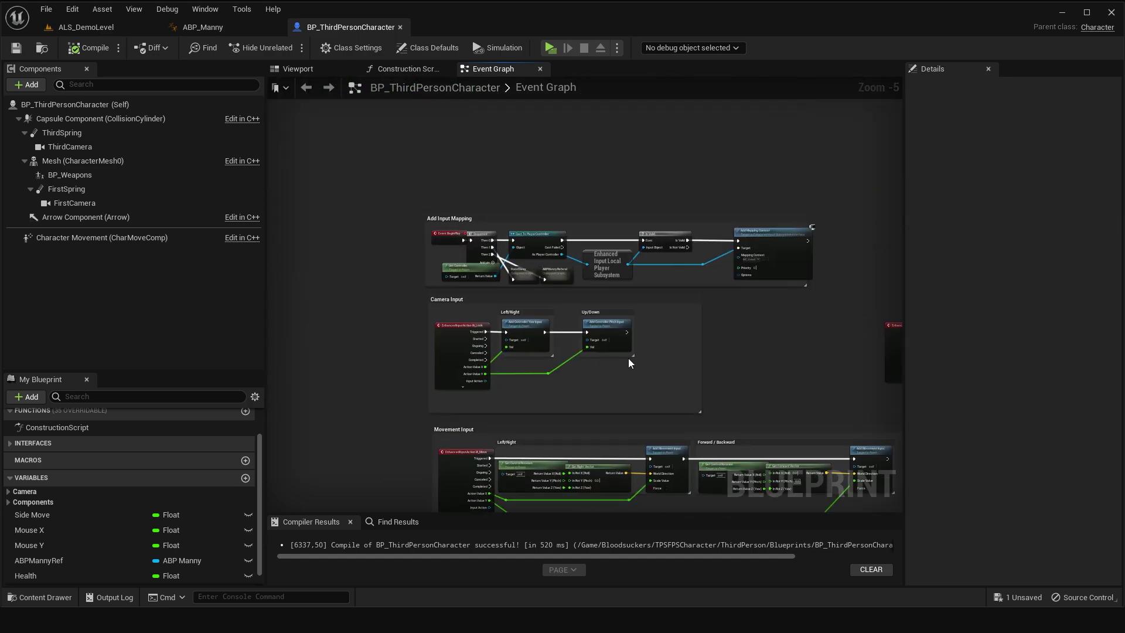
right_drag(709, 350, 678, 348)
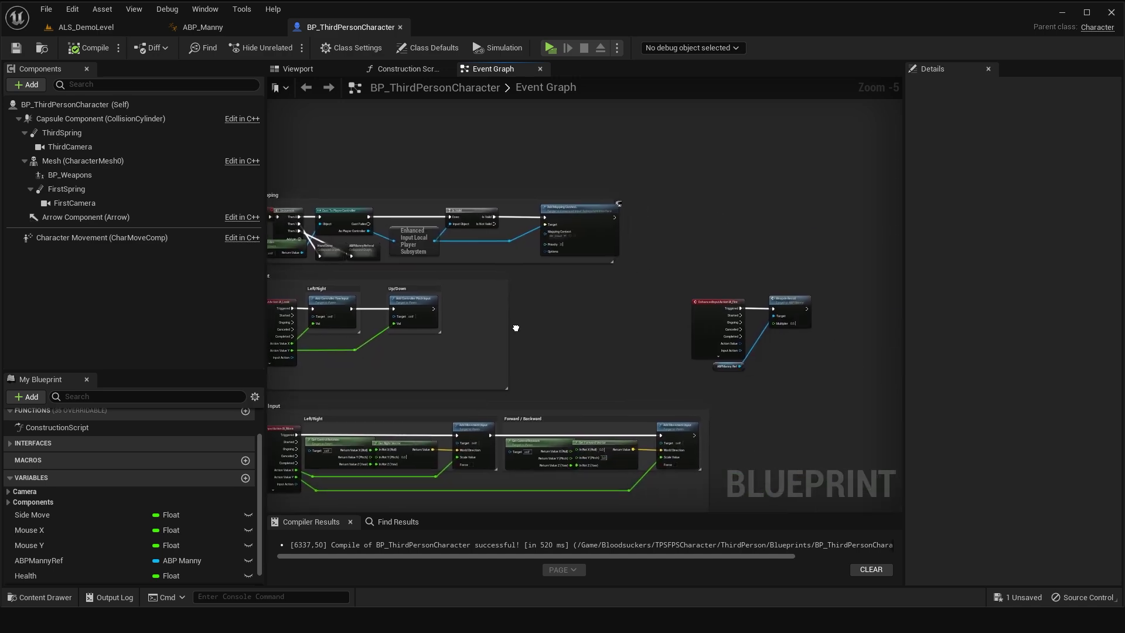
drag(371, 180, 808, 287)
right_click(613, 215)
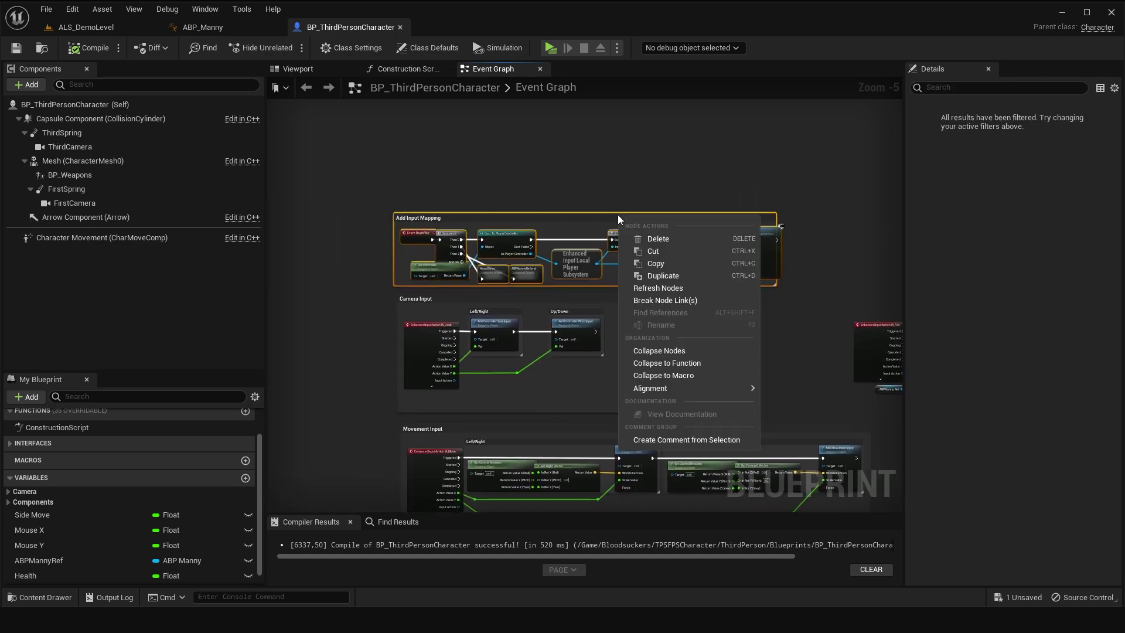
click(639, 349)
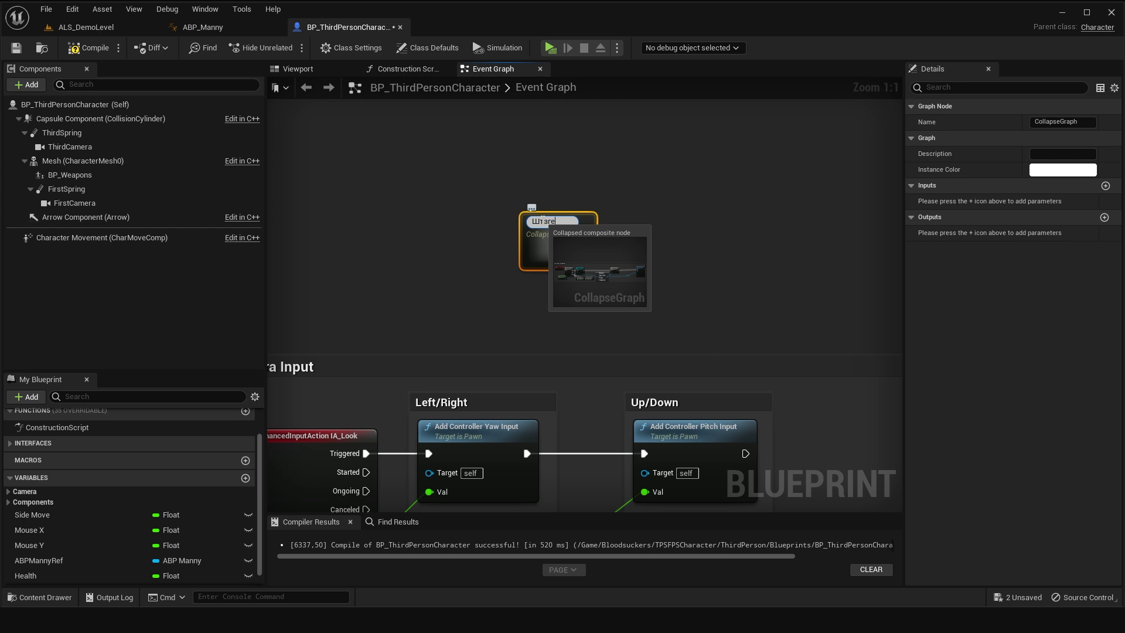
text(ing)
key(Return)
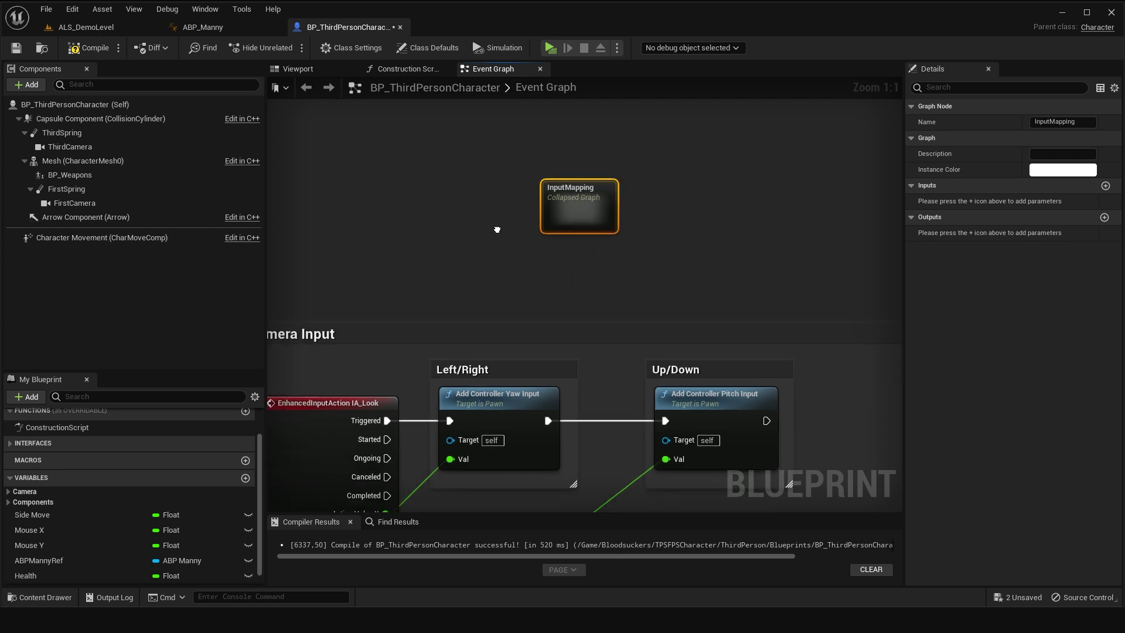
Collapse the Camera Input nodes into a graph named CameraInput.
scroll(586, 246, down, 3)
right_click(680, 189)
click(706, 322)
scroll(500, 233, up, 3)
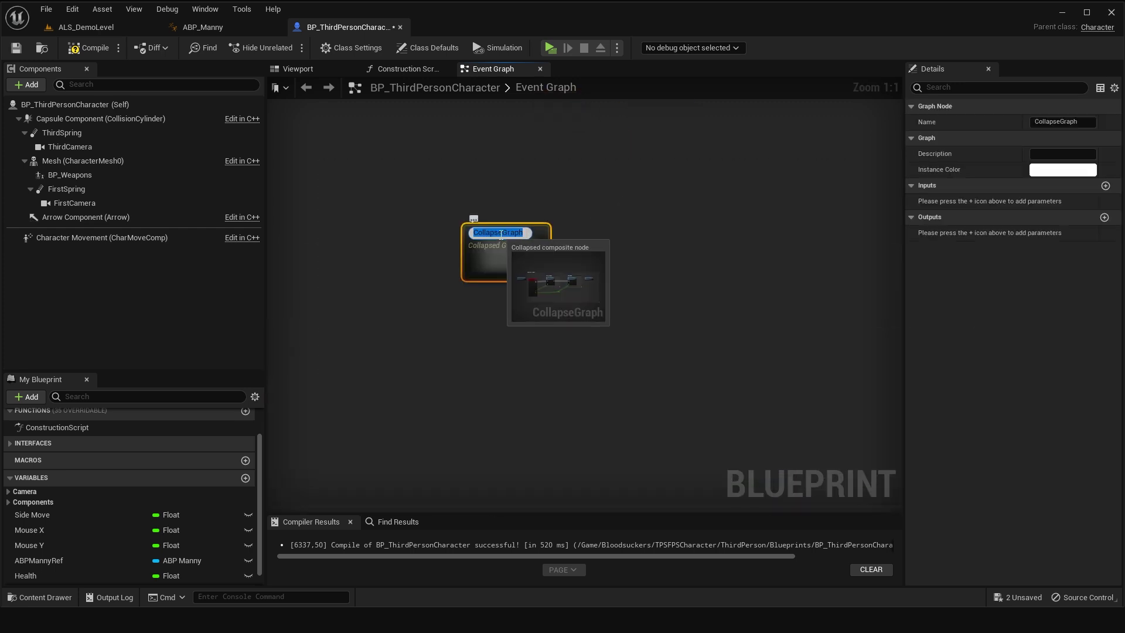
text(Input)
key(Return)
scroll(532, 258, down, 4)
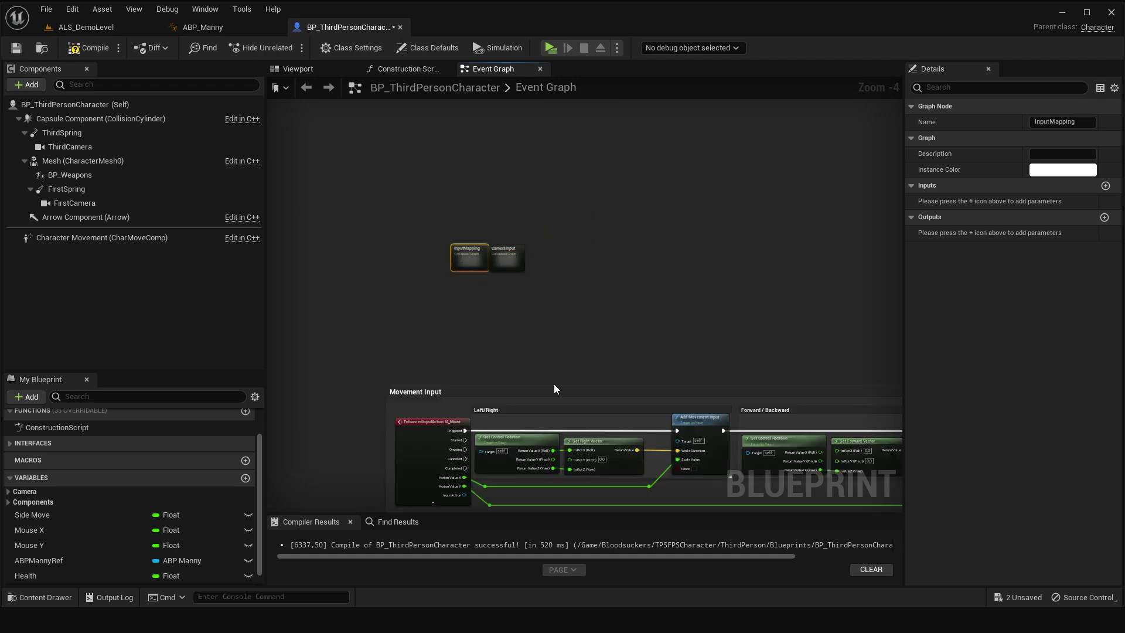
scroll(555, 388, down, 1)
Collapse the Movement Input nodes into a graph named MoveInput.
drag(417, 223, 765, 349)
right_click(398, 241)
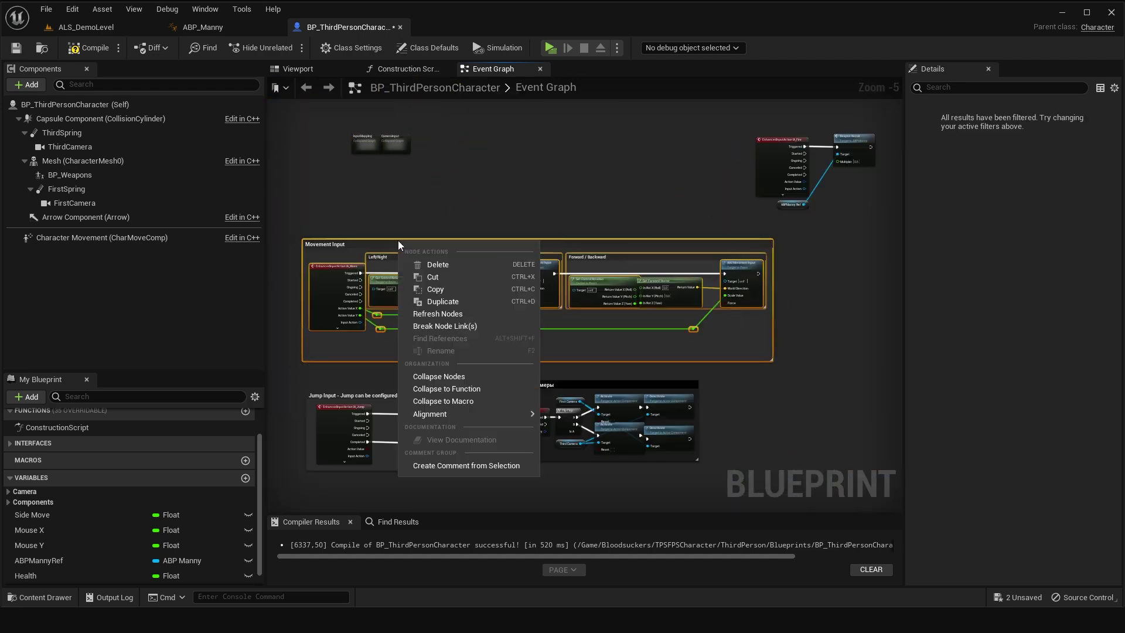
click(439, 376)
scroll(620, 301, up, 5)
text(MoveInput)
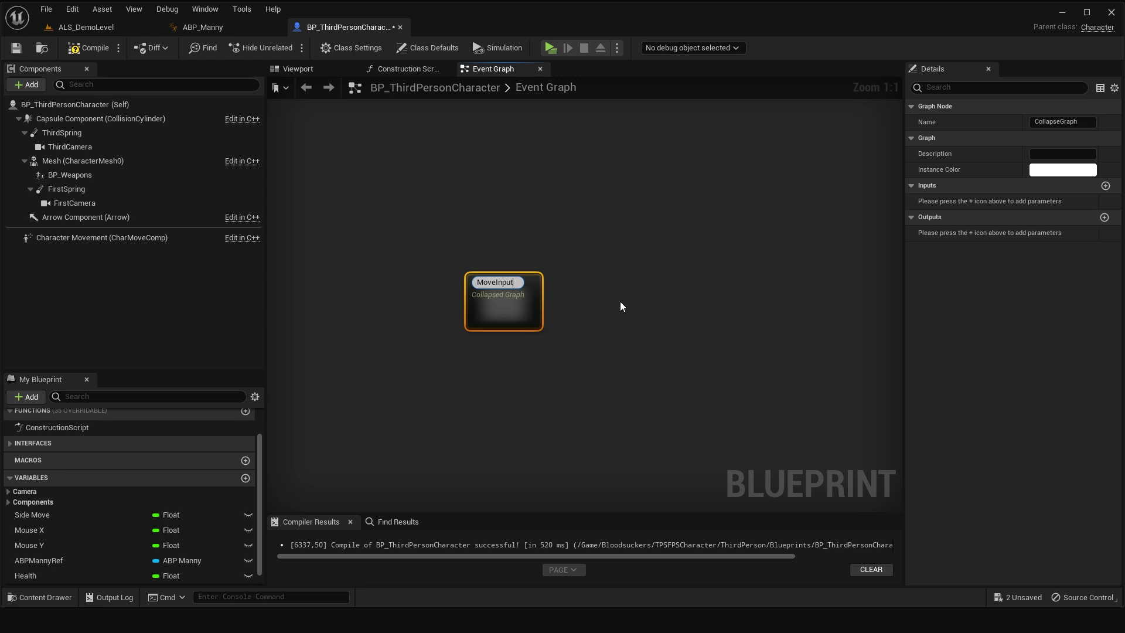
key(Return)
scroll(620, 301, down, 4)
Collapse the Jump Input nodes into a graph named JumpInput.
right_drag(402, 246, 565, 170)
drag(565, 171, 709, 426)
right_click(630, 274)
click(650, 470)
text(Ju)
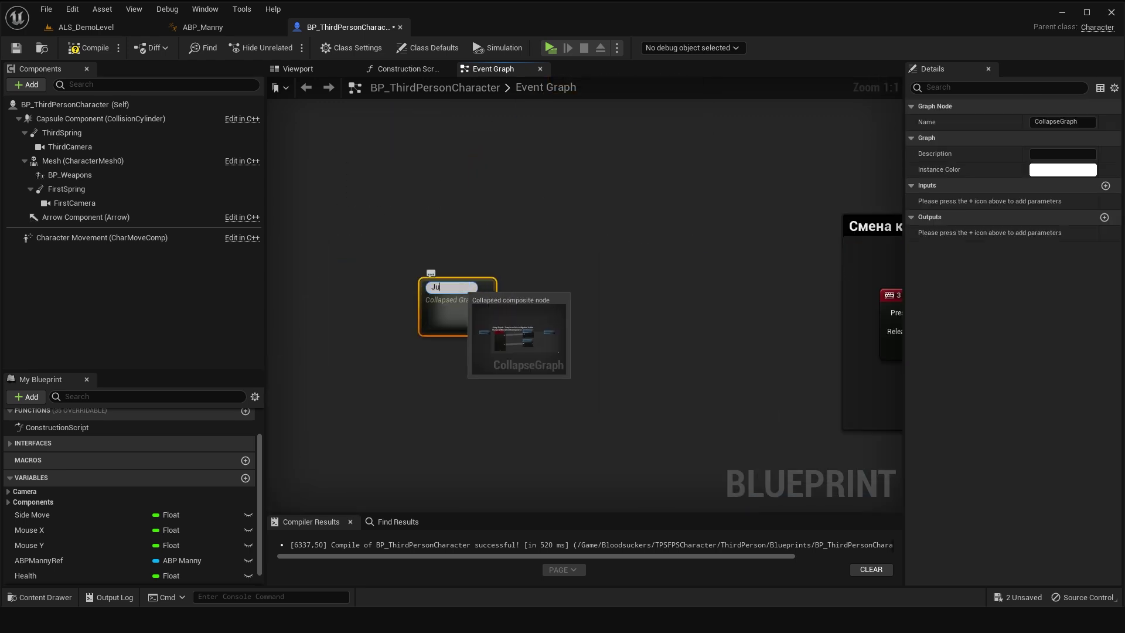
key(Return)
scroll(440, 395, down, 4)
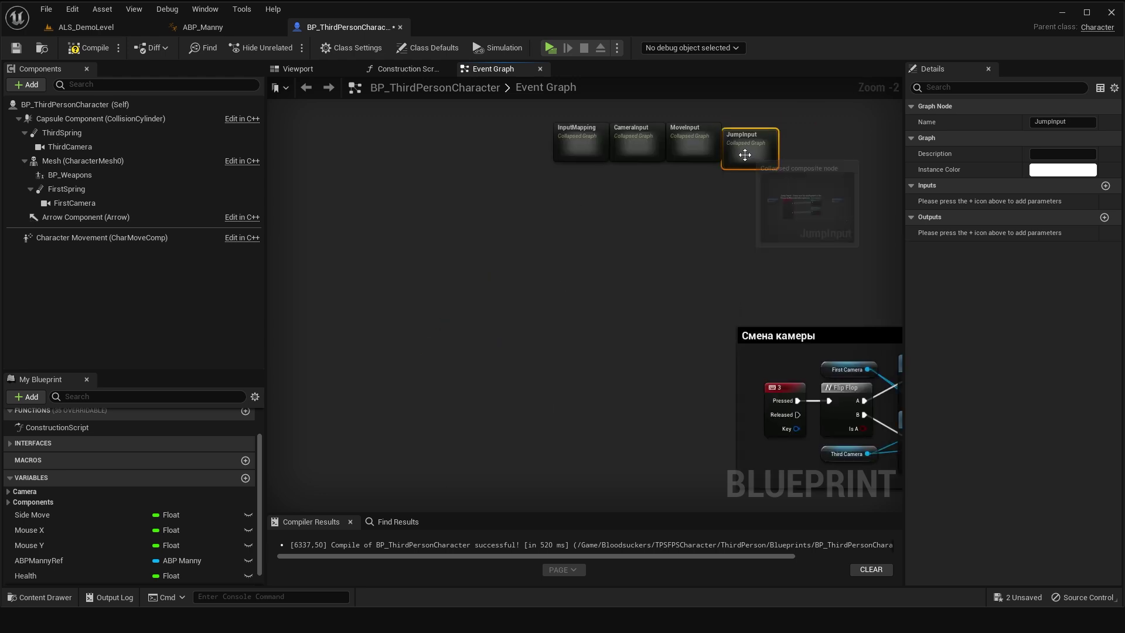
scroll(610, 360, up, 2)
Collapse the camera-switch nodes into a graph named ChangeCamera.
right_click(567, 234)
click(609, 366)
text(Camera)
key(Return)
scroll(525, 273, down, 1)
scroll(551, 266, down, 9)
Save the character blueprint, then switch to the ALS_DemoLevel level and its Content folder.
right_drag(532, 280, 530, 300)
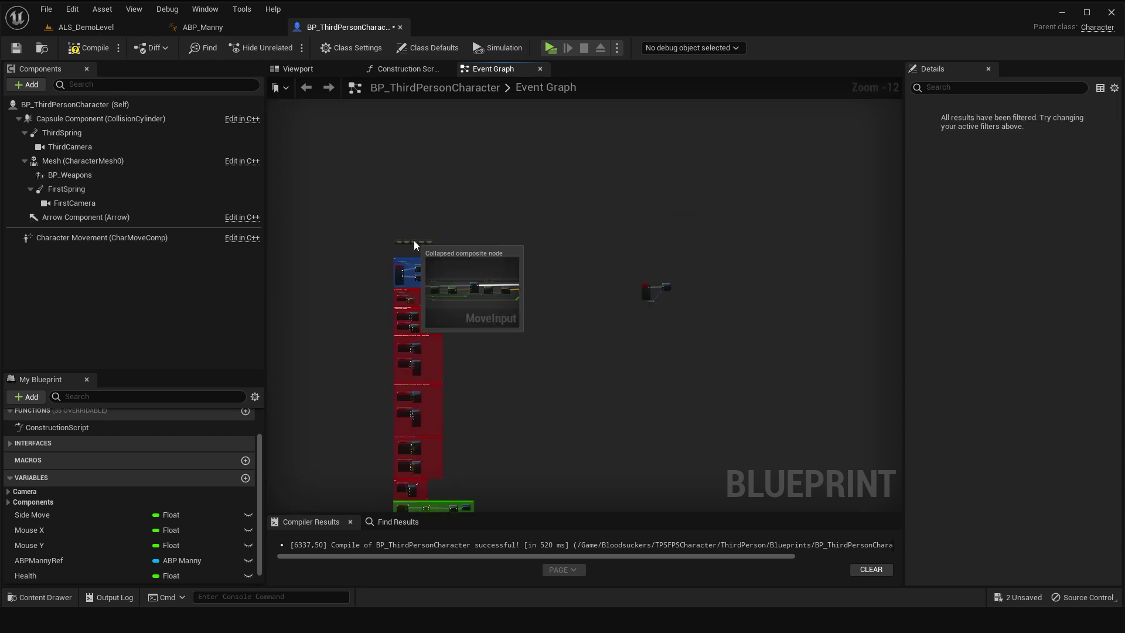
right_click(546, 335)
right_drag(540, 294, 512, 255)
click(16, 48)
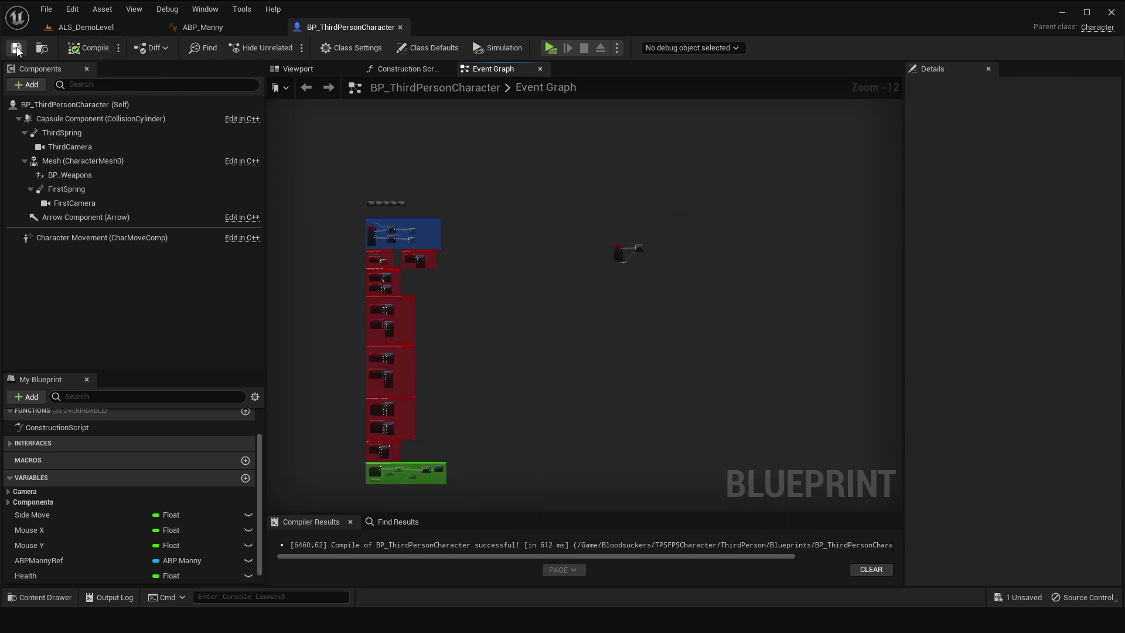
drag(611, 216, 696, 354)
scroll(644, 263, up, 12)
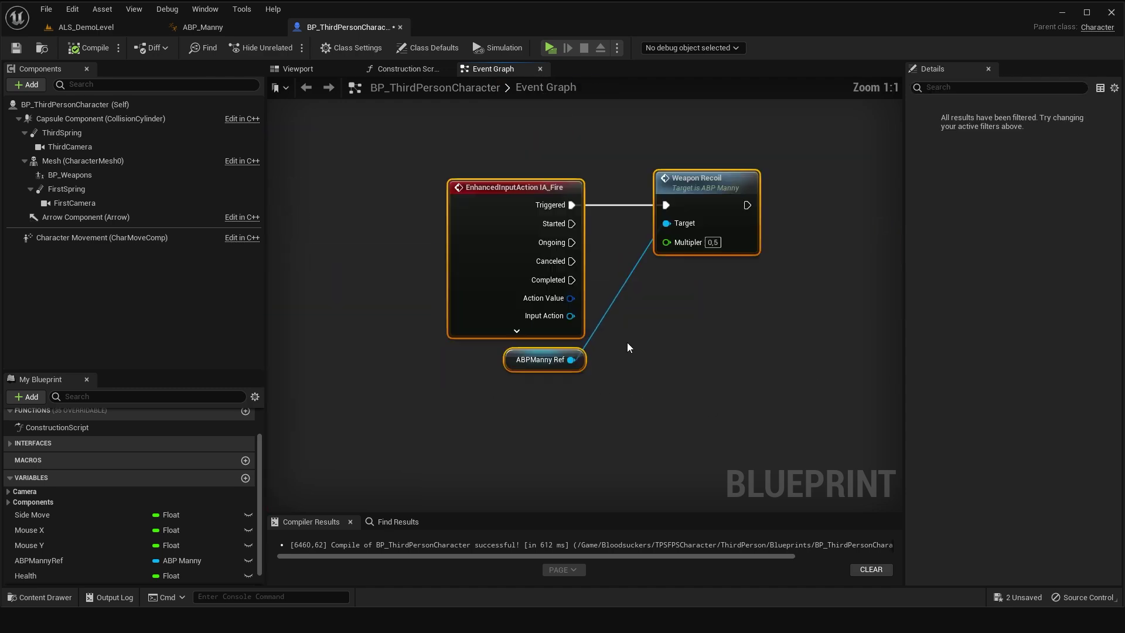
click(672, 413)
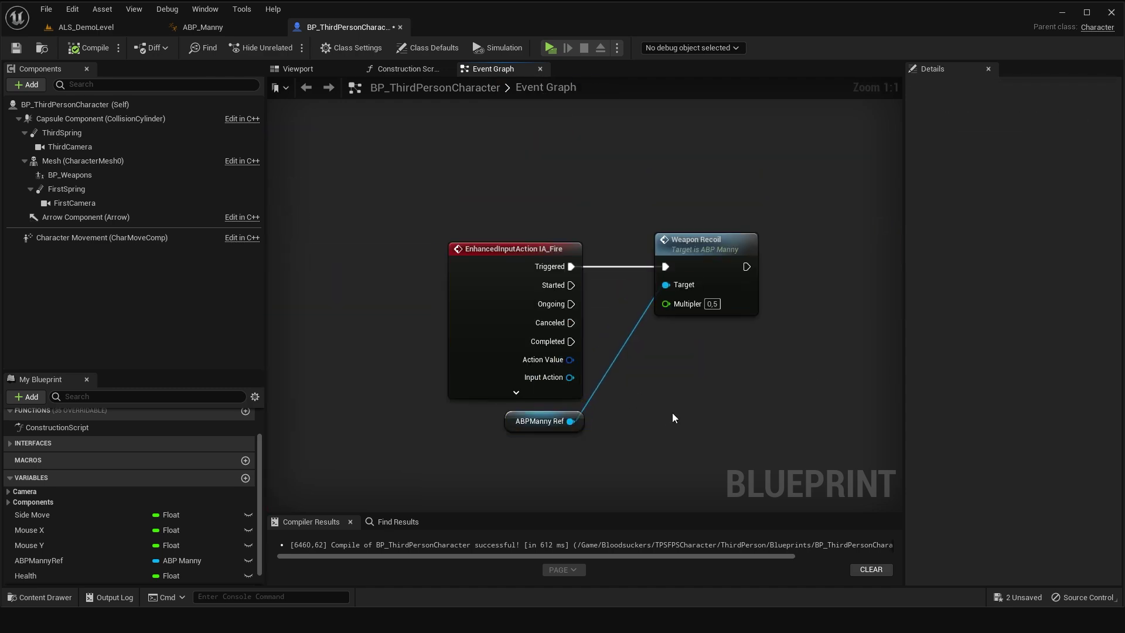
click(86, 27)
click(233, 439)
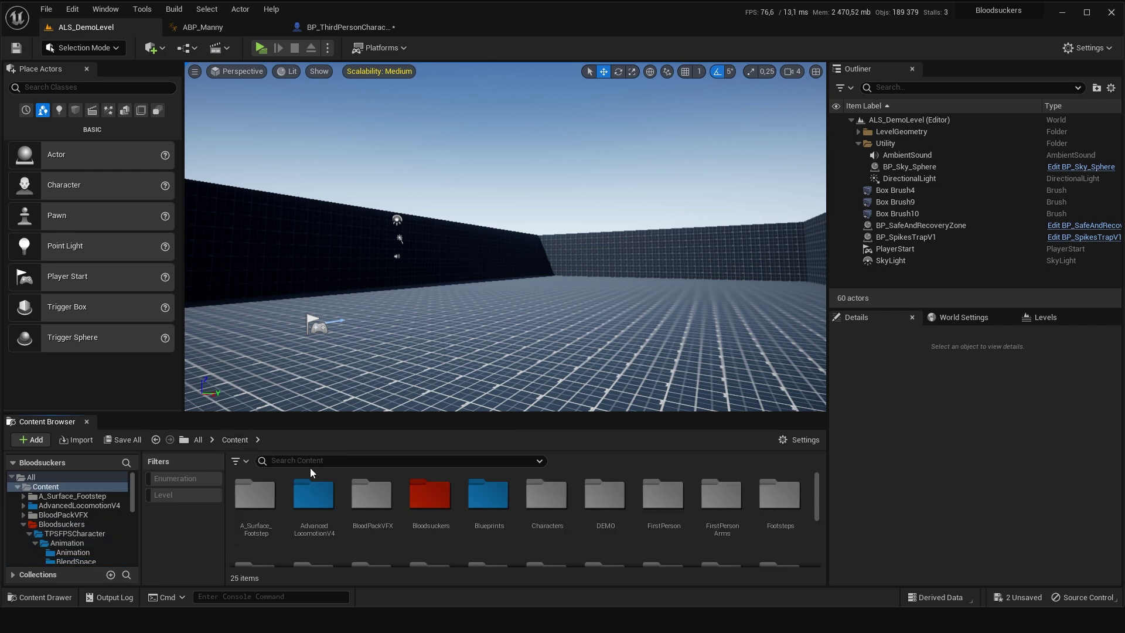
Open BP_Weapons from Bloodsuckers > Weapons, enable Replicates, compile, and close its tab.
double_click(435, 505)
double_click(308, 509)
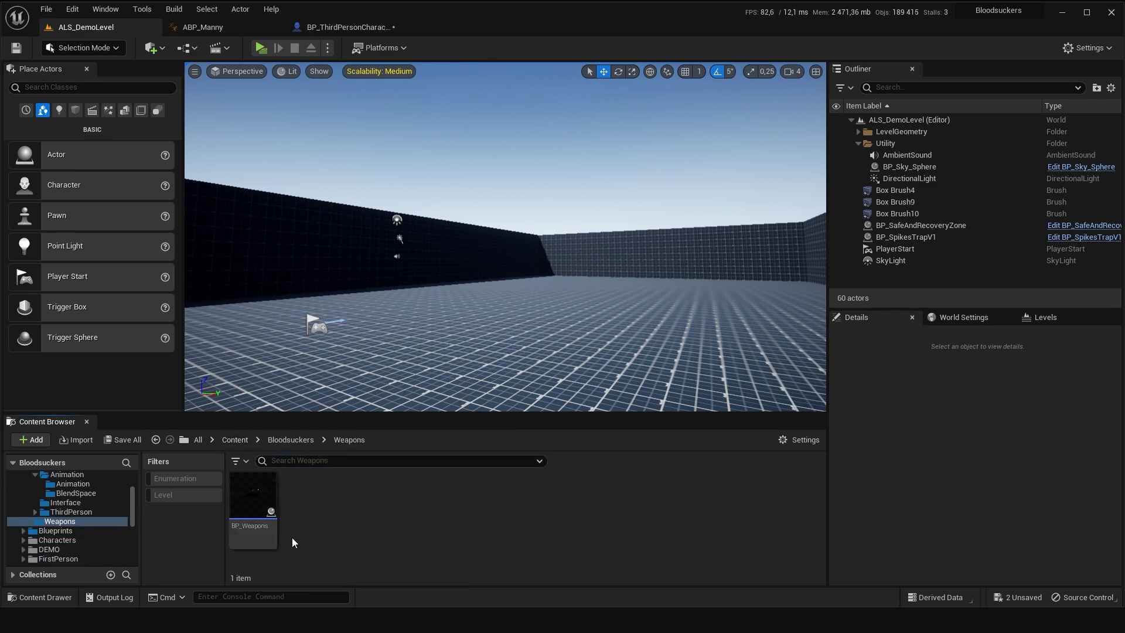
double_click(250, 499)
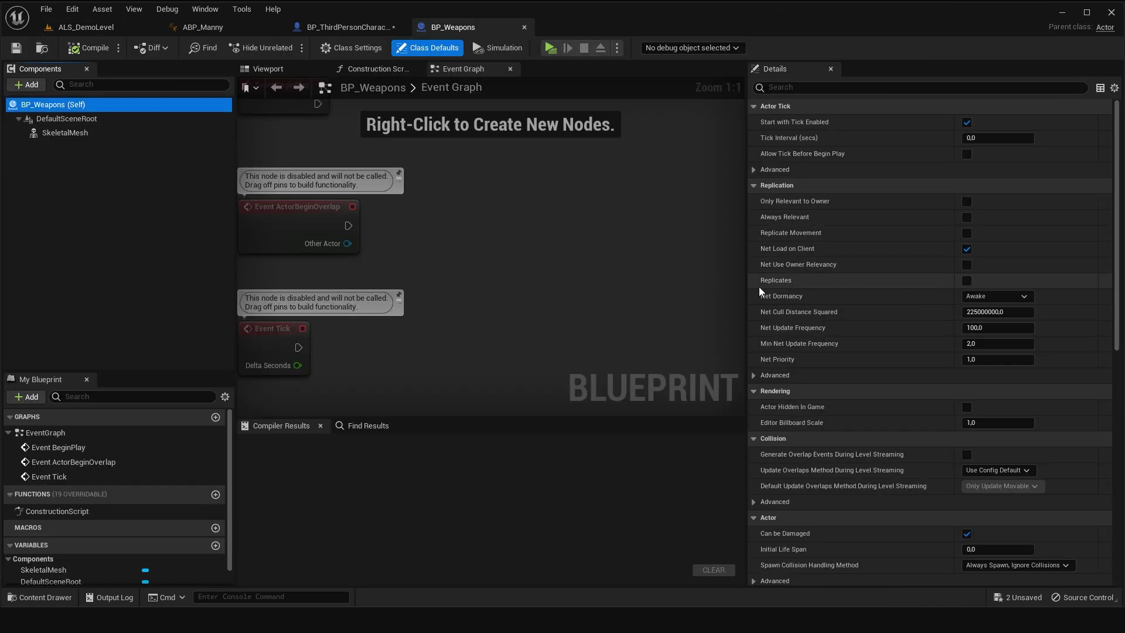
click(966, 281)
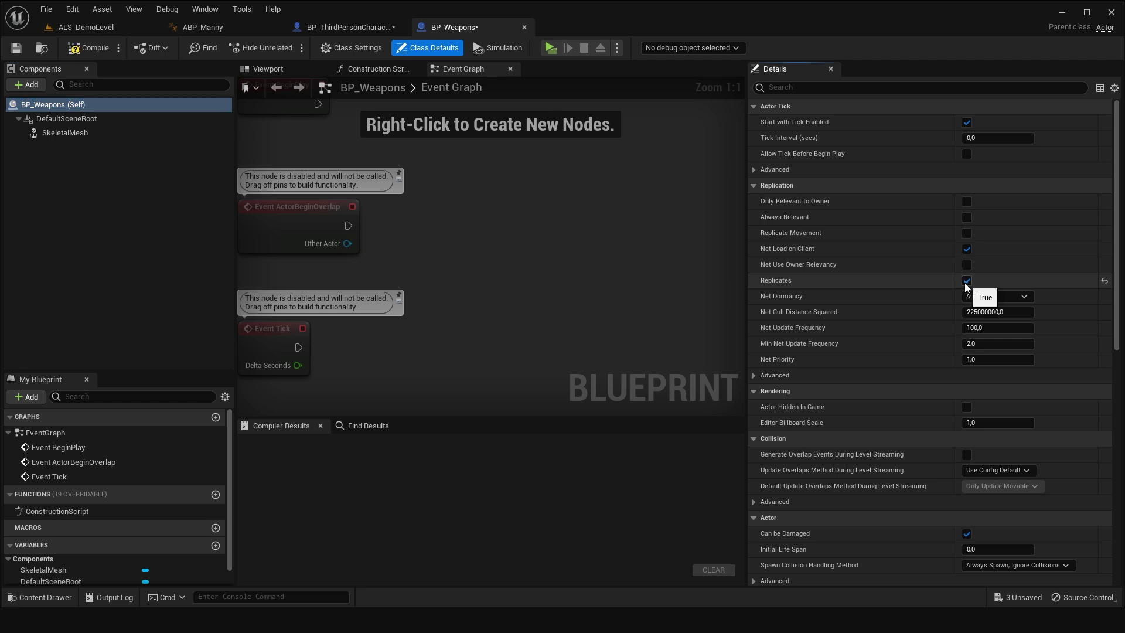
click(83, 51)
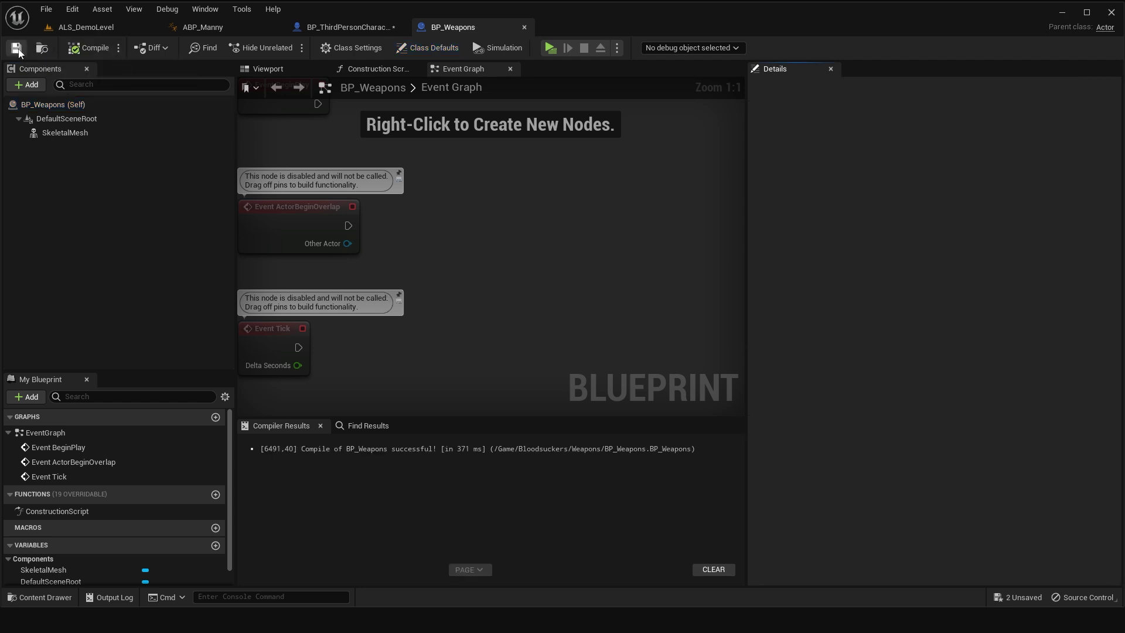
middle_click(422, 34)
Save the character blueprint and move the Weapon Recoil and ABPManny Ref nodes down.
click(18, 48)
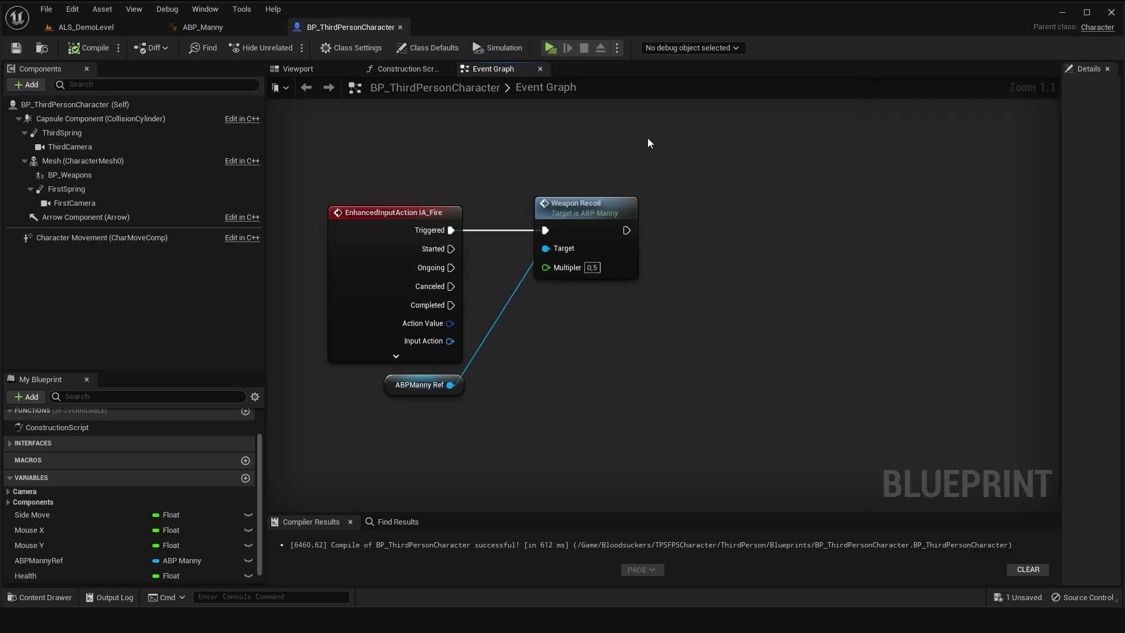
right_drag(542, 340, 585, 331)
mouse_move(642, 218)
mouse_down()
mouse_move(593, 358)
mouse_move(437, 427)
mouse_up()
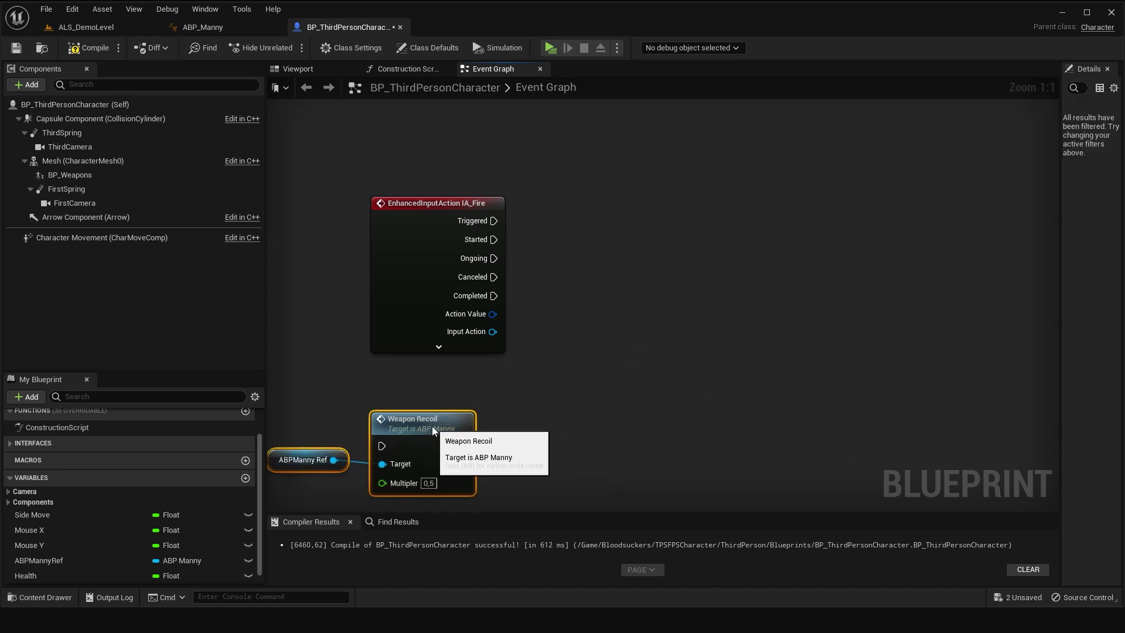
right_drag(485, 407, 459, 408)
Create a new Boolean variable named IsFire.
click(30, 402)
click(33, 425)
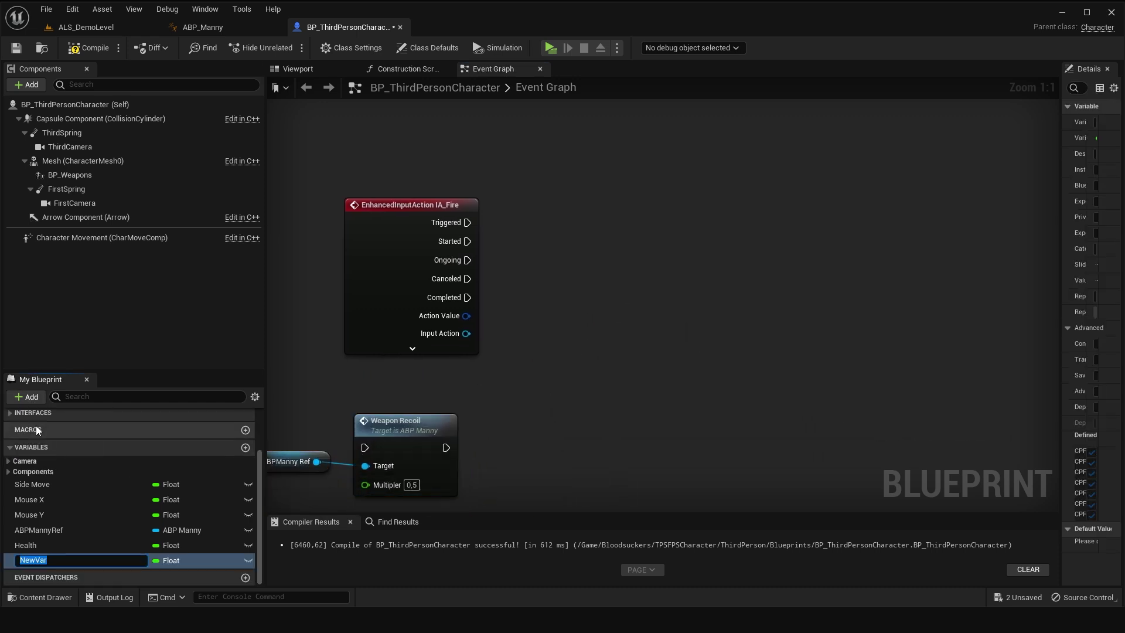
text(IsF)
text(ire)
key(Return)
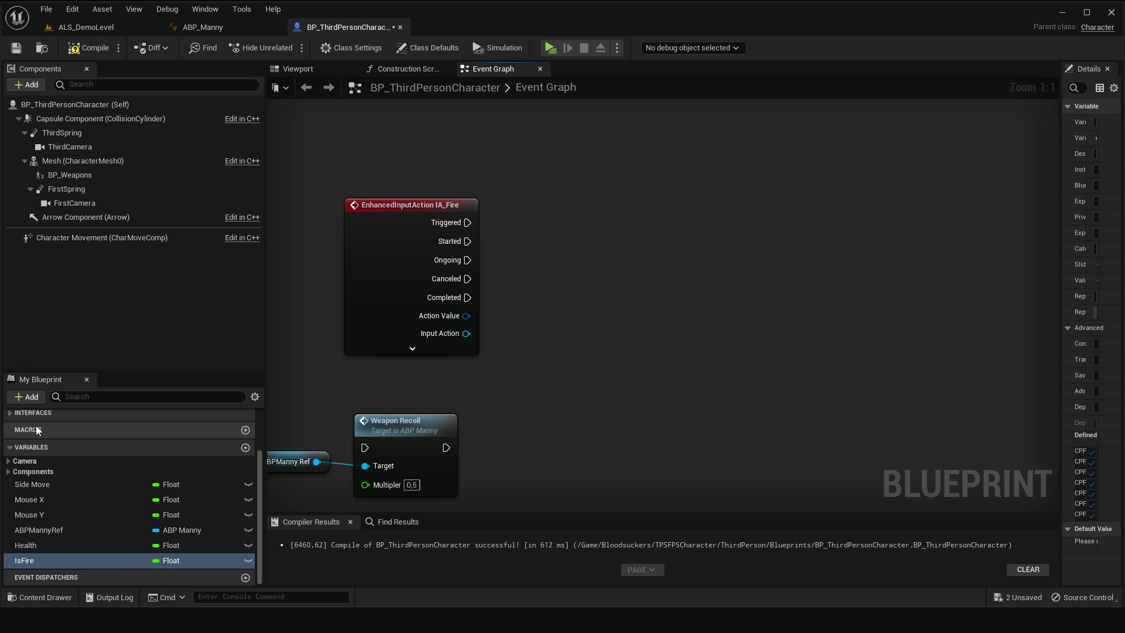
click(170, 560)
click(182, 307)
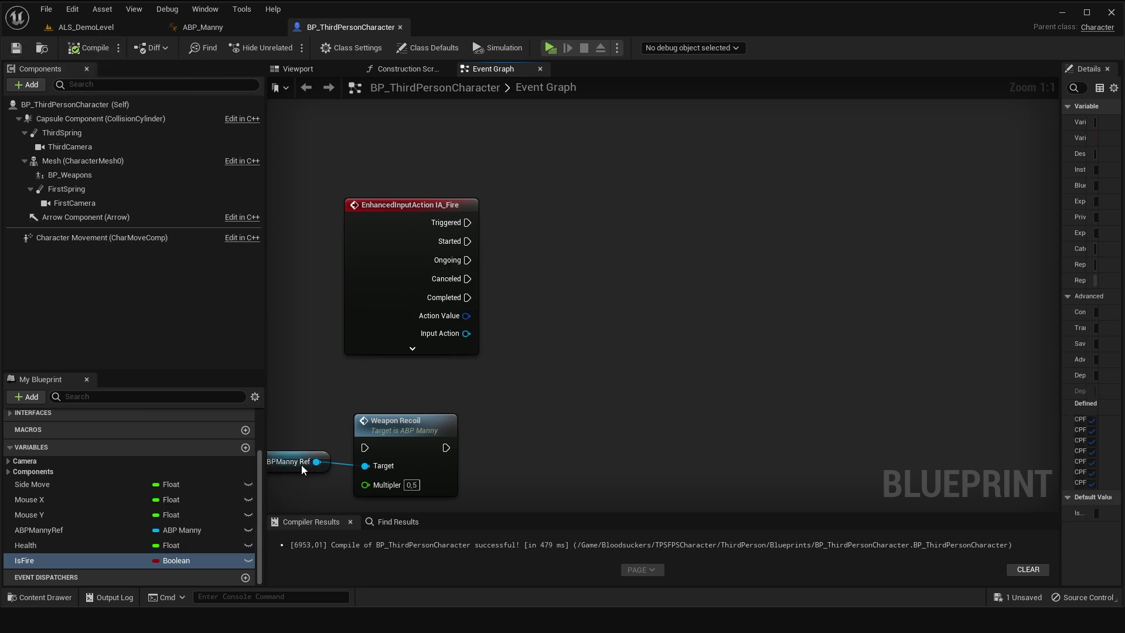
Set IsFire to true when IA_Fire starts.
mouse_move(99, 558)
alt+mouse_down()
mouse_move(526, 241)
mouse_move(468, 241)
alt+mouse_up()
drag(549, 247, 530, 238)
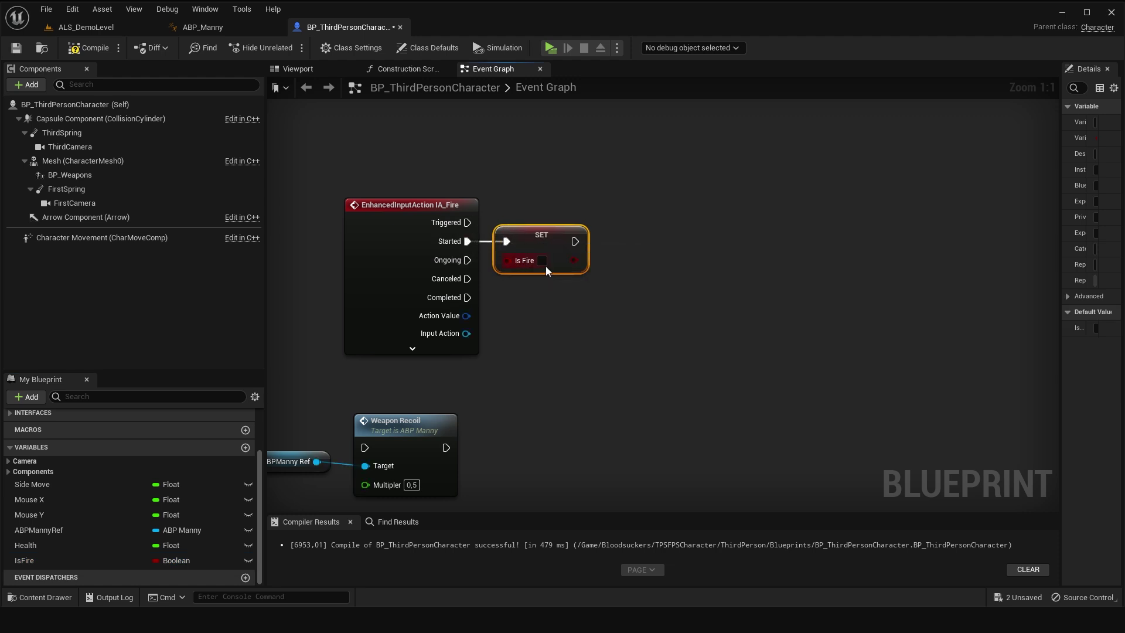
click(542, 260)
right_drag(546, 301, 550, 251)
click(550, 250)
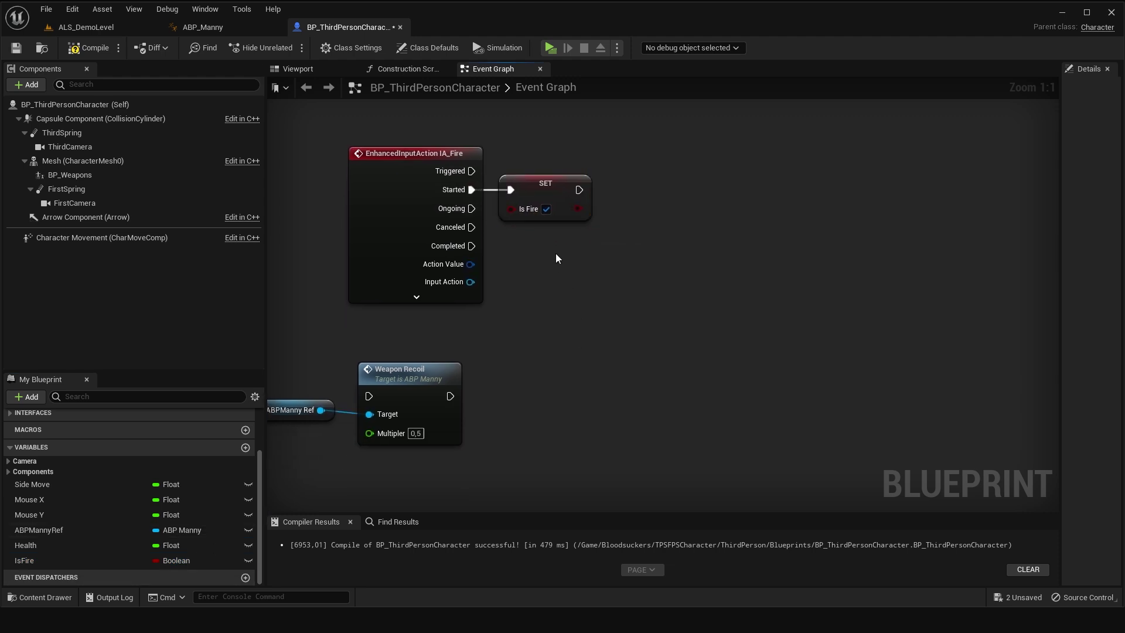
Duplicate the IsFire setter for the Completed path, left unchecked.
click(557, 194)
key(ctrl+d)
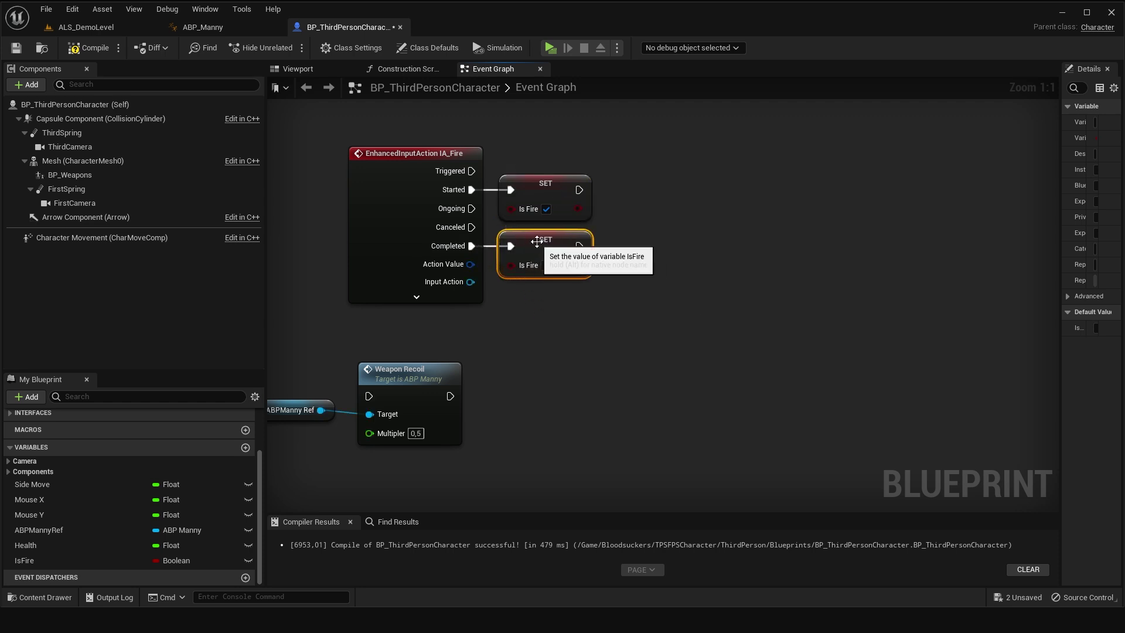
drag(566, 258, 539, 250)
click(643, 290)
right_drag(680, 254, 615, 365)
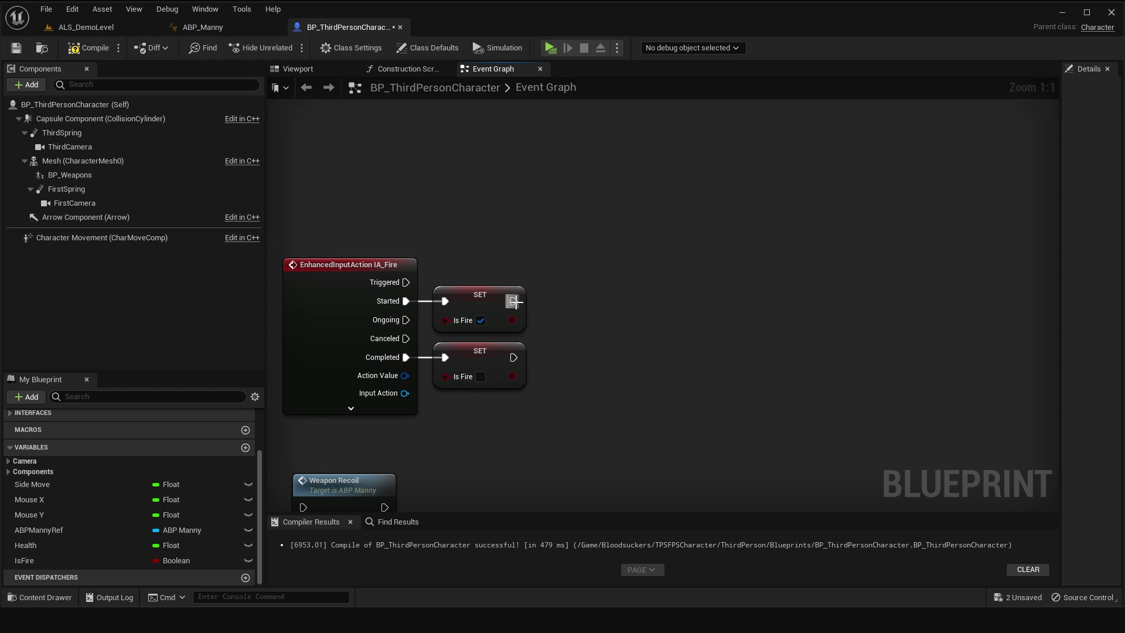
Add a Branch after the true setter using an IsFire getter as its condition.
click(744, 319)
drag(704, 311, 761, 312)
drag(779, 294, 698, 283)
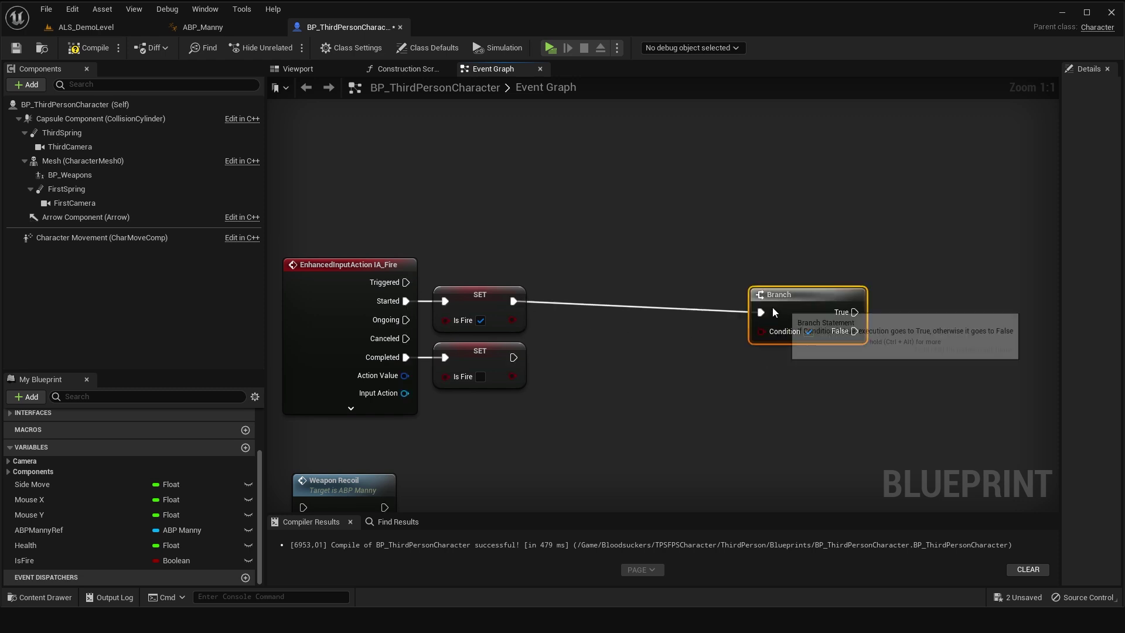
mouse_move(54, 560)
mouse_down()
mouse_move(688, 405)
mouse_move(681, 322)
mouse_up()
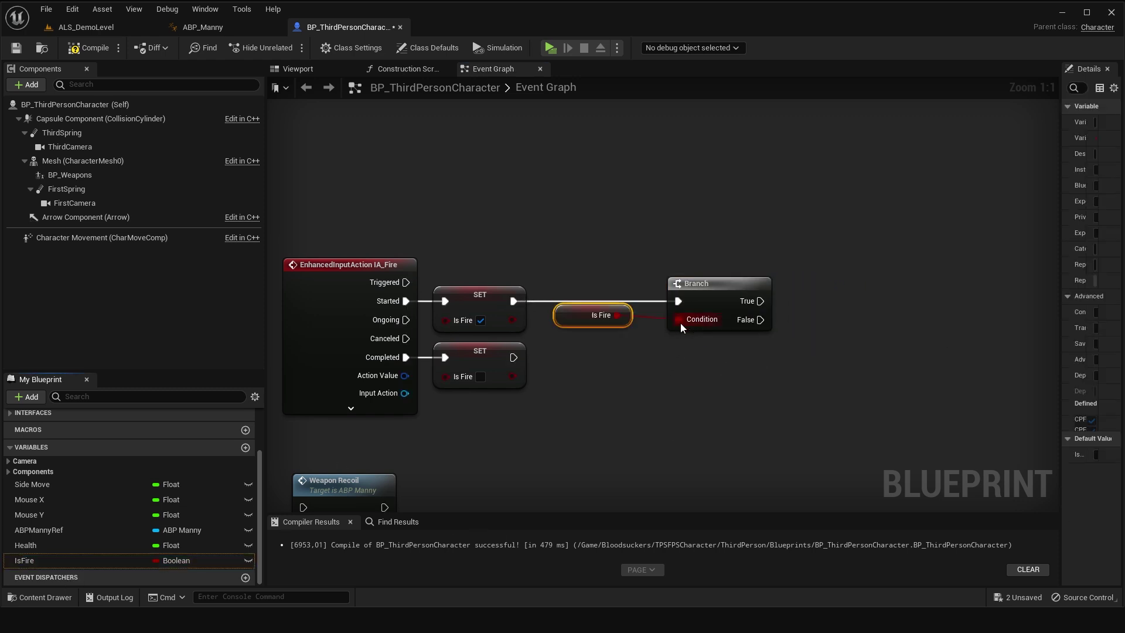
drag(568, 318, 567, 351)
right_drag(740, 380, 599, 382)
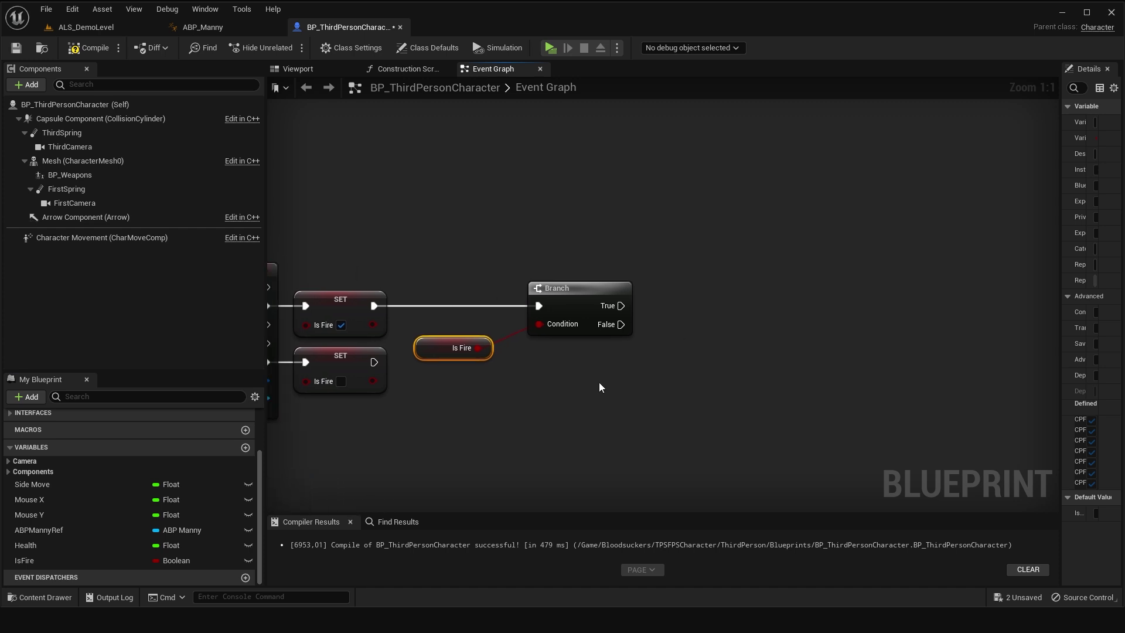
click(636, 398)
right_drag(627, 421, 701, 425)
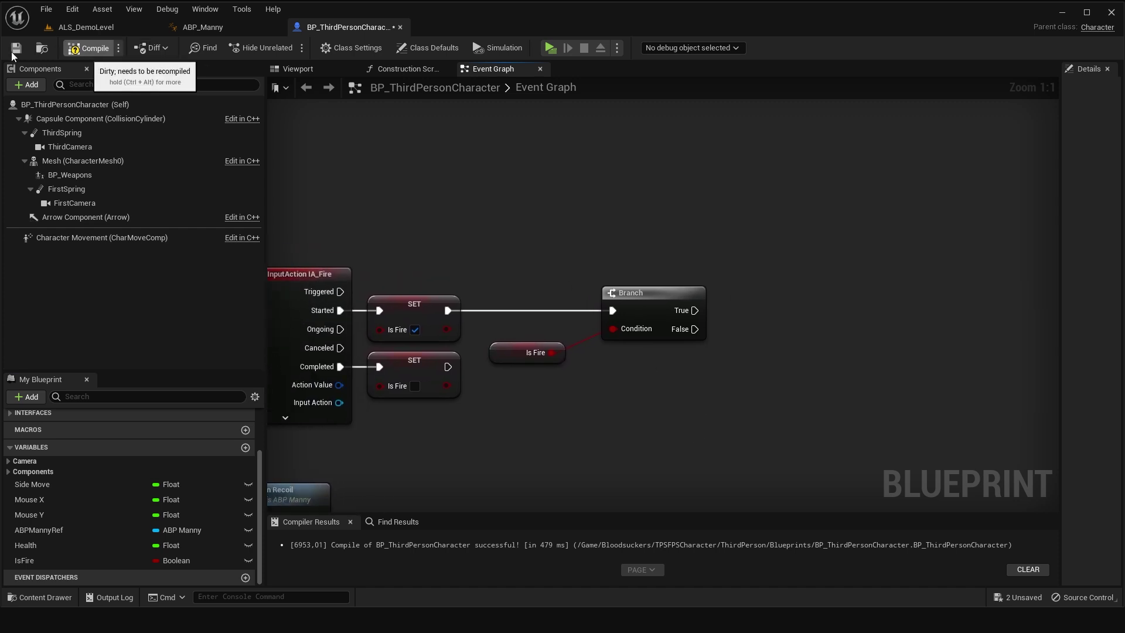
right_drag(303, 476, 497, 361)
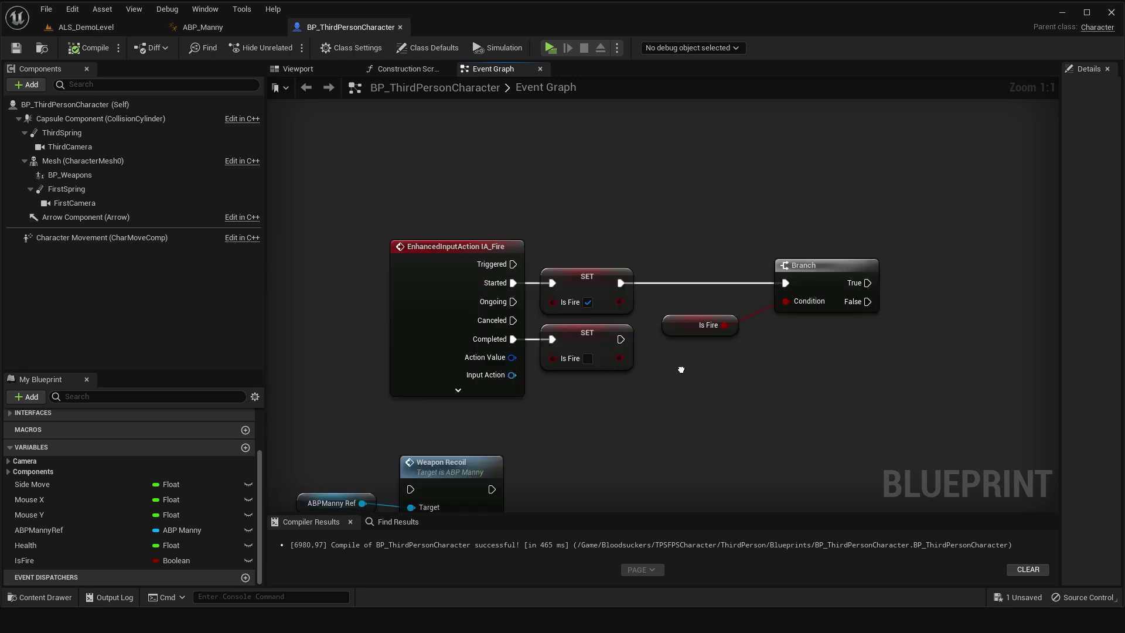
scroll(120, 479, up, 3)
Create a new blueprint function named Shoot and compile the character blueprint.
click(26, 397)
click(36, 442)
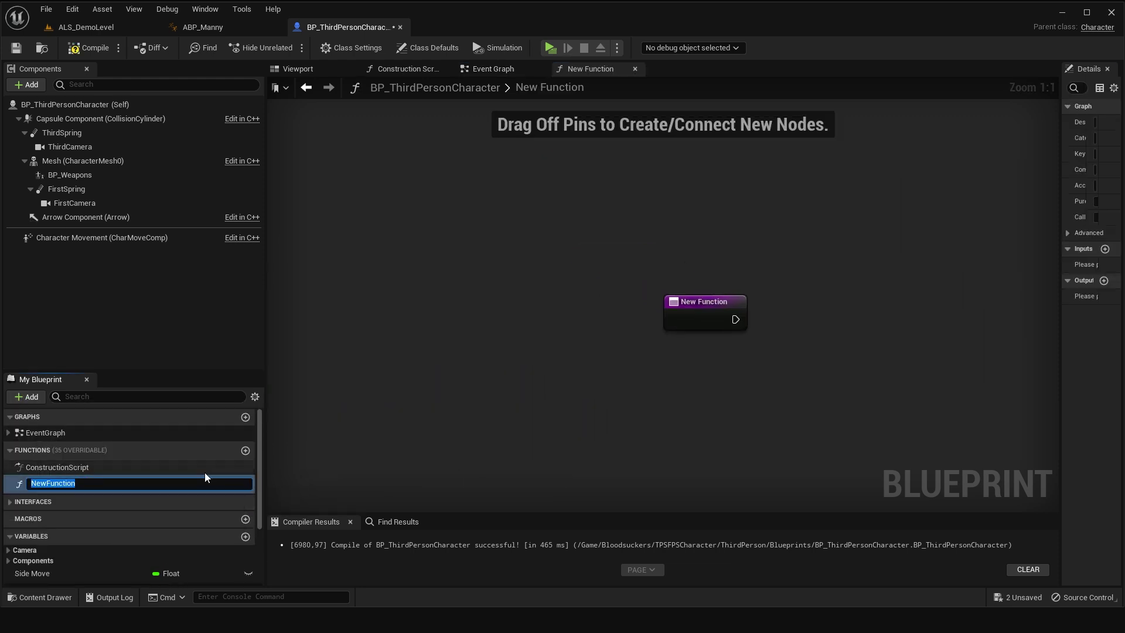
text(Sh)
text(oot)
key(Return)
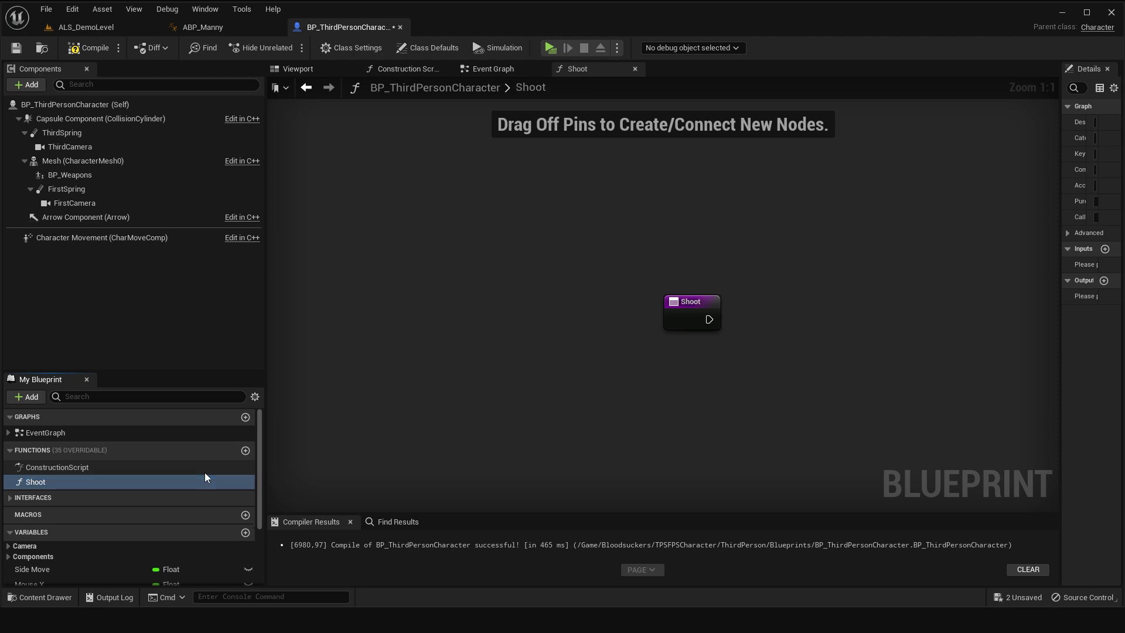
click(82, 47)
Add a FirstCamera getter to the Shoot graph, feeding a Get World Location node.
mouse_move(598, 382)
right_down()
mouse_move(377, 350)
mouse_move(334, 326)
mouse_move(434, 334)
right_up()
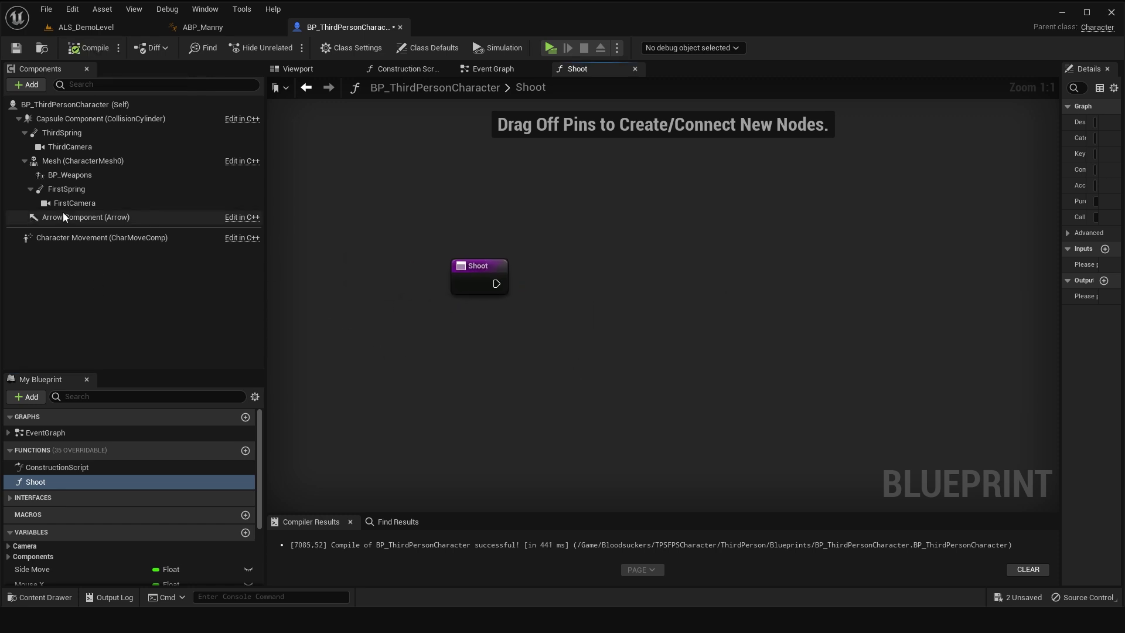
drag(73, 203, 438, 329)
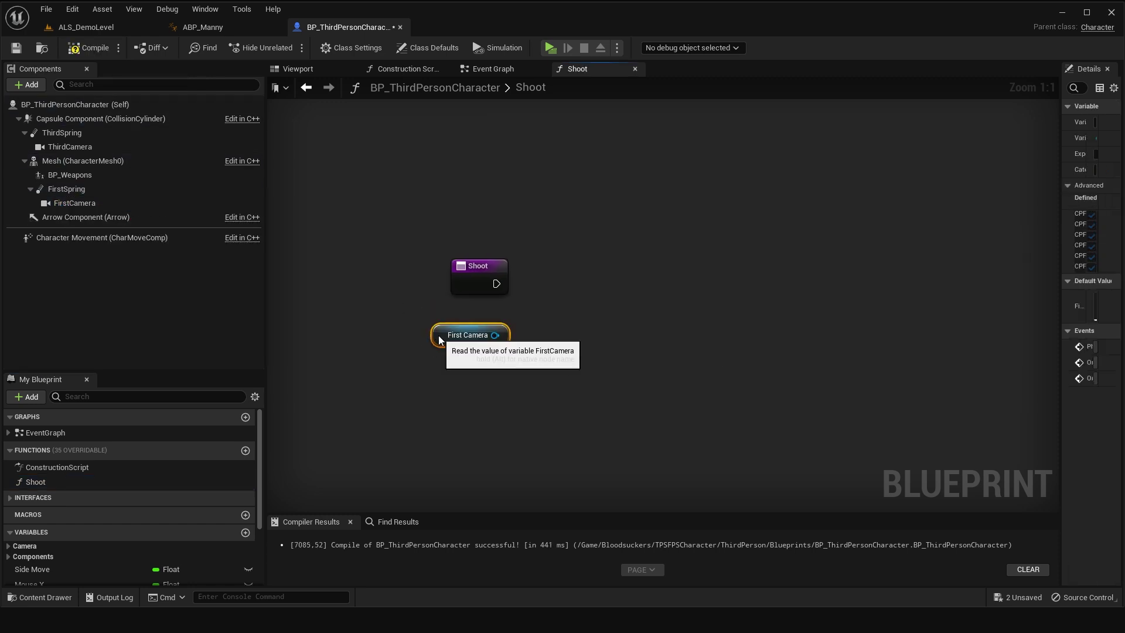
right_drag(583, 331, 464, 368)
drag(448, 349, 450, 344)
text(get world location)
key(Return)
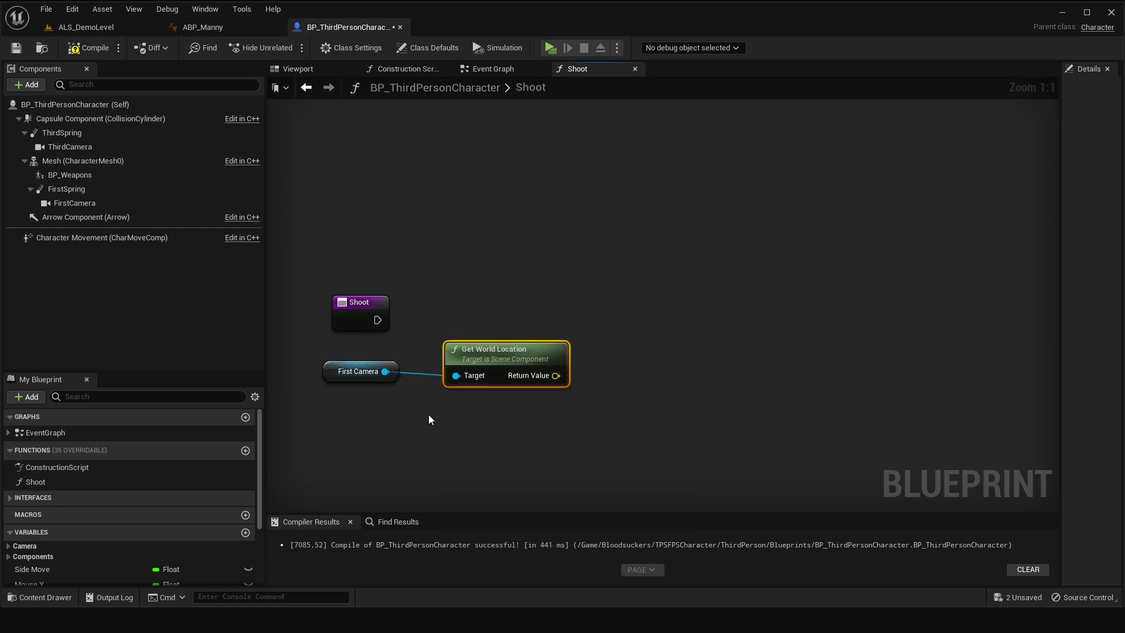
Add Get Forward Vector from First Camera, placed below Get World Location.
drag(403, 387, 505, 456)
text(get forwa)
text(or)
key(Return)
drag(553, 466, 497, 403)
shift+click(498, 351)
right_drag(609, 375, 508, 363)
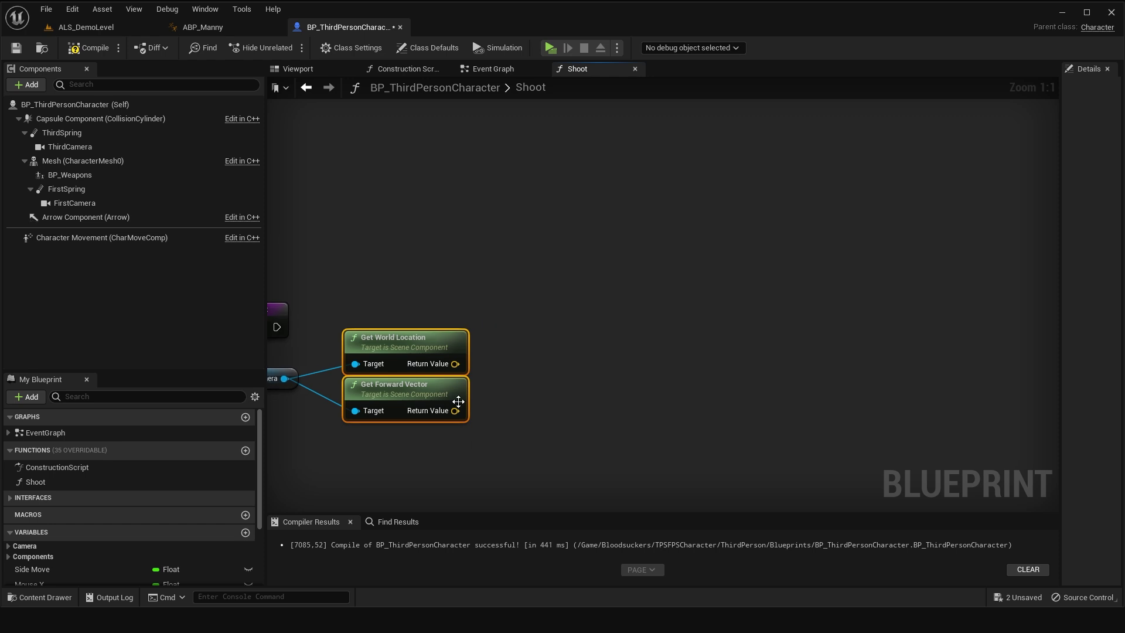
drag(456, 410, 525, 409)
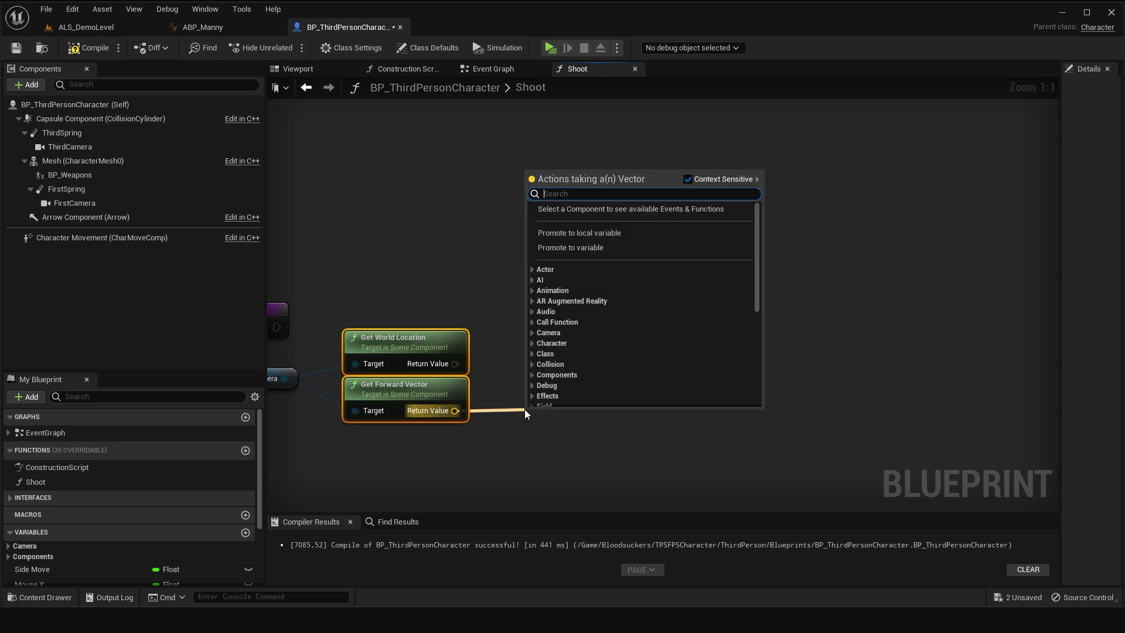
Scale the camera forward vector by a float value of 20000 with a math node.
text(+)
key(Return)
right_click(532, 436)
mouse_move(586, 432)
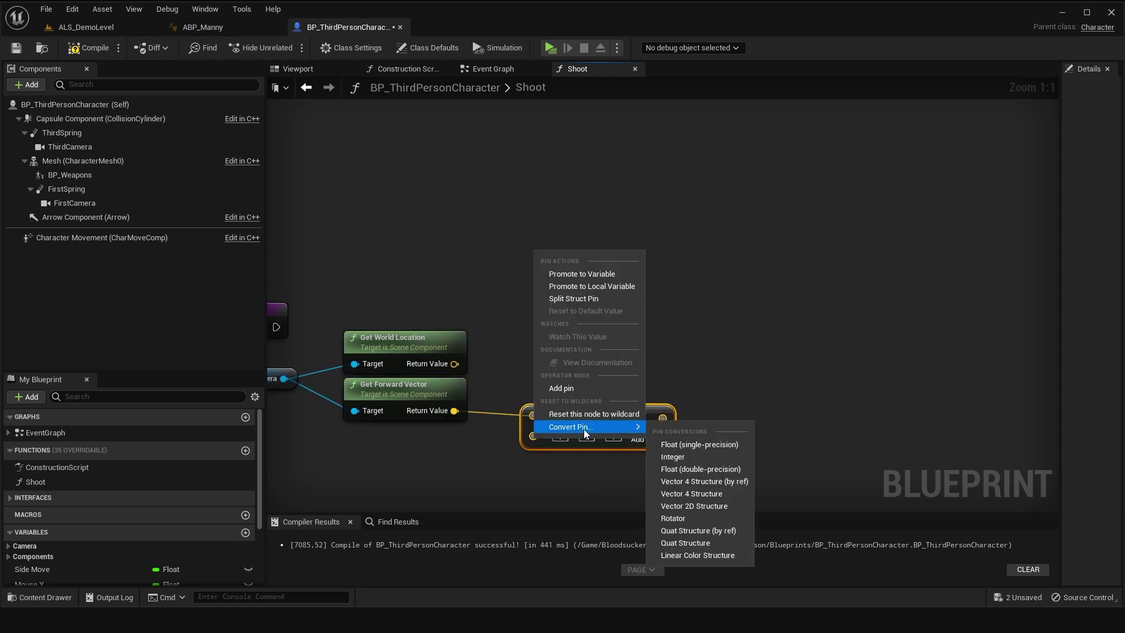
click(688, 444)
click(551, 436)
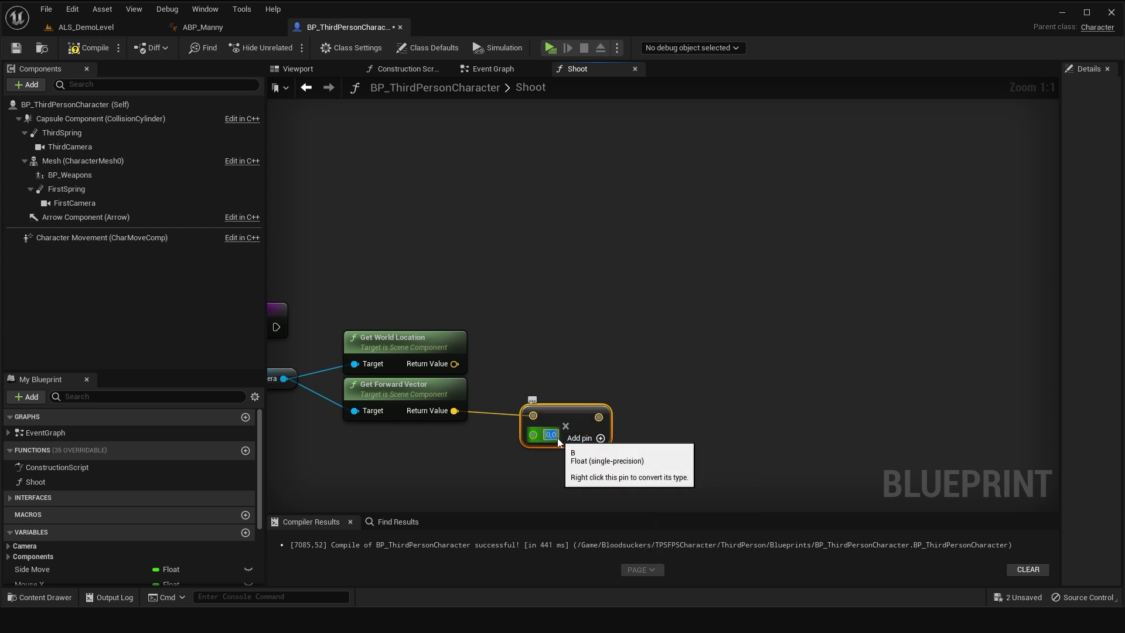
text(2)
key(Return)
drag(581, 404, 554, 413)
right_drag(590, 360, 573, 380)
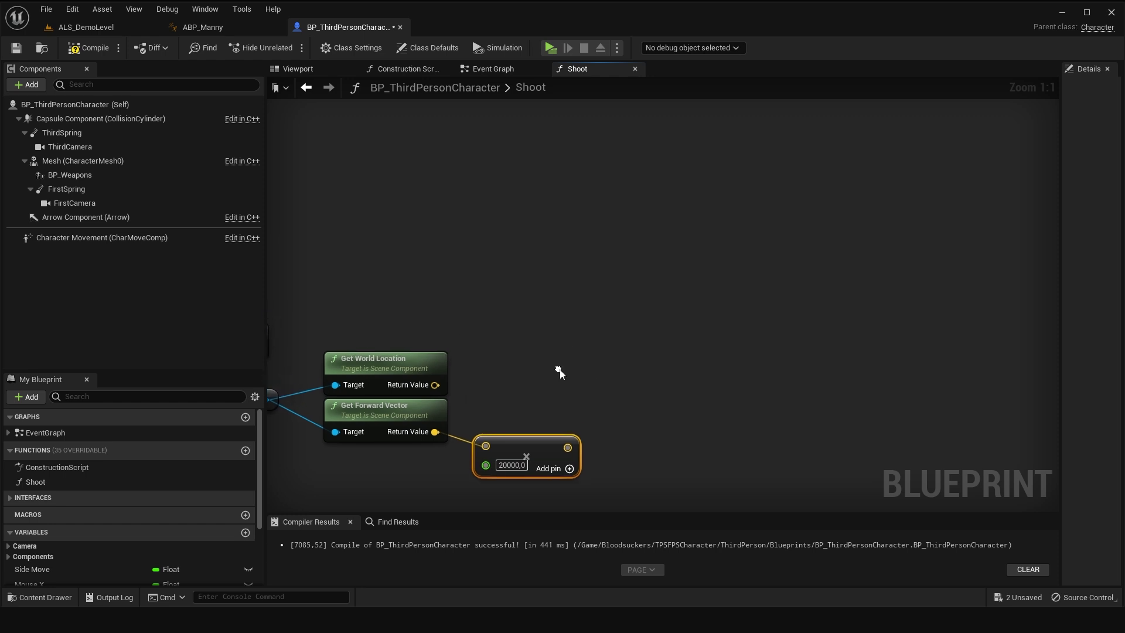
Add the scaled forward vector to the camera world location with a vector add node.
drag(436, 385, 588, 377)
text(+)
key(Return)
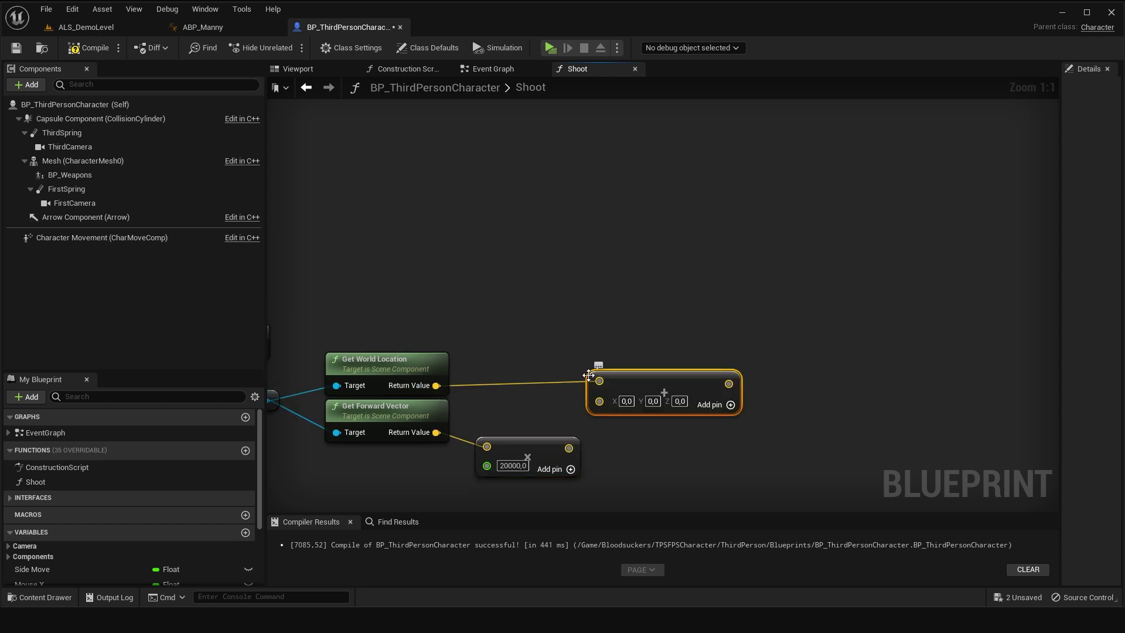
right_drag(627, 385, 609, 342)
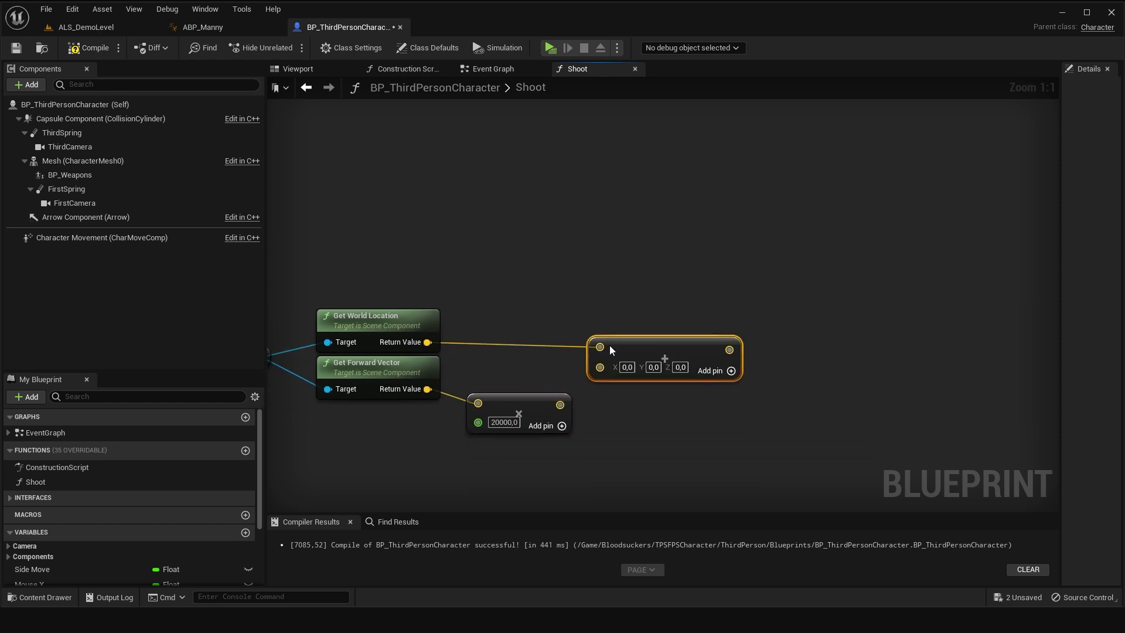
drag(600, 367, 573, 409)
drag(600, 367, 561, 405)
mouse_move(705, 459)
right_down()
mouse_move(722, 492)
mouse_move(799, 529)
right_up()
Add a Line Trace By Channel node after the Shoot entry.
drag(343, 383, 824, 363)
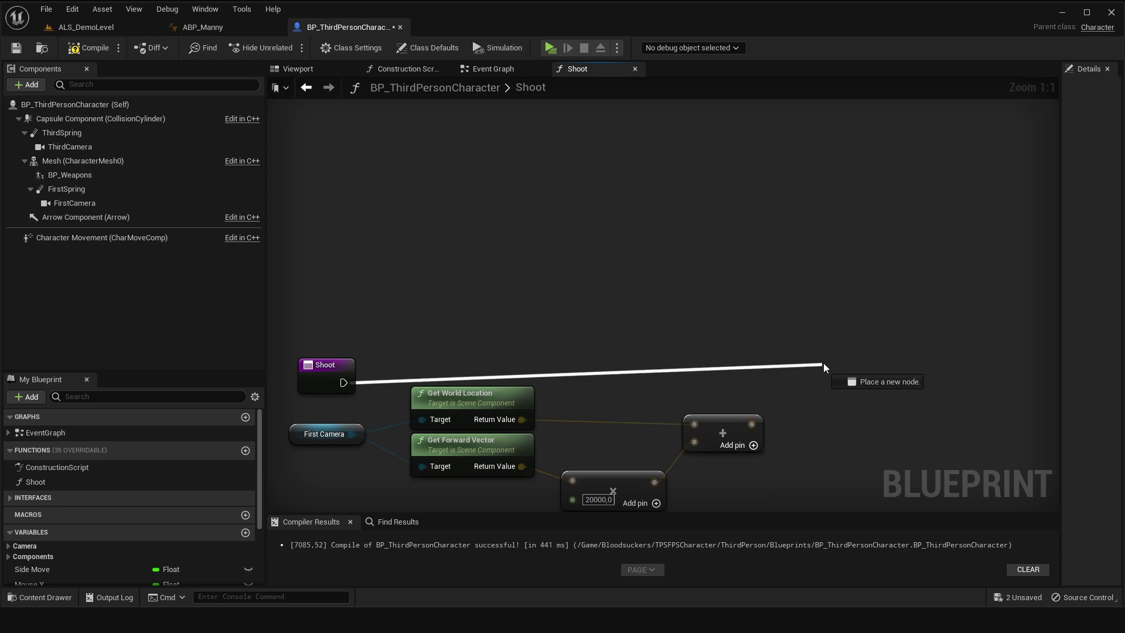
text(line trace b)
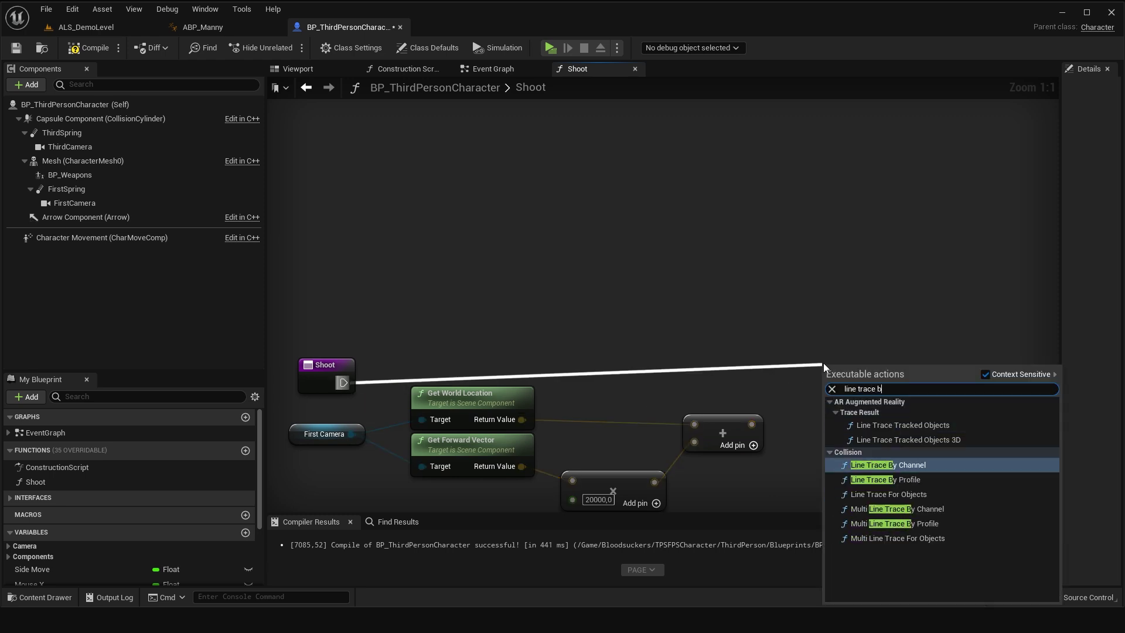
text(y channel)
key(Return)
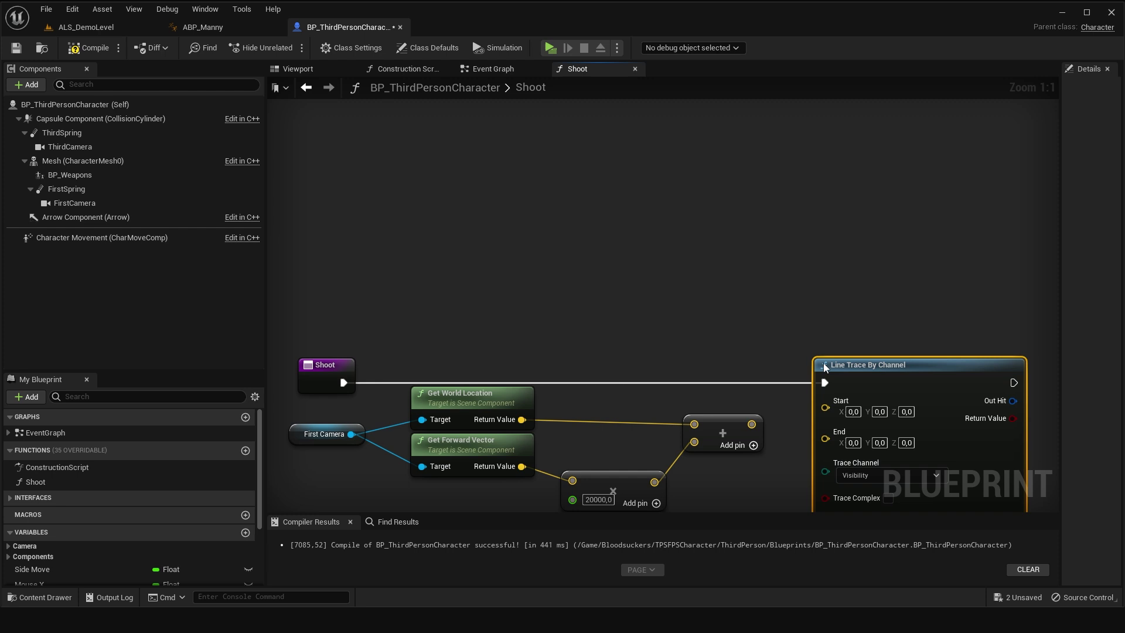
right_drag(775, 323, 706, 232)
click(631, 329)
drag(626, 328, 635, 328)
right_drag(689, 387, 639, 444)
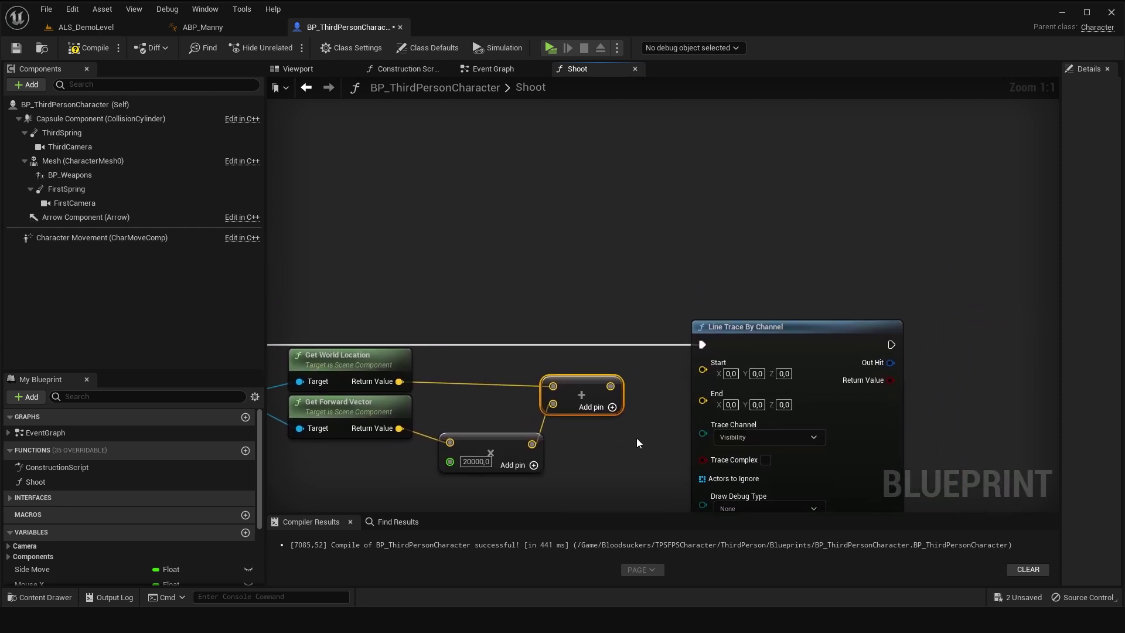
Wire camera location into the trace Start and the add result into End, then compile.
drag(399, 381, 703, 368)
drag(609, 385, 703, 387)
drag(592, 392, 611, 410)
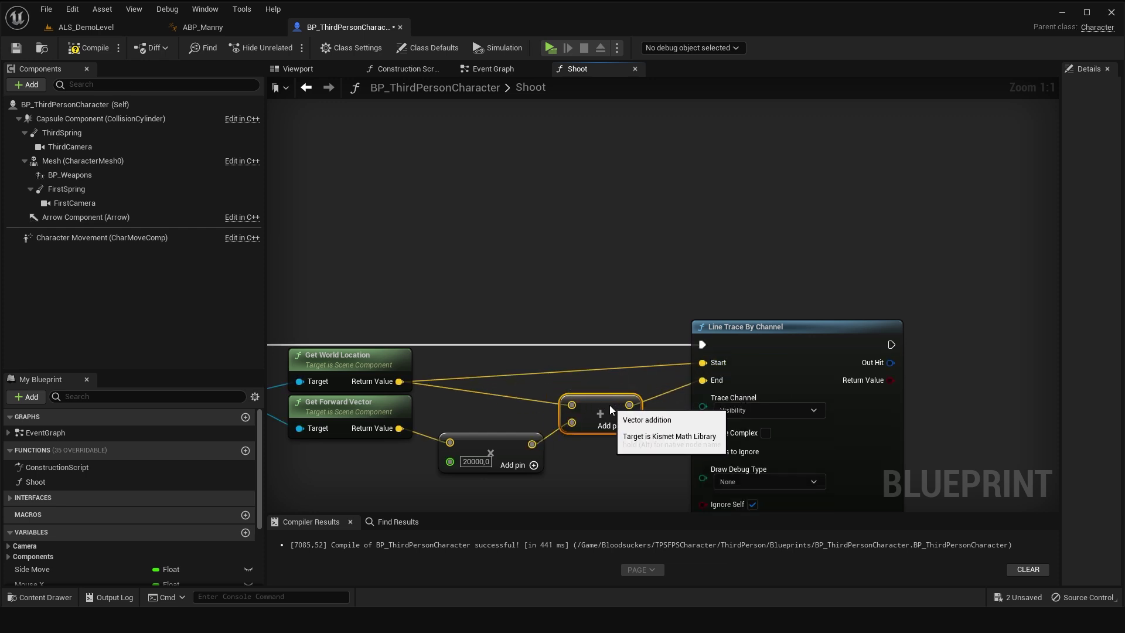
click(88, 47)
mouse_move(538, 444)
right_down()
mouse_move(820, 379)
mouse_move(646, 411)
right_up()
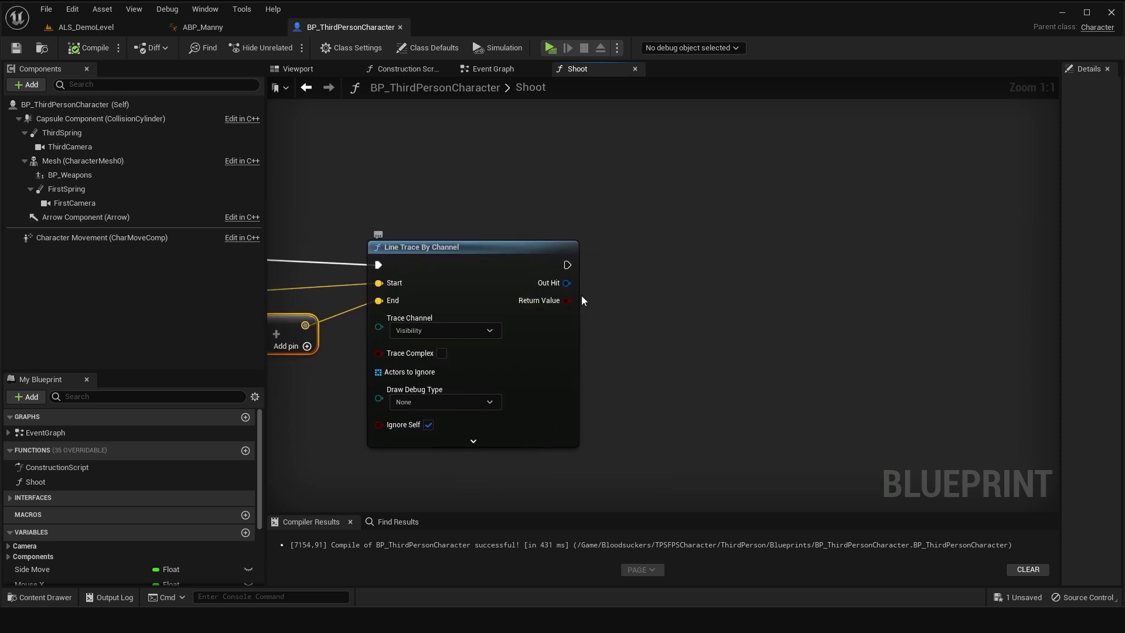
Branch on the trace result and break Out Hit into an expanded Break Hit Result node.
click(691, 316)
mouse_move(567, 300)
mouse_down()
mouse_move(646, 273)
mouse_move(656, 257)
mouse_up()
mouse_move(635, 346)
right_down()
mouse_move(606, 326)
mouse_move(589, 345)
right_up()
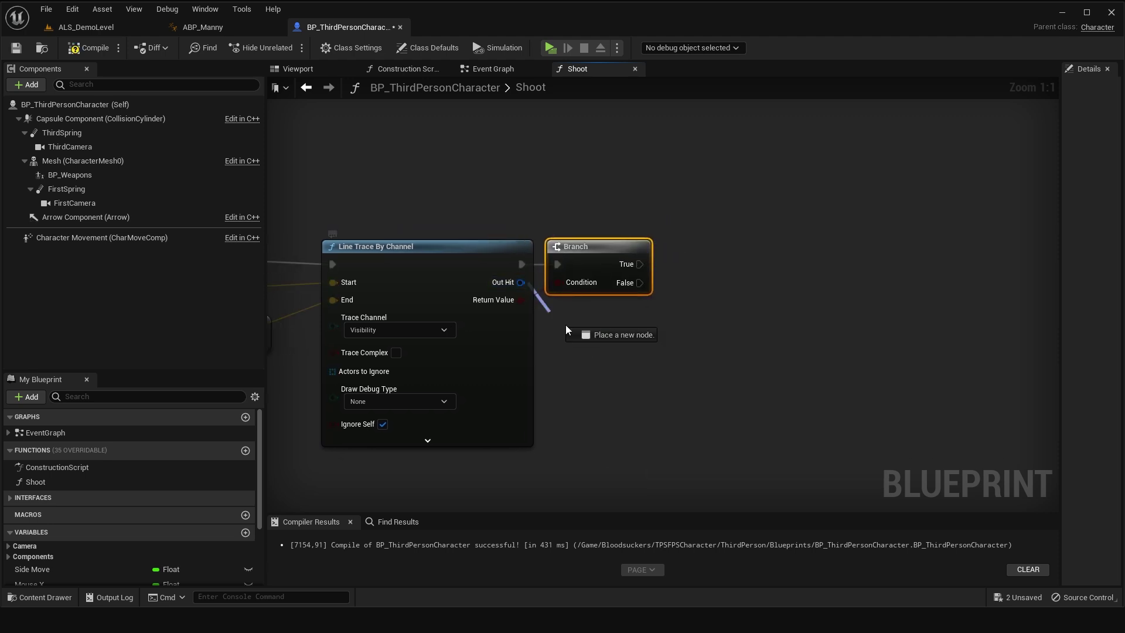
drag(532, 293, 570, 324)
click(617, 505)
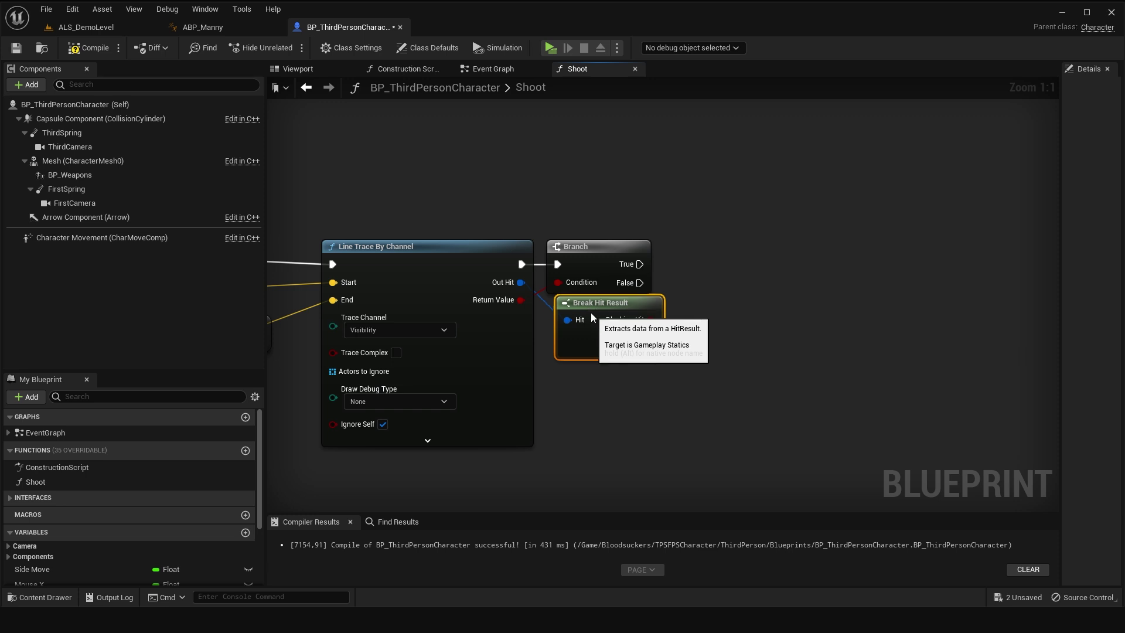
click(607, 357)
mouse_move(741, 356)
right_down()
mouse_move(619, 329)
mouse_move(646, 273)
right_up()
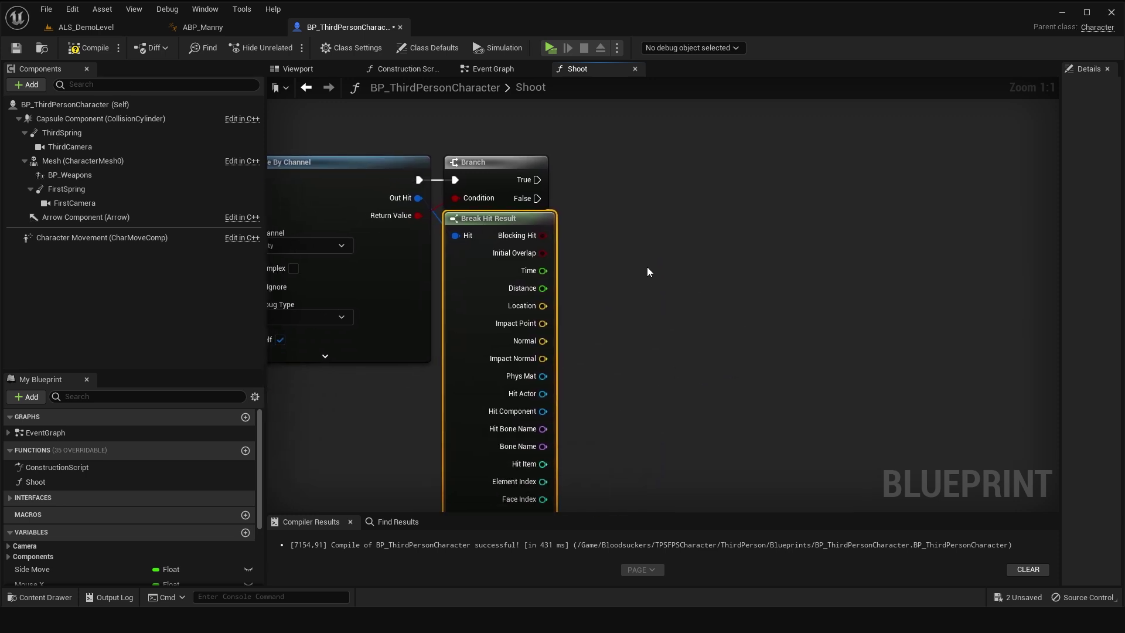
Promote the hit Location to a variable named HitLocation, placing its SET beside Branch.
right_click(542, 305)
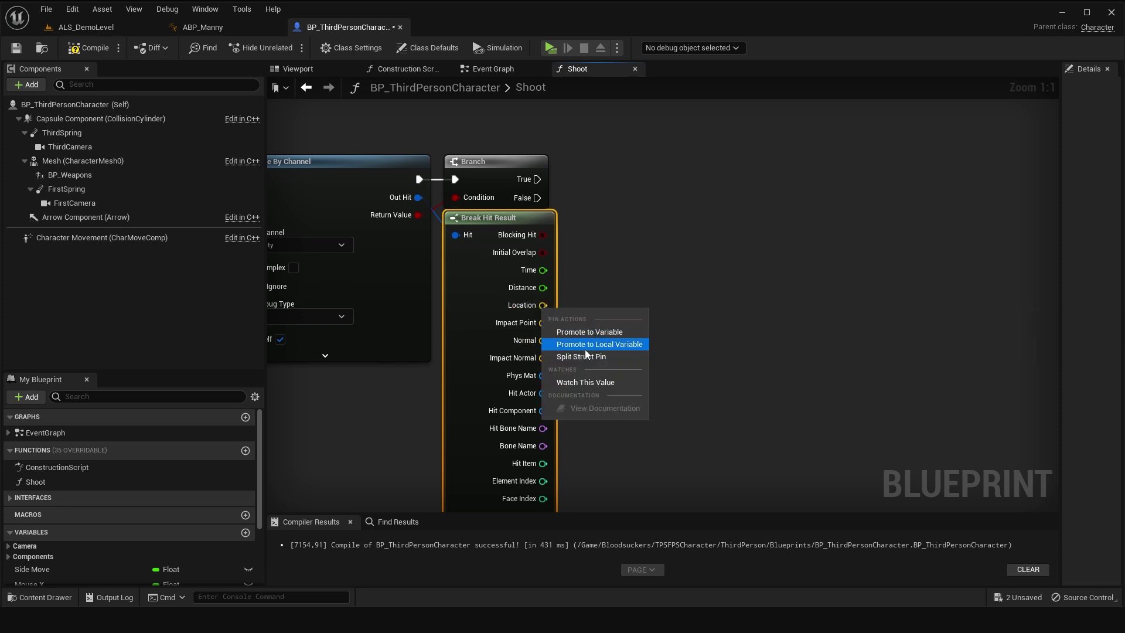
click(589, 332)
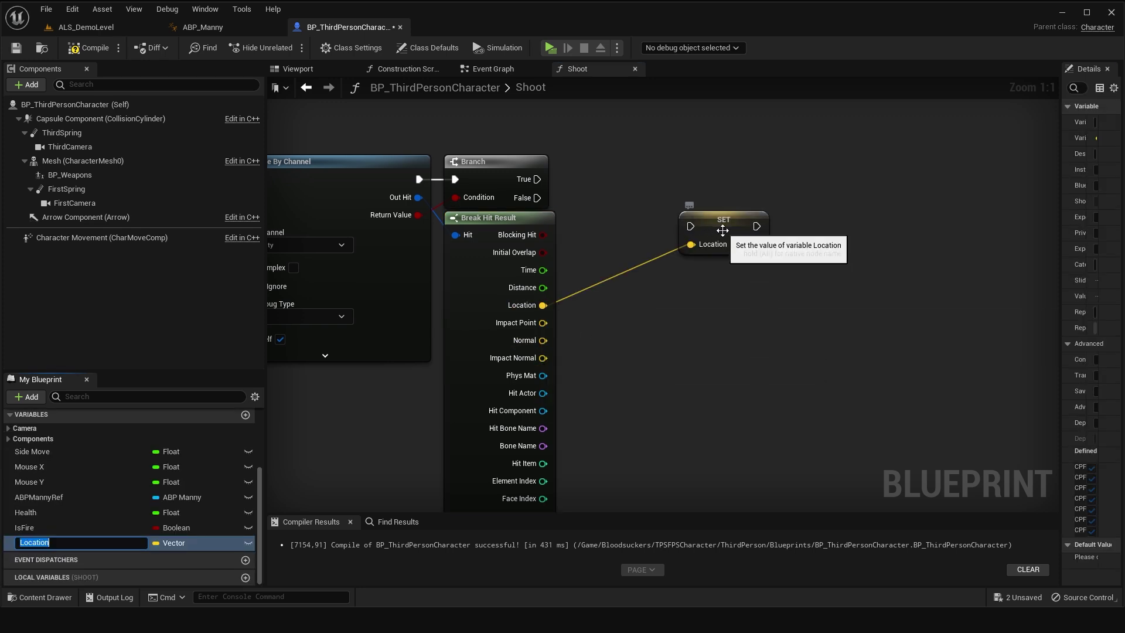
click(20, 542)
text(Hit)
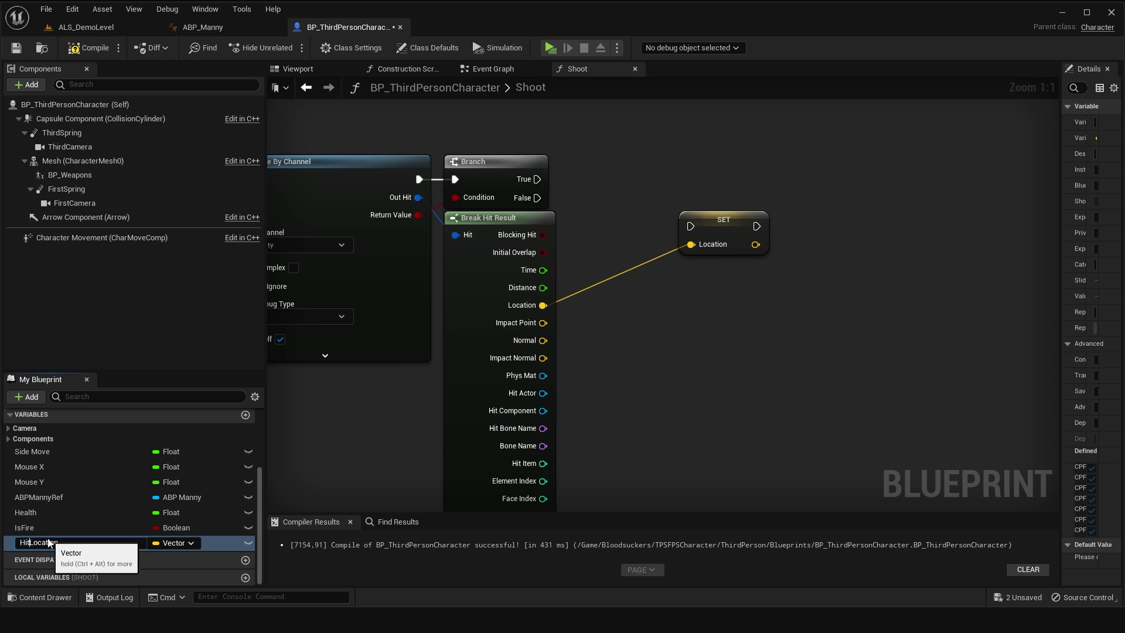
key(Return)
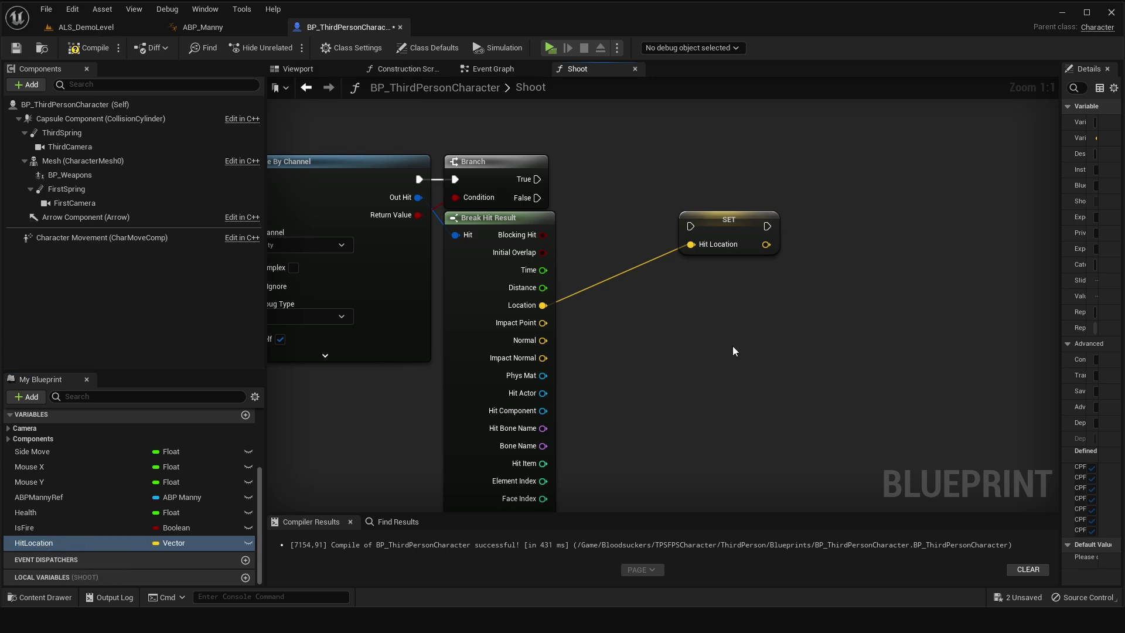
mouse_move(704, 224)
mouse_down()
mouse_move(606, 178)
mouse_move(519, 184)
mouse_up()
right_drag(641, 284, 596, 281)
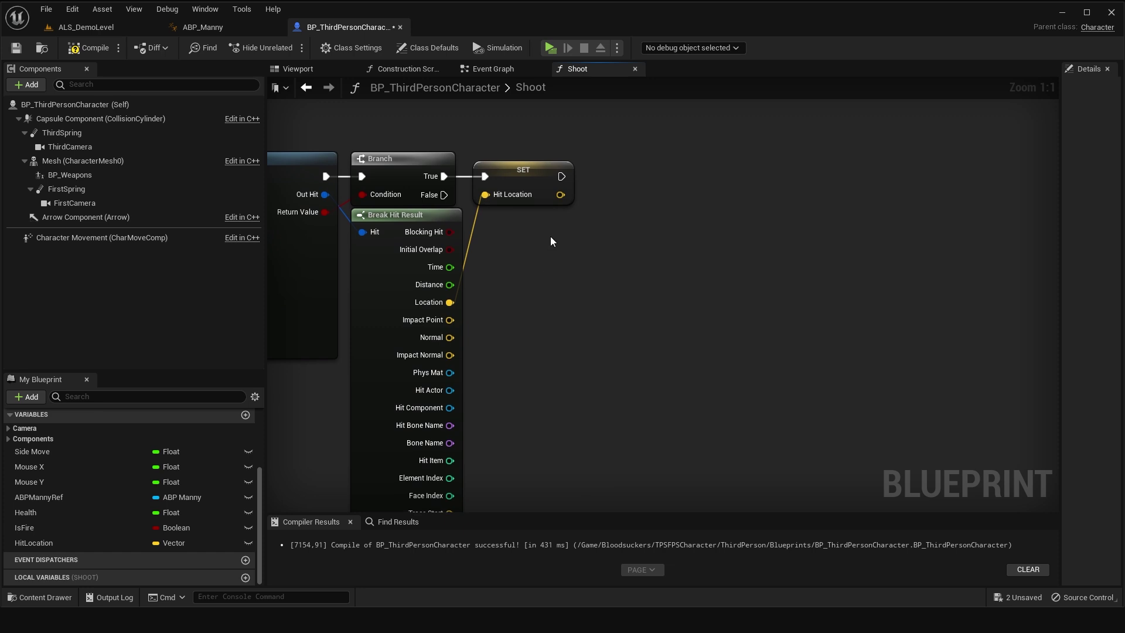
Add a Return Node on the Branch's False path.
drag(443, 196, 586, 328)
text(re)
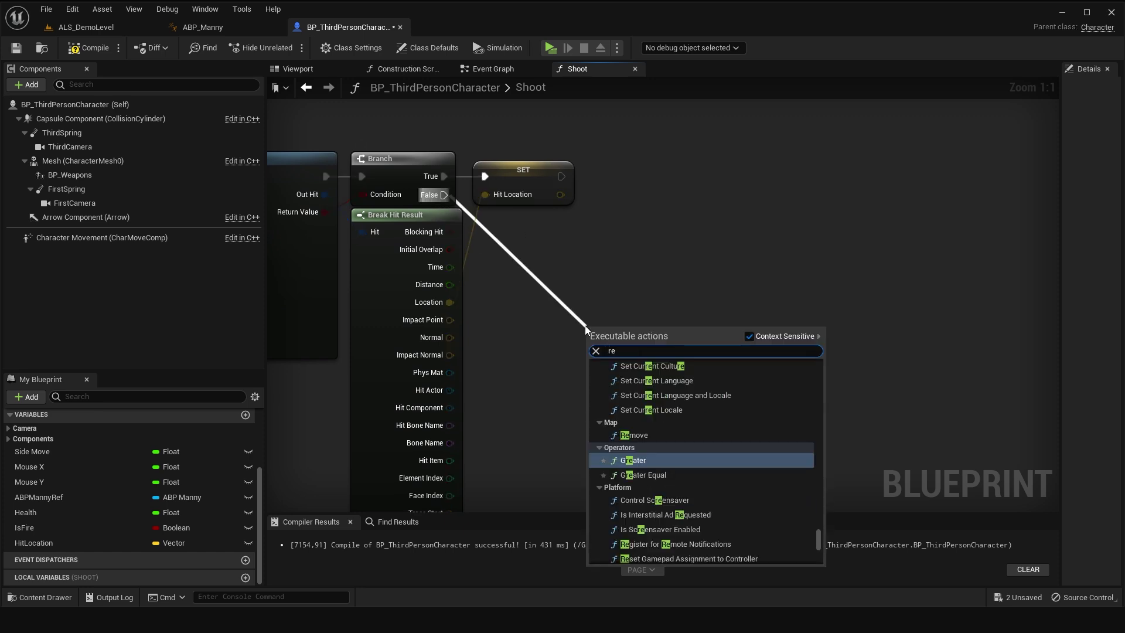
text(turnode)
key(Return)
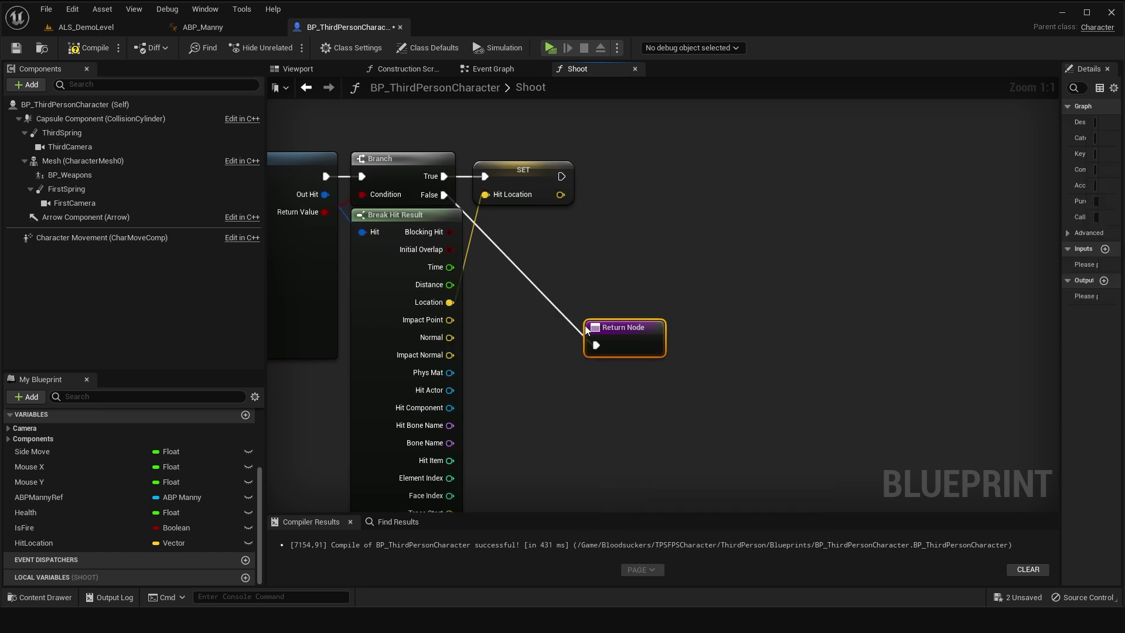
mouse_move(656, 332)
mouse_down()
mouse_move(540, 110)
mouse_move(546, 141)
mouse_up()
mouse_move(591, 195)
right_down()
mouse_move(486, 256)
mouse_move(462, 244)
right_up()
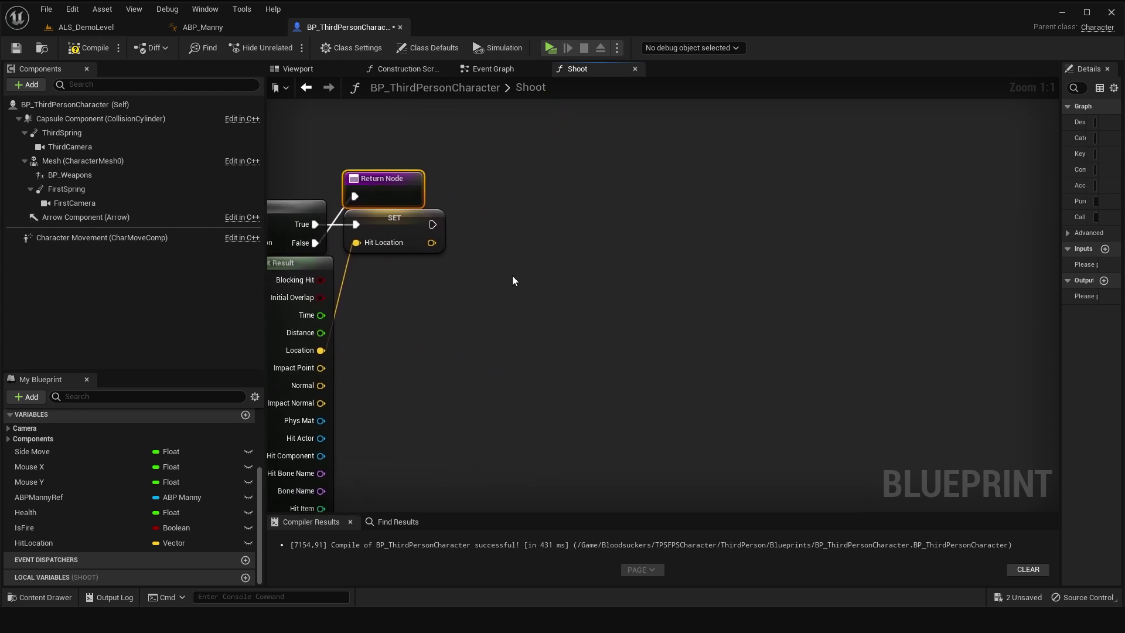
Add an Apply Damage Serv node after the SET HitLocation node.
right_drag(536, 315, 482, 293)
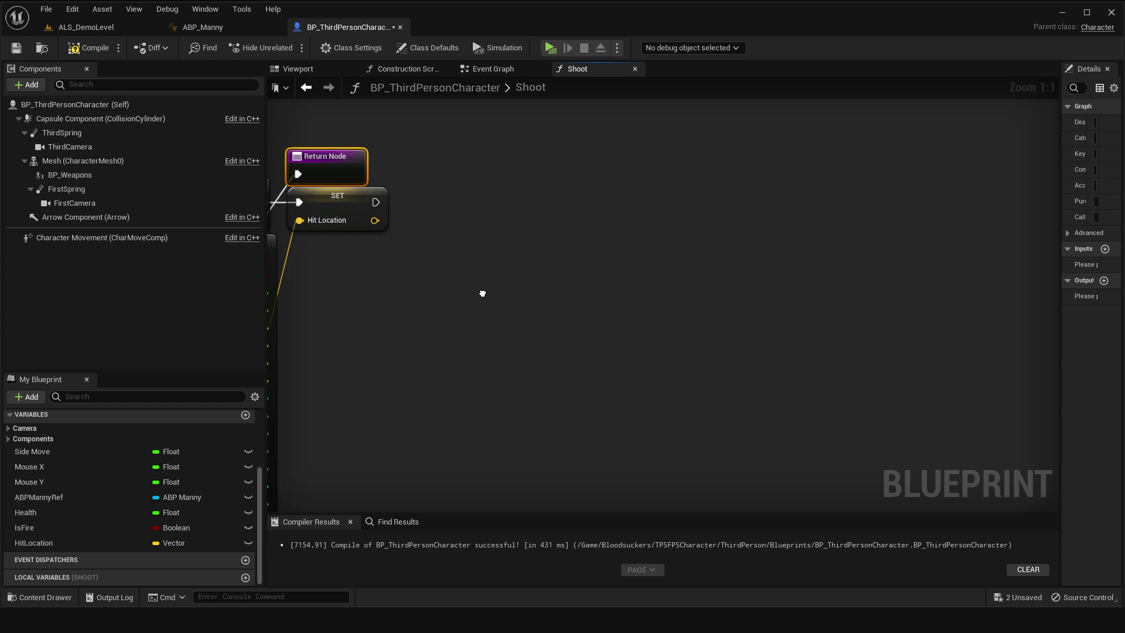
drag(375, 201, 446, 205)
text(apply)
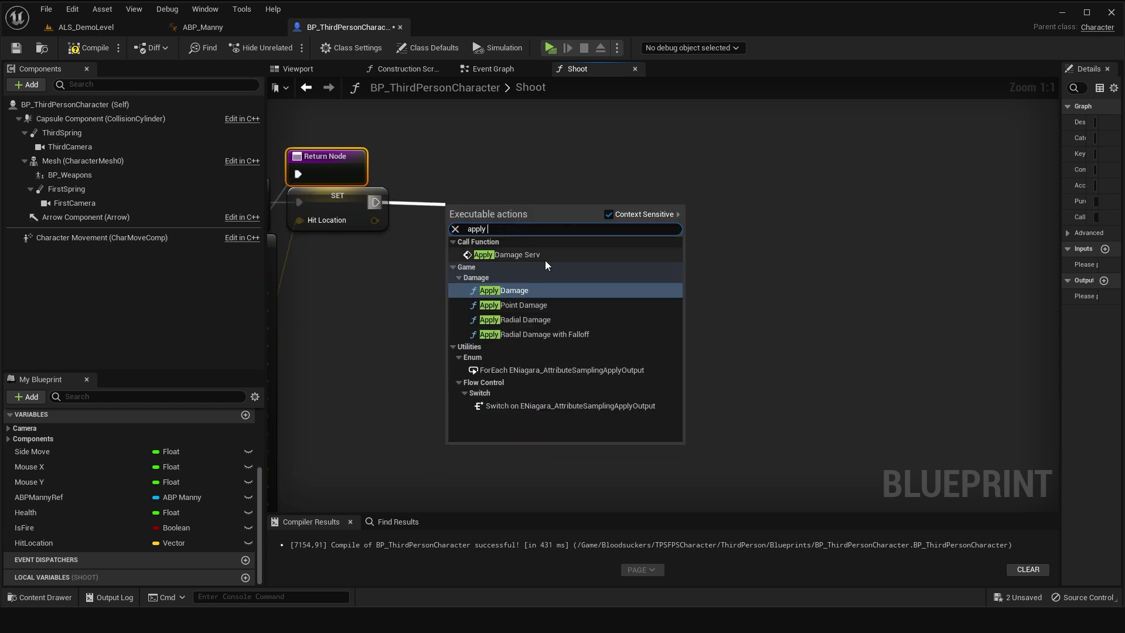
click(492, 255)
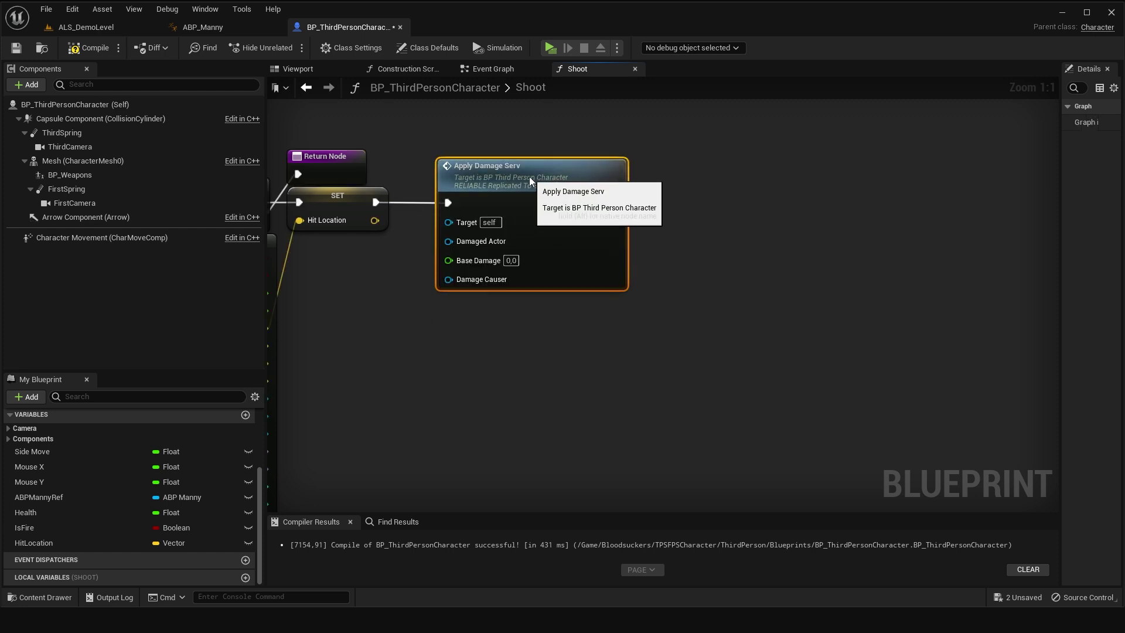
Promote Base Damage to a new float variable, set its default value, and compile.
right_drag(520, 281, 594, 302)
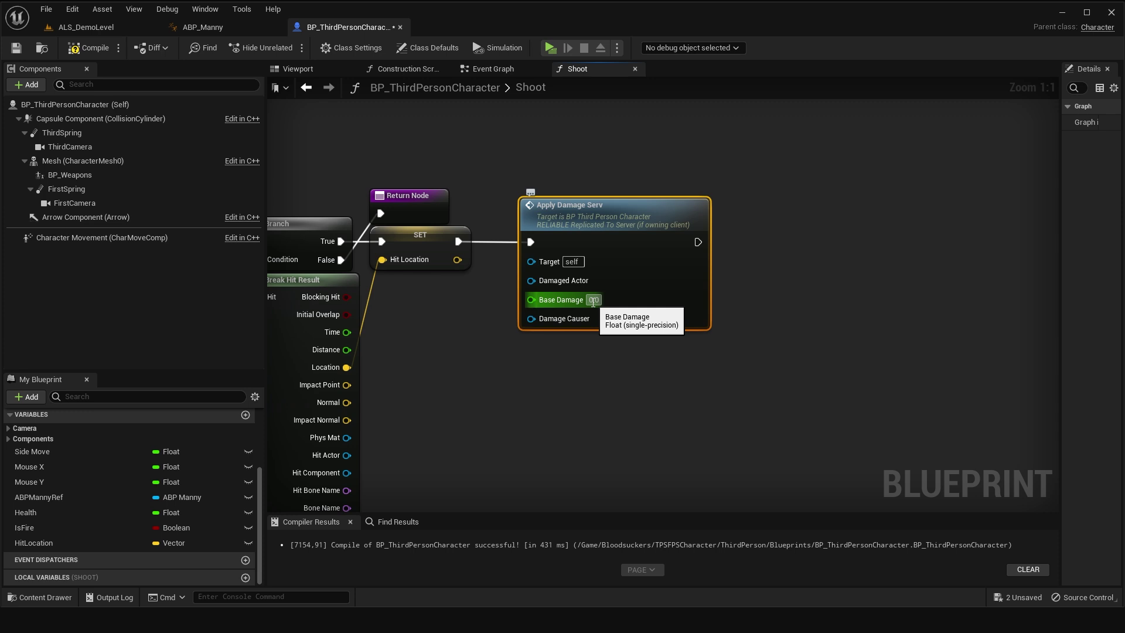
right_click(539, 303)
click(550, 322)
drag(440, 201, 441, 284)
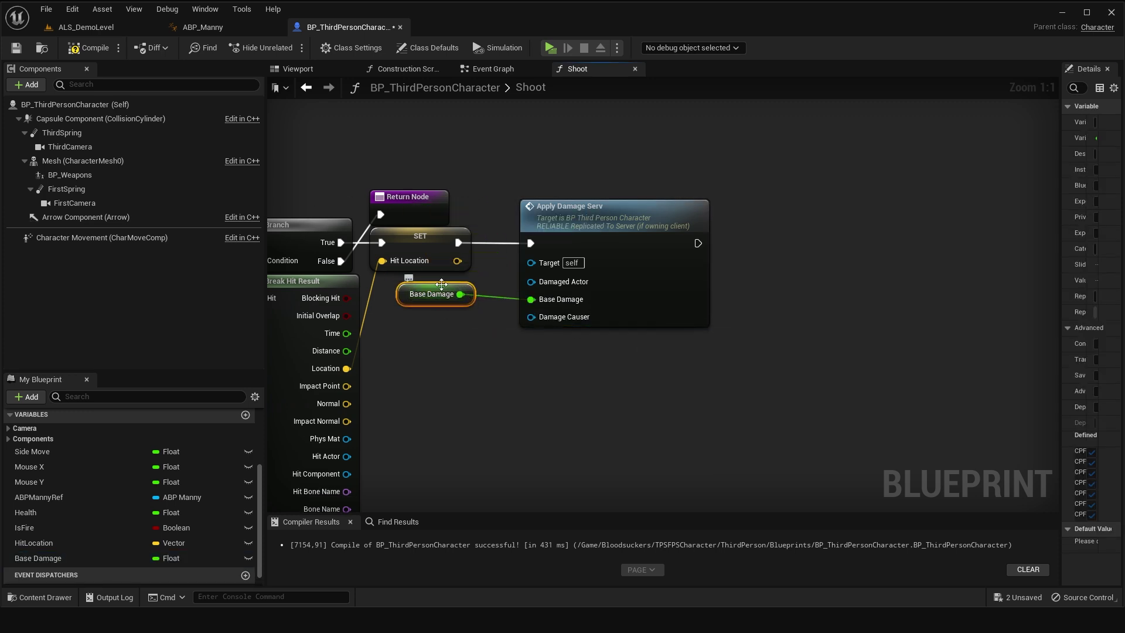
drag(1061, 378, 840, 375)
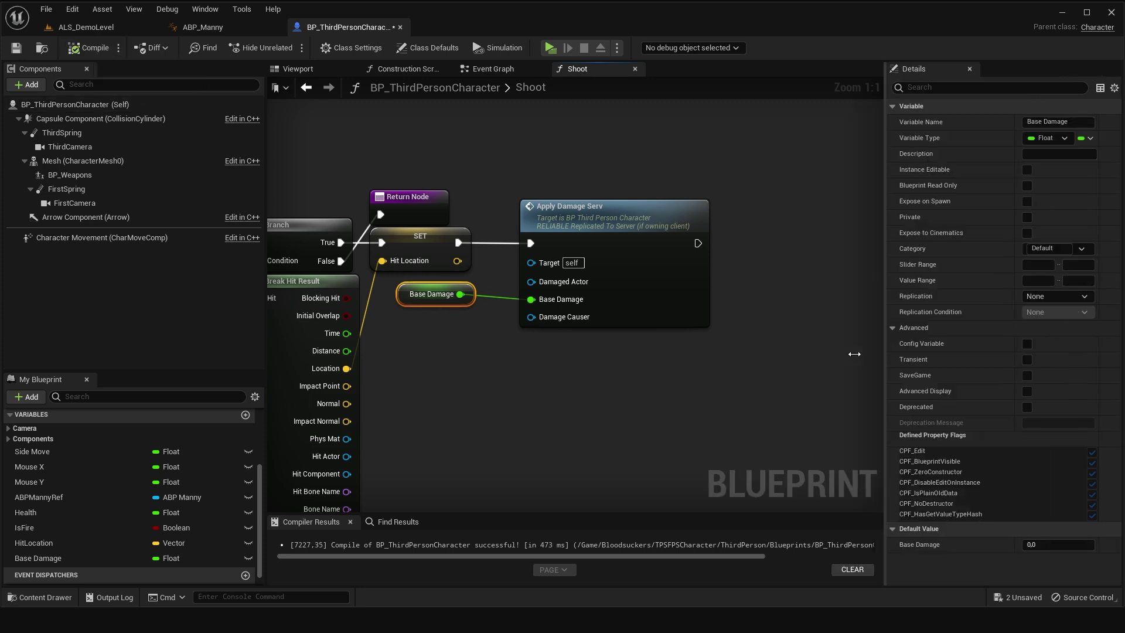
click(1012, 544)
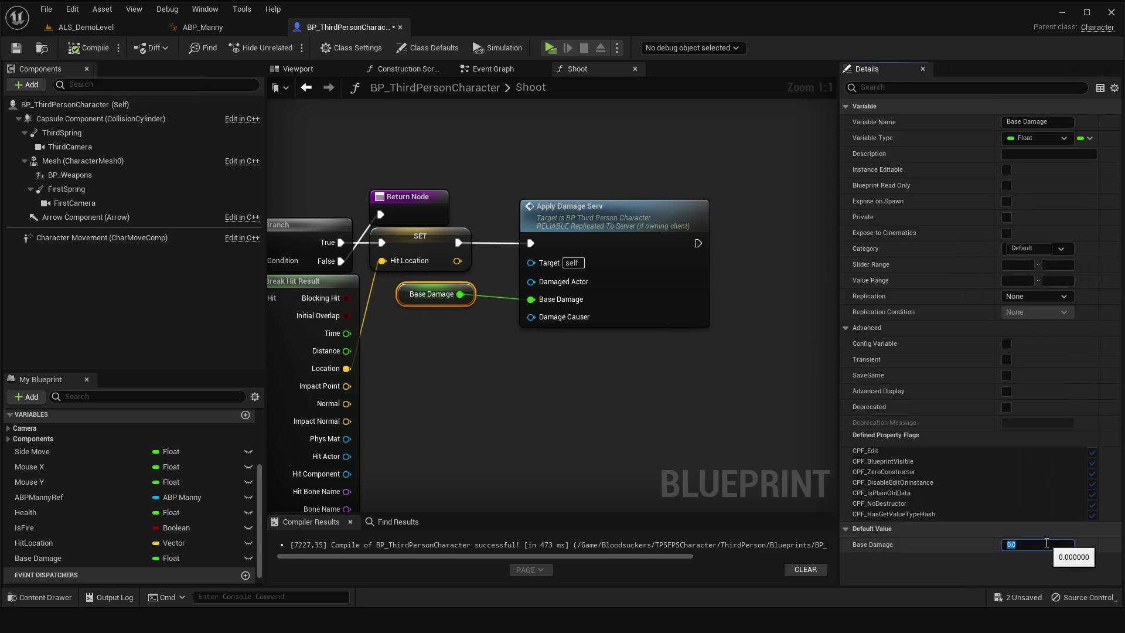
click(656, 423)
click(88, 47)
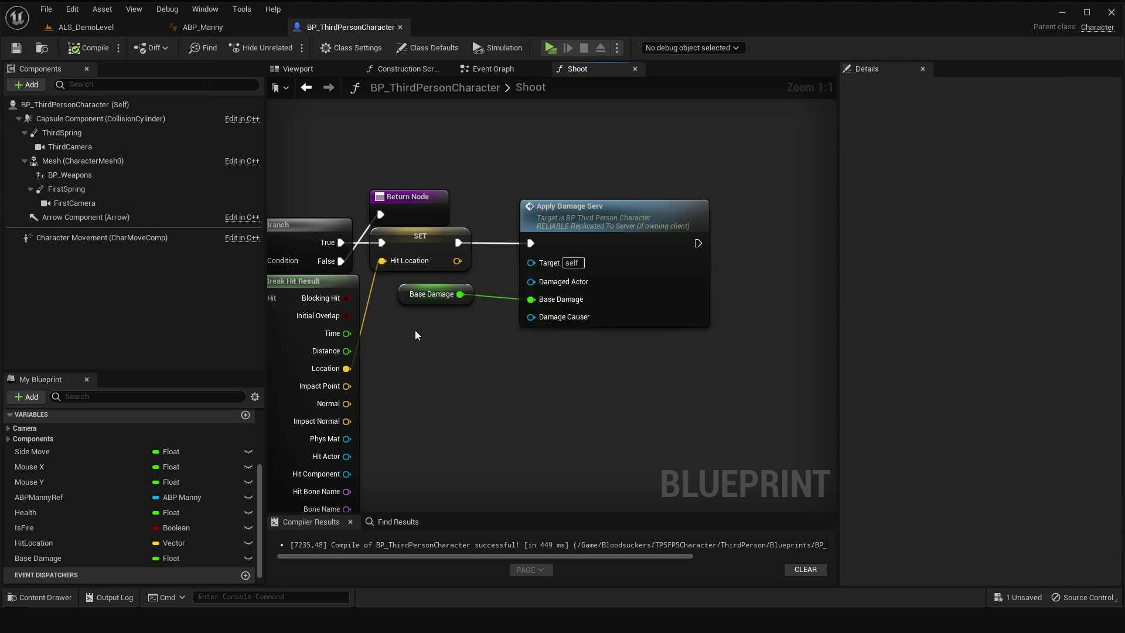
Feed a Self reference into Damage Causer, then save and compile the blueprint.
right_drag(415, 336, 423, 353)
drag(539, 334, 495, 347)
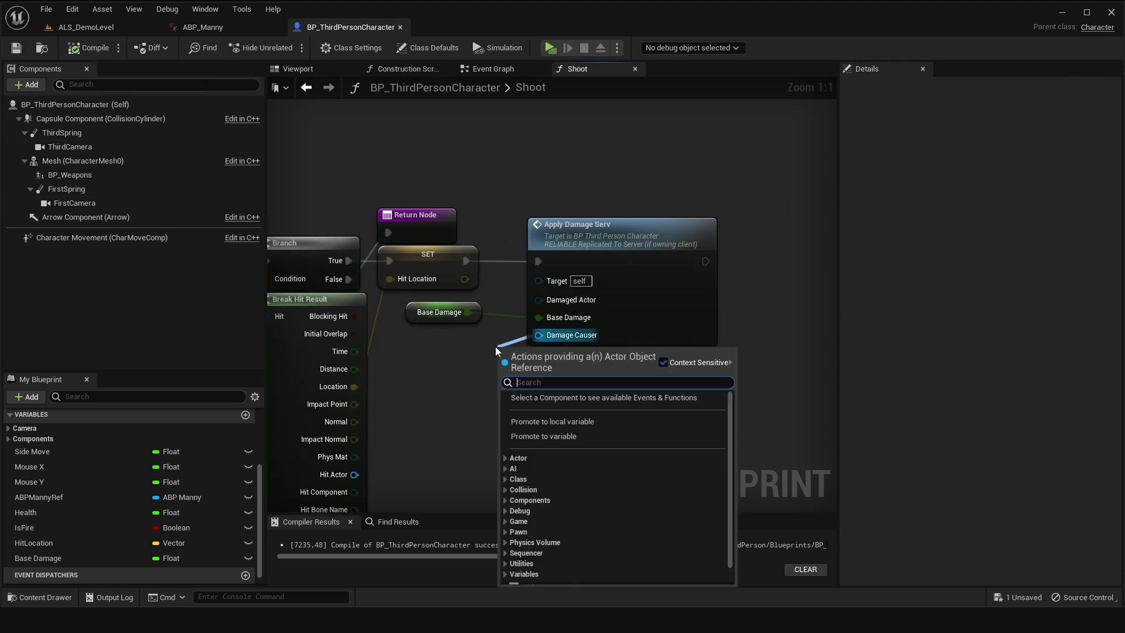
text(self)
key(Return)
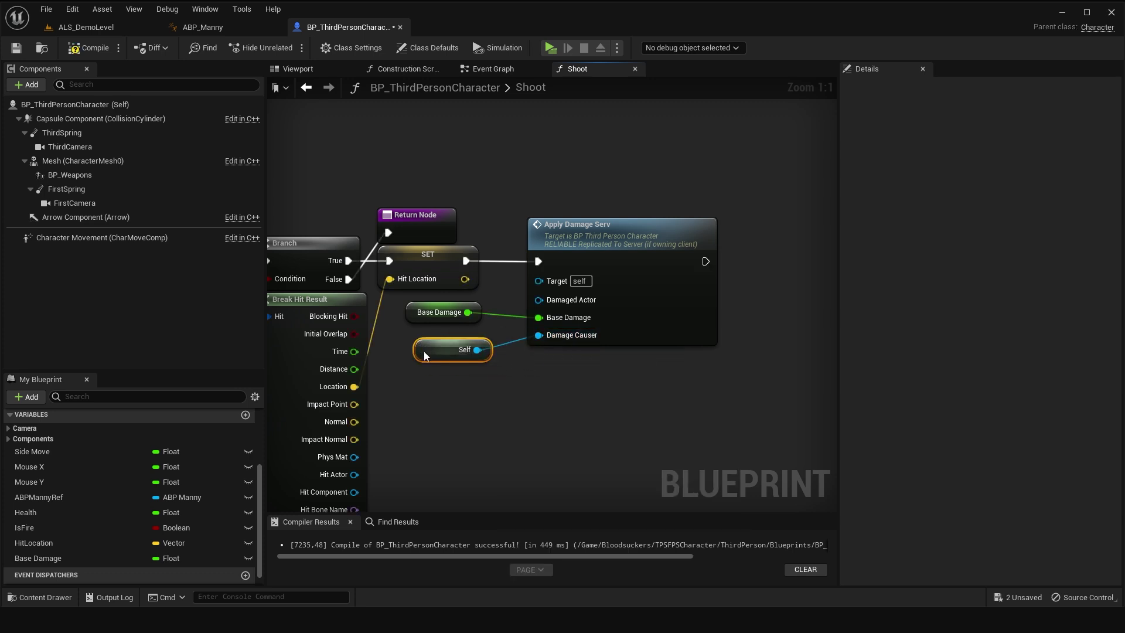
drag(428, 359, 409, 331)
click(17, 48)
mouse_move(635, 344)
right_down()
mouse_move(594, 347)
mouse_move(598, 324)
right_up()
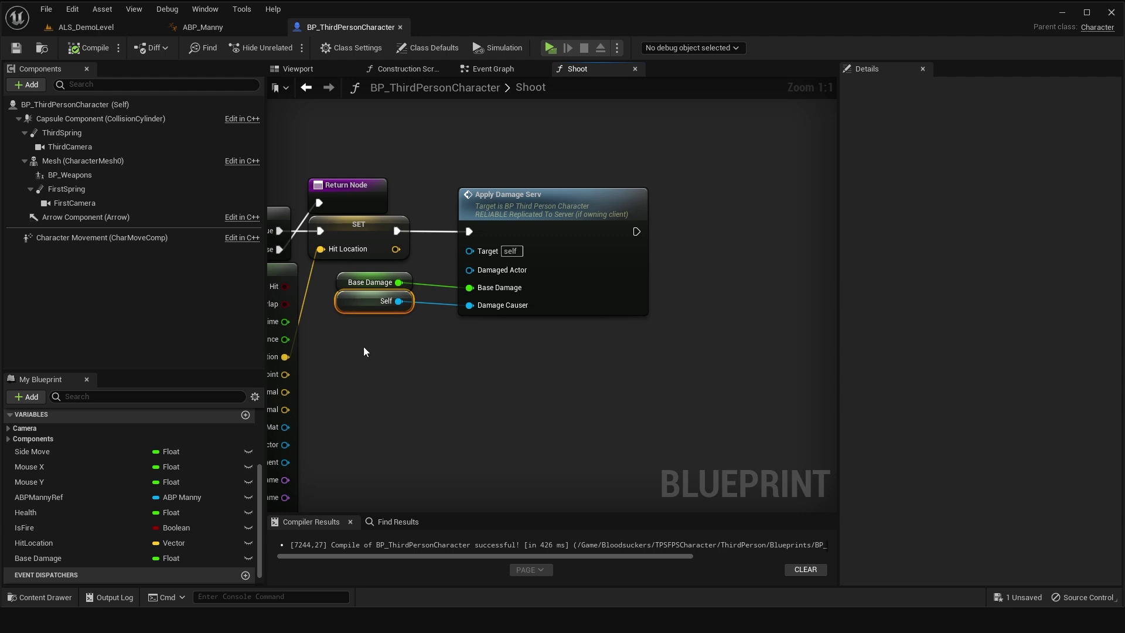
Add an Actor Has Tag node from Hit Actor that checks the tag 'flesh'.
right_drag(499, 372, 604, 315)
drag(391, 387, 582, 339)
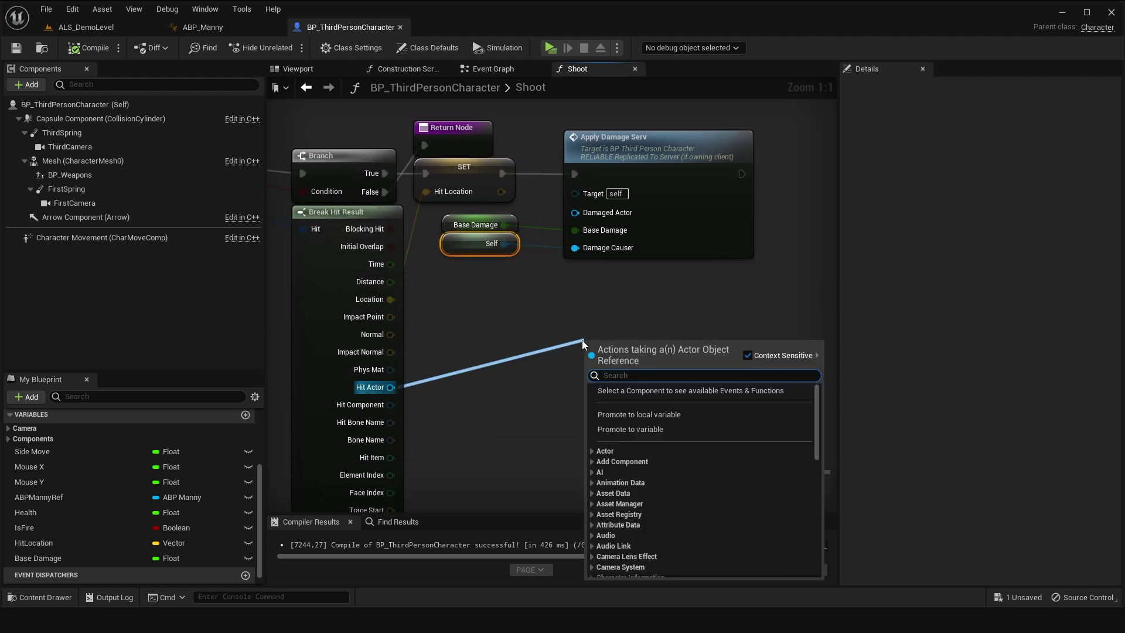
text(actor has tag)
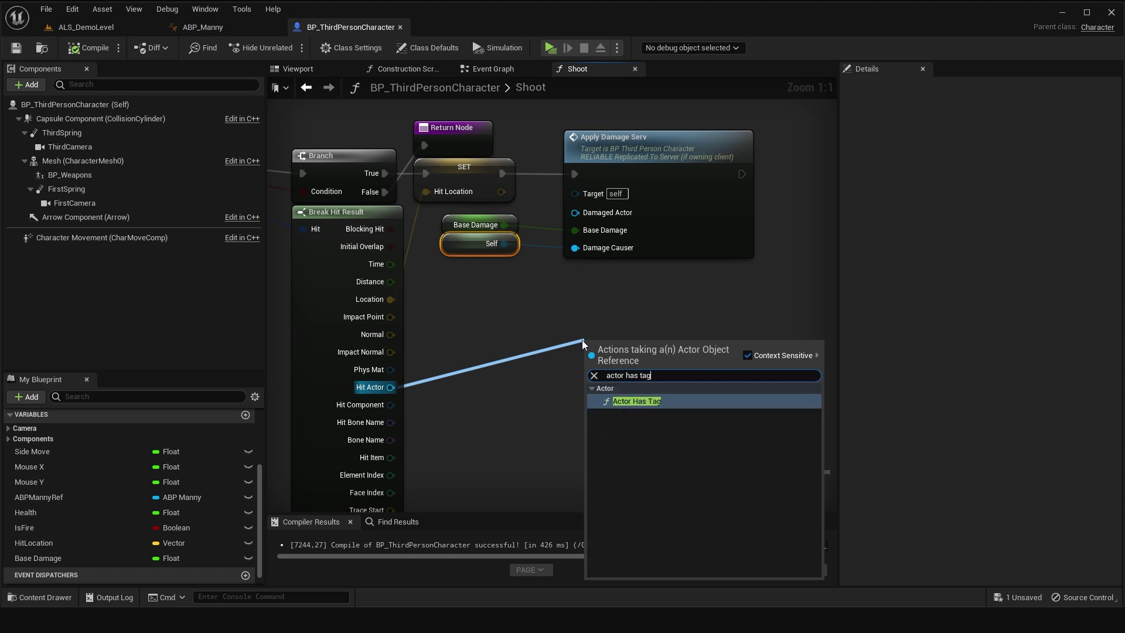
key(Return)
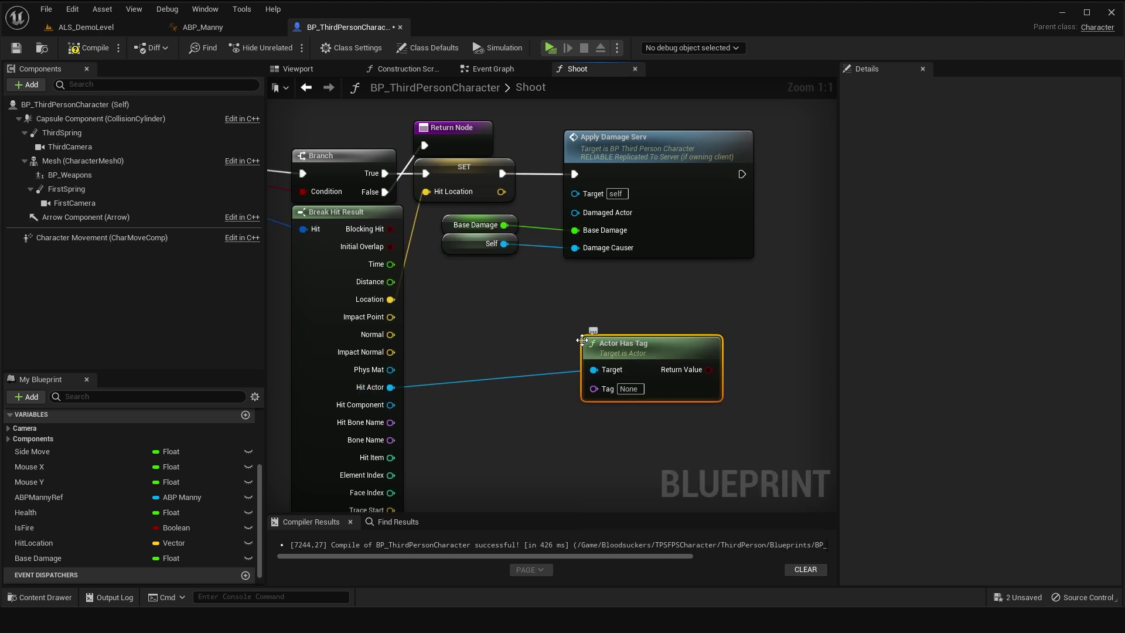
drag(656, 345, 637, 346)
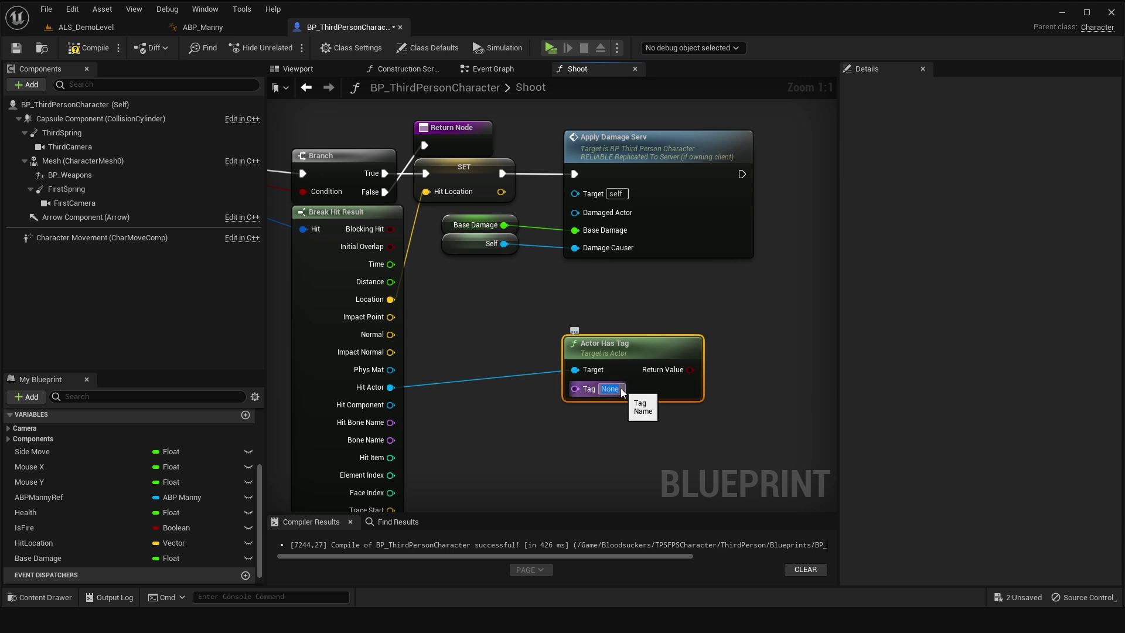
text(flesh)
key(Return)
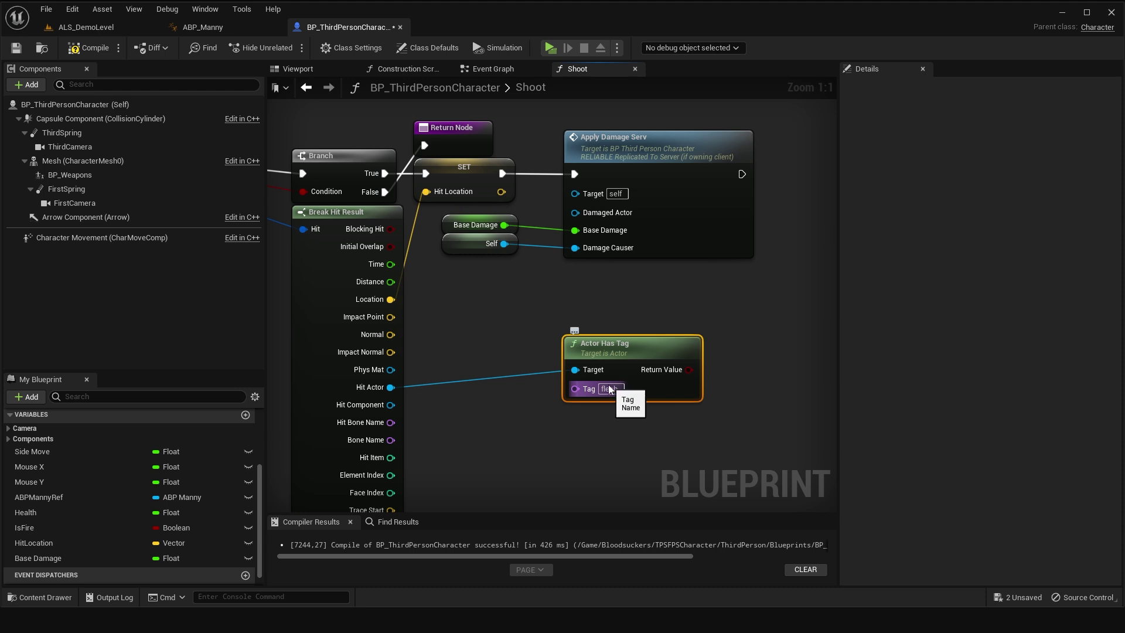
Add a 'flesh' element to the character's Tags in Class Defaults, then compile and save.
click(674, 422)
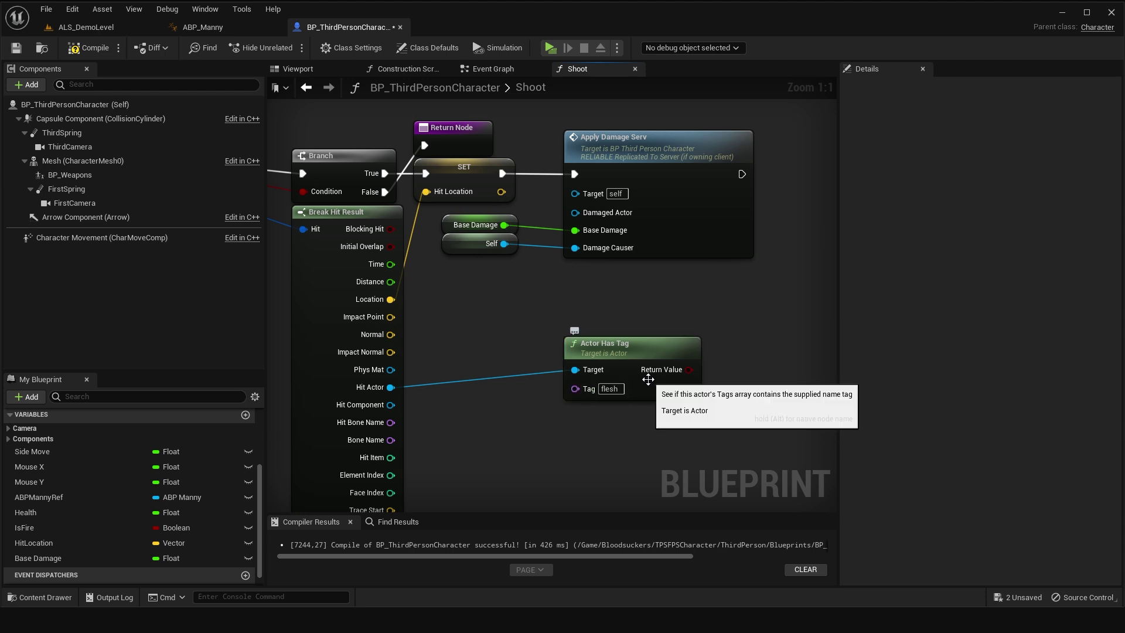
click(80, 106)
click(902, 88)
text(tag)
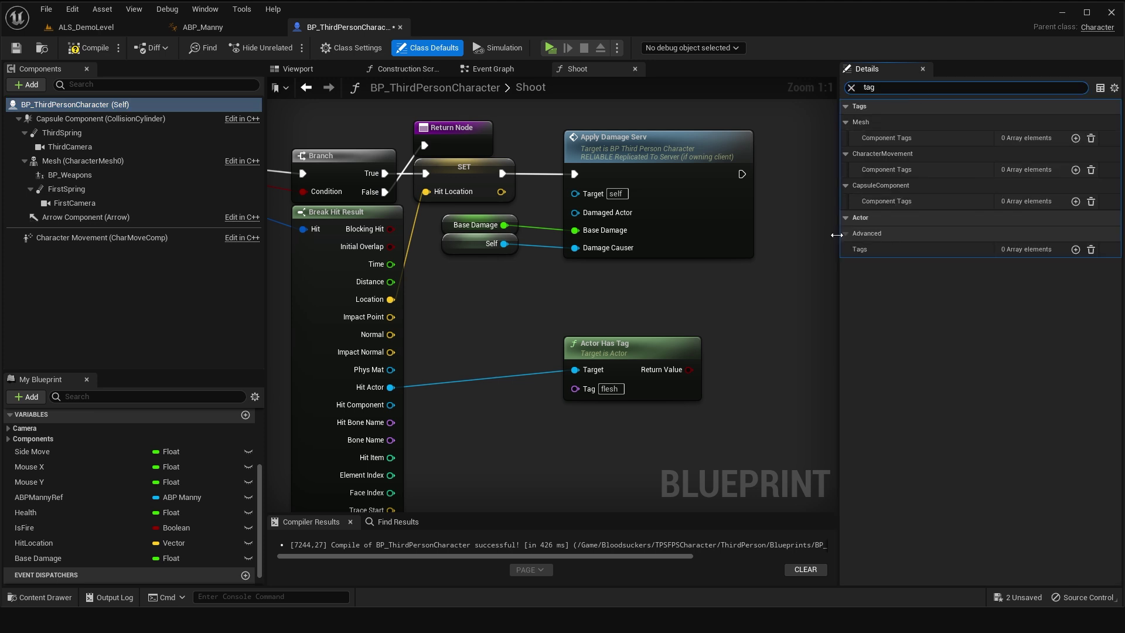
click(1075, 250)
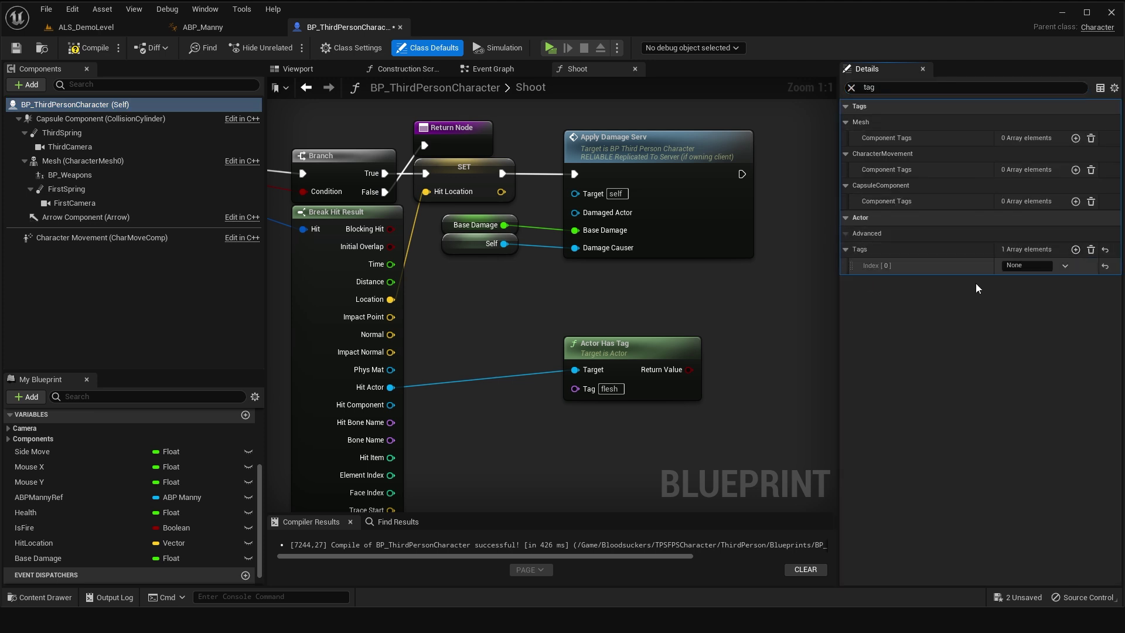
click(1030, 263)
text(flesh)
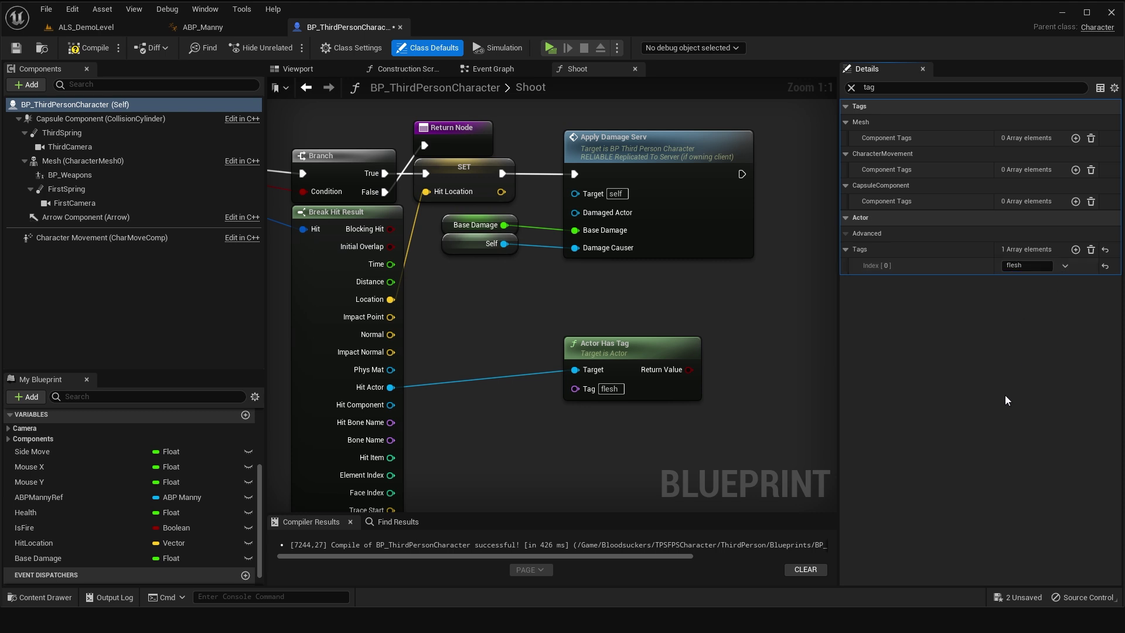
click(88, 48)
click(16, 47)
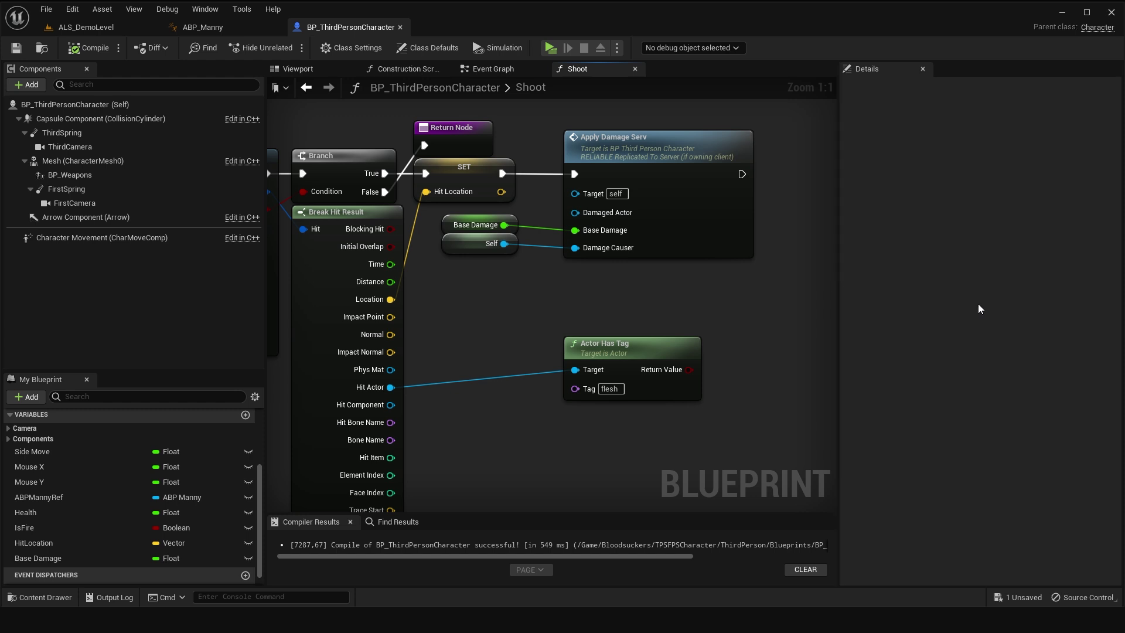
Promote the Hit Actor pin to a new local variable, undoing an accidental regular variable.
drag(838, 298, 931, 299)
mouse_move(889, 287)
right_down()
mouse_move(860, 280)
mouse_move(895, 310)
right_up()
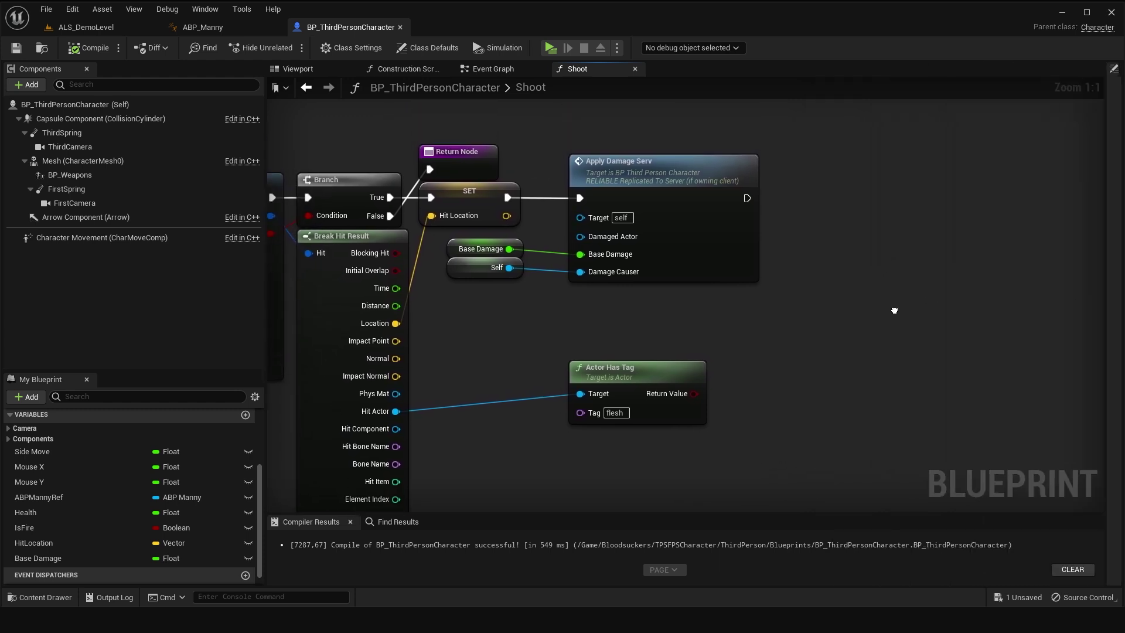
drag(659, 371, 677, 389)
right_drag(474, 420, 574, 364)
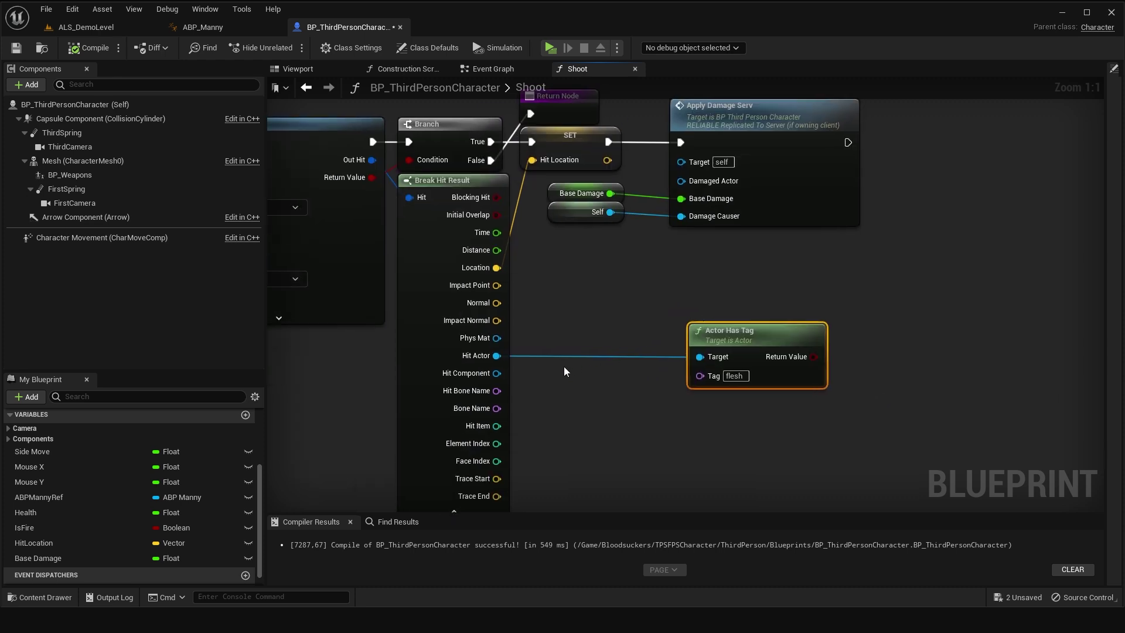
right_click(495, 357)
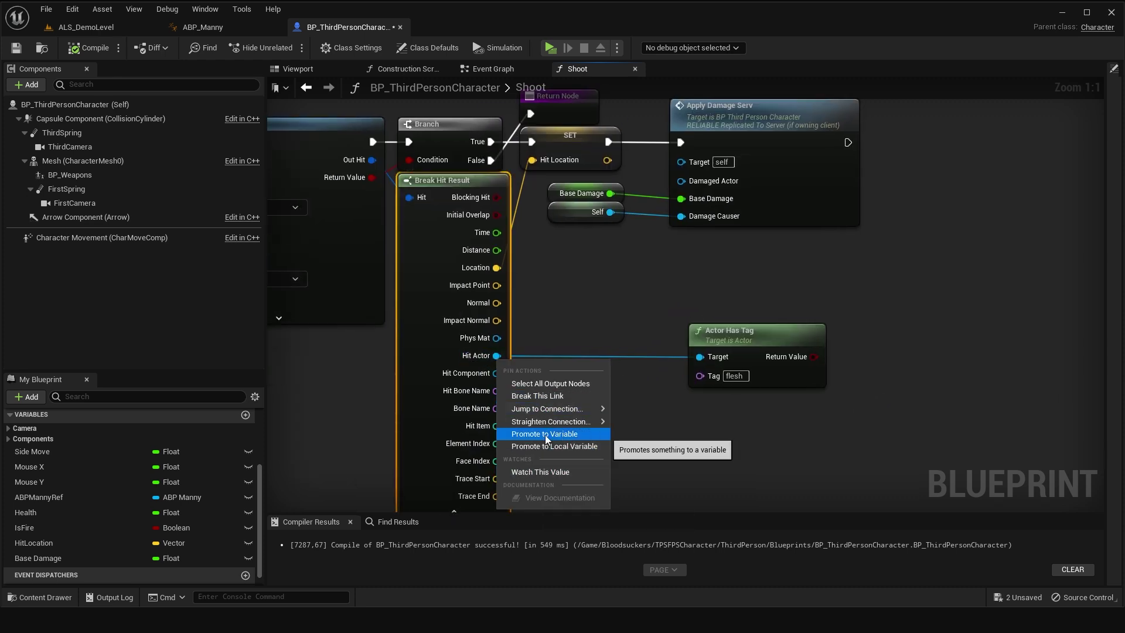
click(545, 435)
key(Return)
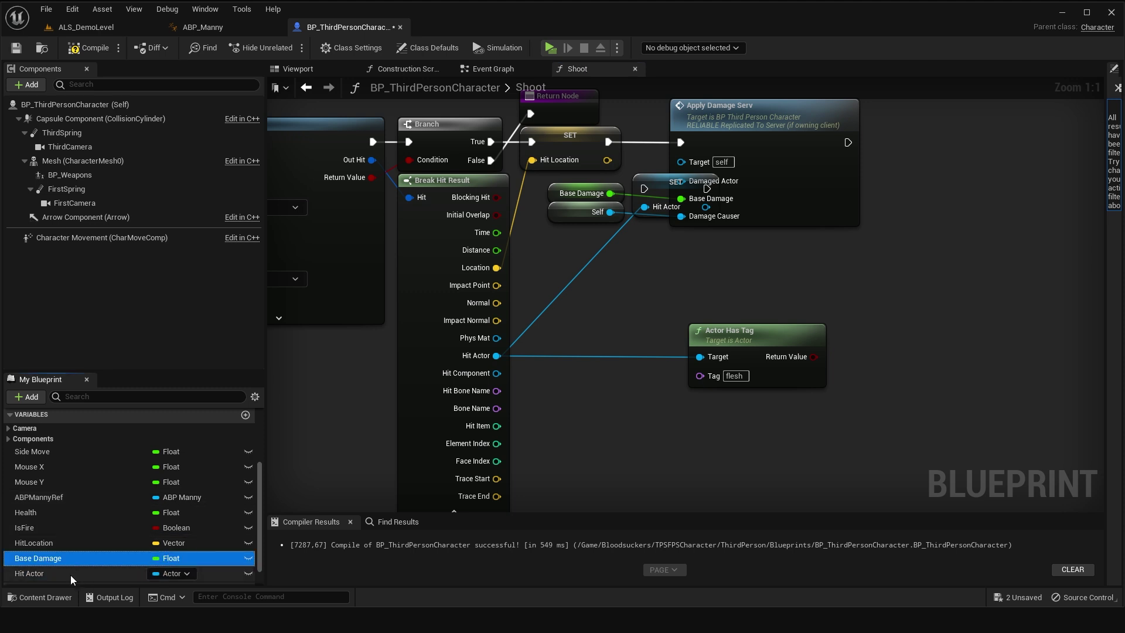
key(ctrl+z)
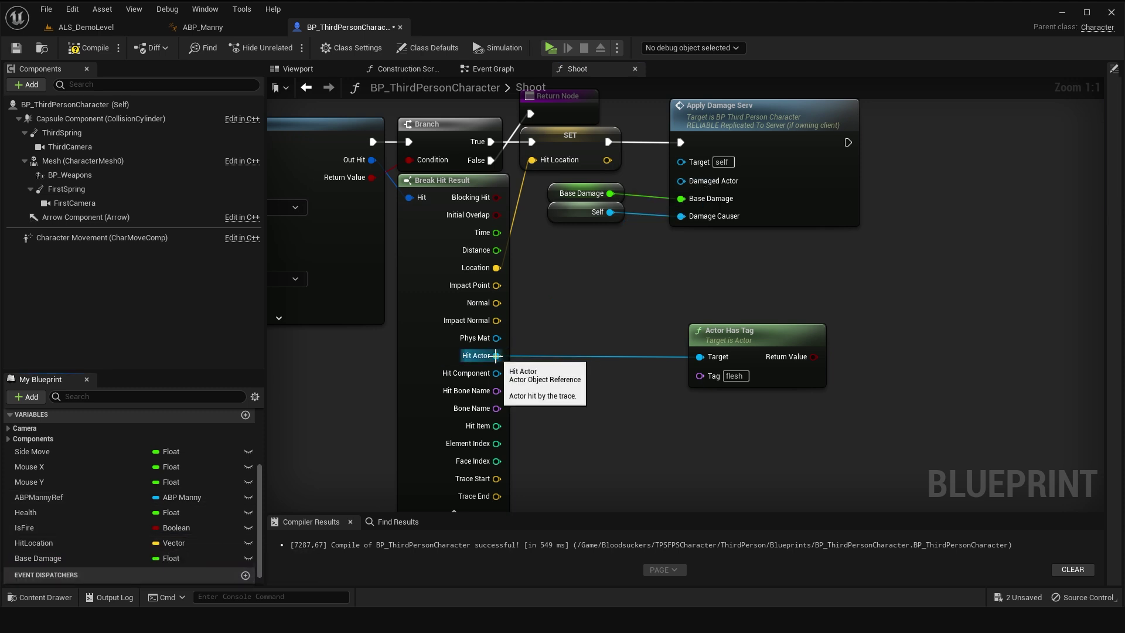
right_click(496, 356)
click(559, 444)
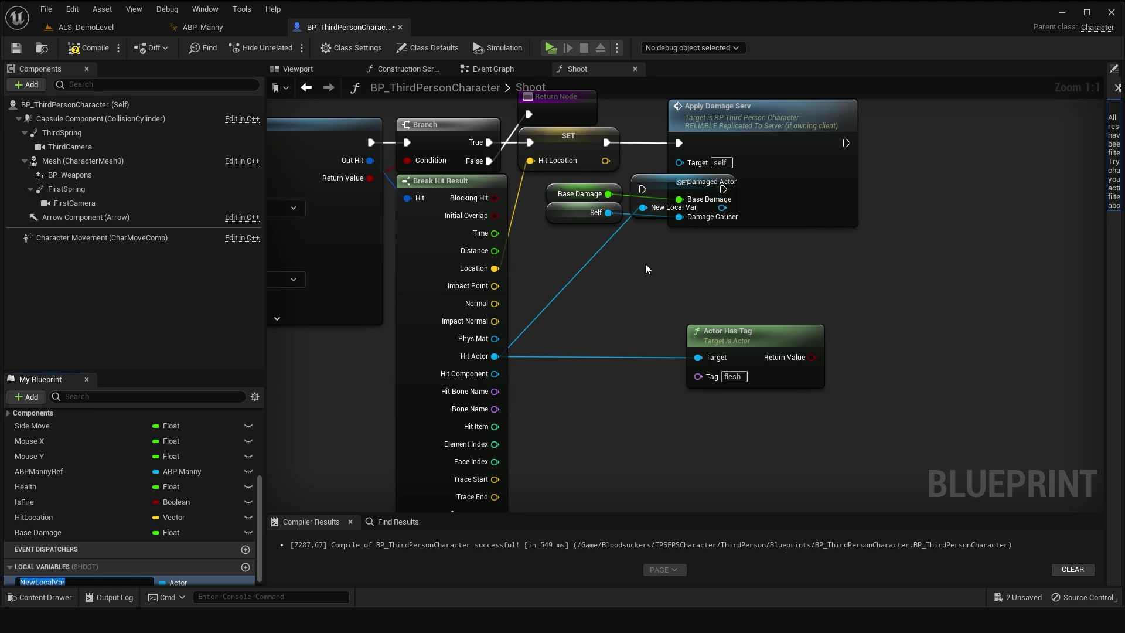
Rename the local variable to HitActor and run its SET after Apply Damage.
drag(656, 202, 620, 296)
drag(1105, 273, 861, 280)
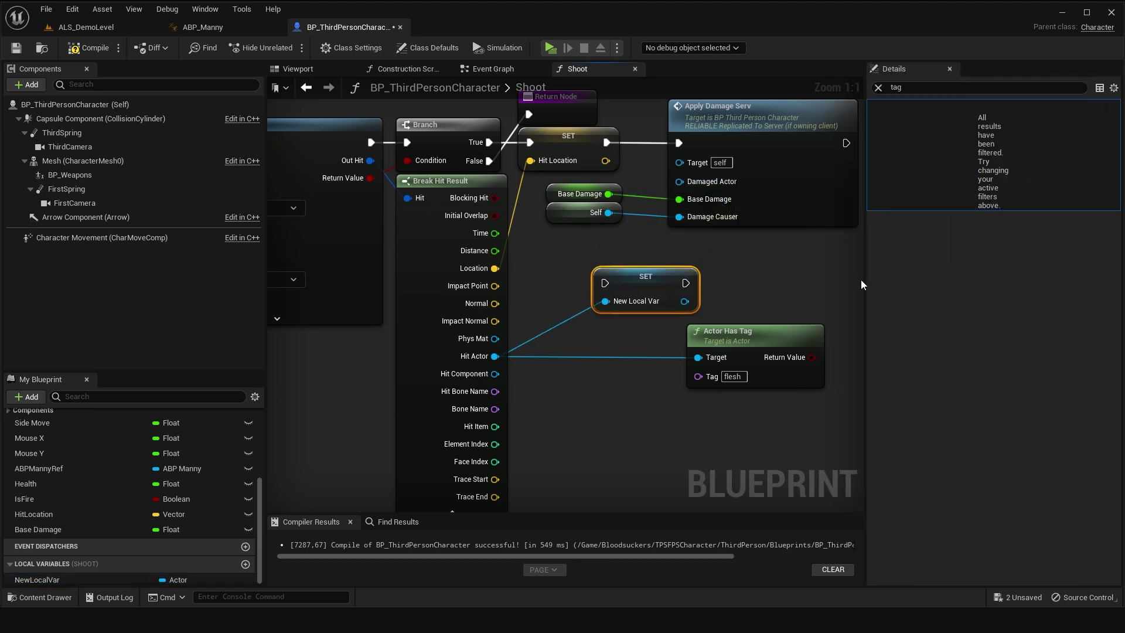
click(878, 87)
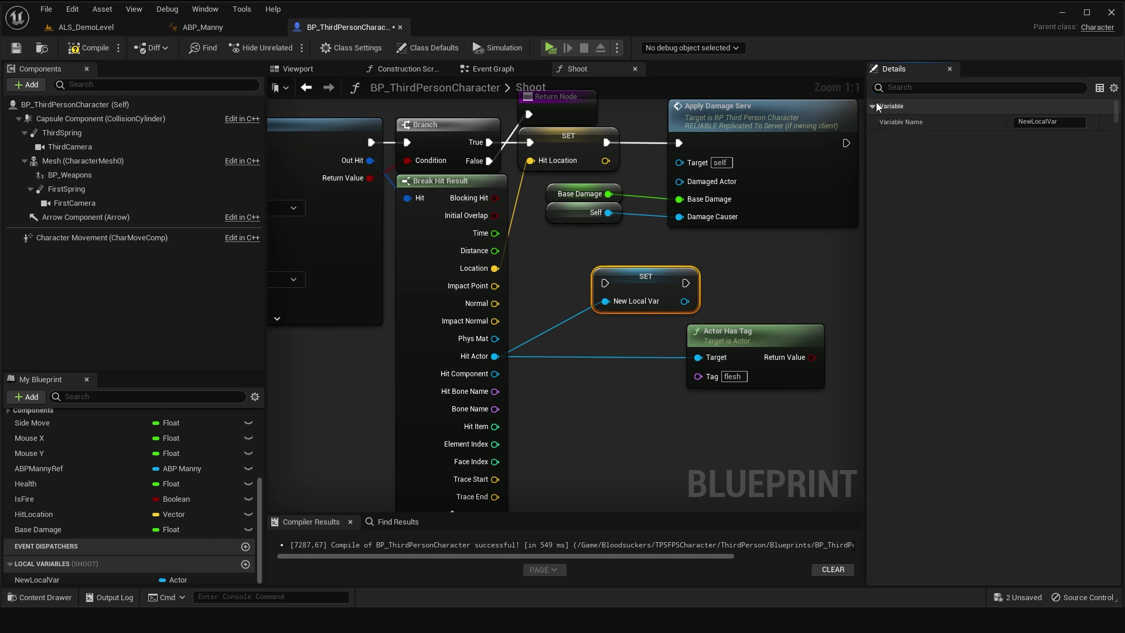
click(1070, 122)
text(Hit)
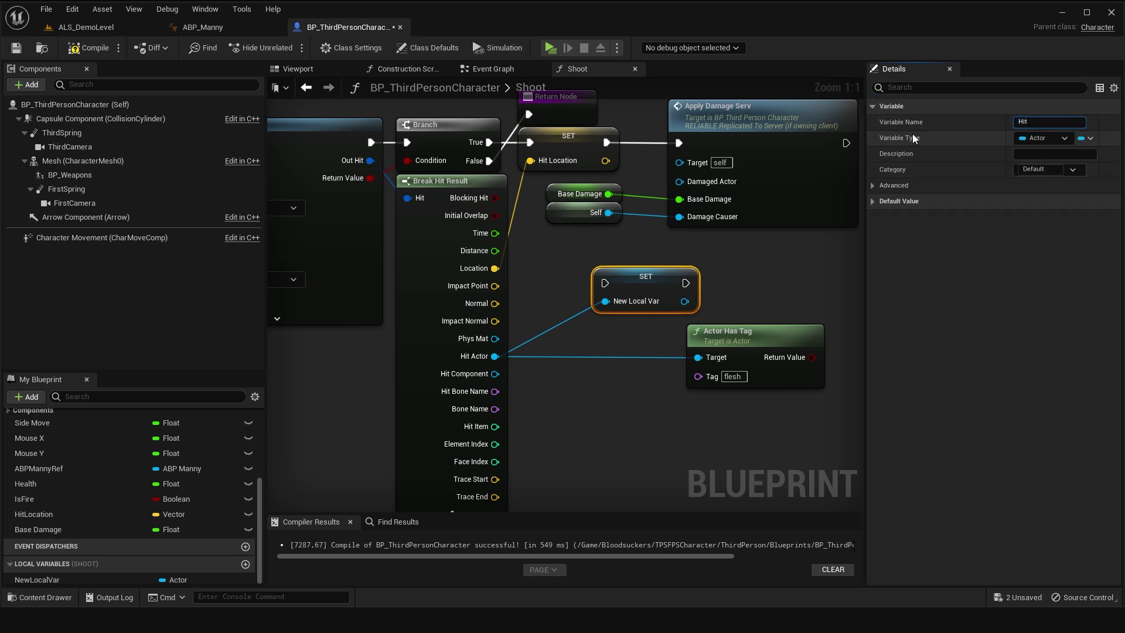
text(Actor)
key(Return)
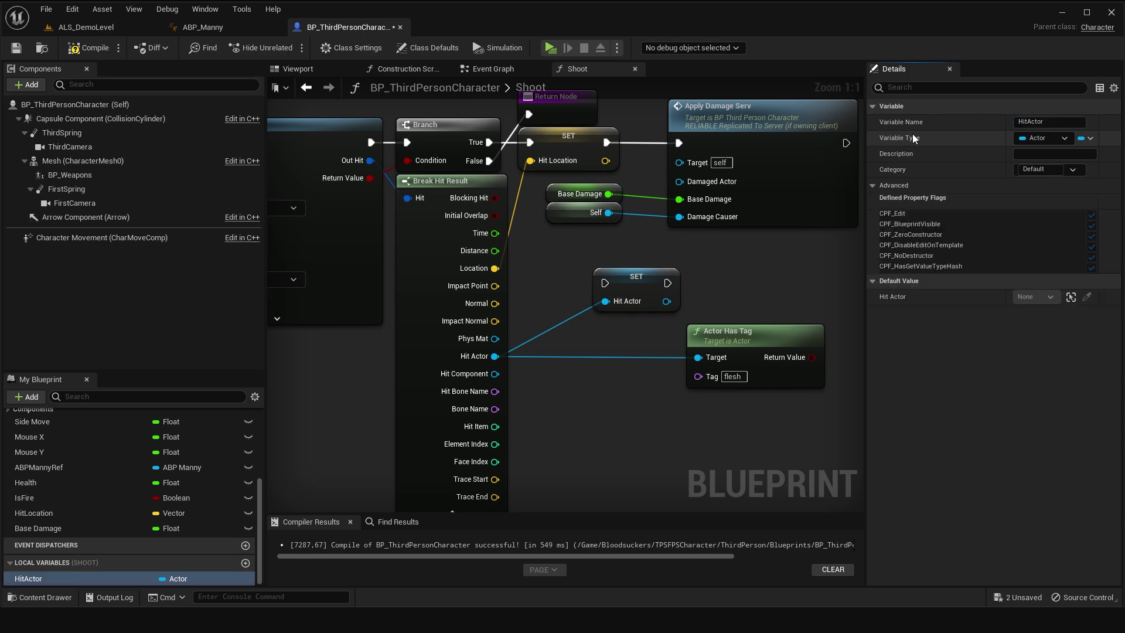
right_drag(831, 167, 607, 194)
mouse_move(415, 310)
mouse_down()
mouse_move(687, 169)
mouse_move(662, 171)
mouse_up()
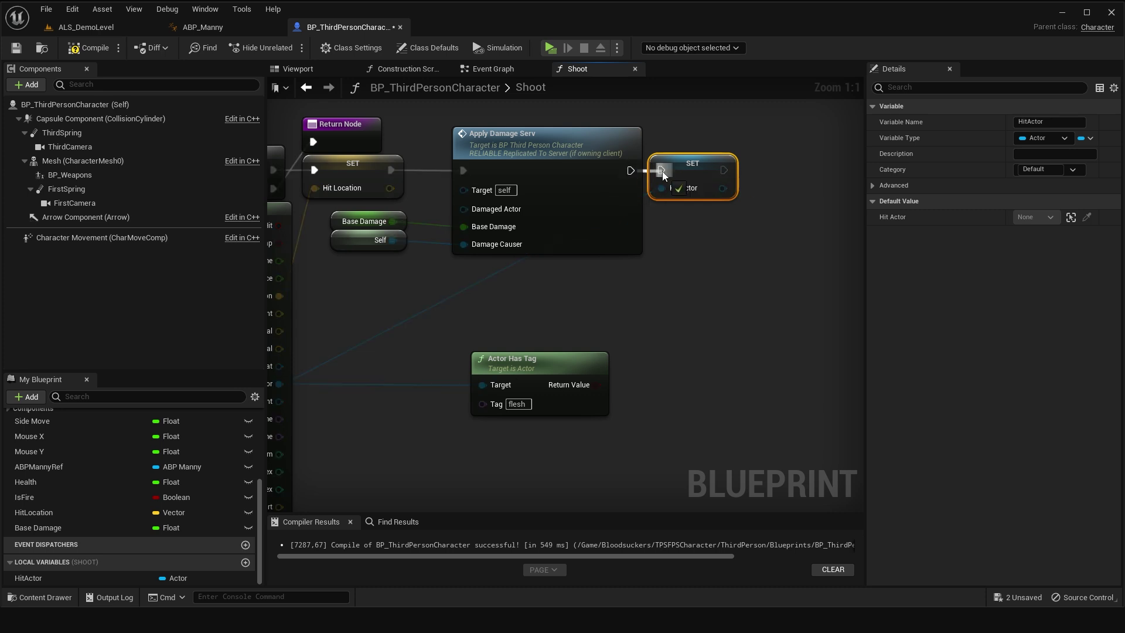
right_drag(715, 270, 611, 257)
Add an Is Valid check on HitActor, then a Branch driven by the Actor Has Tag result.
mouse_move(619, 175)
mouse_down()
mouse_move(641, 183)
mouse_move(671, 164)
mouse_up()
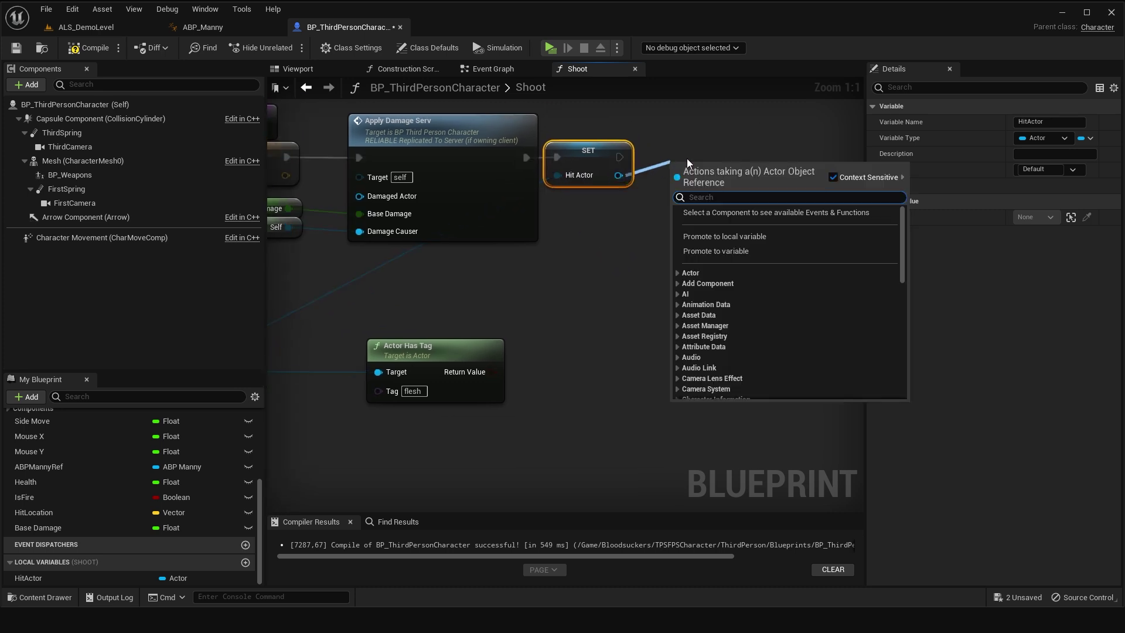
text(is valid)
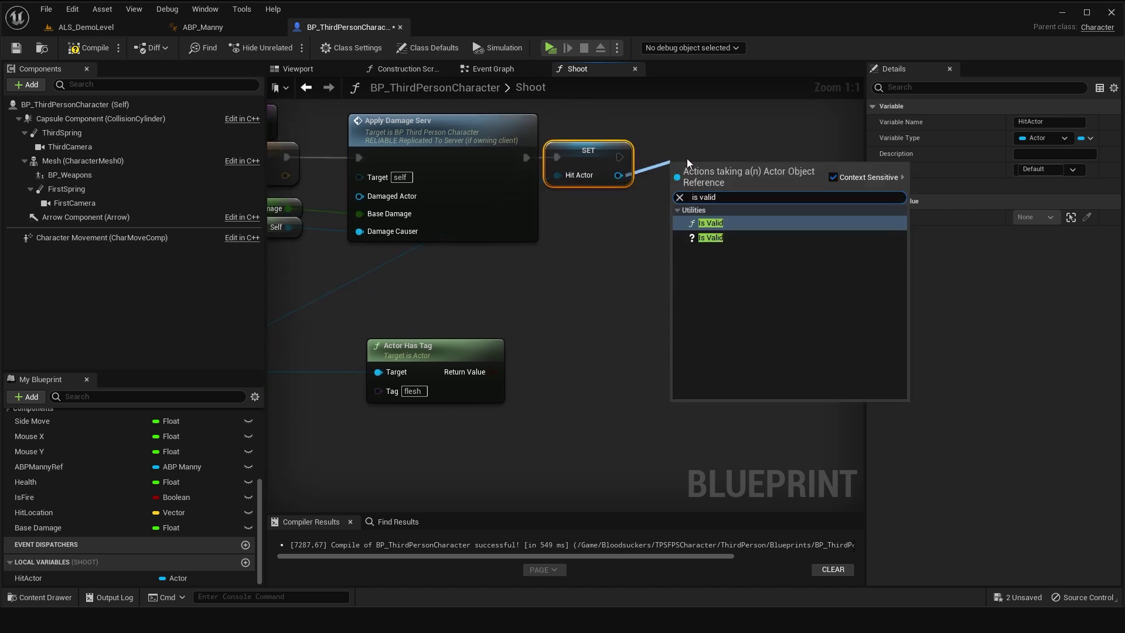
click(710, 237)
drag(668, 183, 641, 157)
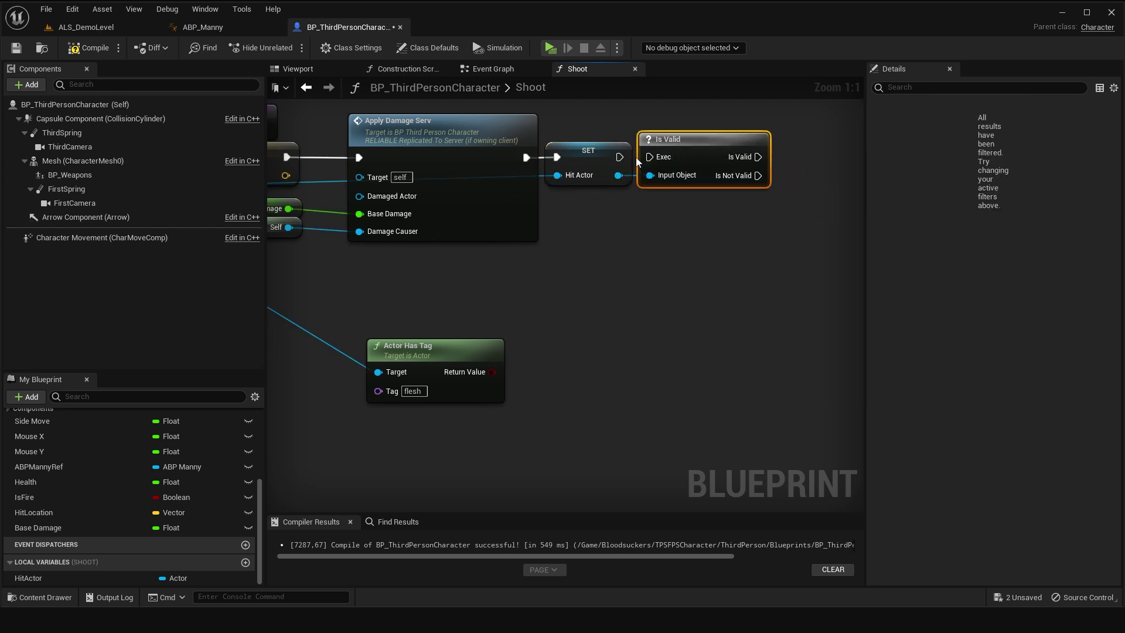
right_drag(683, 296, 624, 305)
mouse_move(429, 381)
mouse_down()
mouse_move(738, 167)
mouse_move(759, 193)
mouse_move(724, 147)
mouse_up()
click(779, 203)
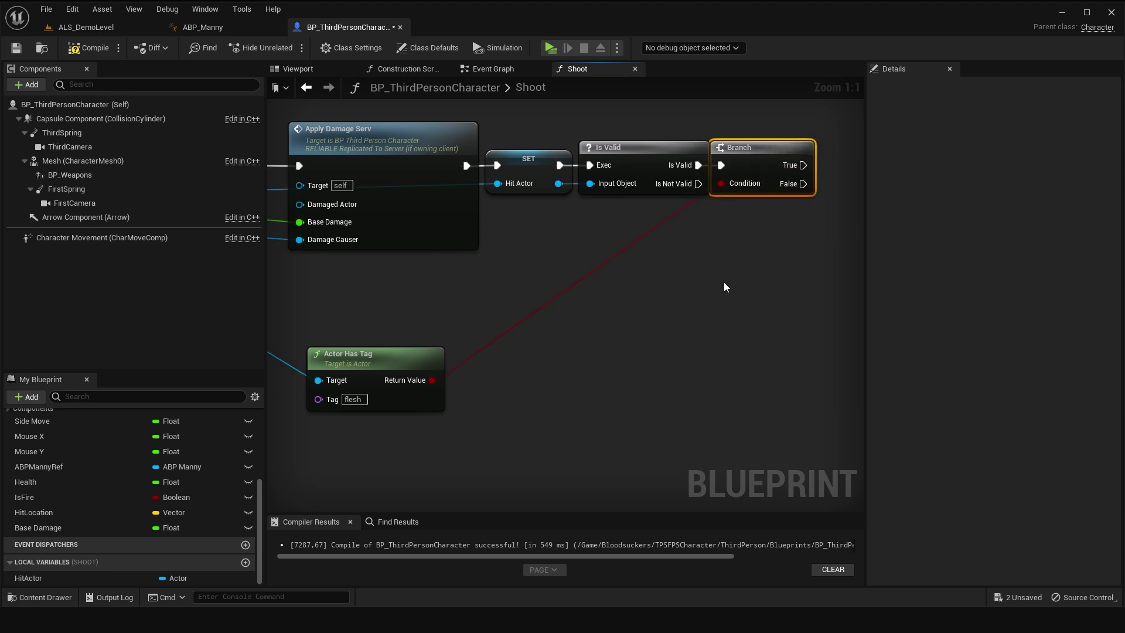
Add a Rotation From X Vector node driven by the hit Normal.
drag(867, 290, 970, 290)
mouse_move(701, 306)
right_down()
mouse_move(941, 323)
mouse_move(953, 303)
right_up()
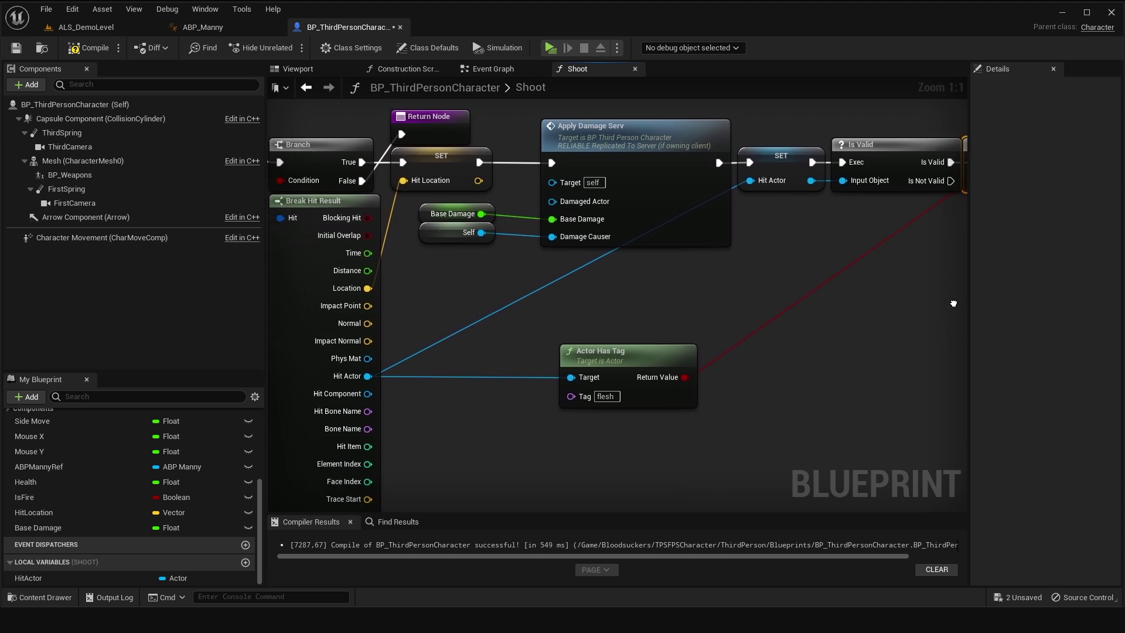
right_drag(953, 303, 916, 296)
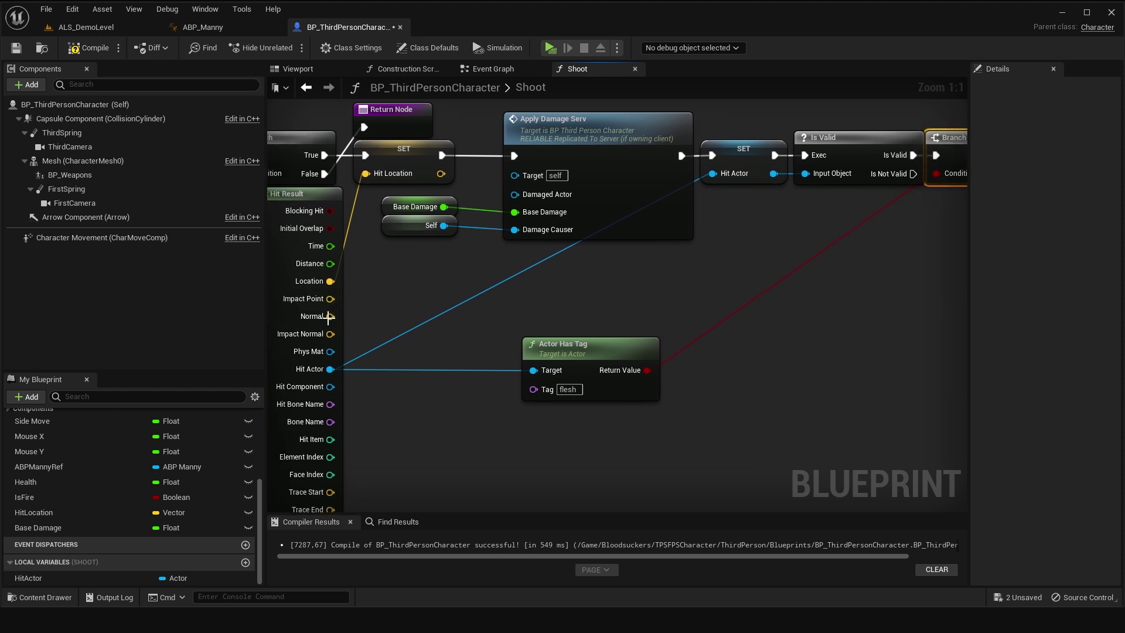
drag(329, 317, 730, 287)
text(rota)
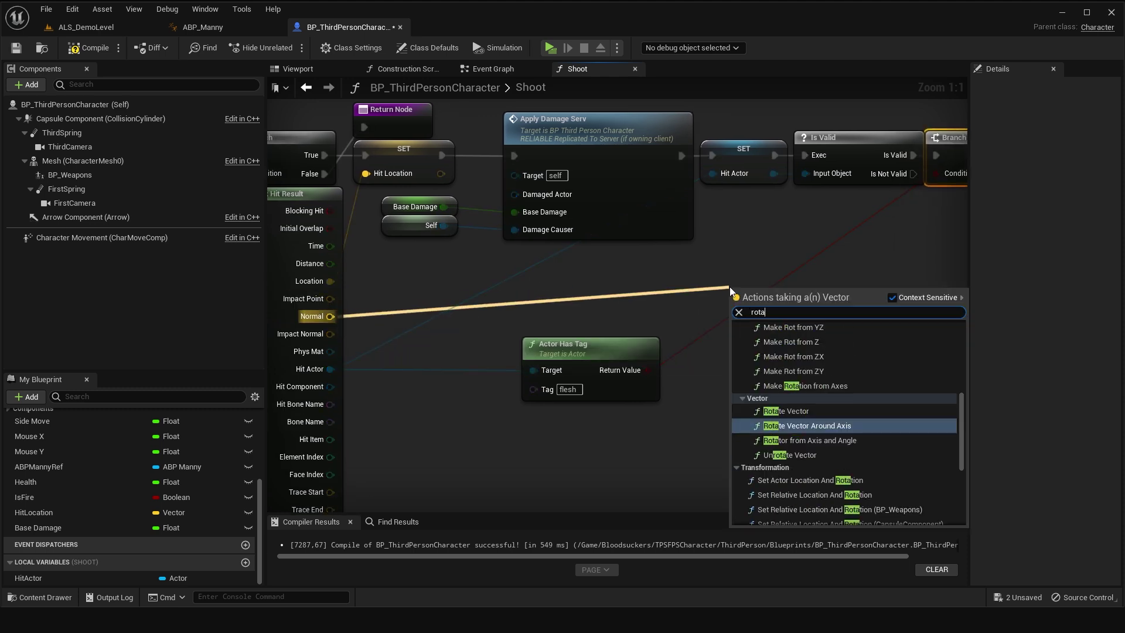
text(tion from)
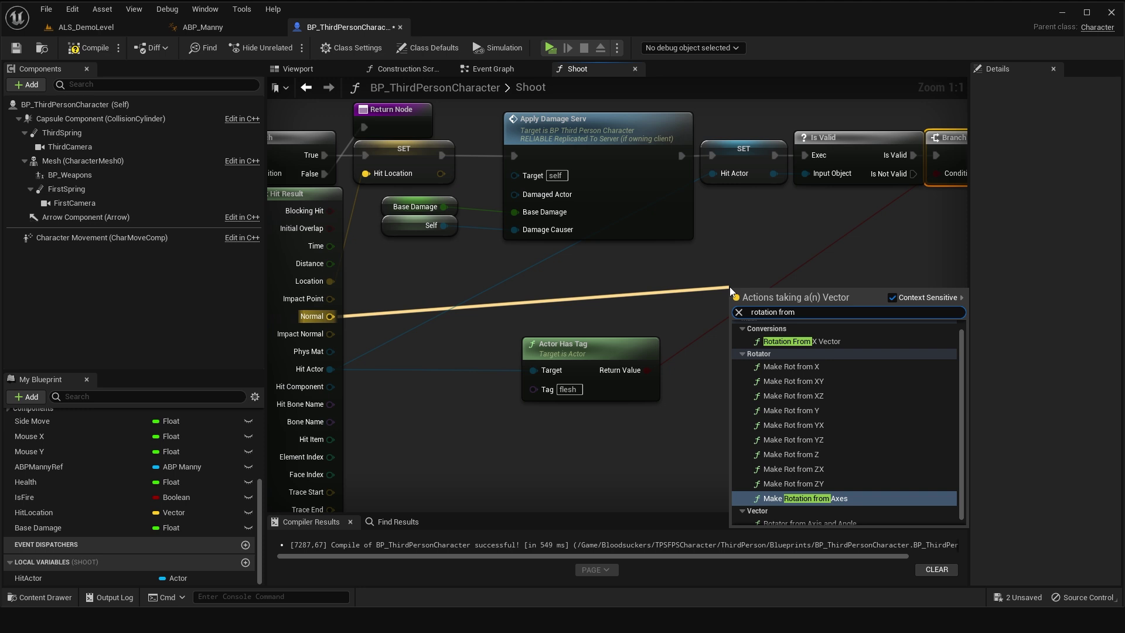
text( x vector)
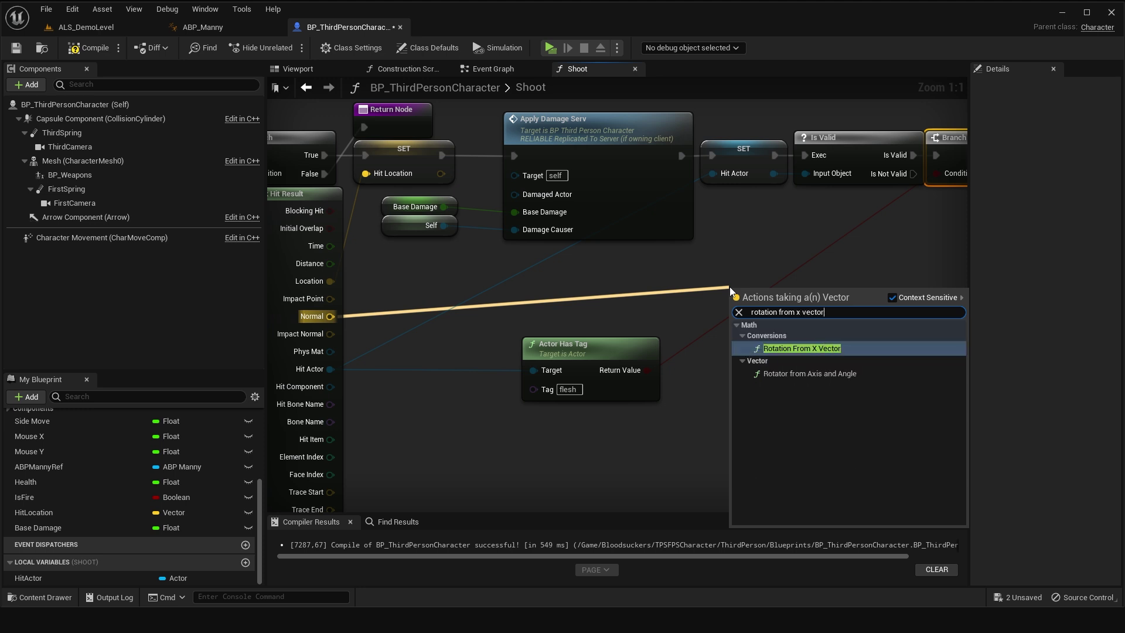
key(Return)
Add Spawn Niagara at Location Serv on Branch True, fed the Rotation From X Vector result.
drag(762, 290, 598, 290)
mouse_move(820, 364)
right_down()
mouse_move(909, 327)
mouse_move(603, 423)
right_up()
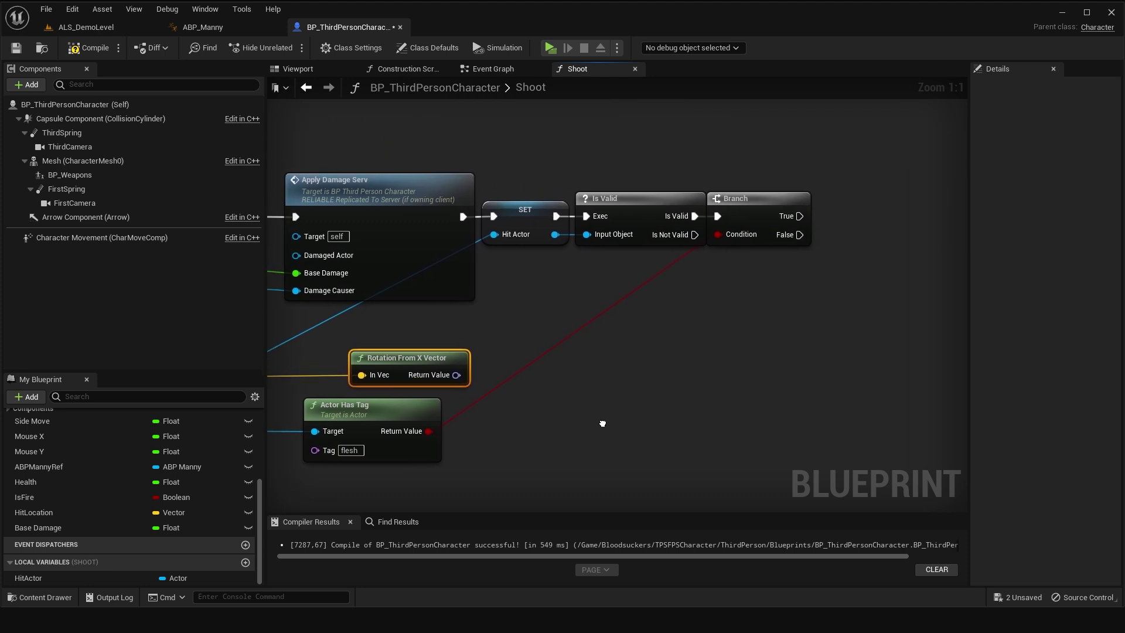
right_drag(603, 423, 543, 440)
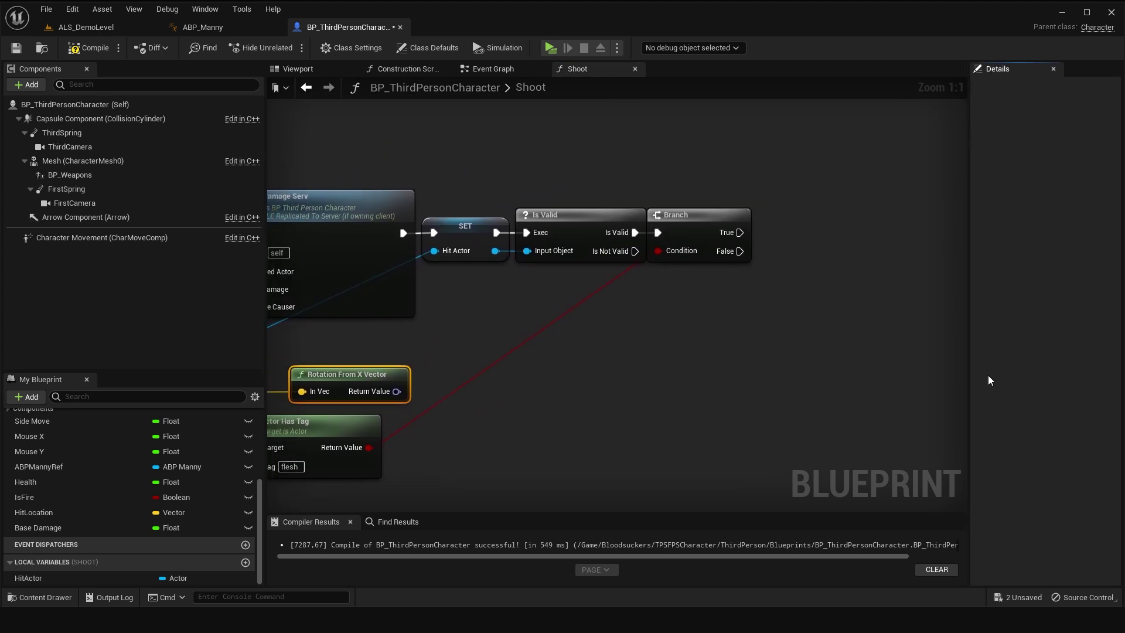
drag(967, 380, 1033, 376)
right_drag(722, 356, 619, 376)
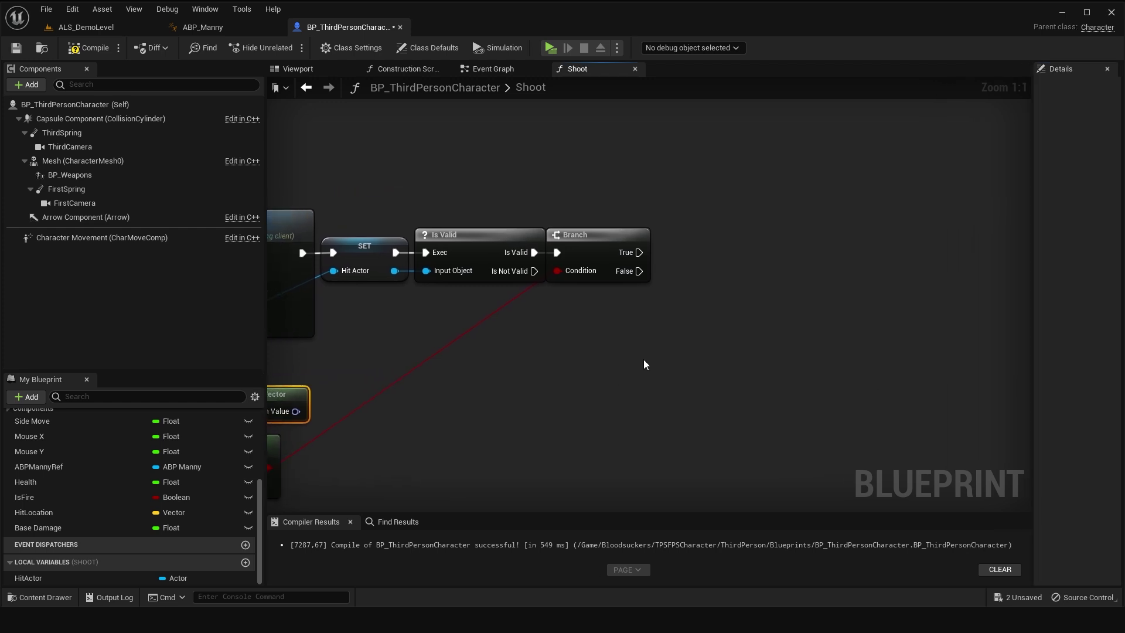
drag(639, 252, 725, 244)
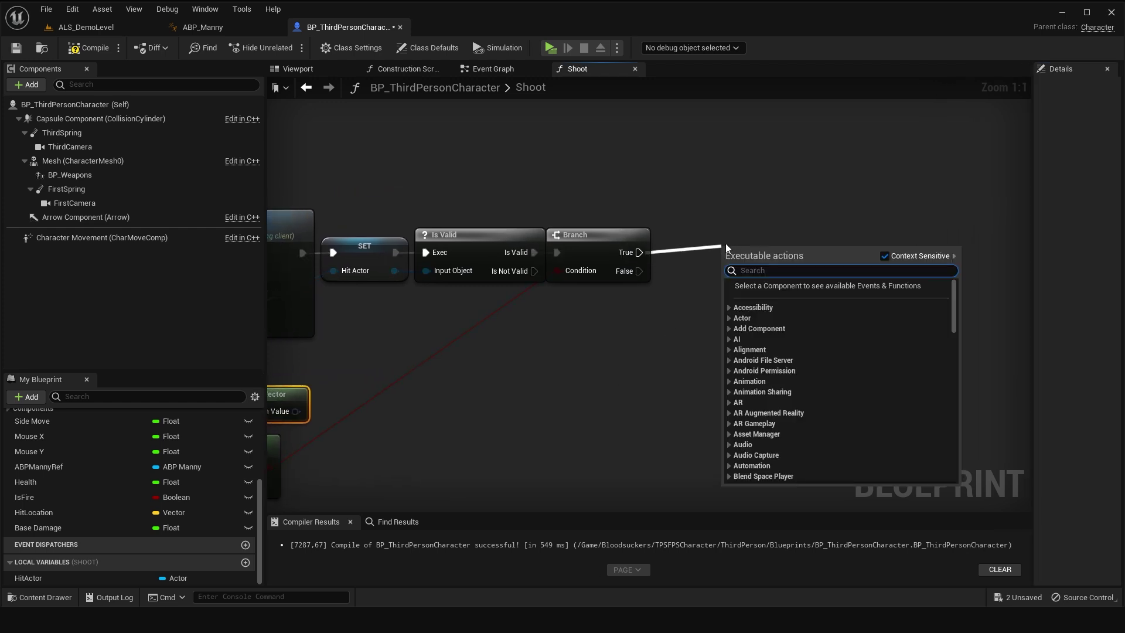
text(spawn )
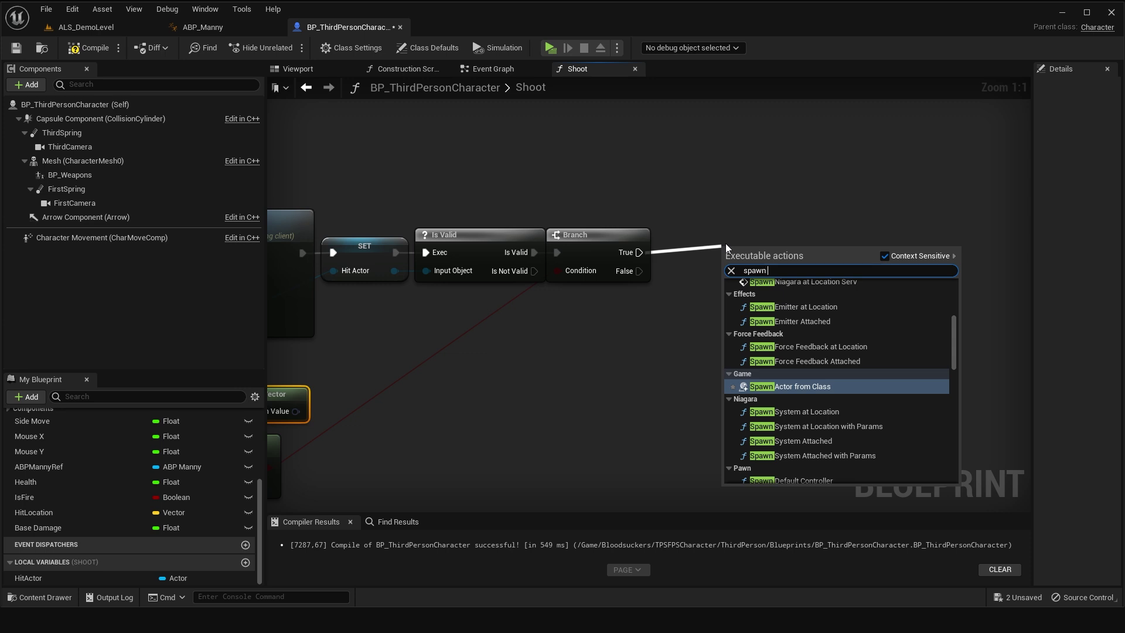
text(niagara)
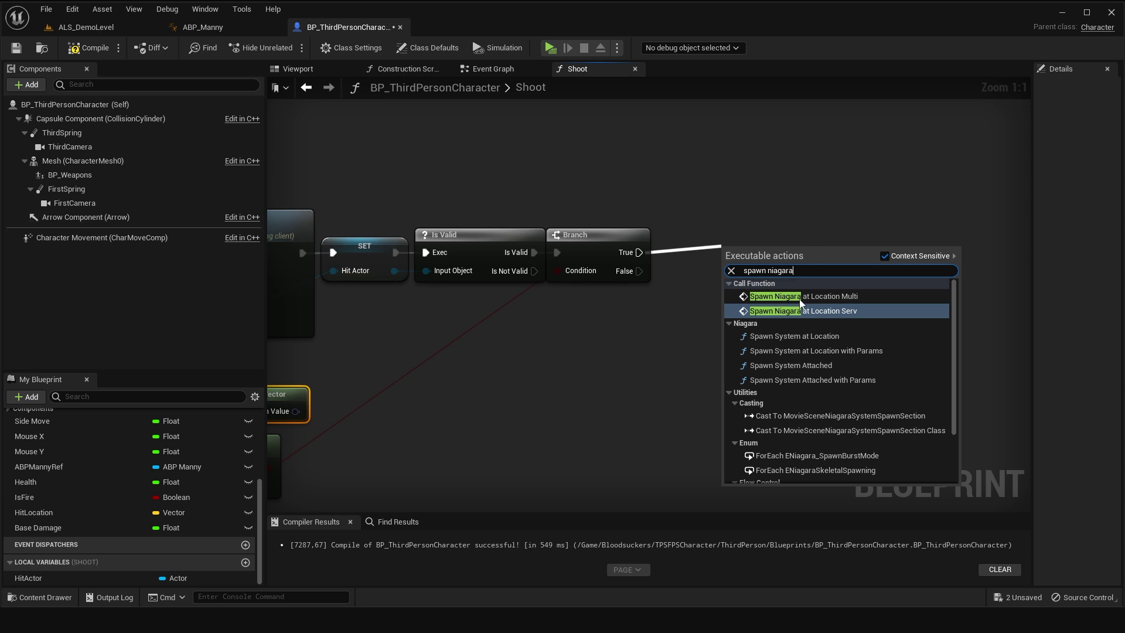
click(834, 311)
drag(755, 259, 725, 232)
right_drag(544, 382, 698, 325)
drag(451, 354, 835, 304)
mouse_move(727, 273)
right_down()
mouse_move(714, 286)
mouse_move(978, 265)
right_up()
Wire a Hit Location getter into its Location and set System Template to NS_BloodSplash.
right_drag(585, 301, 273, 288)
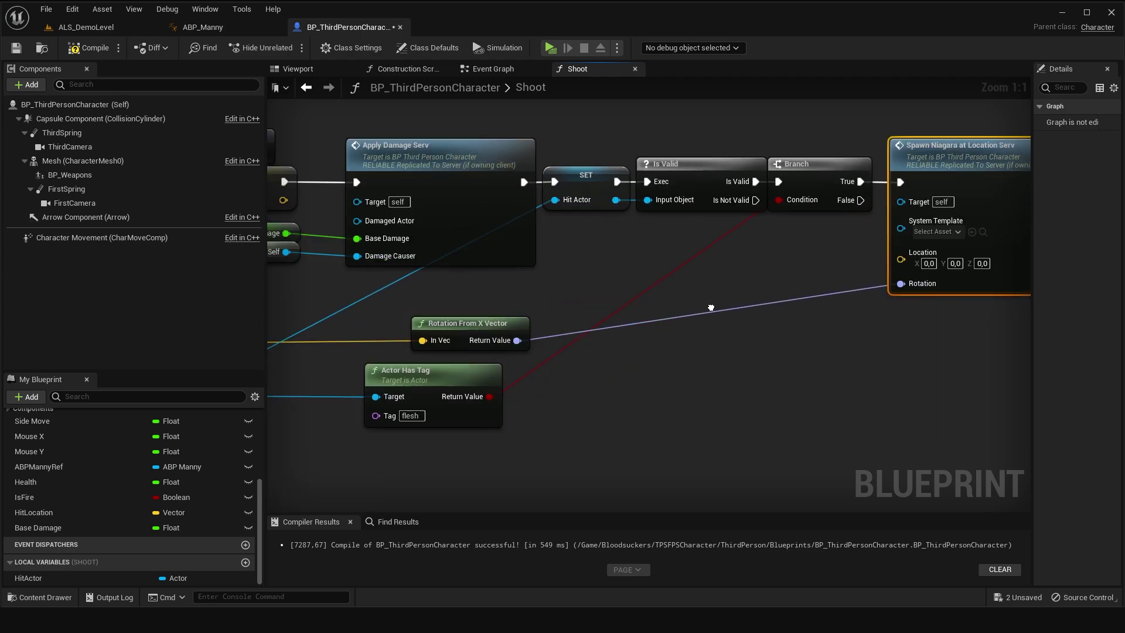
mouse_move(88, 513)
mouse_down()
mouse_move(450, 502)
mouse_move(773, 251)
mouse_up()
drag(665, 260, 655, 251)
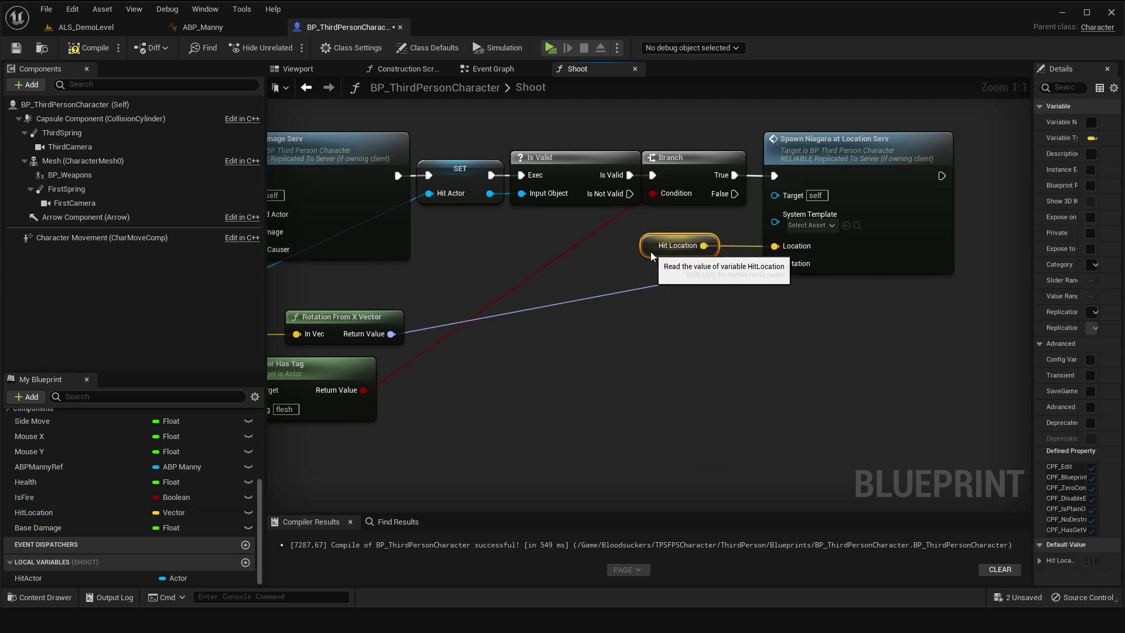
right_drag(651, 252, 600, 272)
click(780, 247)
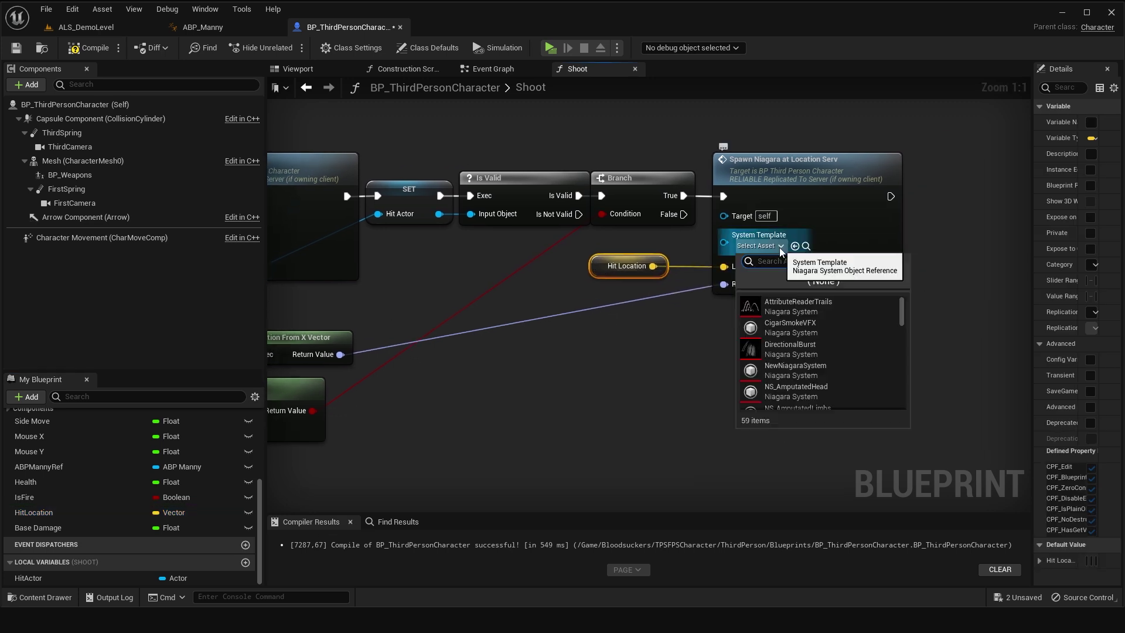
text(blood splash)
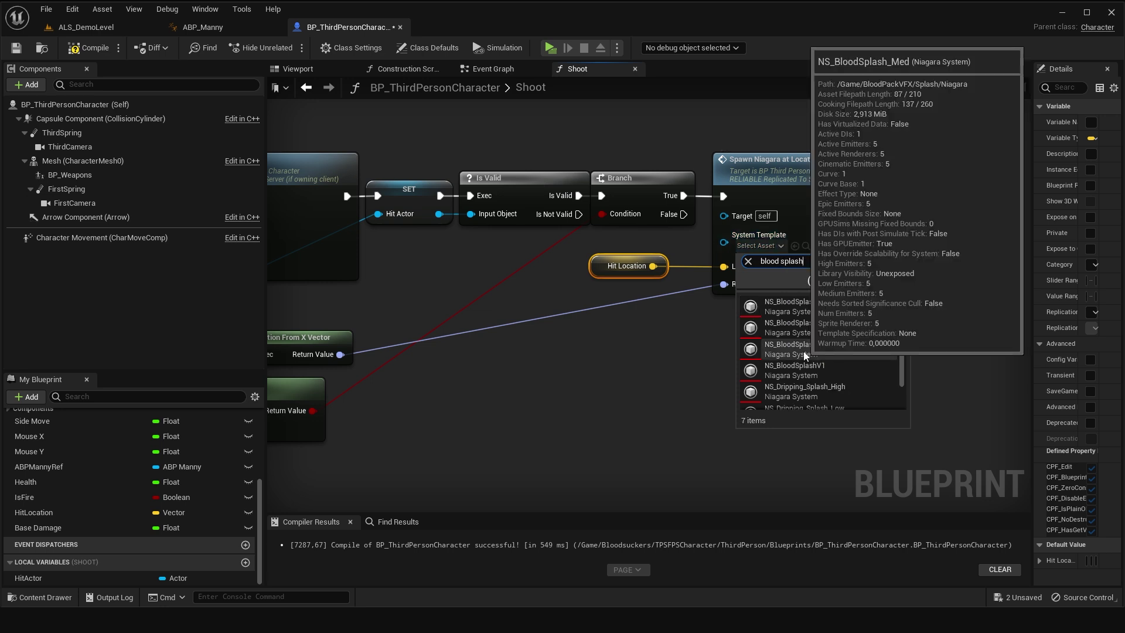
click(804, 350)
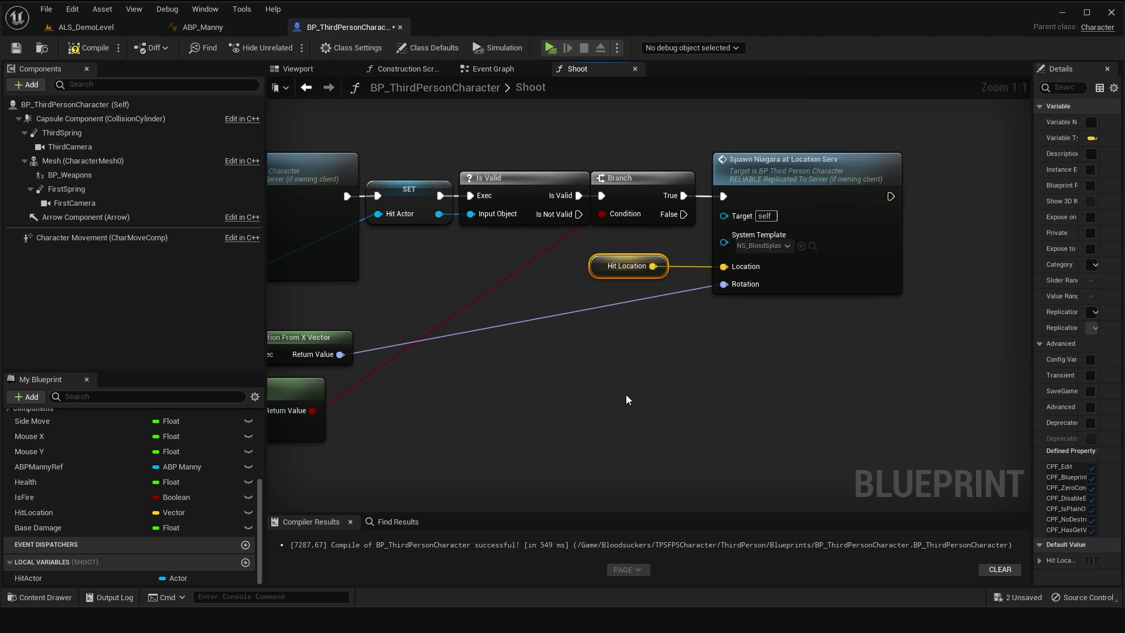
click(659, 390)
Pull a new connection from the Branch False output.
mouse_move(764, 385)
right_down()
mouse_move(665, 378)
mouse_move(821, 402)
mouse_move(745, 370)
right_up()
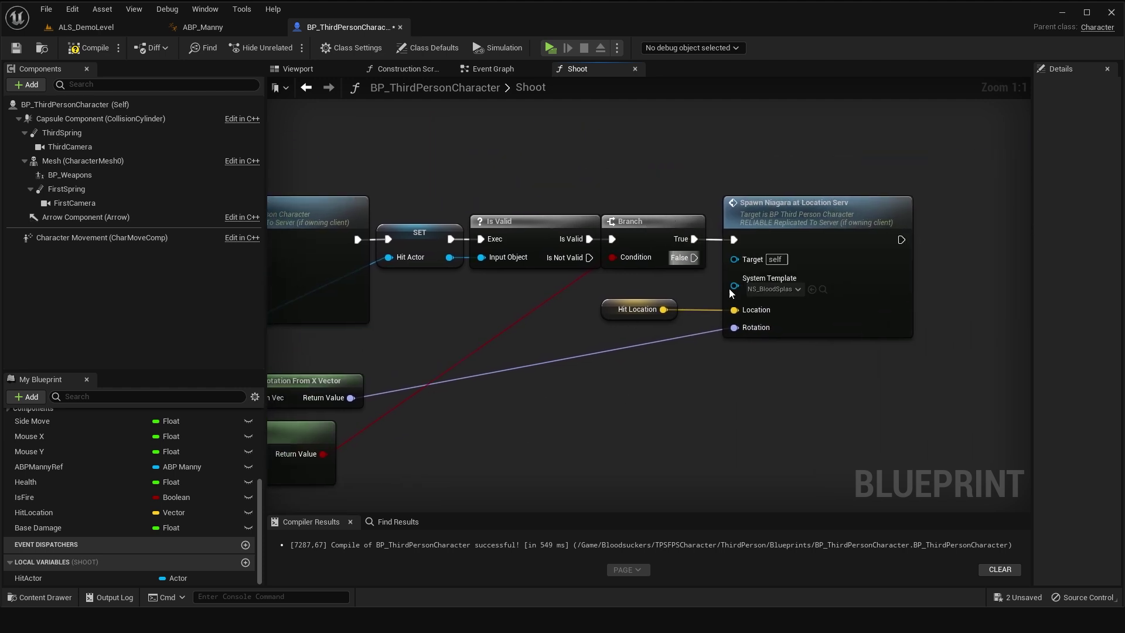
right_drag(745, 370, 550, 312)
drag(613, 168, 687, 359)
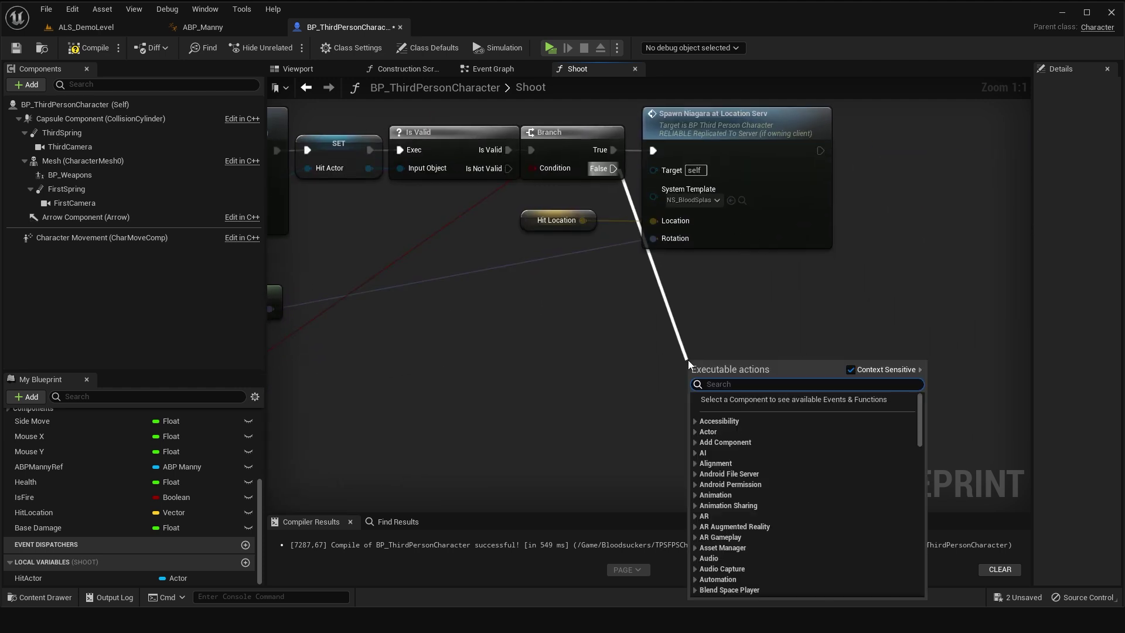
On Branch False, call Spawn Emitter at Location Serv with Rotation From X Vector and Hit Location.
text(sp)
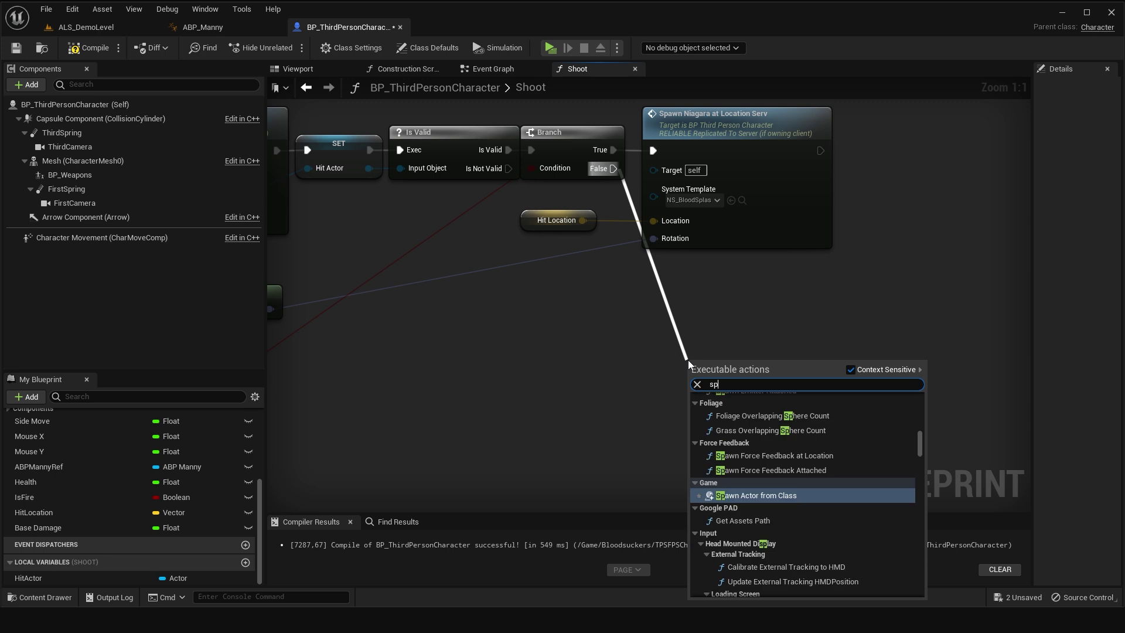
text(awn emitter)
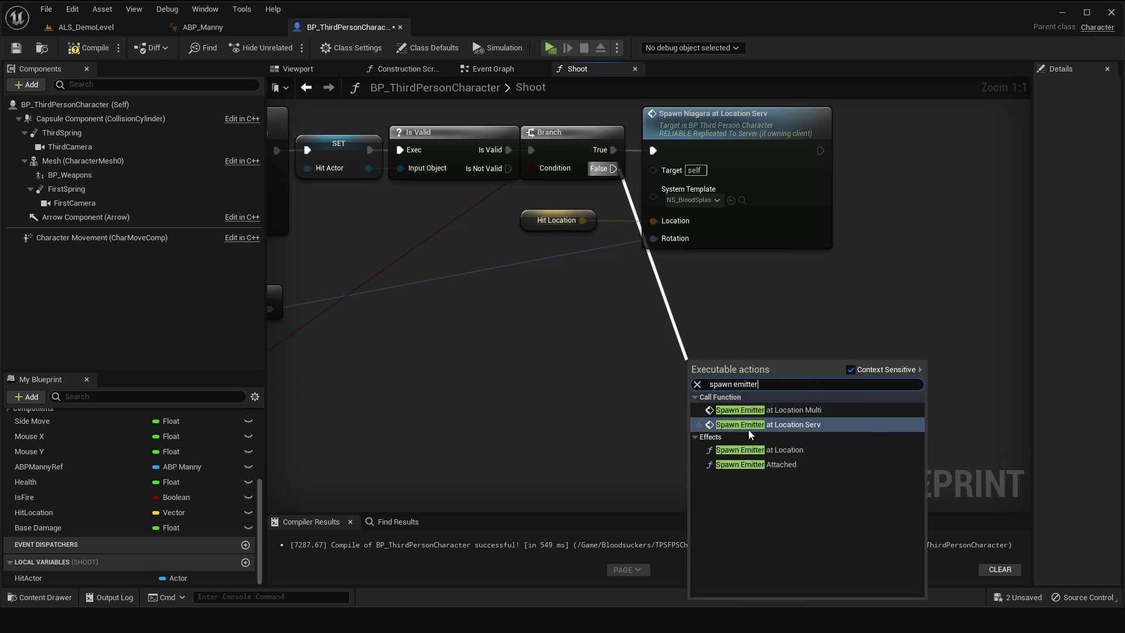
click(796, 424)
right_drag(699, 338, 811, 283)
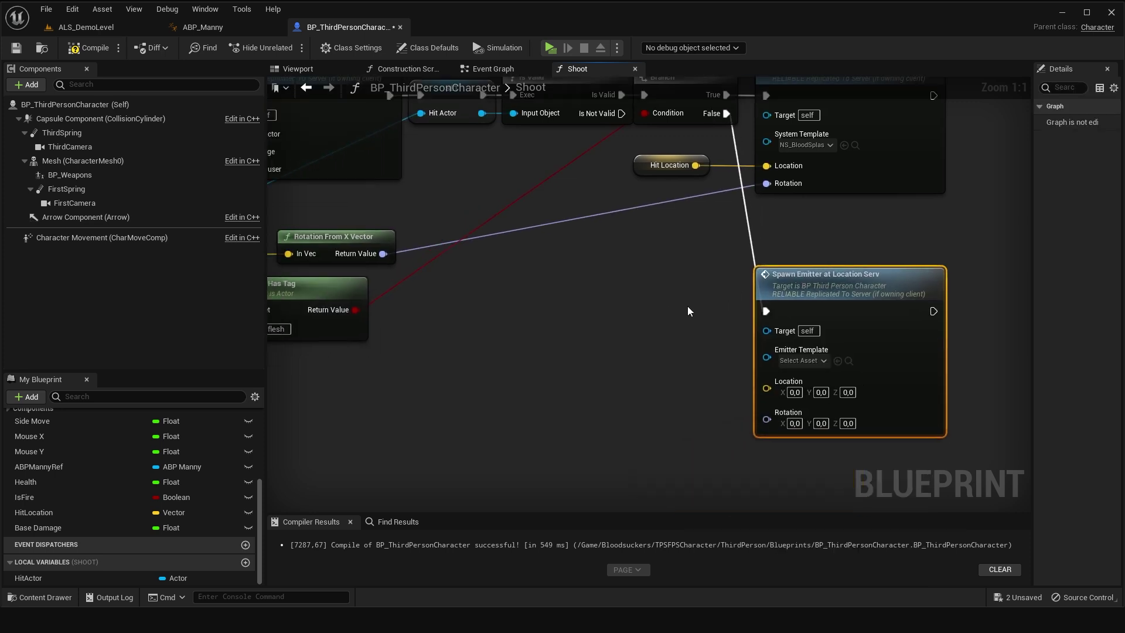
drag(382, 254, 765, 422)
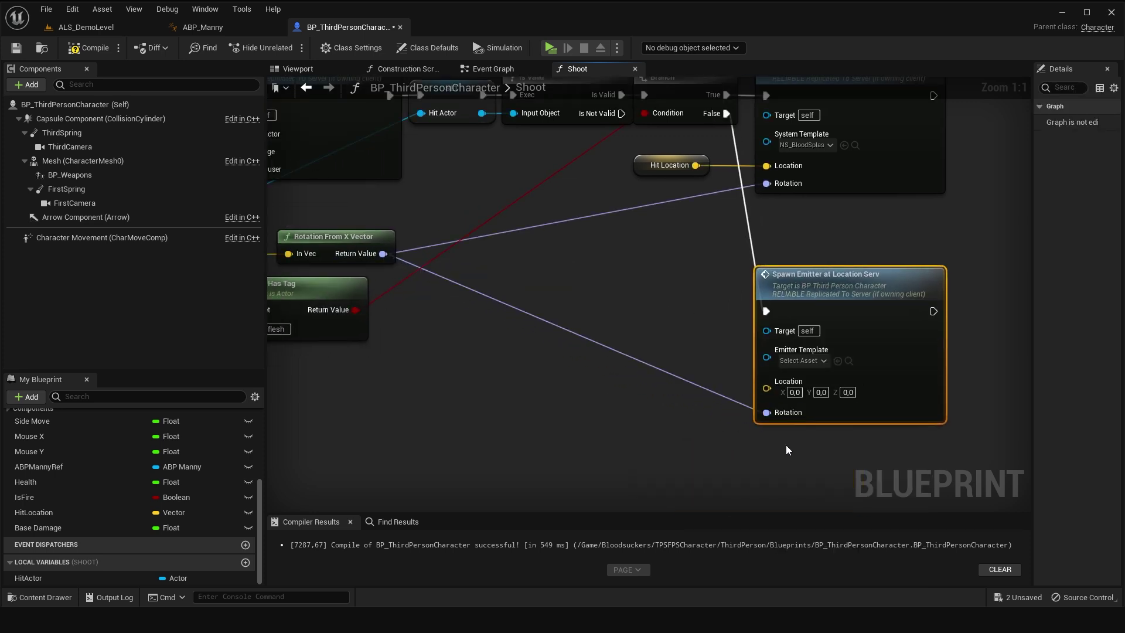
right_drag(689, 284, 701, 294)
click(655, 172)
mouse_move(655, 172)
mouse_down()
mouse_move(627, 257)
mouse_move(780, 393)
mouse_up()
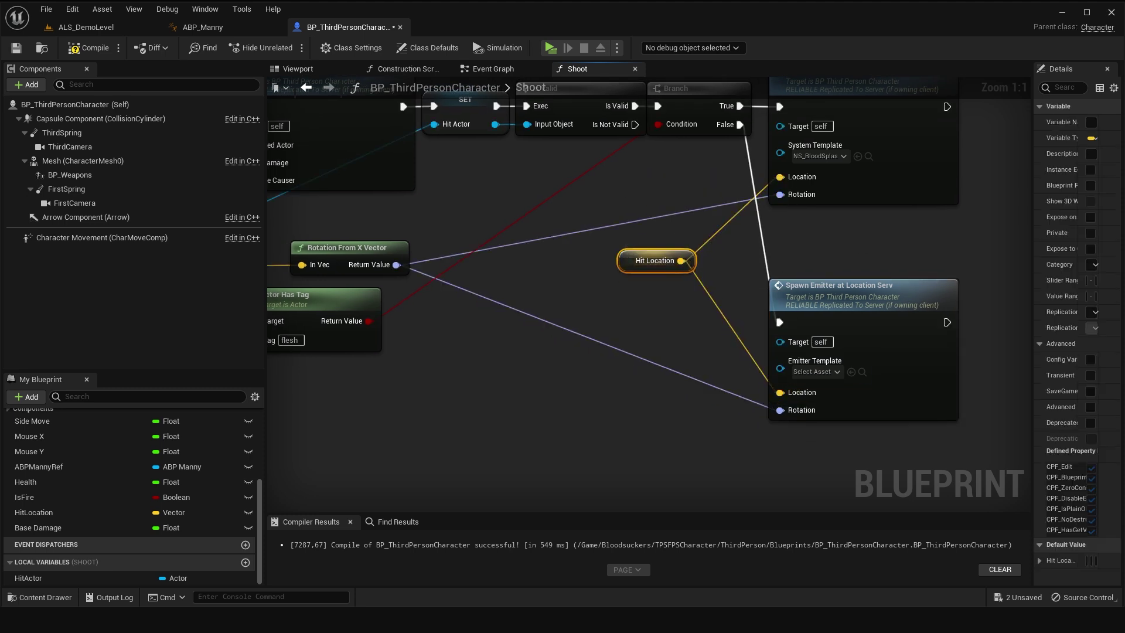
right_drag(863, 234, 831, 208)
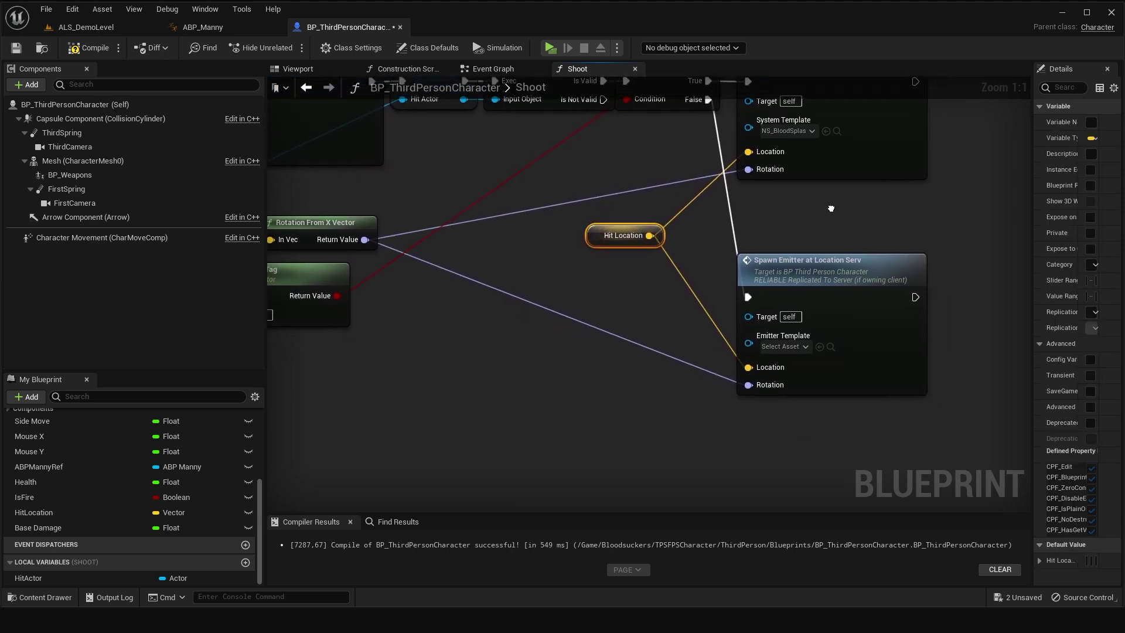
mouse_move(836, 272)
right_down()
mouse_move(801, 223)
mouse_move(805, 277)
right_up()
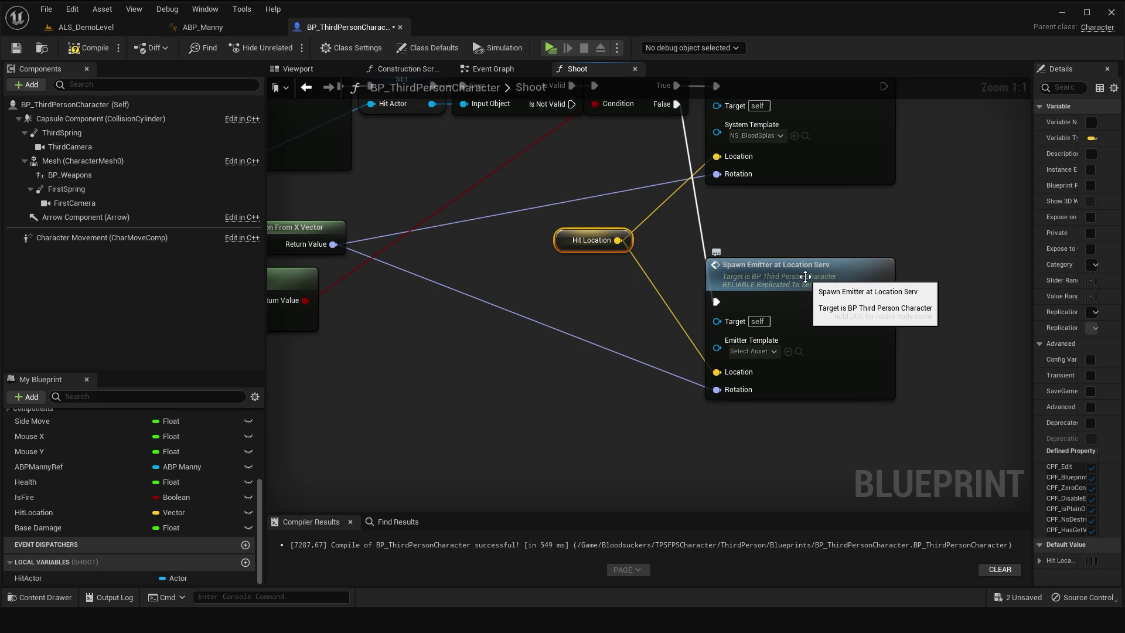
double_click(810, 283)
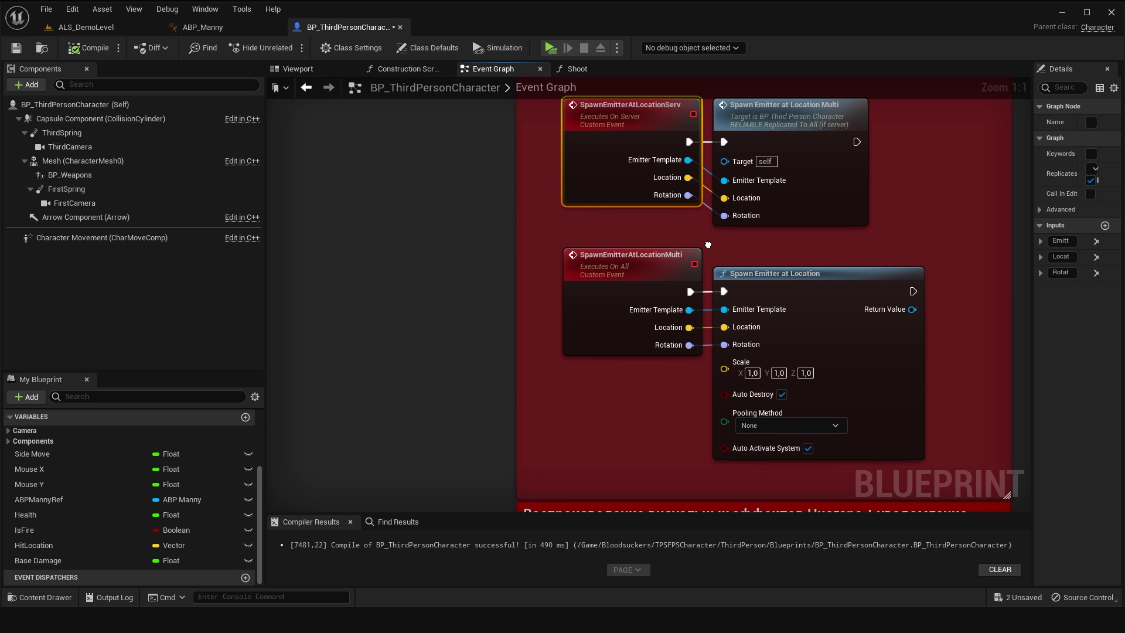
Pass Scale and Auto Destroy inputs through the emitter custom events, then compile.
right_drag(712, 250, 692, 236)
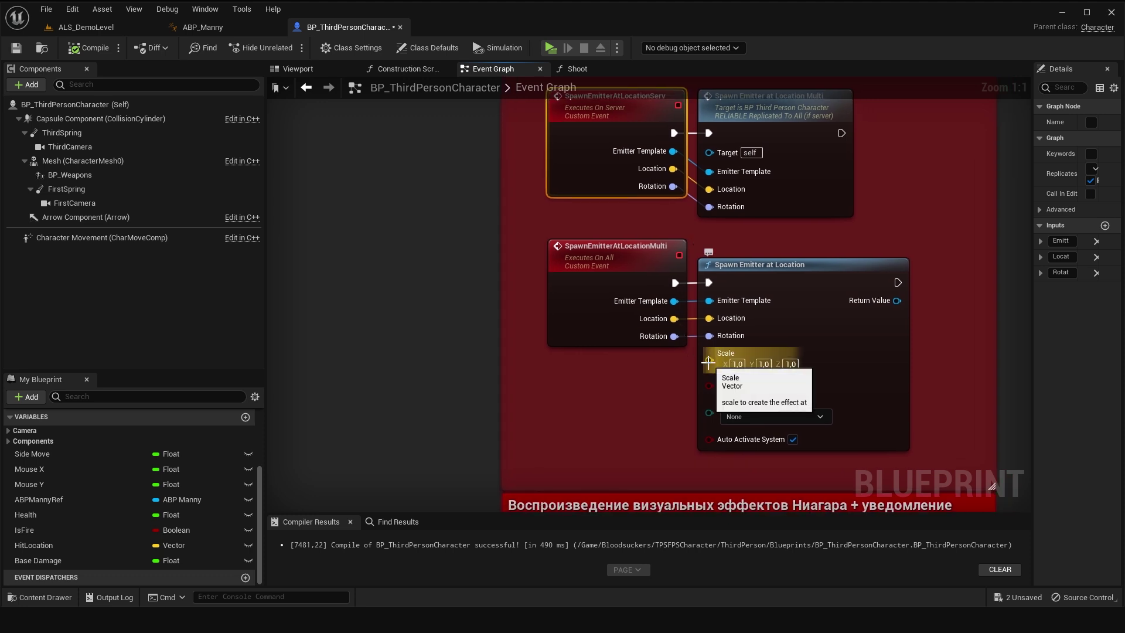
drag(708, 362, 621, 320)
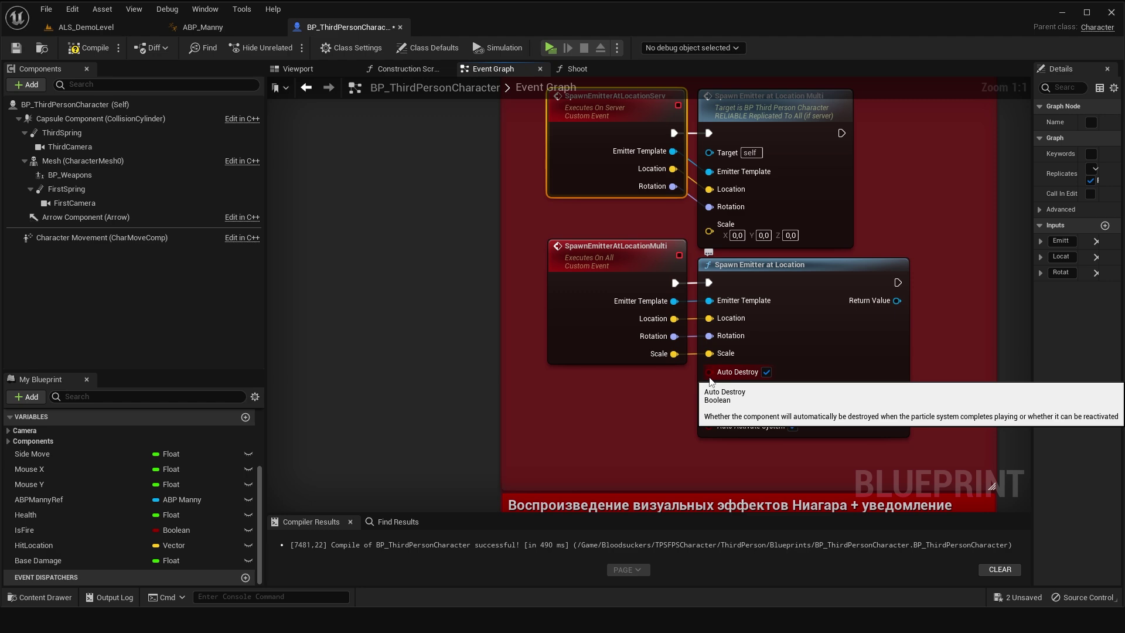
drag(710, 372, 603, 324)
click(88, 48)
Refresh the Spawn Emitter node in Shoot and recompile the Blueprint.
click(577, 69)
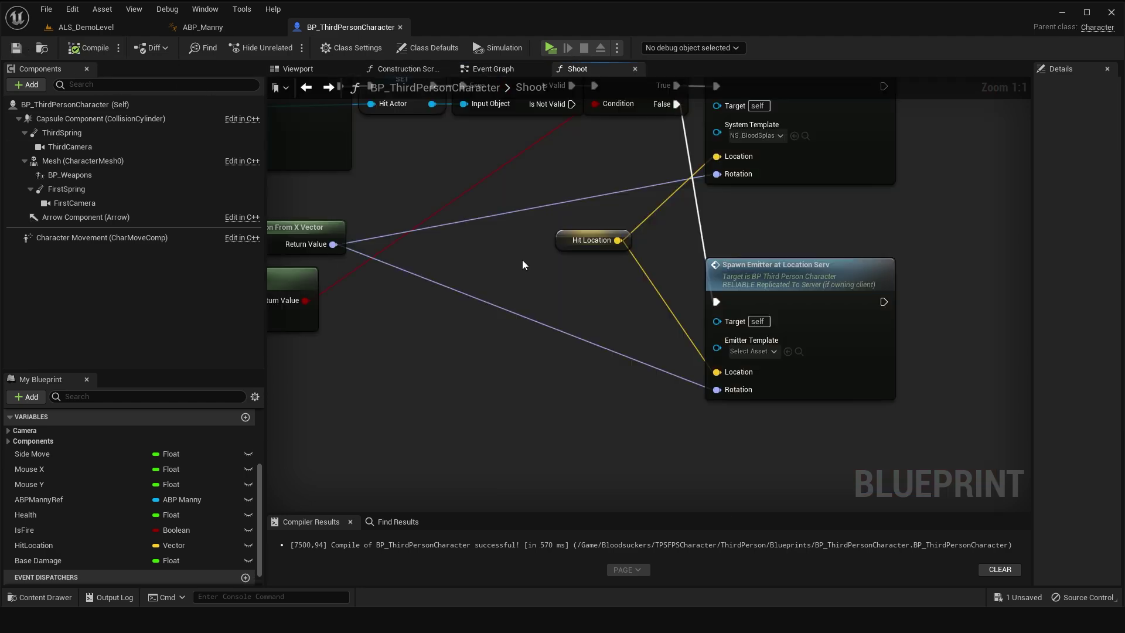
right_drag(679, 304, 554, 295)
right_click(698, 258)
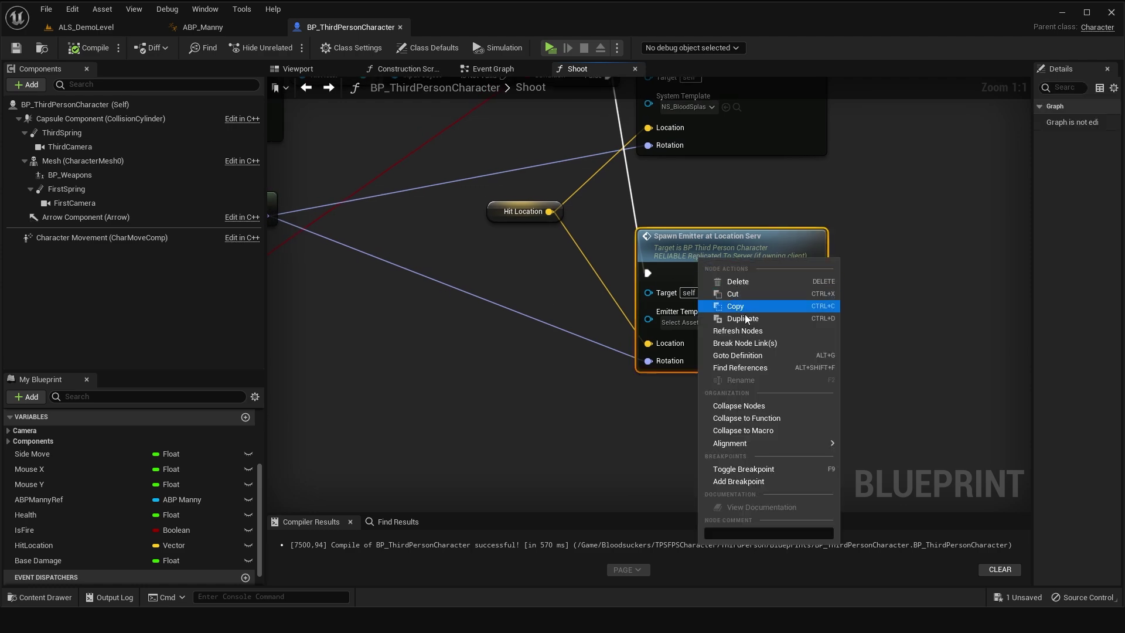
click(754, 329)
click(88, 47)
Add Scale and Auto Destroy to the SpawnEmitterAtLocationServ server event too.
double_click(702, 267)
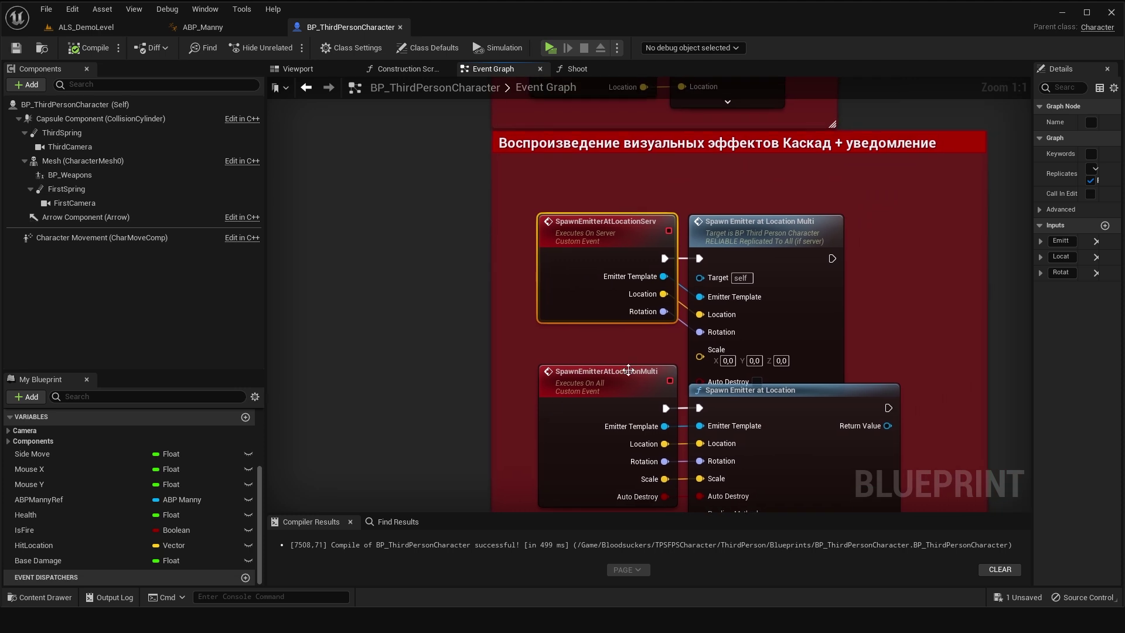
mouse_move(605, 169)
mouse_down()
mouse_move(709, 236)
mouse_move(731, 173)
mouse_up()
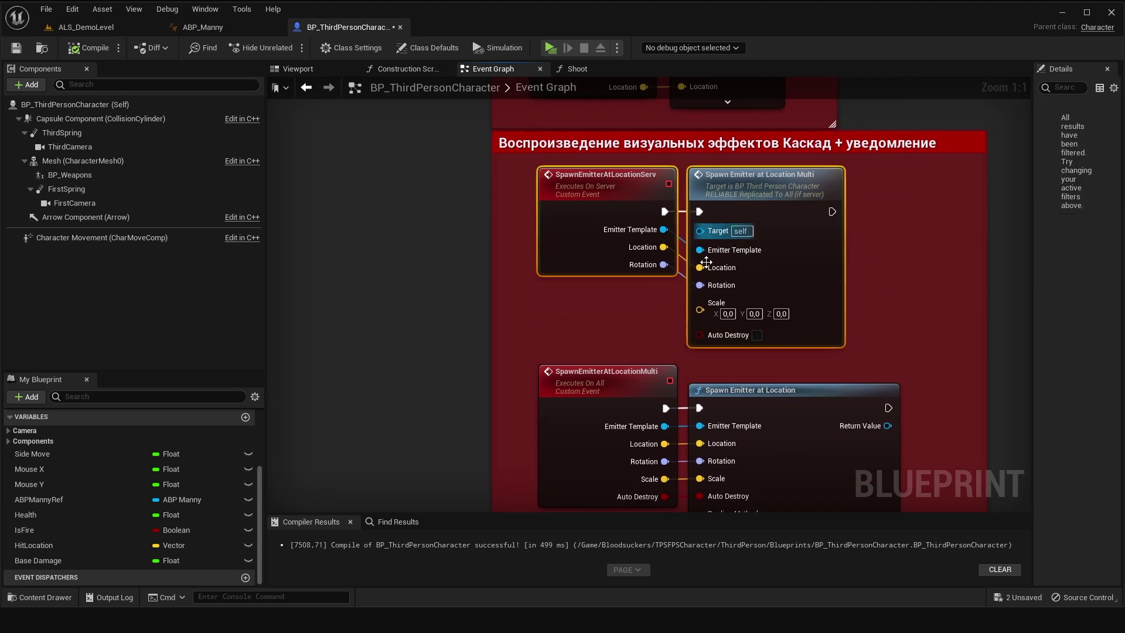
drag(701, 311, 580, 264)
drag(700, 320, 612, 273)
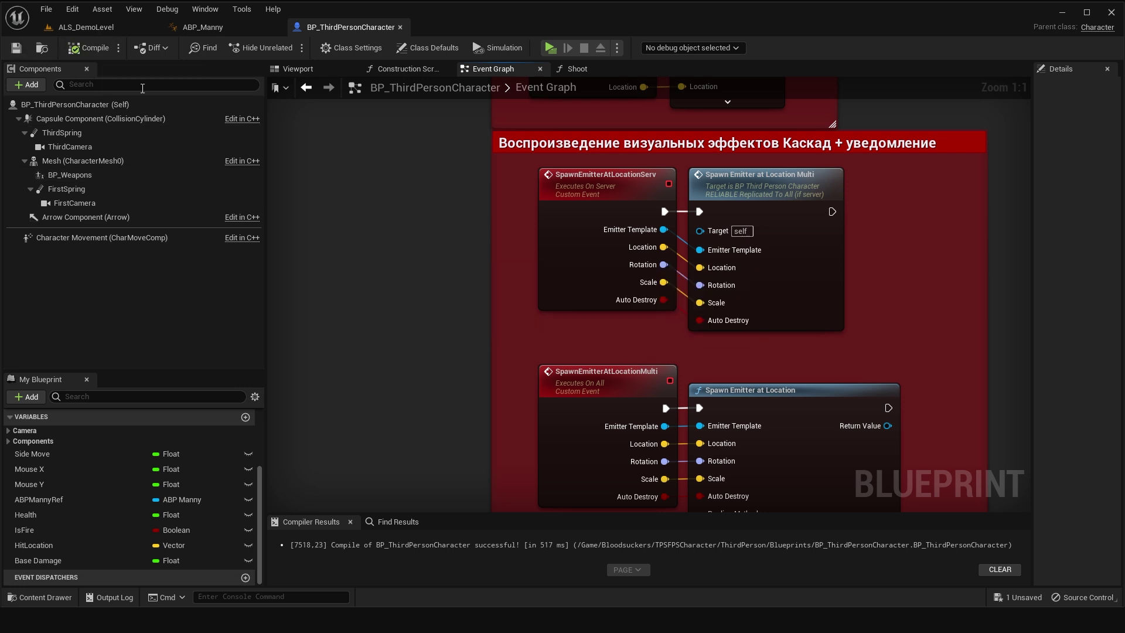
click(326, 88)
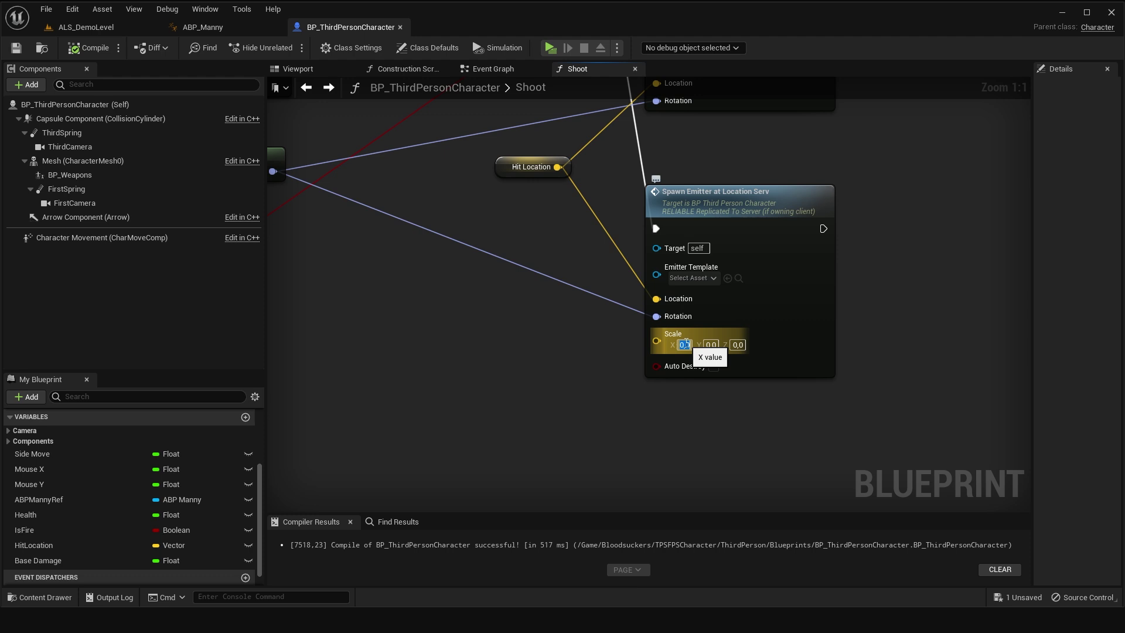
Set the Spawn Emitter scale to 1 on every axis.
text(1)
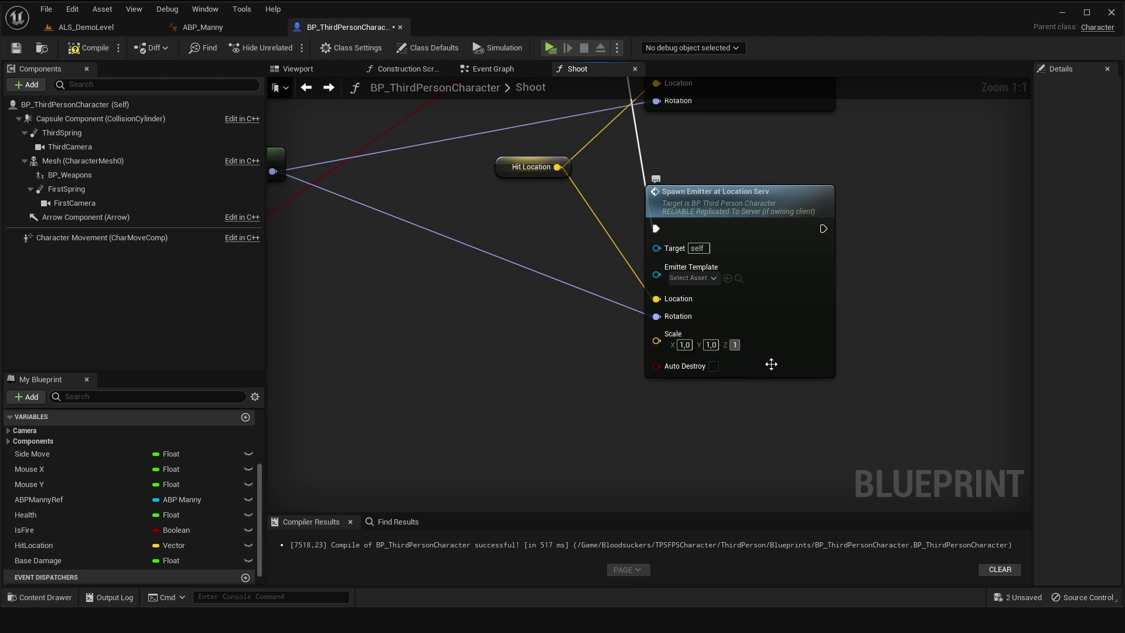
click(768, 358)
click(714, 366)
right_drag(793, 352, 827, 397)
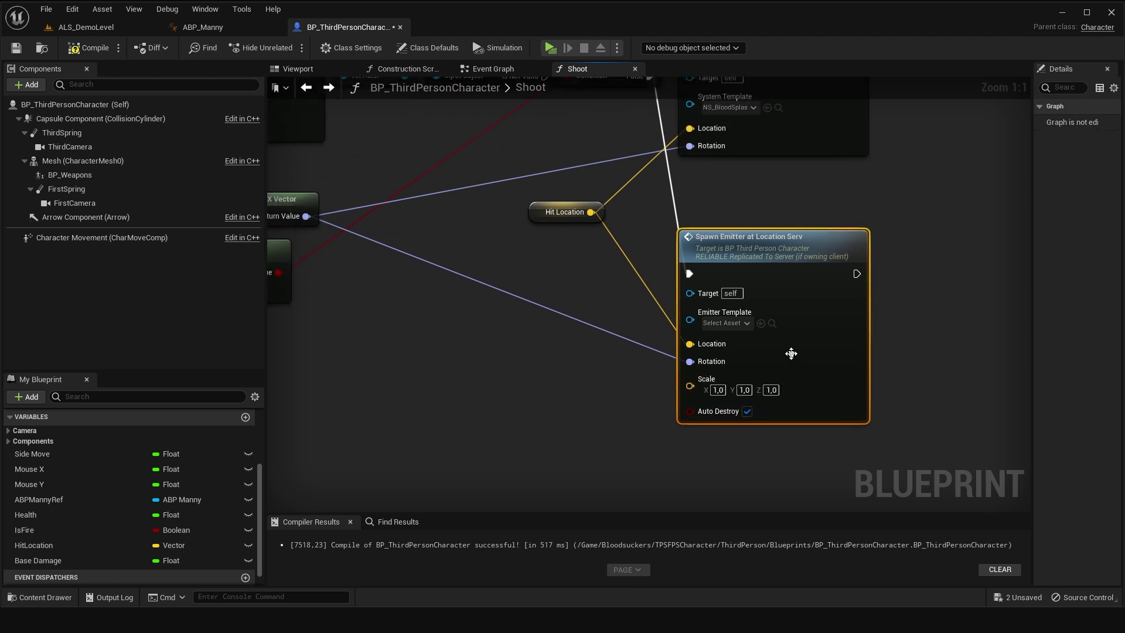
Choose P_Impact_Stone_Medium_01 as the emitter template, then compile and save.
click(737, 324)
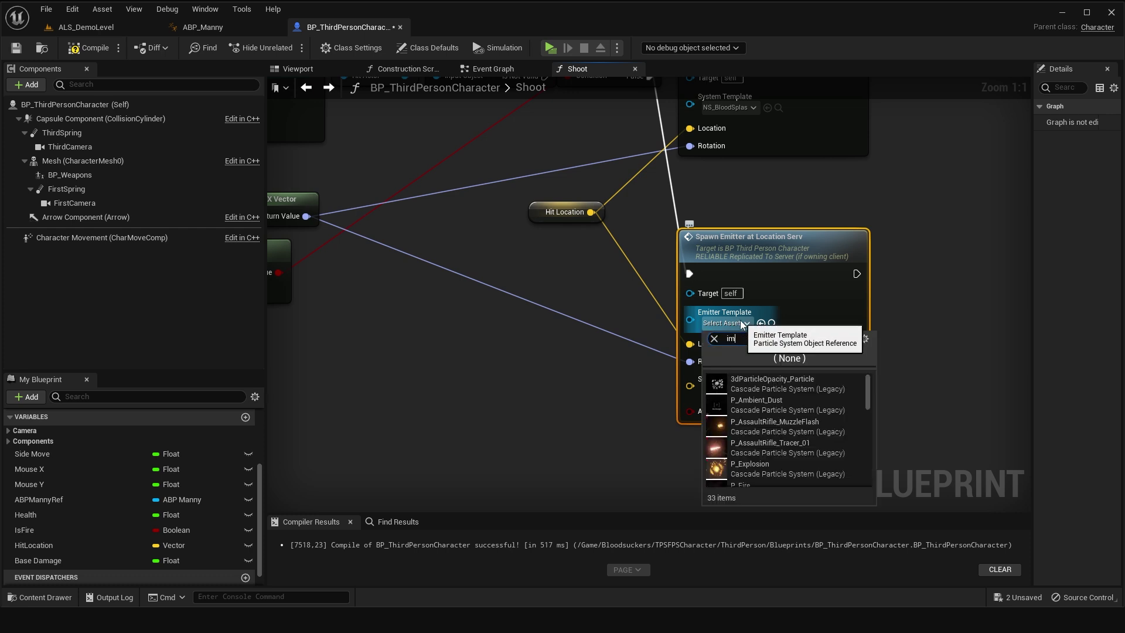
text(pac)
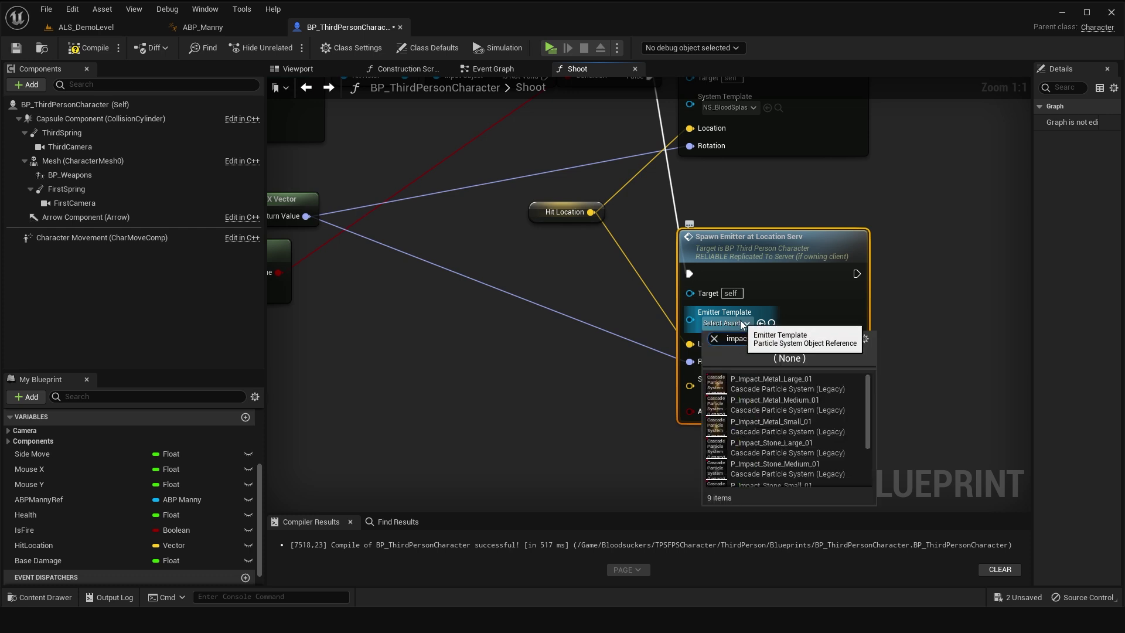
text(t_s)
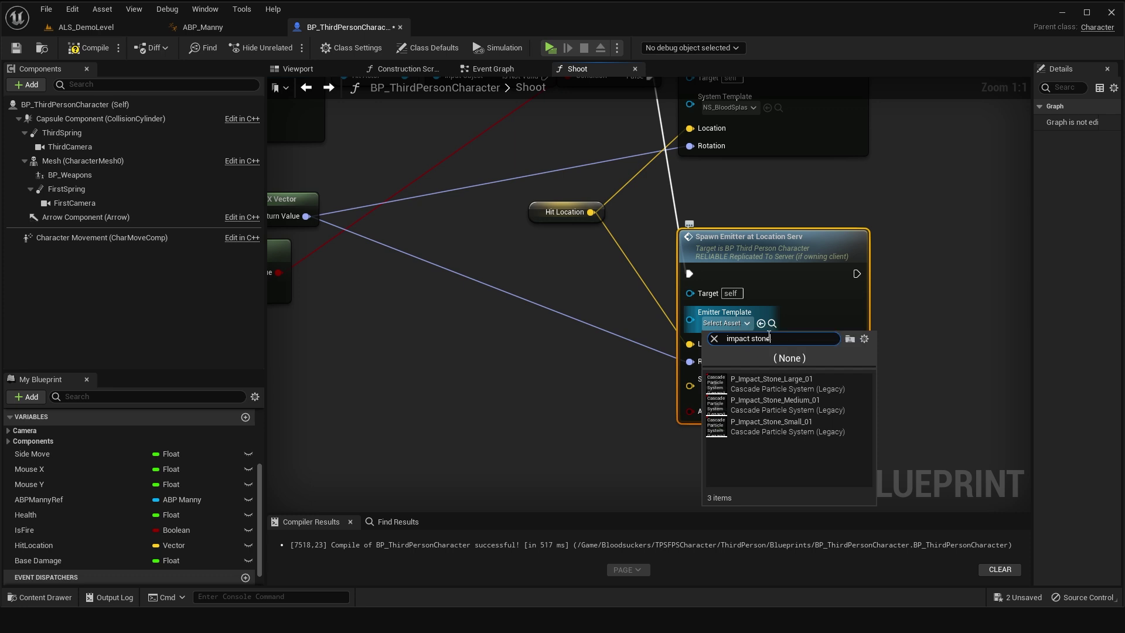
click(756, 403)
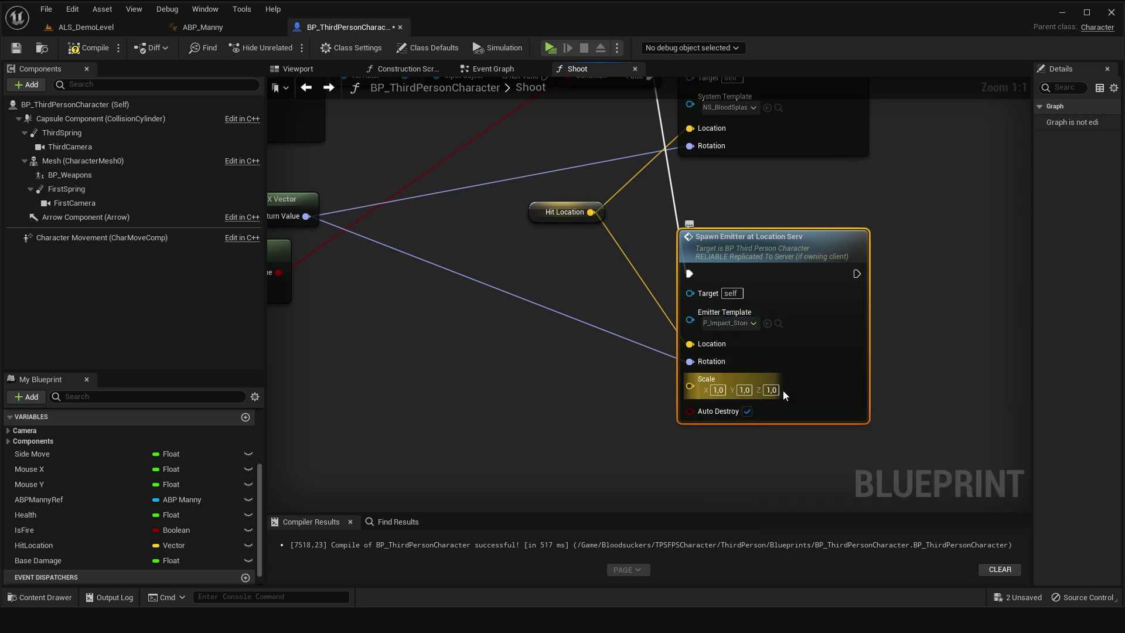
click(97, 51)
click(22, 53)
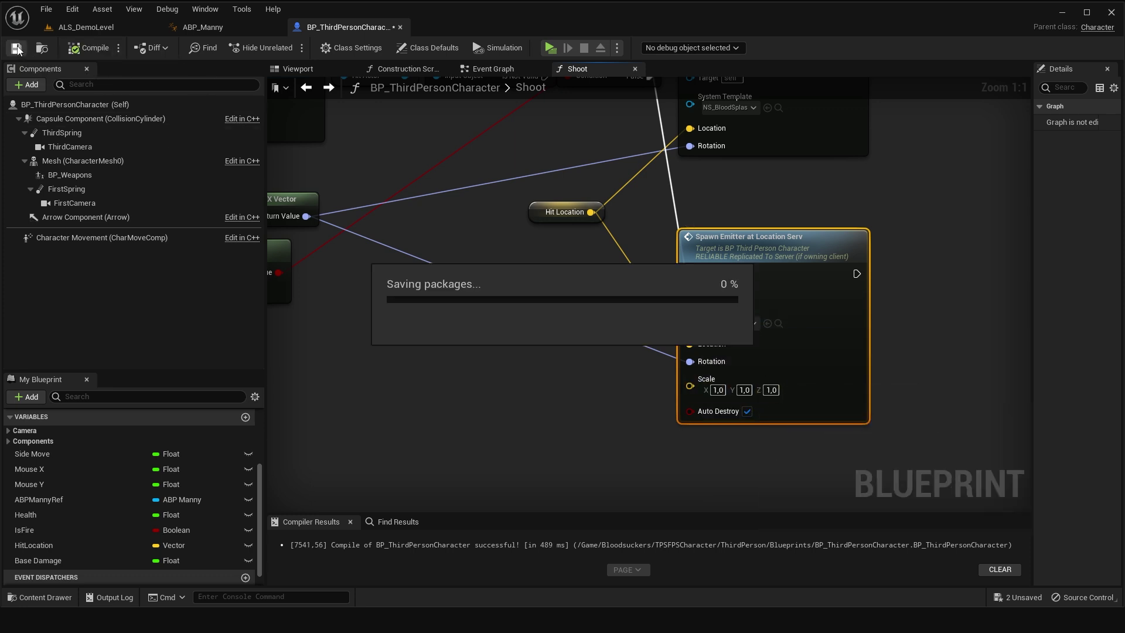
mouse_move(337, 370)
right_down()
mouse_move(535, 438)
mouse_move(518, 458)
right_up()
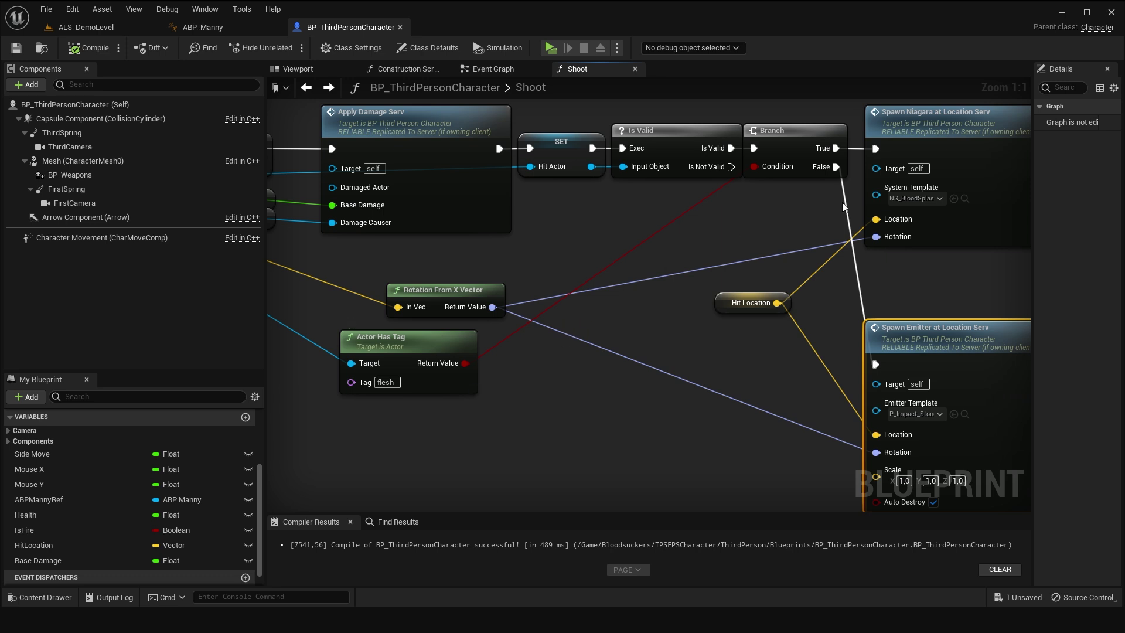
Chain Play Sound at Location Serv nodes after the Spawn Niagara and Spawn Emitter calls.
right_drag(844, 207, 385, 311)
drag(584, 253, 726, 260)
text(plat)
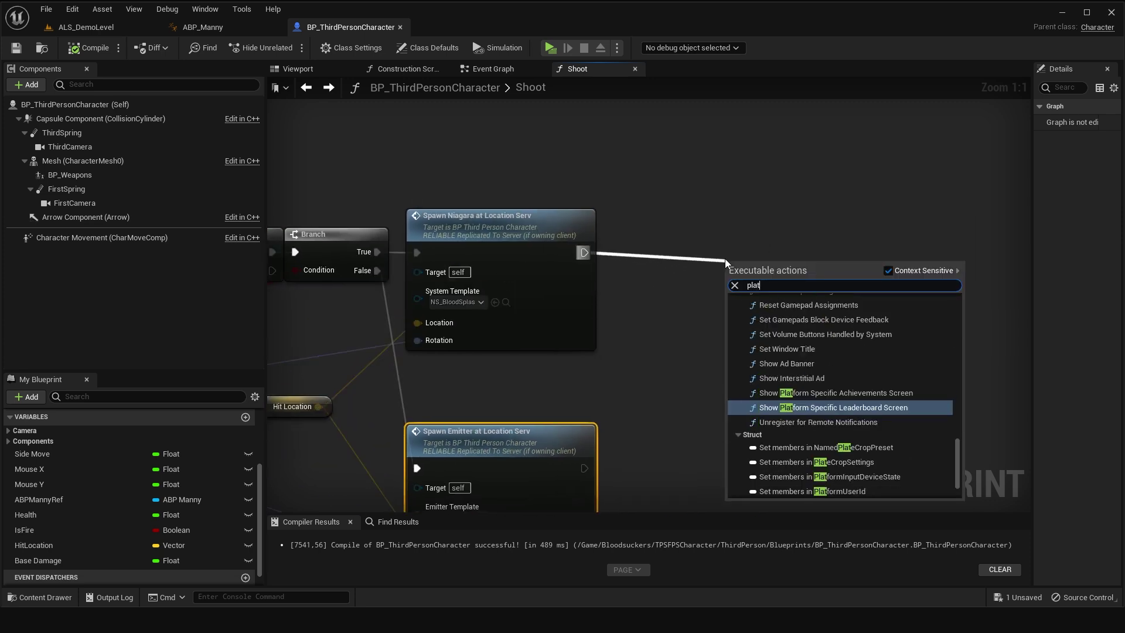
key(BackSpace)
text(y sound at)
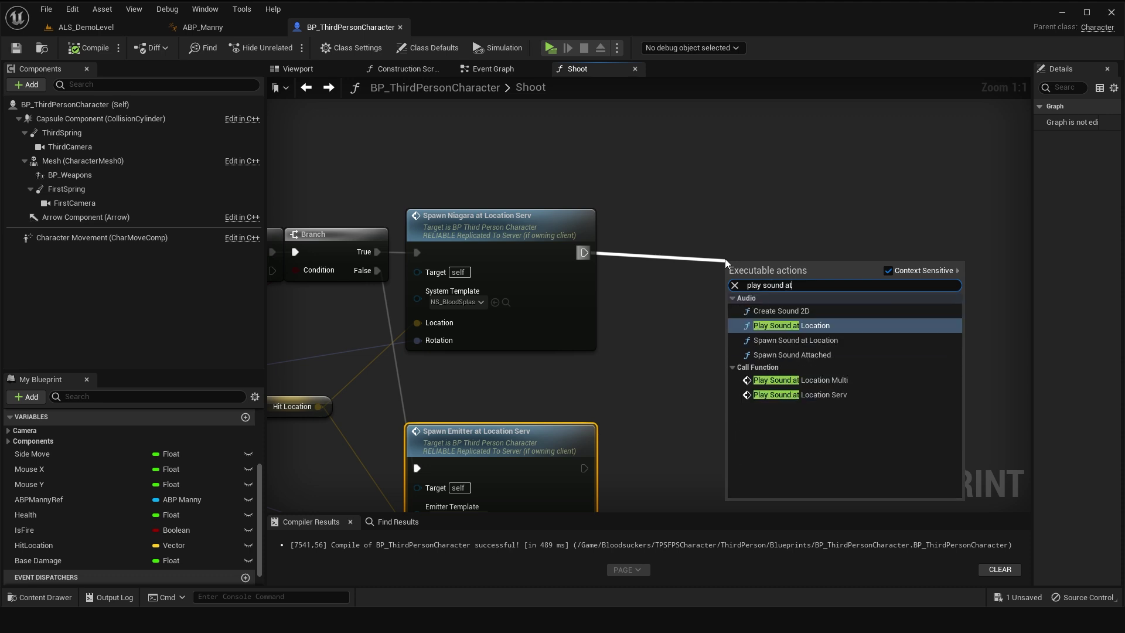
click(814, 395)
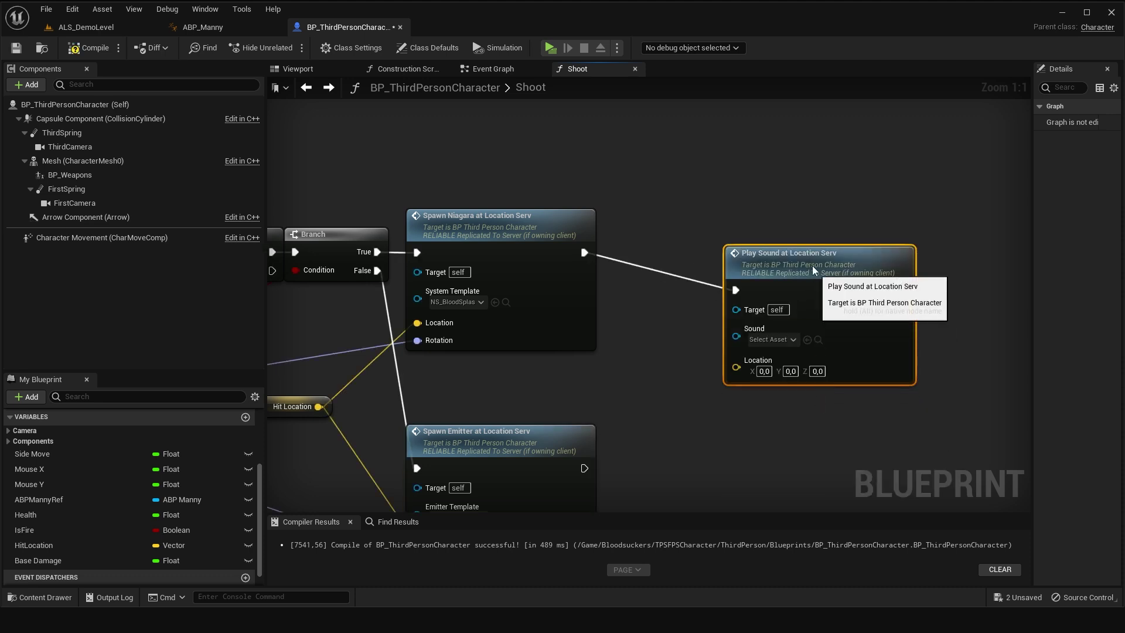
drag(761, 293, 695, 335)
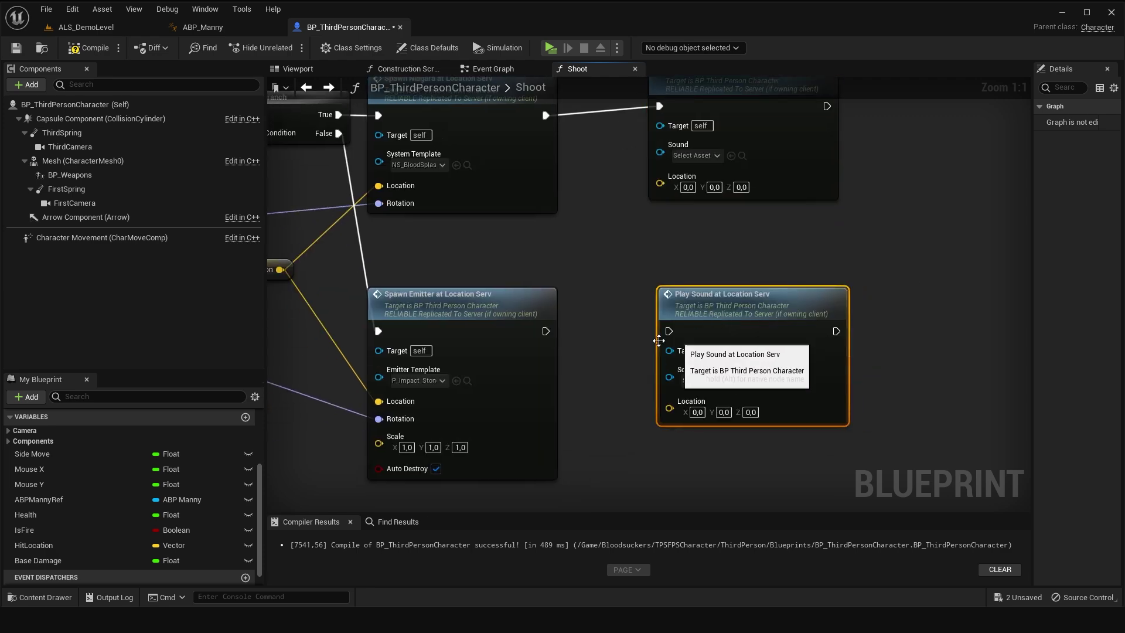
right_drag(699, 284, 754, 391)
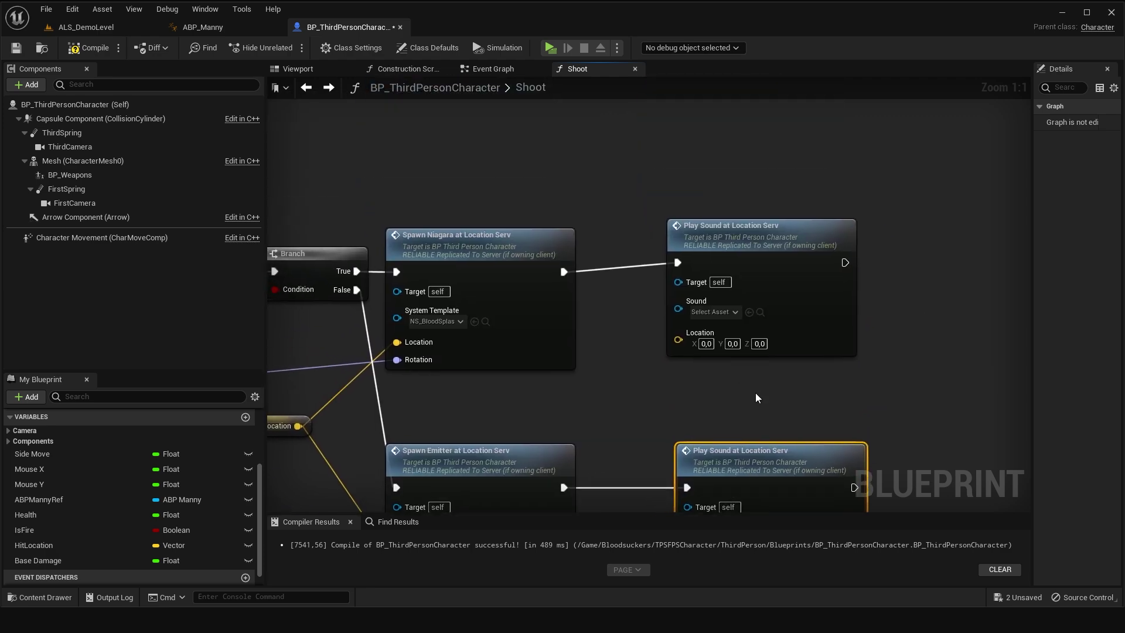
drag(703, 226, 711, 233)
mouse_move(679, 364)
right_down()
mouse_move(710, 345)
mouse_move(778, 355)
right_up()
Wire the Hit Location getter into both Play Sound nodes' Location pins.
mouse_move(396, 415)
mouse_down()
mouse_move(561, 399)
mouse_move(791, 160)
mouse_up()
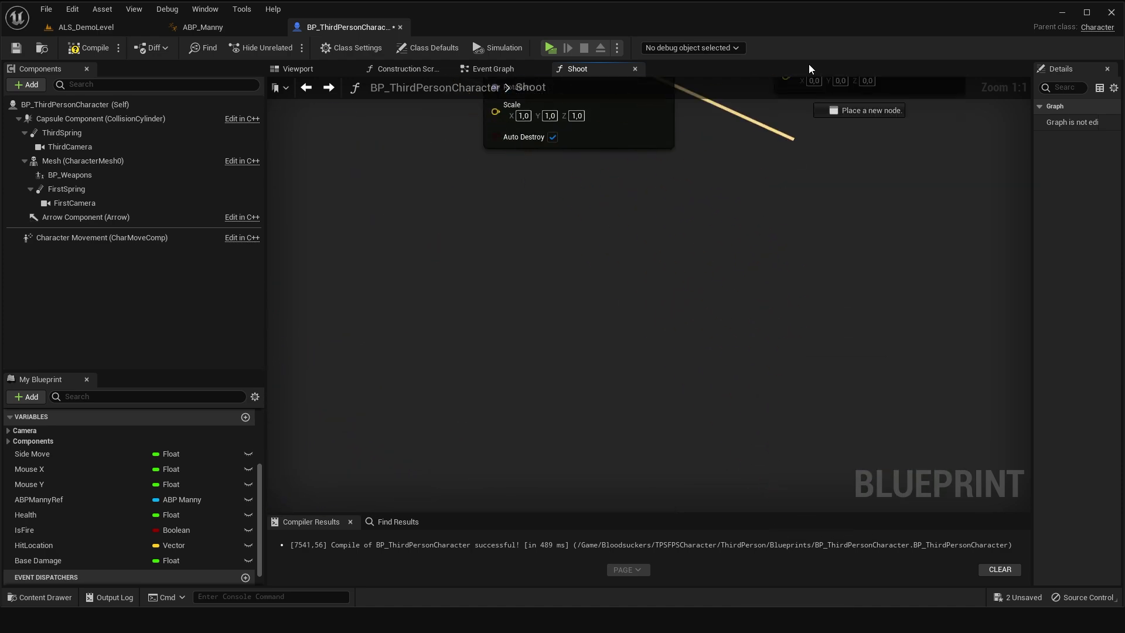
drag(792, 160, 785, 299)
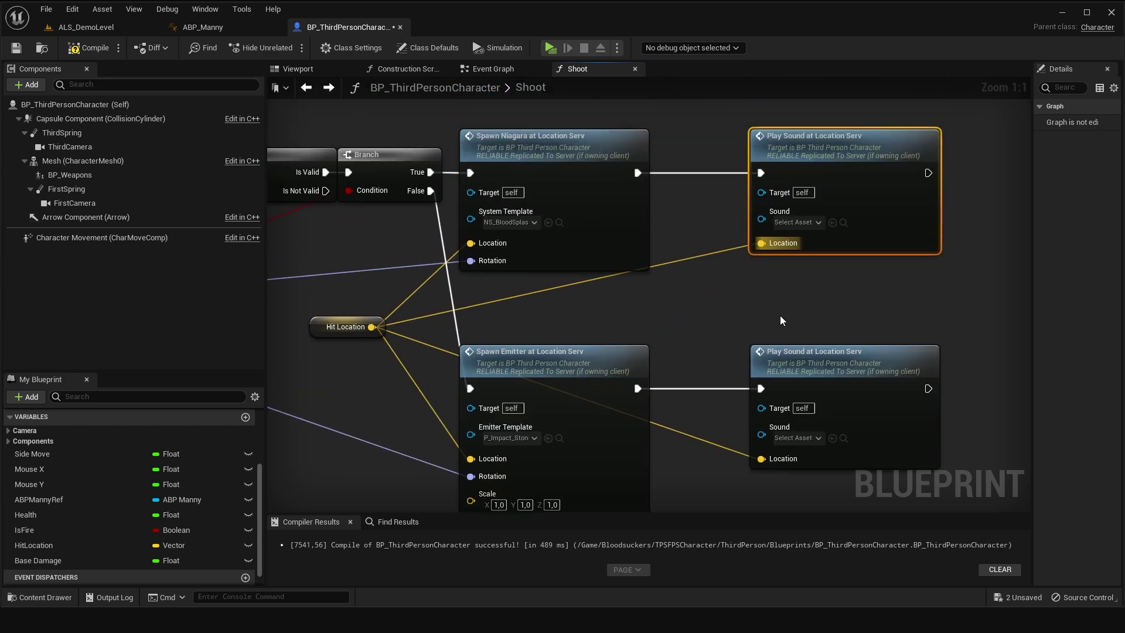
alt+click(761, 243)
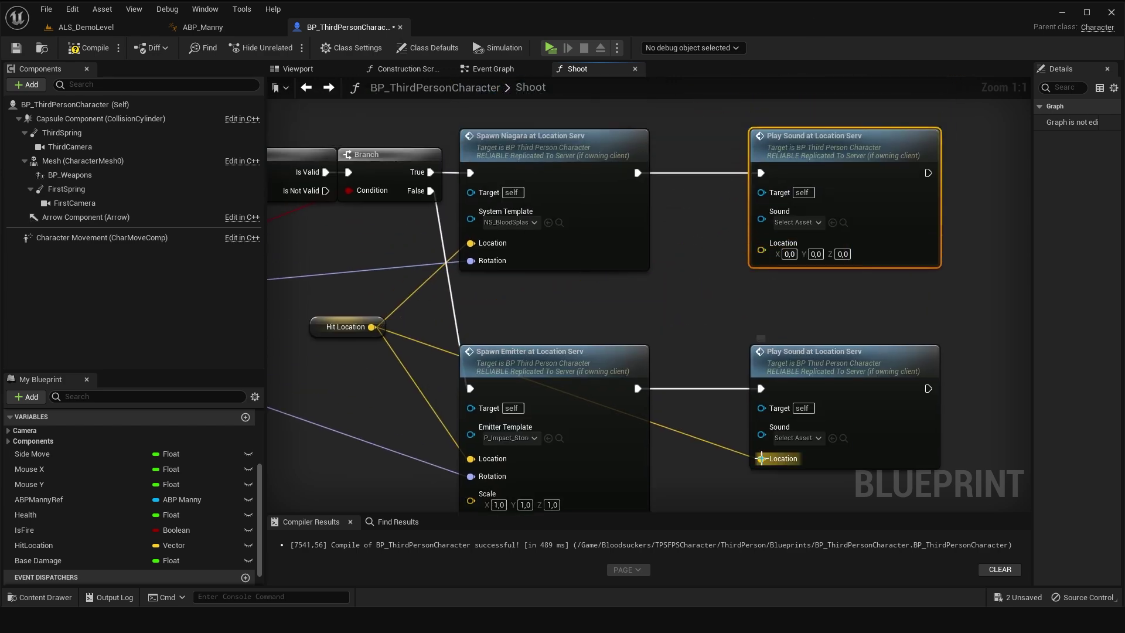
alt+click(761, 458)
click(333, 330)
drag(701, 317, 761, 466)
drag(700, 317, 761, 250)
mouse_move(862, 299)
right_down()
mouse_move(827, 327)
mouse_move(779, 337)
right_up()
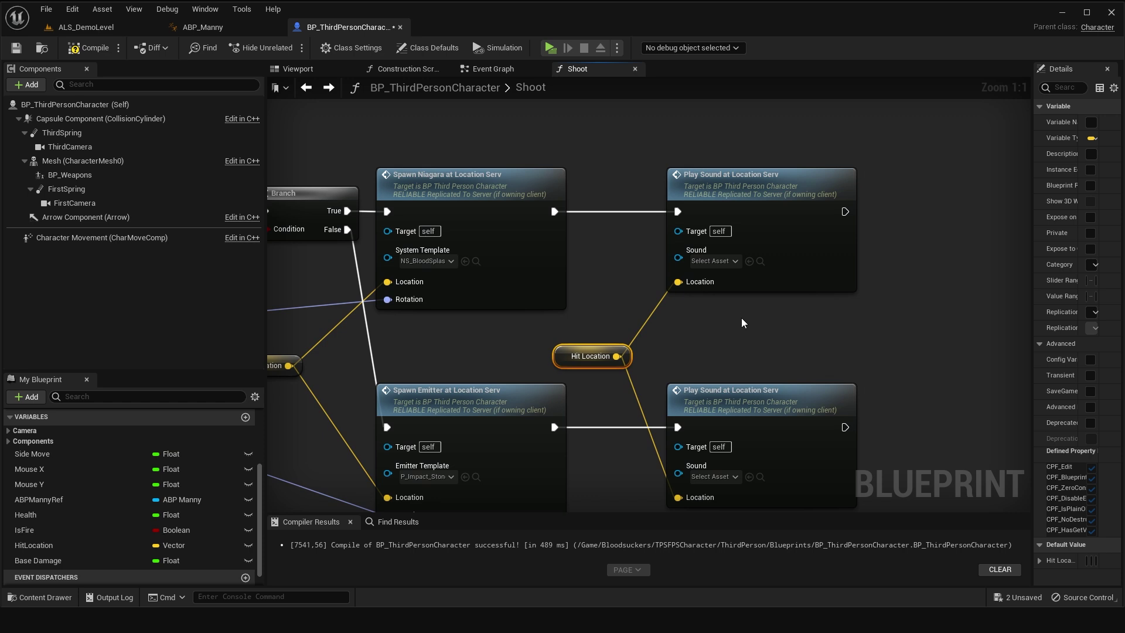
Set the blood-hit Play Sound node's Sound to SniperRifle_ImpactBody_Cue.
click(734, 262)
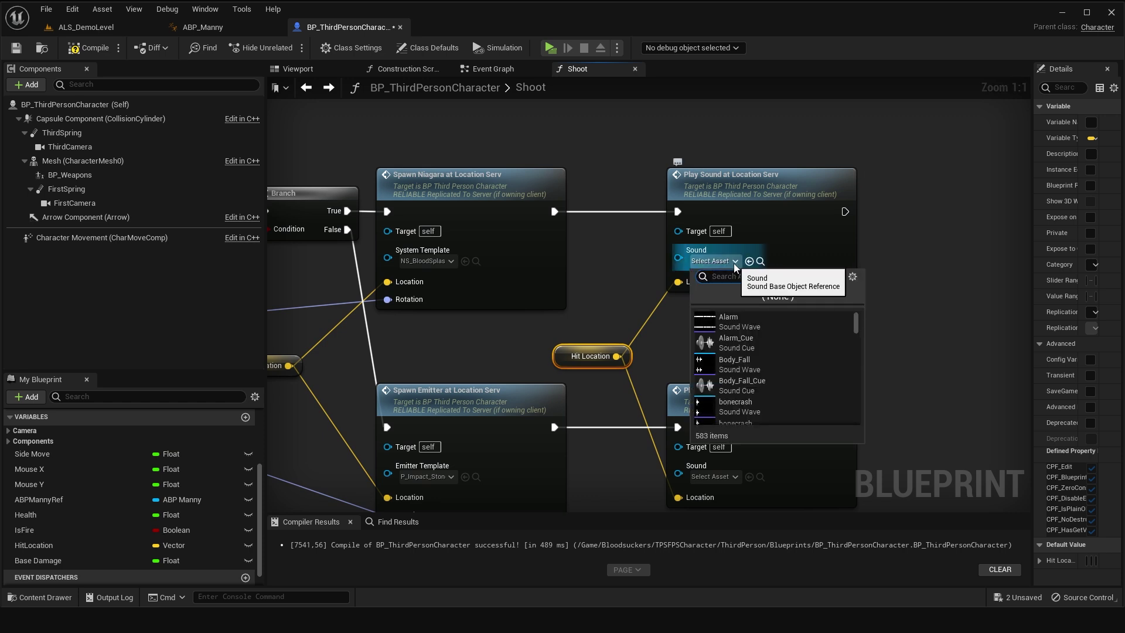
text(sniper rifle)
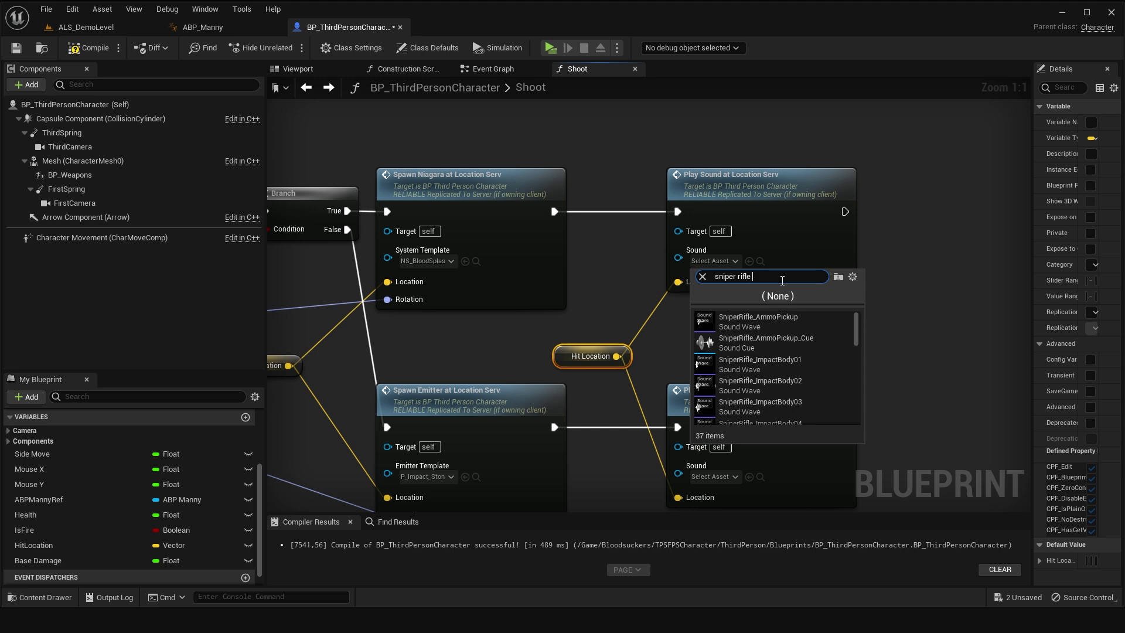
text(pact)
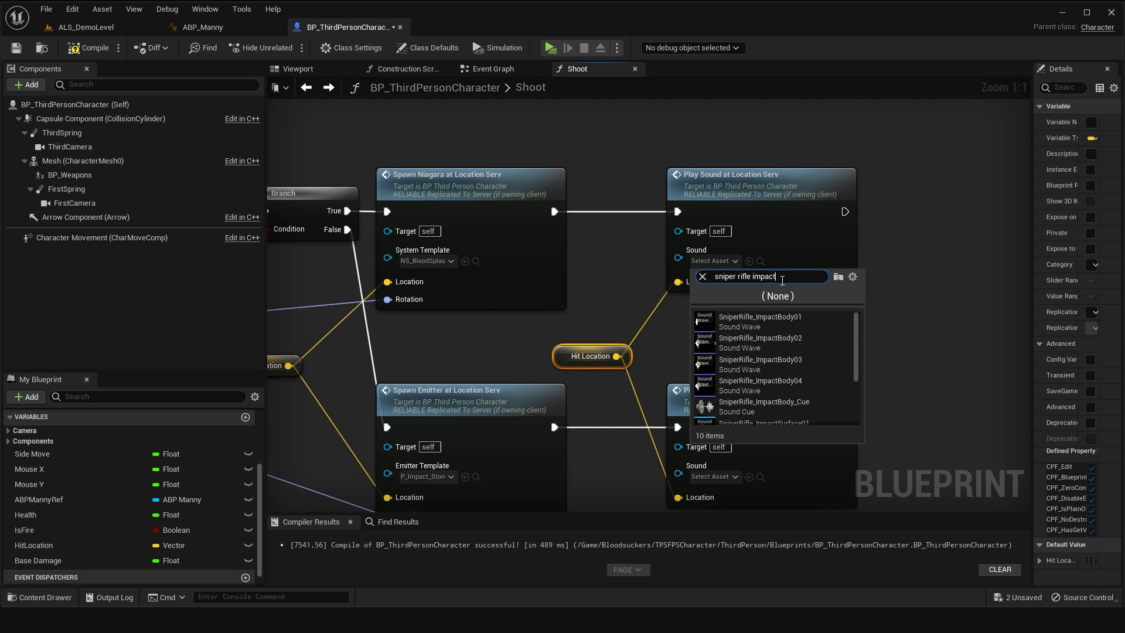
click(704, 408)
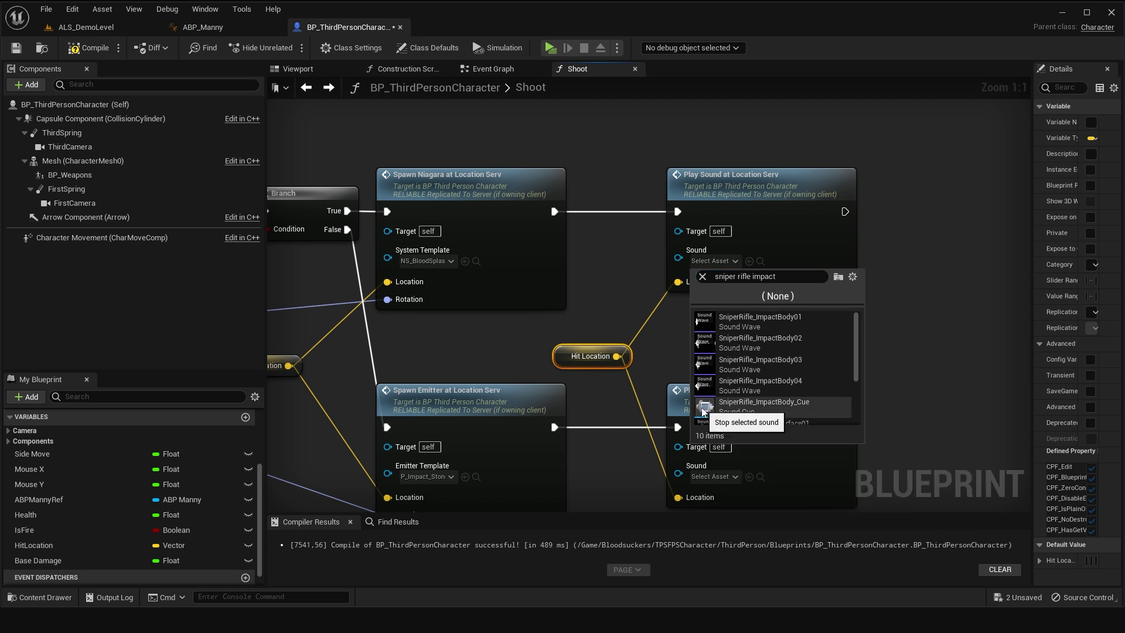
click(761, 405)
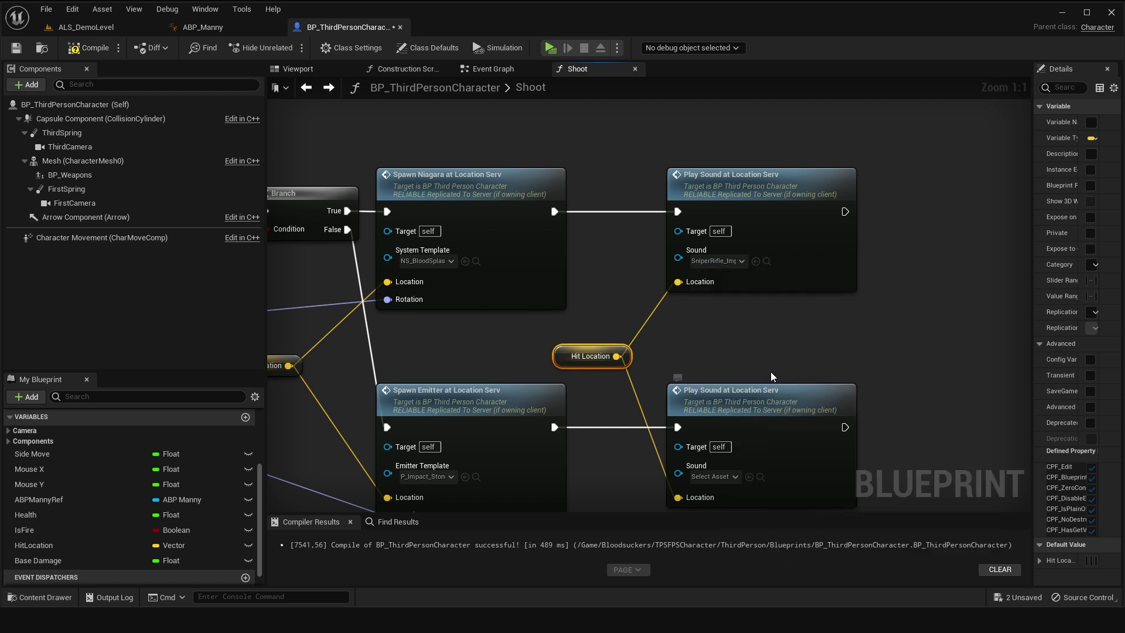
Start choosing a sound for the stone-impact Play Sound node, searching 'iper rifle impact'.
right_drag(756, 246, 756, 136)
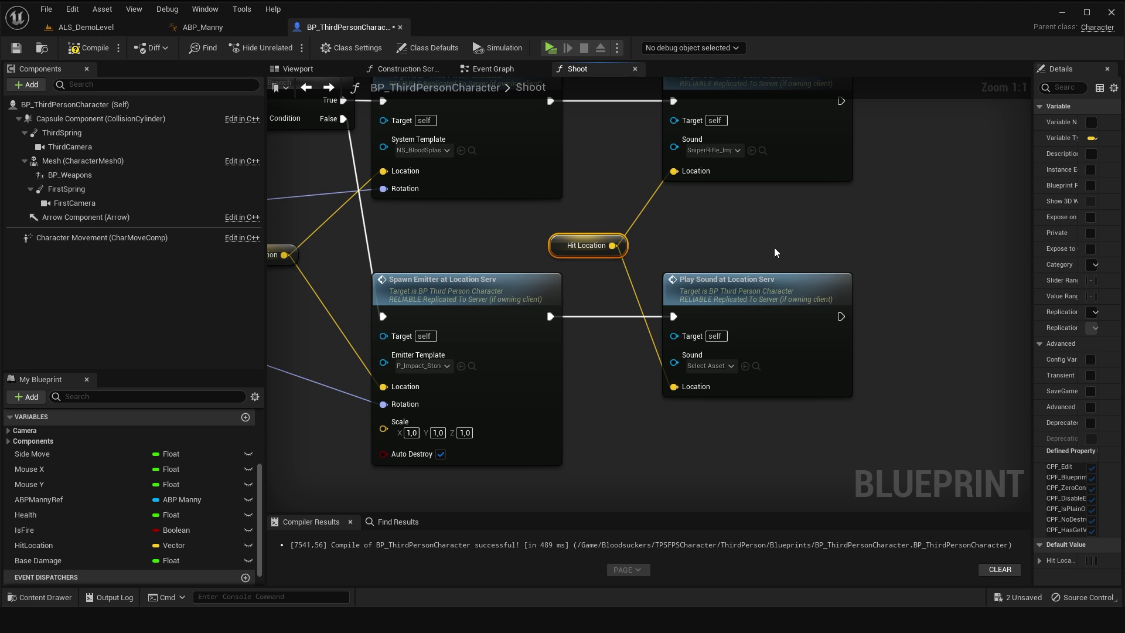
right_drag(789, 253, 786, 254)
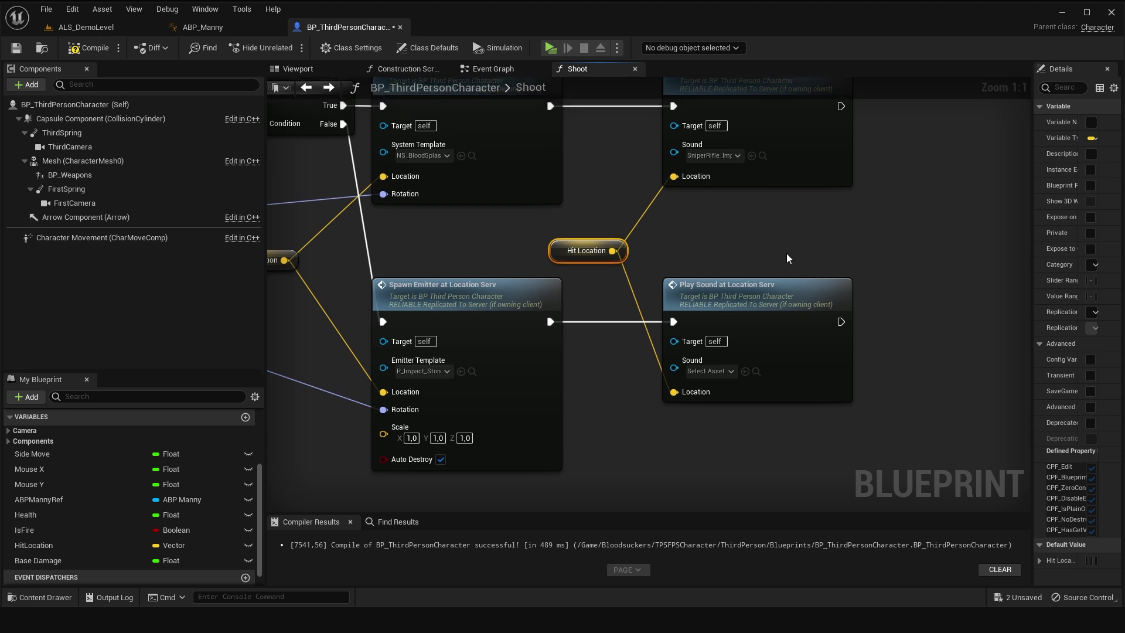
click(709, 371)
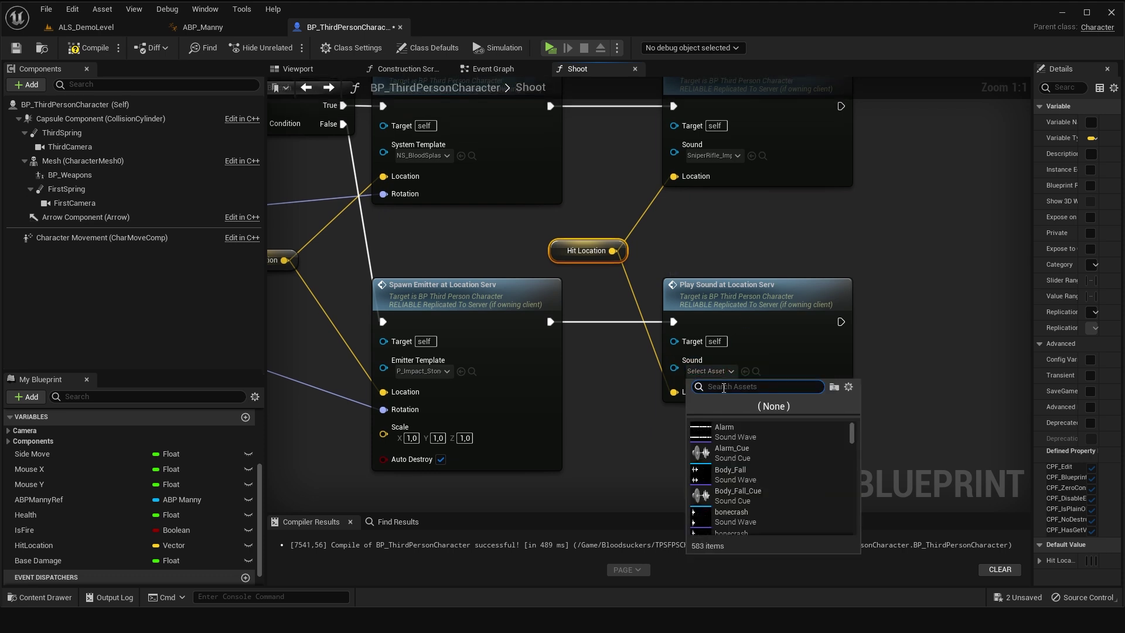
text(sniper rifle impact)
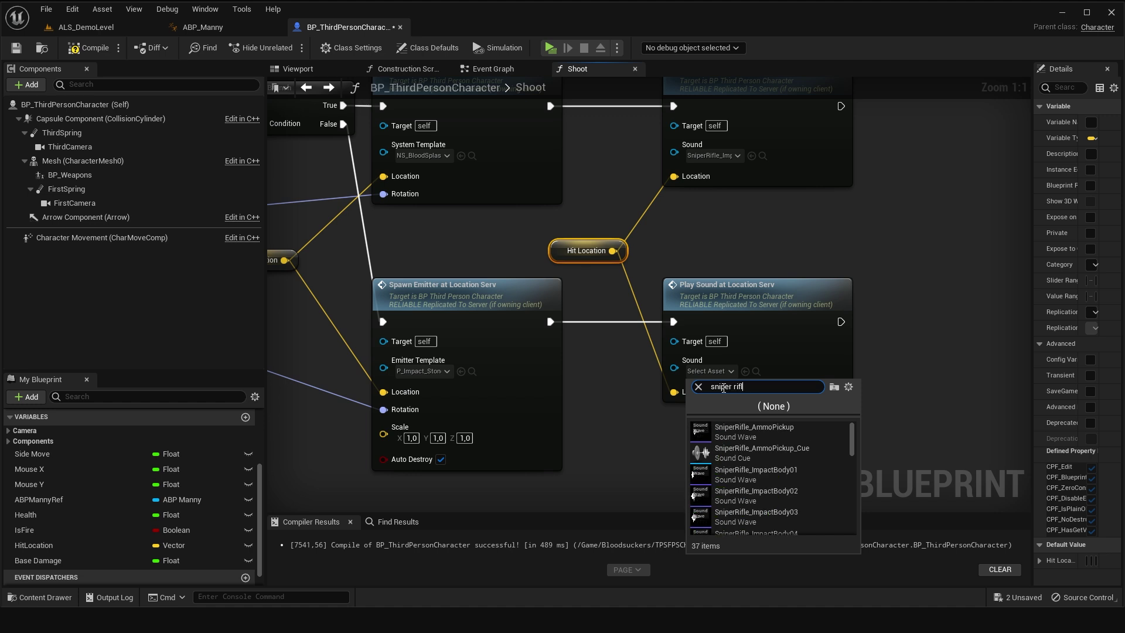
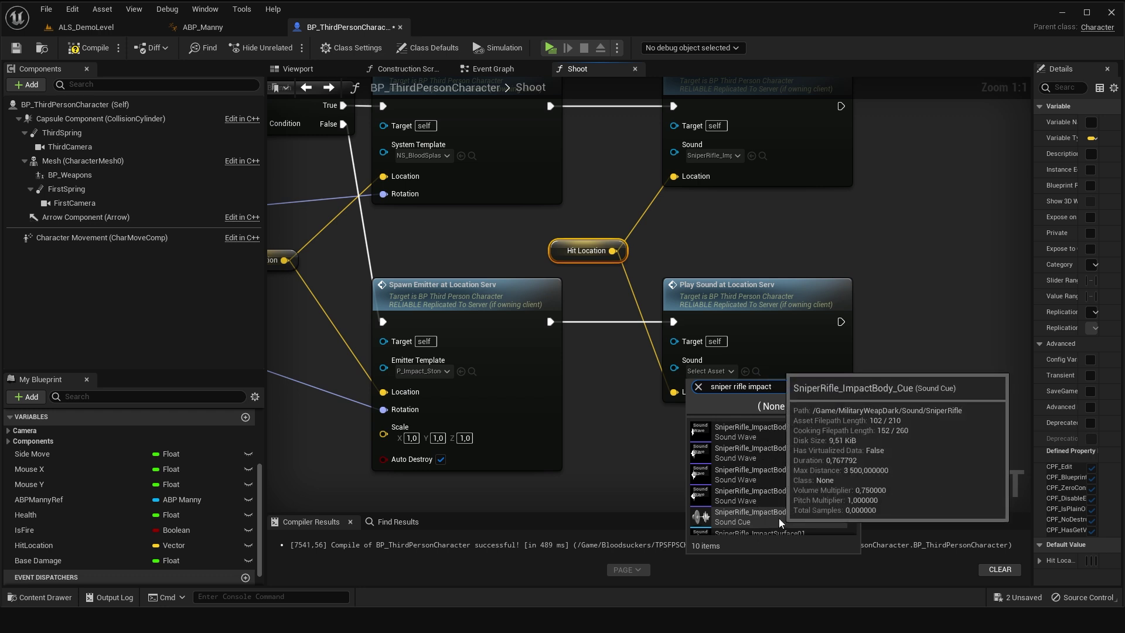
Assign SniperRifle_ImpactBody_Cue to the lower Play Sound at Location, then compile and save.
click(762, 518)
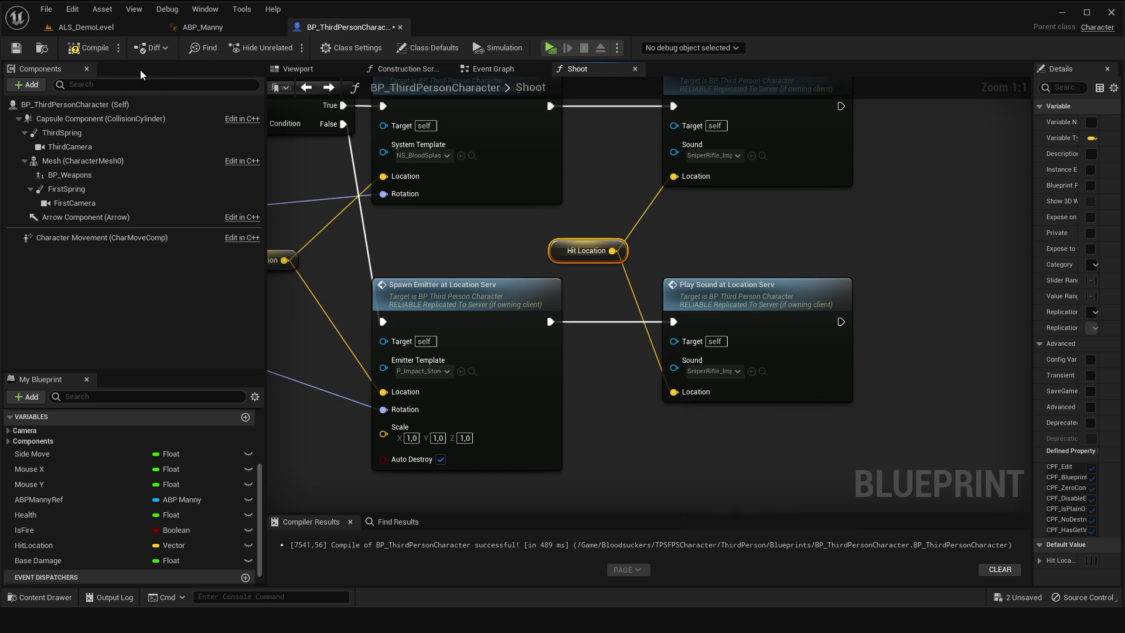
click(88, 48)
click(16, 48)
Bring the Branch and hit-handling nodes into view and drag a wire from Play Sound's execution output.
scroll(636, 318, down, 5)
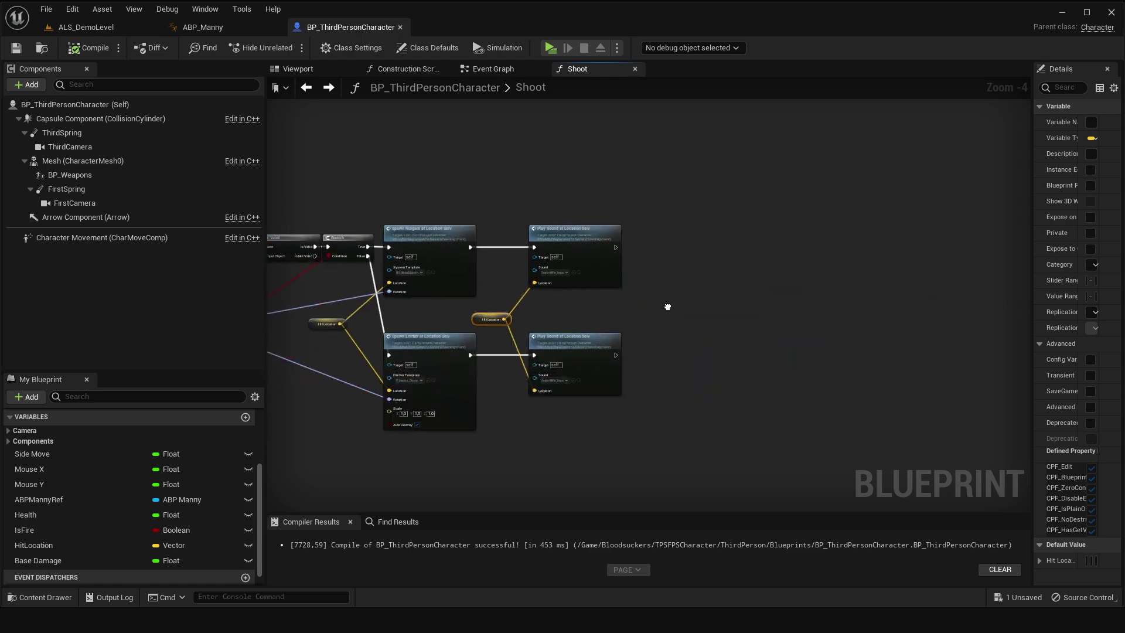
scroll(668, 307, up, 1)
scroll(679, 299, up, 1)
scroll(704, 290, up, 2)
right_drag(703, 289, 919, 345)
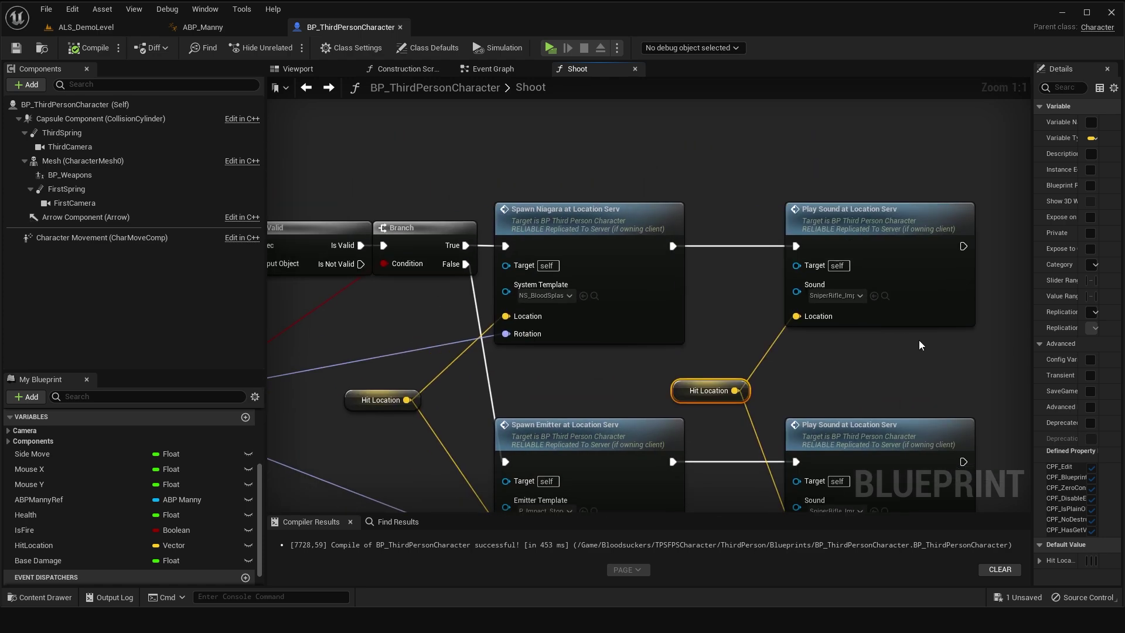
mouse_move(368, 350)
right_down()
mouse_move(588, 439)
mouse_move(559, 273)
right_up()
drag(559, 274, 863, 271)
Add a Line Trace By Channel after Play Sound and place a FirstCamera getter in the graph.
text(lin)
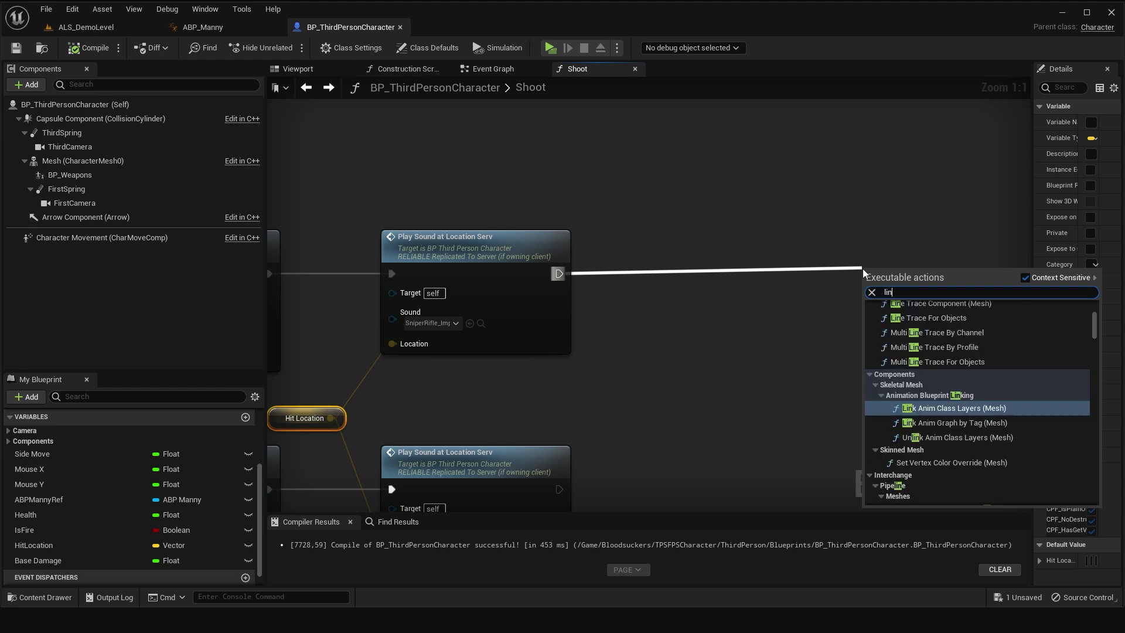
text(e trace by channel)
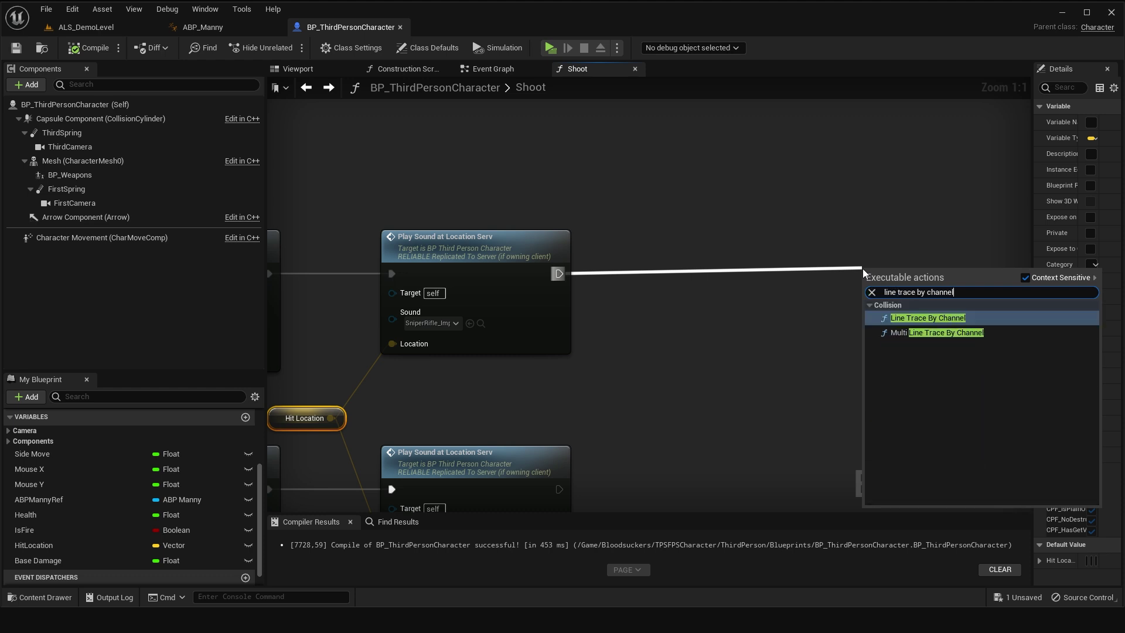
key(Return)
right_drag(822, 325, 756, 304)
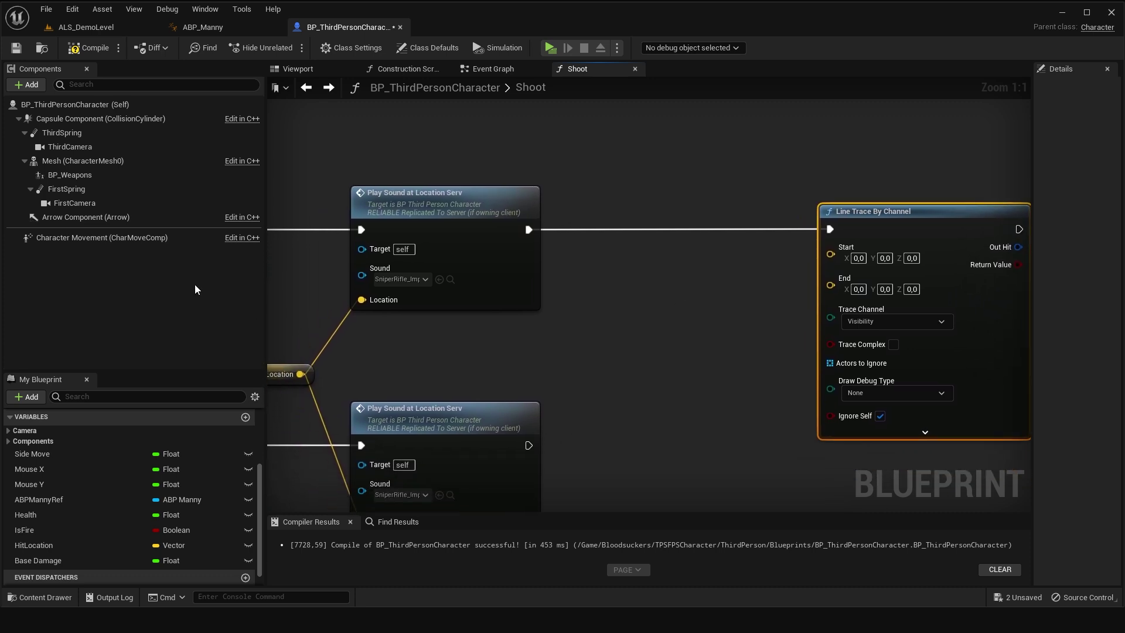
drag(108, 205, 494, 361)
right_drag(896, 220, 750, 191)
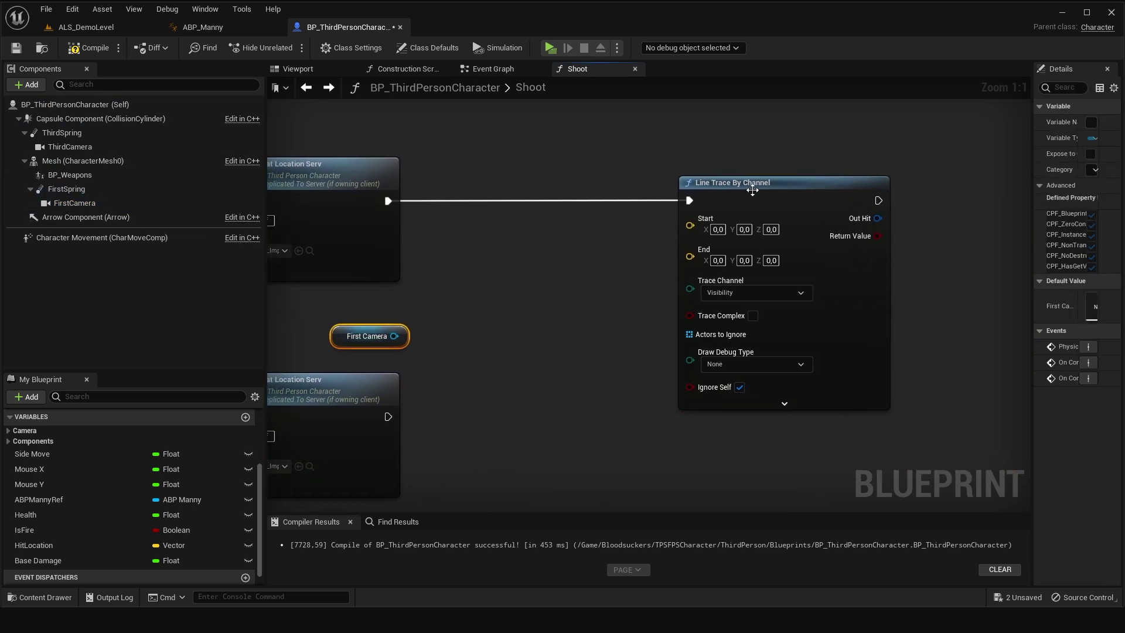
drag(750, 191, 1051, 191)
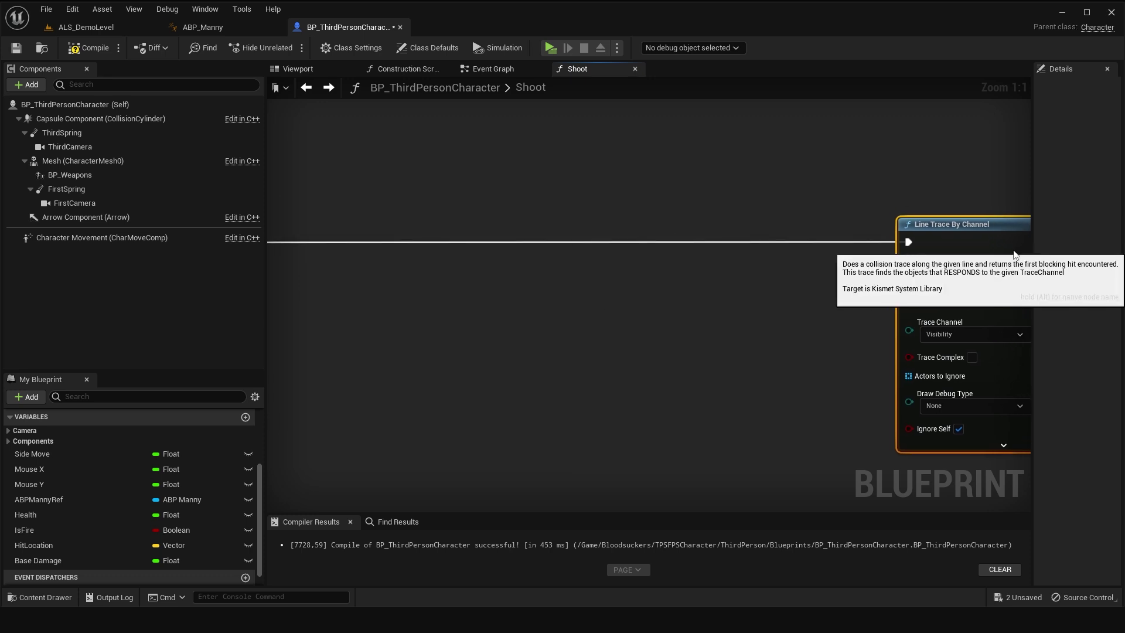
right_drag(595, 348, 888, 315)
Add a Get Forward Vector node fed by FirstCamera.
mouse_move(486, 343)
mouse_down()
mouse_move(634, 314)
mouse_move(727, 315)
mouse_up()
text(get fo)
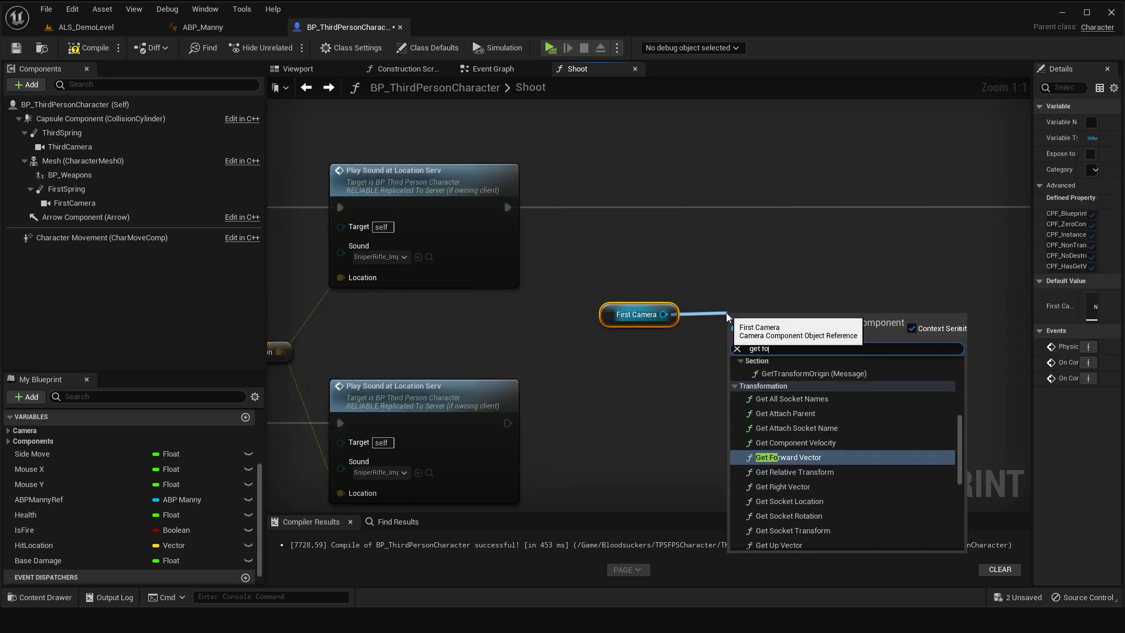
text(rward)
key(Return)
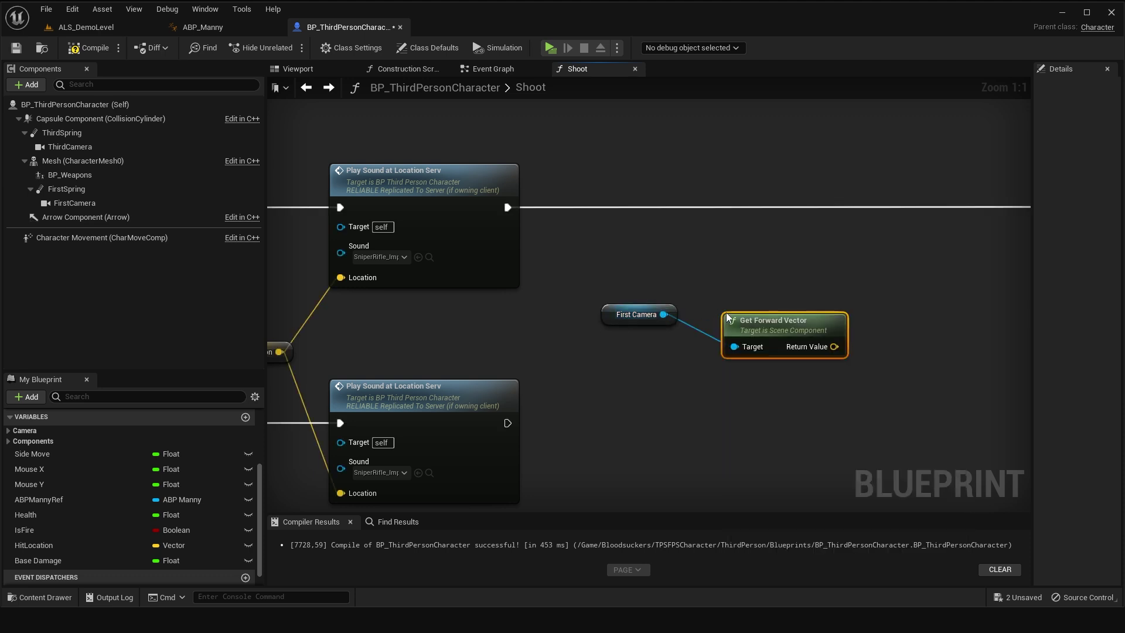
drag(805, 315, 777, 287)
right_drag(801, 321, 601, 326)
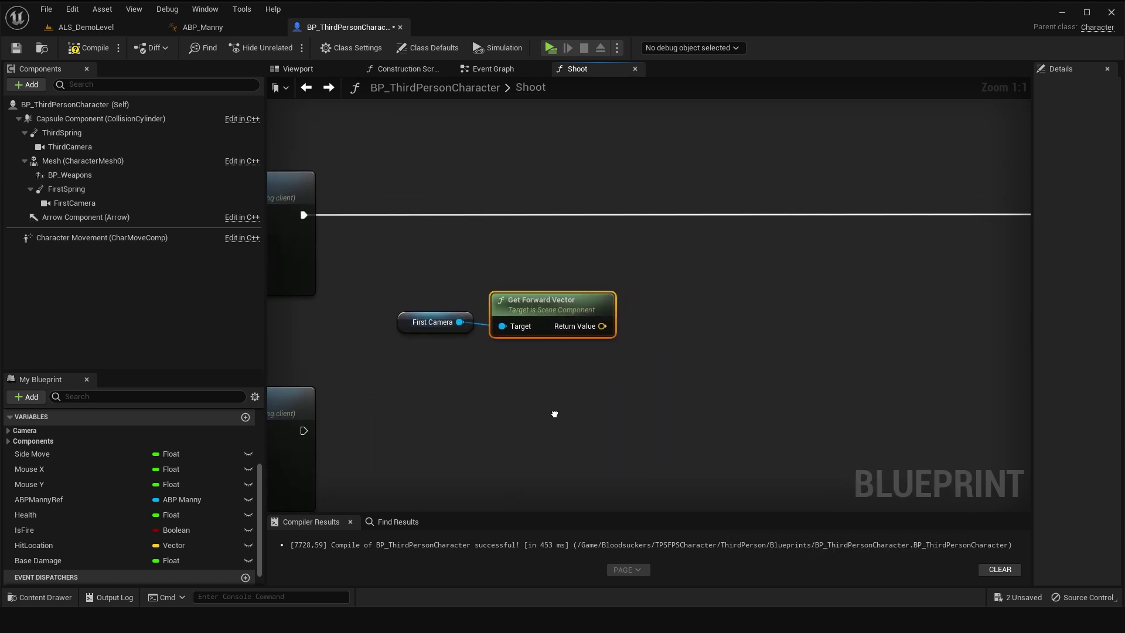
drag(602, 326, 663, 373)
Multiply the camera's forward vector by a float value of 1500.
text(make array)
key(Return)
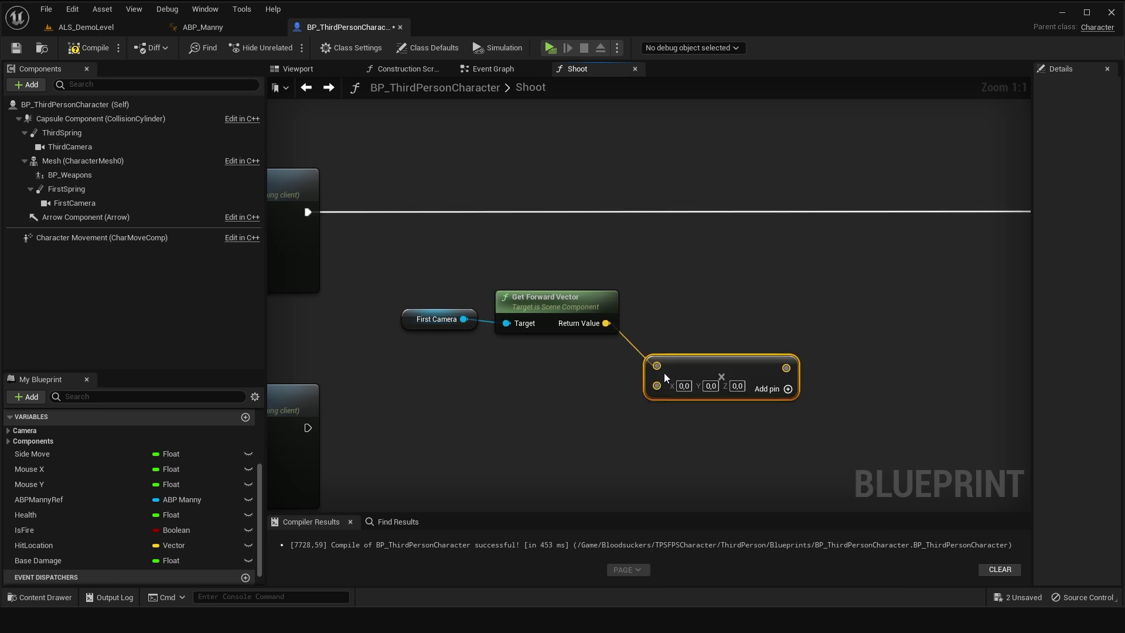
right_click(654, 384)
mouse_move(703, 561)
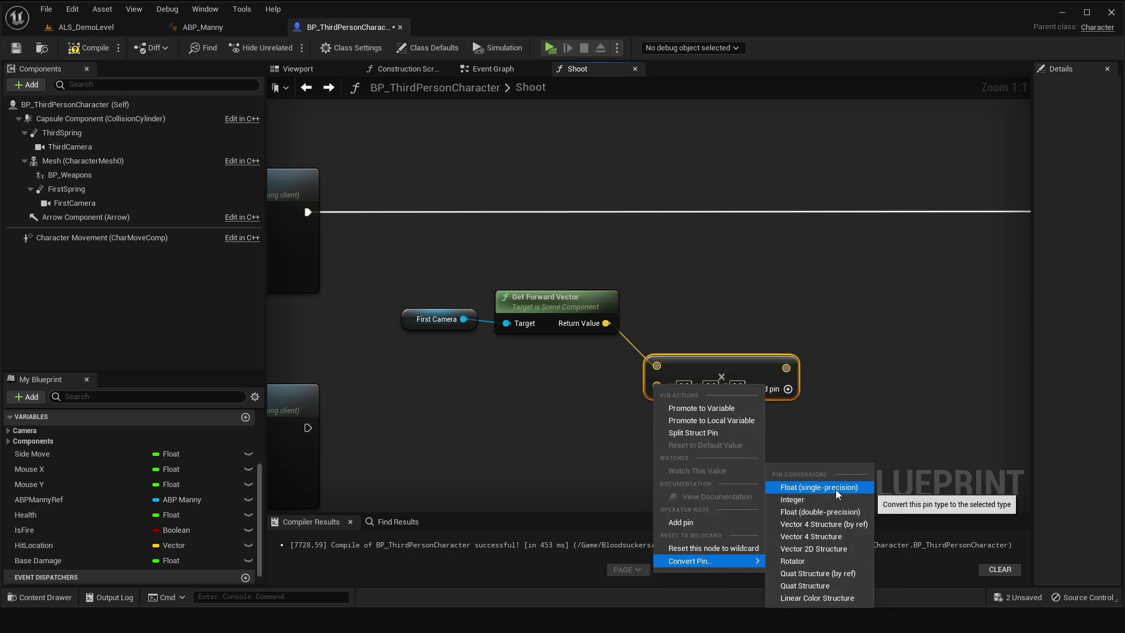
click(786, 481)
click(675, 385)
text(1500)
key(Return)
click(755, 324)
mouse_move(764, 312)
right_down()
mouse_move(773, 322)
mouse_move(1031, 333)
right_up()
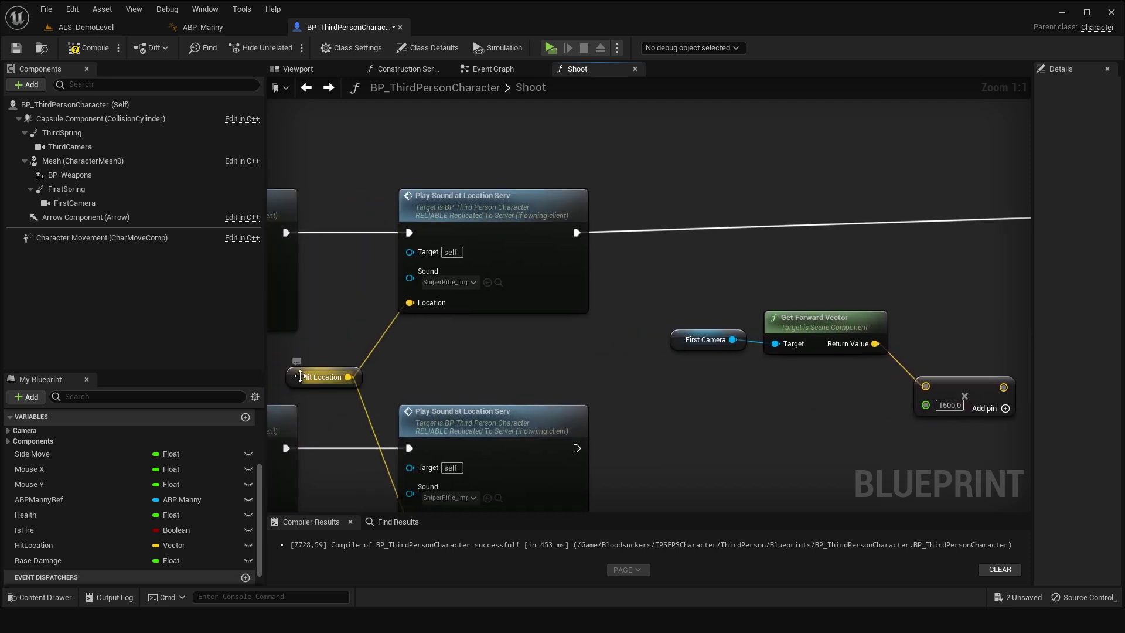
Paste a copy of Hit Location and add the scaled forward vector to it.
click(300, 375)
right_drag(975, 317, 551, 331)
key(ctrl+v)
right_drag(678, 377, 619, 333)
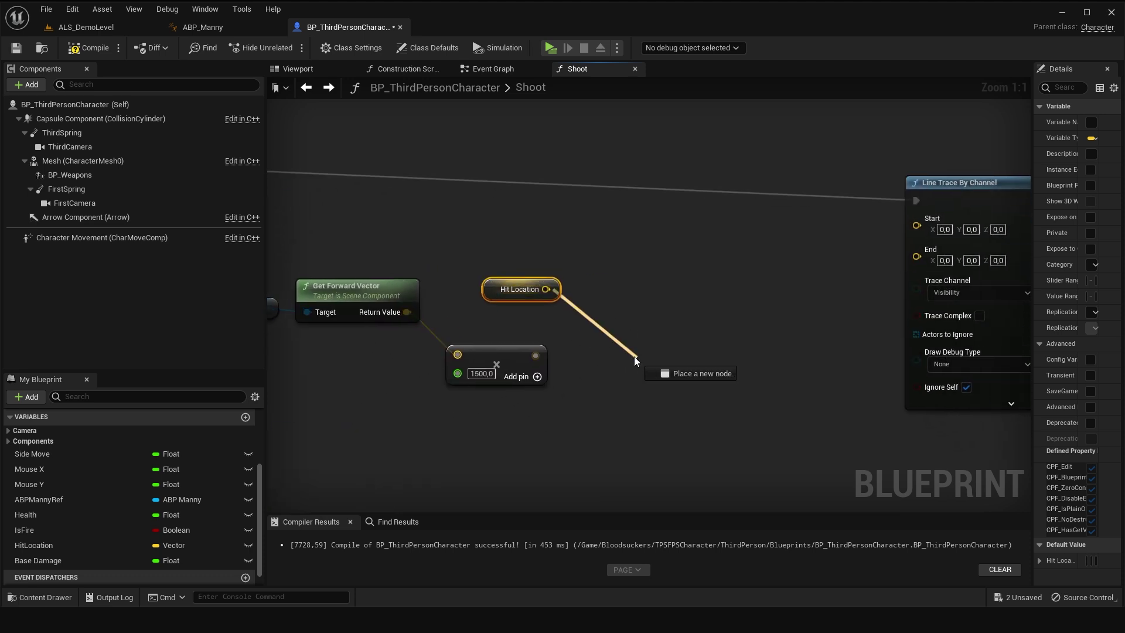
drag(545, 289, 634, 357)
text(+)
key(Return)
mouse_move(535, 356)
mouse_down()
mouse_move(645, 384)
mouse_move(628, 326)
mouse_up()
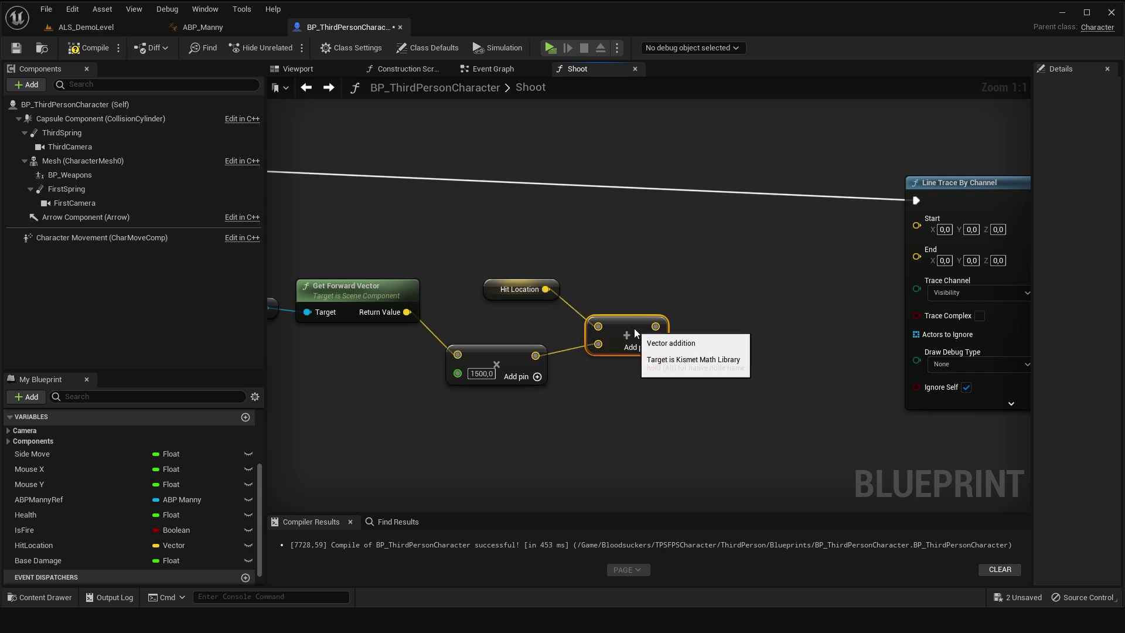
right_drag(634, 334, 607, 335)
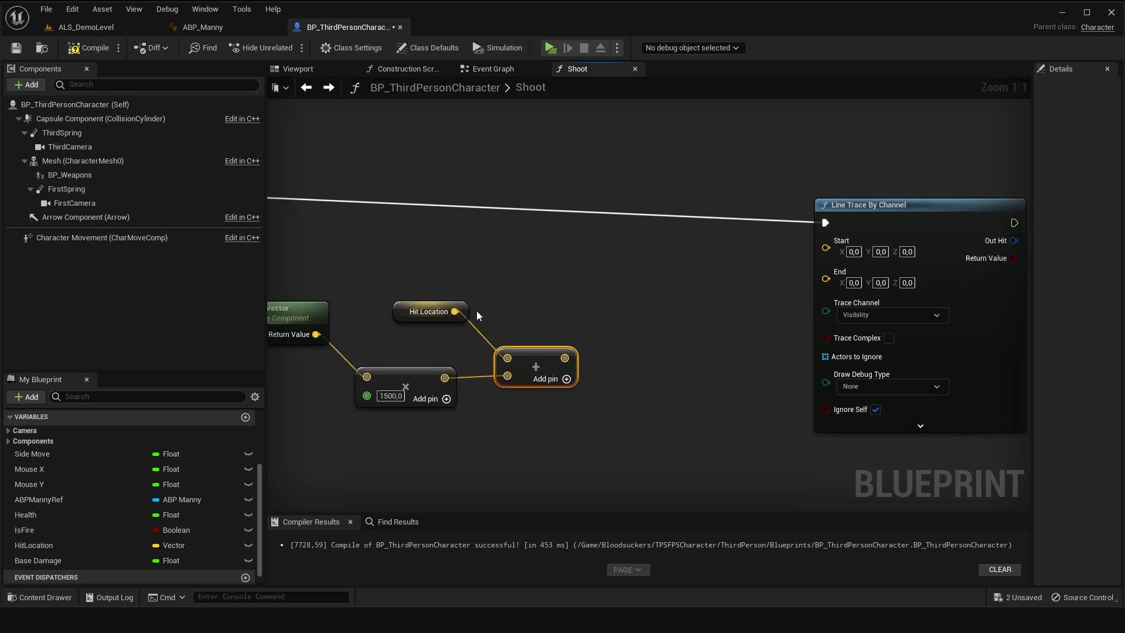
Wire Hit Location into the trace Start and the summed vector into End, then tidy the nodes.
drag(455, 311, 826, 240)
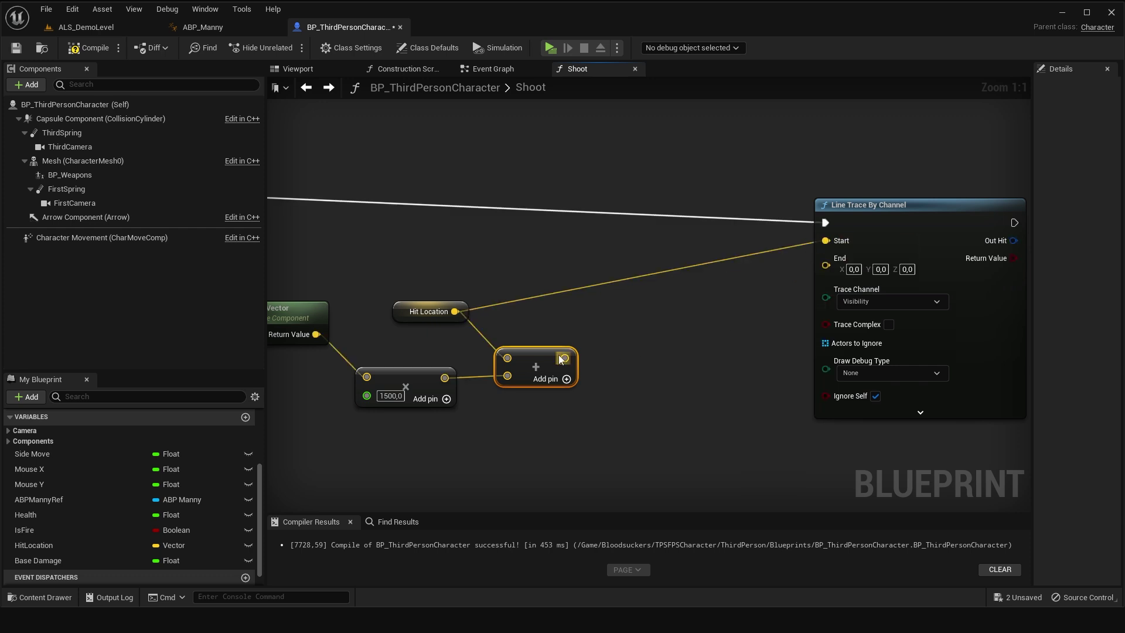
drag(564, 358, 825, 265)
mouse_move(739, 403)
right_down()
mouse_move(876, 357)
mouse_move(866, 389)
right_up()
scroll(898, 368, down, 4)
drag(450, 397, 677, 326)
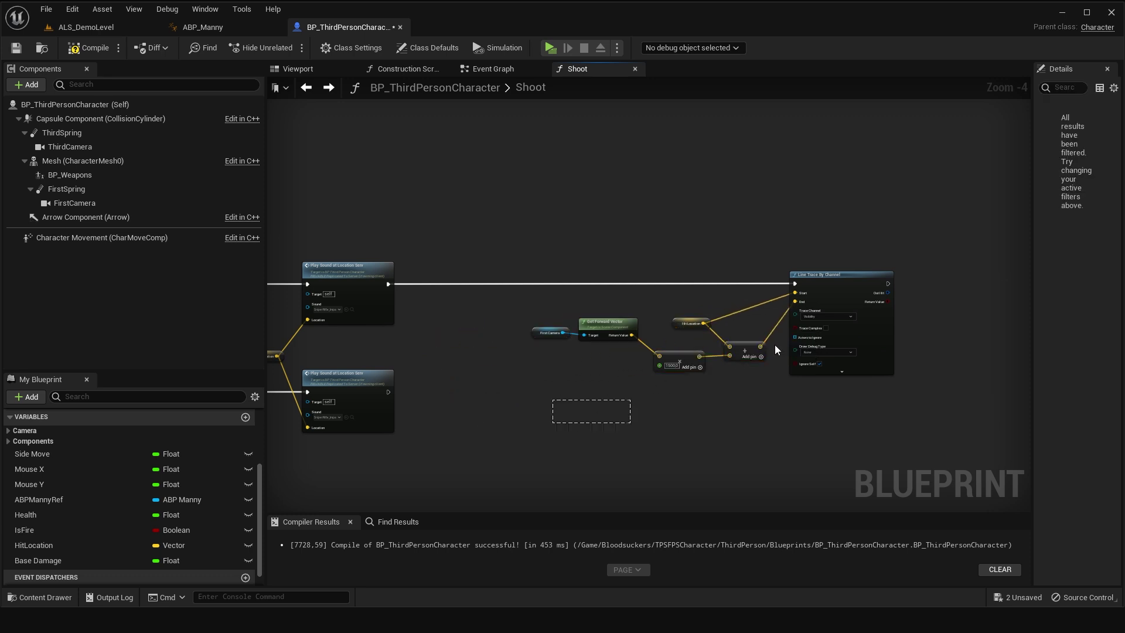
drag(854, 283, 703, 283)
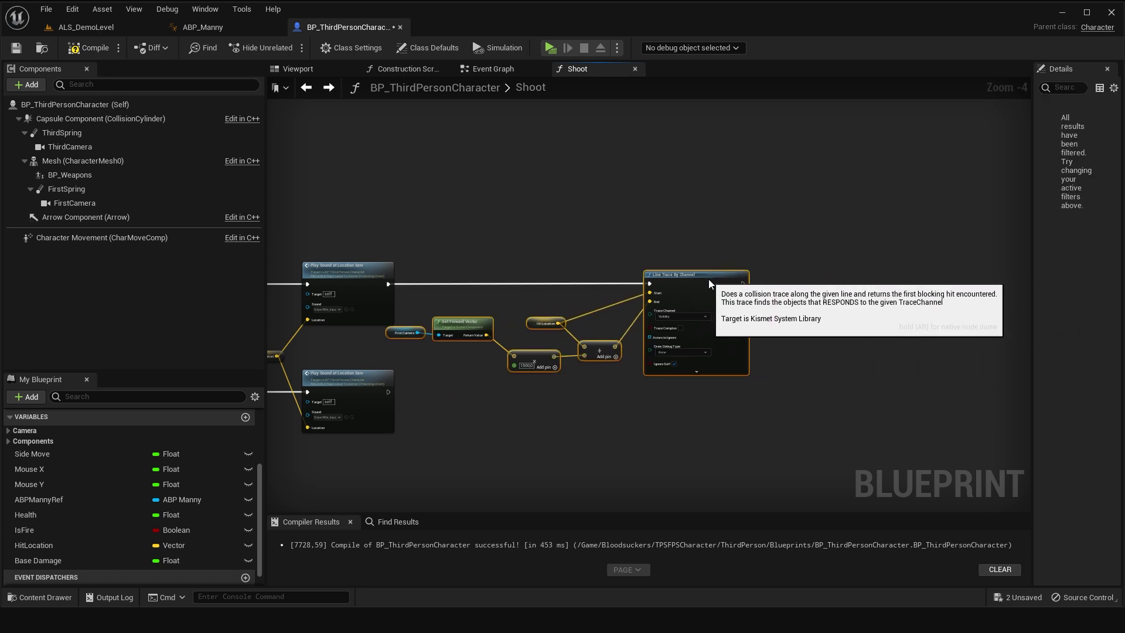
click(680, 460)
scroll(678, 366, up, 4)
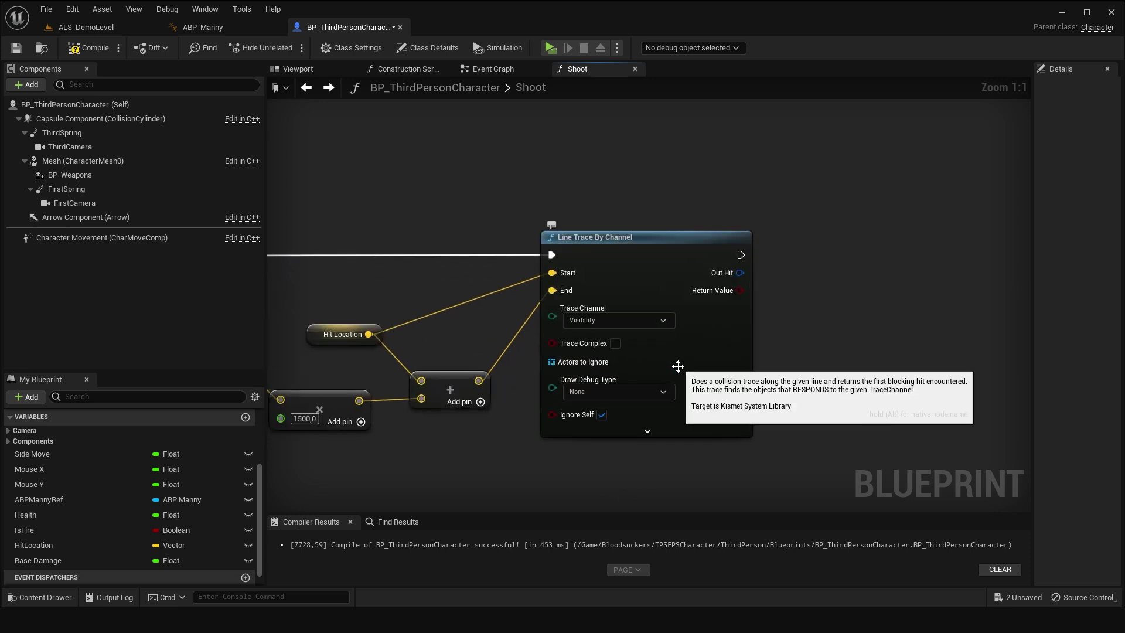
Break the Line Trace's Out Hit with an expanded Break Hit Result node.
right_drag(678, 366, 508, 433)
mouse_move(570, 356)
mouse_down()
mouse_move(668, 304)
mouse_move(637, 312)
mouse_up()
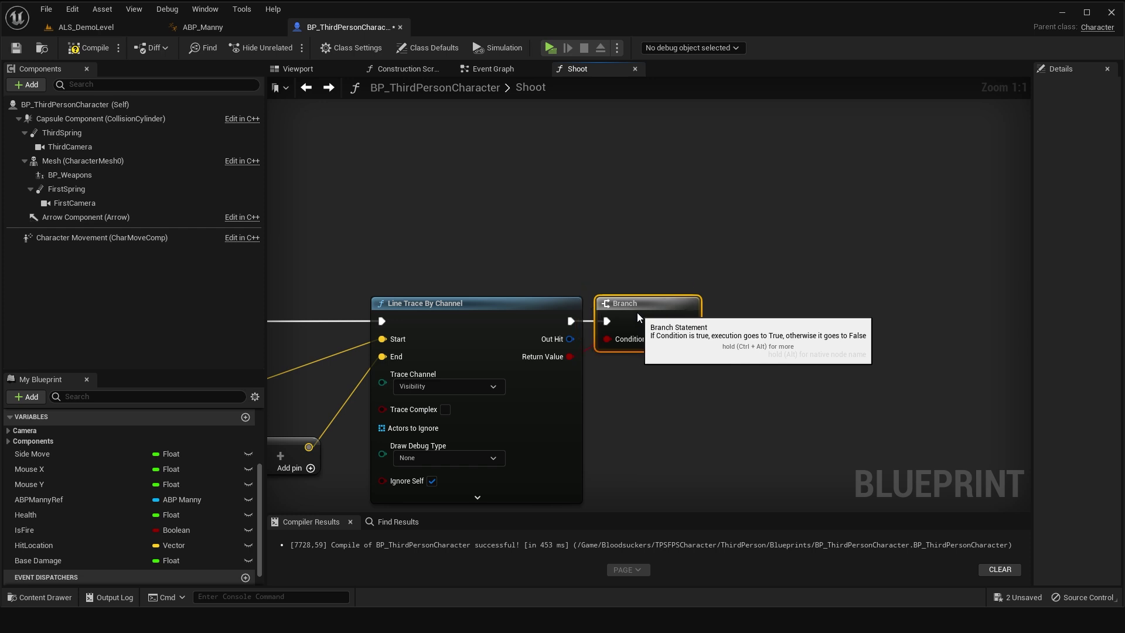
right_drag(637, 318, 580, 288)
mouse_move(513, 309)
mouse_down()
mouse_move(583, 353)
mouse_move(574, 334)
mouse_up()
click(638, 522)
click(592, 385)
right_drag(759, 408, 666, 235)
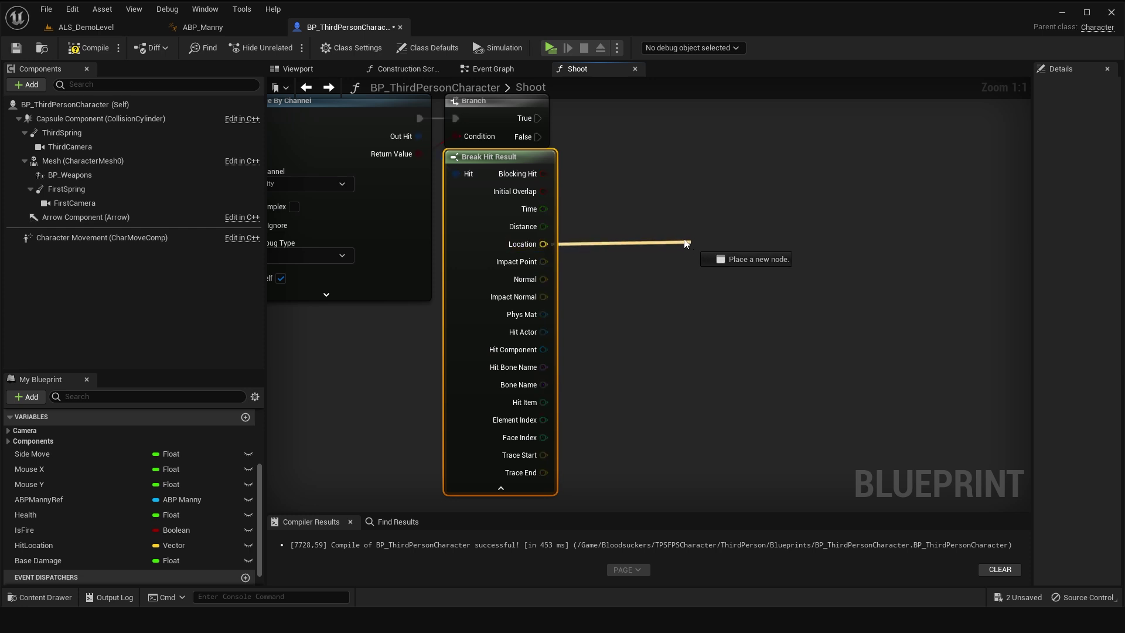
Add a Make Transform node fed by the hit Location.
drag(544, 244, 687, 243)
text(make transform)
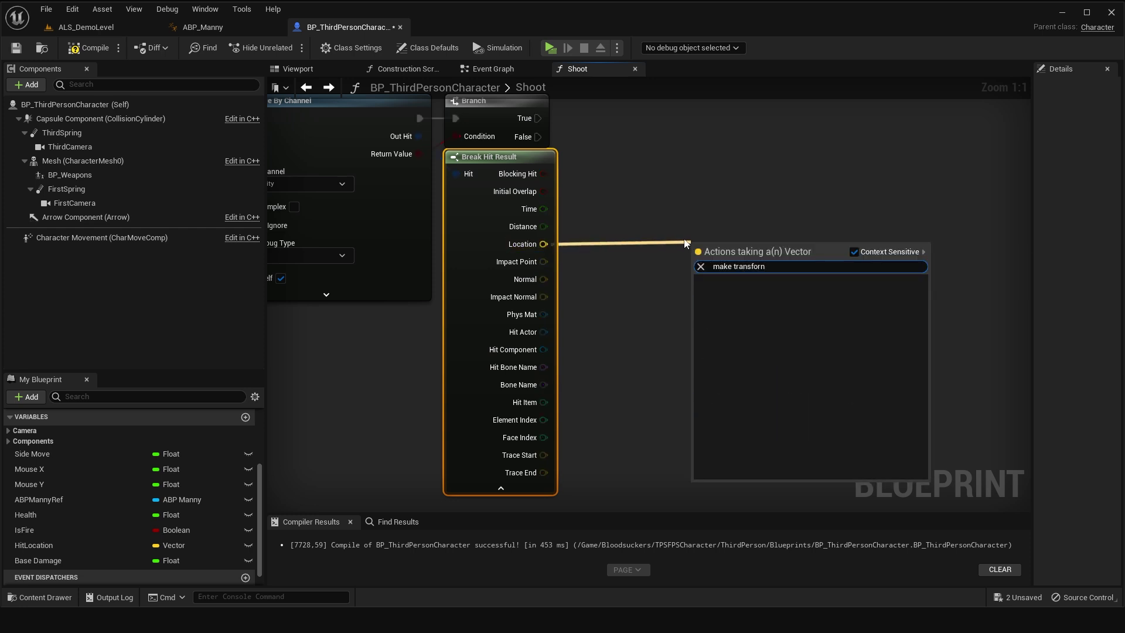
key(Escape)
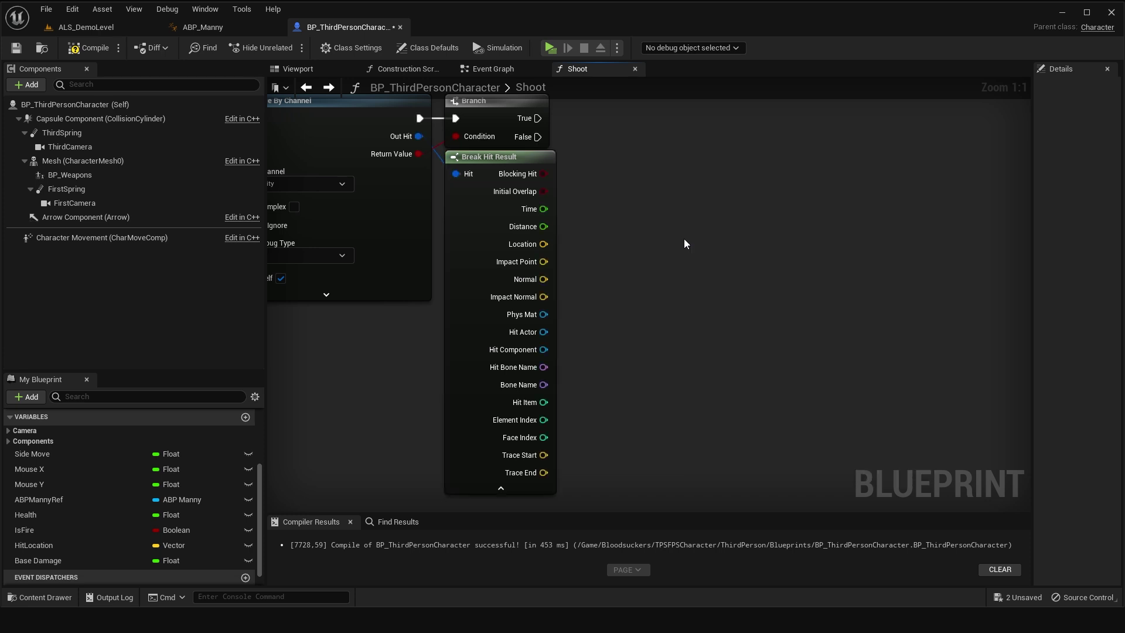
key(ctrl+z)
drag(793, 278, 802, 259)
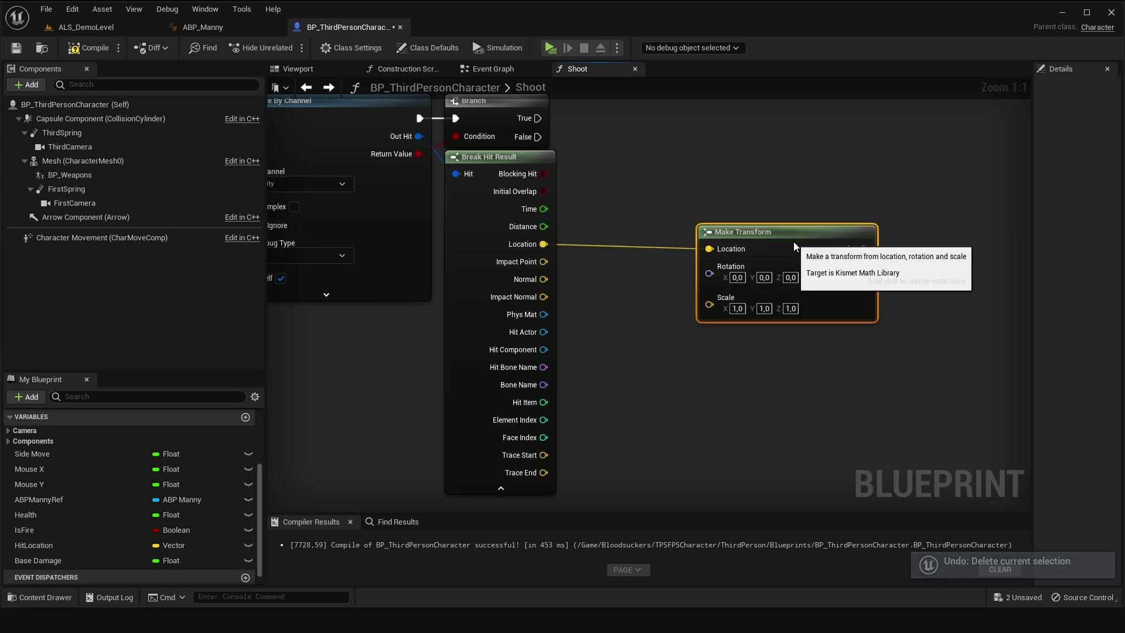
right_drag(790, 322, 672, 237)
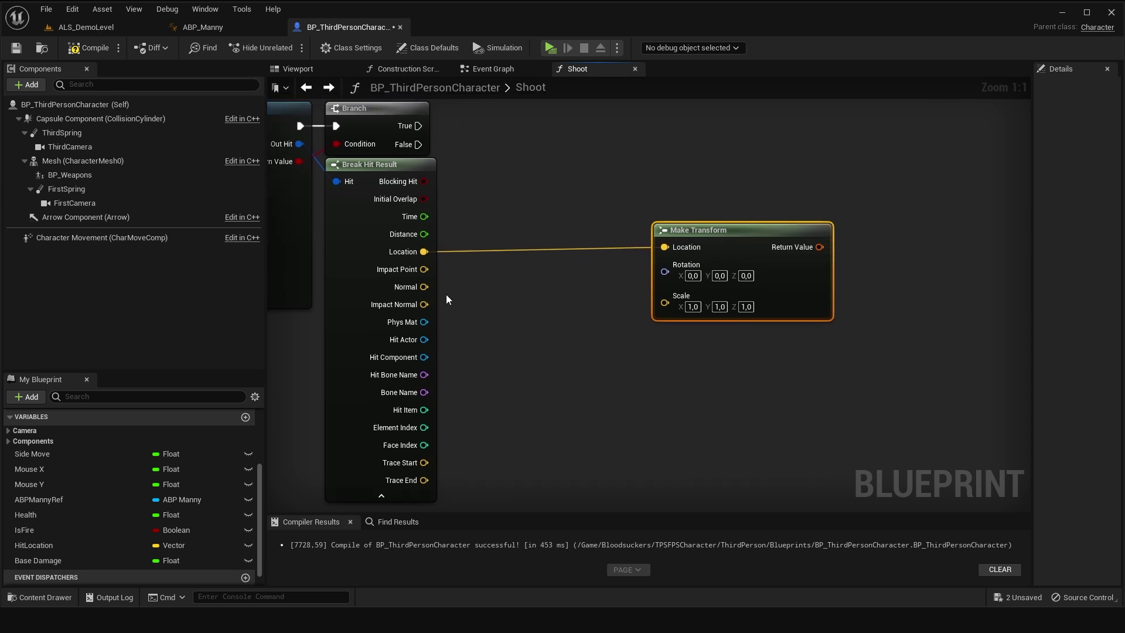
Convert the hit Normal via Rotation From X Vector into Make Transform's Rotation, then save.
drag(424, 286, 474, 309)
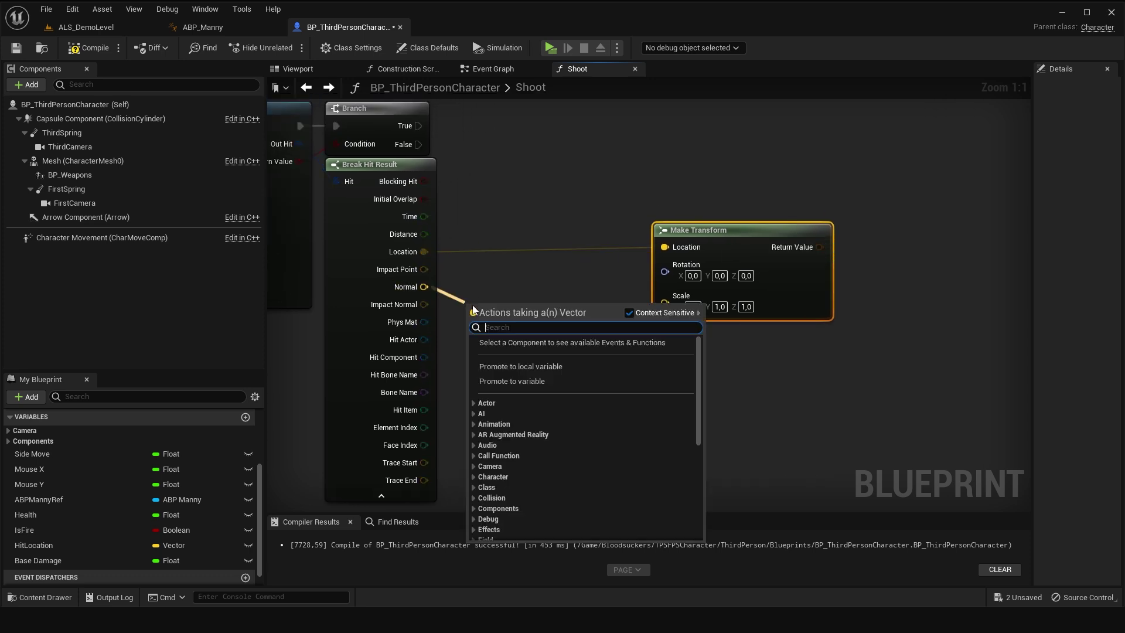
text(rotation from)
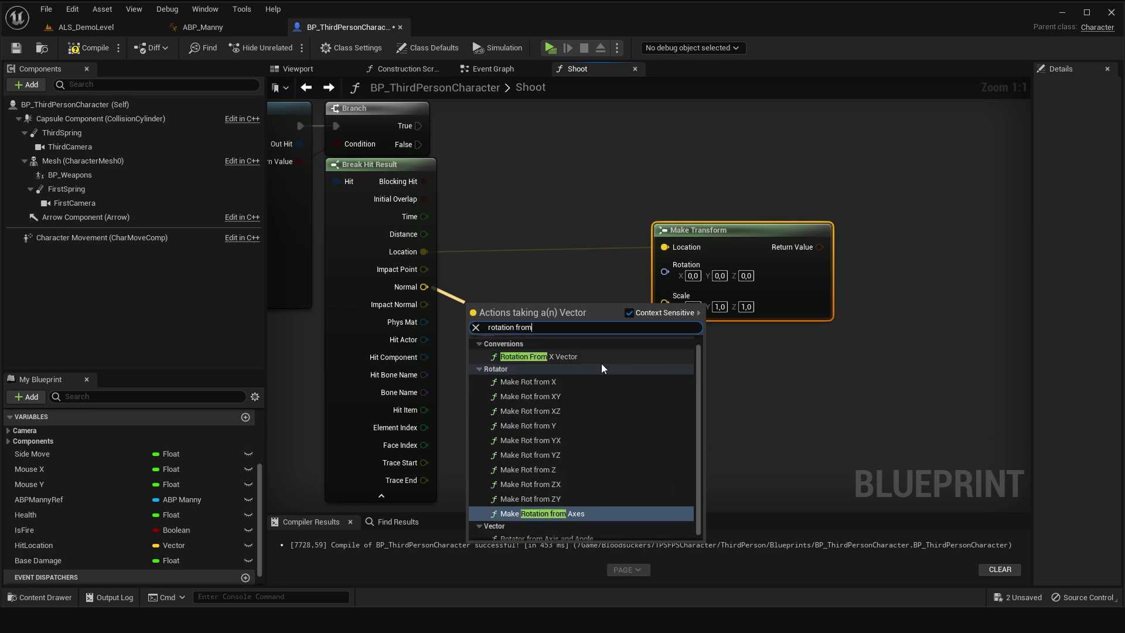
click(601, 358)
drag(572, 323, 697, 276)
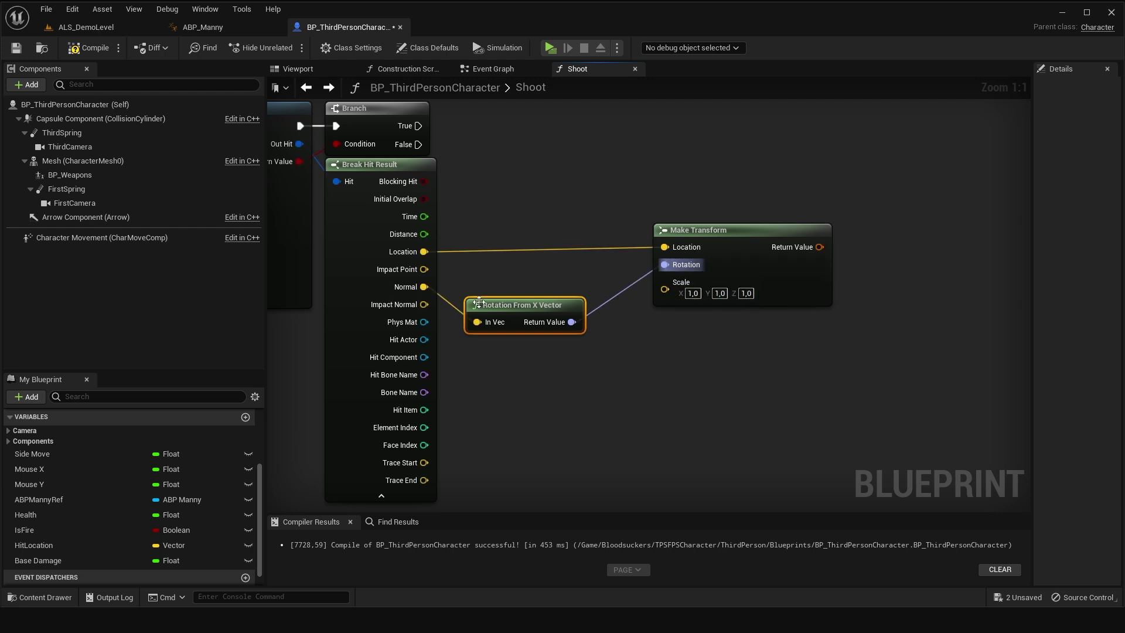
drag(478, 302, 516, 283)
right_drag(638, 372, 553, 375)
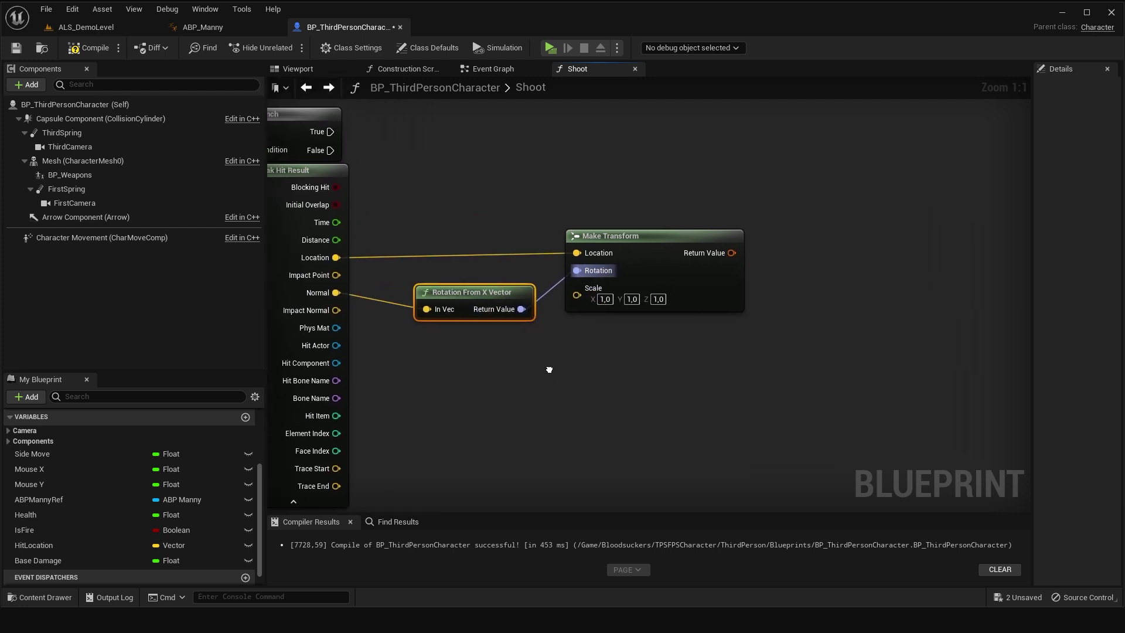
click(17, 47)
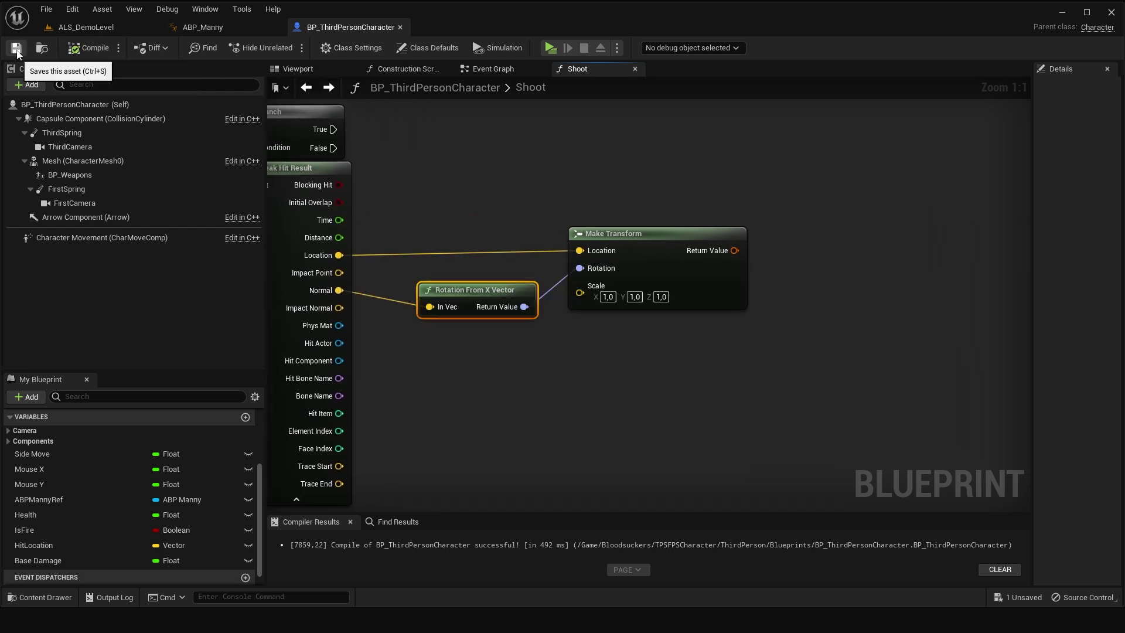
Add a Spawn Actor Serv node on the Branch True path.
right_drag(694, 461, 790, 583)
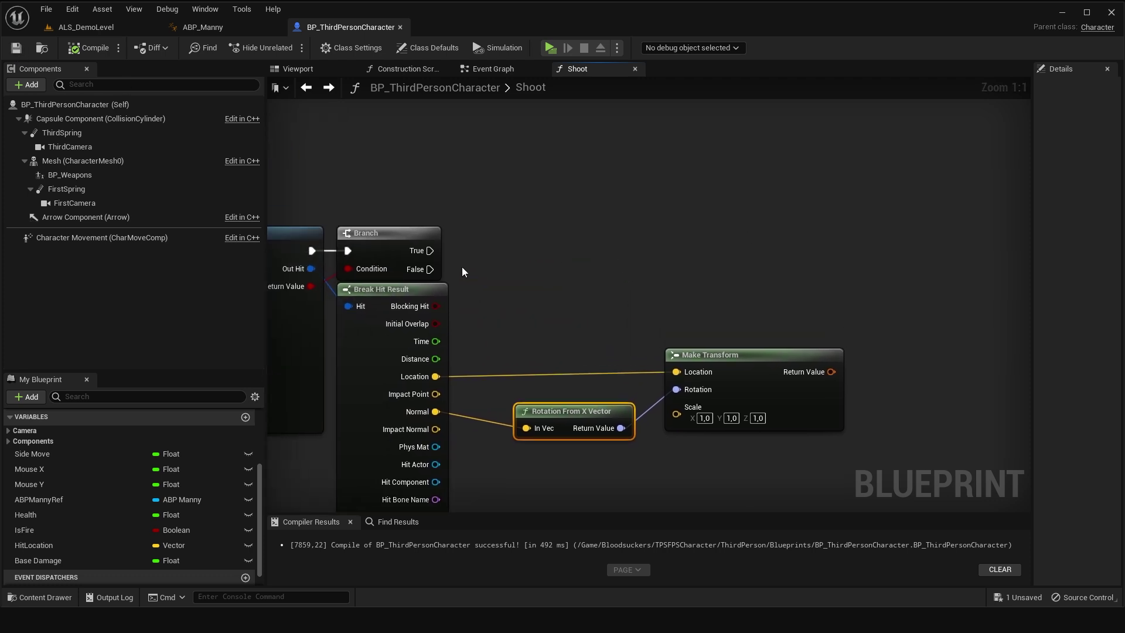
drag(430, 250, 884, 250)
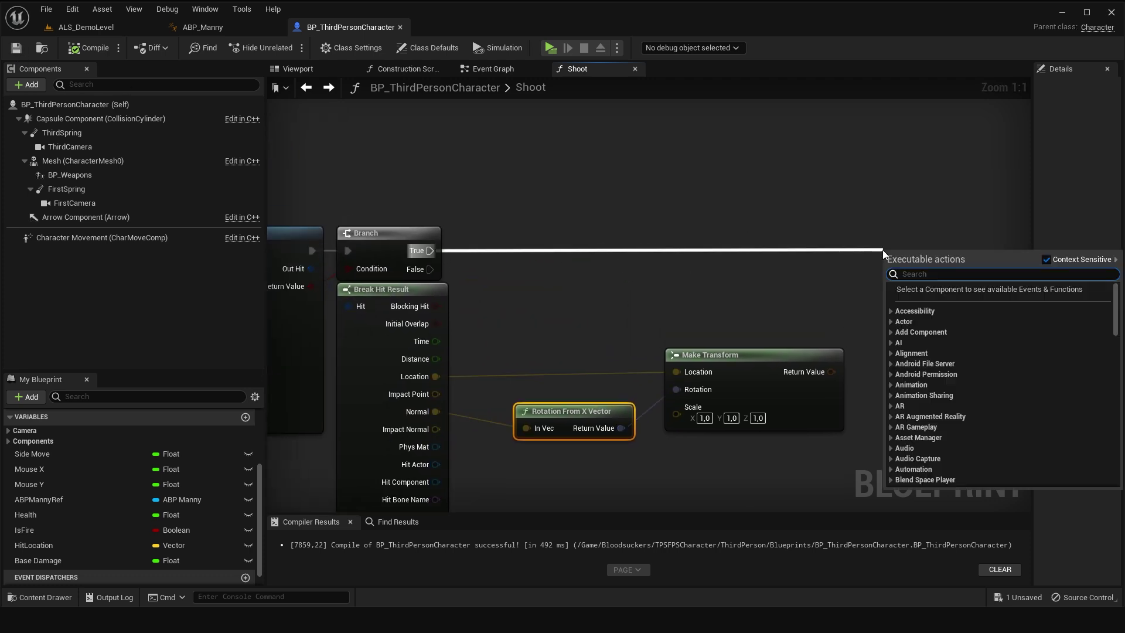
text(spa)
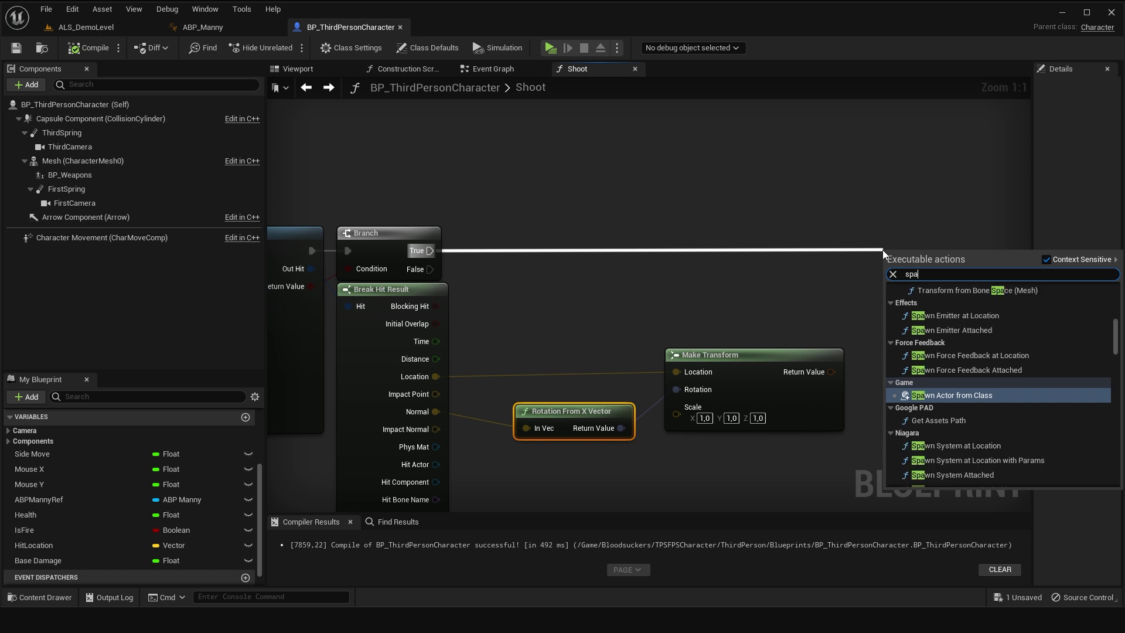
text(wn actor serv)
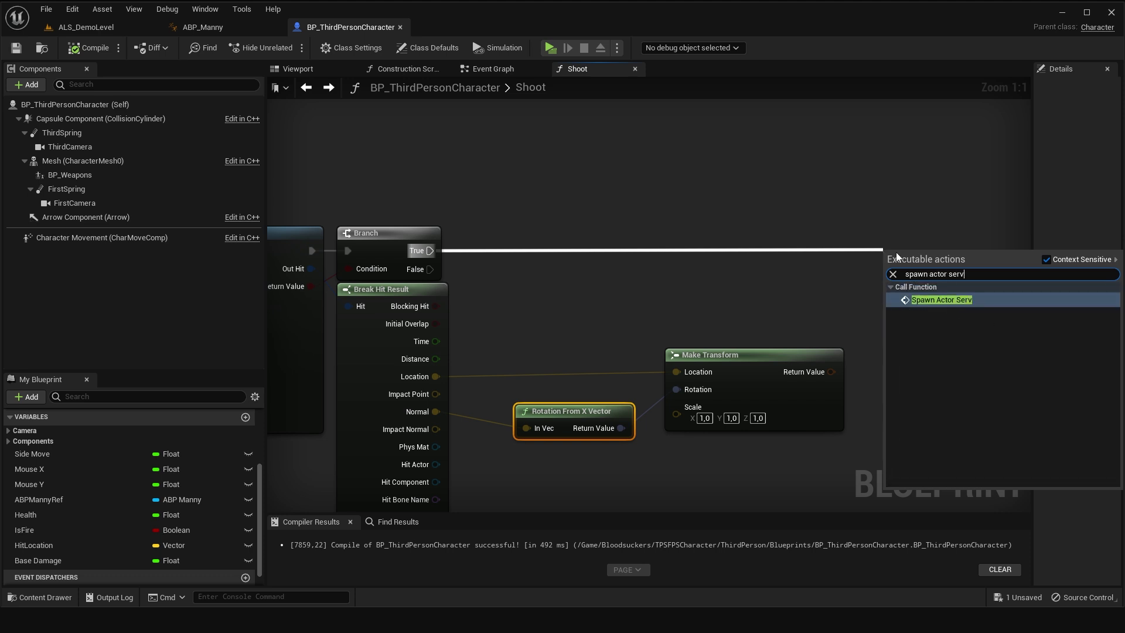
key(Return)
drag(926, 271, 919, 232)
right_drag(918, 232, 775, 202)
Feed Make Transform into Spawn Transform and set collision handling to Always Spawn, Ignore Collisions.
mouse_move(688, 341)
mouse_down()
mouse_move(733, 280)
mouse_move(739, 290)
mouse_up()
mouse_move(717, 379)
right_down()
mouse_move(727, 289)
mouse_move(641, 361)
right_up()
click(732, 273)
click(698, 293)
mouse_move(787, 349)
right_down()
mouse_move(795, 375)
mouse_move(836, 282)
right_up()
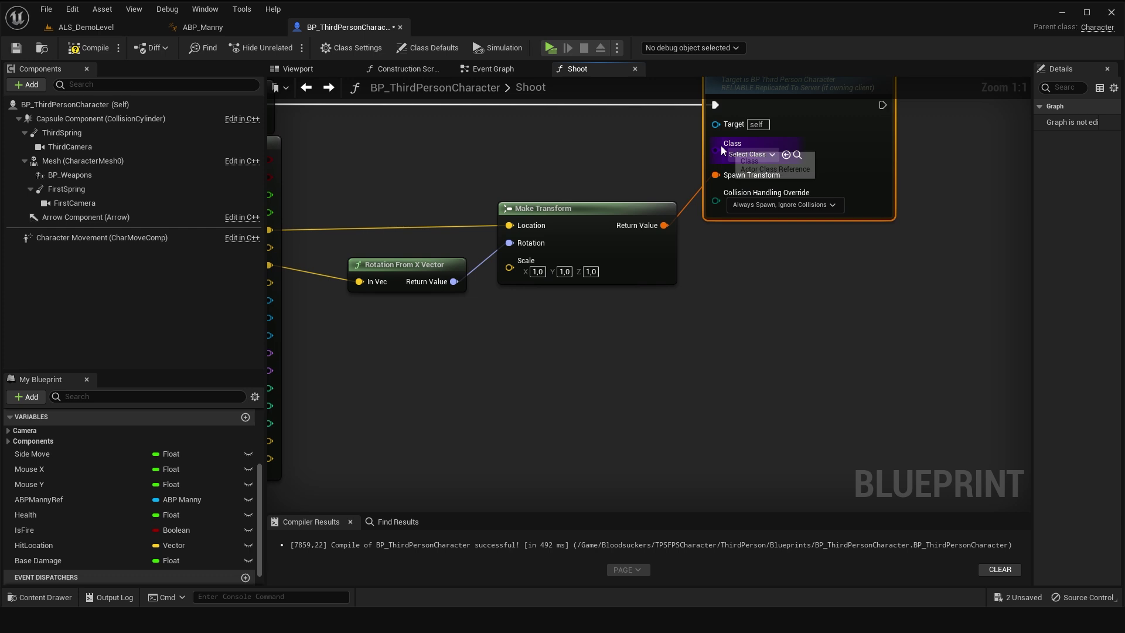
right_drag(681, 160, 681, 184)
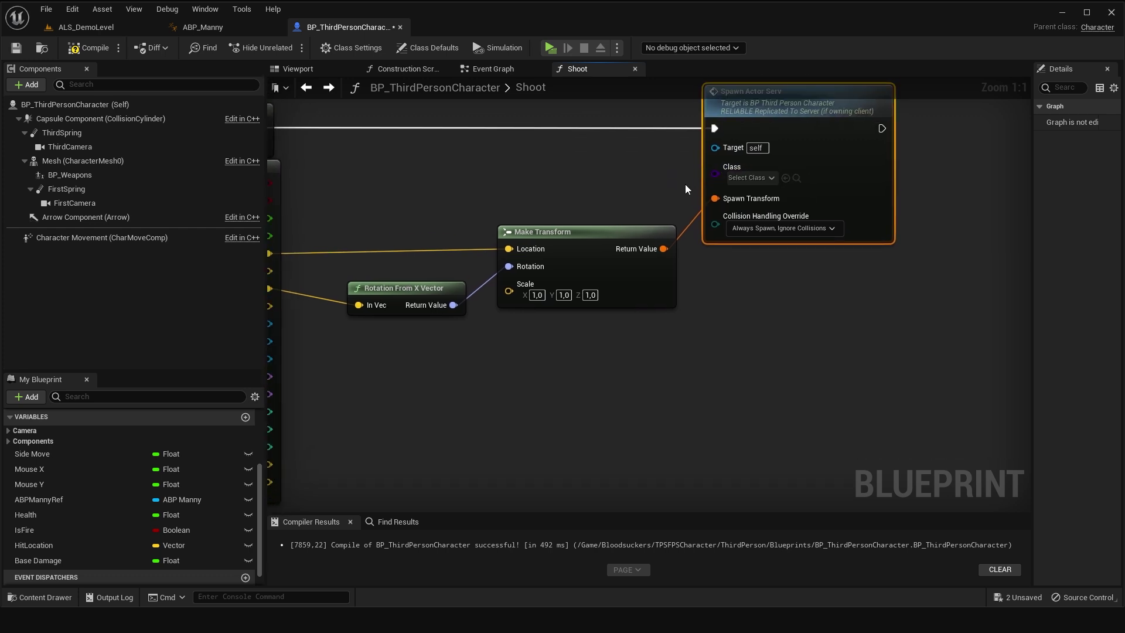
Add a Select node feeding Spawn Actor Serv's Class pin.
mouse_move(715, 198)
mouse_down()
mouse_move(722, 210)
mouse_move(662, 367)
mouse_up()
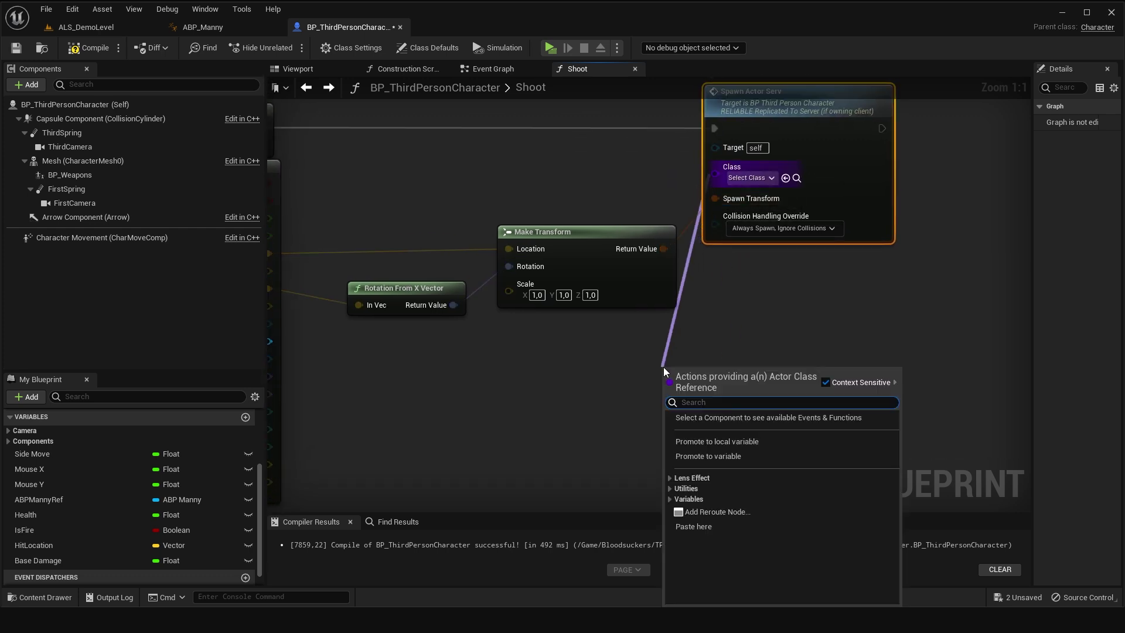
text(select)
key(Return)
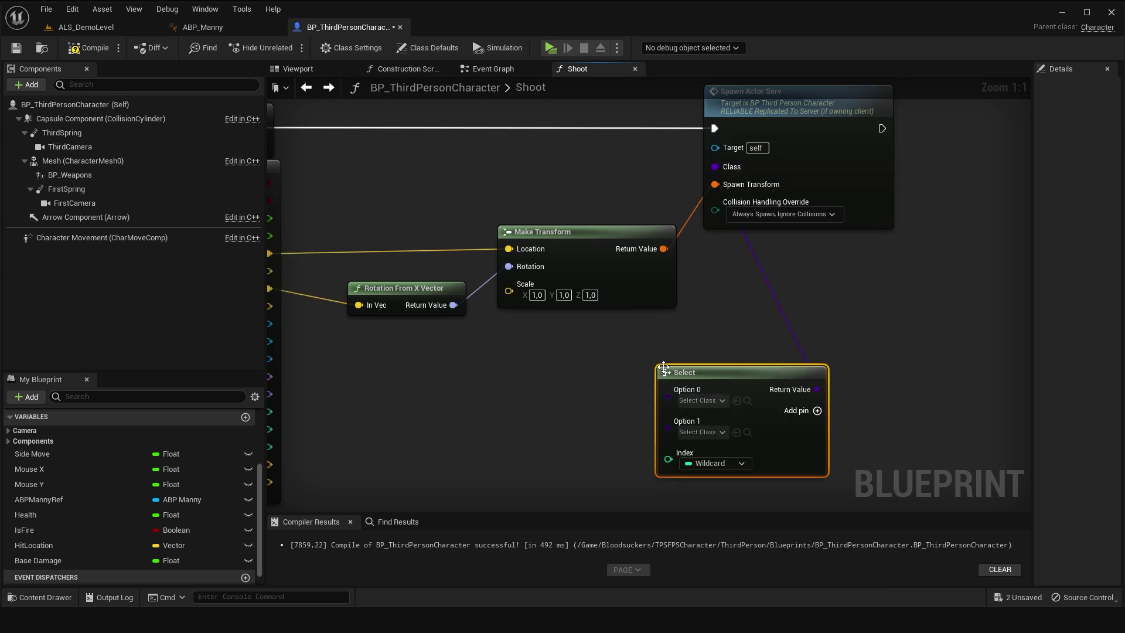
drag(724, 371, 595, 346)
right_drag(595, 346, 717, 284)
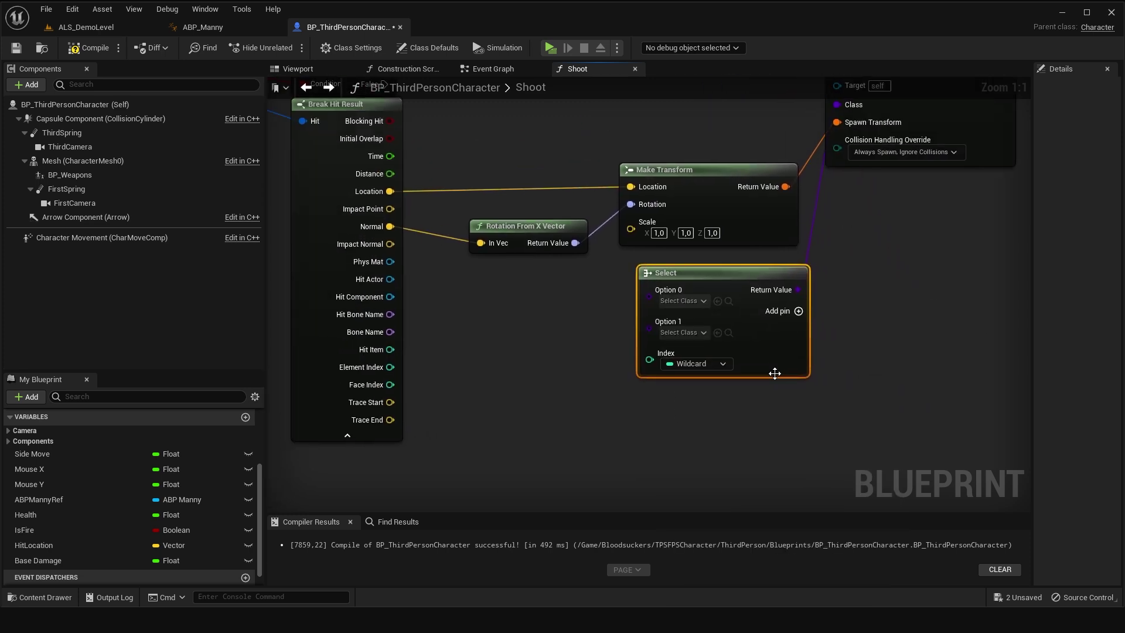
Drive the Select Index with a Random Integer of Max 2, then compile and save.
drag(649, 360, 574, 411)
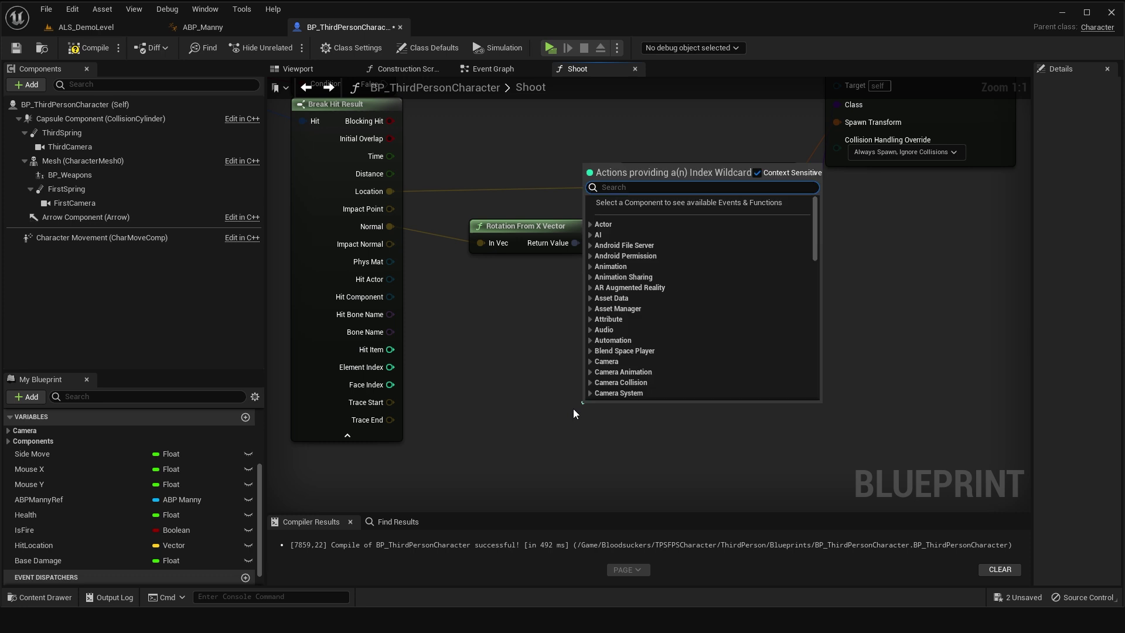
text(random)
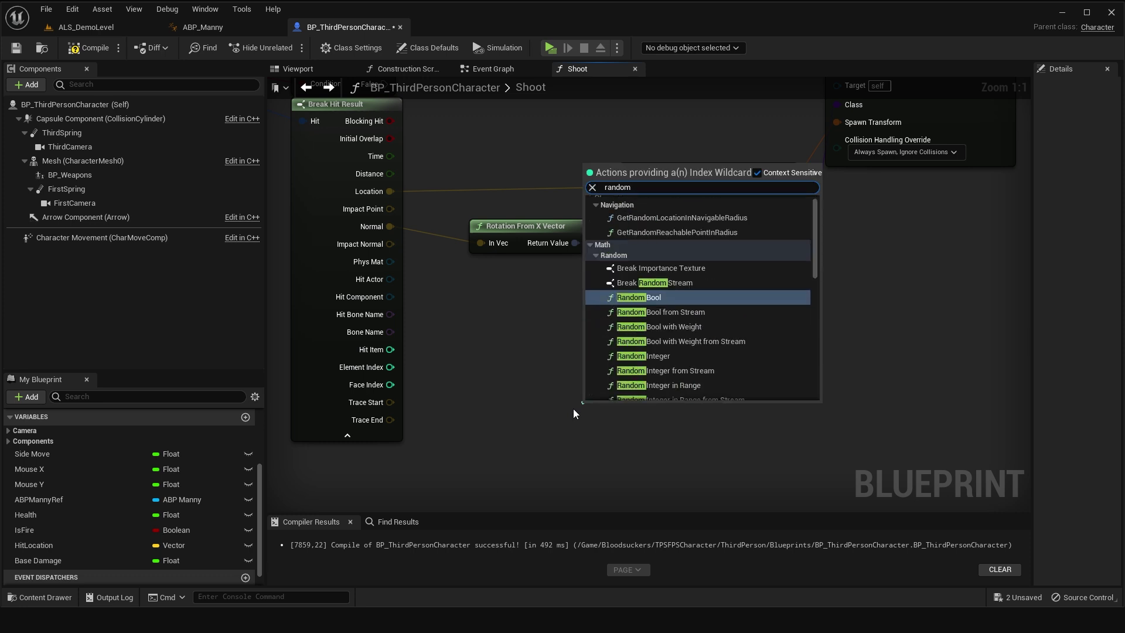
click(646, 357)
drag(635, 408, 541, 389)
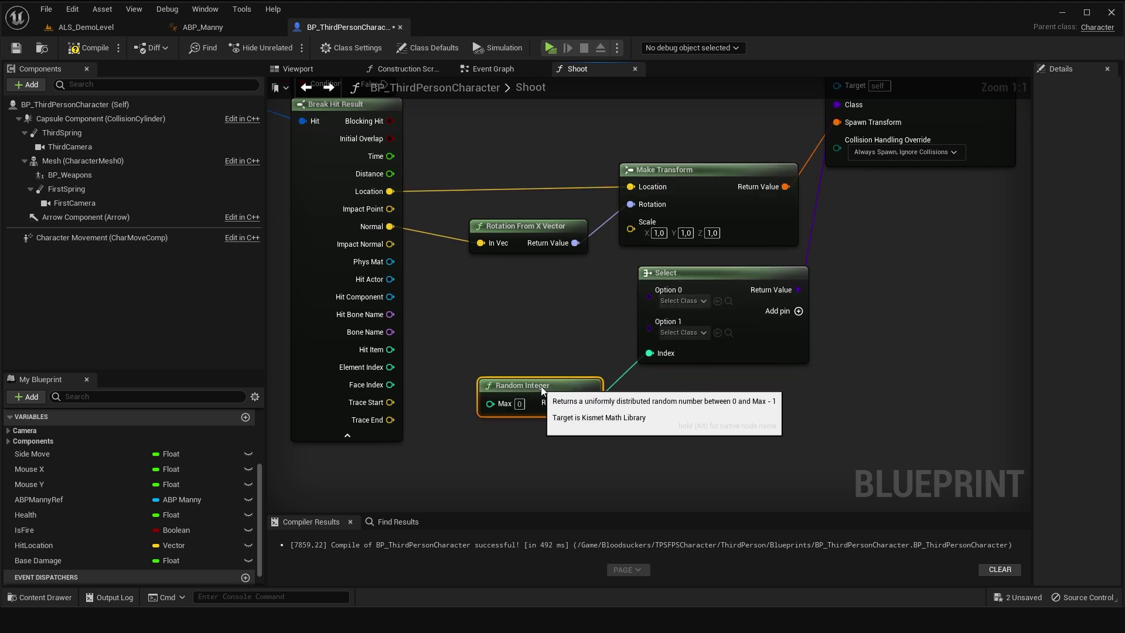
text(2)
click(624, 439)
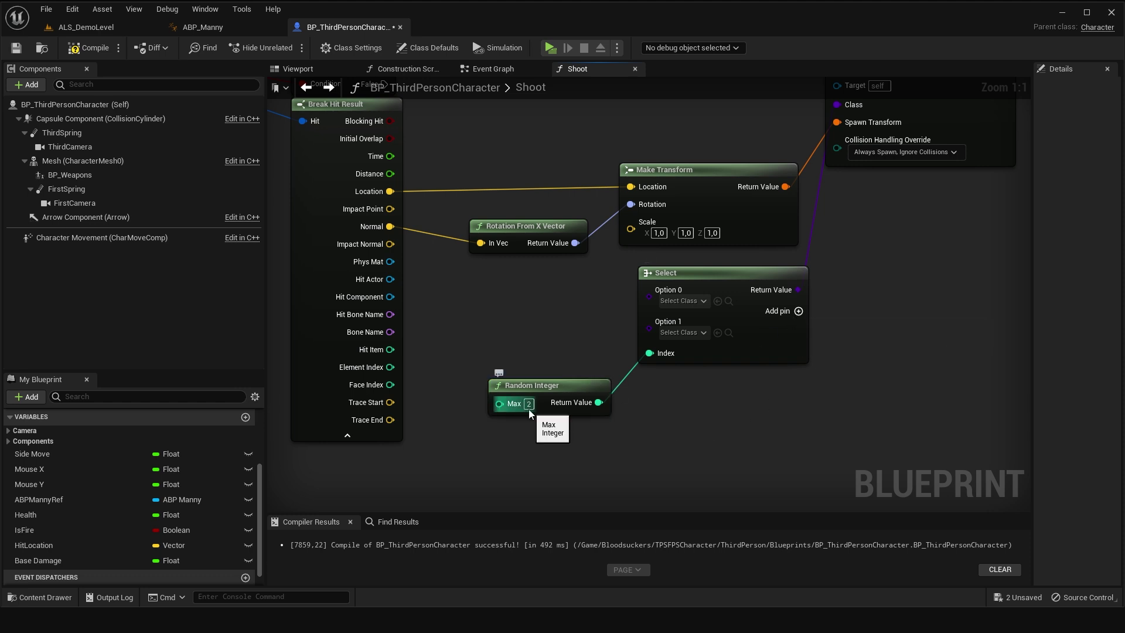
right_drag(826, 340, 688, 427)
click(606, 373)
click(757, 324)
right_drag(757, 324, 787, 342)
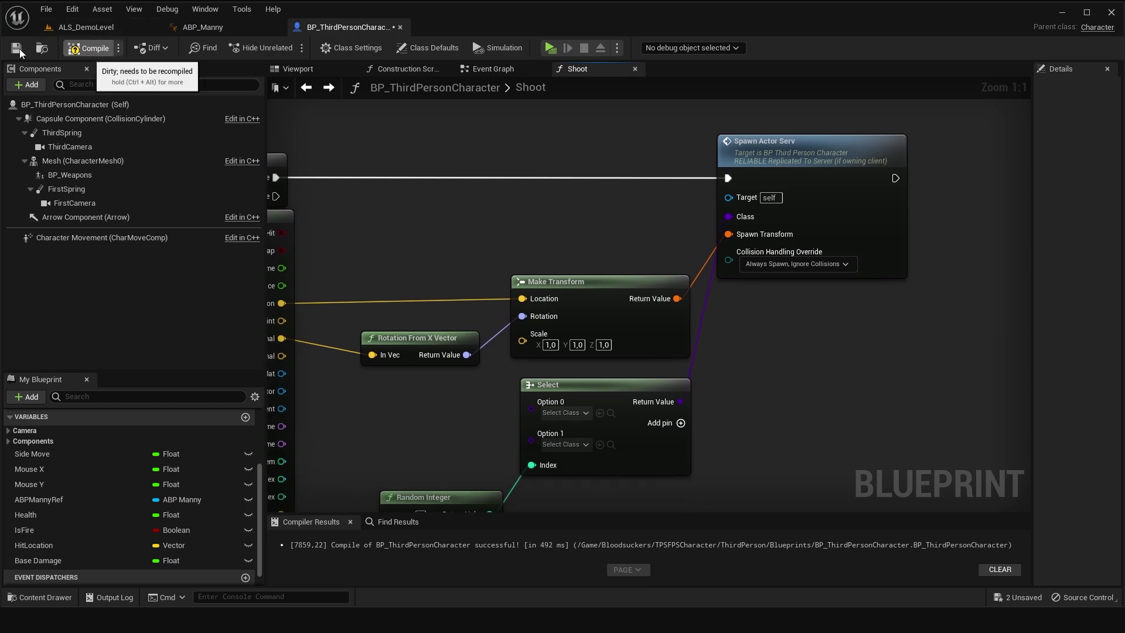
click(22, 50)
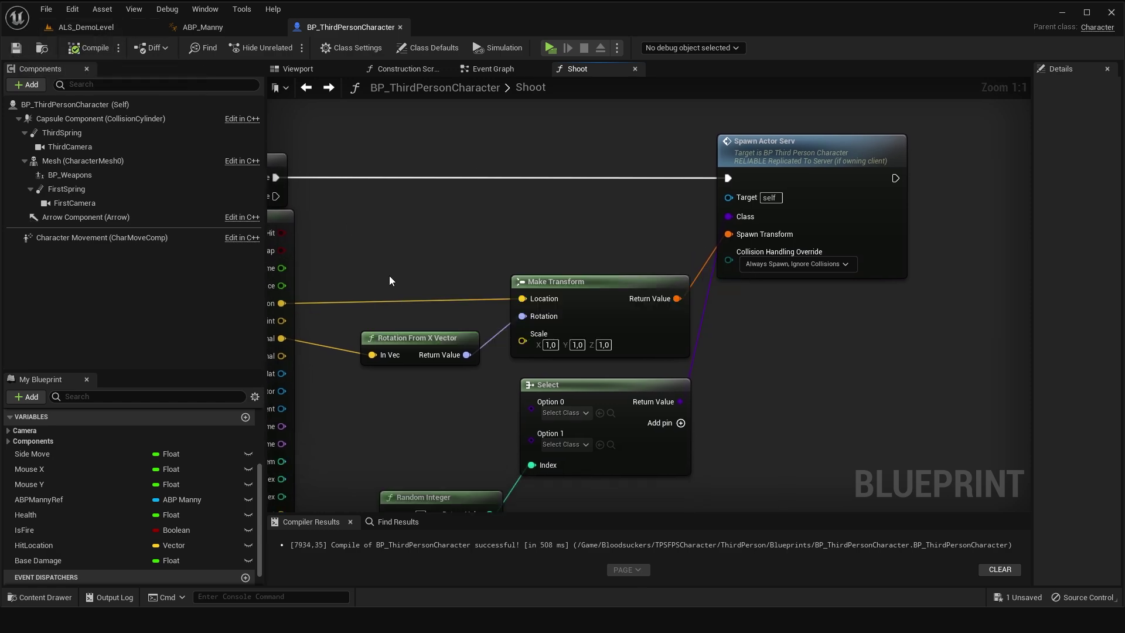
In the ALS_DemoLevel editor, create a Decals folder inside Bloodsuckers and open it.
right_drag(389, 271, 495, 268)
click(86, 27)
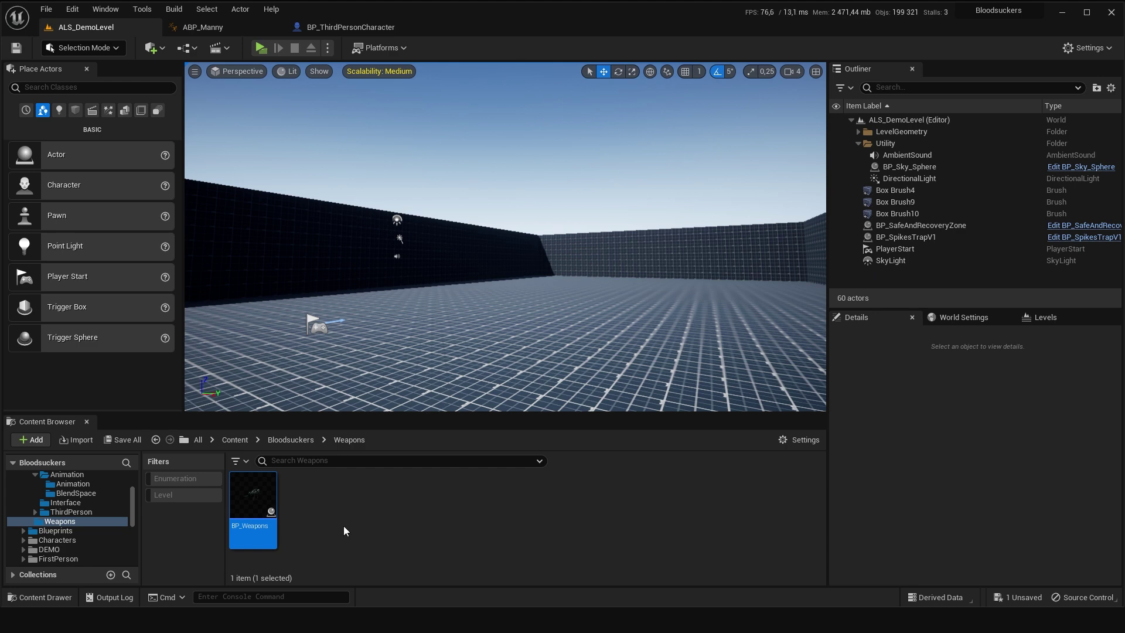
key(alt+Left)
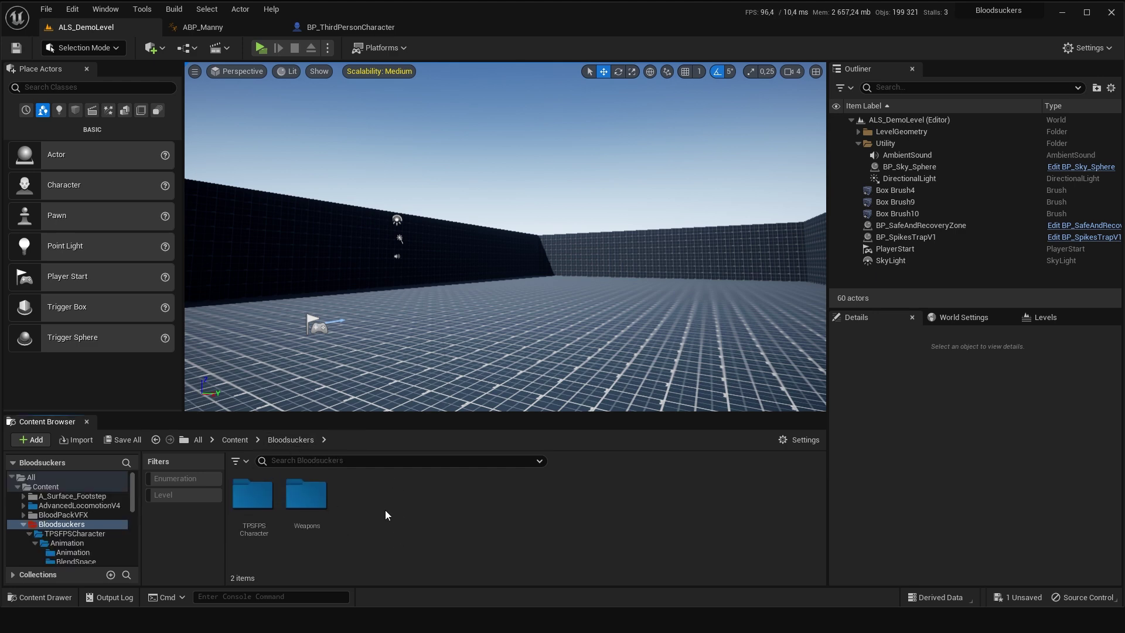
right_click(394, 512)
click(459, 156)
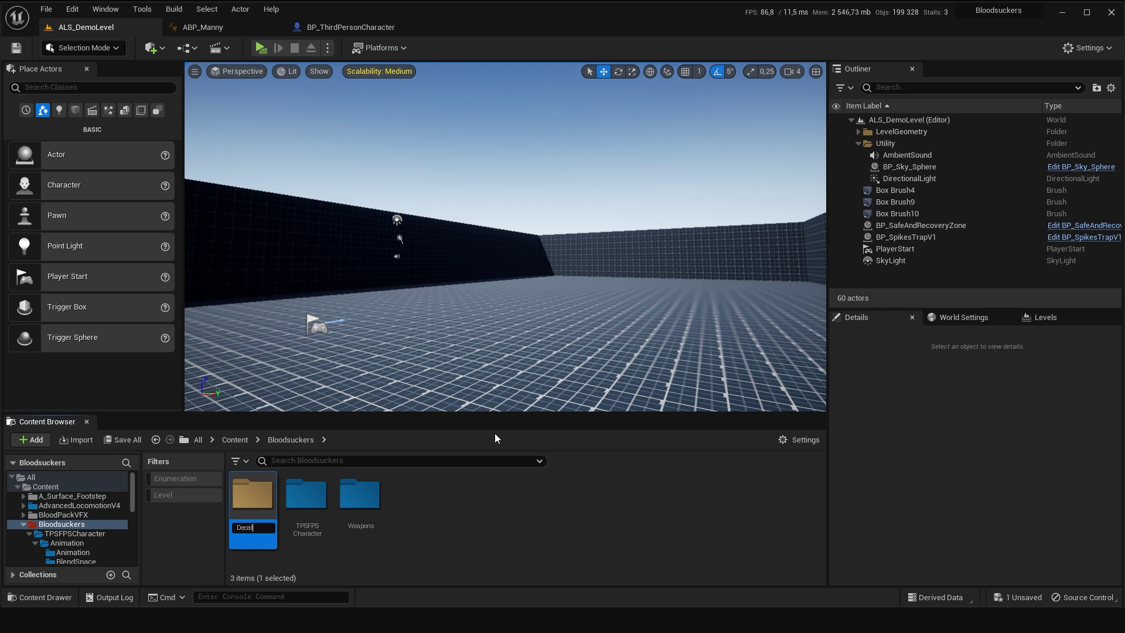
text(ls)
key(Return)
right_click(266, 499)
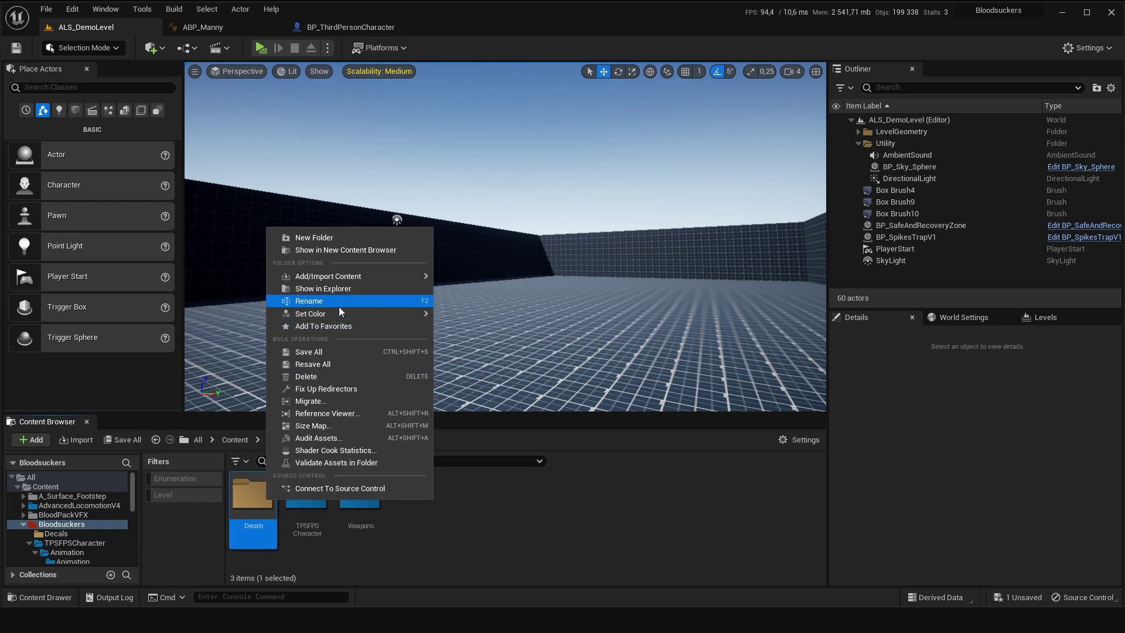
click(468, 346)
double_click(253, 498)
Create an Actor blueprint named BP_BloodDecals and open it docked with the main tabs.
right_click(323, 533)
click(394, 191)
click(442, 197)
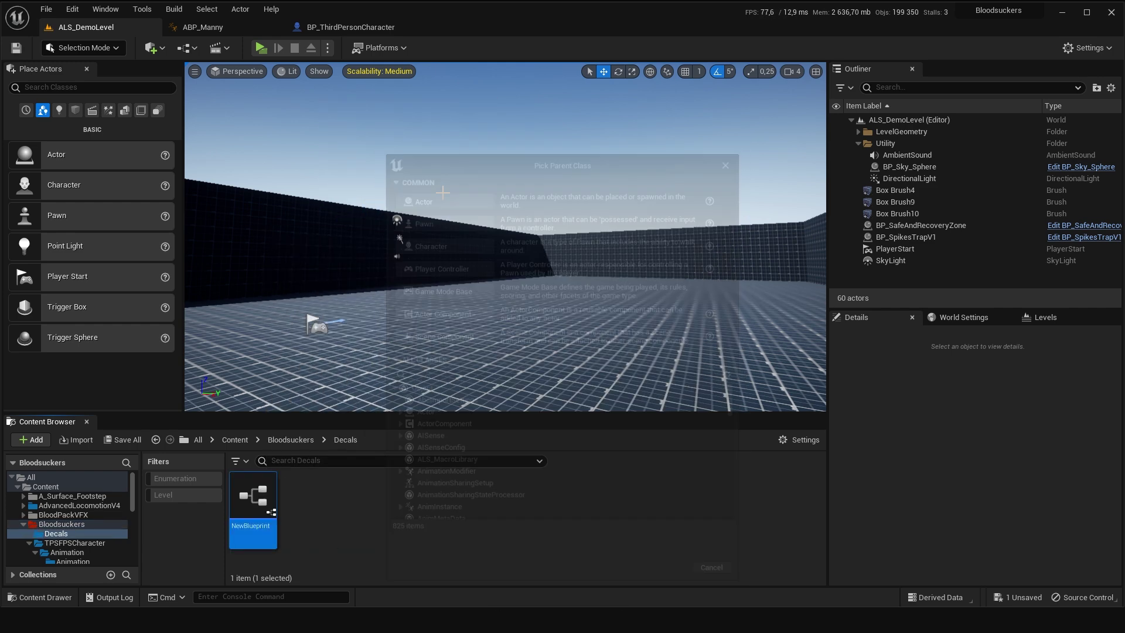
text(BP_)
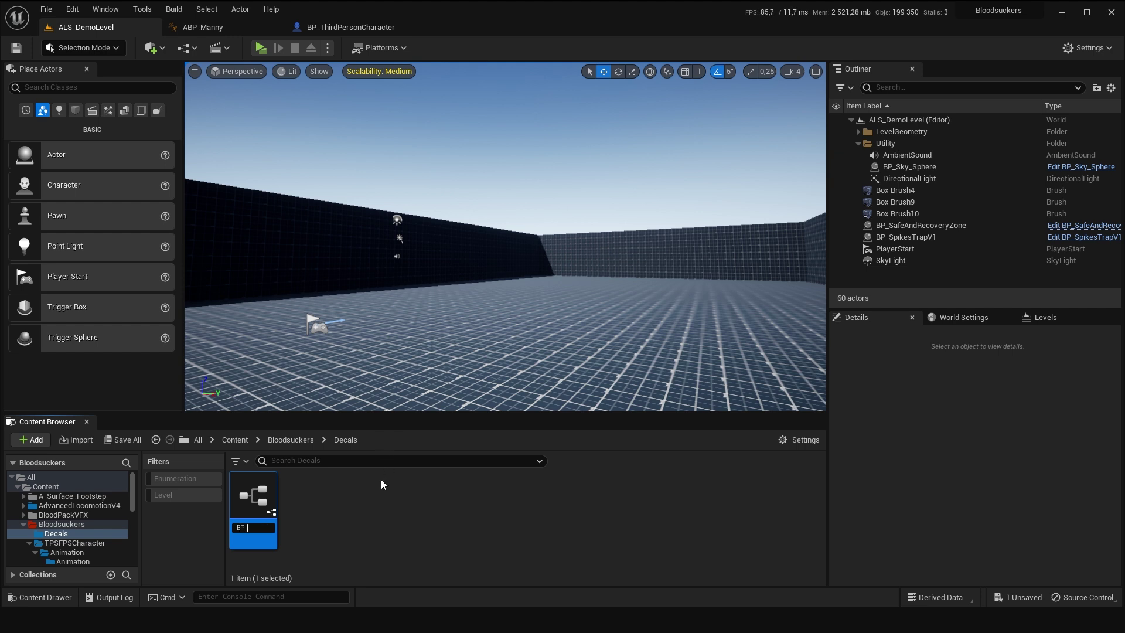
text(BloodDeca)
text(ls)
key(Return)
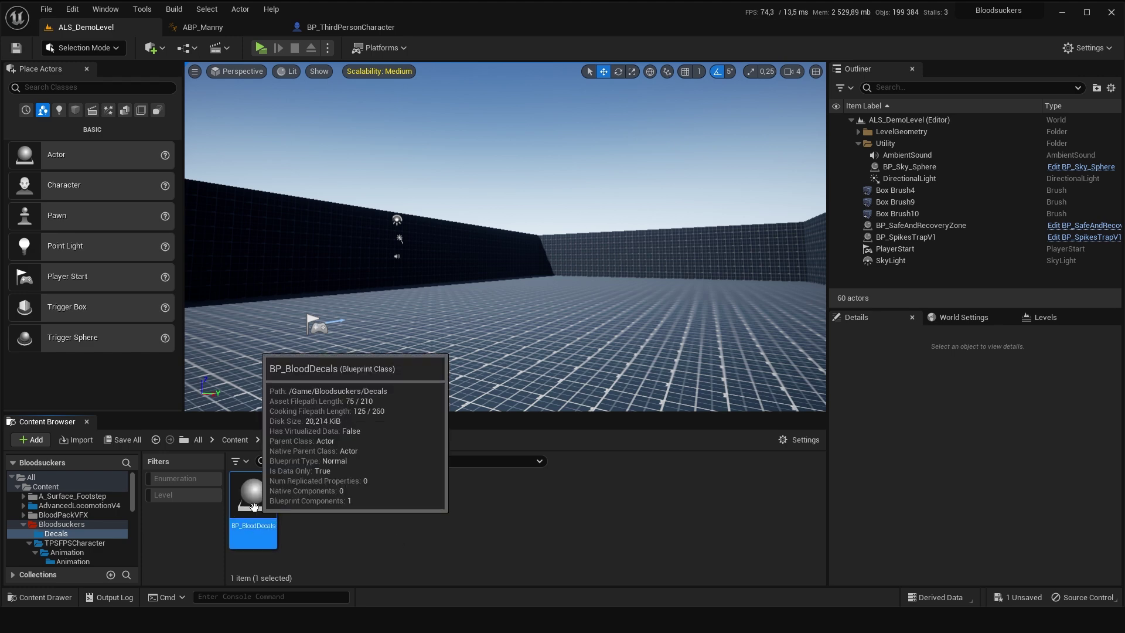
double_click(253, 509)
drag(89, 26, 432, 29)
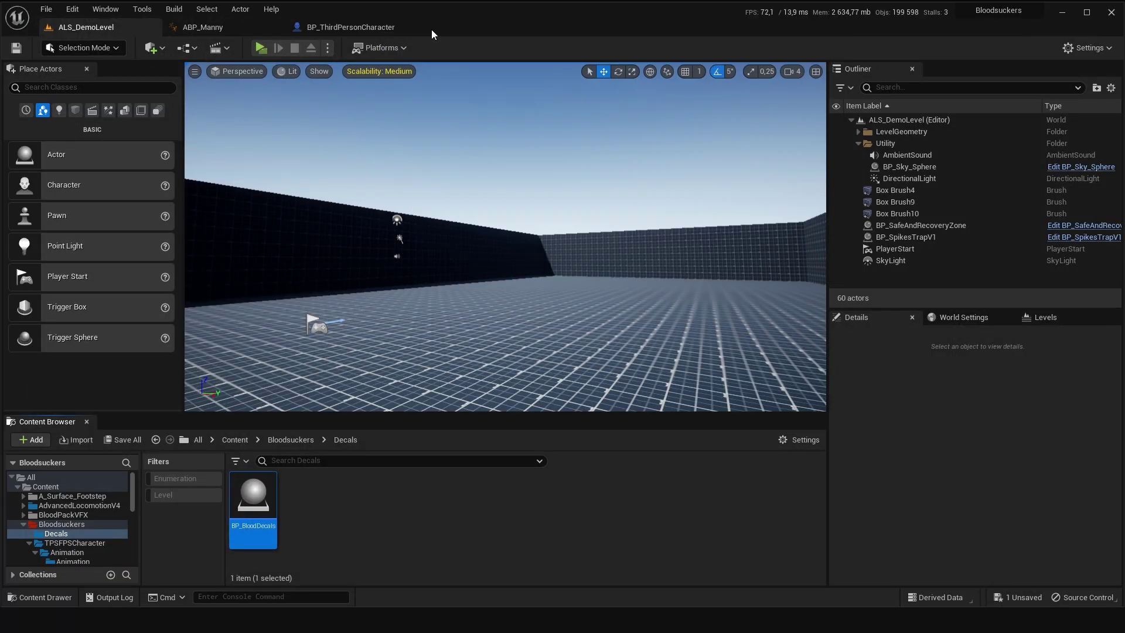
click(70, 119)
Add a Decal component to BP_BloodDecals.
click(52, 104)
click(32, 87)
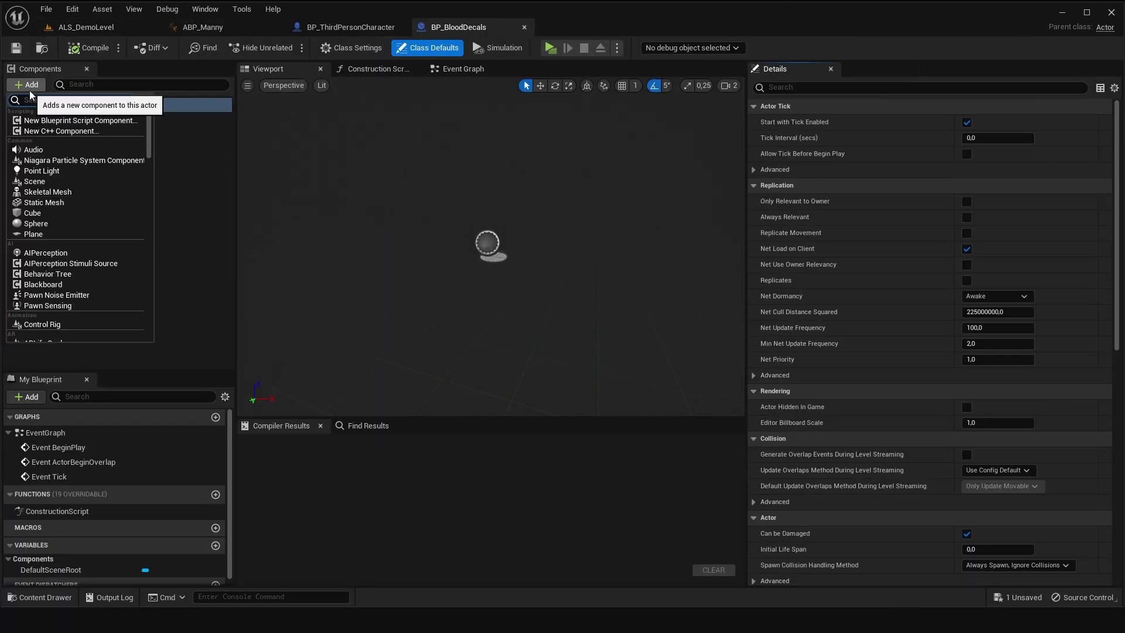
click(31, 93)
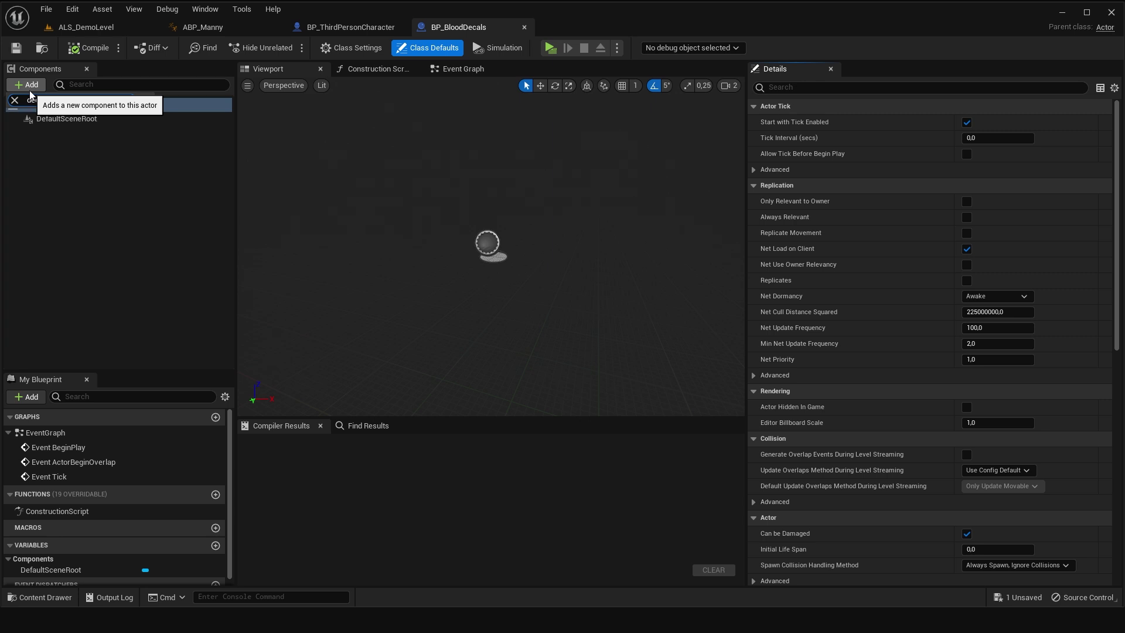
click(40, 120)
key(Return)
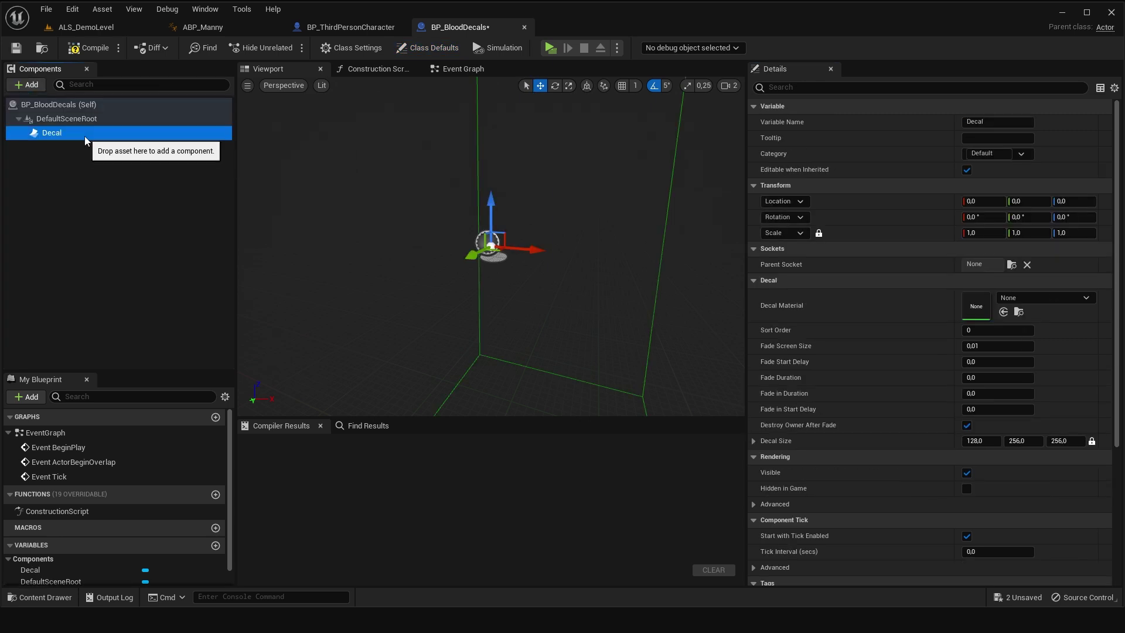
drag(747, 198, 548, 229)
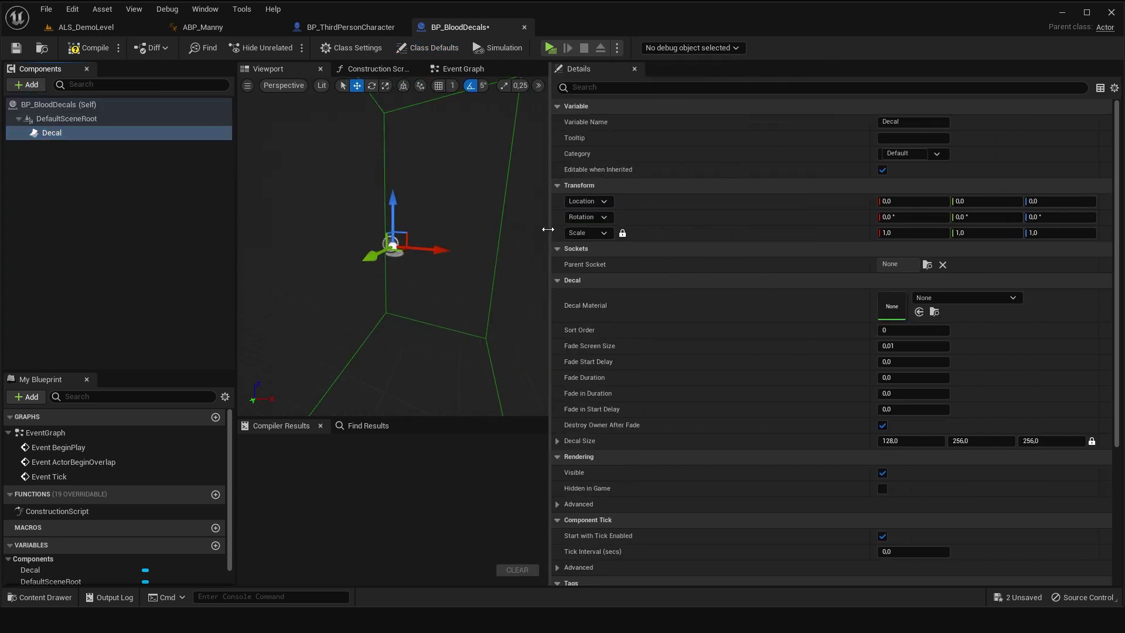
Give the decal material MI_BloodDecal_05, scale 0.1 and Z rotation 180°.
click(997, 297)
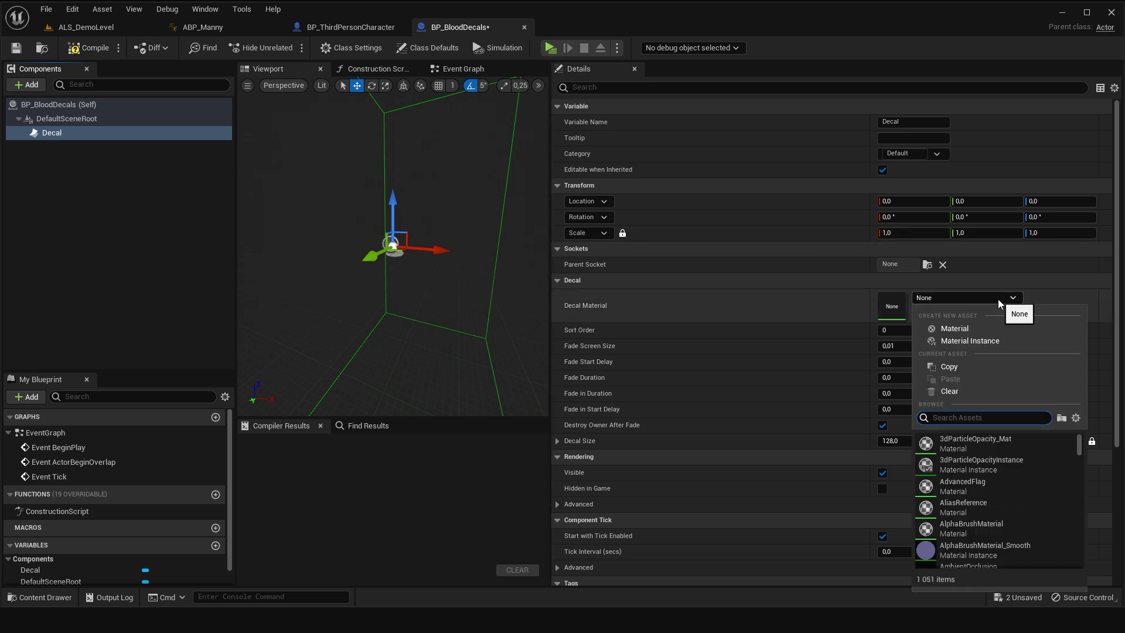
text(mi blood)
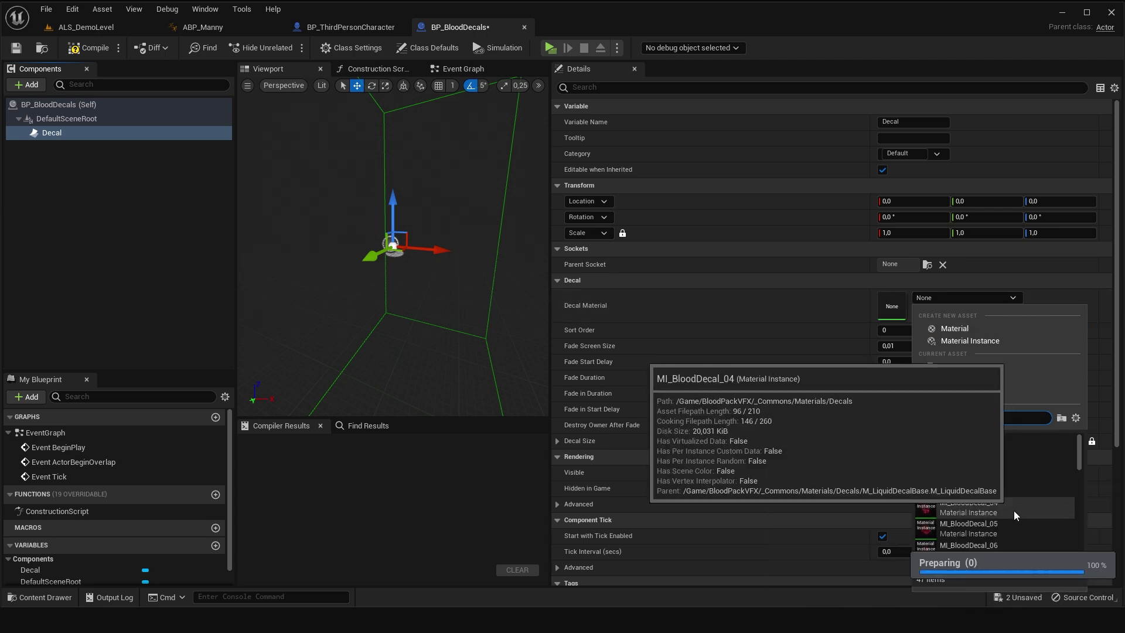
click(994, 523)
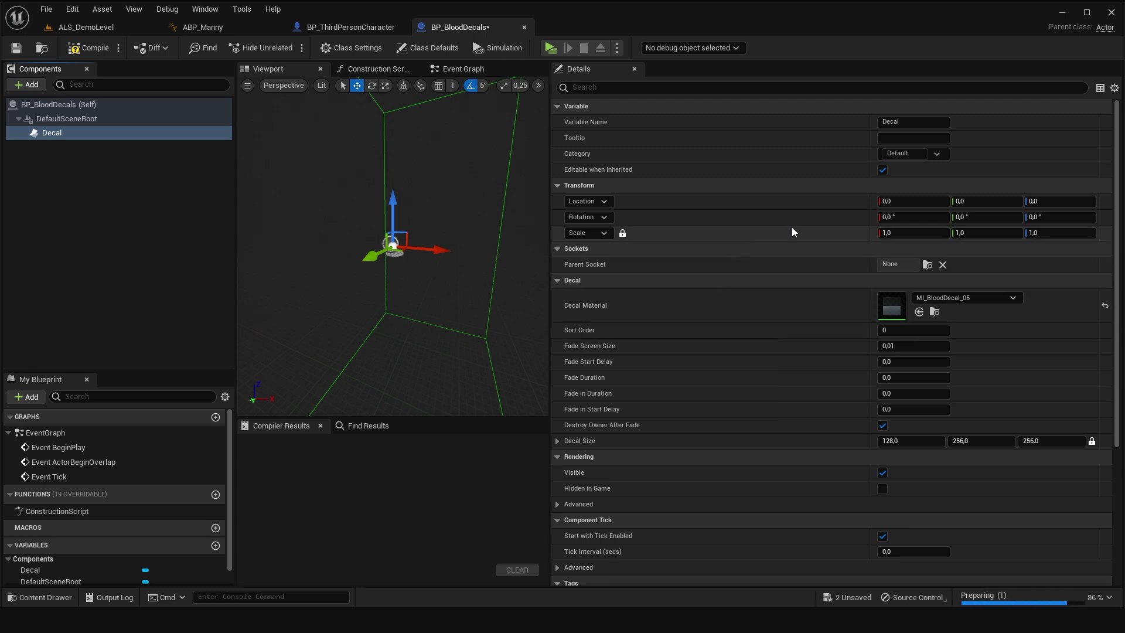
click(914, 232)
text(1)
text(0,1)
key(Return)
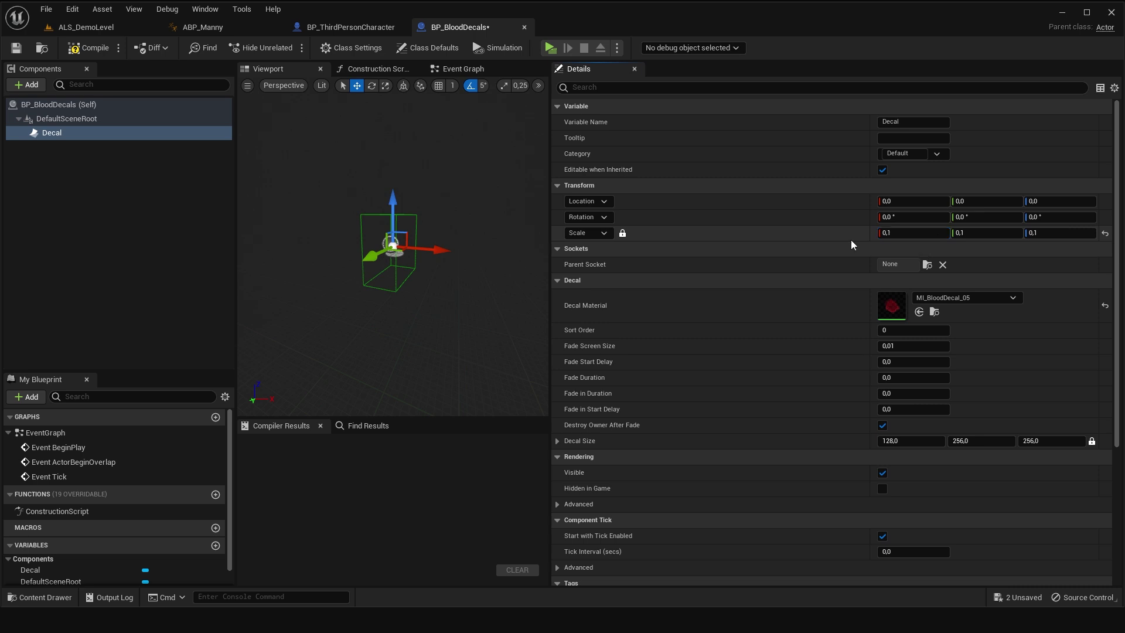
click(1073, 220)
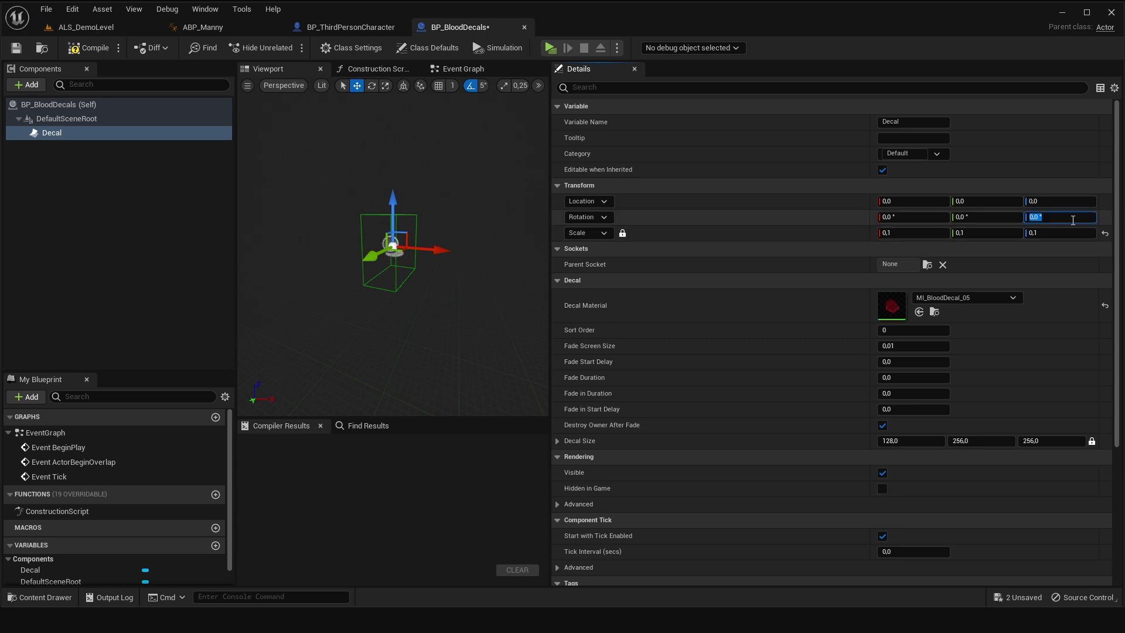
text(180)
key(Return)
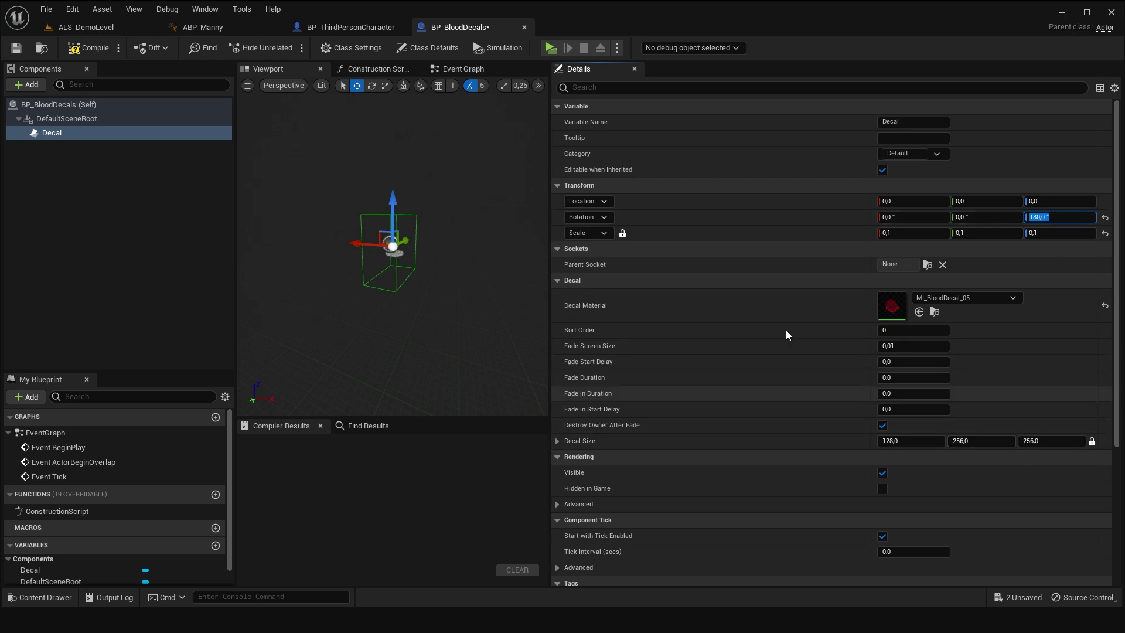
Compile and save, enable Replicates in Class Defaults, recompile, save and close the editor.
click(82, 47)
click(16, 48)
click(59, 105)
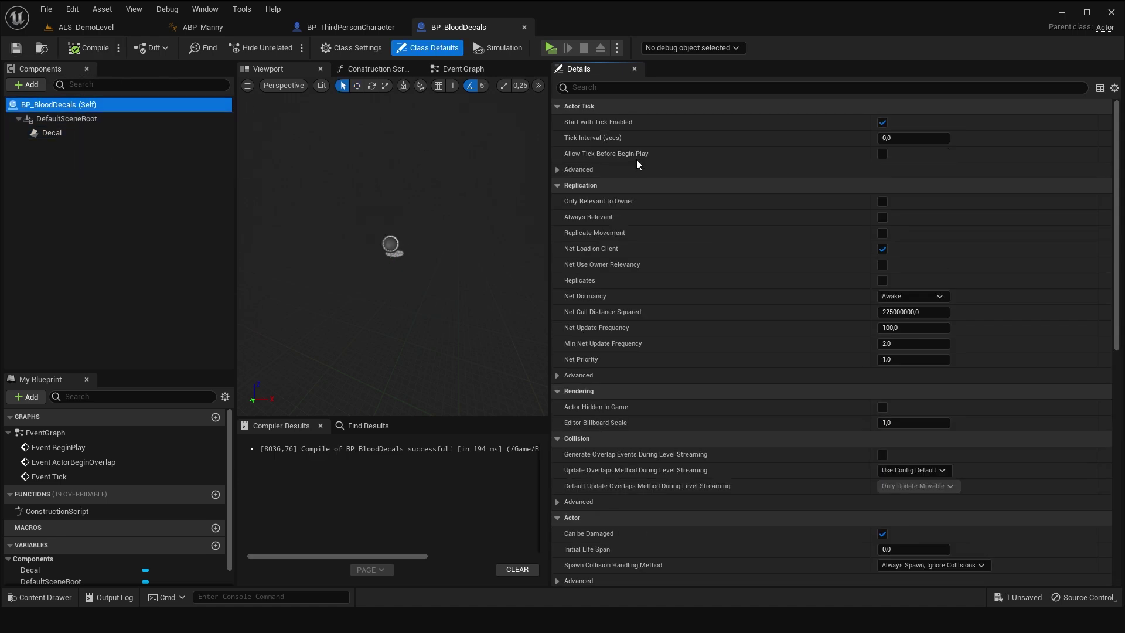
click(882, 280)
click(88, 47)
click(16, 47)
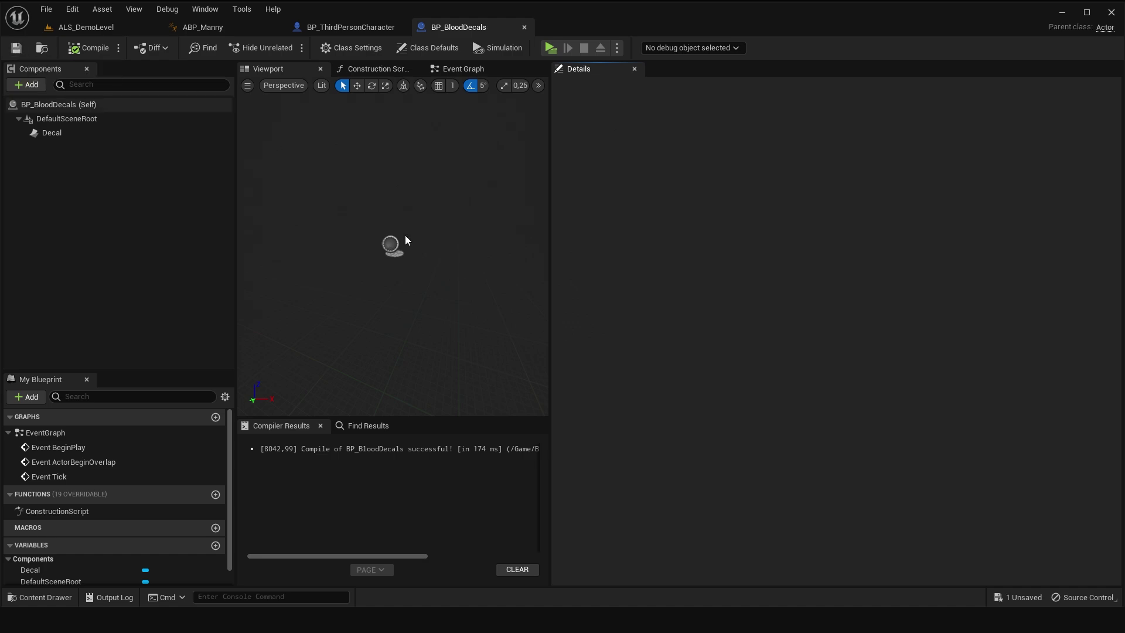
click(524, 27)
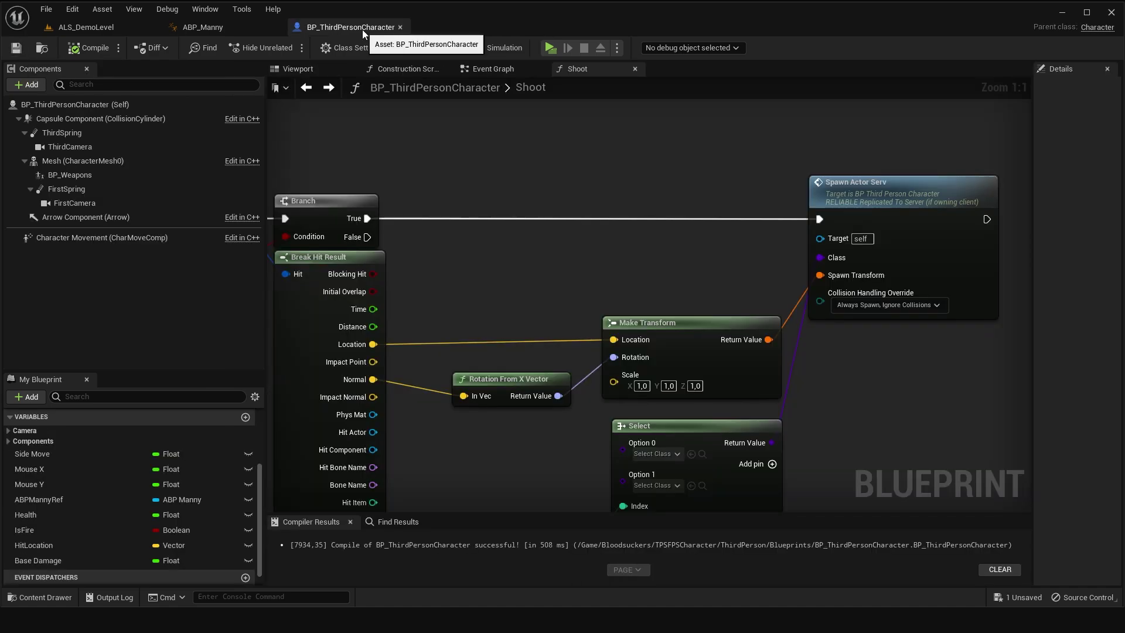
Set the Select node's Option 0 and Option 1 class pins to BP_BloodDecals.
mouse_move(596, 196)
right_down()
mouse_move(448, 156)
mouse_move(557, 132)
right_up()
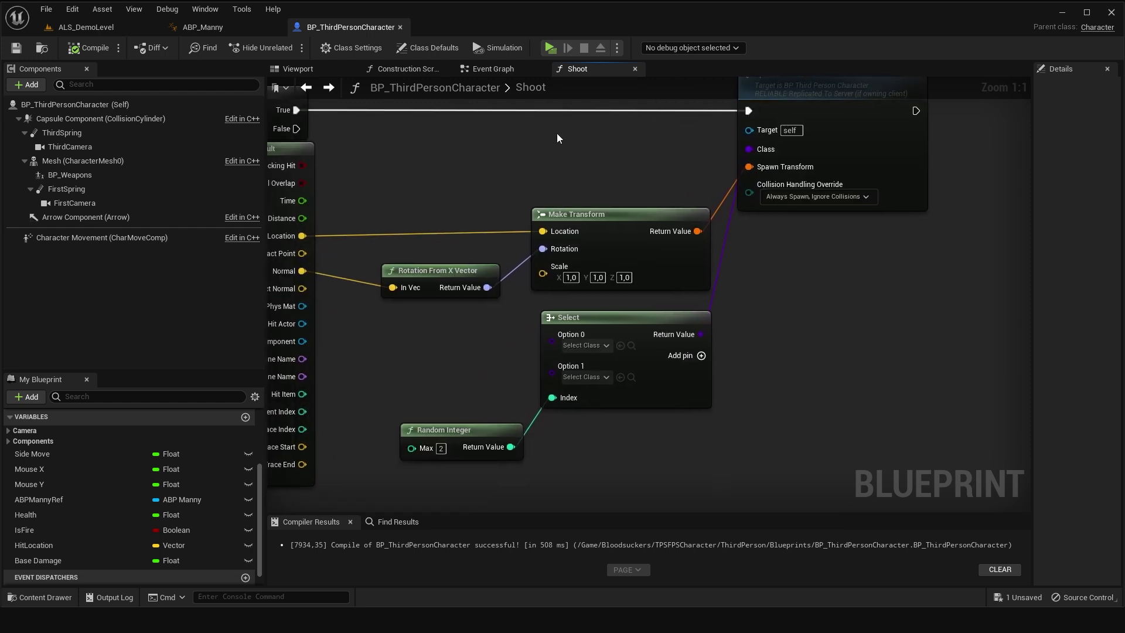
click(591, 346)
text(od)
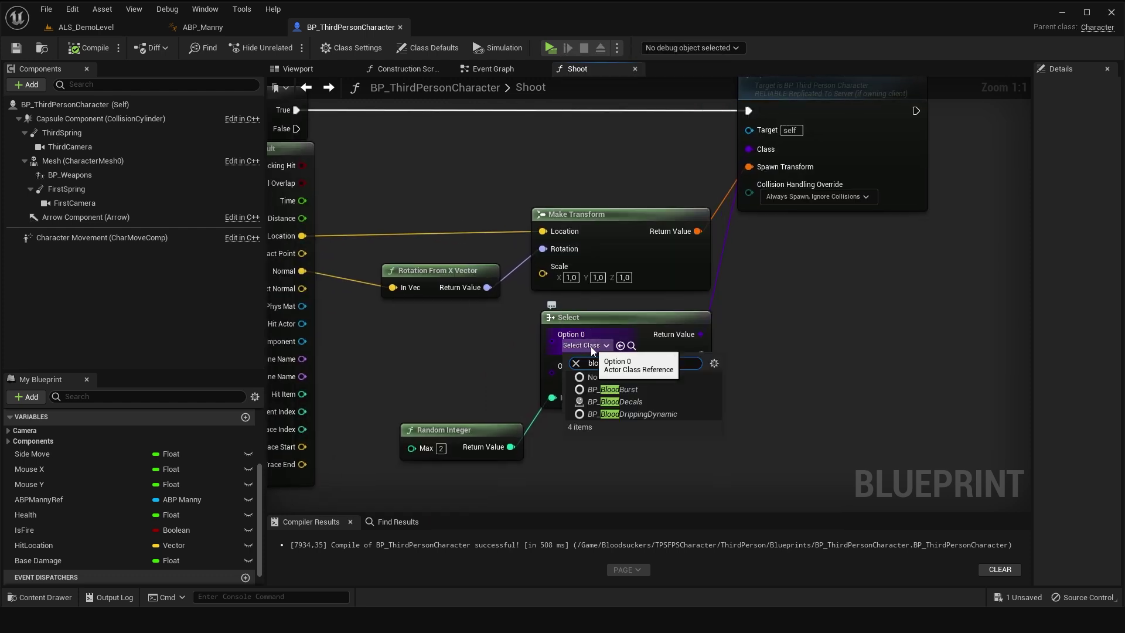
click(647, 403)
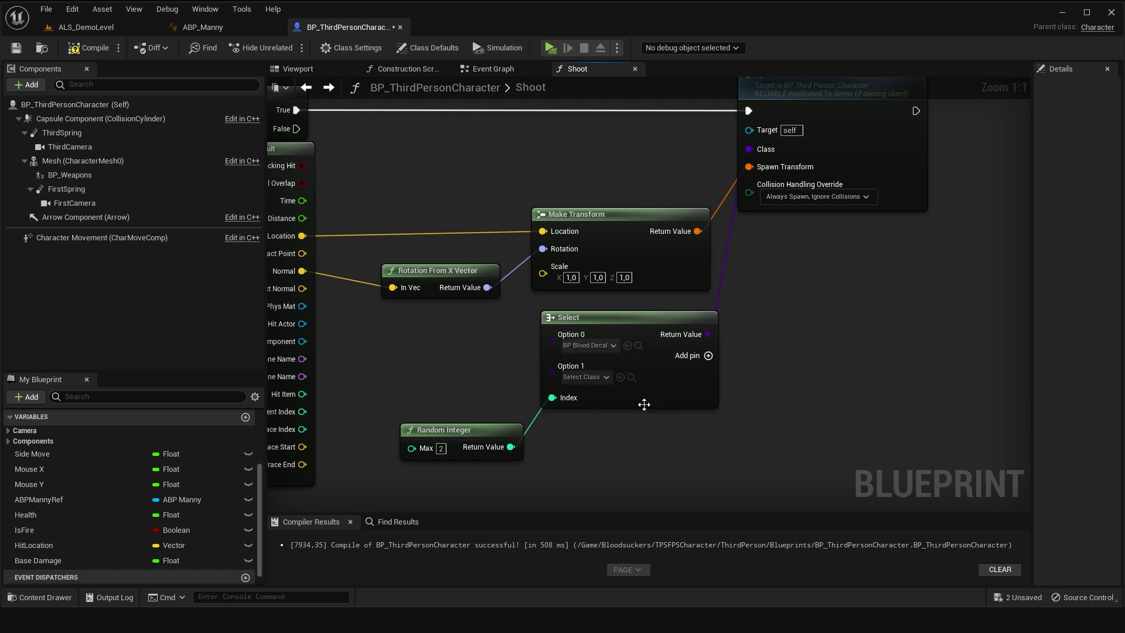
click(607, 378)
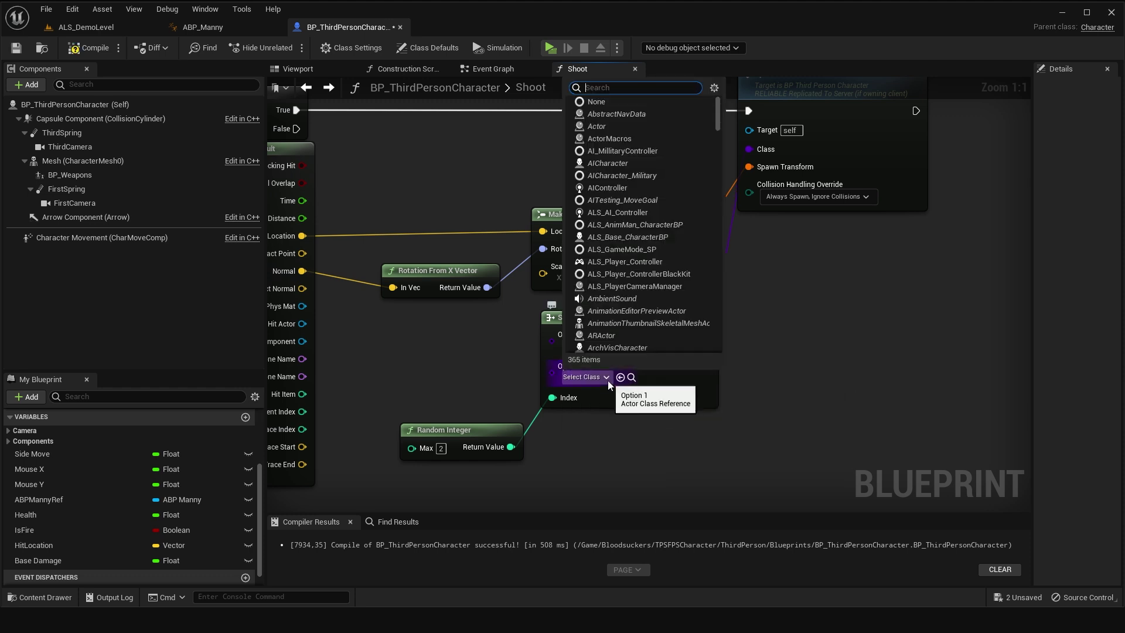
text(blod)
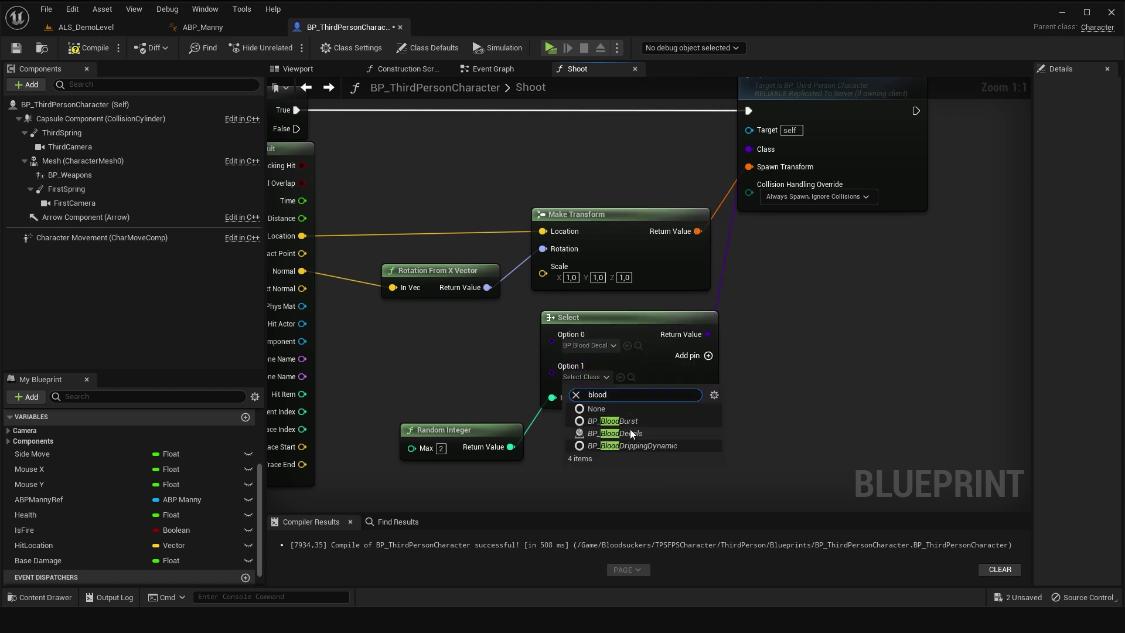
click(630, 428)
Compile and save the character blueprint.
mouse_move(823, 334)
right_down()
mouse_move(856, 488)
mouse_move(831, 387)
right_up()
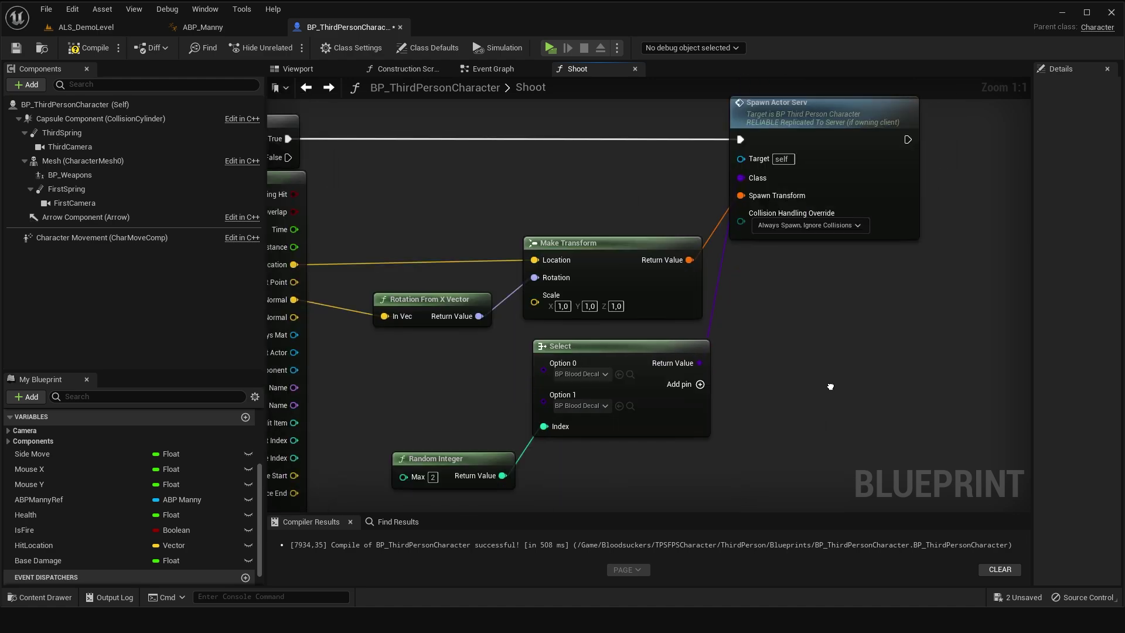
click(85, 47)
right_drag(719, 336, 709, 297)
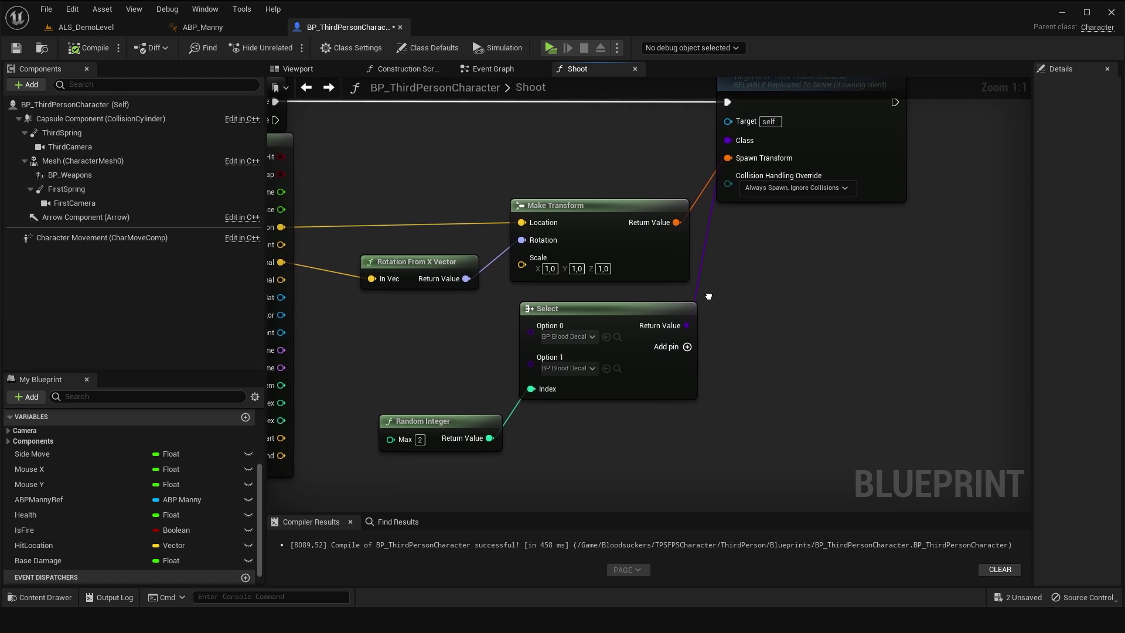
drag(426, 486, 746, 322)
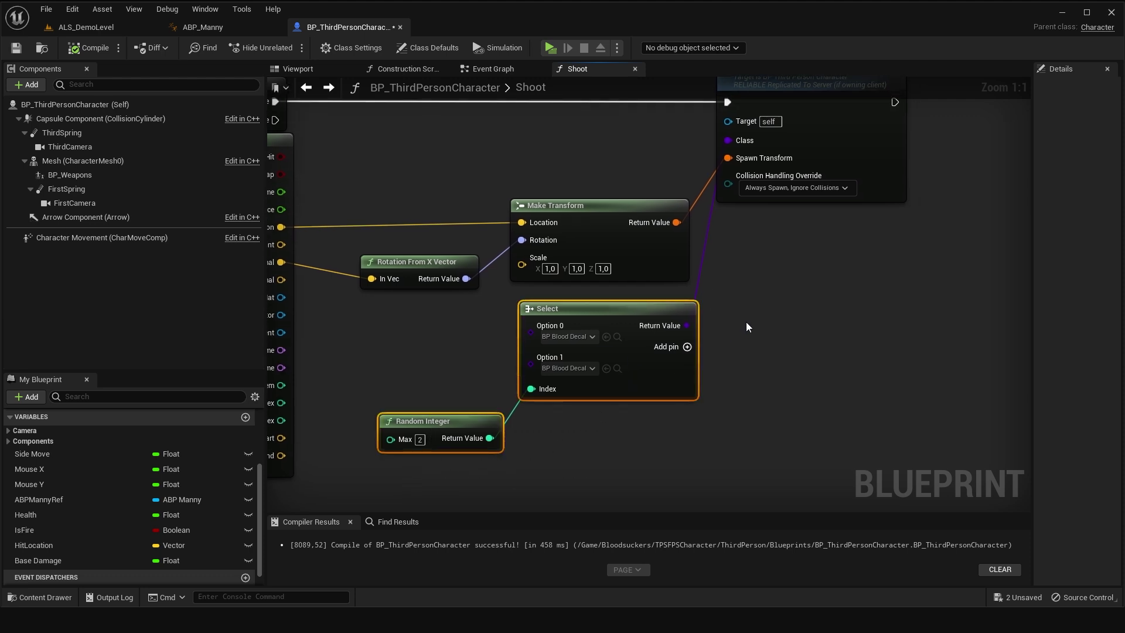
right_drag(747, 321, 778, 351)
click(17, 48)
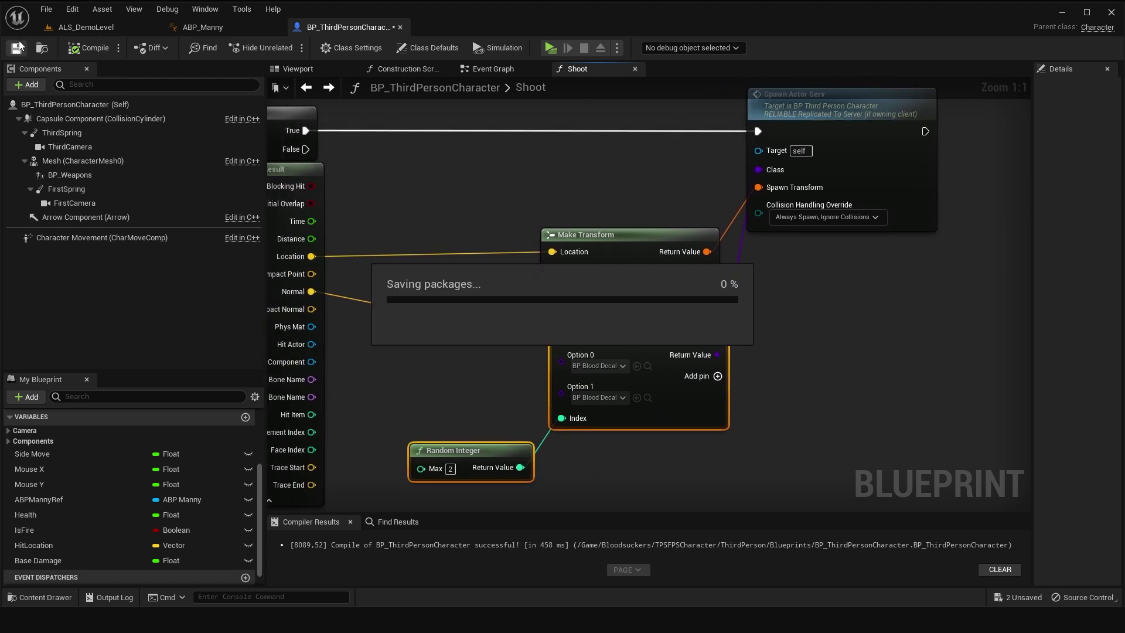
scroll(418, 391, down, 4)
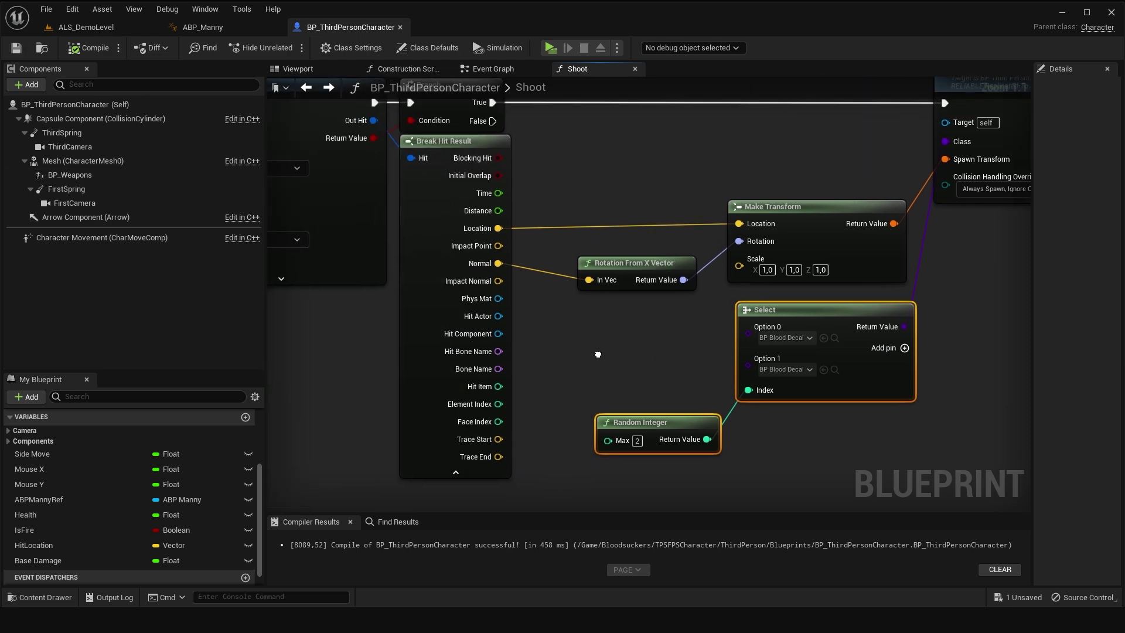
Switch to the character's Event Graph and look inside the Input Mapping collapsed graph.
right_drag(558, 267, 547, 262)
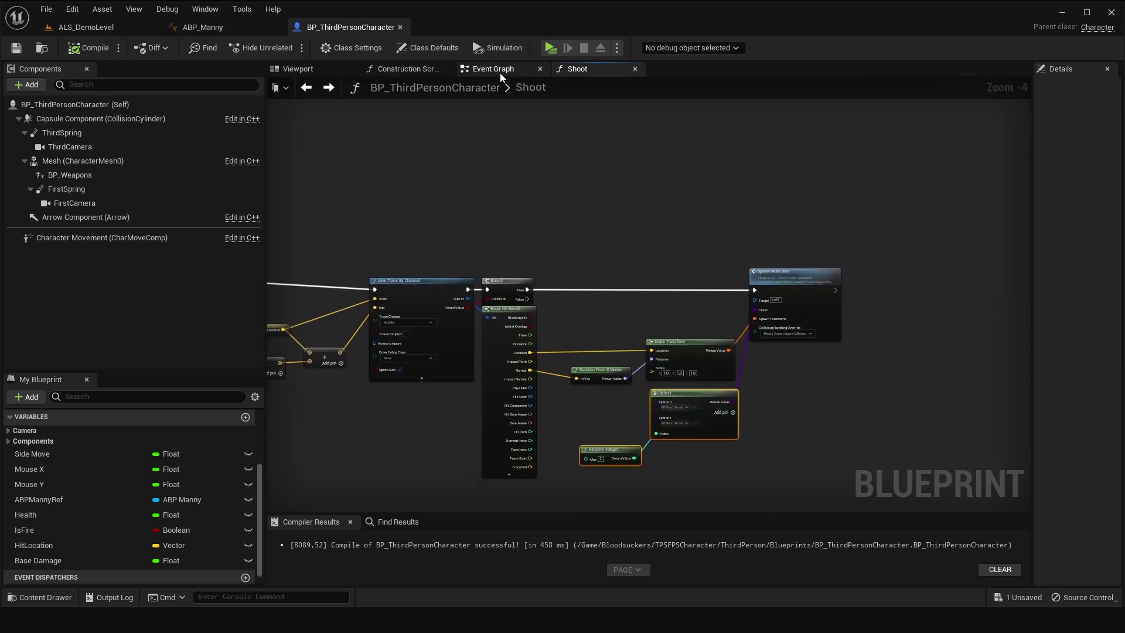
click(502, 70)
scroll(565, 240, down, 5)
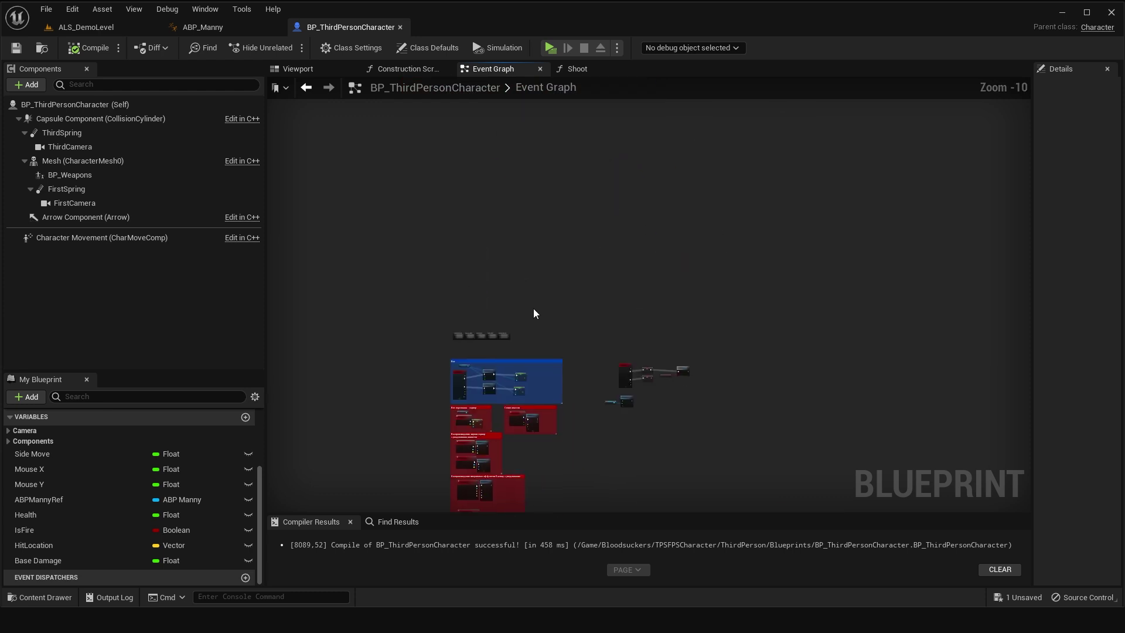
right_drag(646, 219, 719, 156)
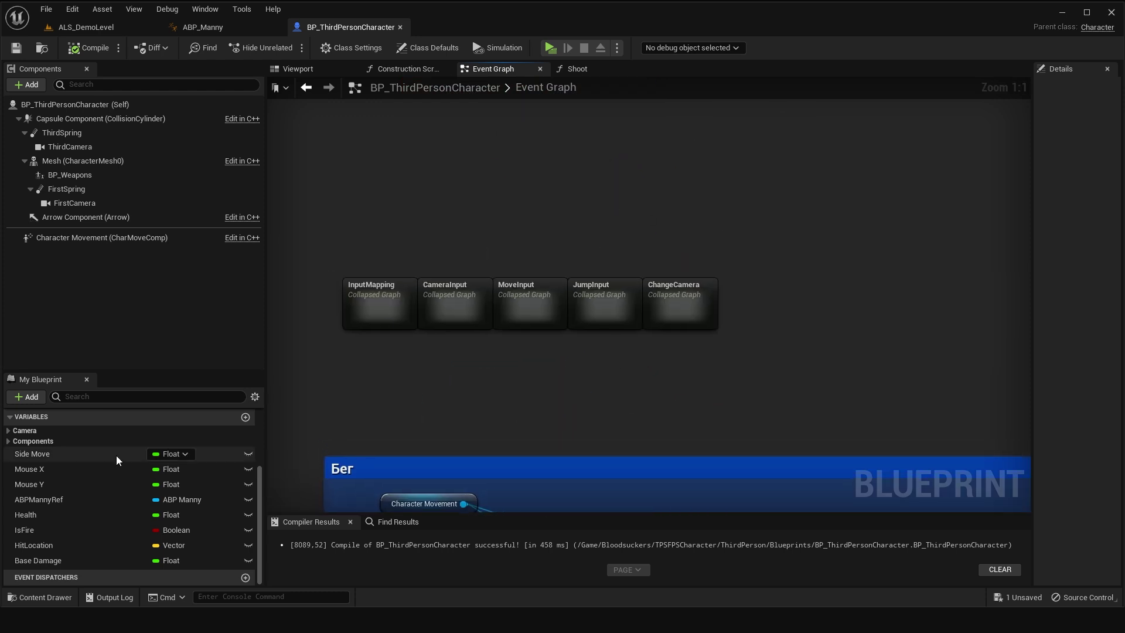
scroll(37, 450, up, 4)
click(8, 433)
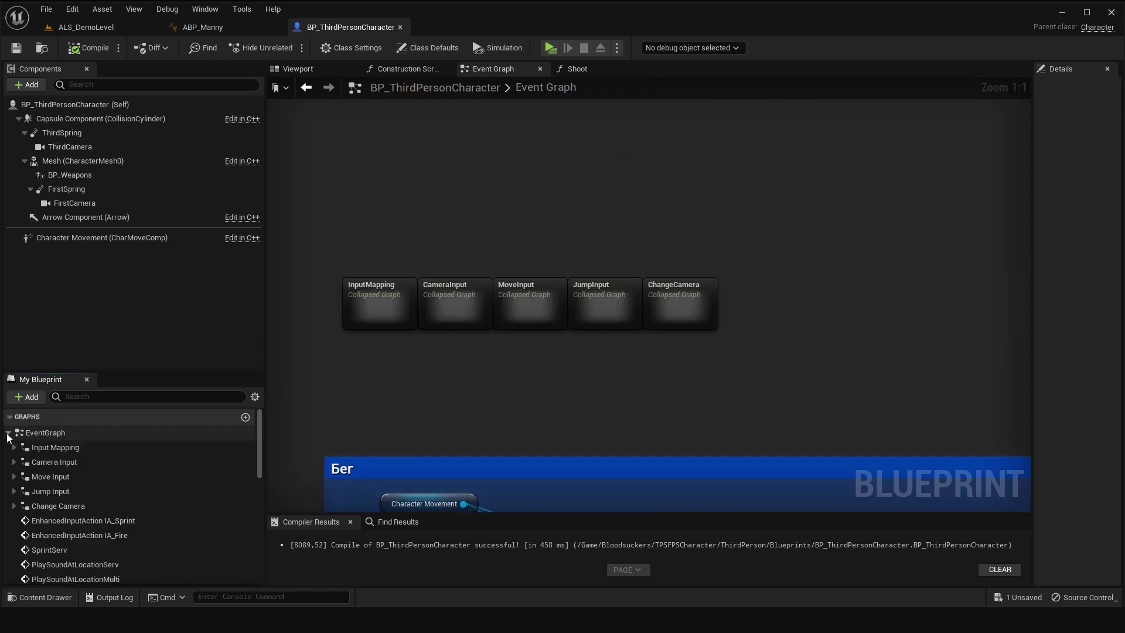
double_click(86, 454)
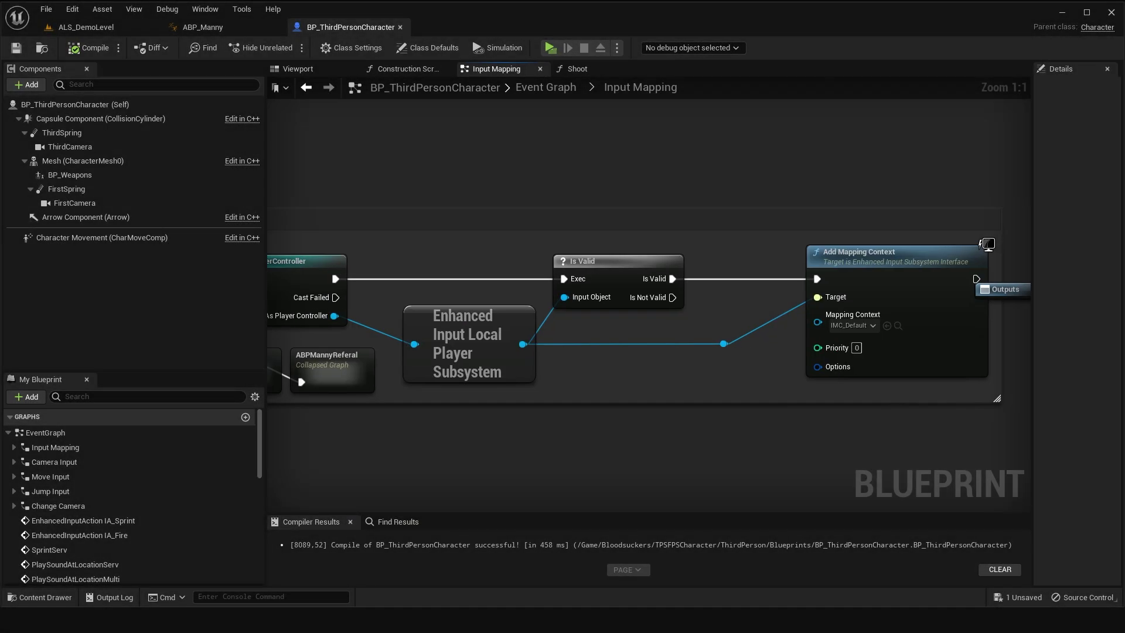
Rename the InputMapping collapsed node to BeginPlay and open it.
click(545, 87)
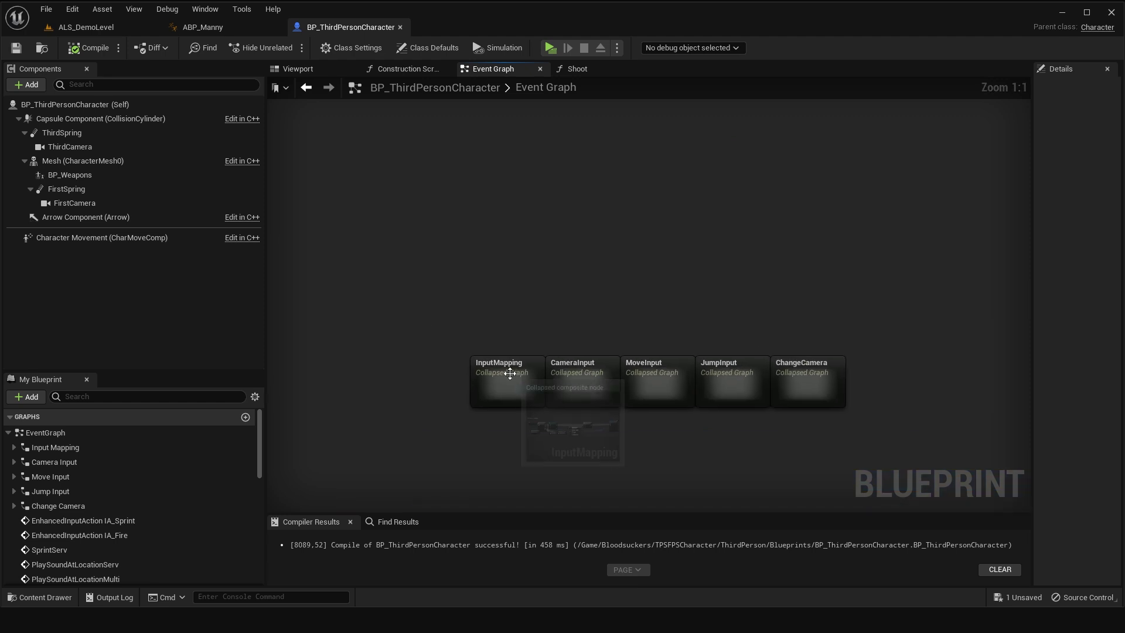
click(499, 359)
click(499, 360)
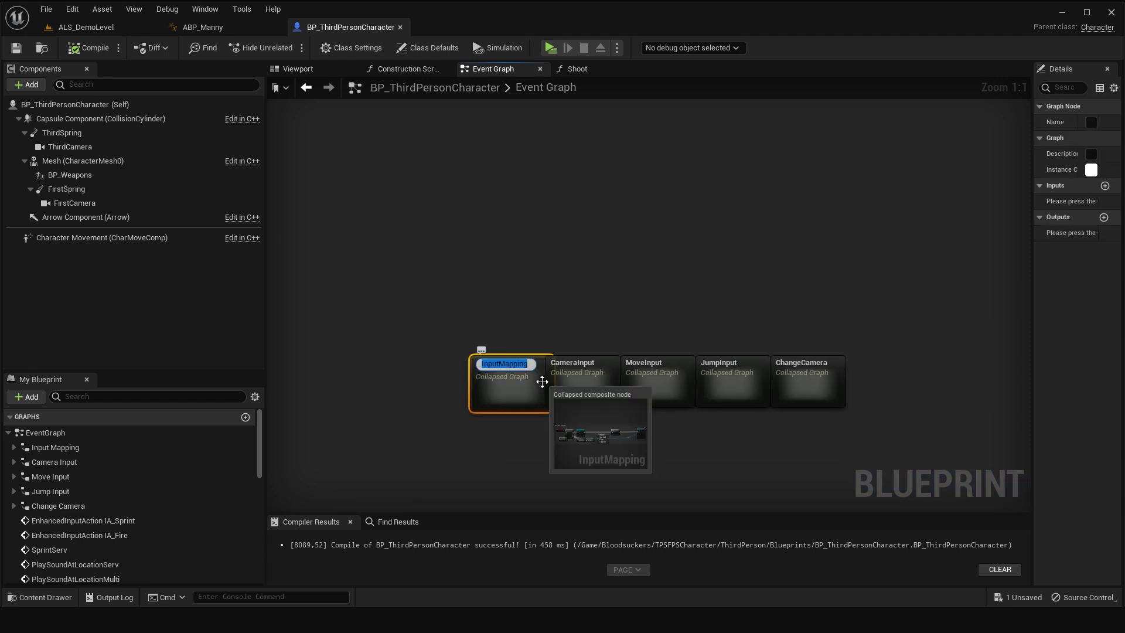
text(BeginPlay)
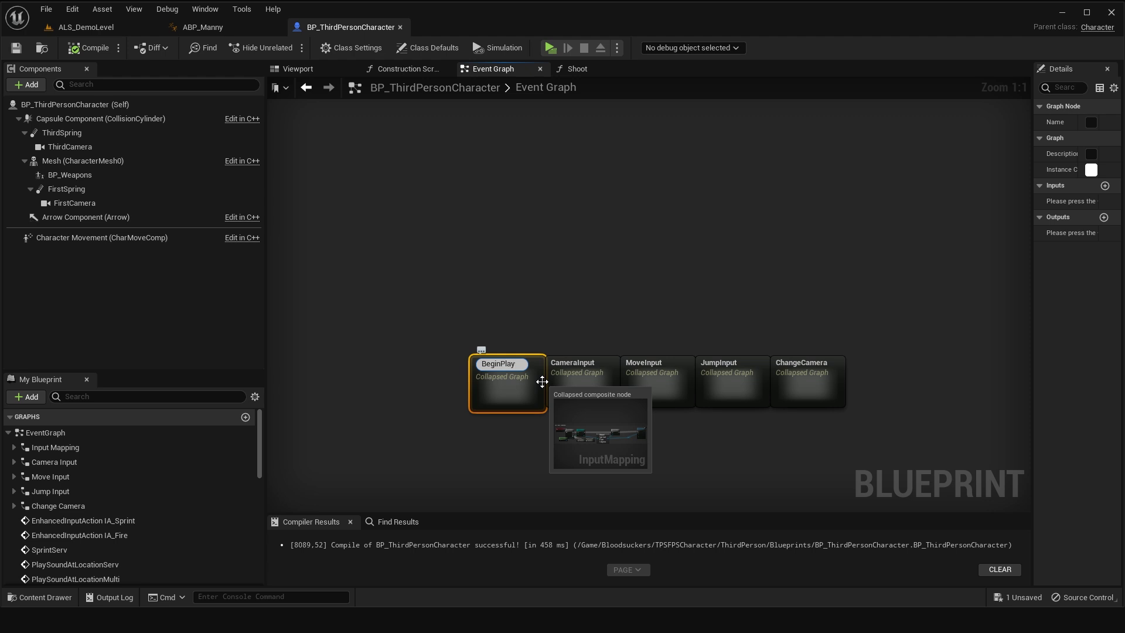
key(Return)
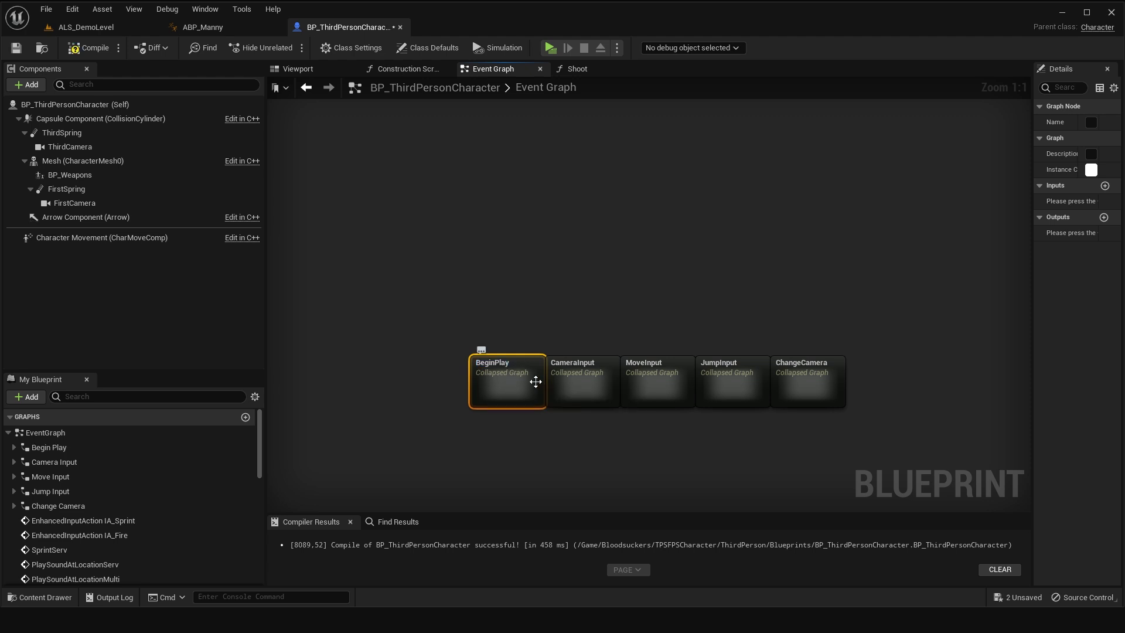
double_click(501, 369)
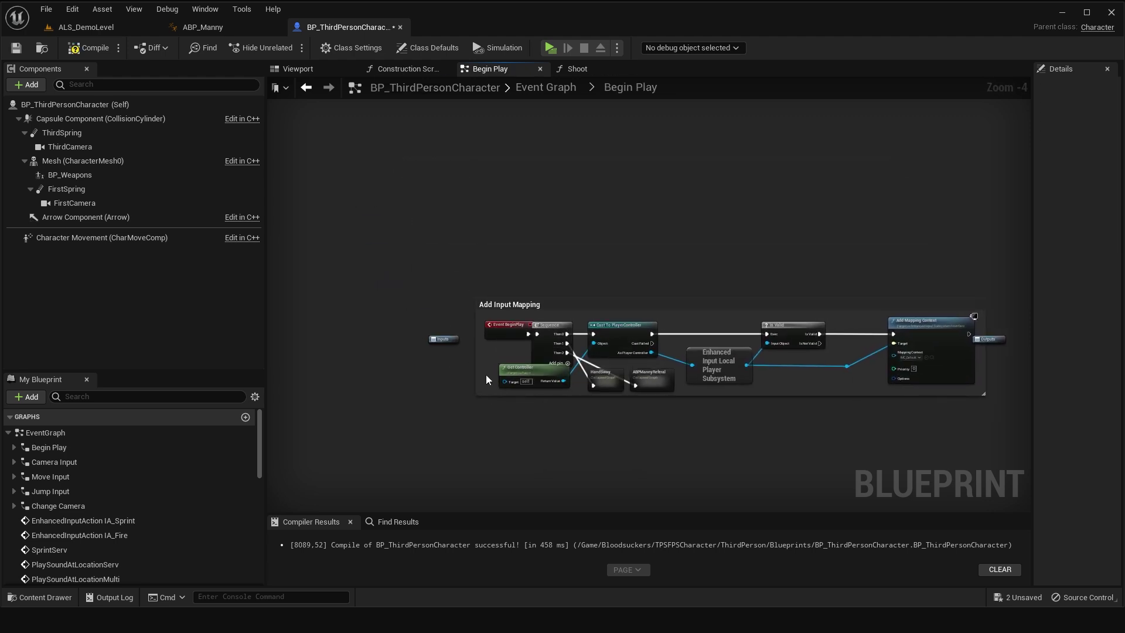
Make room beside the Sequence node and add a Then 3 output.
scroll(501, 360, up, 4)
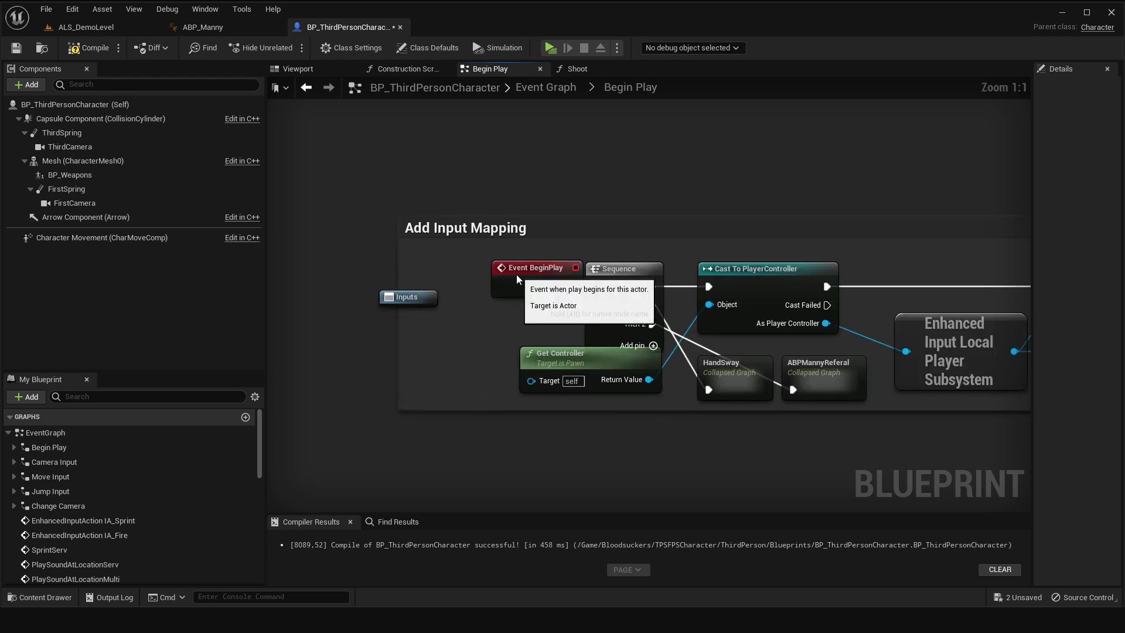
click(509, 280)
drag(622, 279, 594, 279)
drag(560, 355, 541, 364)
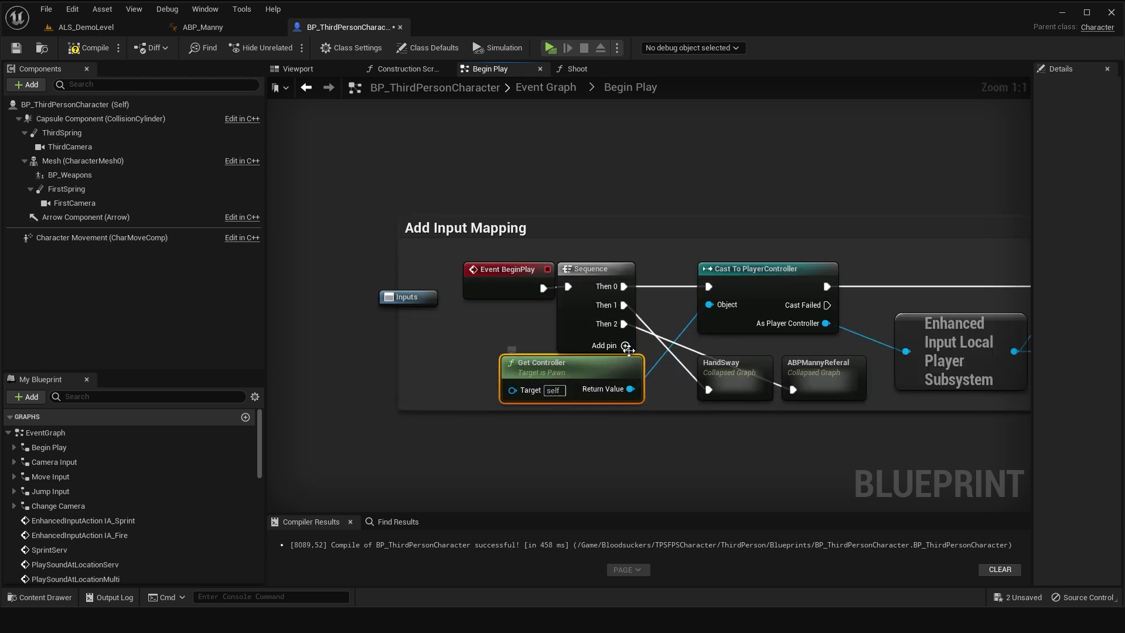
click(625, 347)
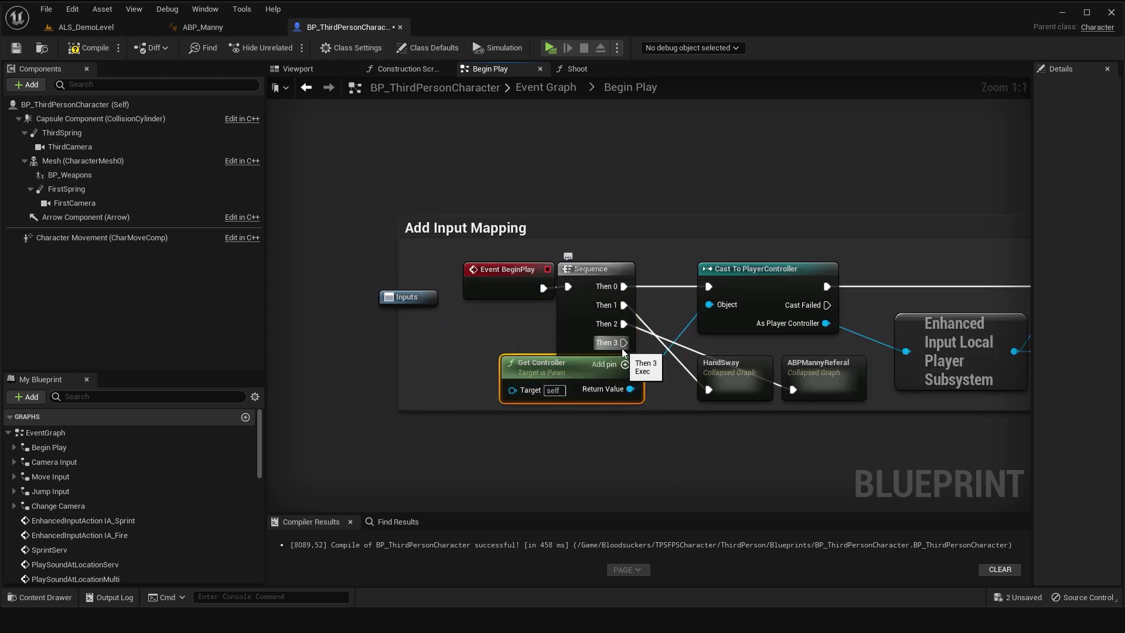
From Then 3, add Cast To BP_Weapons fed by BP Weapons' Get Child Actor.
drag(624, 343, 654, 180)
text(cast to)
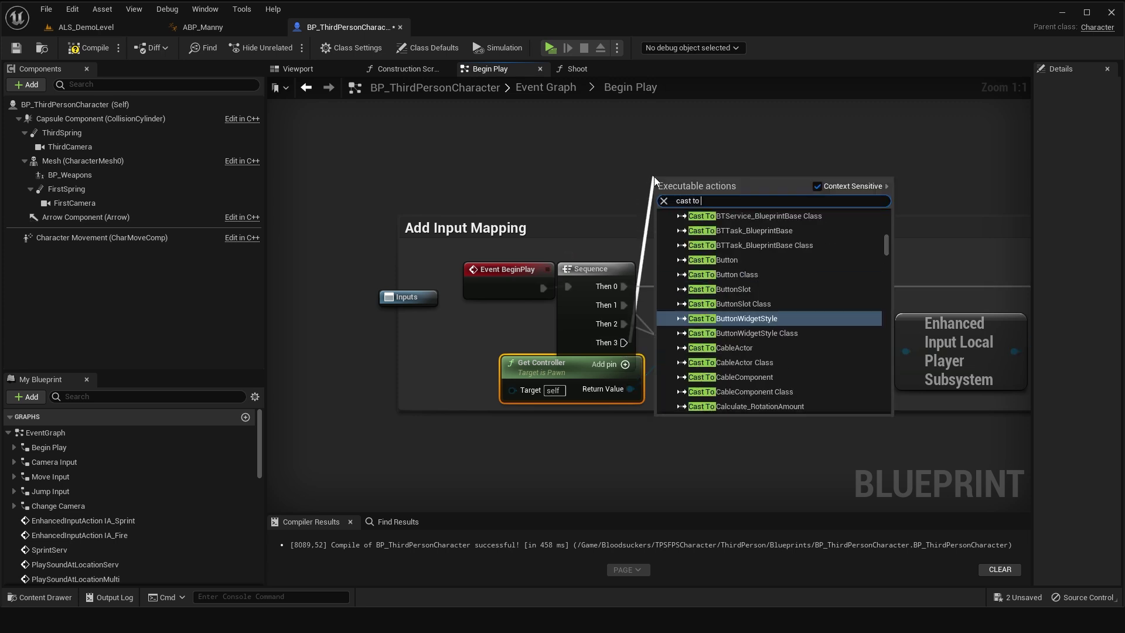
text( bp weapon)
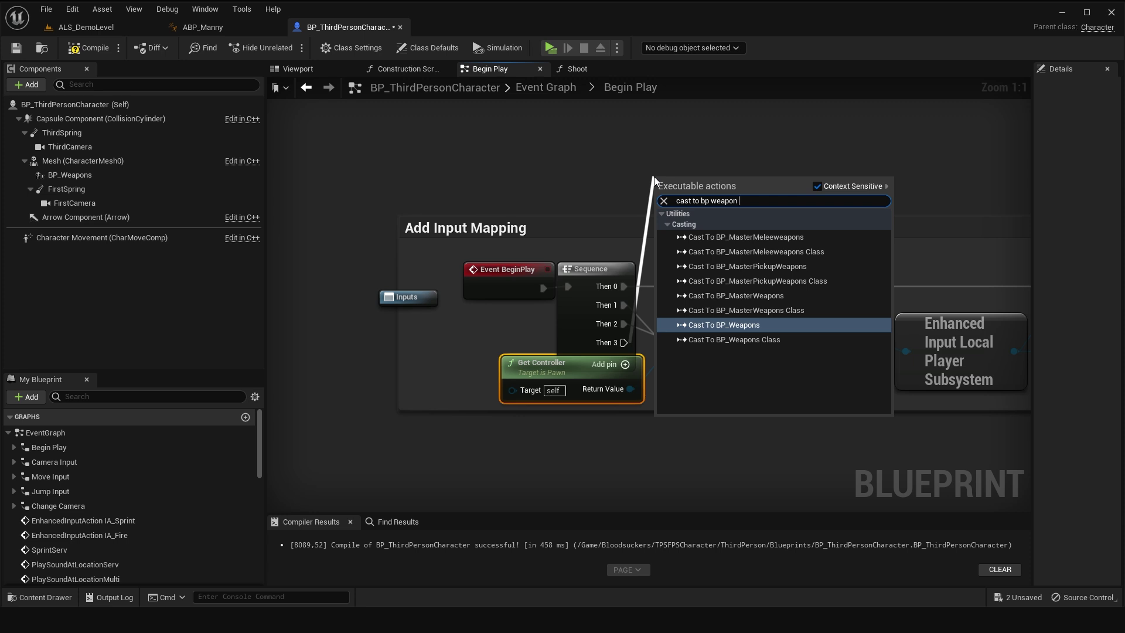
click(733, 326)
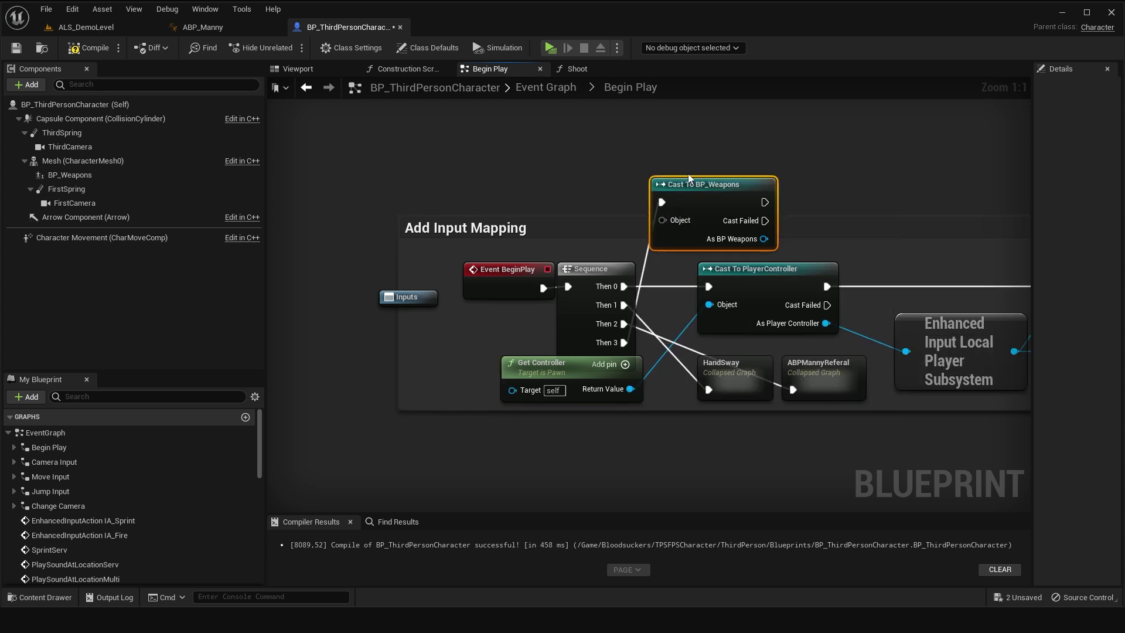
drag(70, 175, 579, 218)
text(get child actor)
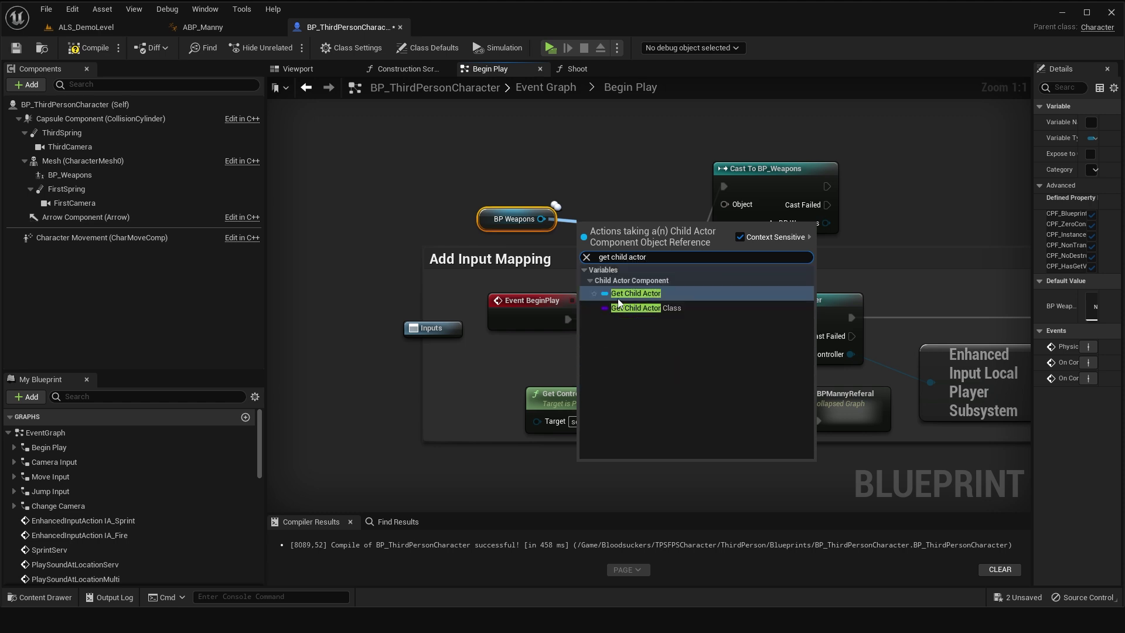
key(Return)
drag(678, 228, 730, 208)
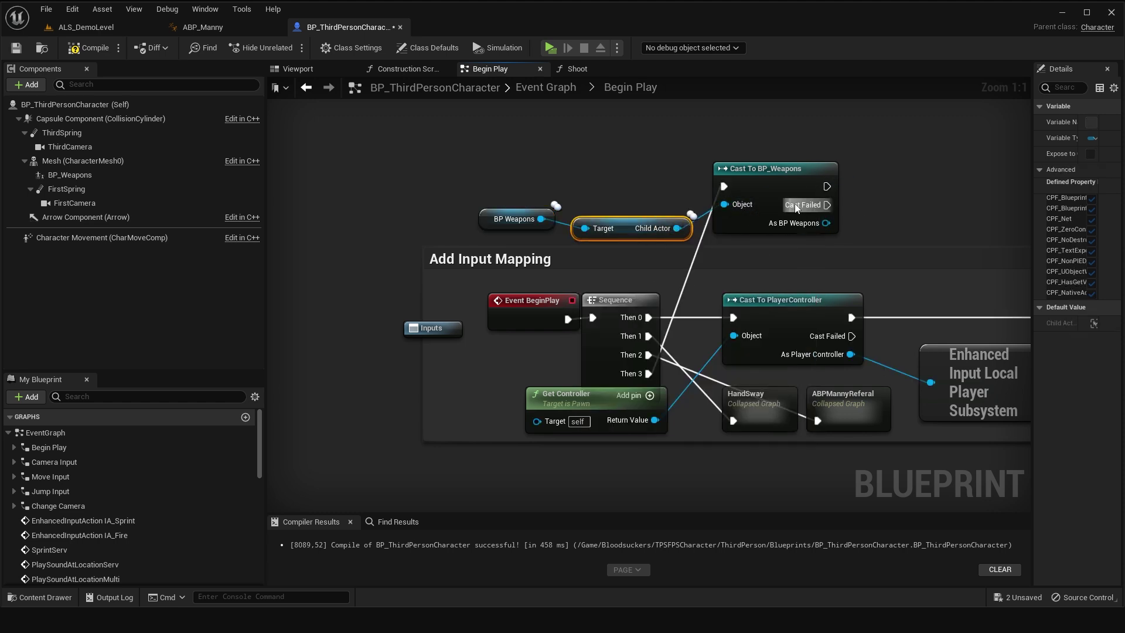
Promote the cast's As BP Weapons output to a variable named WeaponsRef.
right_drag(511, 167, 441, 178)
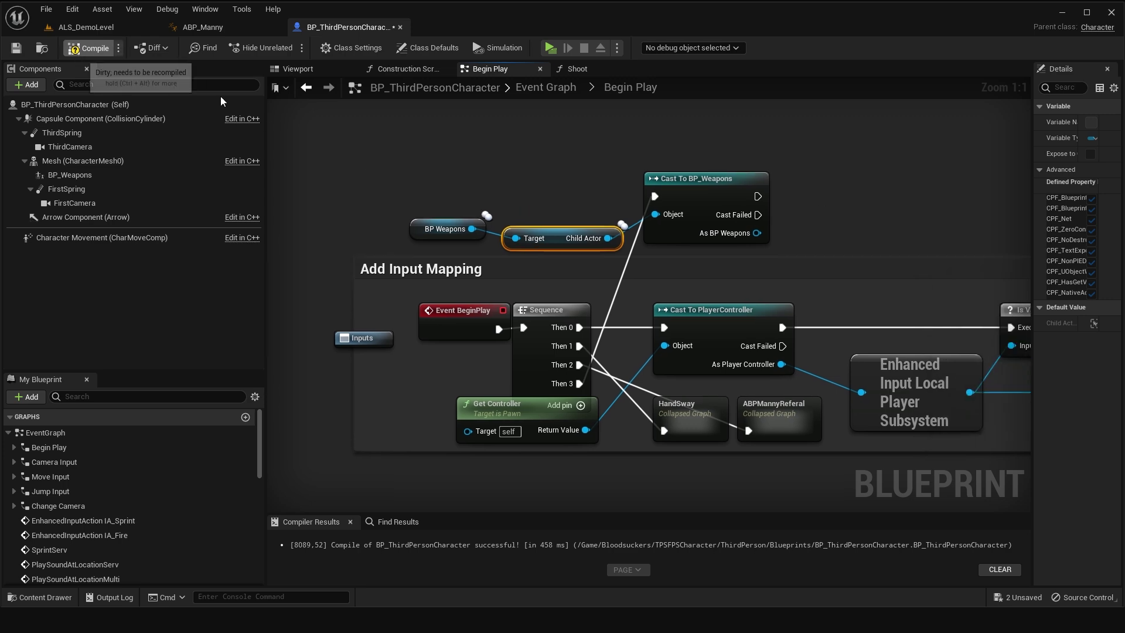
right_drag(891, 226, 708, 252)
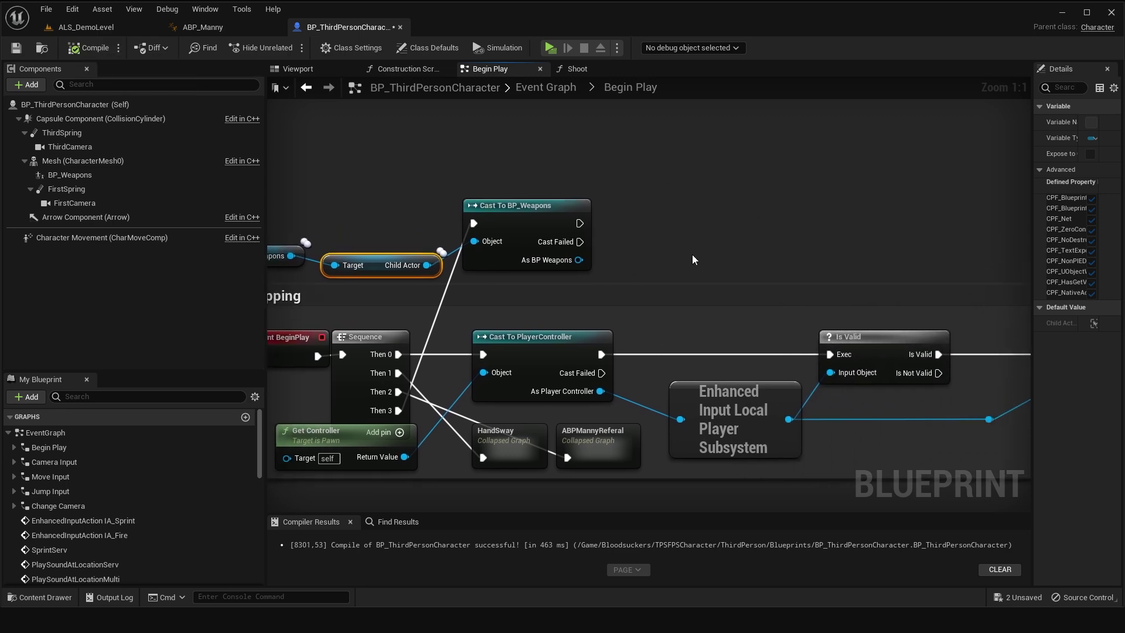
right_click(577, 258)
click(683, 283)
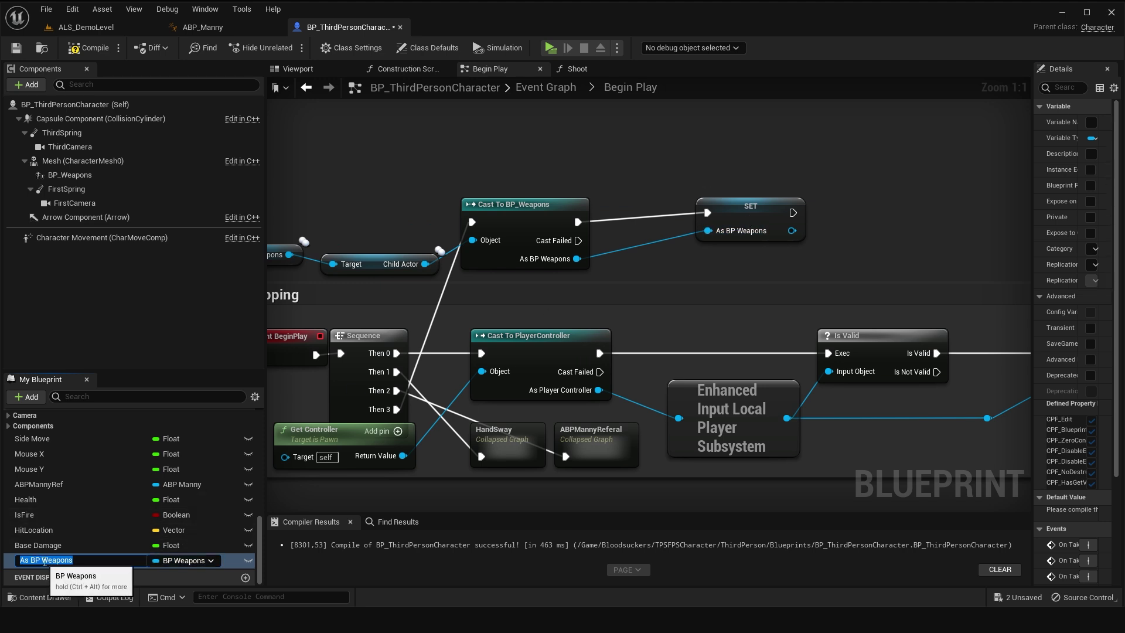
drag(42, 562, 3, 558)
key(BackSpace)
text(Ref)
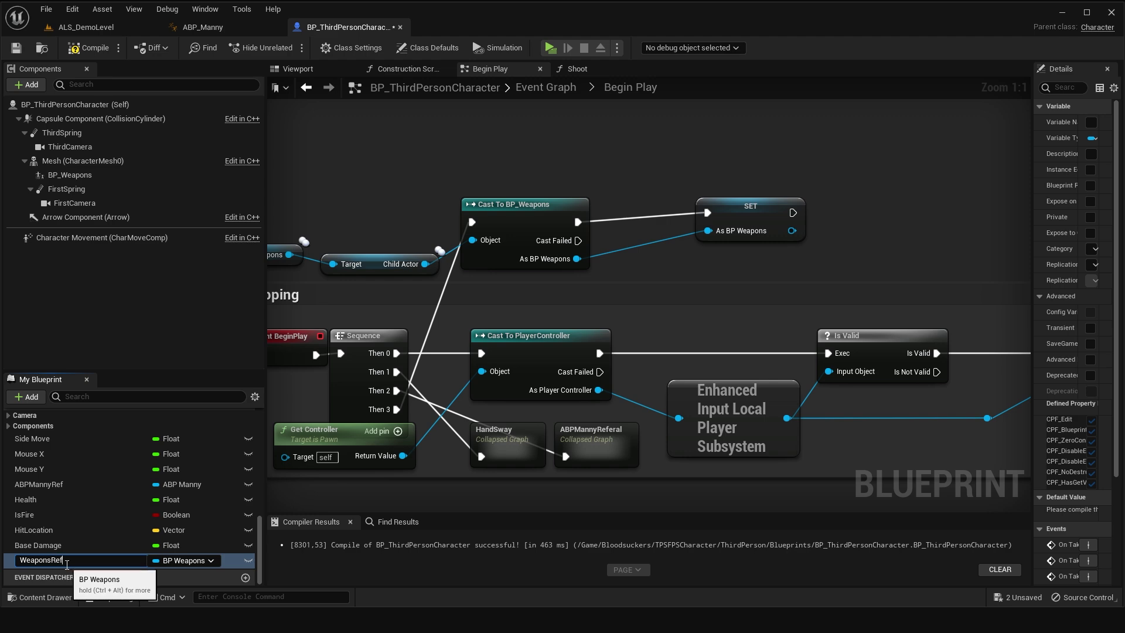
key(Return)
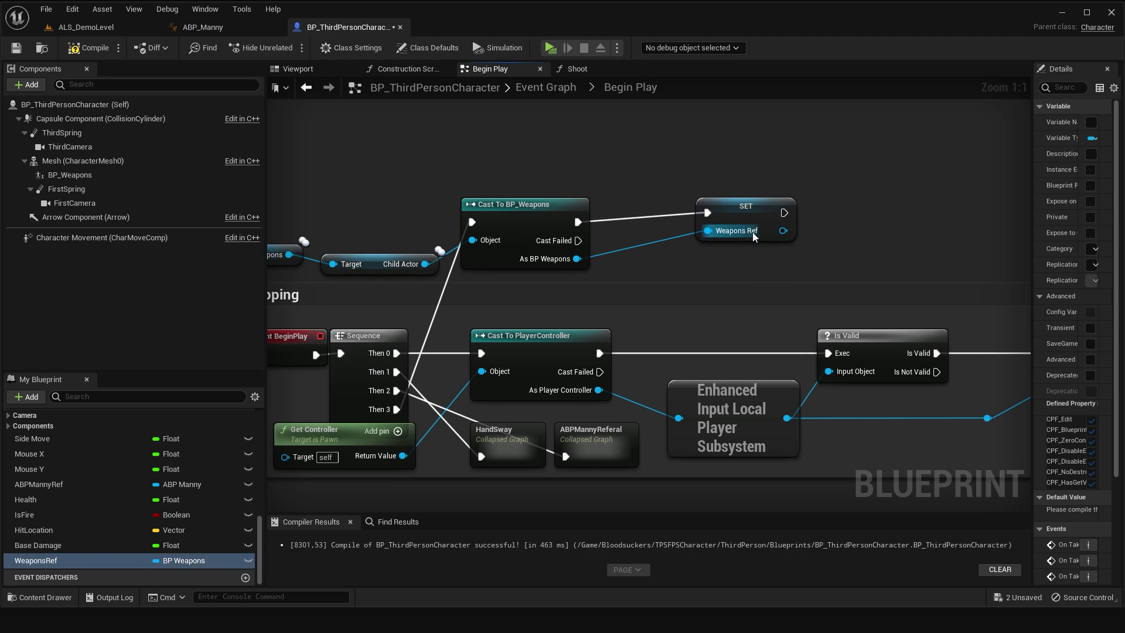
drag(736, 206, 647, 225)
scroll(592, 177, down, 2)
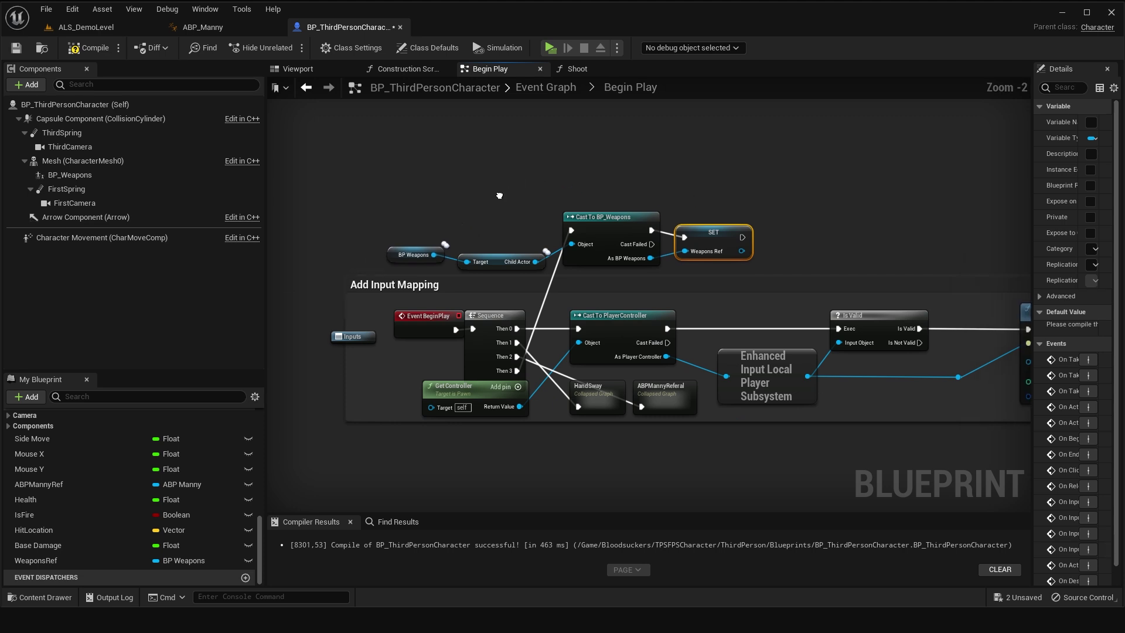
drag(378, 197, 756, 270)
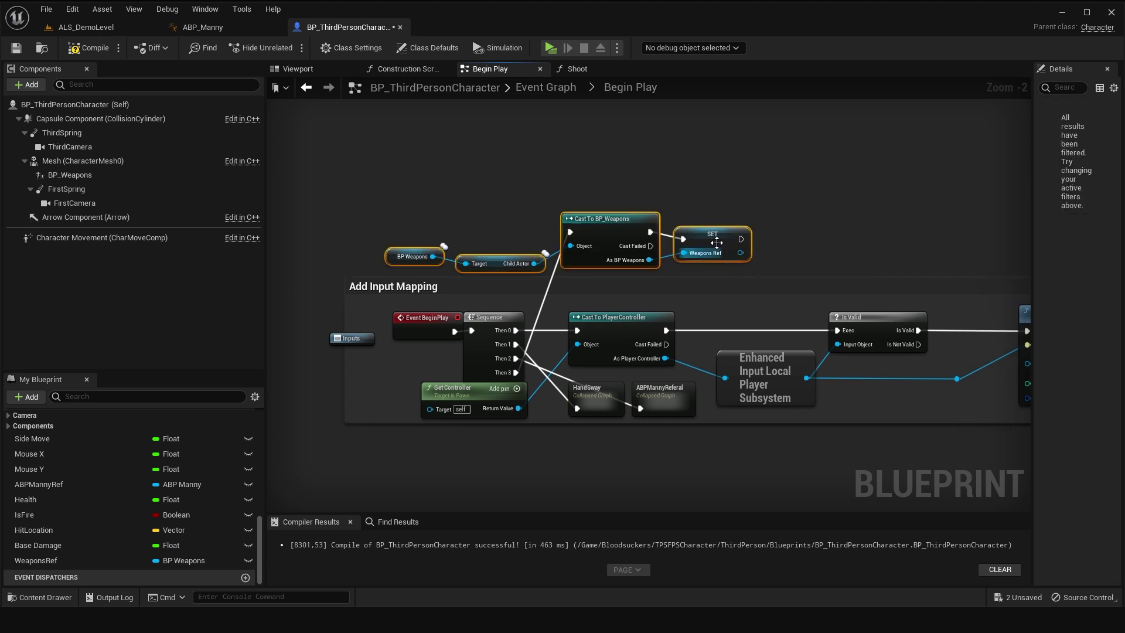
Collapse the selected weapon nodes into WeaponsReferal and place it beside ABPMannyReferal.
right_click(709, 236)
click(744, 369)
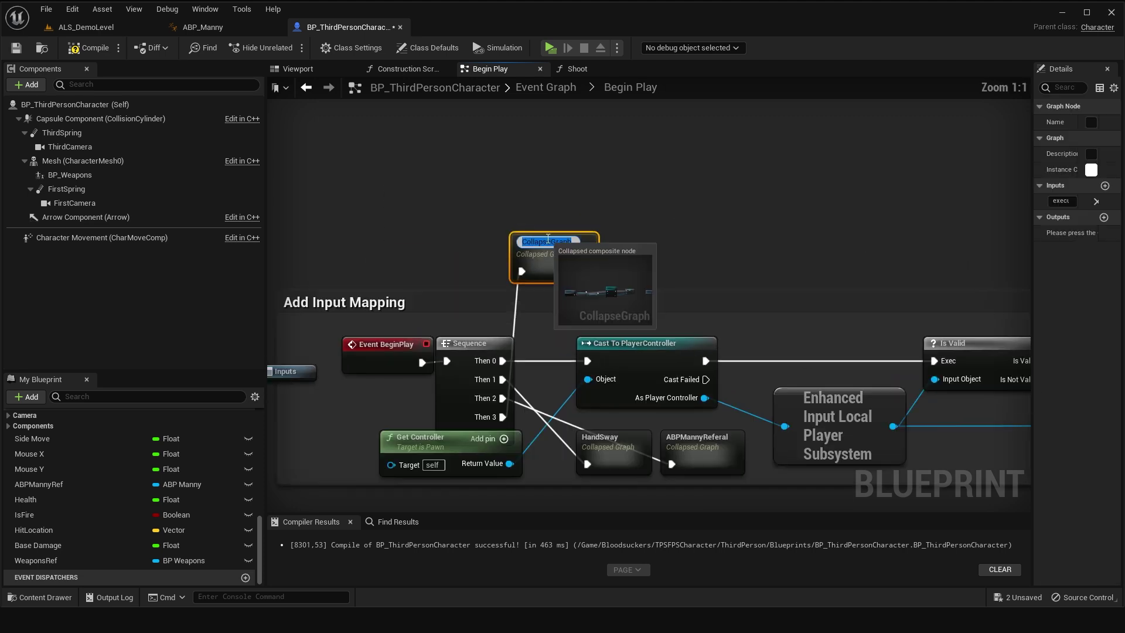
text(Wea)
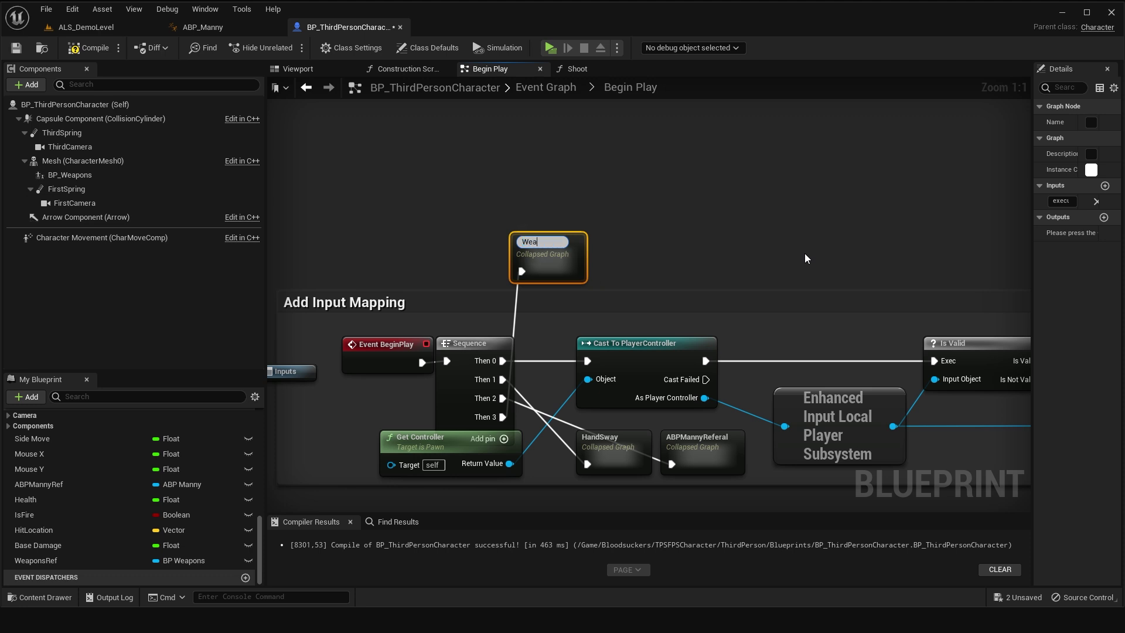
text(ponsReferal)
key(Return)
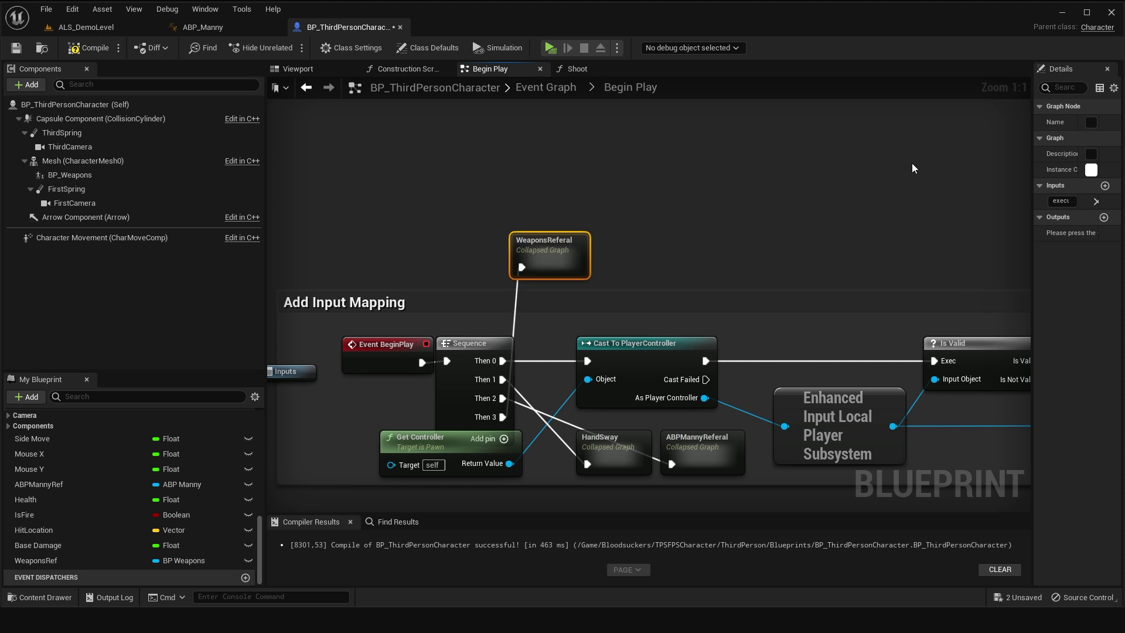
right_drag(743, 295, 681, 178)
drag(756, 300, 754, 285)
click(834, 252)
mouse_move(833, 252)
mouse_down()
mouse_move(887, 225)
mouse_move(944, 225)
mouse_up()
mouse_move(494, 133)
mouse_down()
mouse_move(727, 339)
mouse_move(731, 325)
mouse_up()
Compile and save the Blueprint, then return to the main Event Graph.
click(88, 48)
click(17, 50)
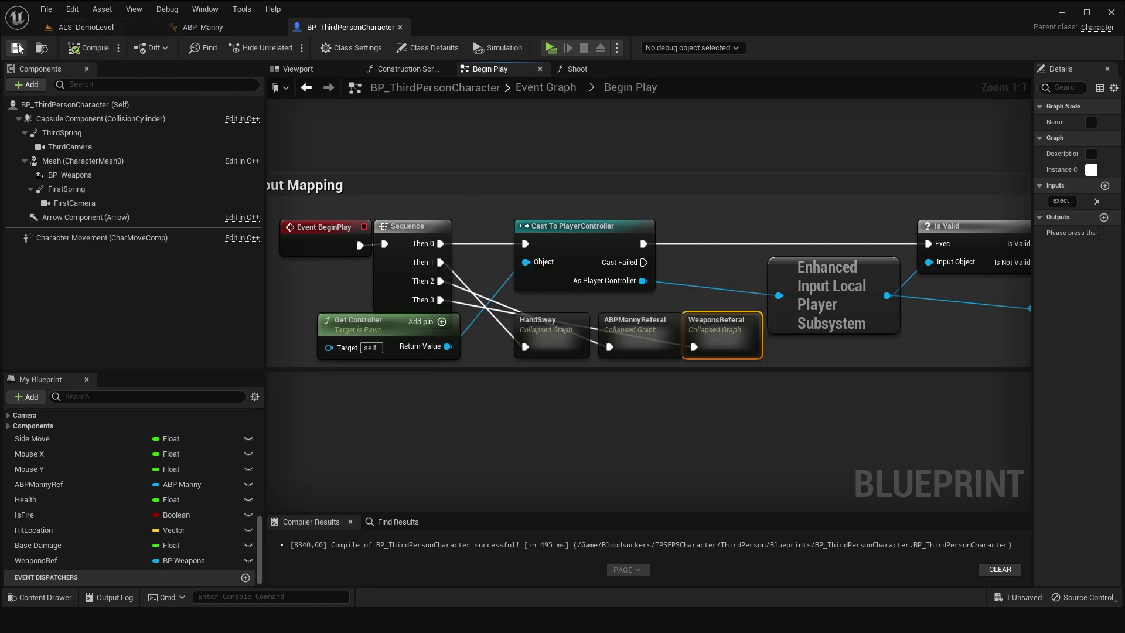
right_drag(657, 184, 654, 174)
click(546, 87)
scroll(612, 334, up, 3)
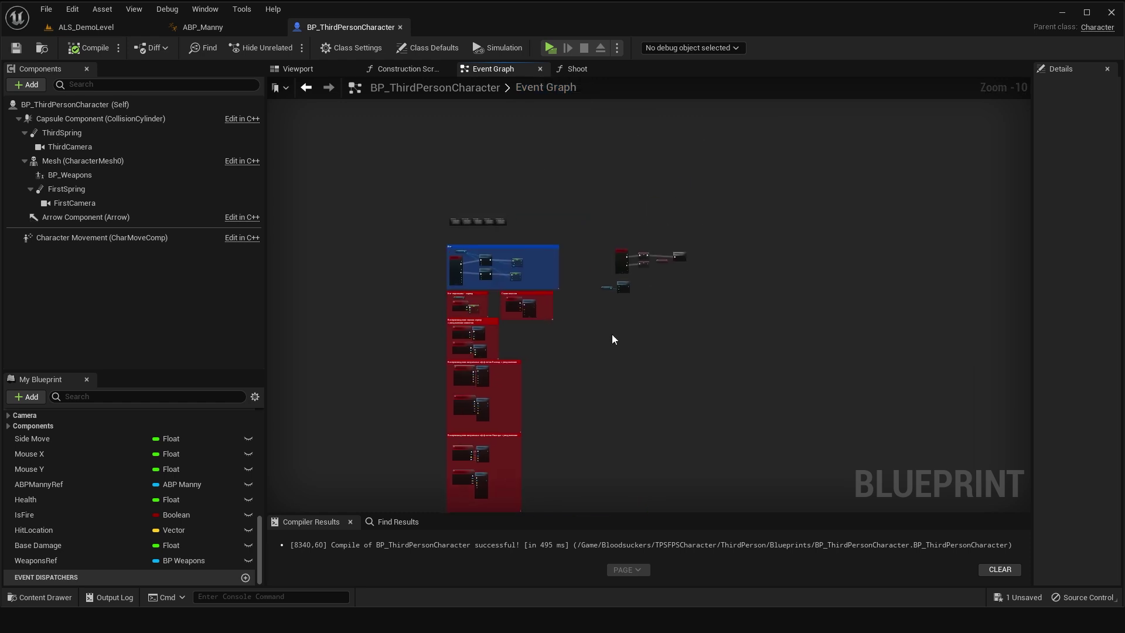
Add a custom event named ControlRecoil below Weapon Recoil.
scroll(650, 350, up, 3)
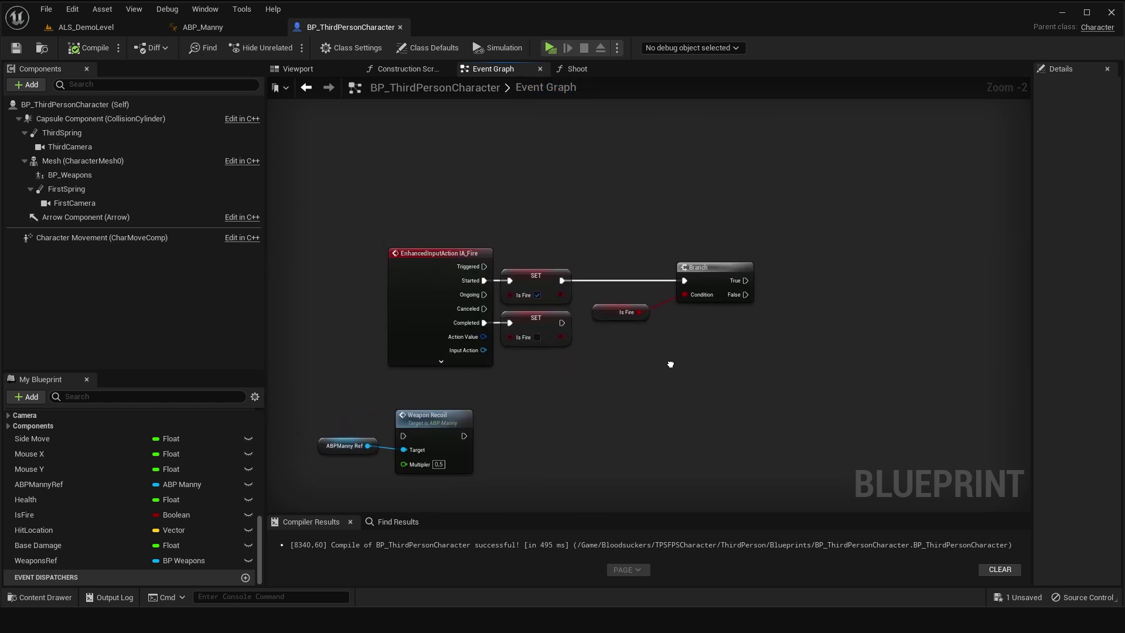
right_drag(650, 354, 706, 130)
right_click(498, 331)
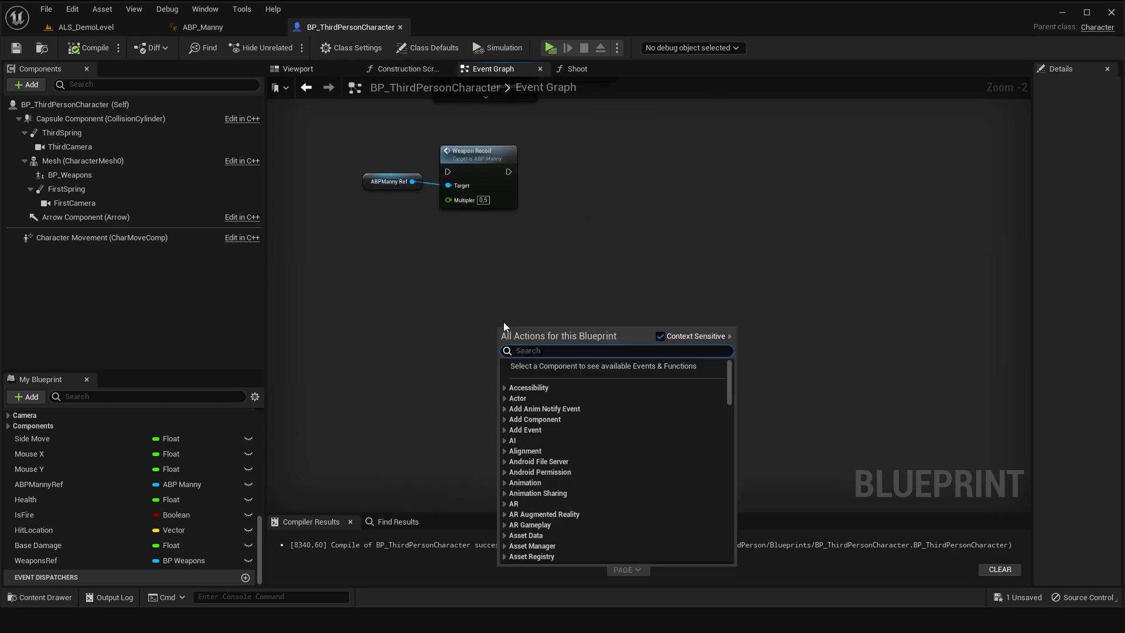
text(cus)
key(Return)
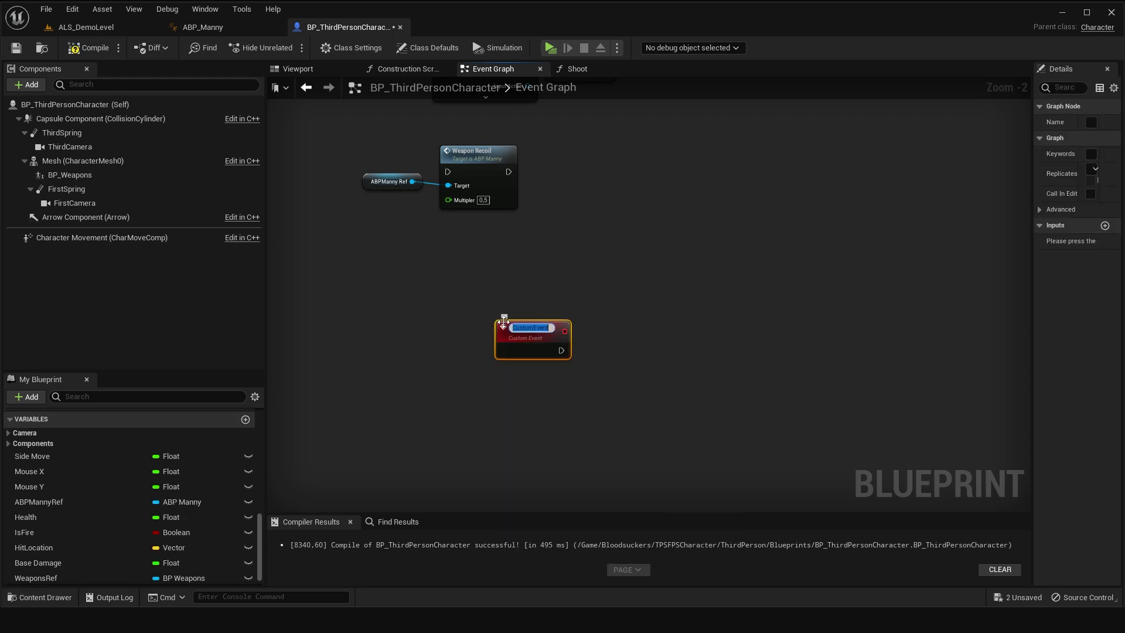
text(Control)
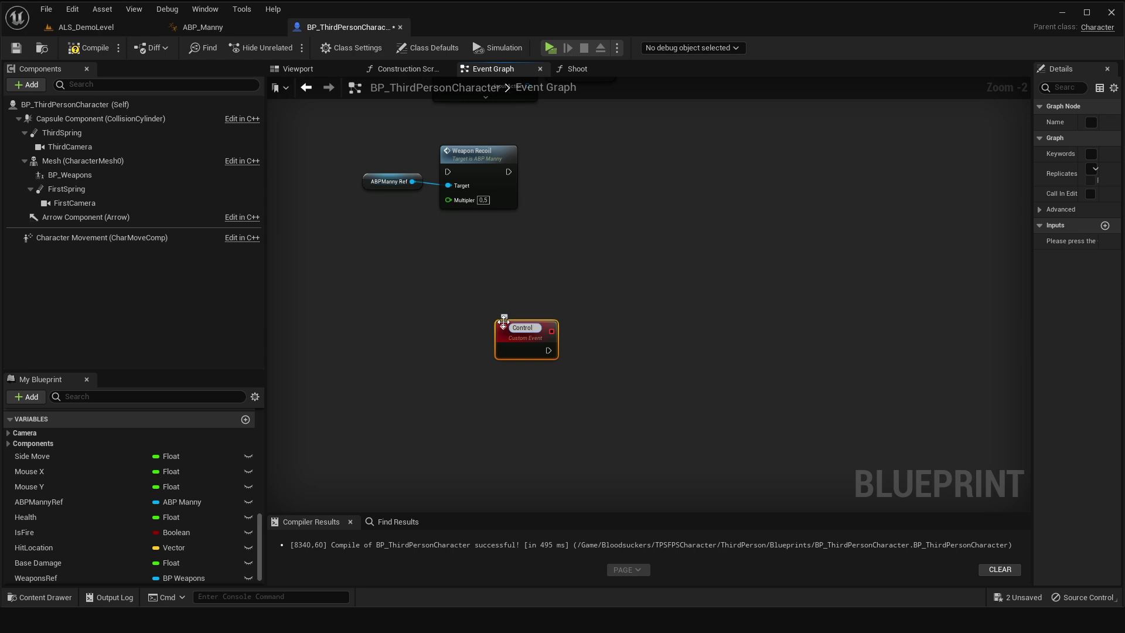
text(Recoil)
key(Return)
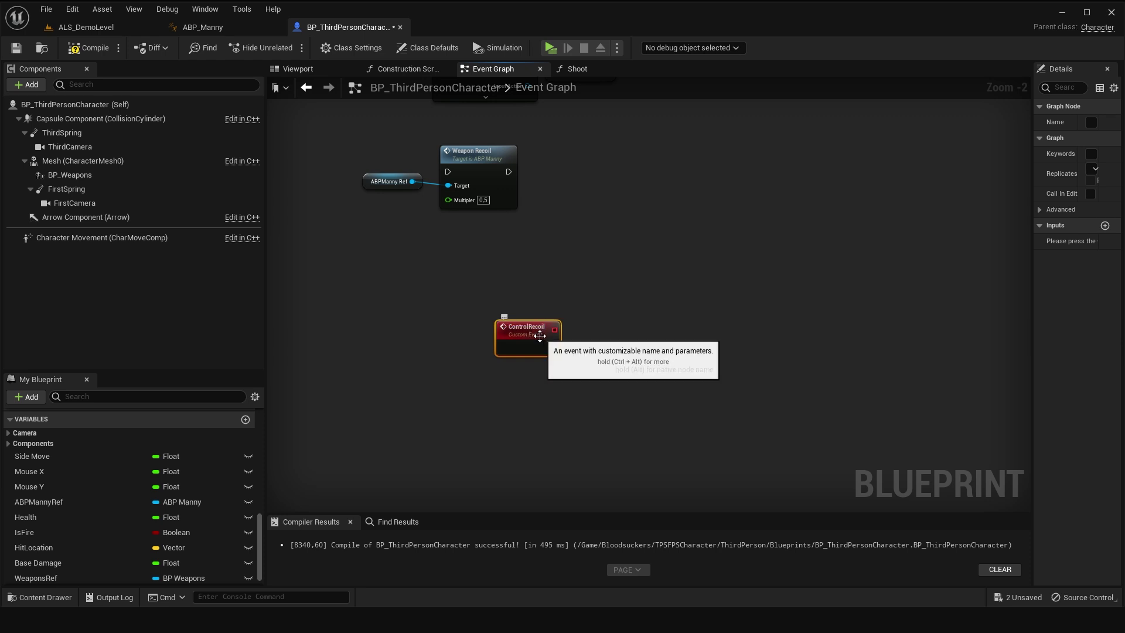
drag(533, 333, 484, 326)
right_drag(568, 327, 563, 360)
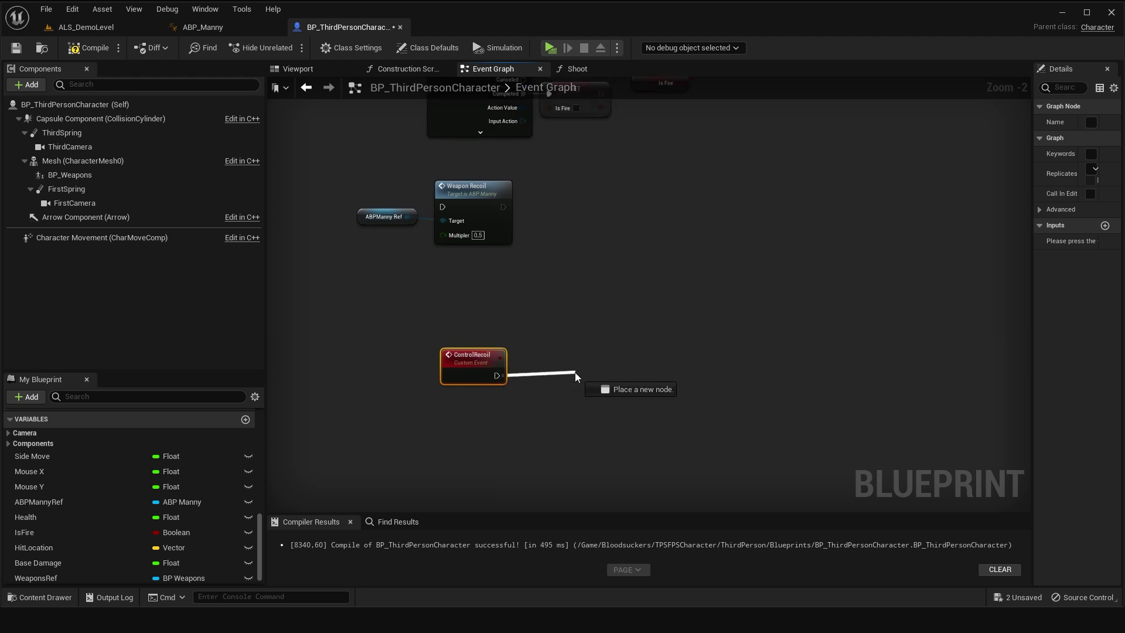
Add a RecoilTimeLine timeline that ControlRecoil triggers through Play from Start.
drag(497, 376, 576, 372)
scroll(722, 331, down, 5)
scroll(709, 358, down, 5)
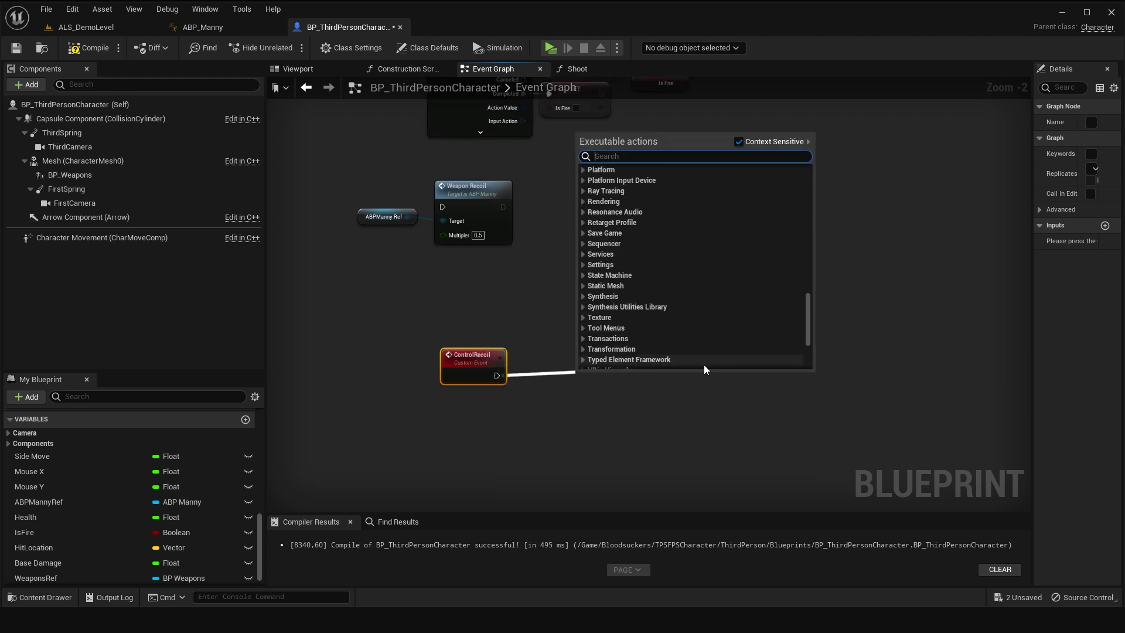
scroll(708, 364, down, 2)
click(630, 348)
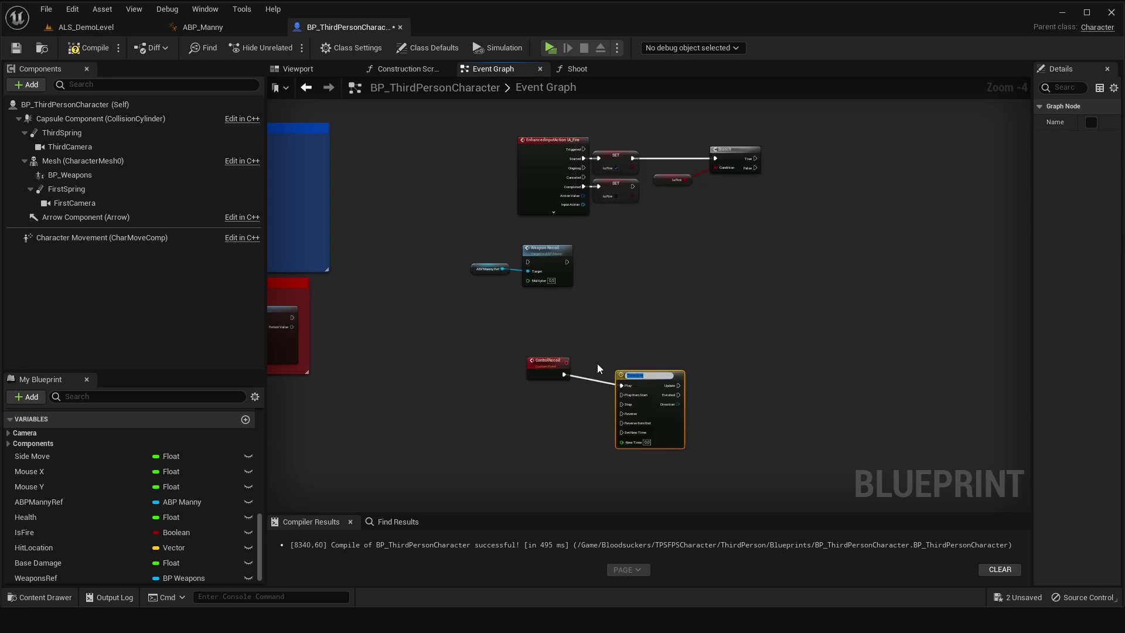
scroll(596, 362, up, 4)
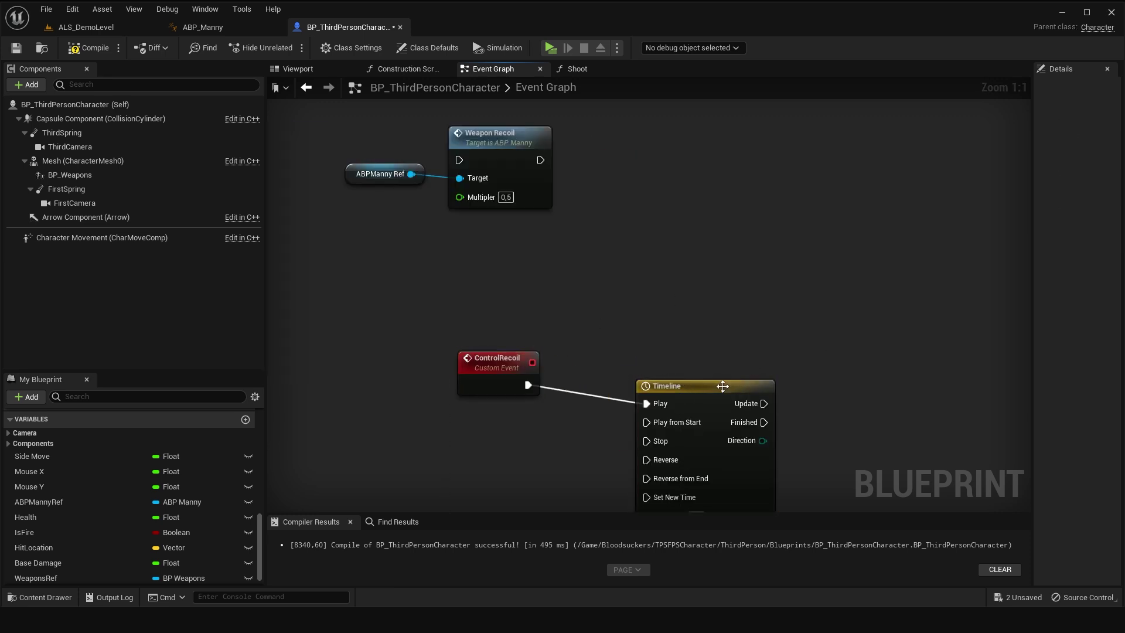
drag(728, 387, 651, 368)
click(650, 371)
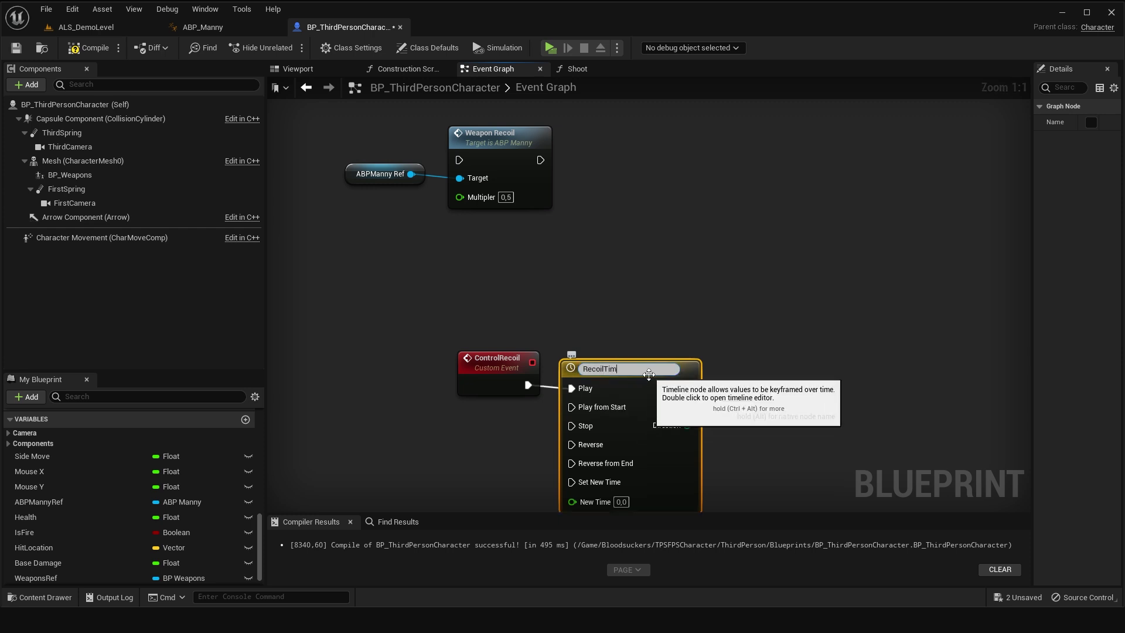
key(Return)
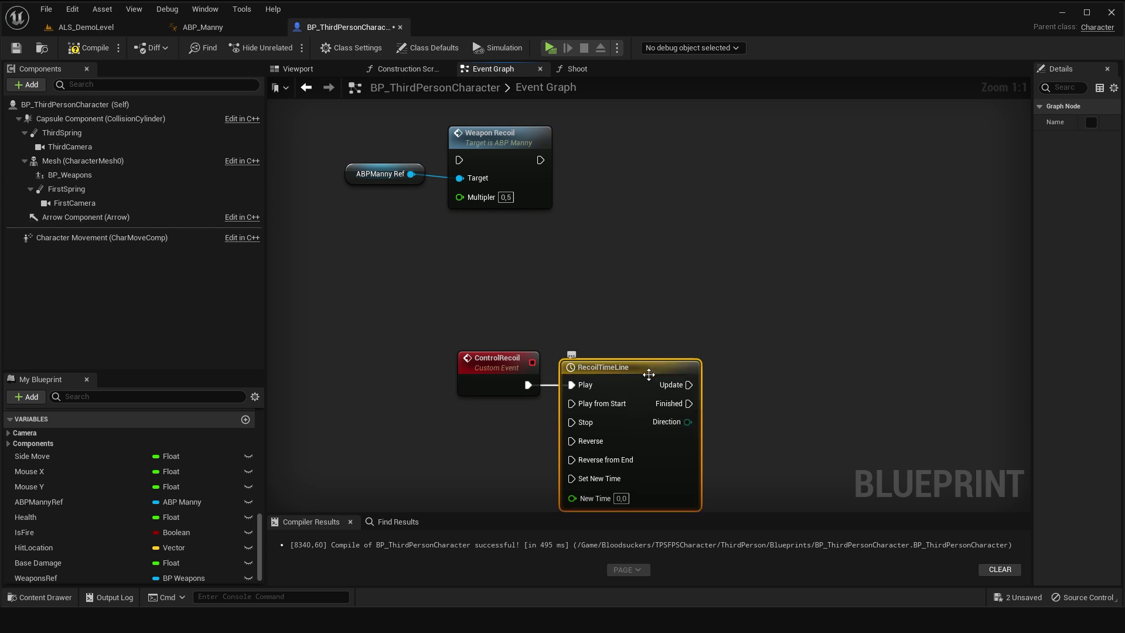
drag(528, 385, 572, 404)
double_click(643, 371)
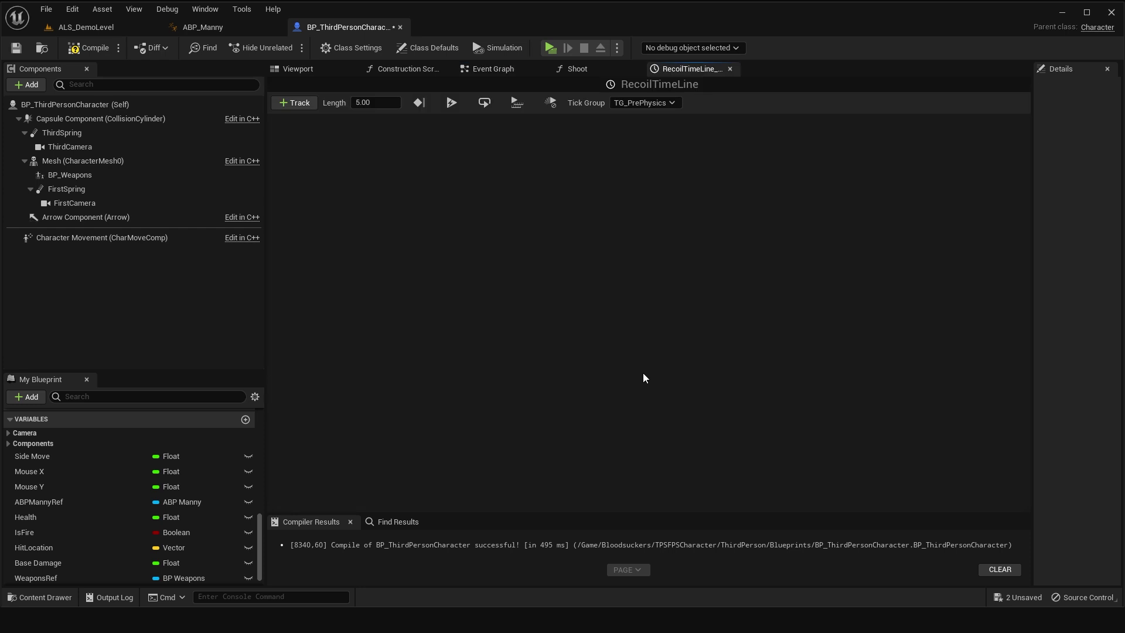
Add a float track to RecoilTimeLine and set the timeline length to 0.15.
click(294, 105)
click(300, 118)
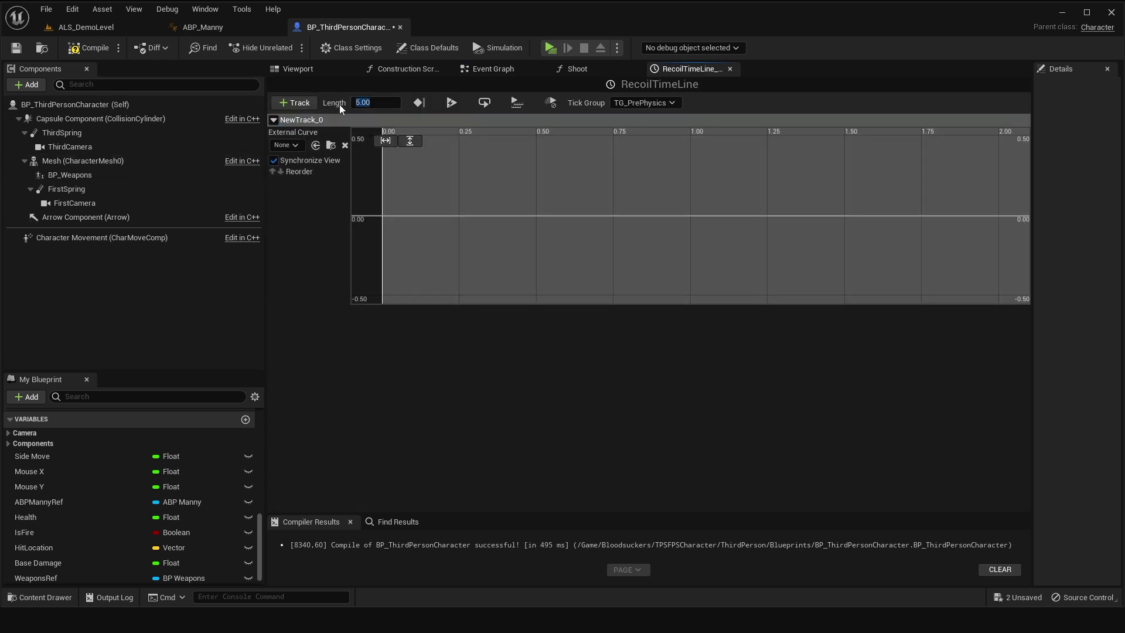
click(368, 104)
text(0.15)
key(Return)
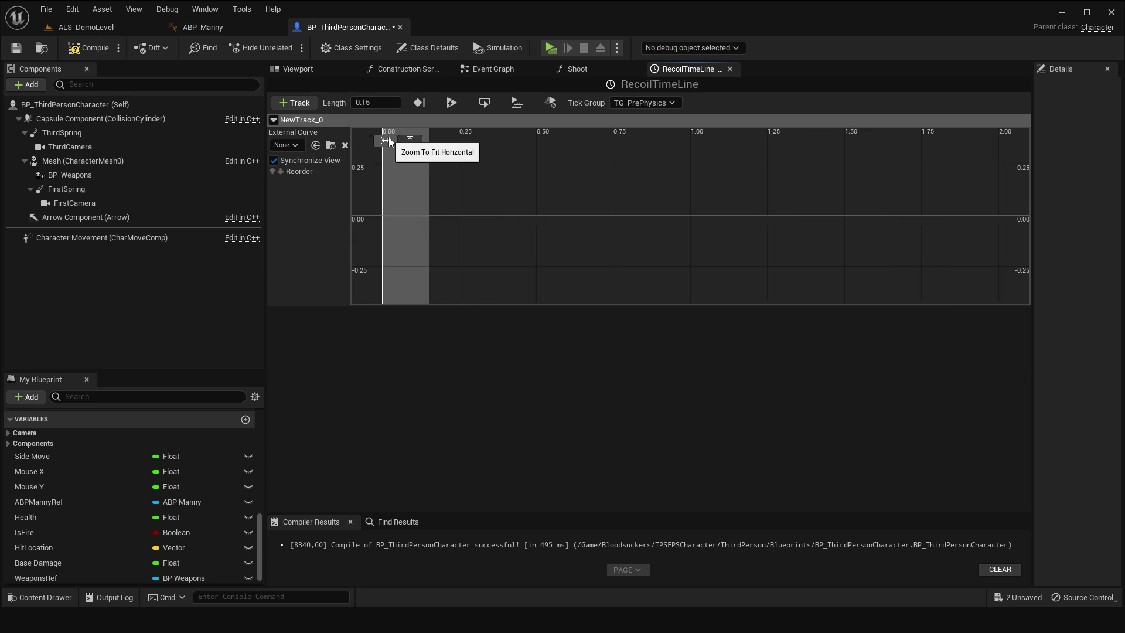
click(410, 142)
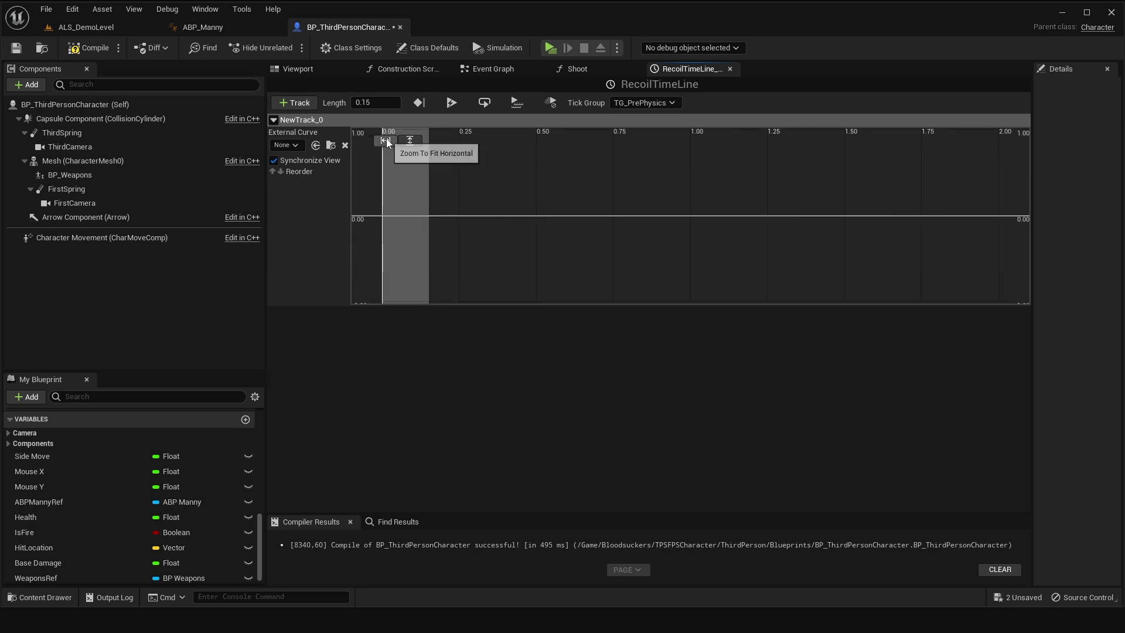
Add curve keys forming a peaked shape, with the first key at time 0.
right_click(382, 216)
click(401, 236)
right_click(406, 189)
click(419, 211)
scroll(407, 216, down, 1)
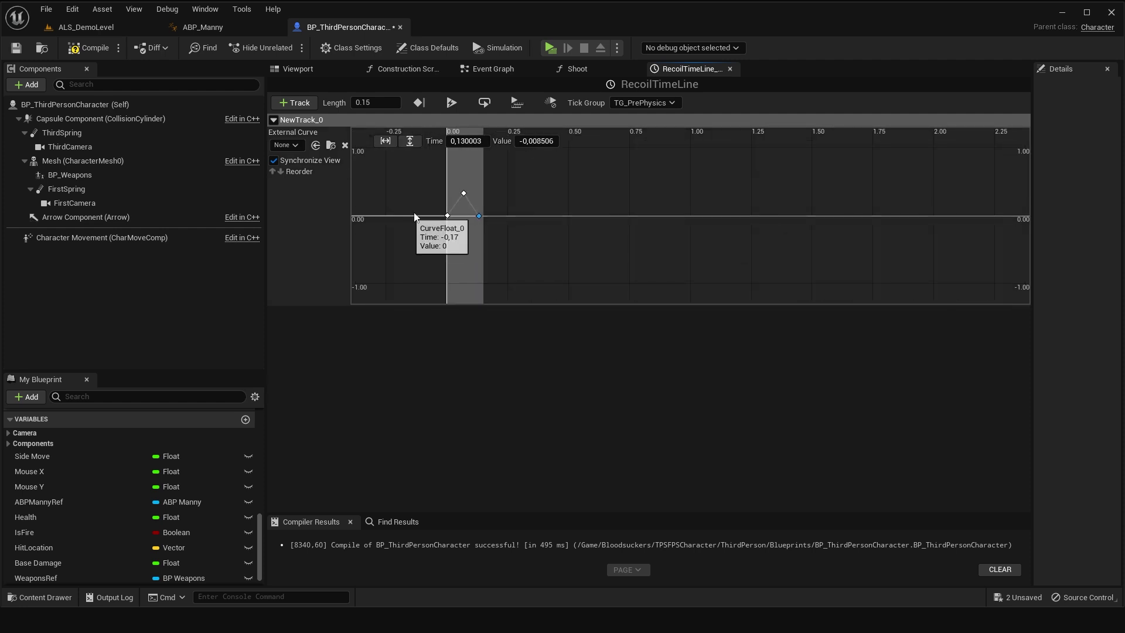
scroll(435, 209, up, 3)
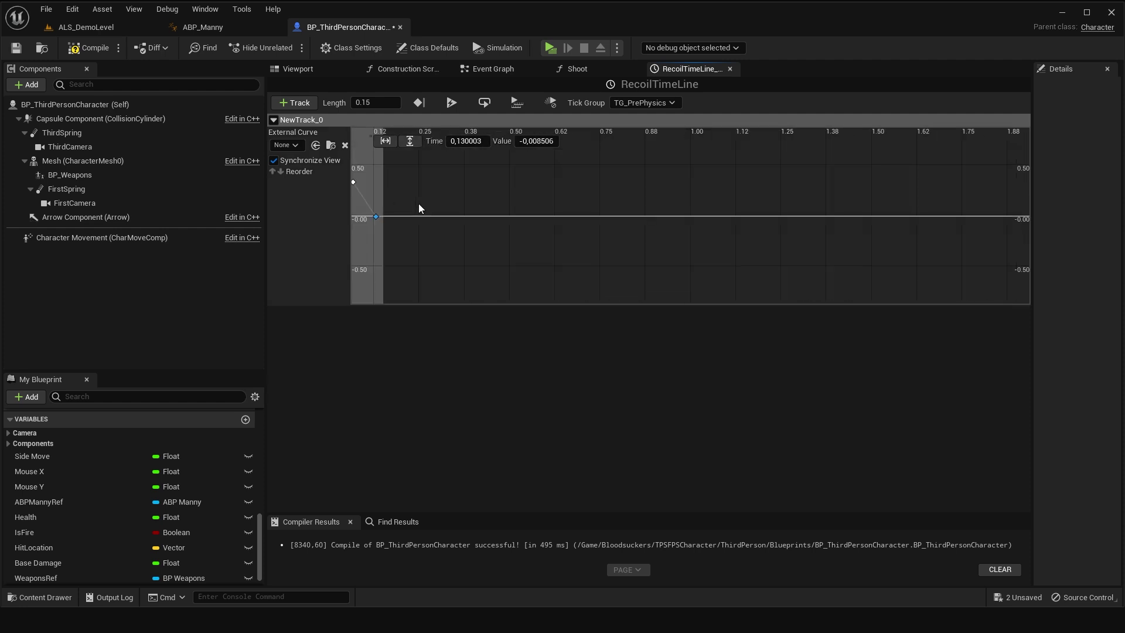
click(385, 141)
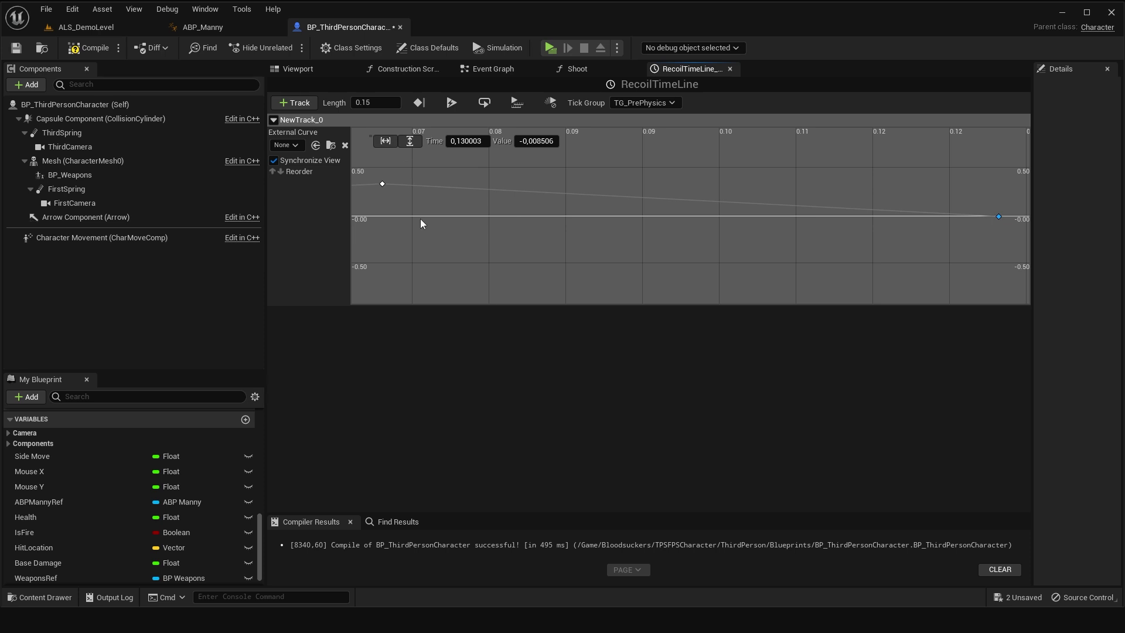
click(402, 141)
scroll(467, 234, down, 3)
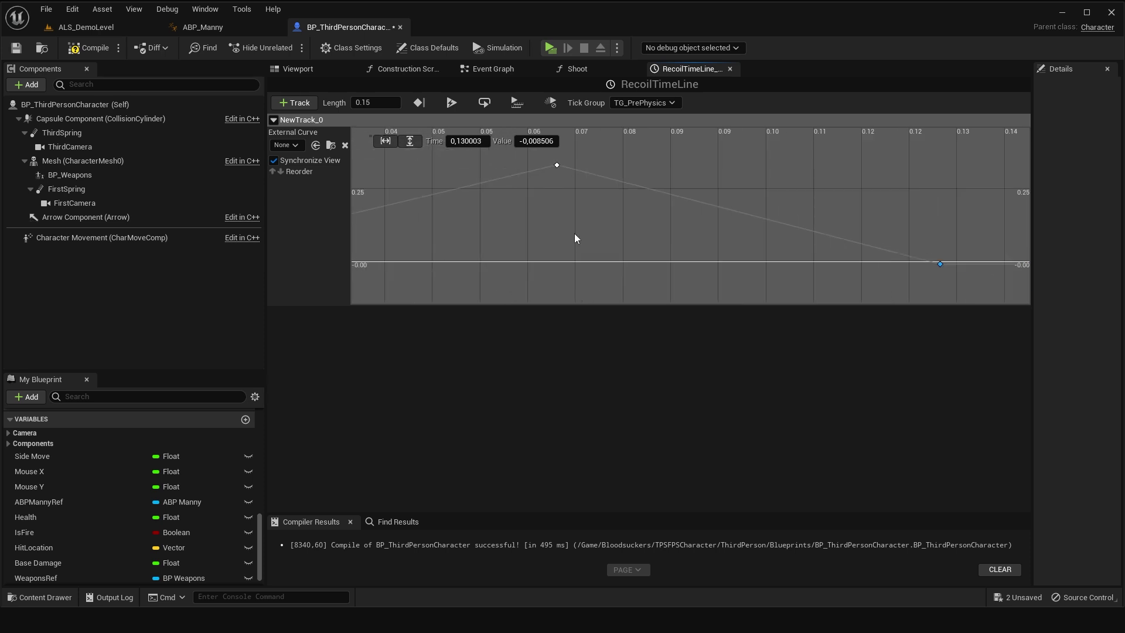
right_drag(486, 231, 673, 231)
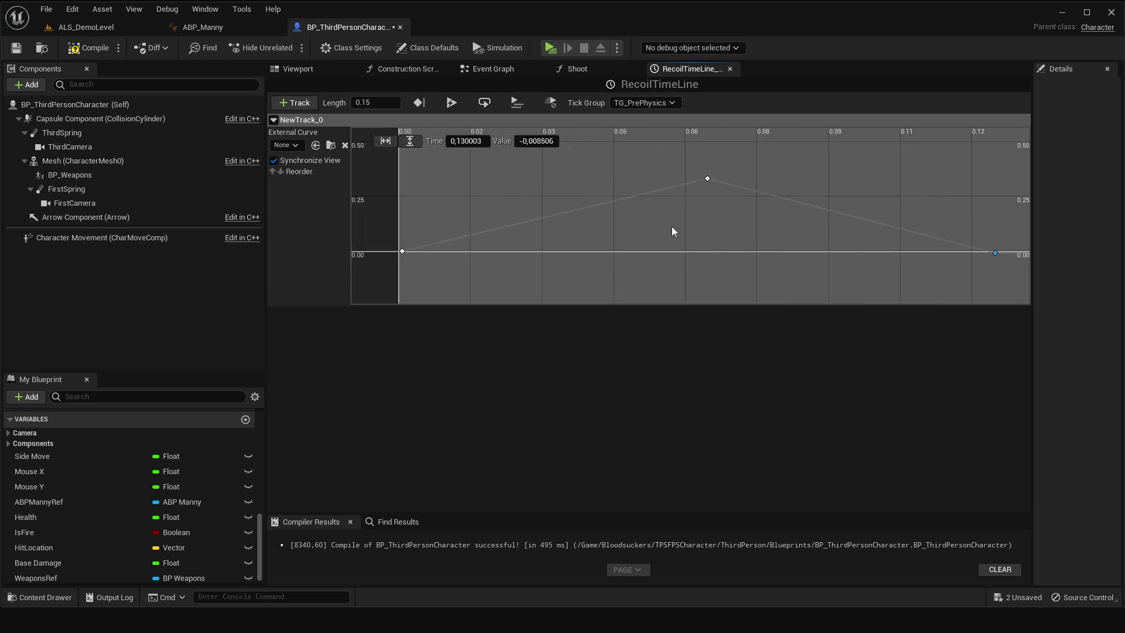
click(402, 251)
click(467, 139)
Set the peak key to time 0.08 with value 1.0.
click(708, 178)
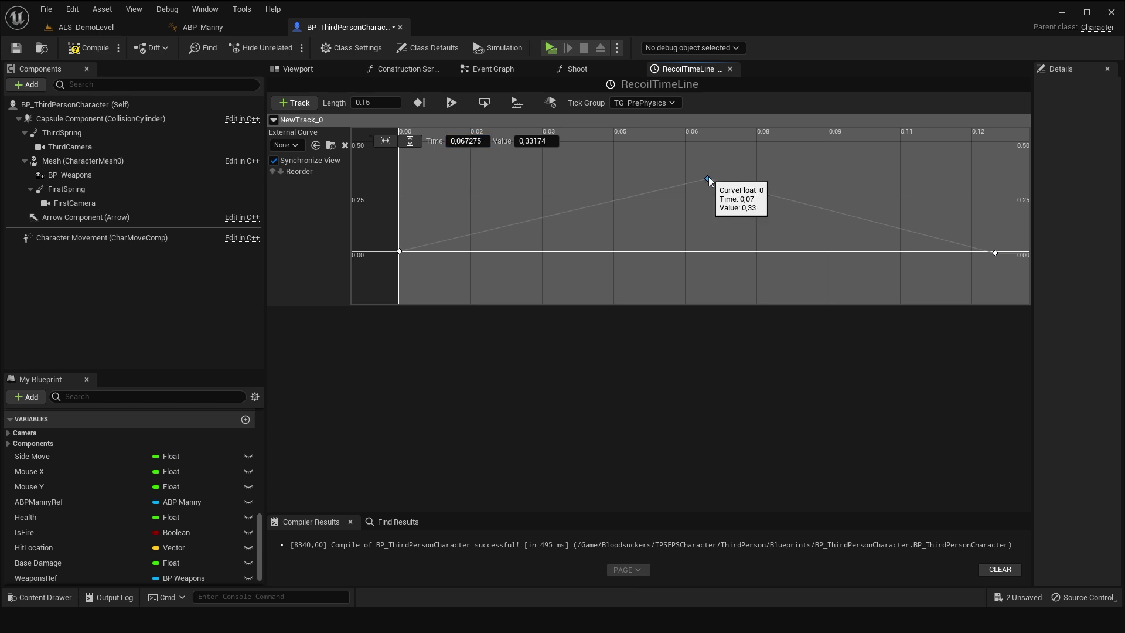
click(478, 141)
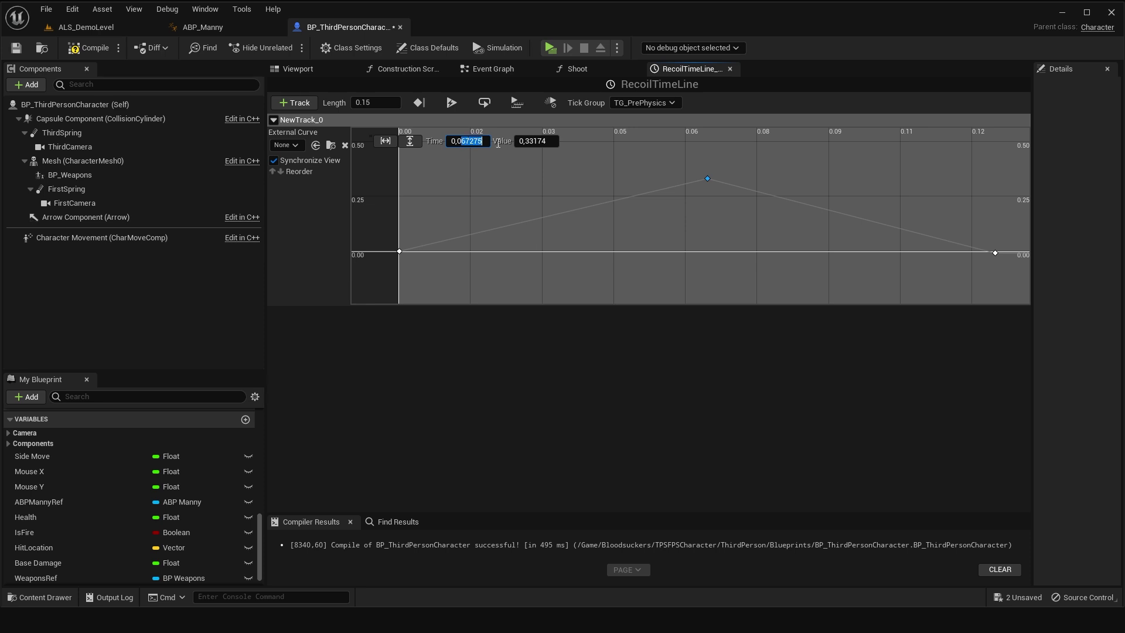
text(8)
key(Return)
click(538, 140)
text(1)
key(Return)
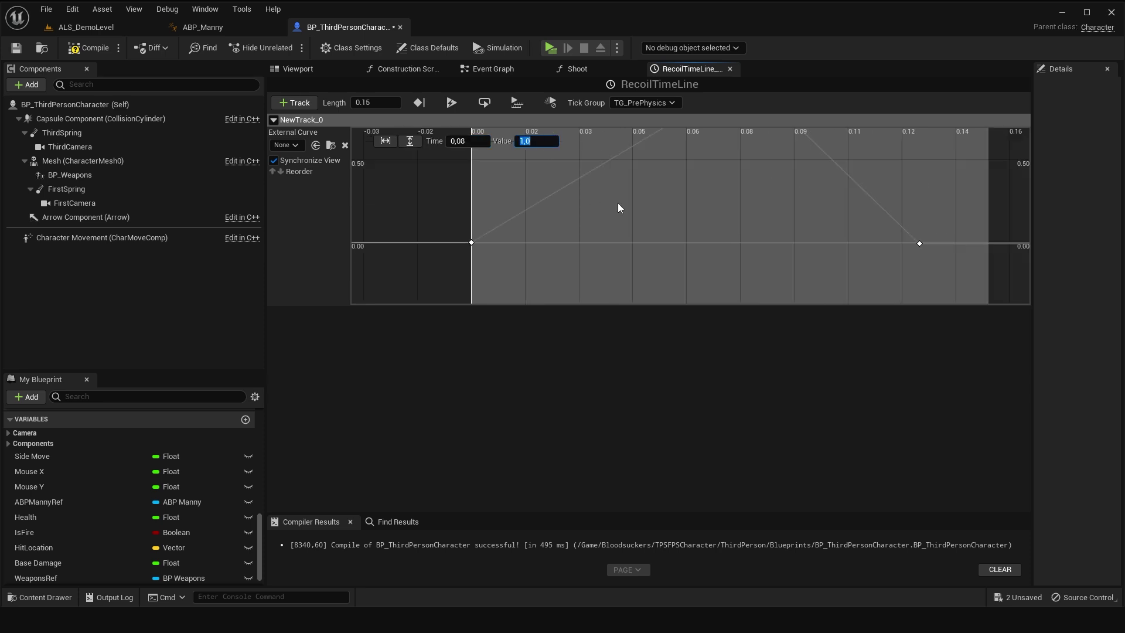
click(740, 163)
key(f)
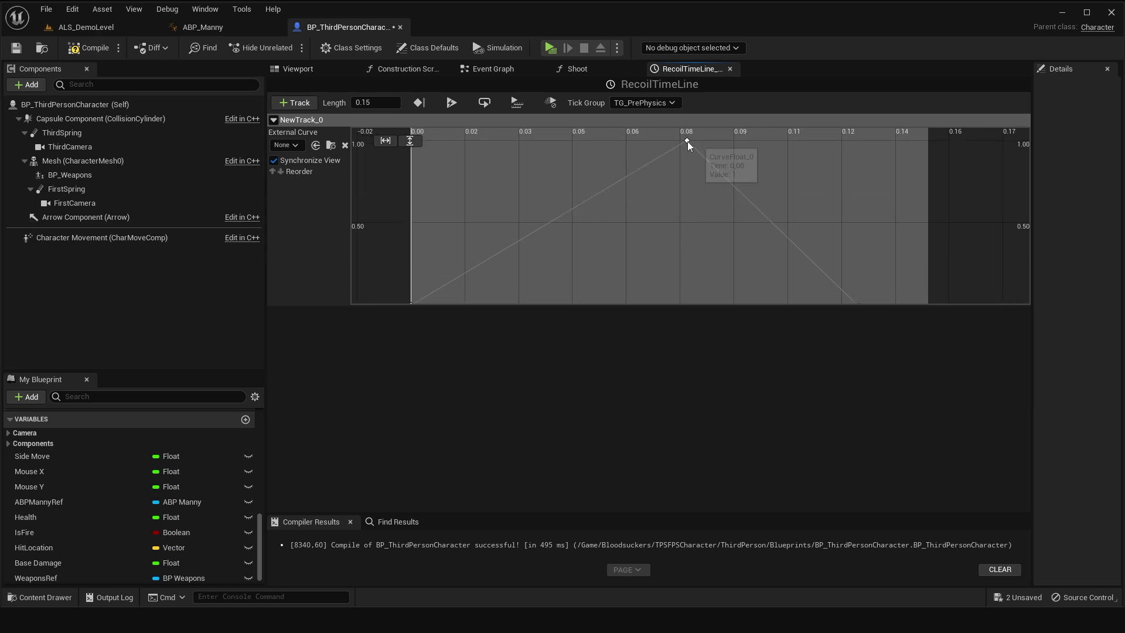
click(686, 141)
Set the last key to time 0.15 and value -0.05.
right_drag(718, 233, 641, 167)
click(783, 241)
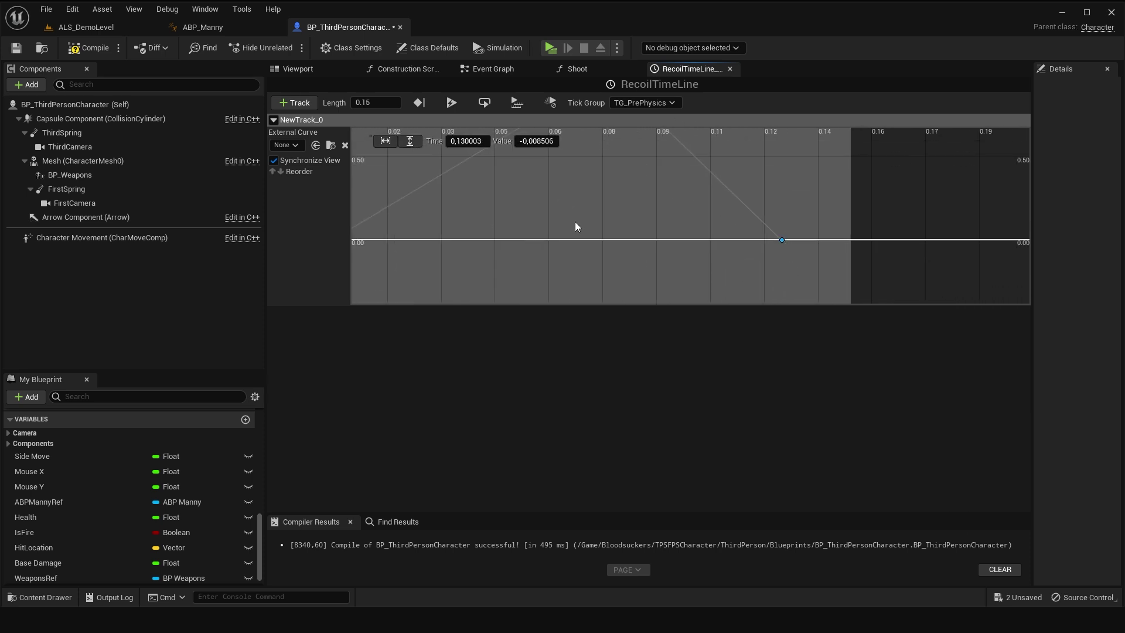
click(474, 143)
text(5)
key(Return)
click(536, 141)
click(534, 143)
text(05)
key(Return)
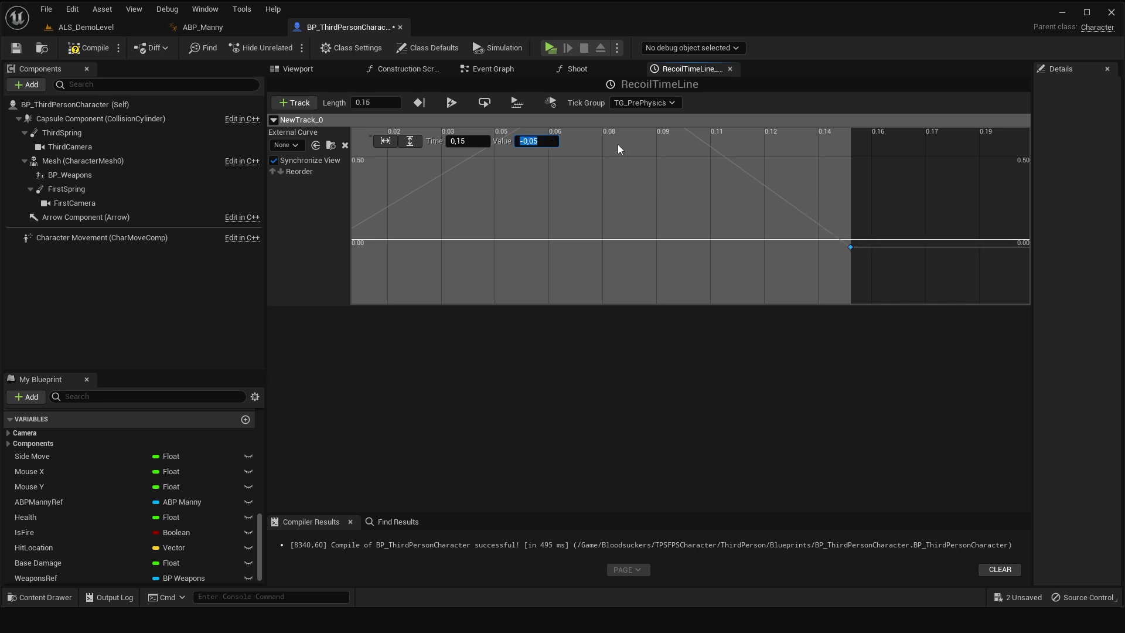
Compile, correct the last key's value to -0.5, and save the character blueprint.
click(88, 48)
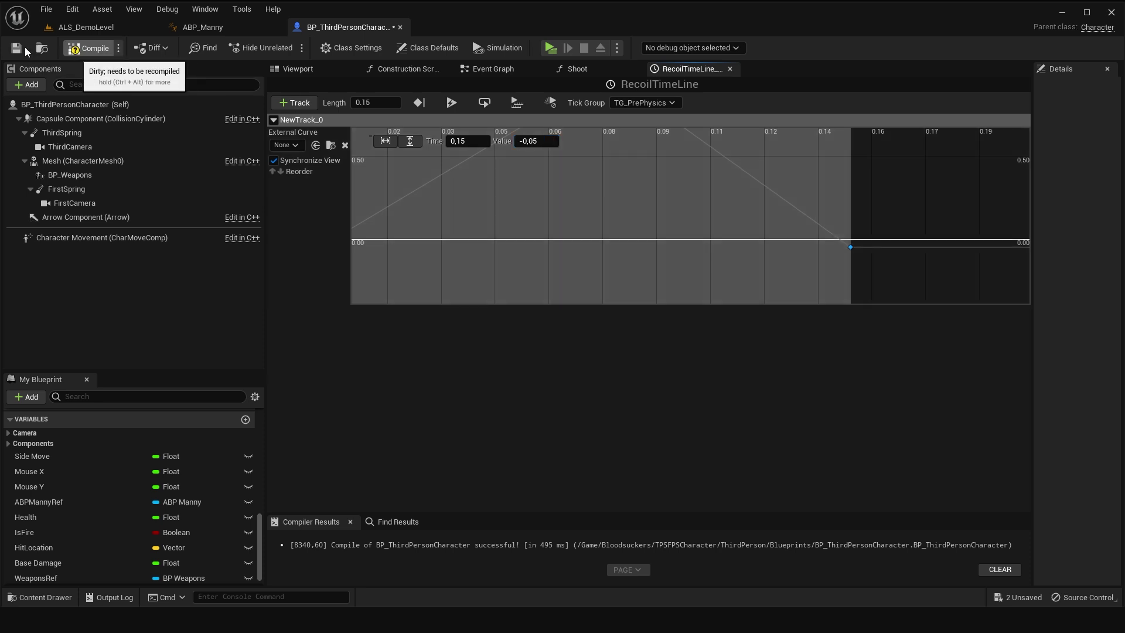
click(16, 48)
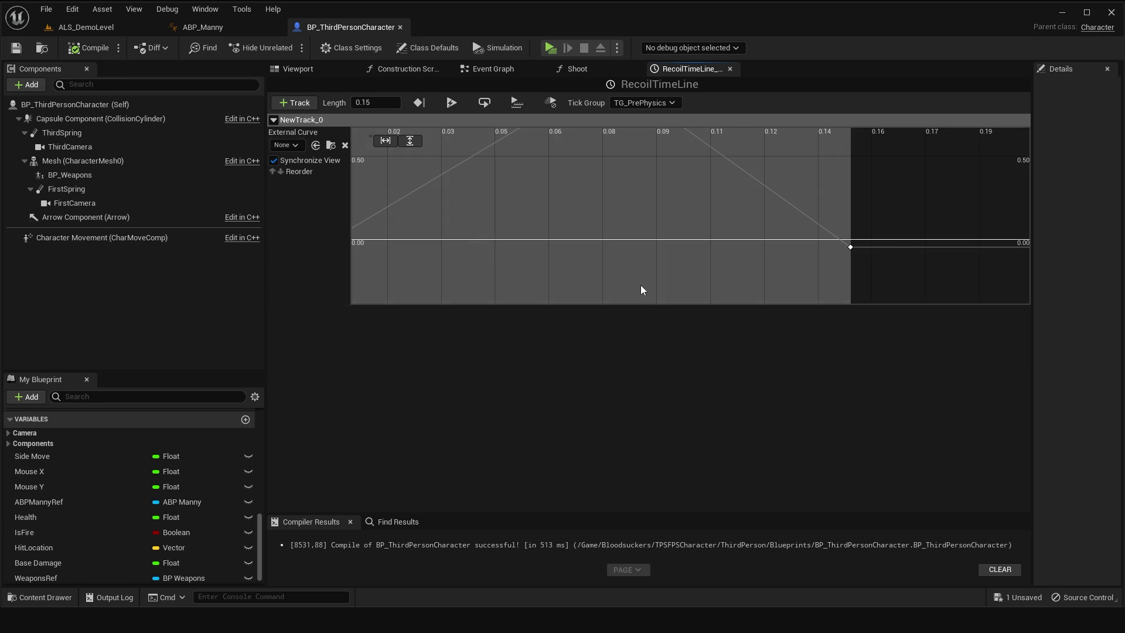
click(850, 247)
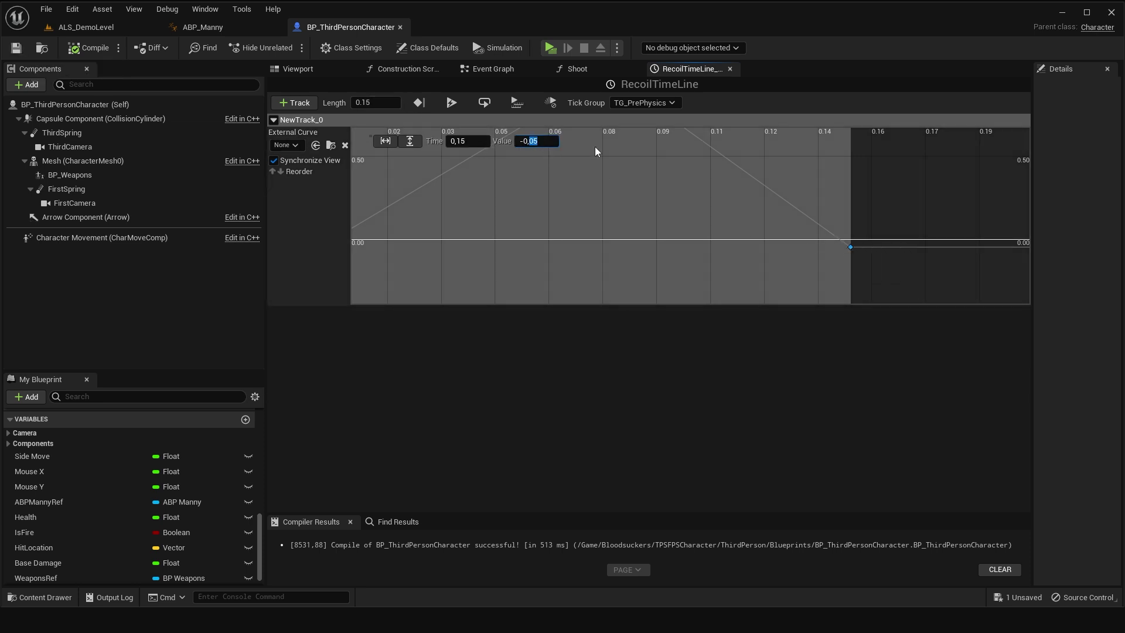
text(5)
key(Return)
scroll(655, 206, up, 3)
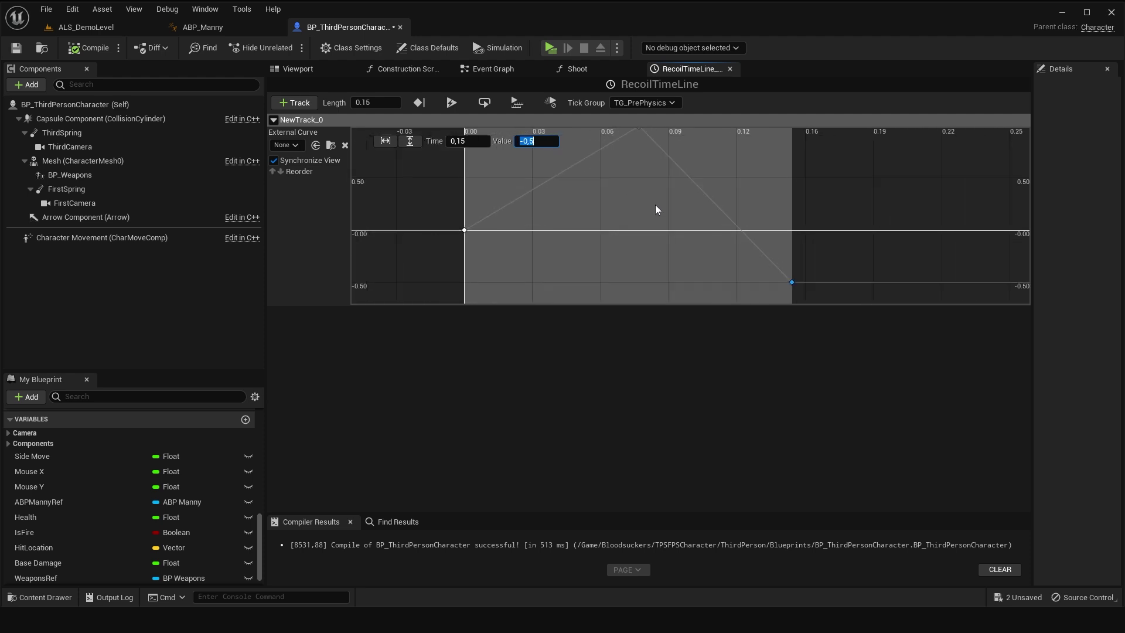
scroll(654, 208, down, 3)
click(16, 48)
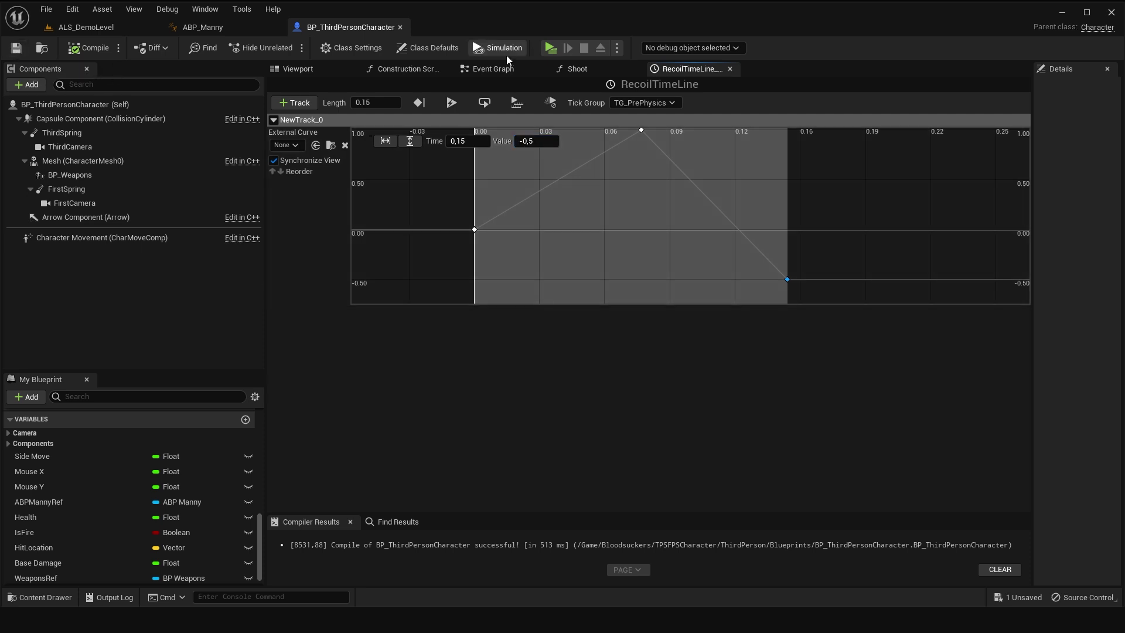
Back in the Event Graph, move RecoilTimeLine closer to ControlRecoil.
click(494, 69)
right_drag(617, 275, 604, 173)
drag(614, 244, 598, 219)
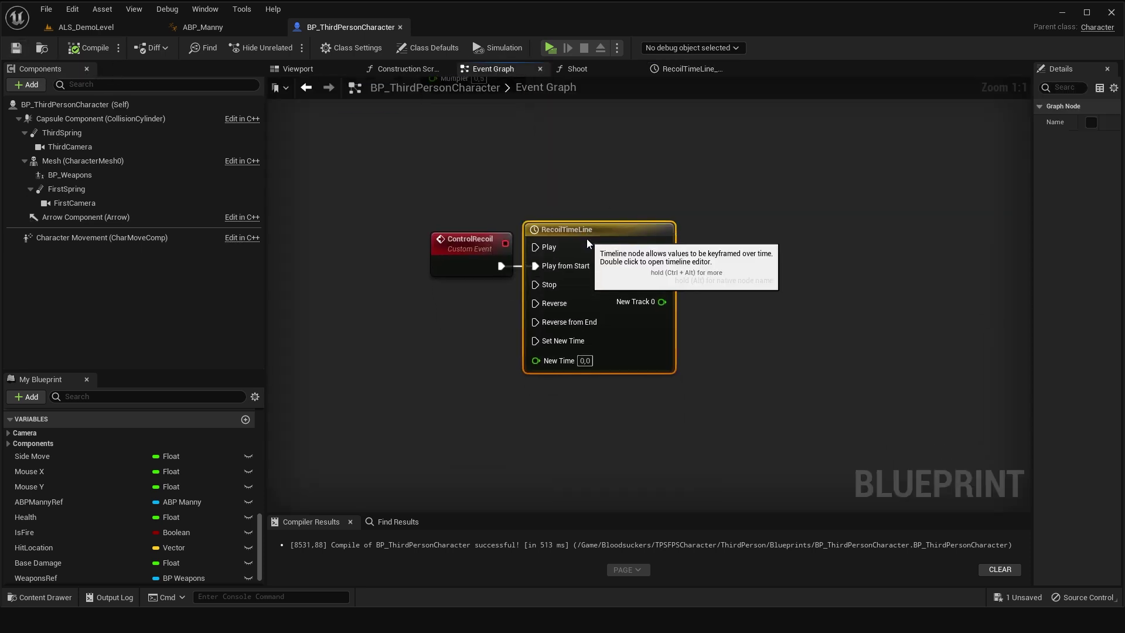
right_drag(598, 219, 635, 176)
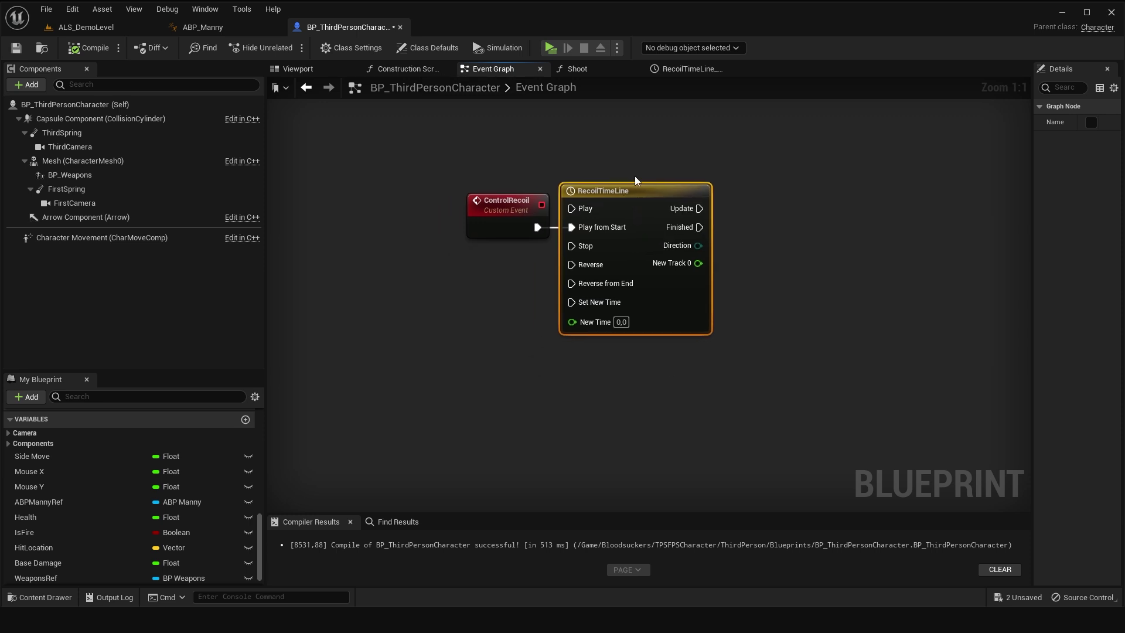
Give ControlRecoil a Float input named RecoilAmount and compile the blueprint.
right_click(1024, 382)
click(1007, 425)
drag(1032, 422, 823, 421)
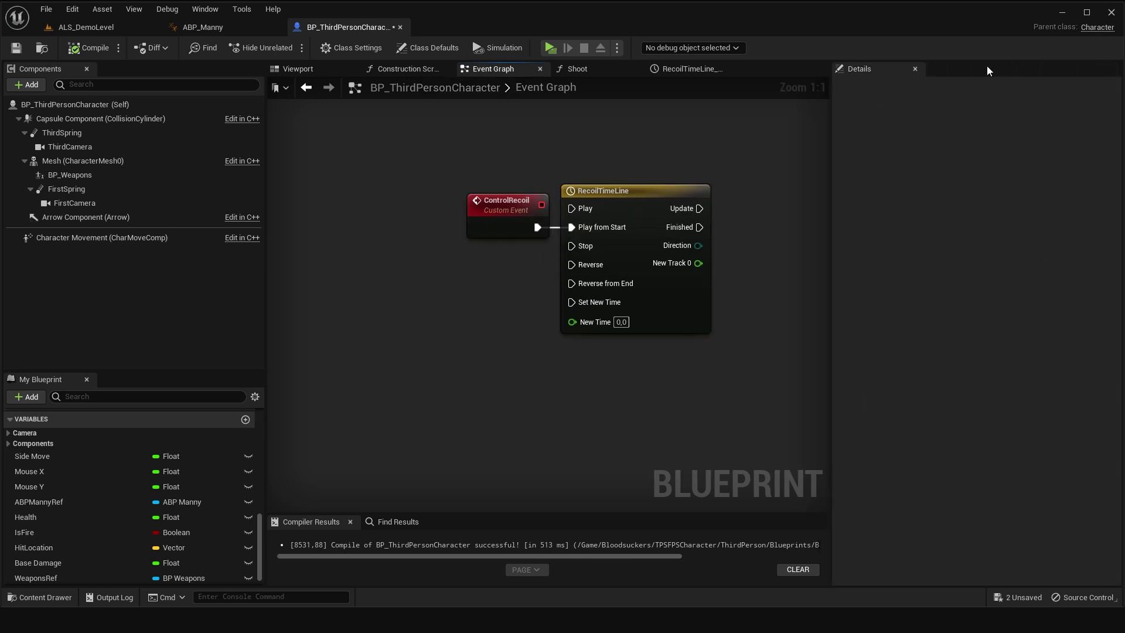
key(ctrl+z)
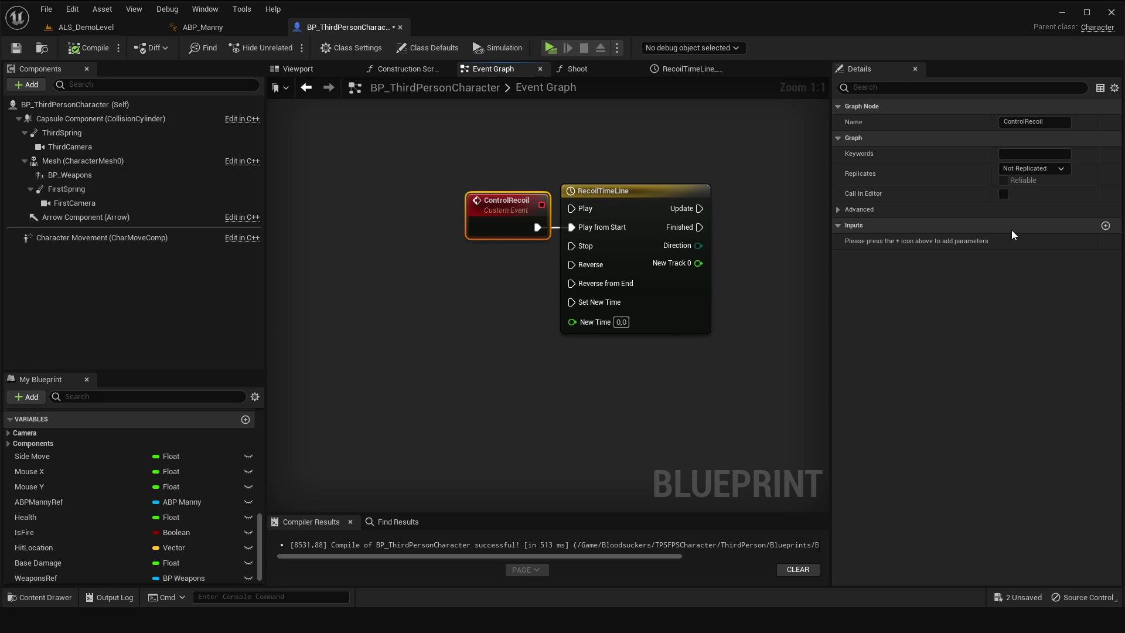
click(1105, 225)
text(RecoilAmount)
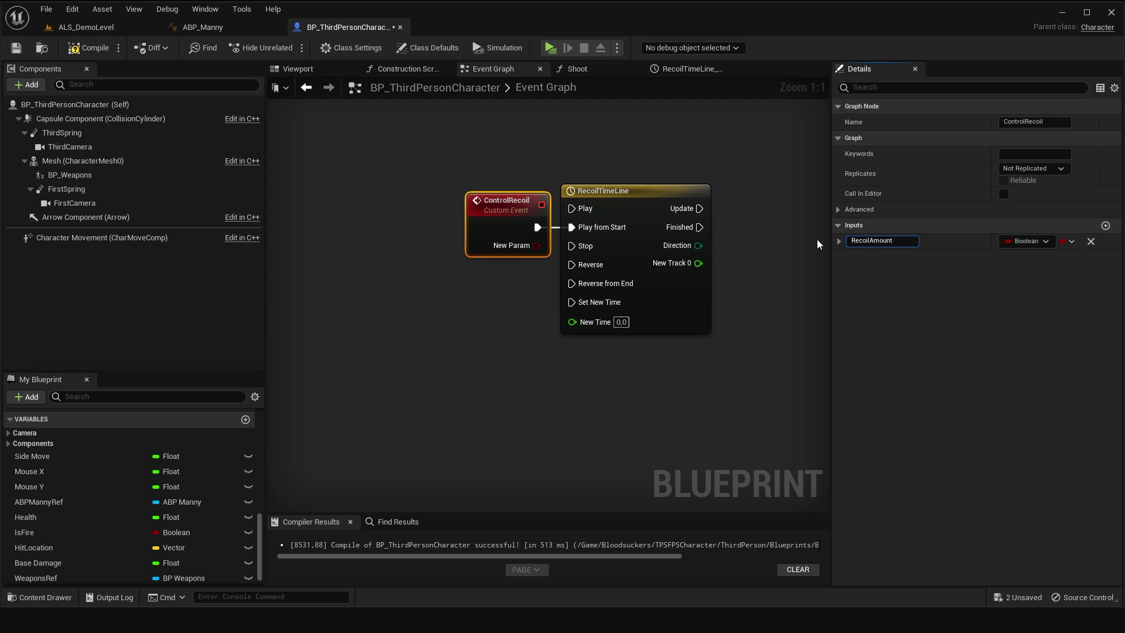
key(Return)
click(1030, 240)
click(970, 322)
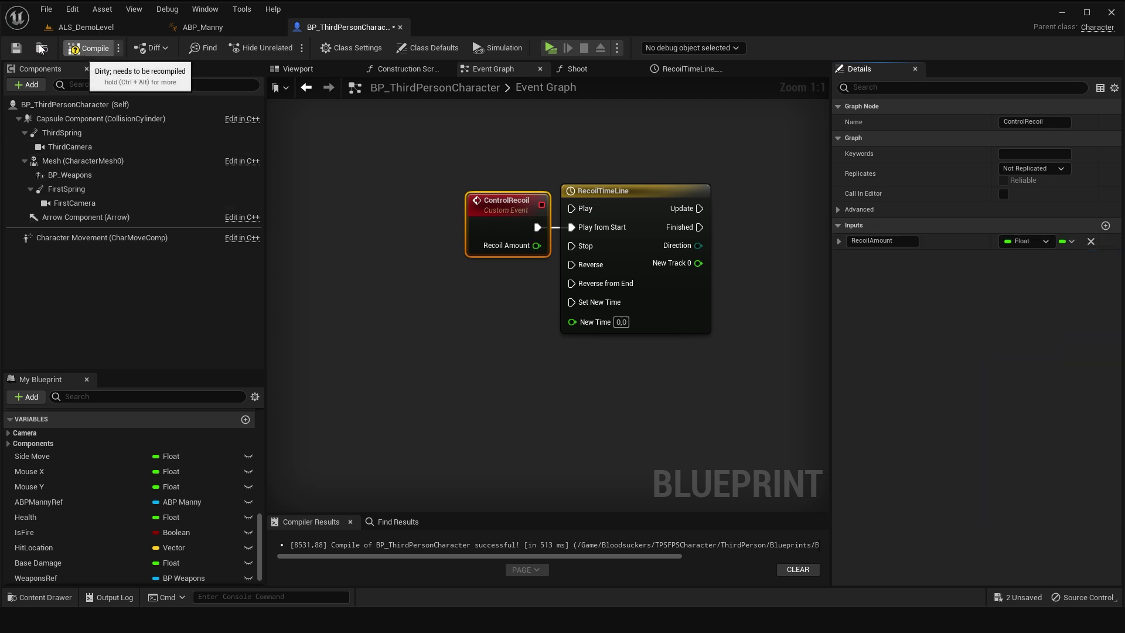
click(88, 47)
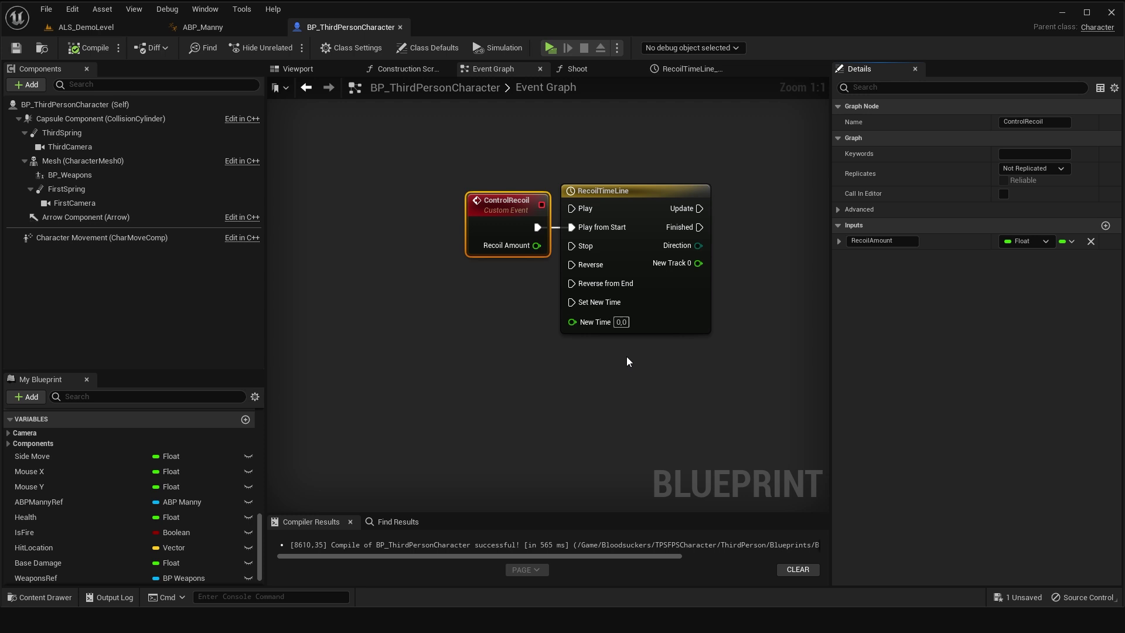
Add a Float Lerp node fed by the timeline's New Track 0 output.
mouse_move(686, 375)
right_down()
mouse_move(595, 324)
mouse_move(577, 340)
right_up()
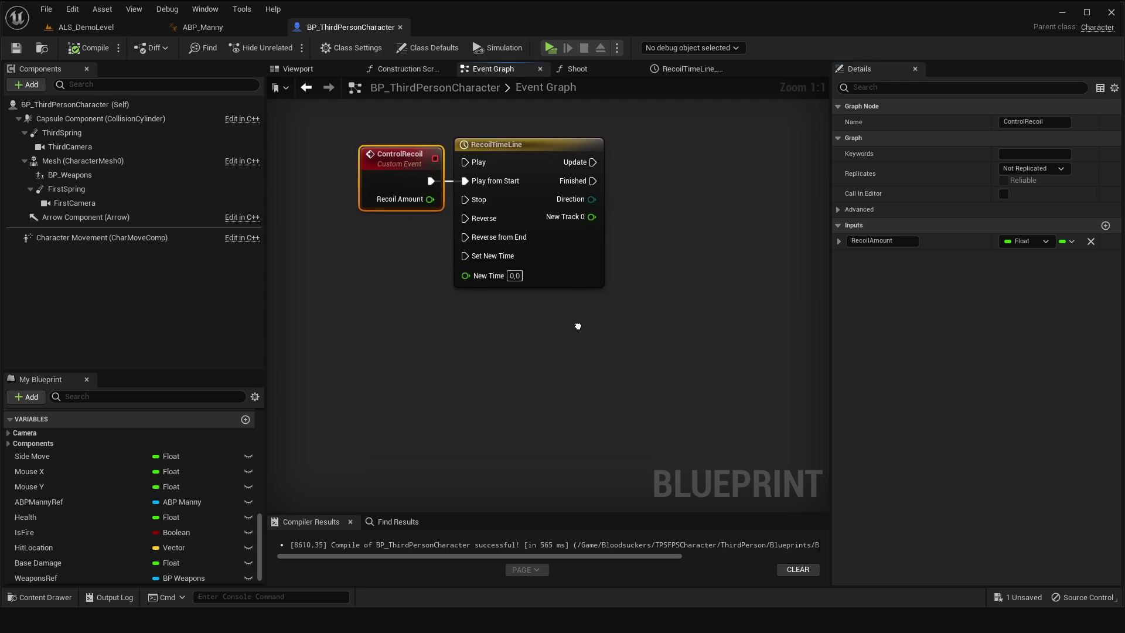
mouse_move(588, 231)
mouse_down()
mouse_move(661, 303)
mouse_move(693, 371)
mouse_up()
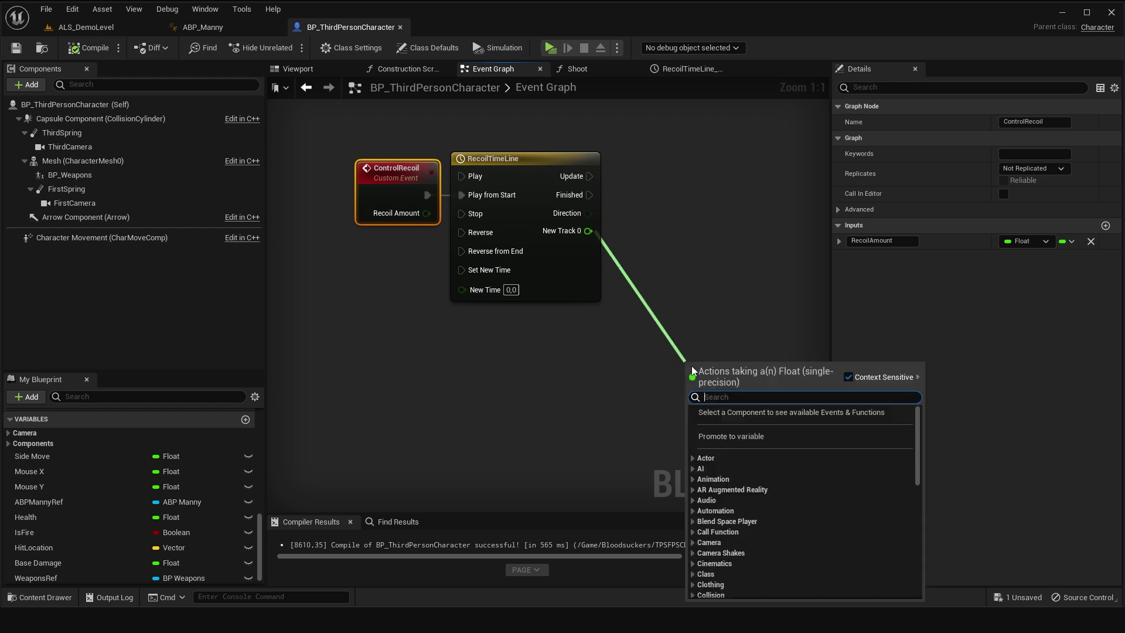
text(lerp)
key(Return)
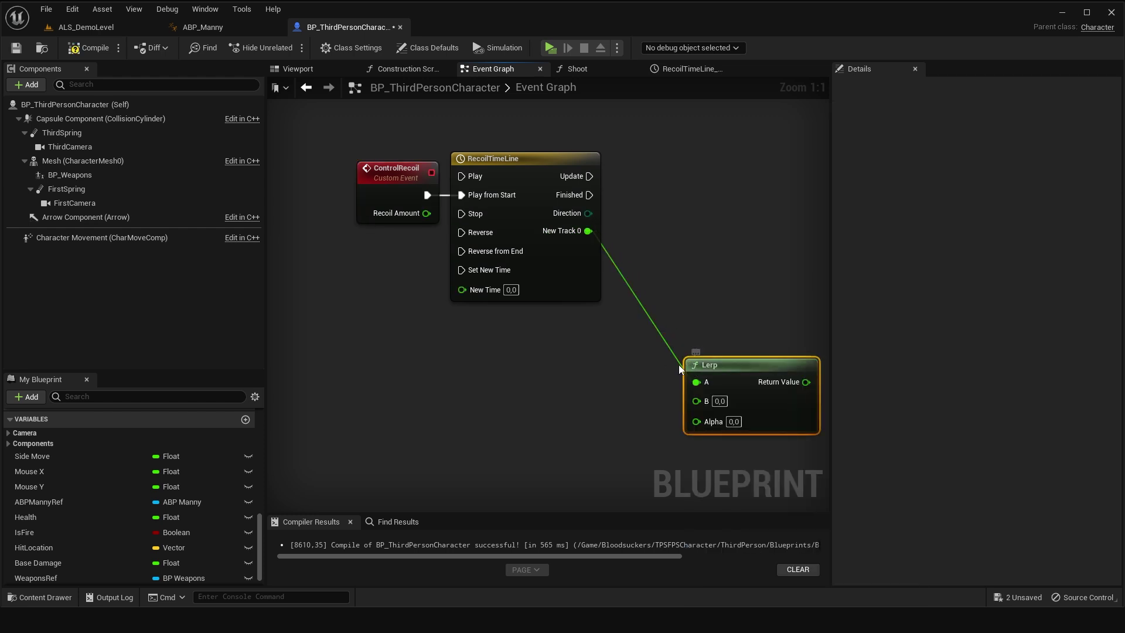
drag(680, 368, 633, 349)
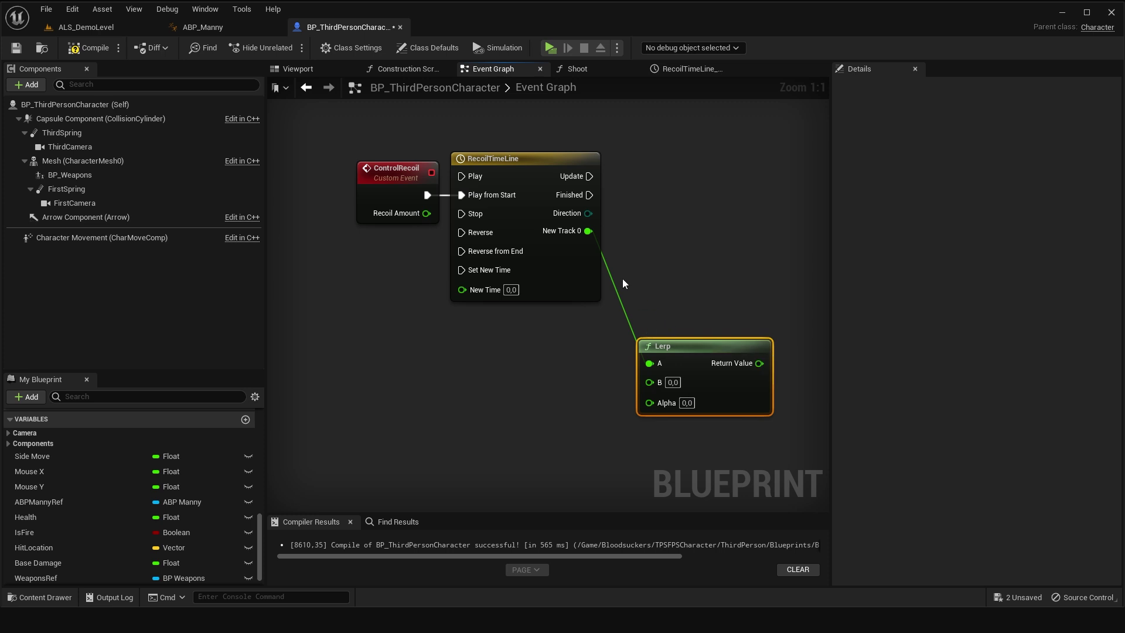
Check the RecoilTimeLine curve, then wire New Track 0 to Lerp Alpha and Recoil Amount to B via a reroute.
double_click(580, 232)
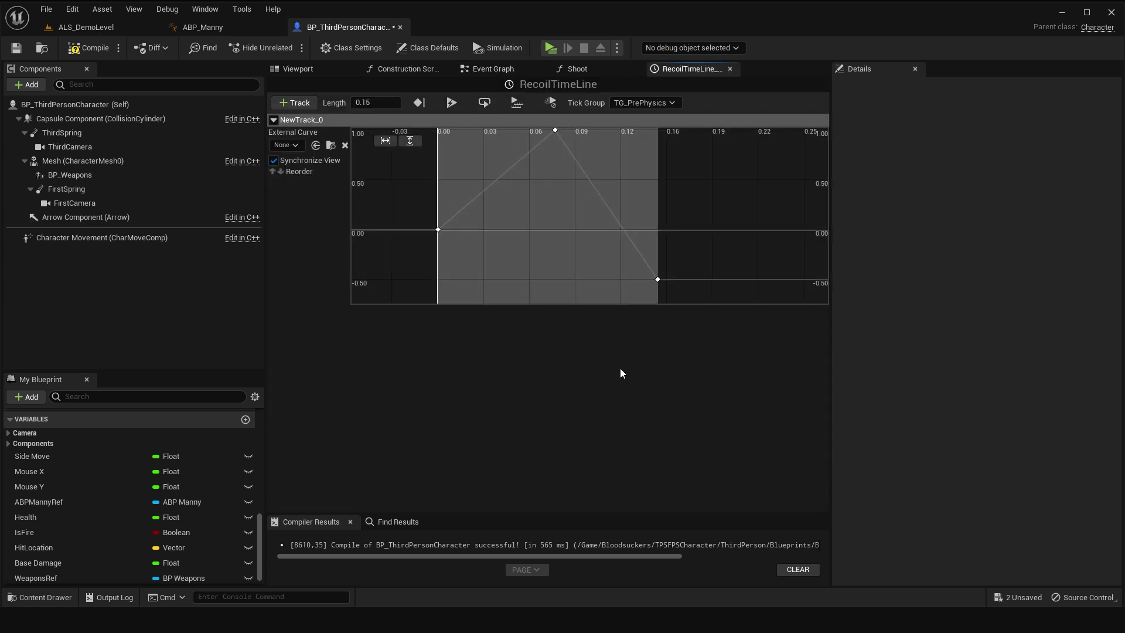
click(482, 70)
drag(652, 407, 588, 231)
drag(707, 350, 743, 341)
right_drag(743, 341, 692, 350)
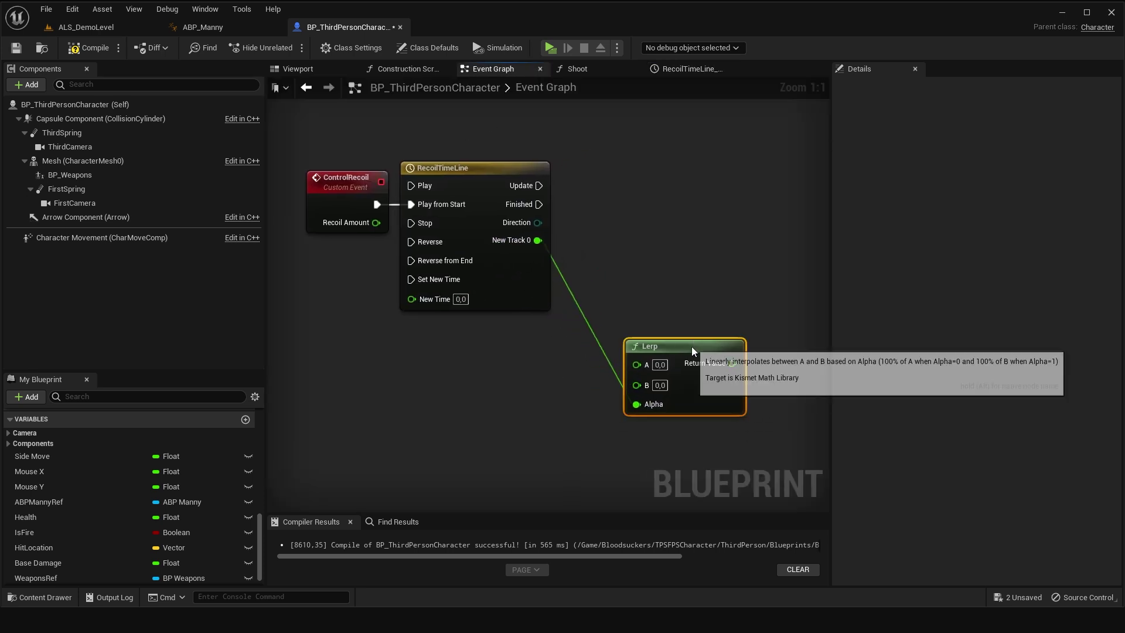
drag(376, 222, 637, 391)
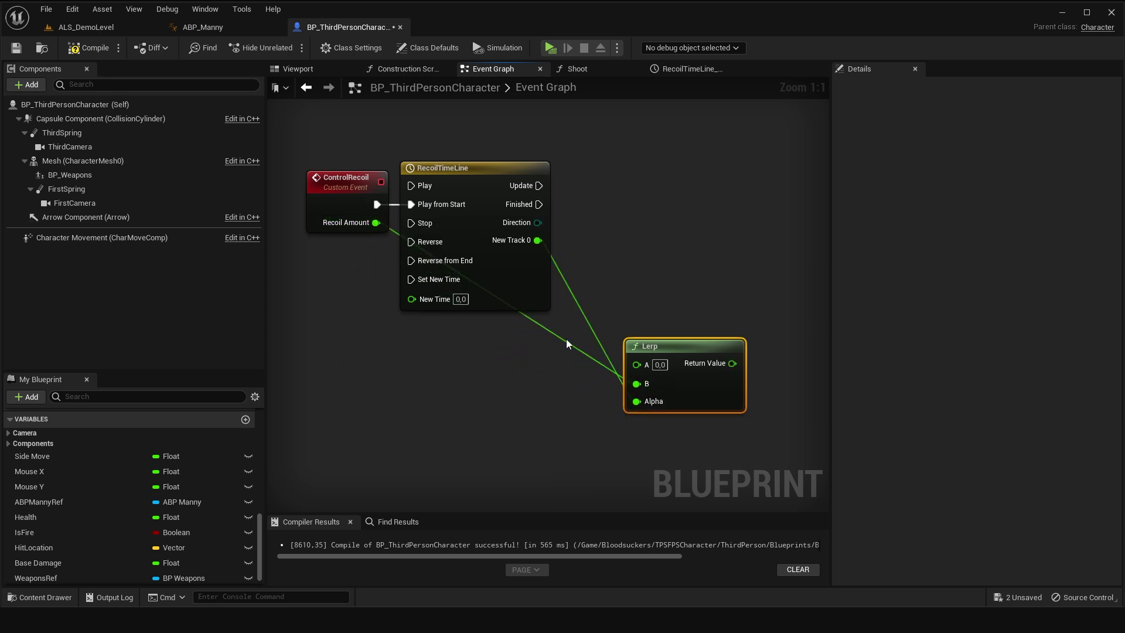
double_click(561, 340)
drag(562, 339, 398, 384)
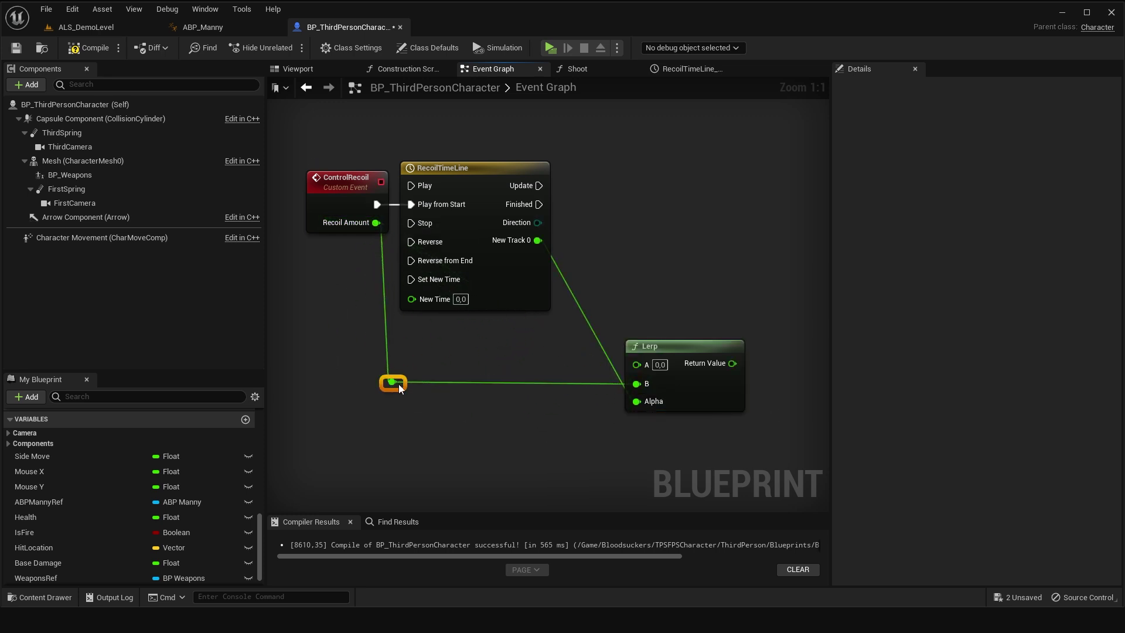
right_drag(703, 283, 684, 248)
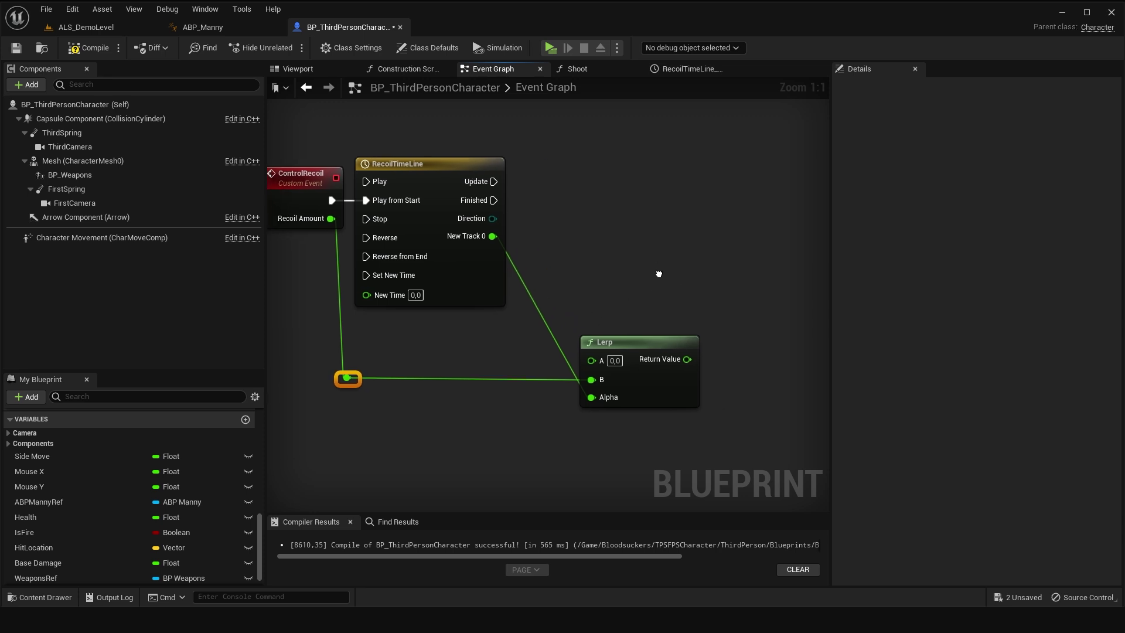
click(32, 399)
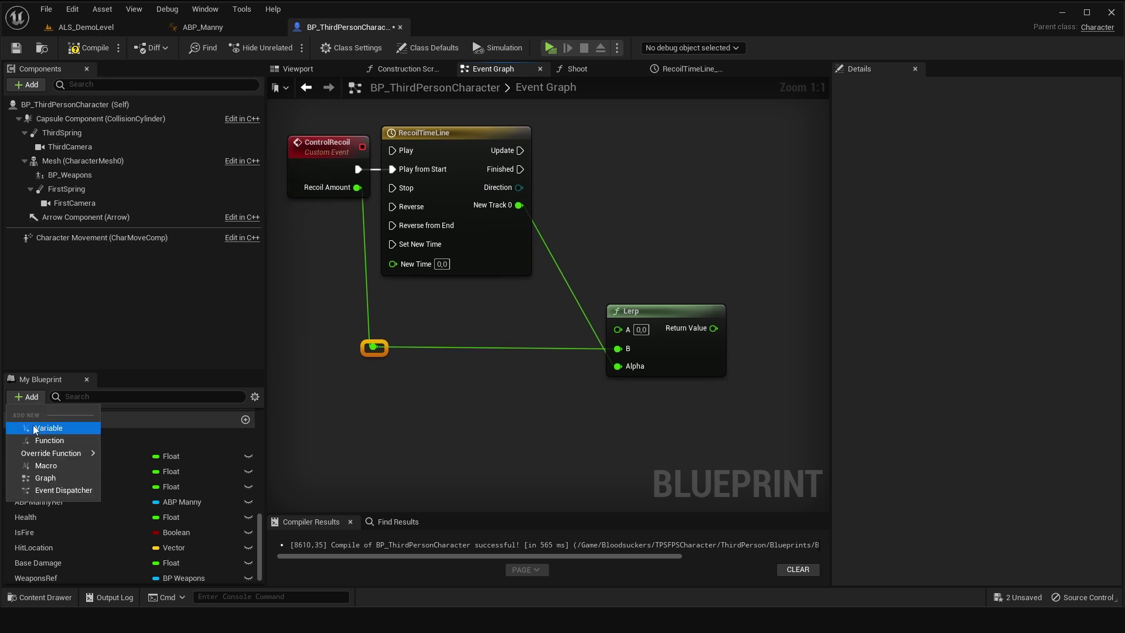
Create a Boolean variable named Aiming and save the blueprint.
click(33, 424)
text(iming)
key(Return)
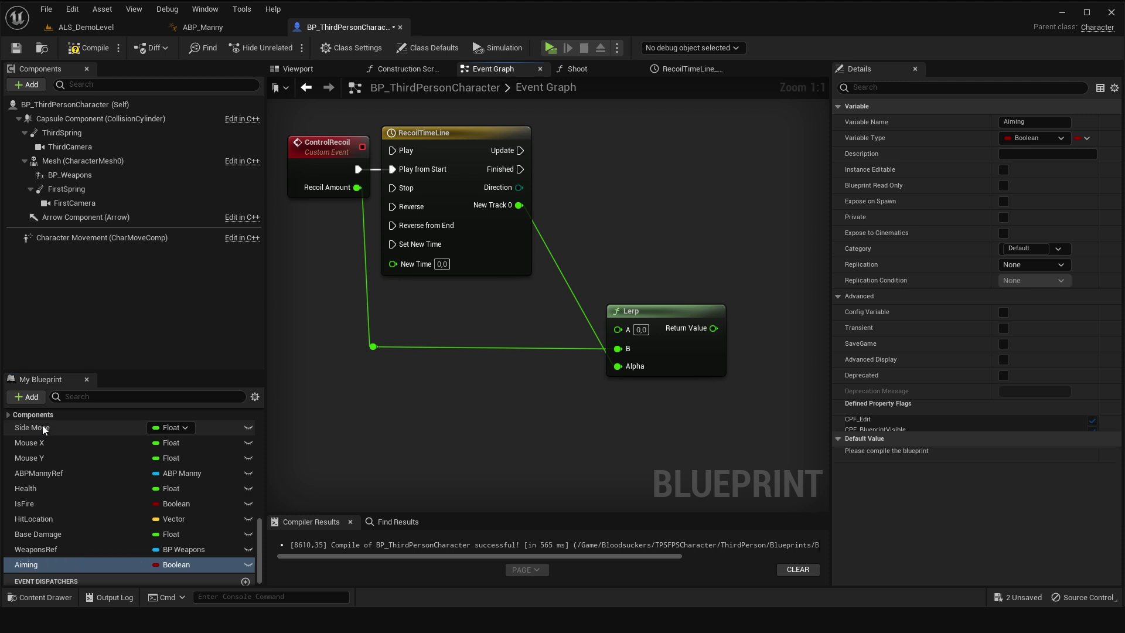
click(16, 53)
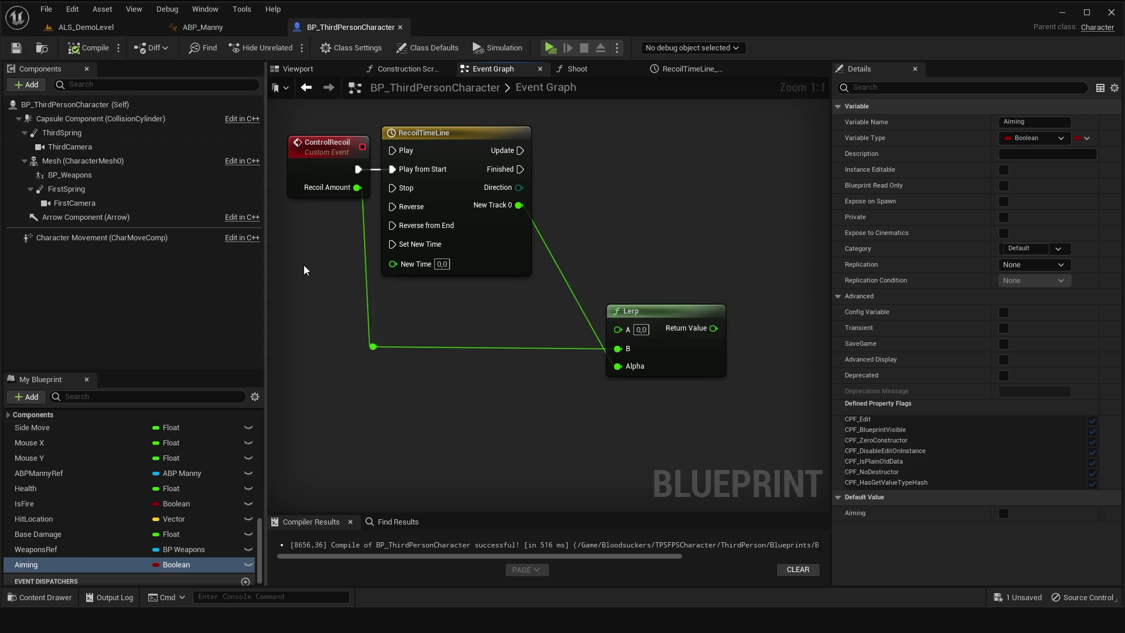
right_drag(477, 394, 525, 329)
Place an Aiming getter wired into a new Select Float node.
ctrl+drag(73, 565, 472, 404)
mouse_move(471, 405)
right_down()
mouse_move(434, 410)
mouse_move(402, 440)
right_up()
drag(347, 443, 460, 417)
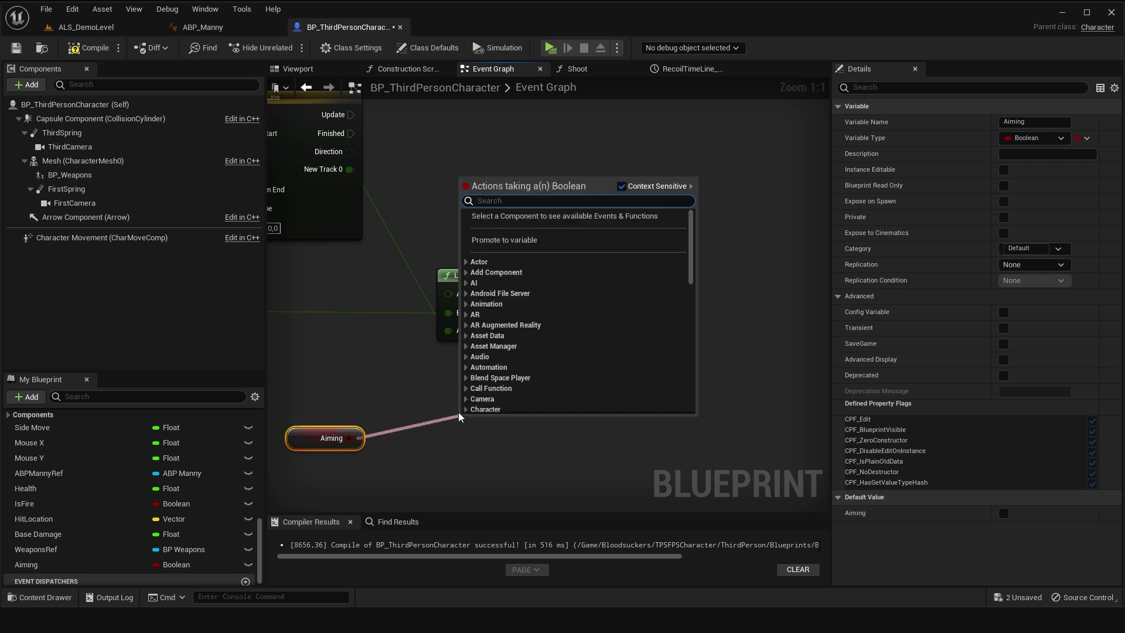
text(select floa)
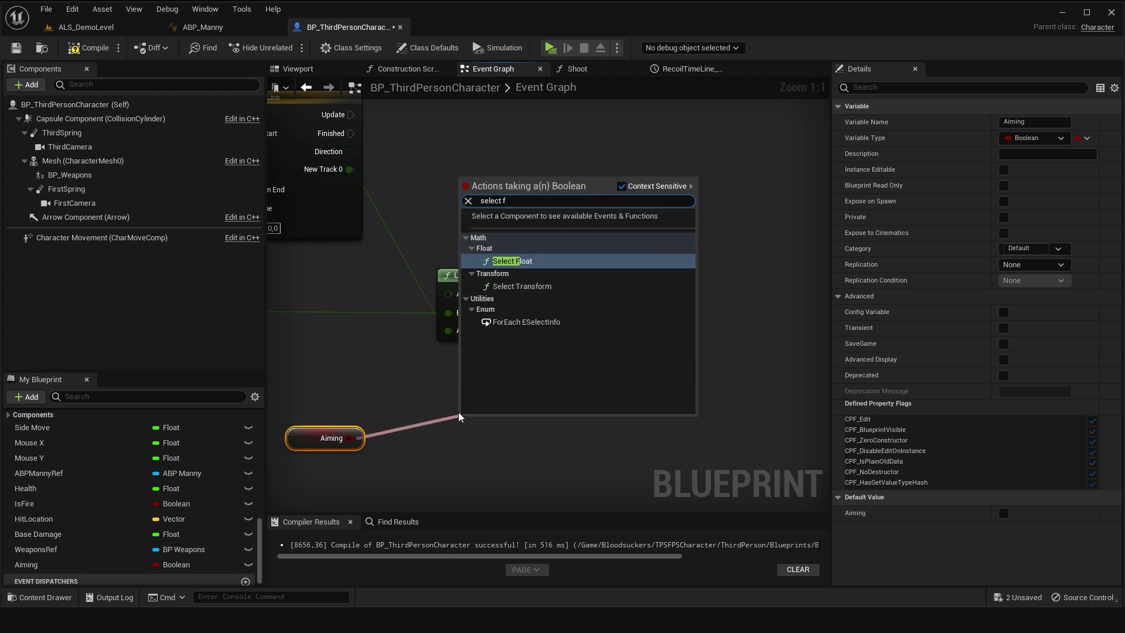
key(Return)
drag(469, 410, 439, 388)
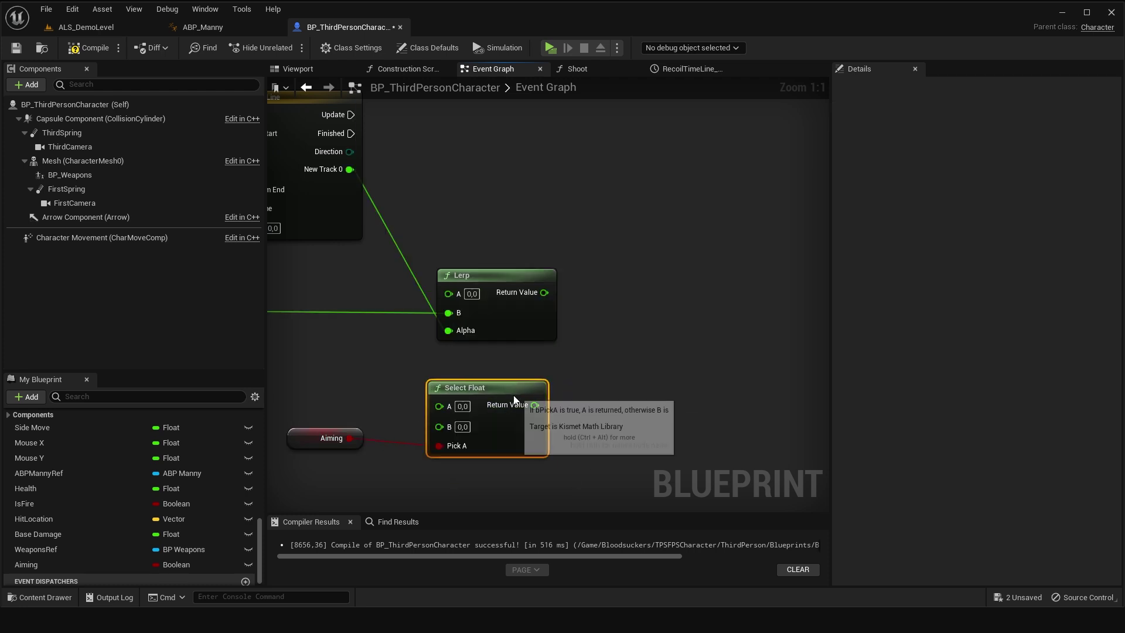
Multiply the Lerp result by the Select Float output.
mouse_move(542, 292)
mouse_down()
mouse_move(546, 351)
mouse_move(427, 437)
mouse_up()
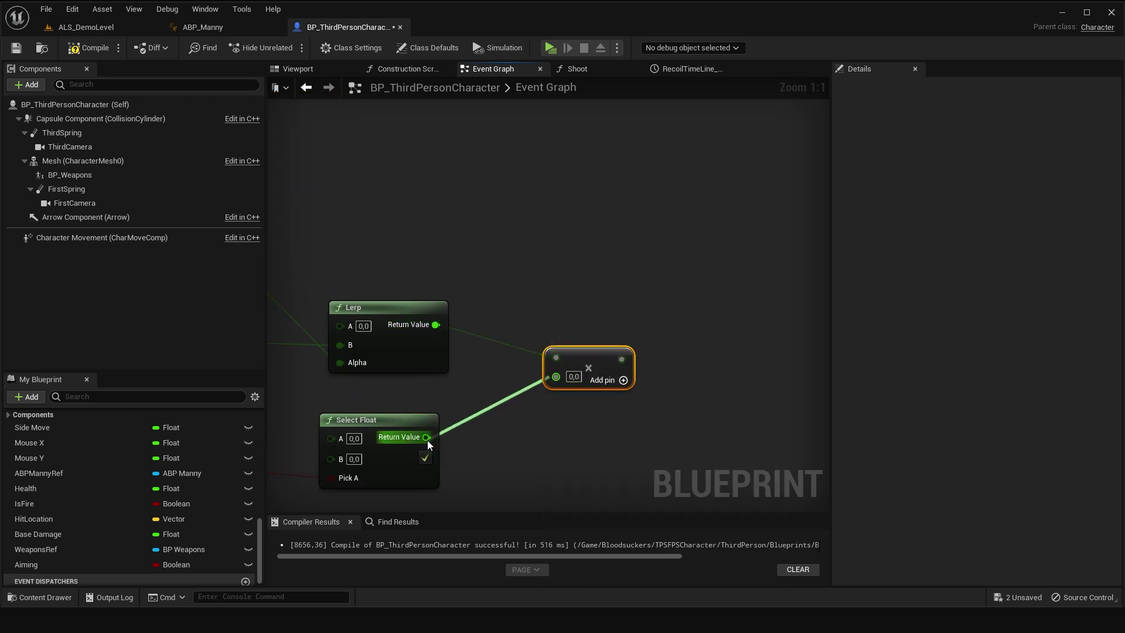
mouse_move(430, 441)
right_down()
mouse_move(621, 346)
mouse_move(678, 289)
right_up()
drag(378, 321, 371, 367)
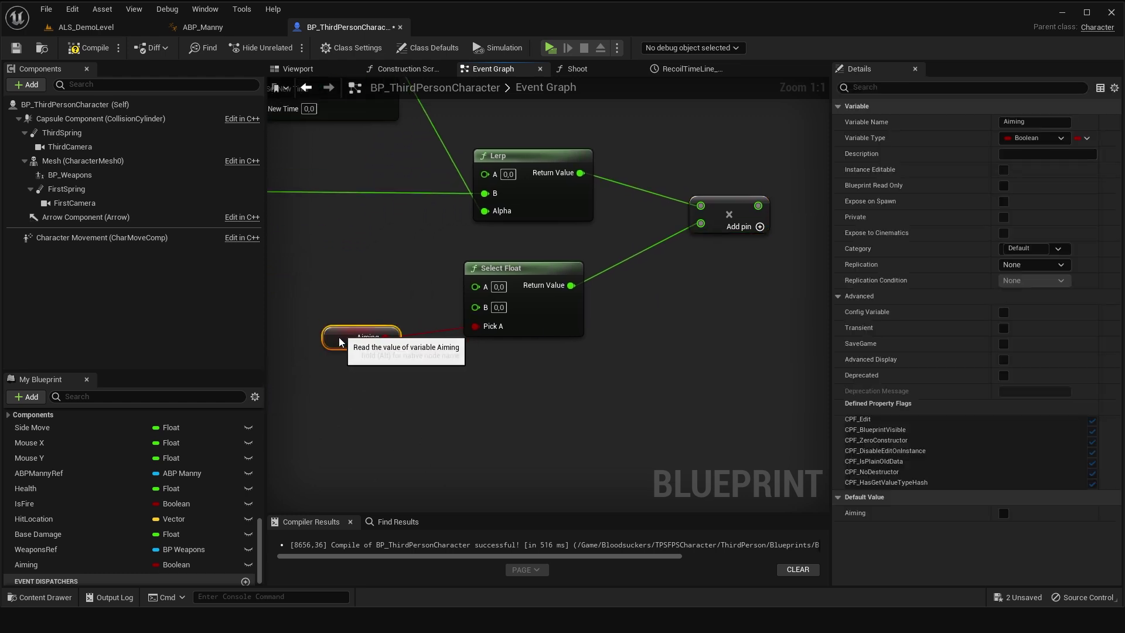
right_drag(533, 401, 518, 436)
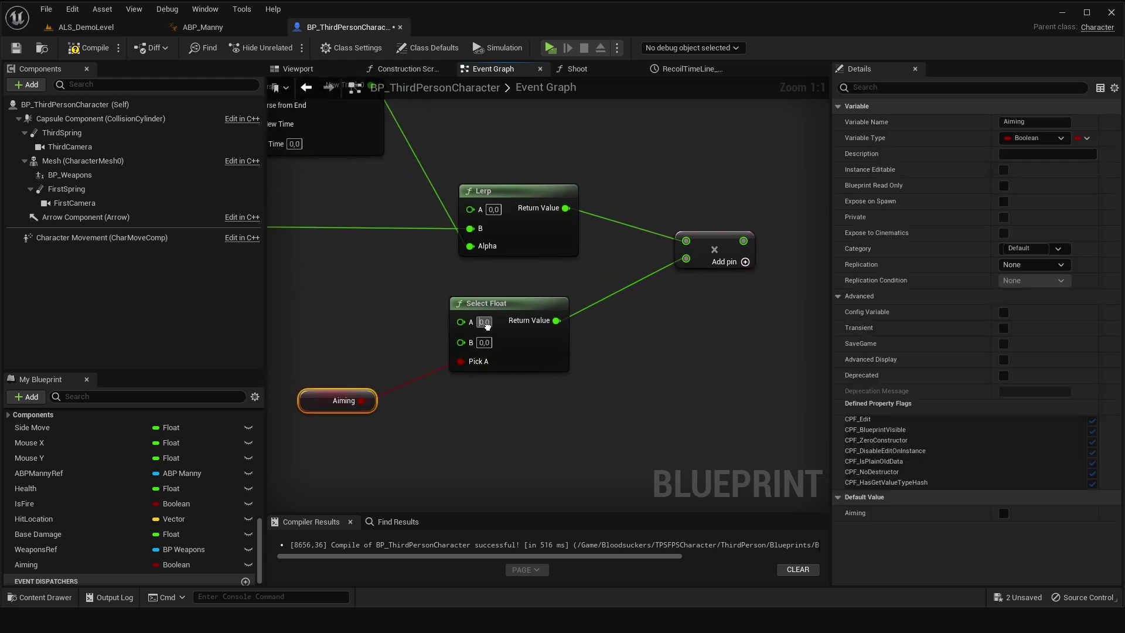
Set the Select Float values to A -0,15 and B -1,0.
click(484, 322)
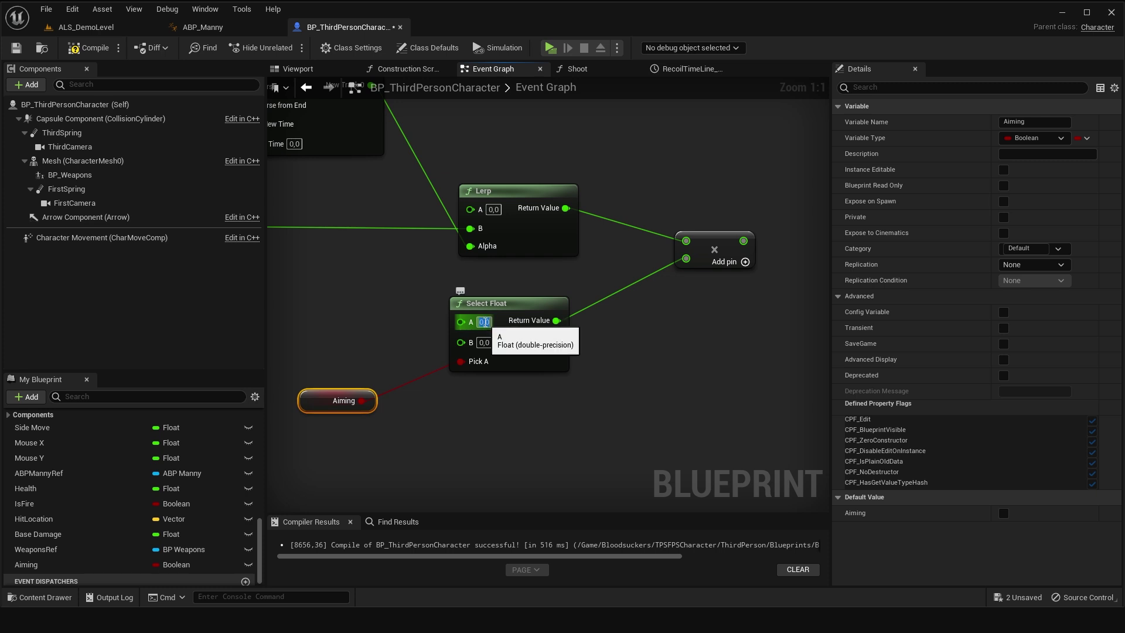
text(-1,15)
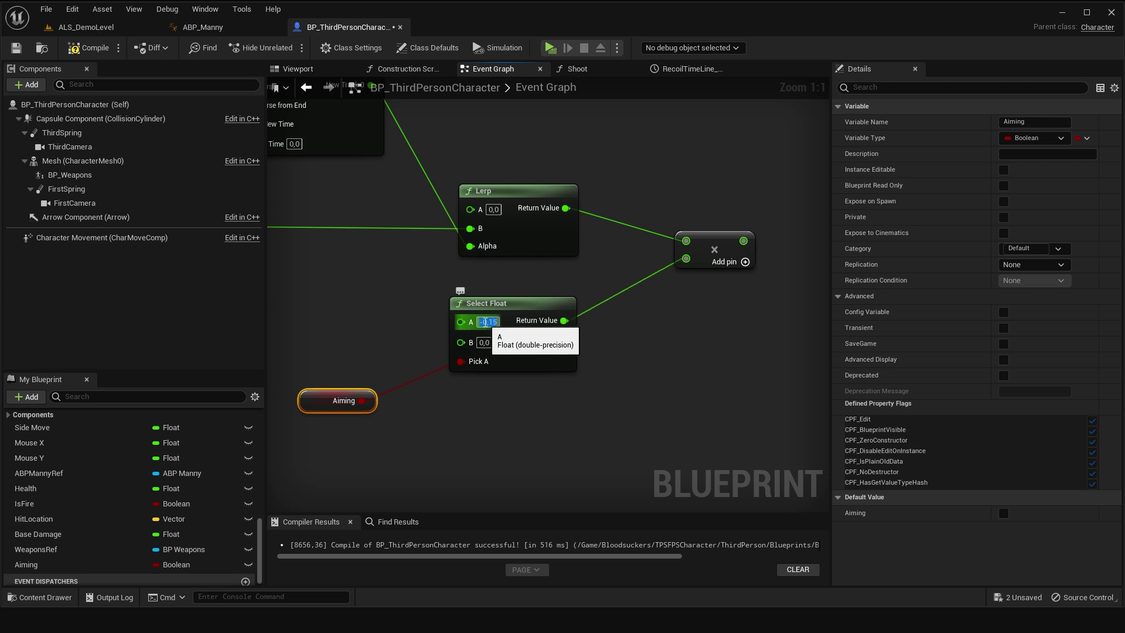
key(Return)
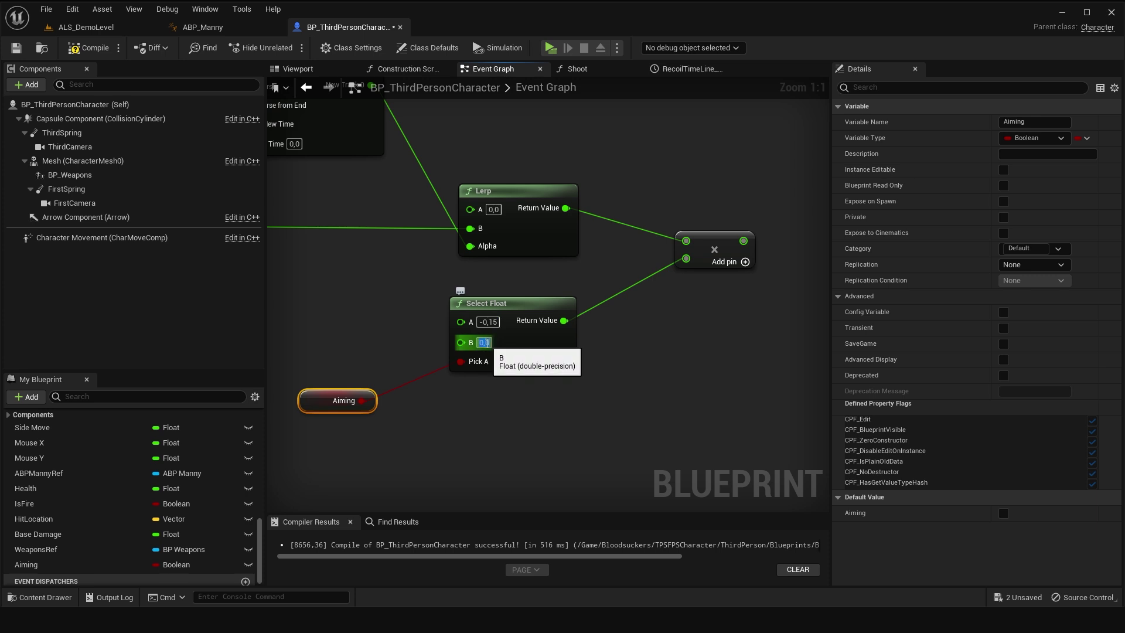
text(-1)
click(746, 431)
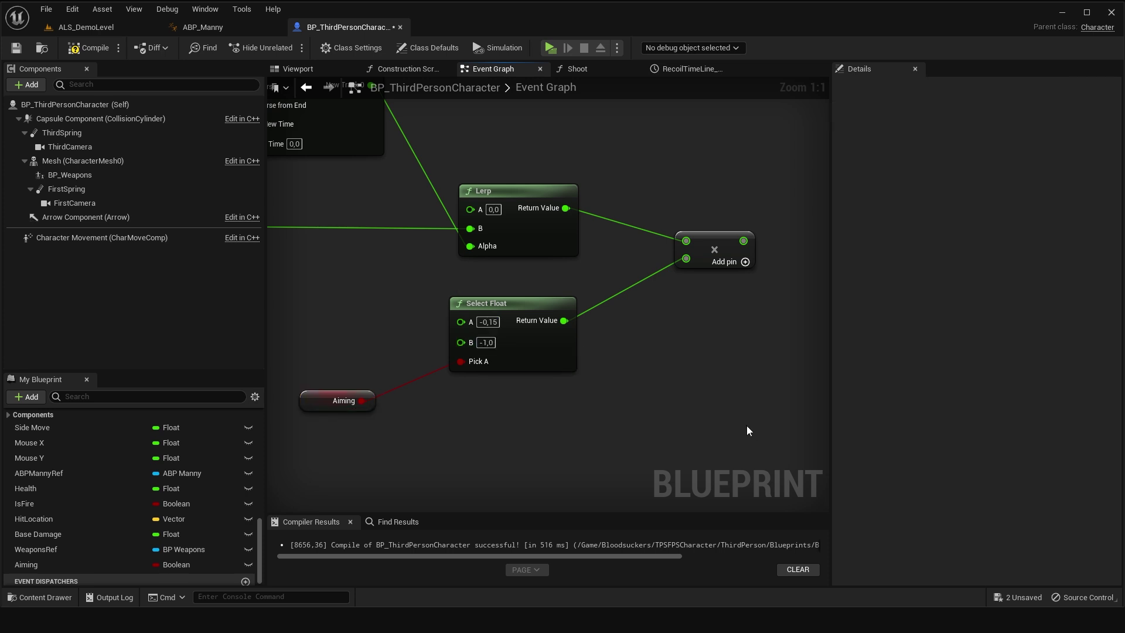
right_drag(737, 382, 628, 350)
click(444, 327)
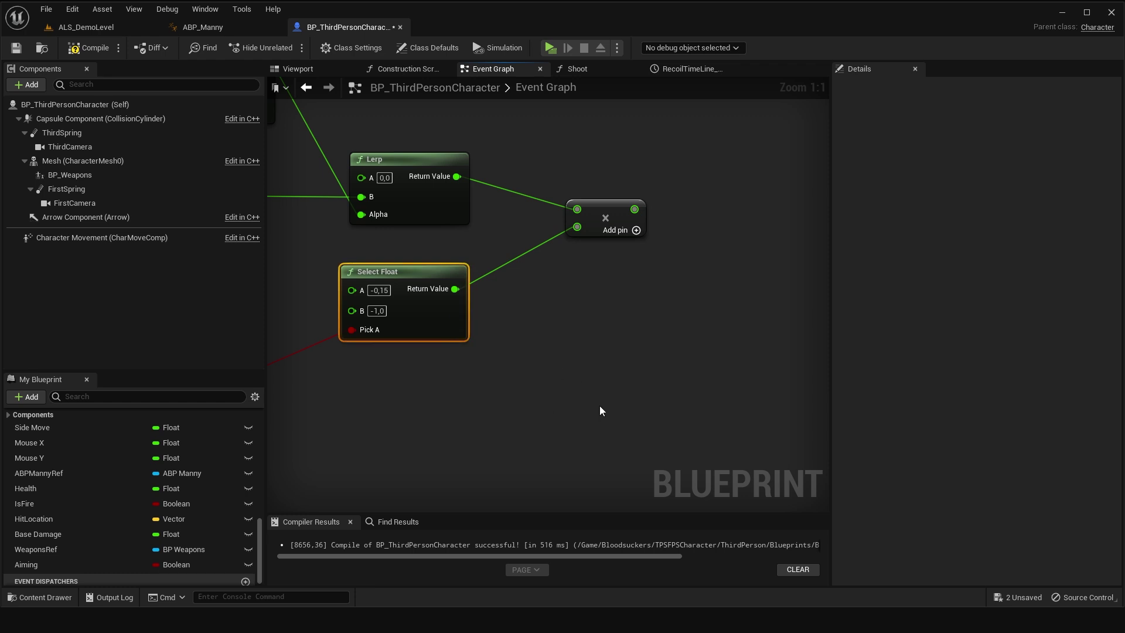
Duplicate the Select Float node and set its values to A 0,85 and B 1,7.
key(ctrl+c)
key(ctrl+v)
mouse_move(589, 427)
mouse_down()
mouse_move(560, 399)
mouse_move(551, 410)
mouse_up()
click(560, 410)
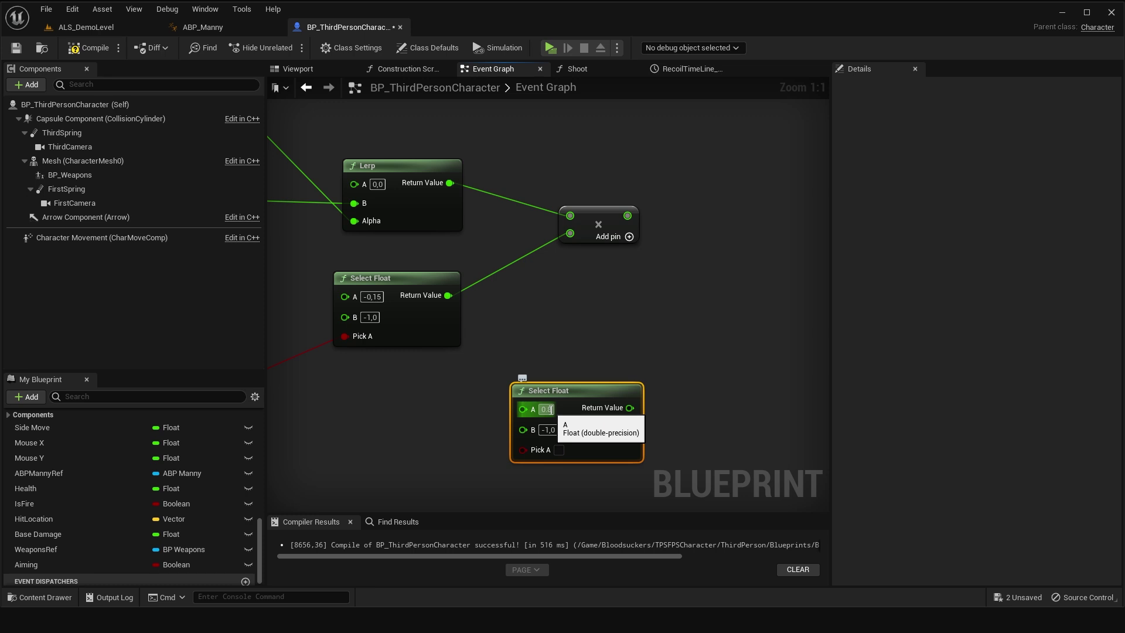
text(0,85)
key(Return)
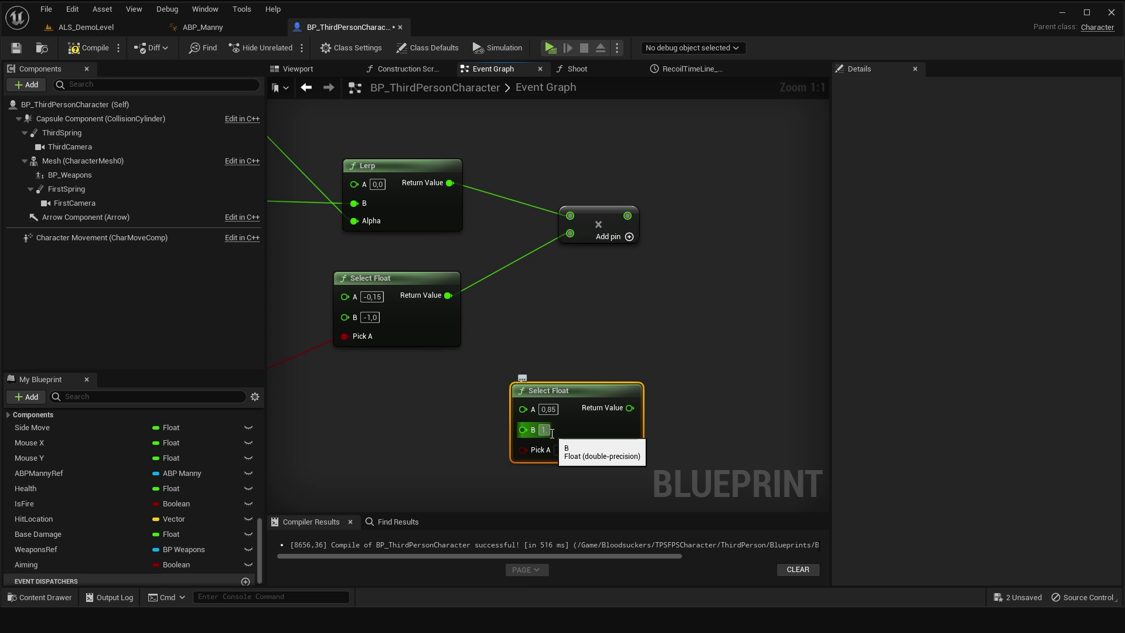
key(Return)
Connect the Aiming getter to the copied Select Float's Pick A.
right_drag(271, 381, 343, 306)
drag(317, 300, 601, 388)
right_drag(267, 305, 454, 338)
drag(454, 339, 458, 418)
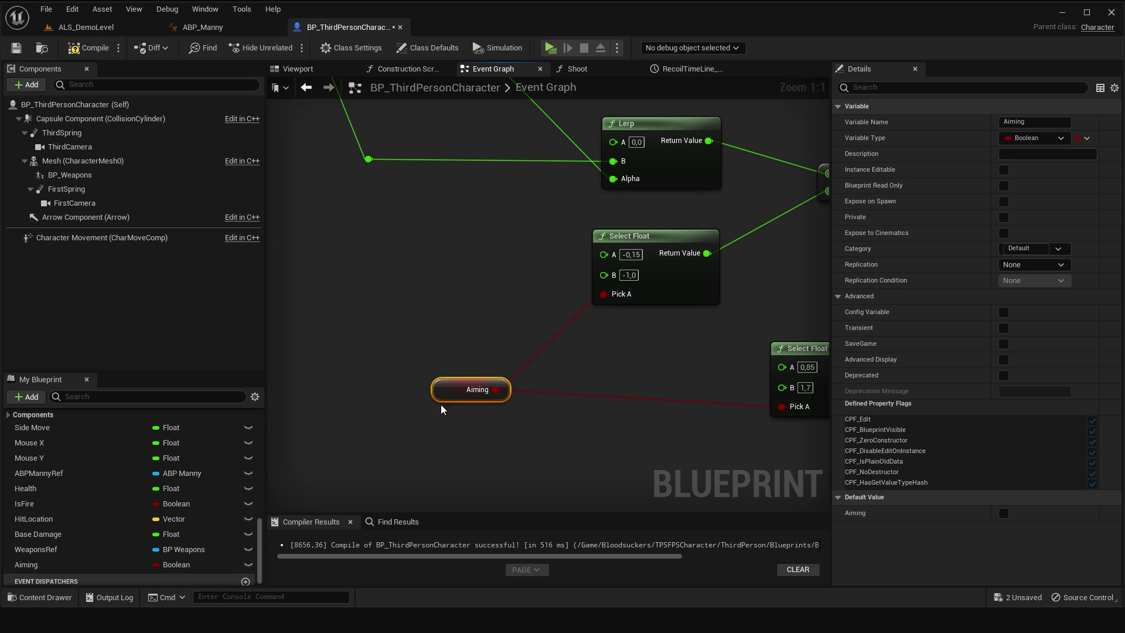
right_drag(820, 375, 524, 392)
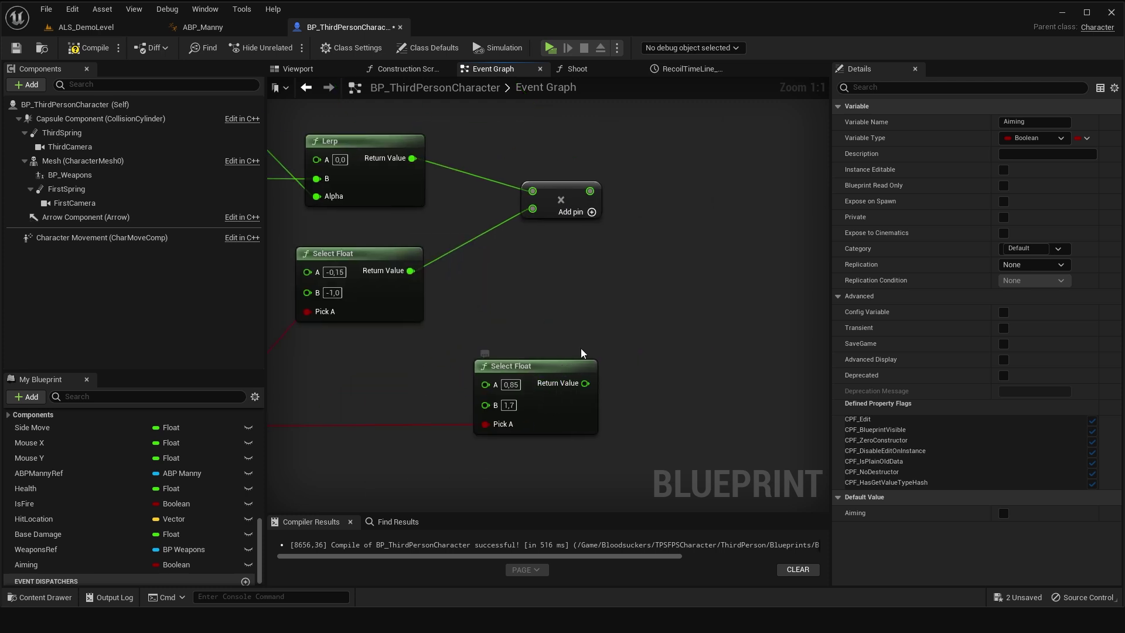
right_drag(582, 354, 573, 303)
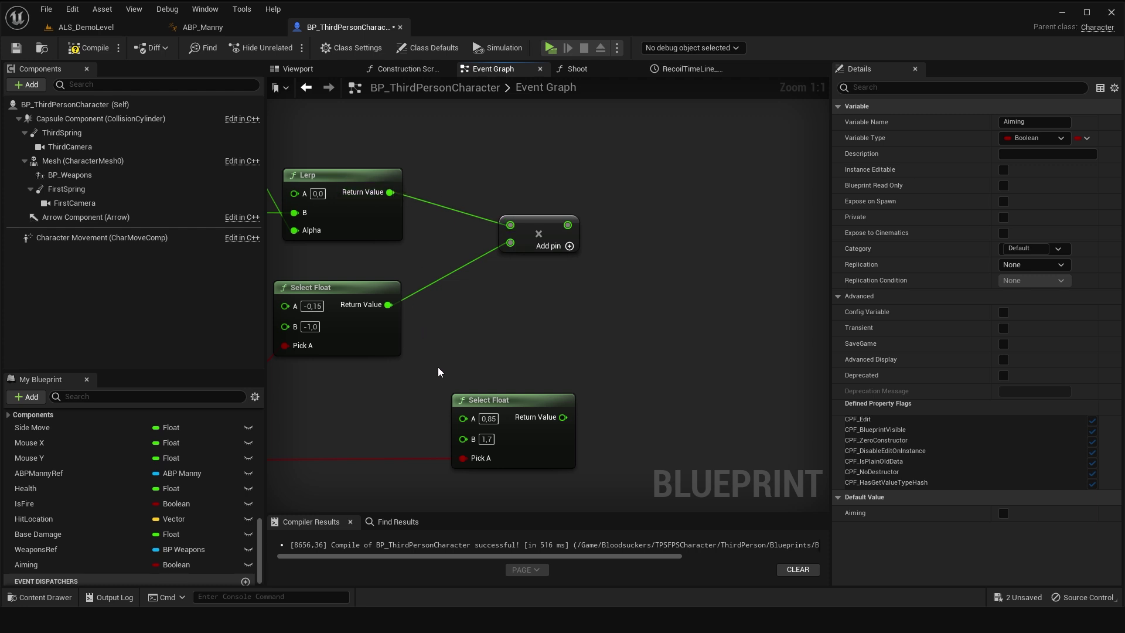
Divide the Lerp result by the 0,85/1,7 Select Float and compile the blueprint.
drag(390, 193, 648, 370)
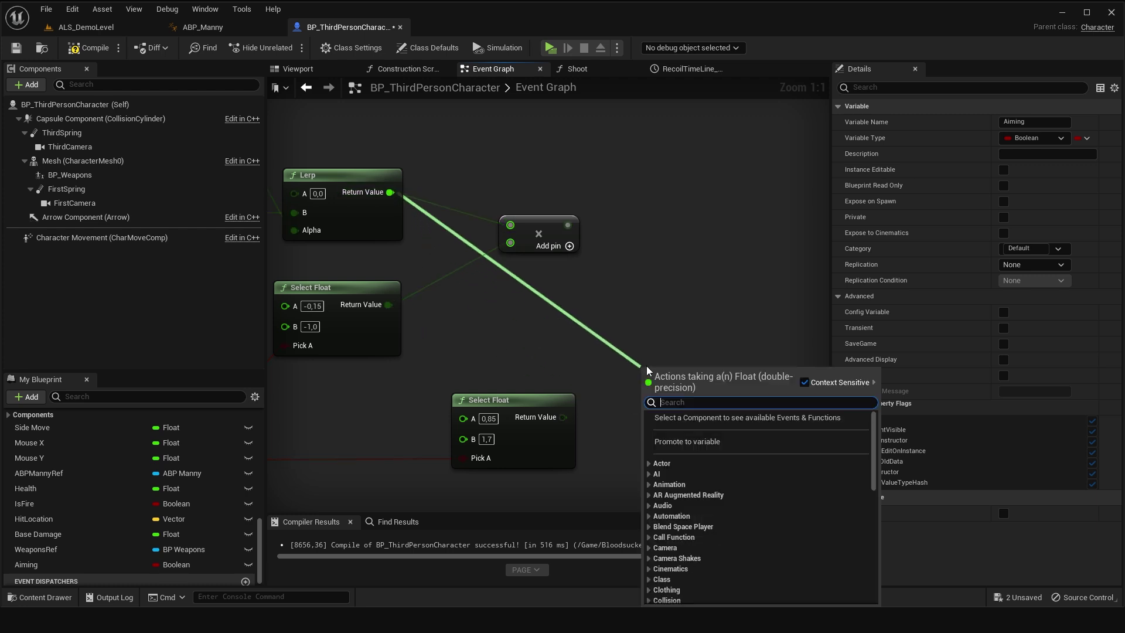
right_drag(621, 404, 534, 361)
mouse_move(476, 374)
mouse_down()
mouse_move(562, 353)
mouse_move(566, 155)
mouse_up()
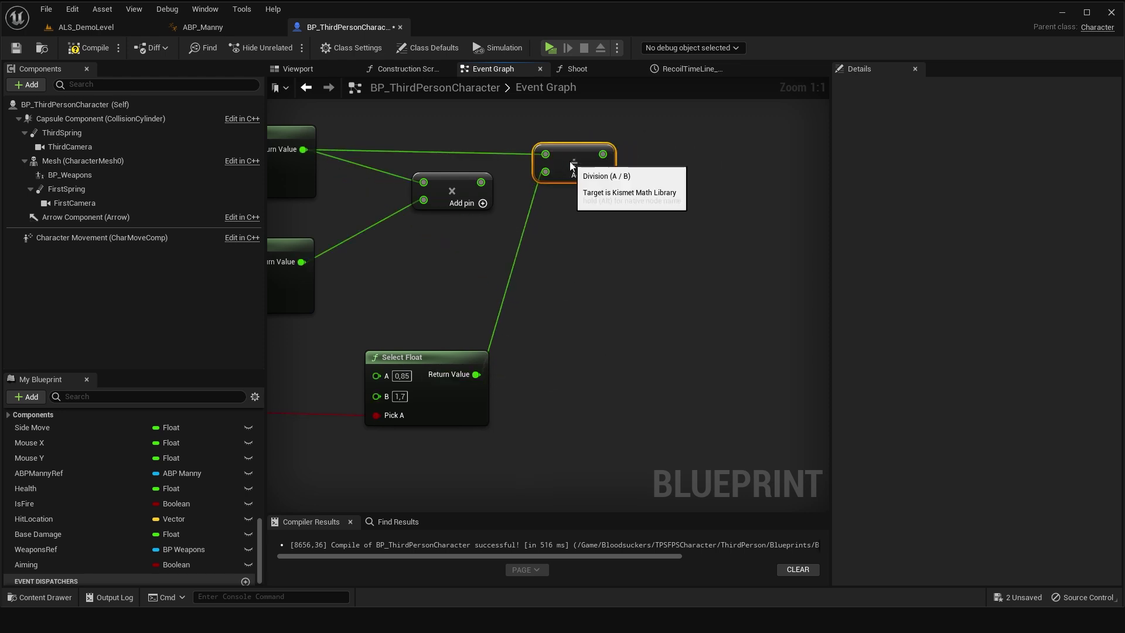
drag(579, 157, 598, 157)
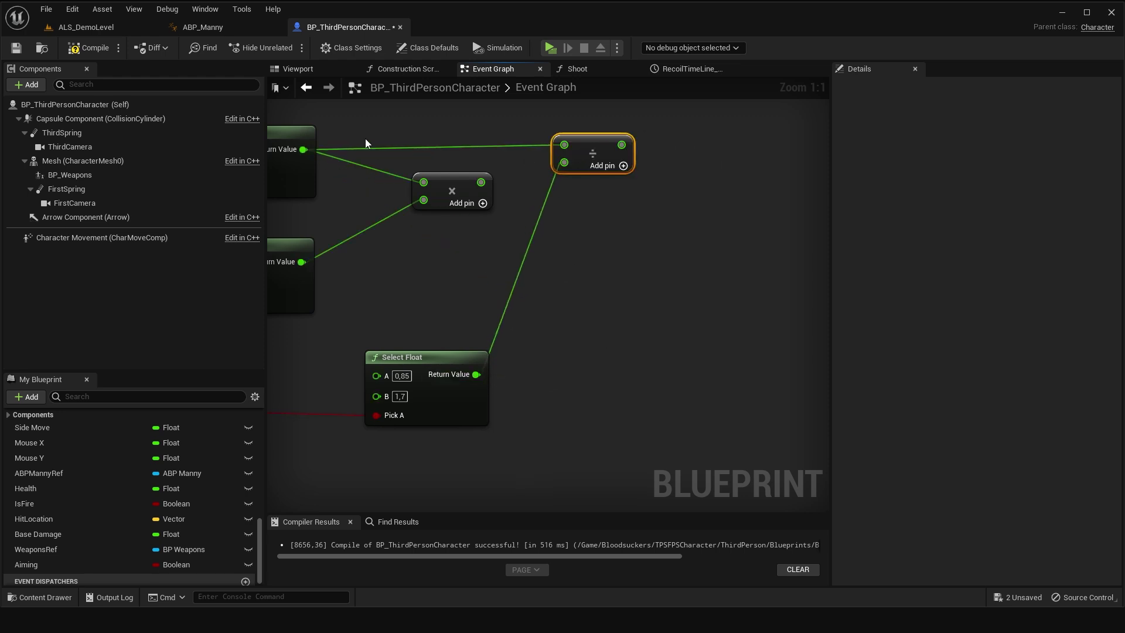
key(F7)
right_drag(641, 337, 637, 423)
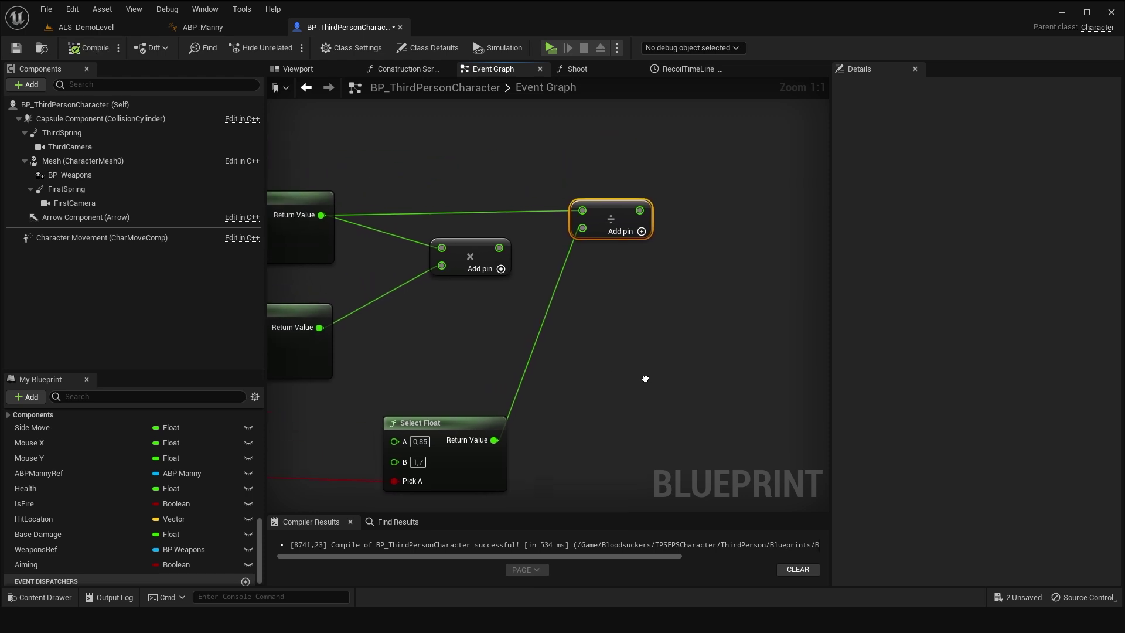
mouse_move(589, 240)
mouse_down()
mouse_move(589, 405)
mouse_move(580, 395)
mouse_up()
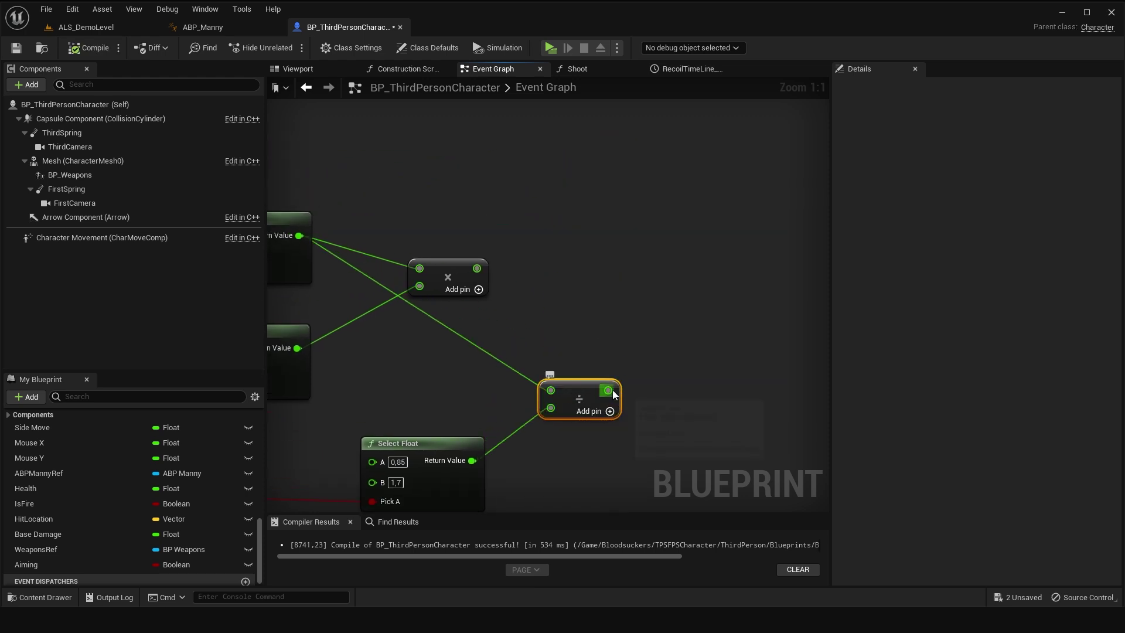
right_drag(599, 349, 678, 366)
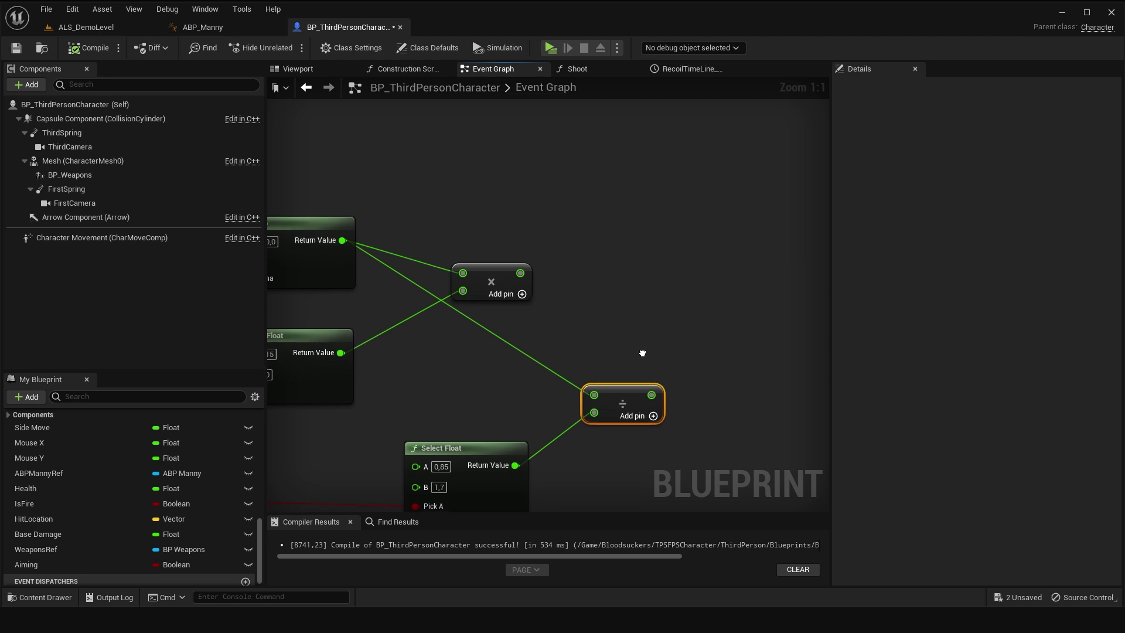
scroll(676, 369, down, 4)
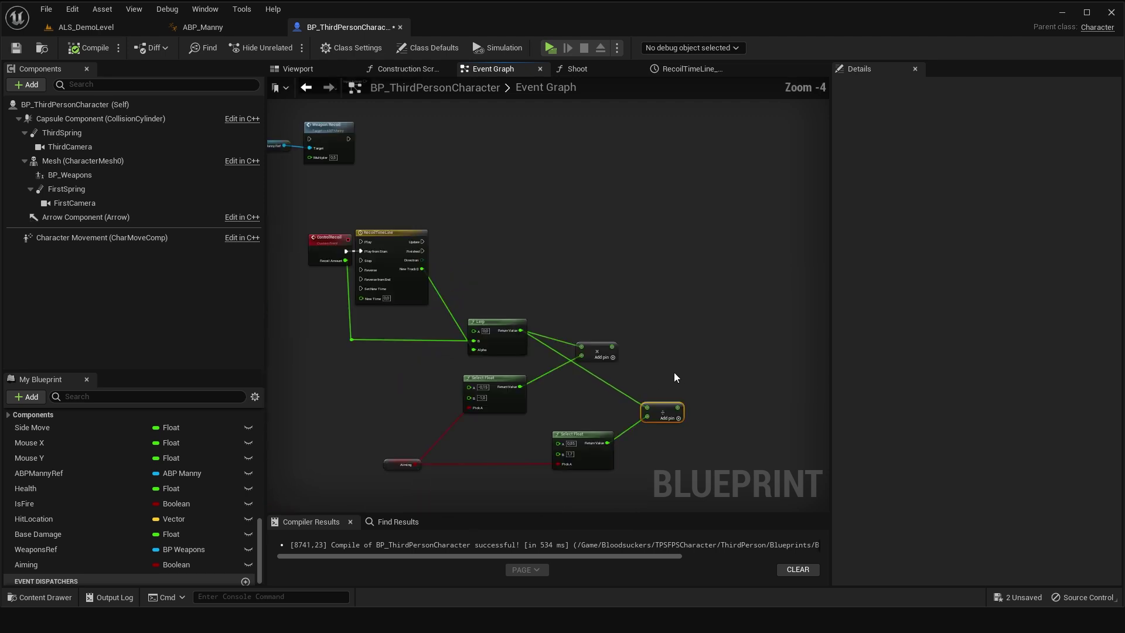
click(600, 334)
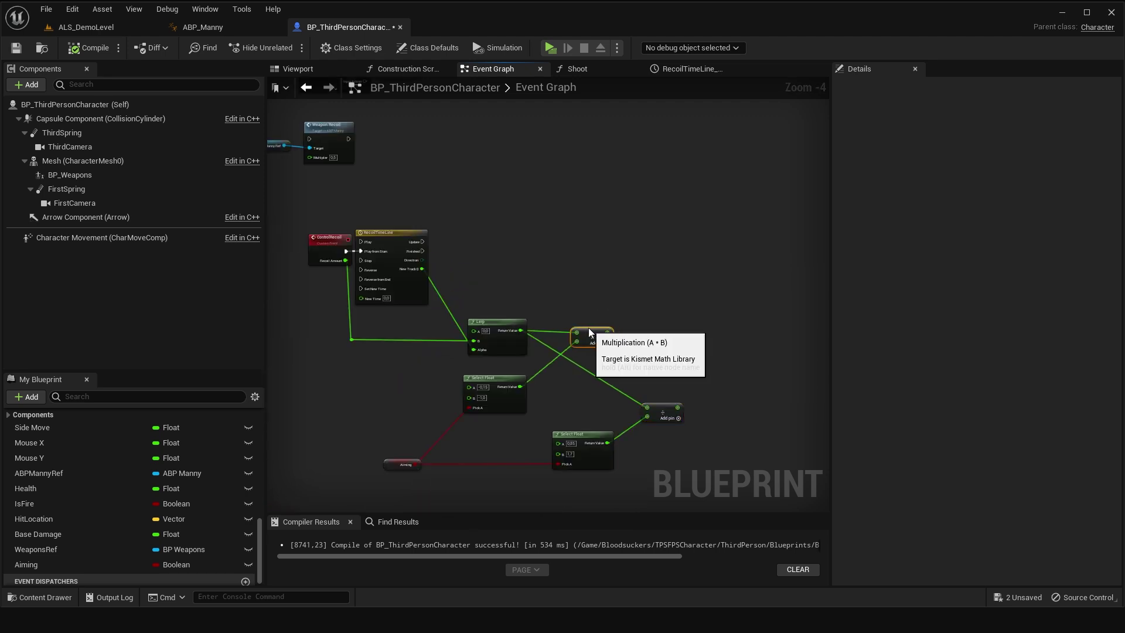
mouse_move(595, 275)
right_down()
mouse_move(464, 317)
mouse_move(549, 342)
right_up()
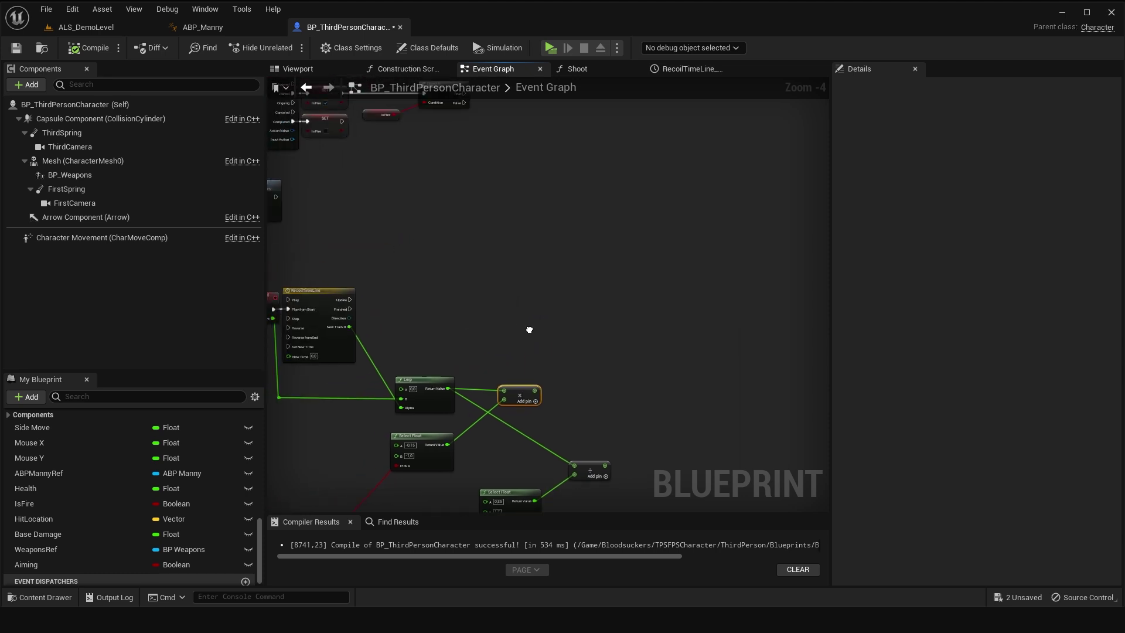
mouse_move(381, 308)
mouse_down()
mouse_move(653, 321)
mouse_move(618, 319)
mouse_up()
Add an Add Controller Pitch Input on the timeline Update, with the multiply result as Val.
text(add contro)
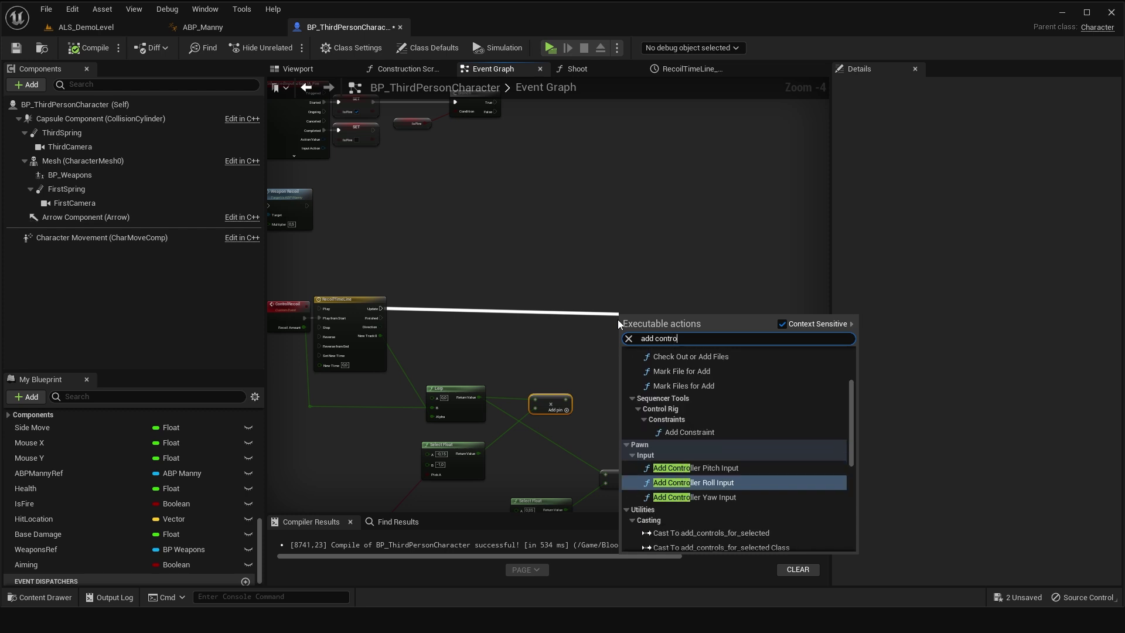
text(ller pu)
key(BackSpace)
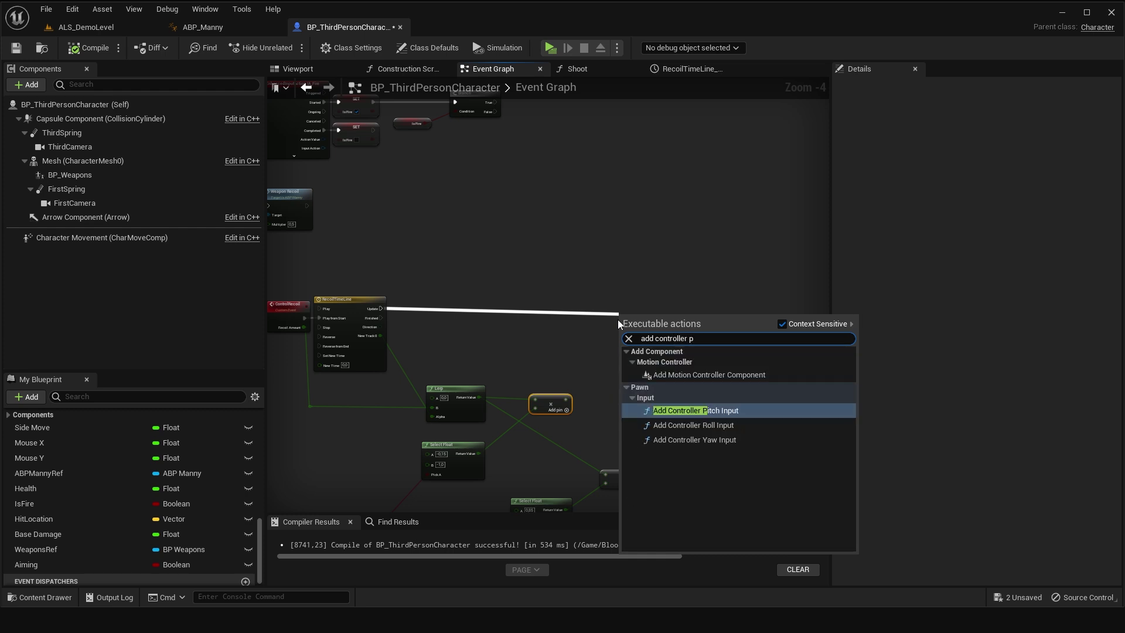
key(Return)
scroll(639, 323, up, 4)
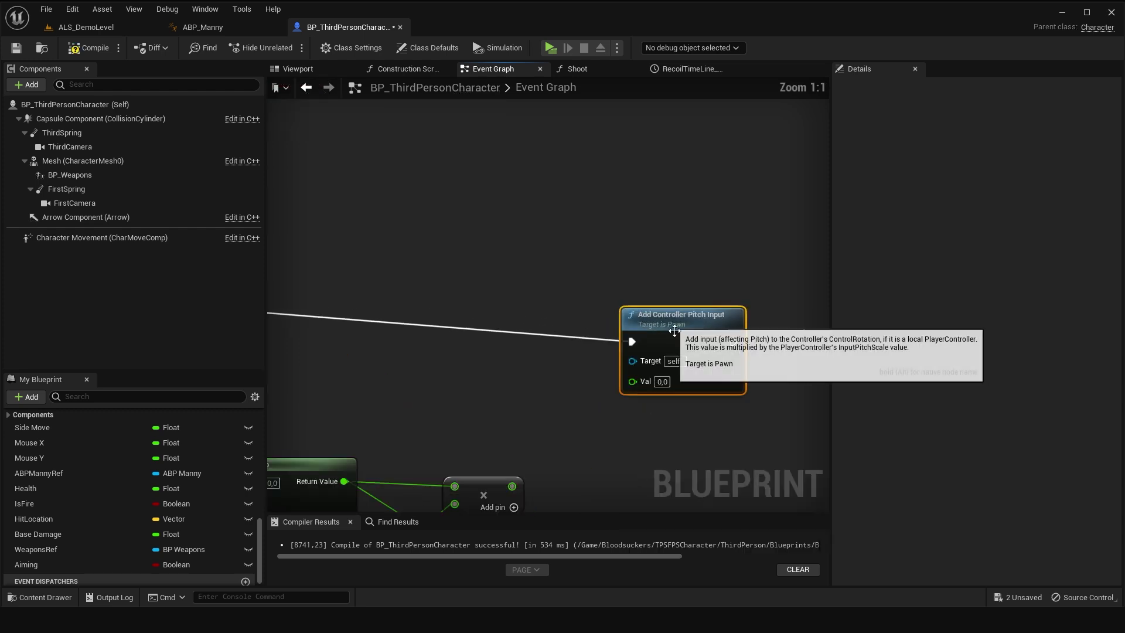
scroll(529, 313, down, 4)
right_click(524, 315)
key(Escape)
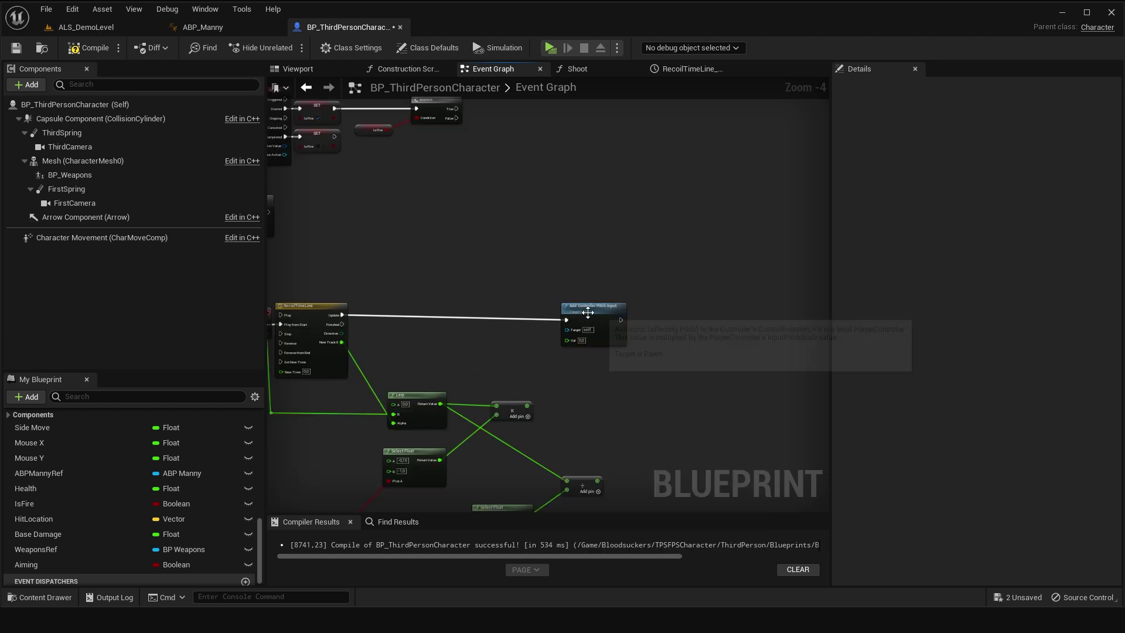
scroll(560, 377, up, 4)
mouse_move(476, 456)
mouse_down()
mouse_move(551, 335)
mouse_move(578, 314)
mouse_up()
mouse_move(471, 373)
right_down()
mouse_move(556, 393)
mouse_move(574, 339)
mouse_move(550, 330)
mouse_move(528, 354)
right_up()
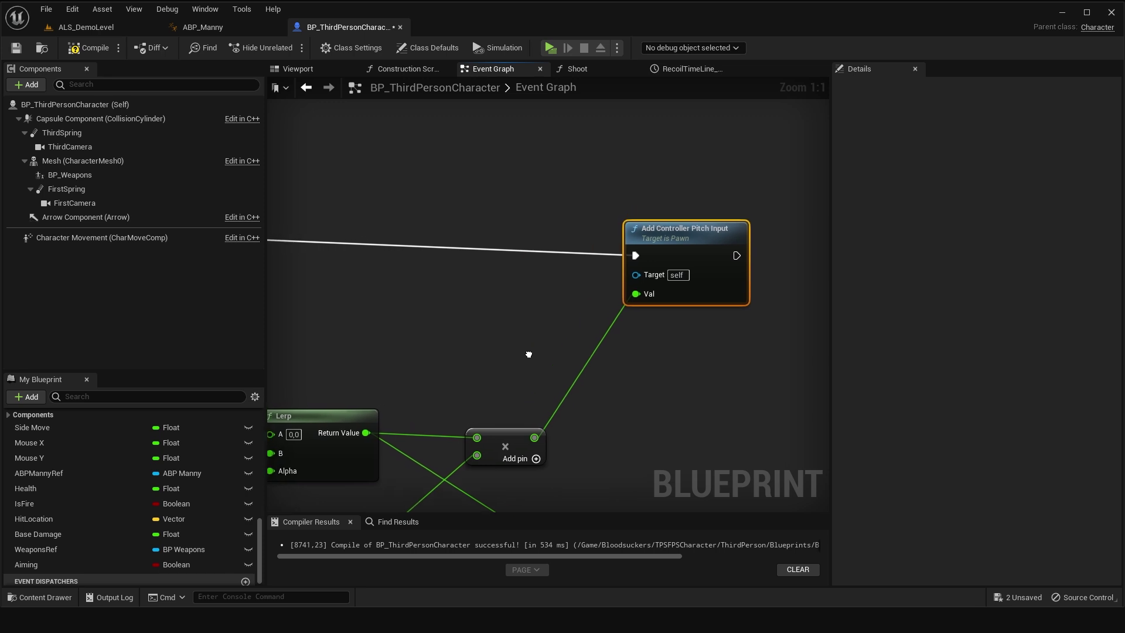
right_drag(528, 354, 329, 418)
Add a Branch node after the pitch input.
drag(535, 317, 638, 307)
text(branch)
key(Return)
Drive the Branch Condition with a new less-than comparison node.
drag(709, 335, 652, 316)
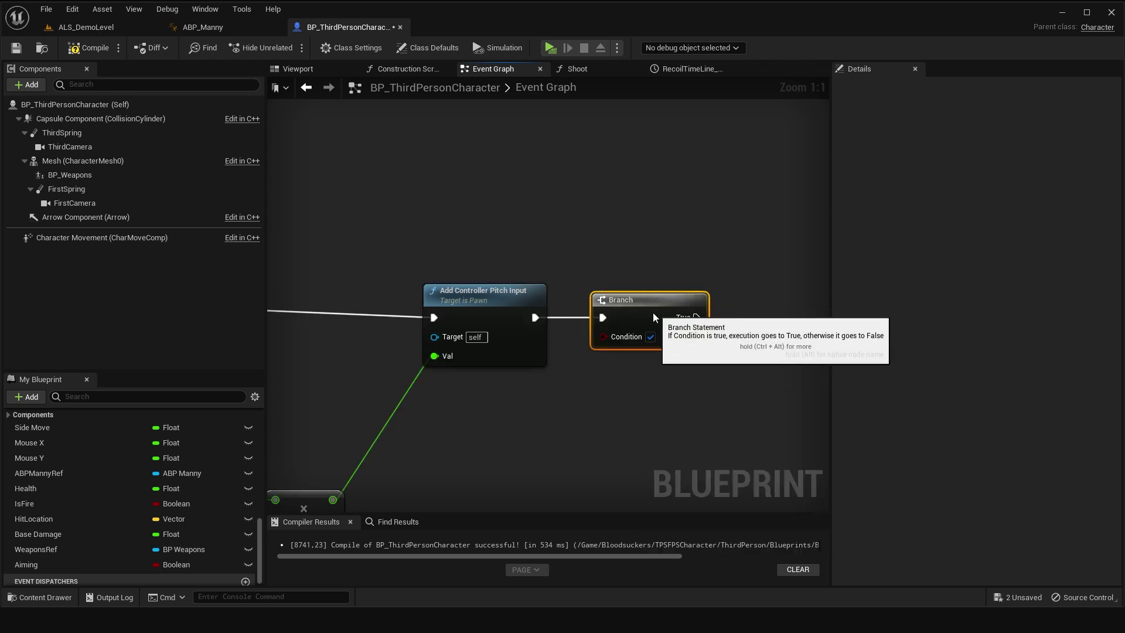
right_drag(655, 312, 615, 375)
drag(551, 401, 503, 302)
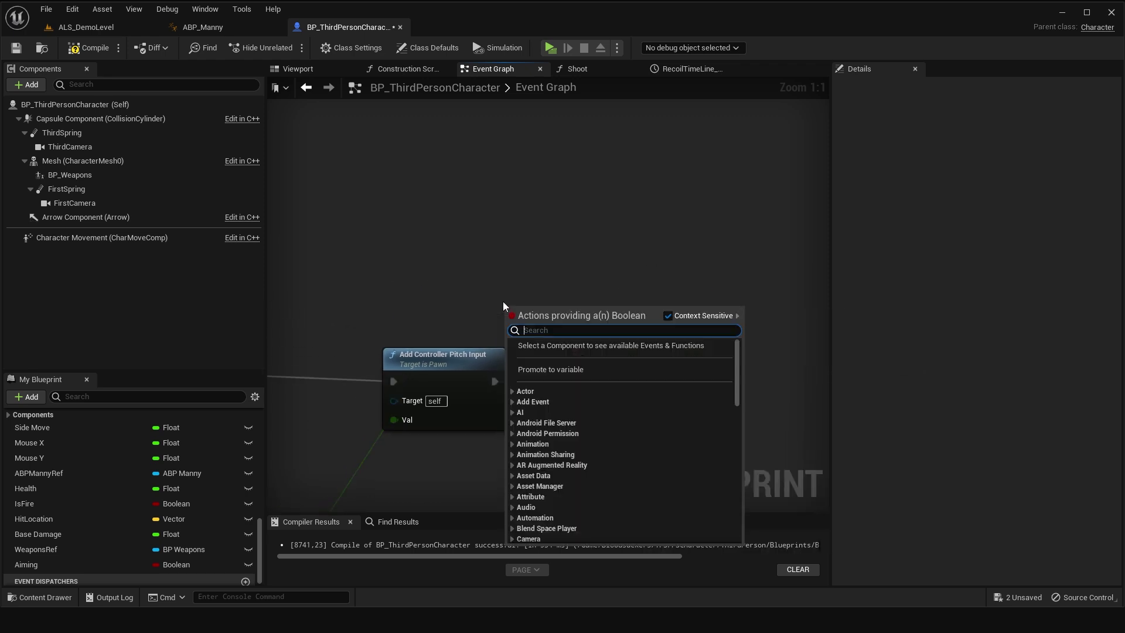
text(<)
key(Return)
drag(521, 291, 474, 263)
right_drag(401, 229, 584, 321)
Feed a Random Integer in Range (1 to 8) into the comparison and set the threshold to 5.
drag(668, 365, 542, 299)
text(random intege)
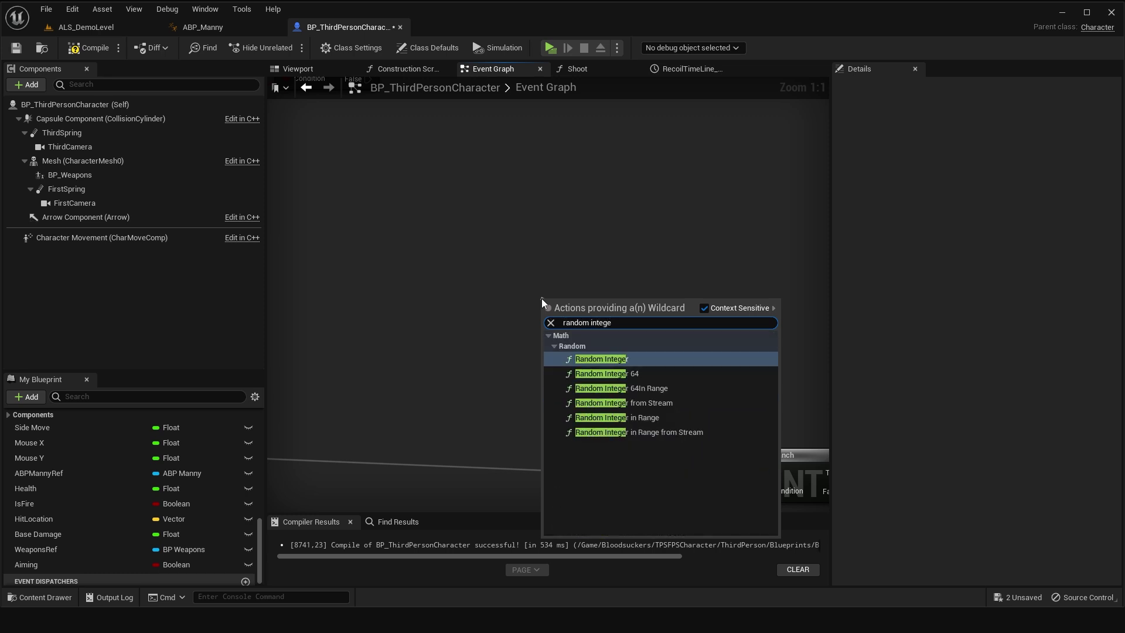
click(610, 417)
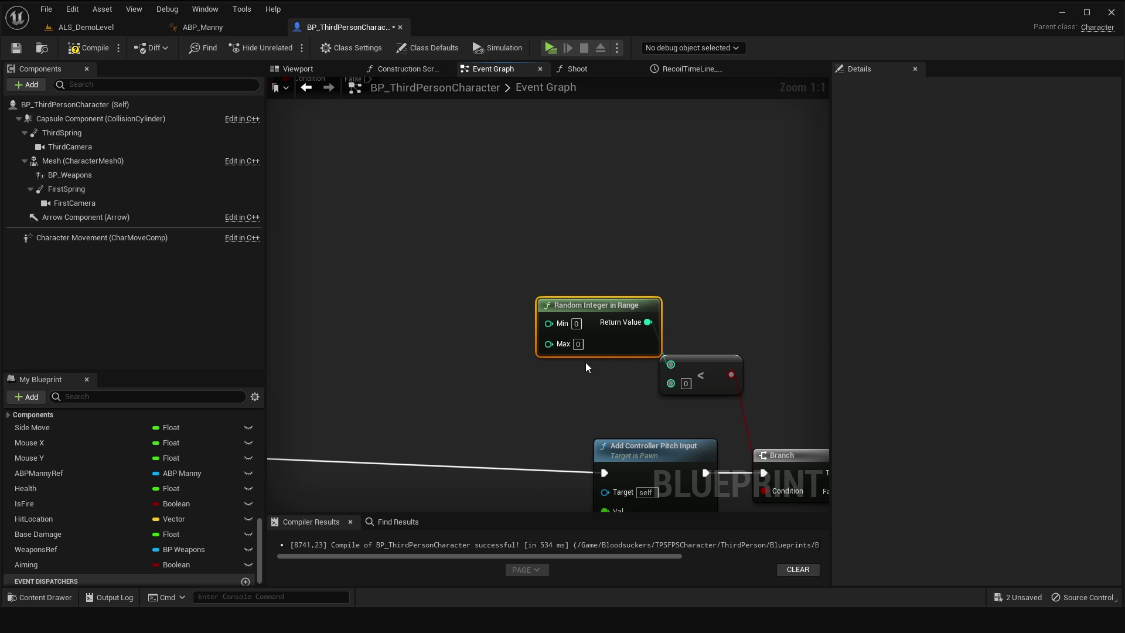
drag(593, 322, 527, 312)
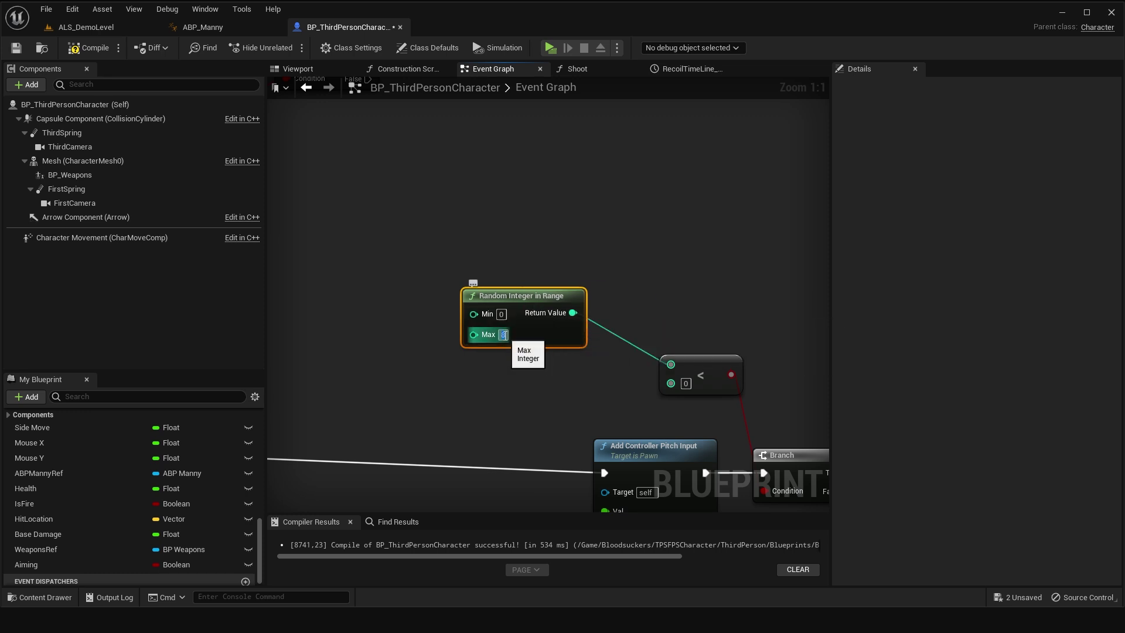
click(501, 314)
text(1)
click(592, 413)
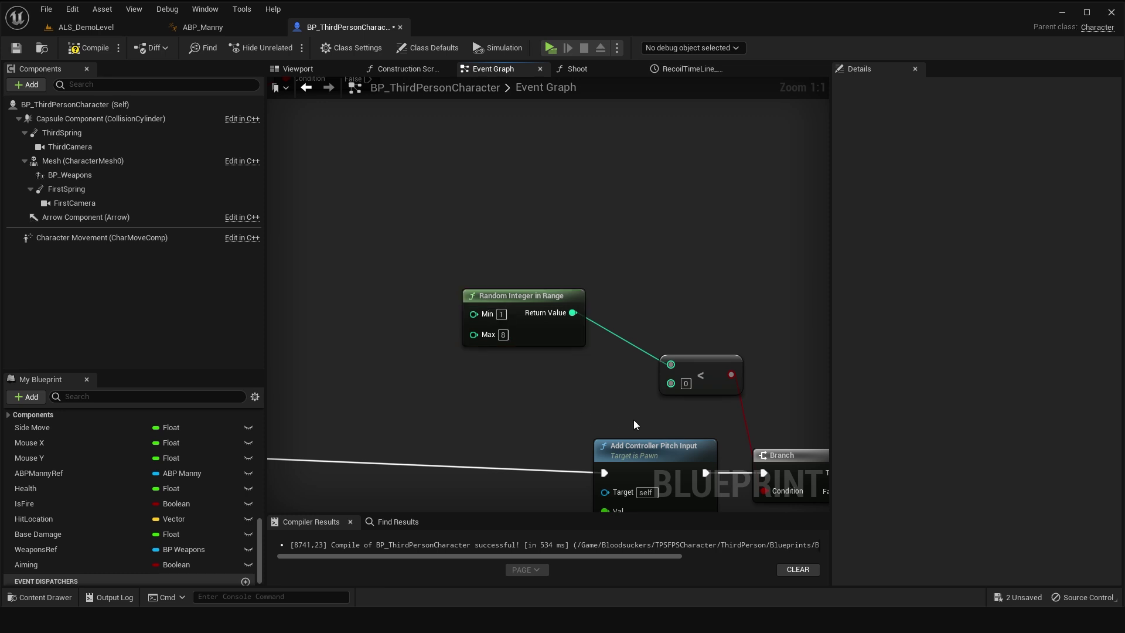
right_drag(634, 420, 550, 402)
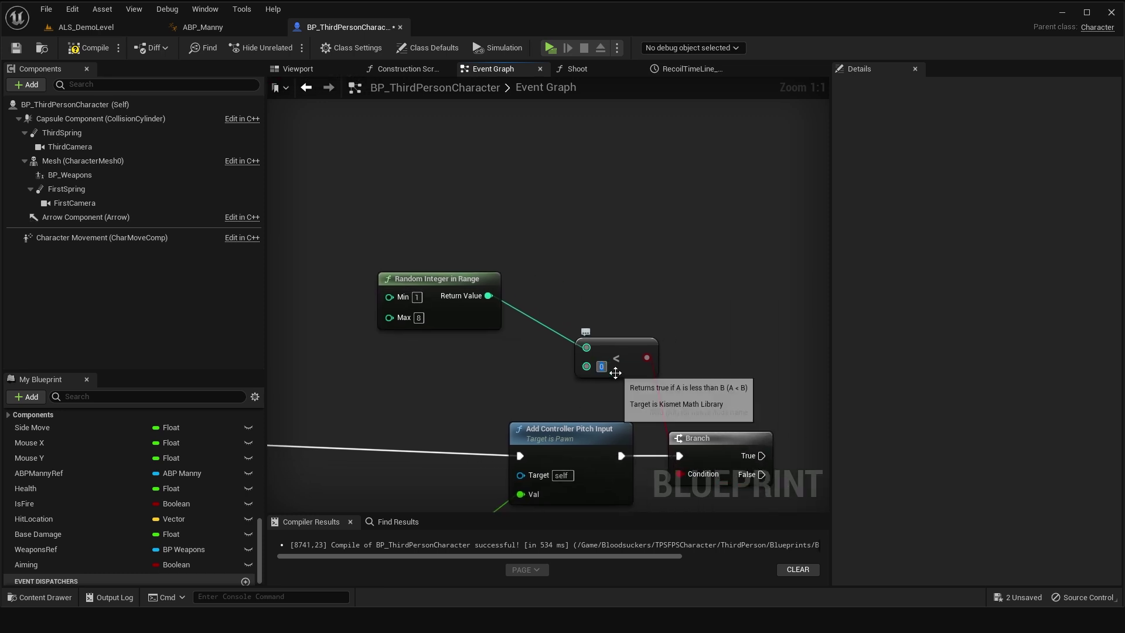
text(5)
right_drag(691, 324, 501, 310)
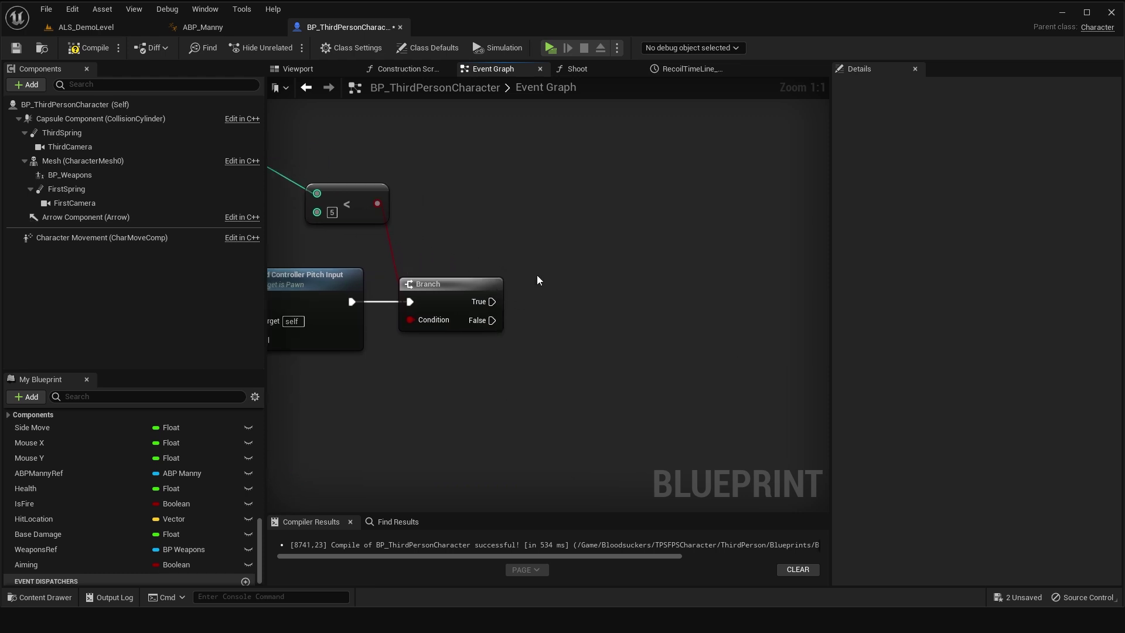
Add Add Controller Yaw Input nodes on both the Branch True and False outputs.
drag(492, 301, 642, 242)
text(add)
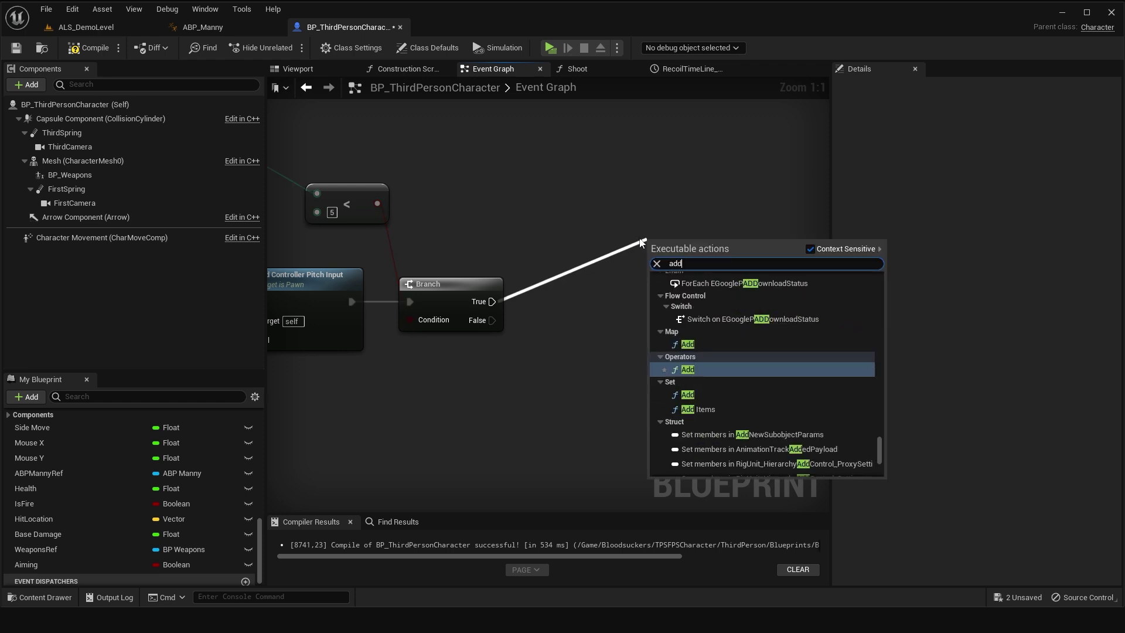
text( controller)
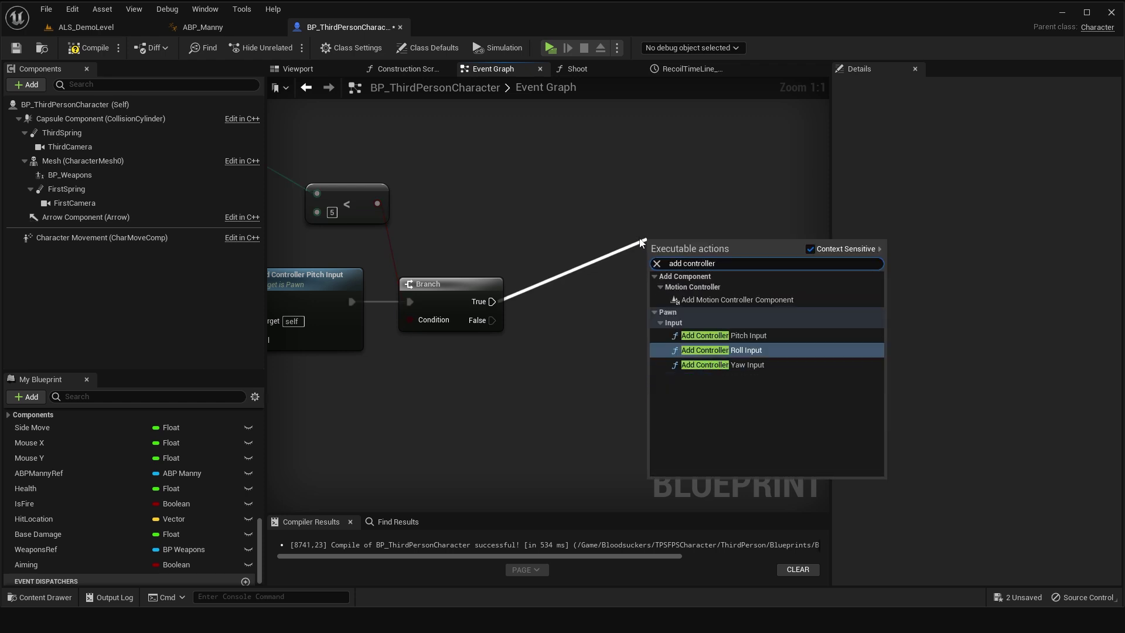
click(704, 364)
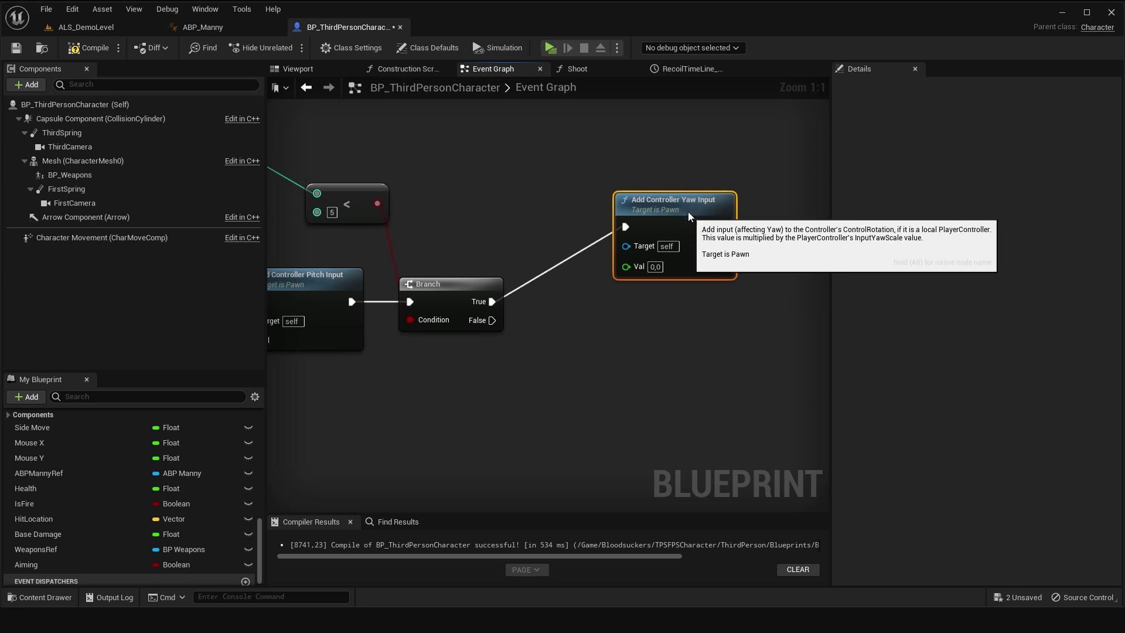
key(ctrl+c)
key(ctrl+v)
drag(650, 329, 638, 324)
drag(492, 320, 626, 358)
Multiply the divide result by -0,4.
mouse_move(597, 409)
right_down()
mouse_move(653, 350)
mouse_move(577, 335)
right_up()
drag(835, 400, 1116, 400)
mouse_move(557, 388)
right_down()
mouse_move(853, 275)
mouse_move(820, 289)
right_up()
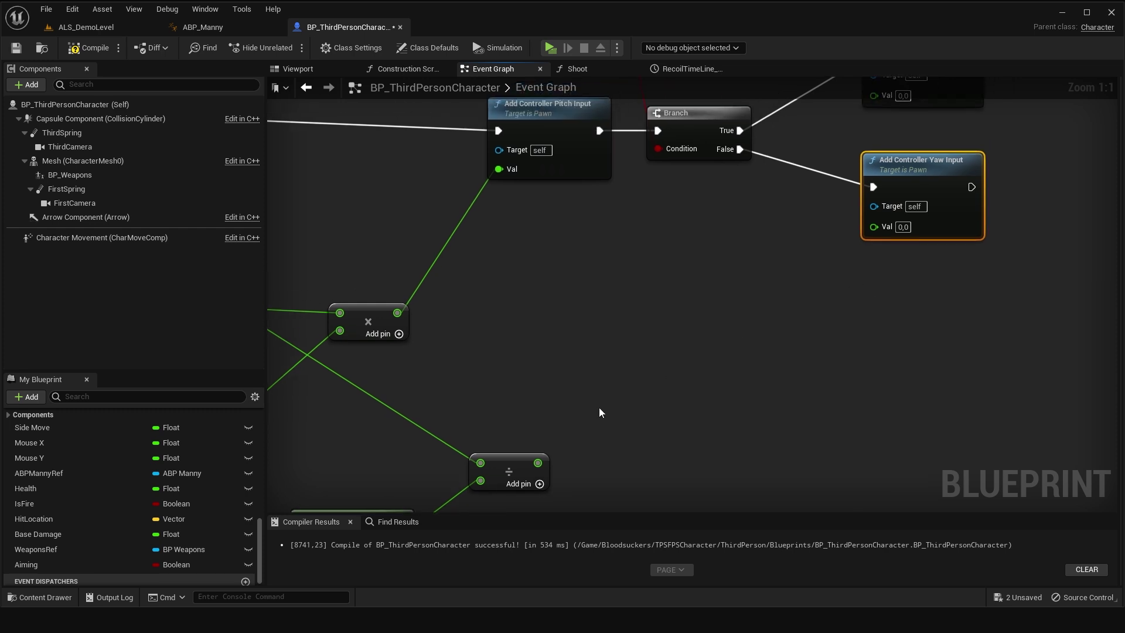
drag(537, 463, 587, 307)
text(*)
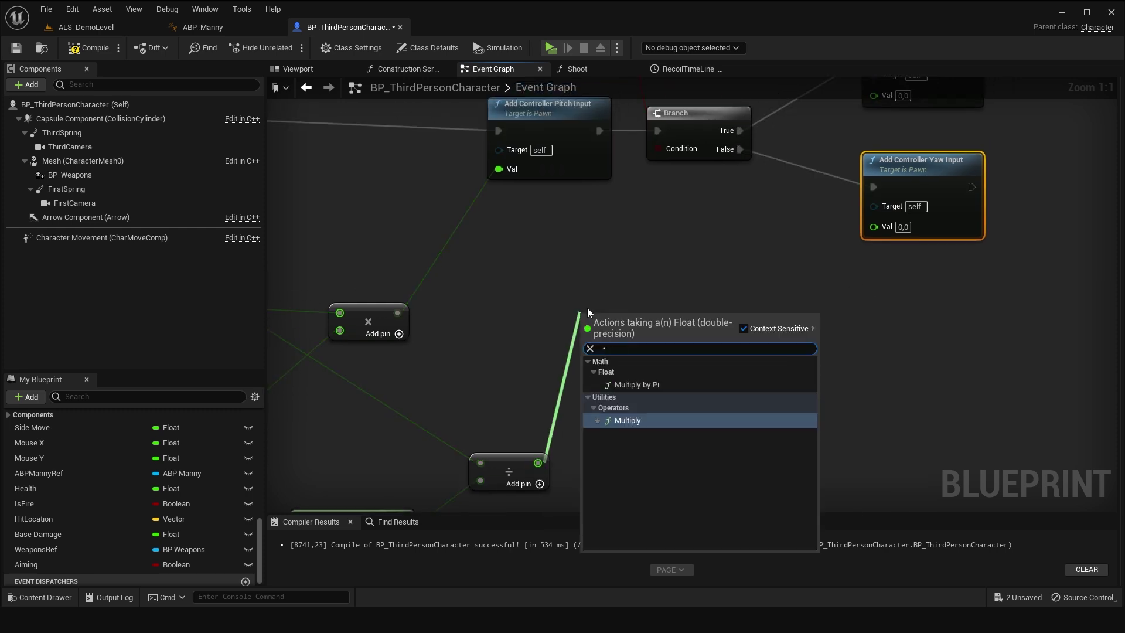
key(Return)
click(601, 343)
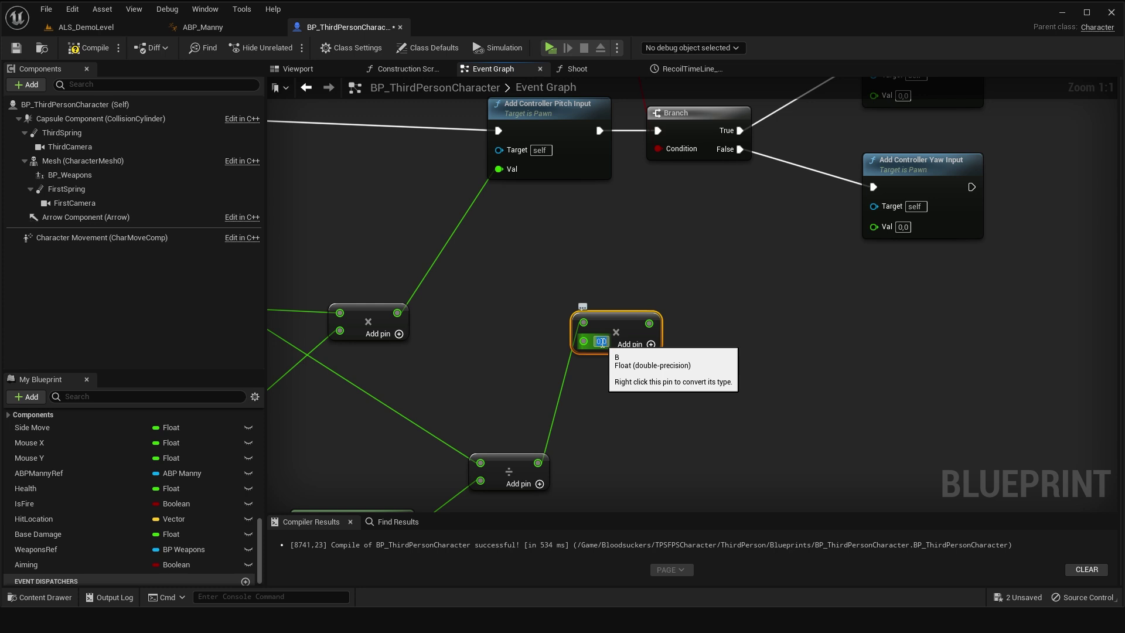
text(-)
text(.4)
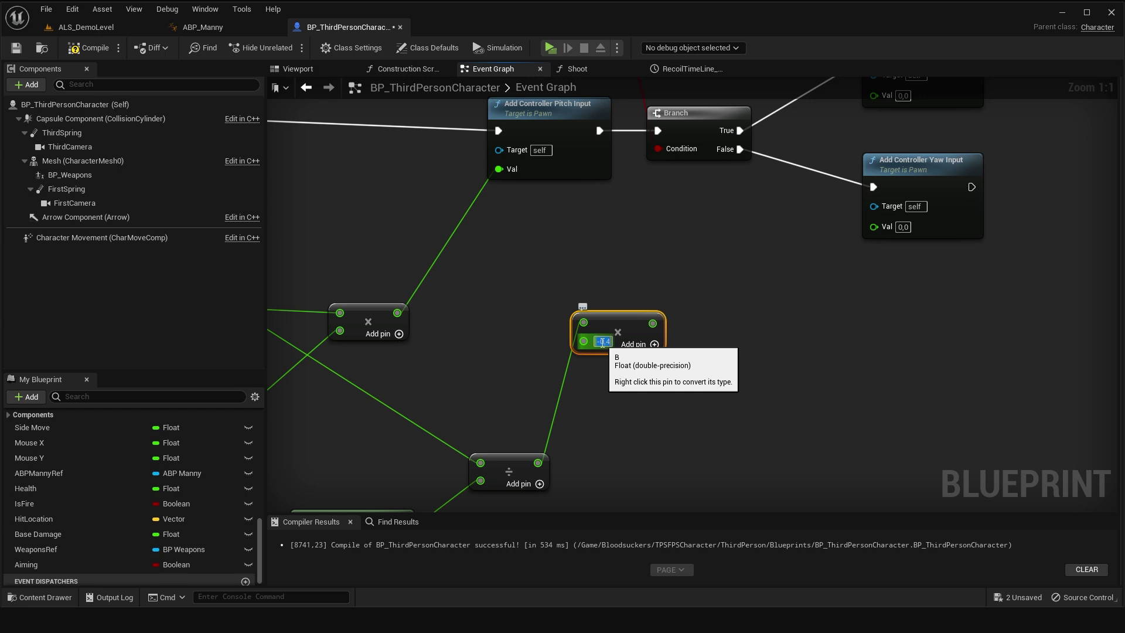
click(731, 275)
Wire the -0,4 product into the True yaw Val and the plain divide result into the False yaw Val.
right_drag(731, 275, 641, 372)
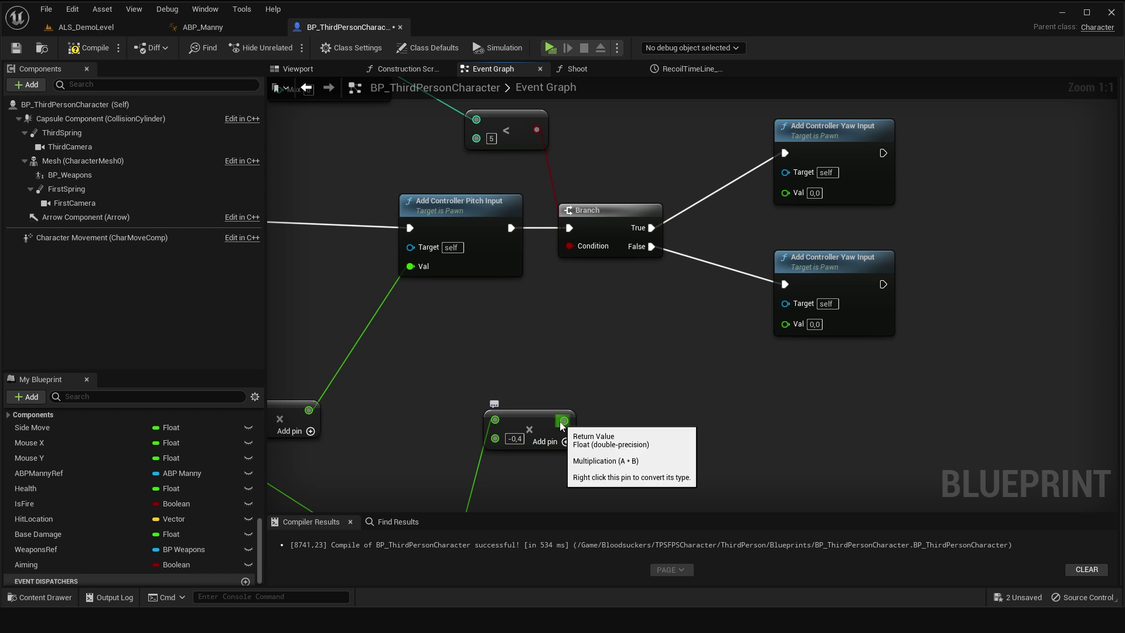
drag(563, 420, 785, 193)
right_drag(785, 193, 822, 41)
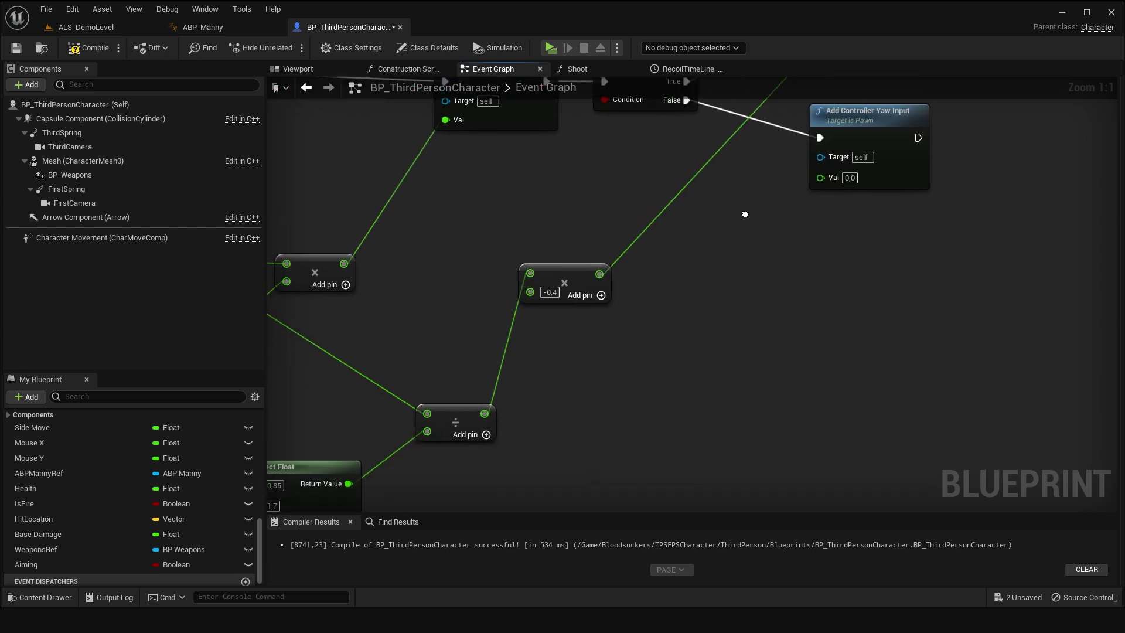
drag(492, 408, 821, 171)
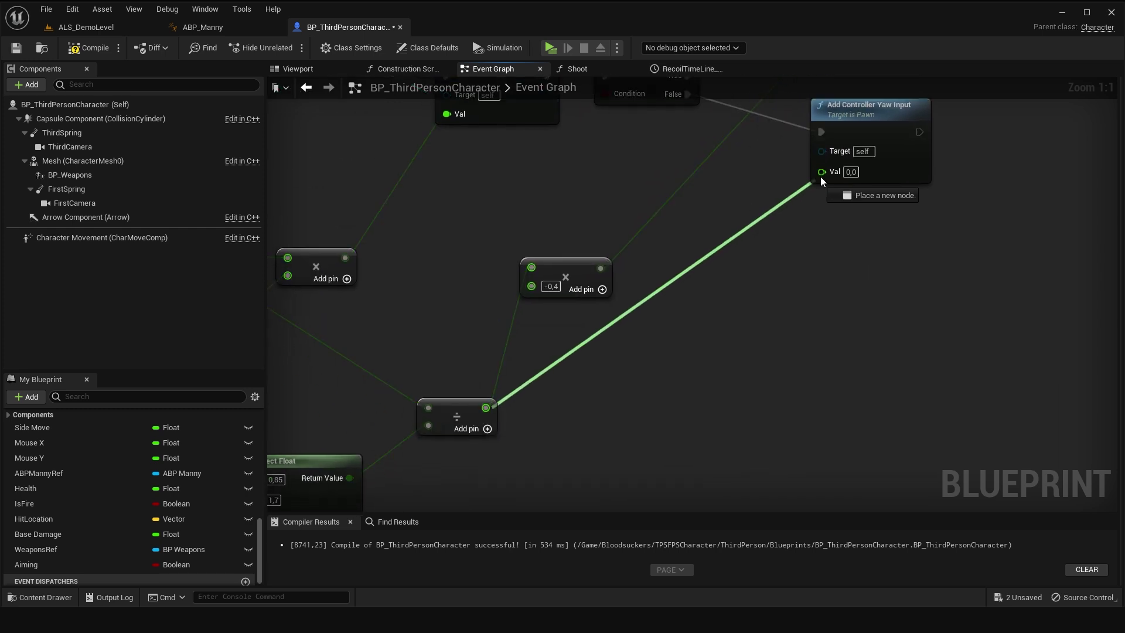
right_drag(806, 253, 766, 473)
scroll(746, 420, down, 3)
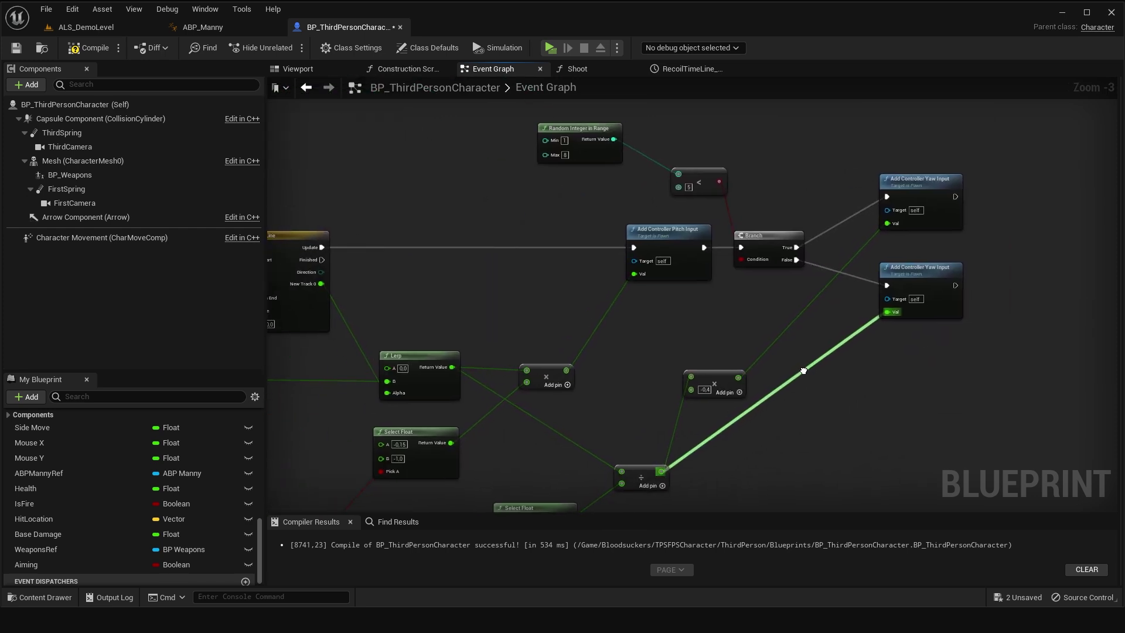
mouse_move(803, 371)
right_down()
mouse_move(871, 258)
mouse_move(938, 320)
right_up()
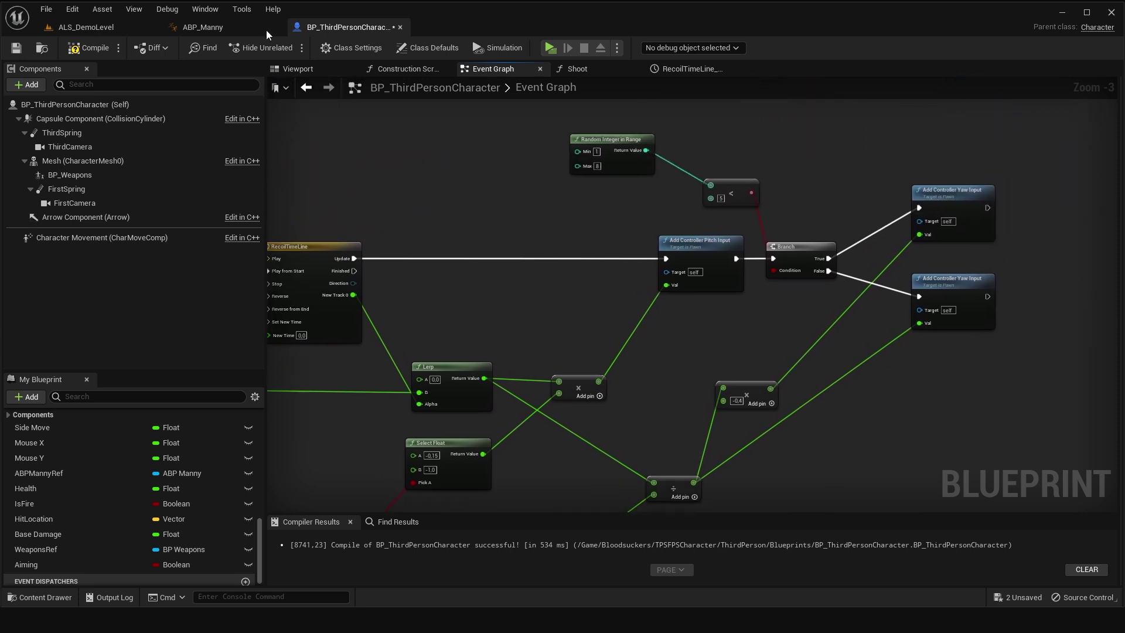
Compile and save, then wrap the recoil nodes in a comment box.
click(88, 47)
click(16, 50)
scroll(628, 266, down, 1)
mouse_move(467, 160)
right_down()
mouse_move(629, 266)
mouse_move(655, 344)
right_up()
drag(395, 370, 822, 164)
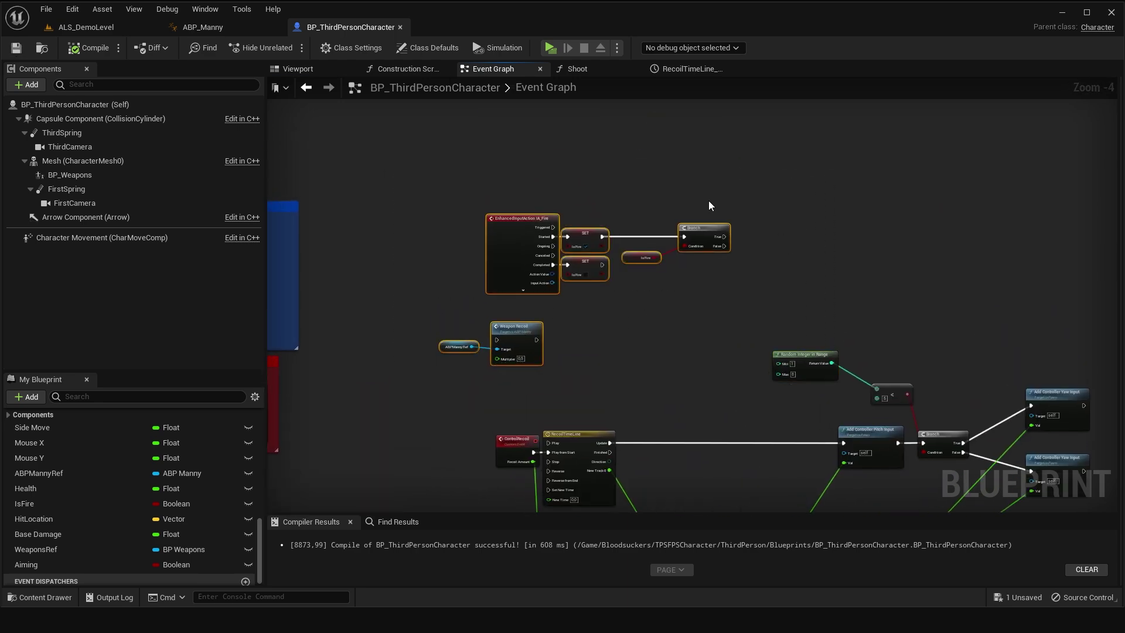
drag(715, 239, 698, 174)
scroll(697, 174, down, 3)
mouse_move(392, 391)
mouse_down()
mouse_move(748, 243)
mouse_move(750, 206)
mouse_up()
key(c)
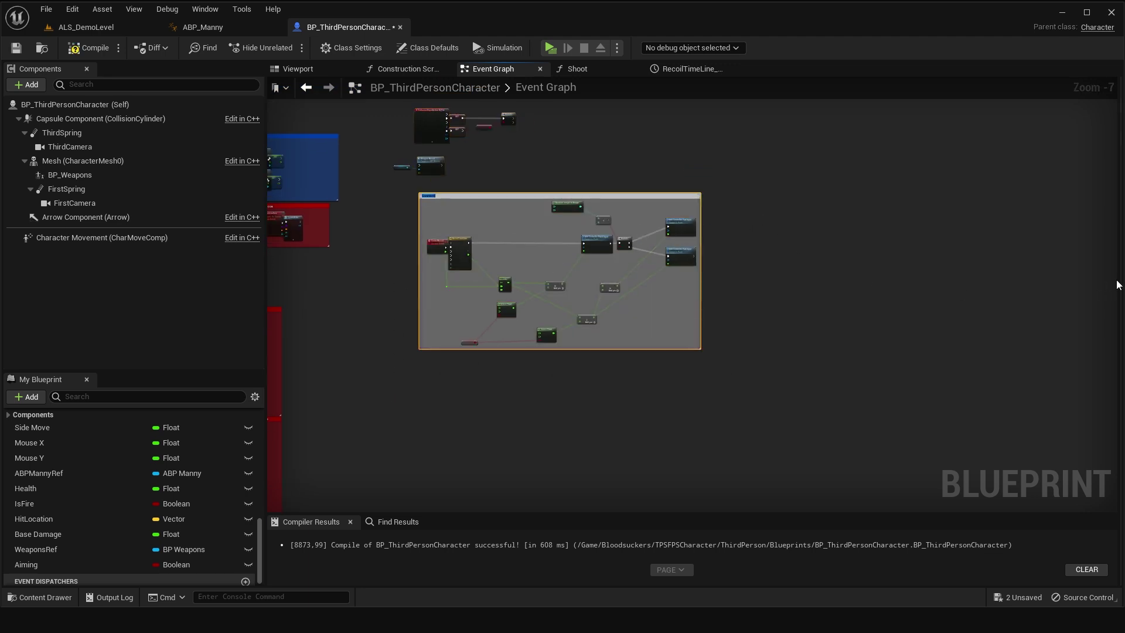
Set the comment box colour to a deep blue.
drag(976, 292, 706, 292)
click(980, 154)
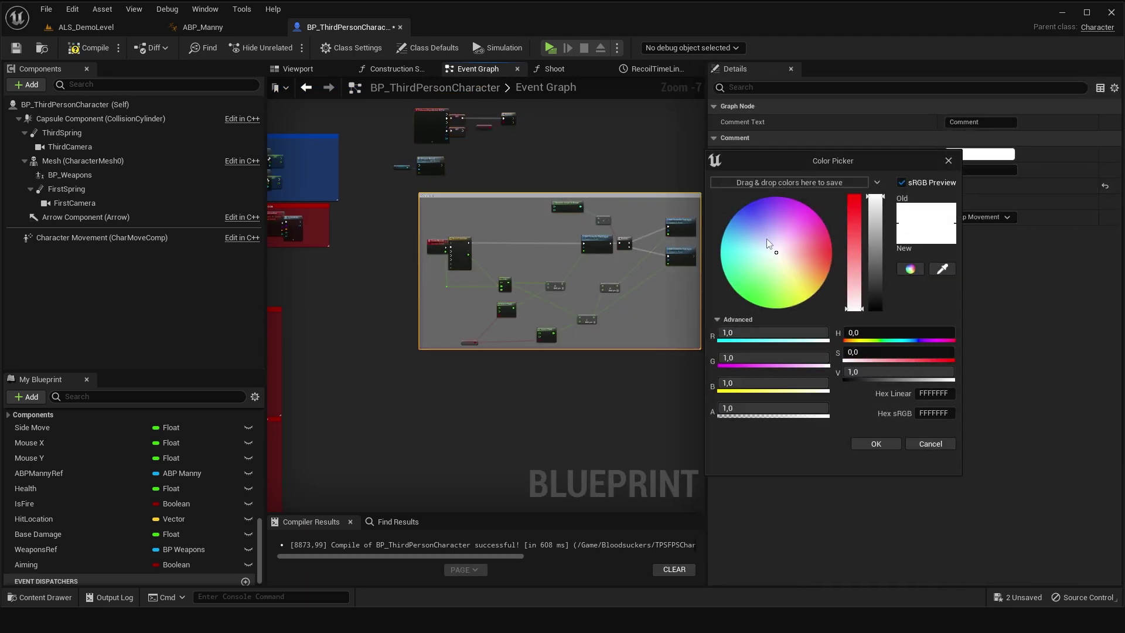
click(741, 209)
mouse_move(743, 202)
mouse_down()
mouse_move(750, 184)
mouse_move(736, 186)
mouse_up()
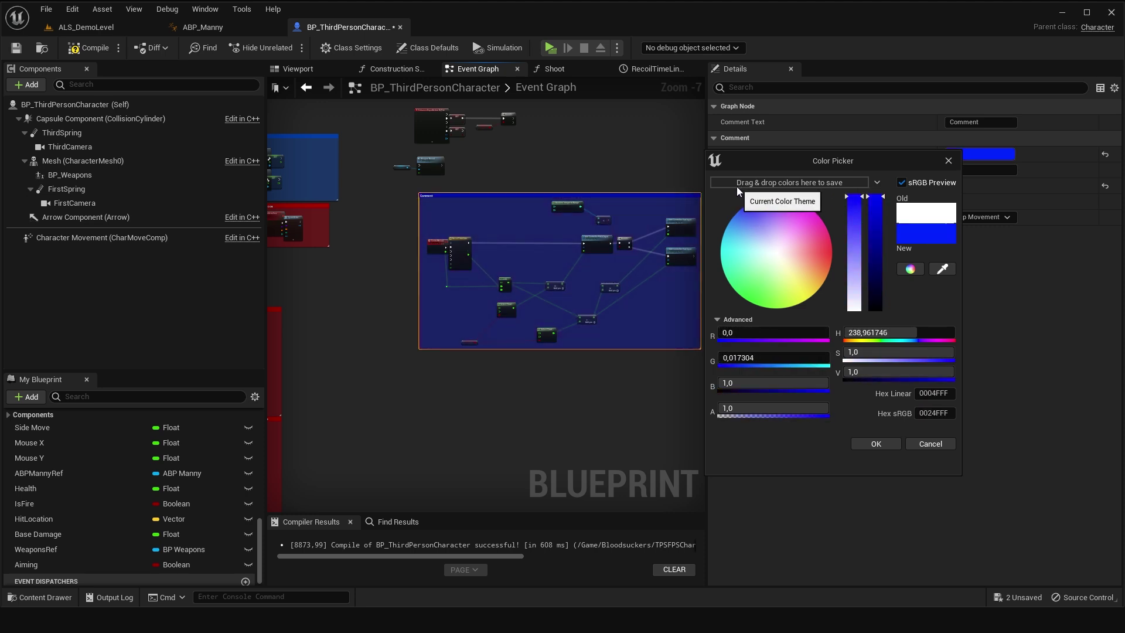
click(875, 444)
scroll(434, 198, up, 8)
drag(707, 259, 1001, 259)
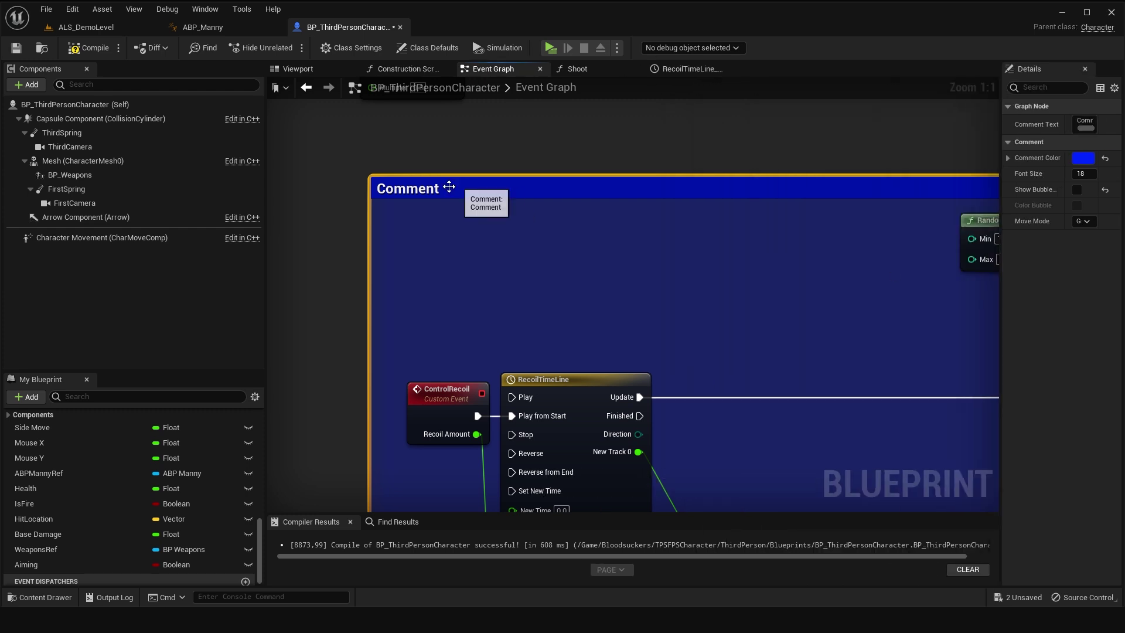
Title the comment "Процекдурная отдача (free fire / aiming)" and compile the blueprint.
double_click(416, 190)
text(Процекдурная отдача (free fire)
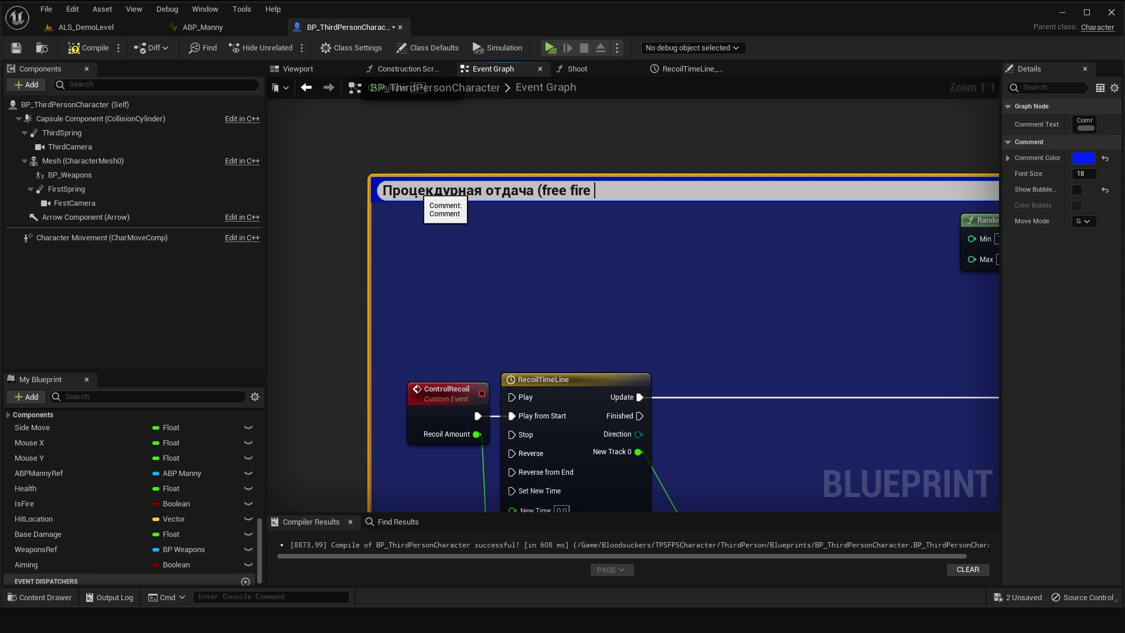
text(g)
key(Return)
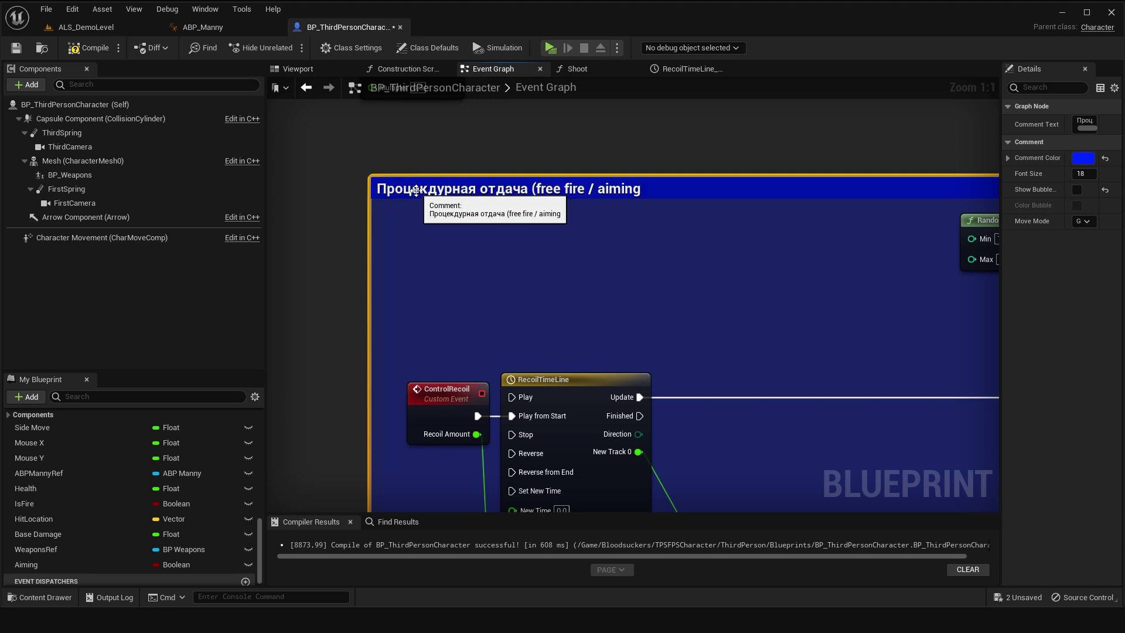
double_click(663, 190)
text())
key(shift+Return)
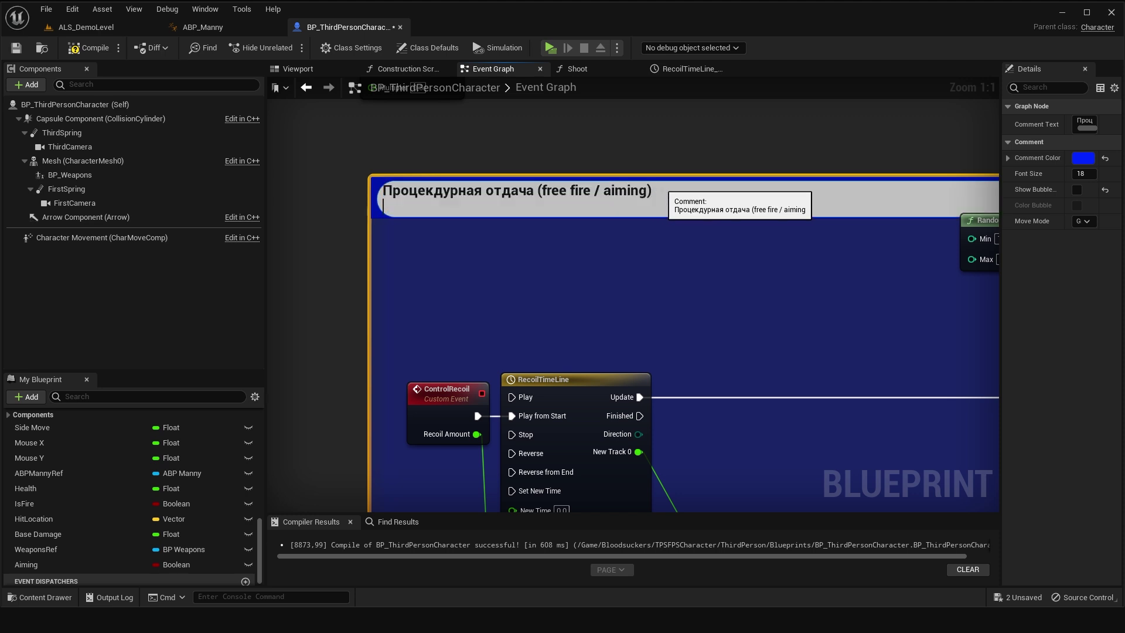
key(Return)
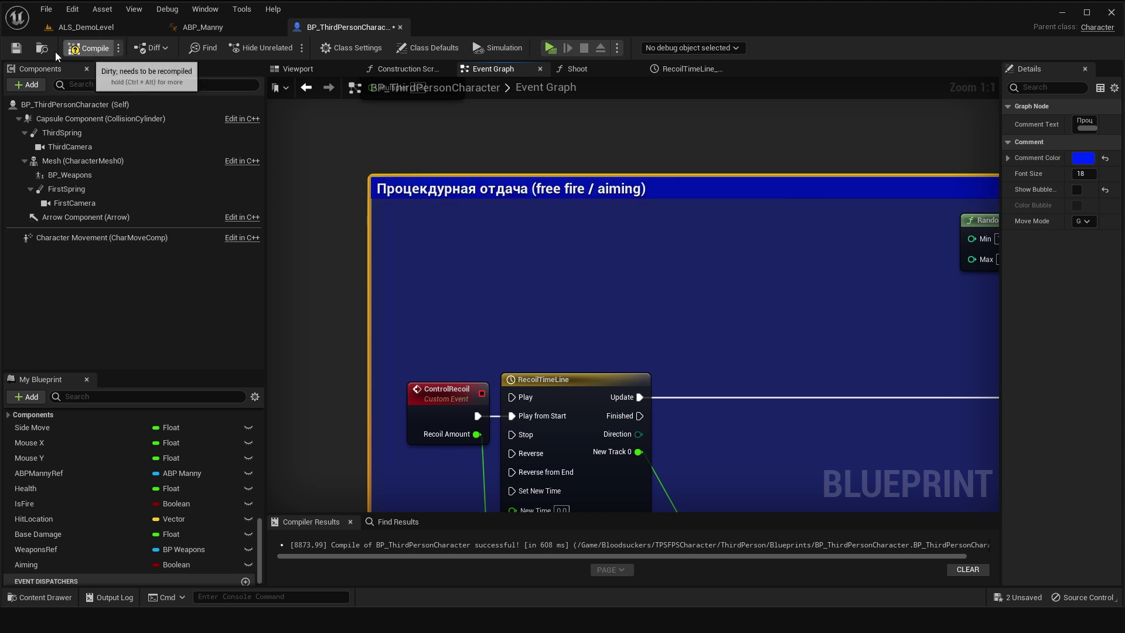
click(16, 49)
Drag a Shoot function call into the graph and connect it to the Branch True output.
scroll(613, 219, down, 2)
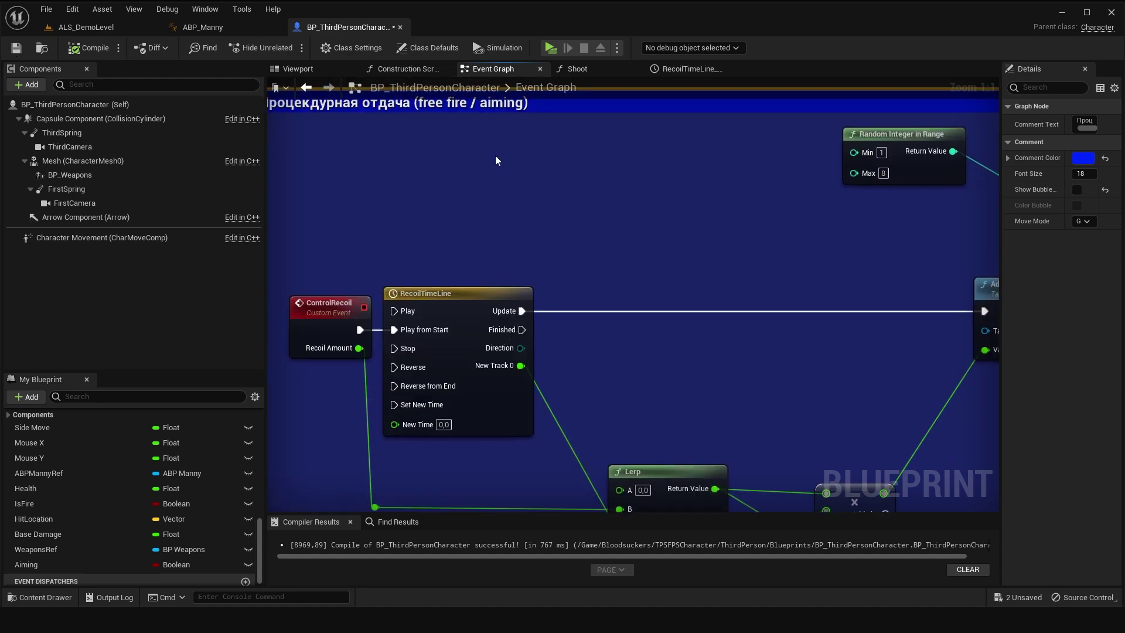
scroll(497, 131, down, 2)
scroll(633, 402, down, 2)
scroll(633, 403, down, 2)
scroll(594, 402, up, 5)
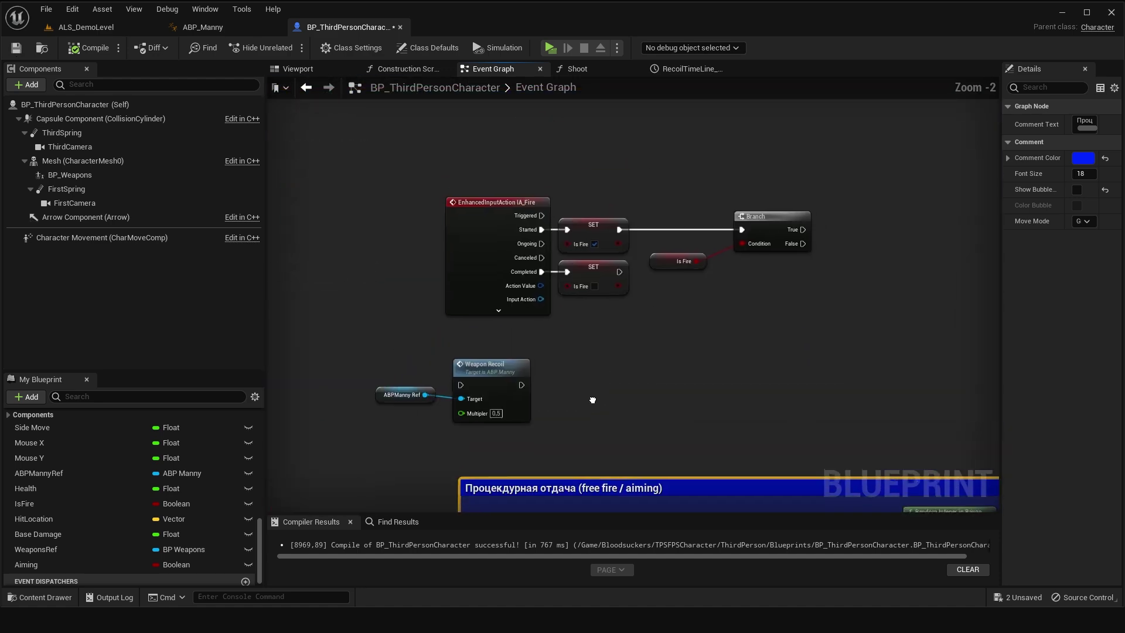
right_drag(594, 403, 465, 427)
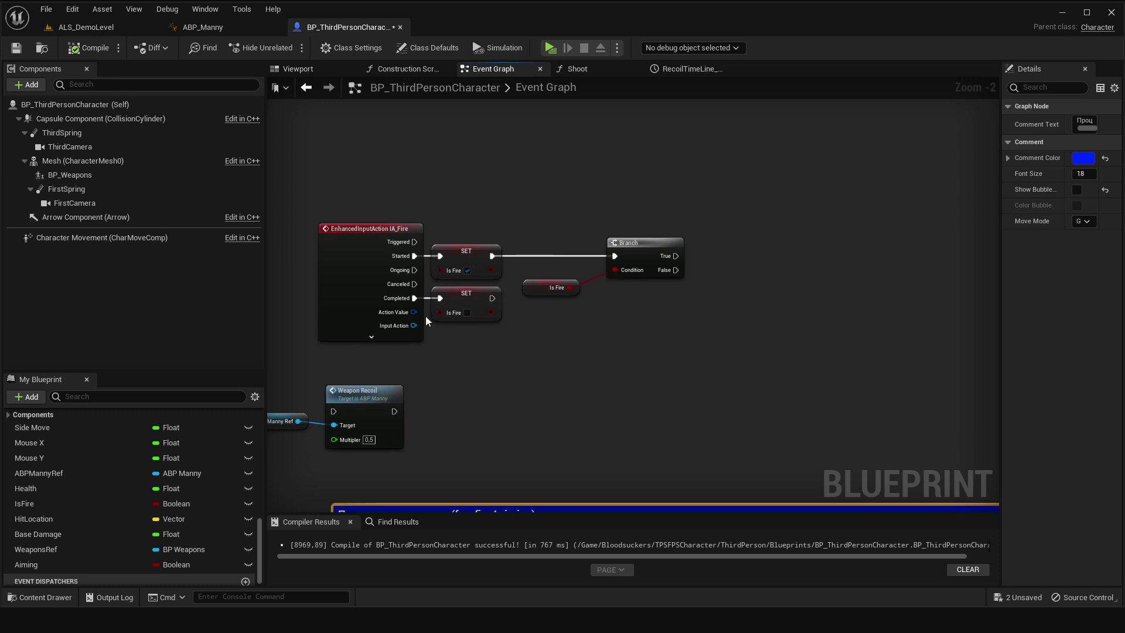
right_drag(744, 288, 715, 275)
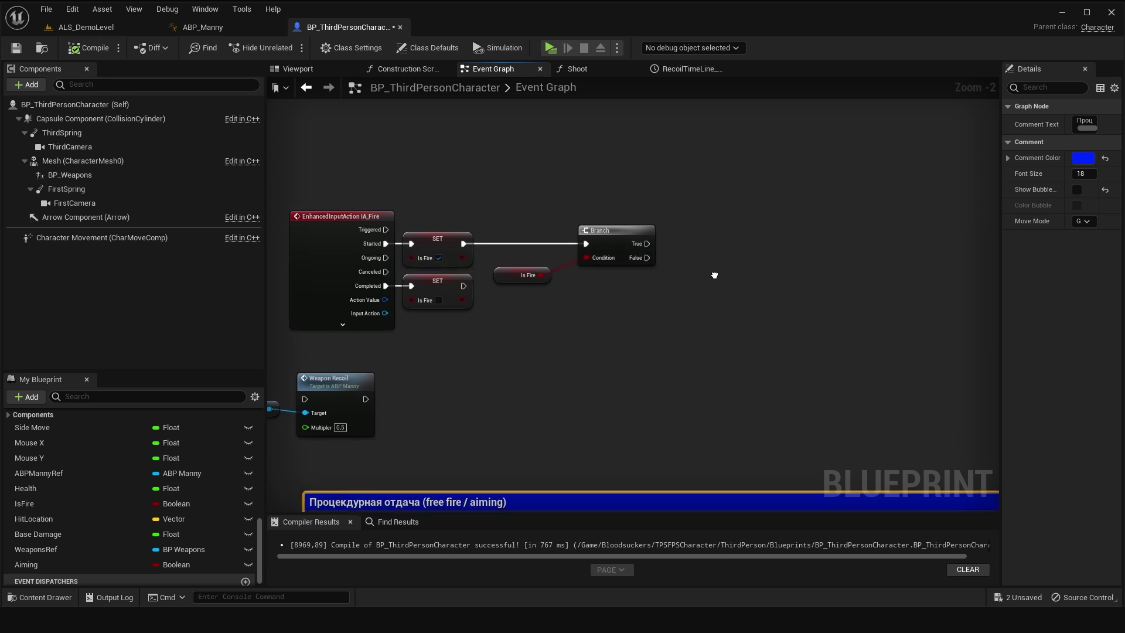
scroll(37, 502, up, 3)
scroll(68, 529, up, 3)
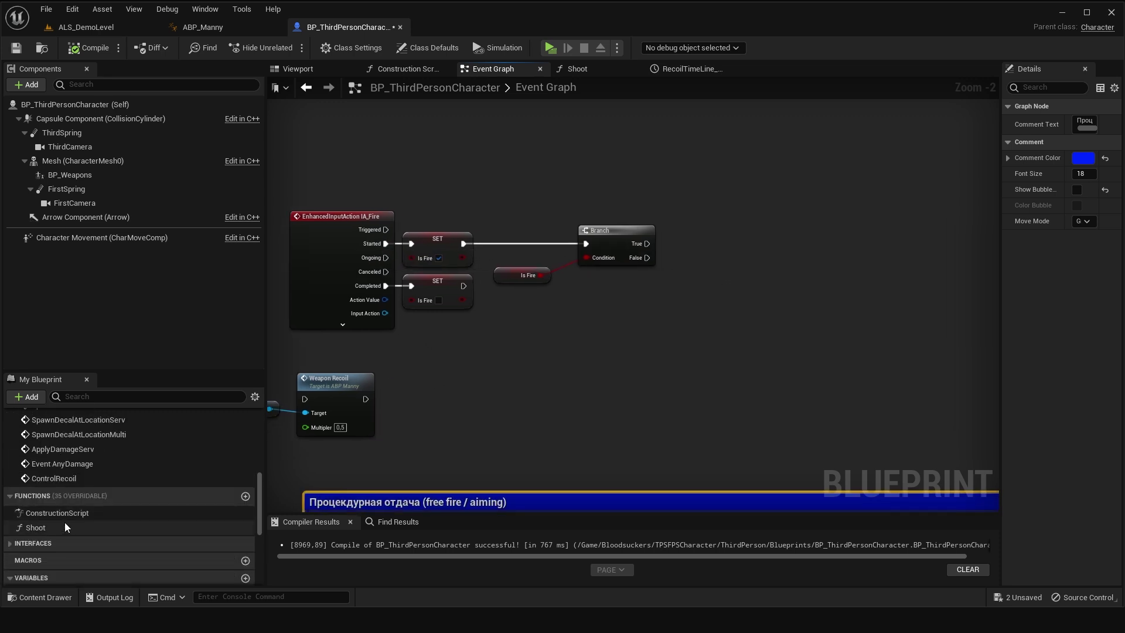
drag(58, 527, 671, 231)
scroll(642, 284, up, 2)
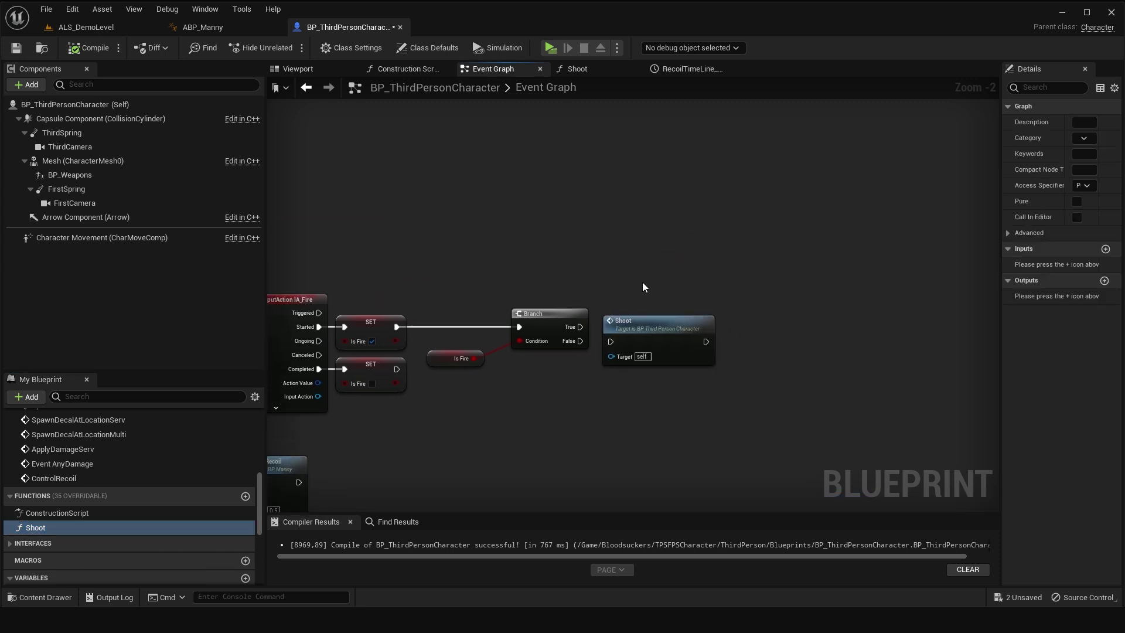
drag(628, 327, 616, 322)
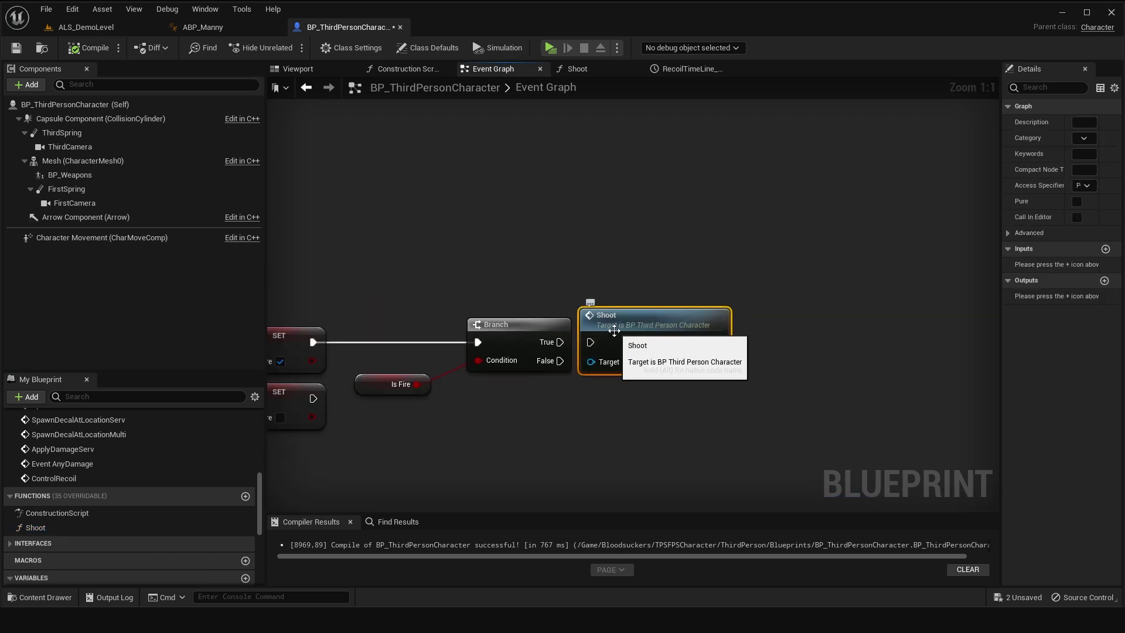
drag(560, 342, 590, 342)
Move the Weapon Recoil and ABPManny Ref nodes so Weapon Recoil runs right after Shoot.
mouse_move(594, 427)
right_down()
mouse_move(648, 329)
mouse_move(890, 196)
right_up()
mouse_move(276, 305)
mouse_down()
mouse_move(473, 317)
mouse_move(990, 246)
mouse_move(669, 279)
mouse_move(666, 361)
mouse_move(636, 306)
mouse_up()
drag(545, 393, 507, 383)
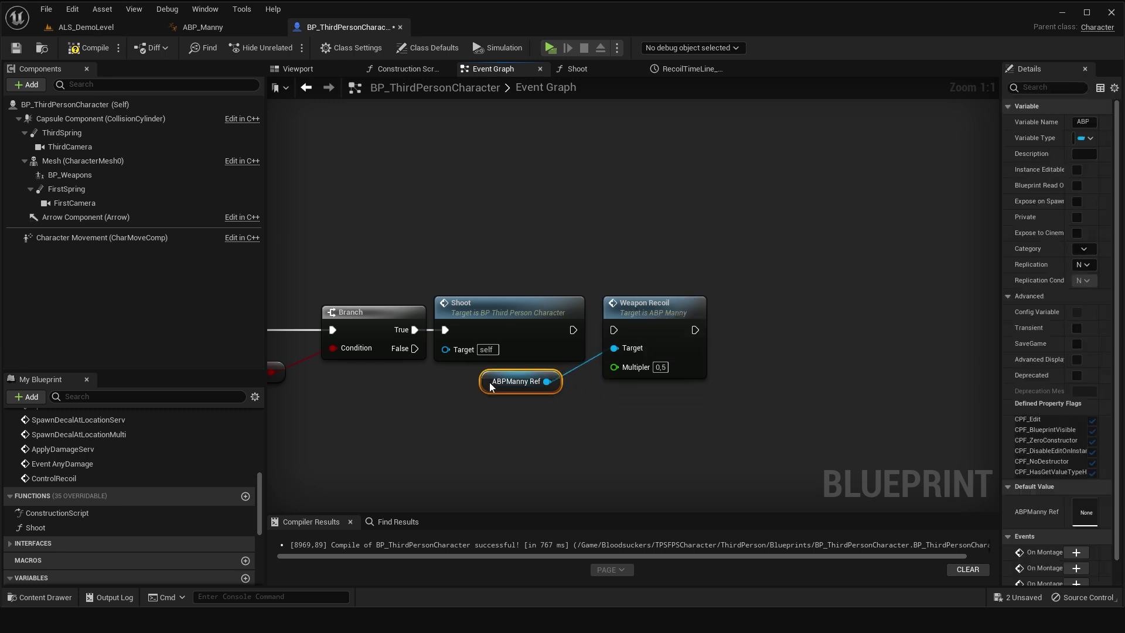
mouse_move(650, 317)
mouse_down()
mouse_move(632, 317)
mouse_move(682, 326)
mouse_up()
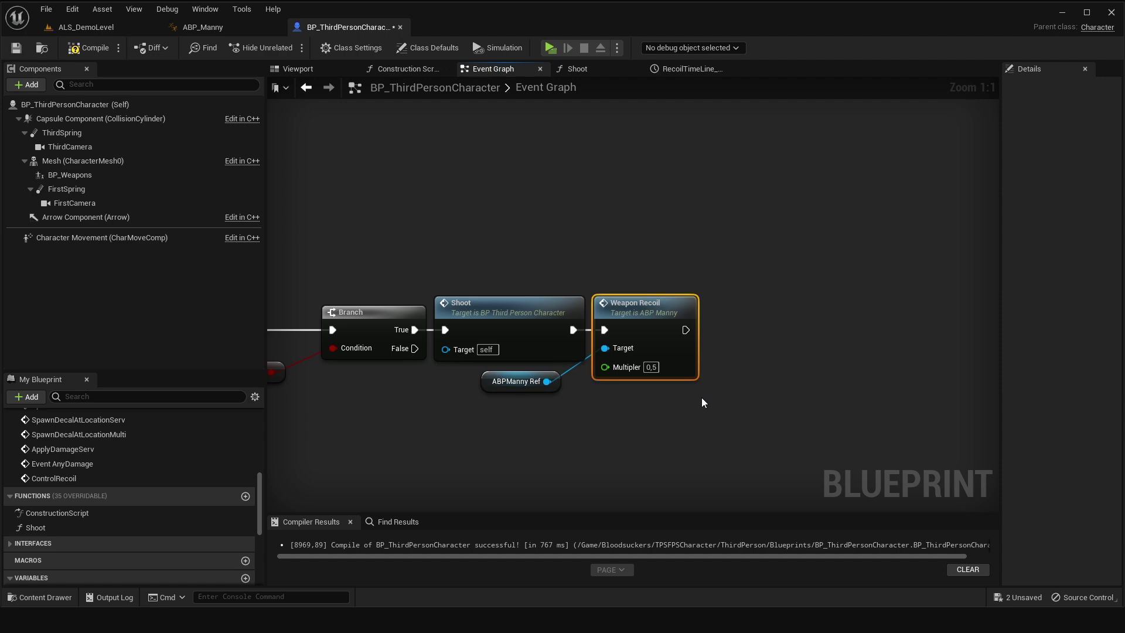
double_click(54, 478)
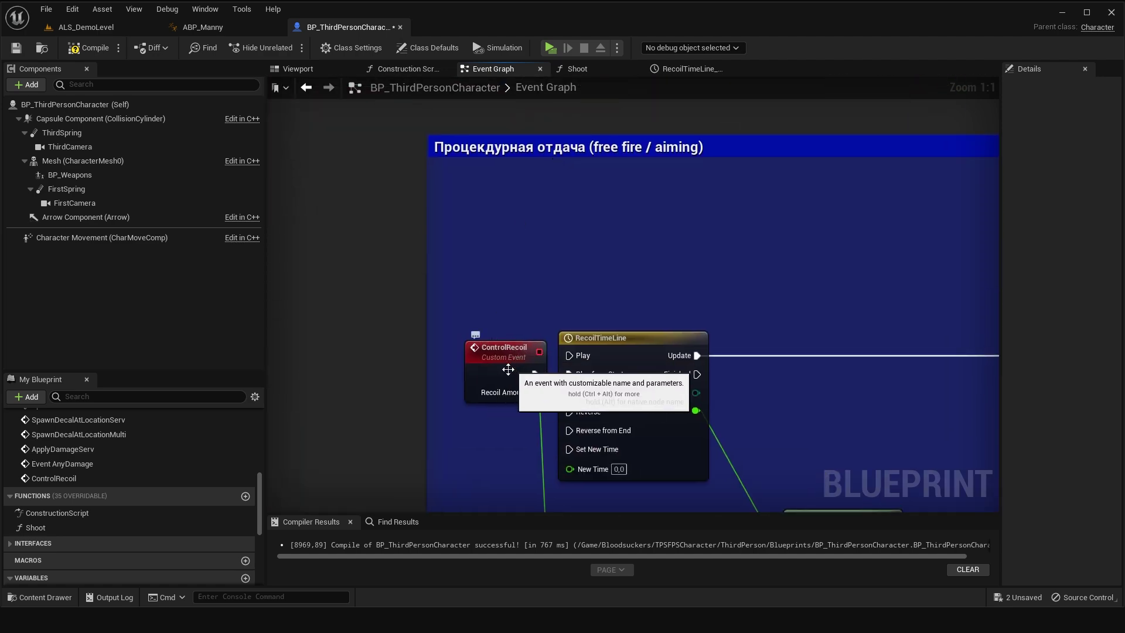
key(alt+Left)
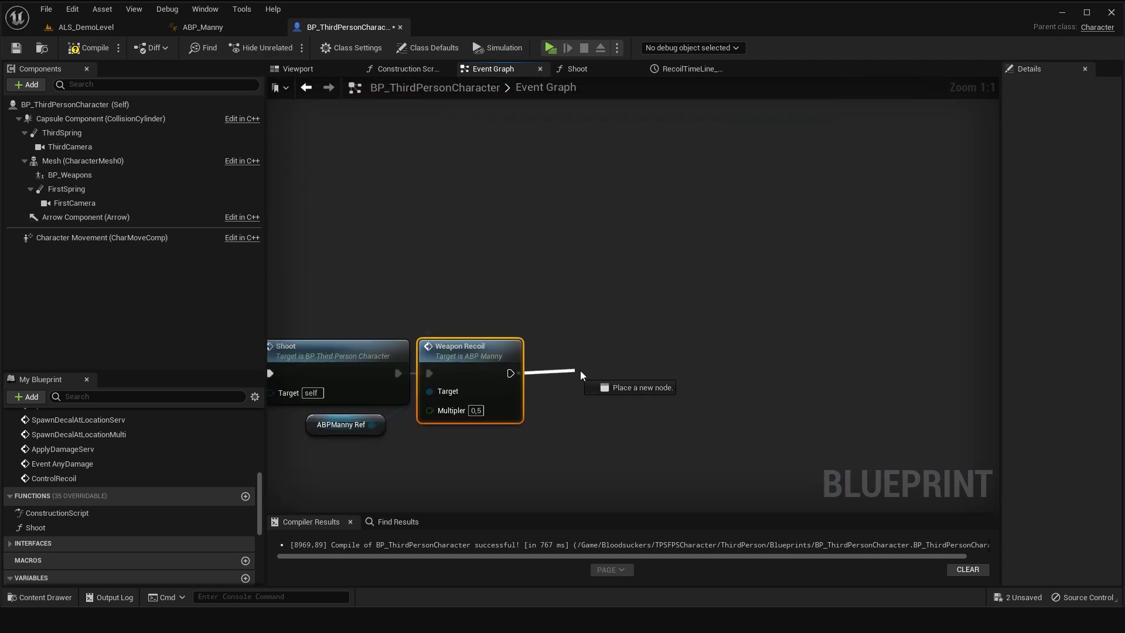
Add a Control Recoil call after Weapon Recoil with Recoil Amount 0,2.
drag(580, 372, 581, 371)
text(control recoil)
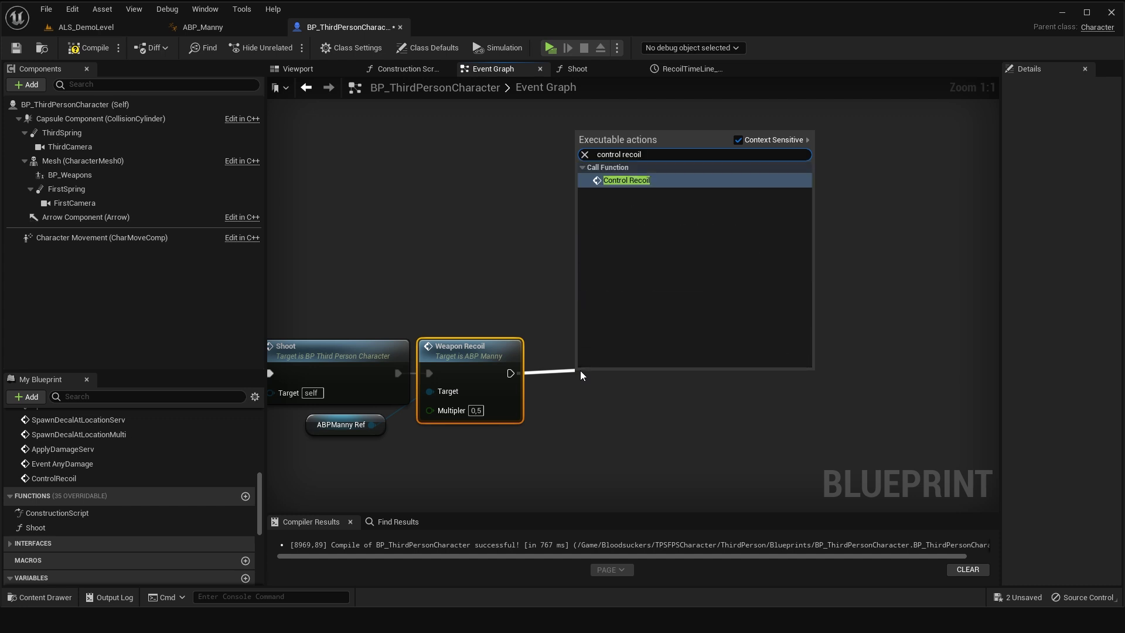
key(Return)
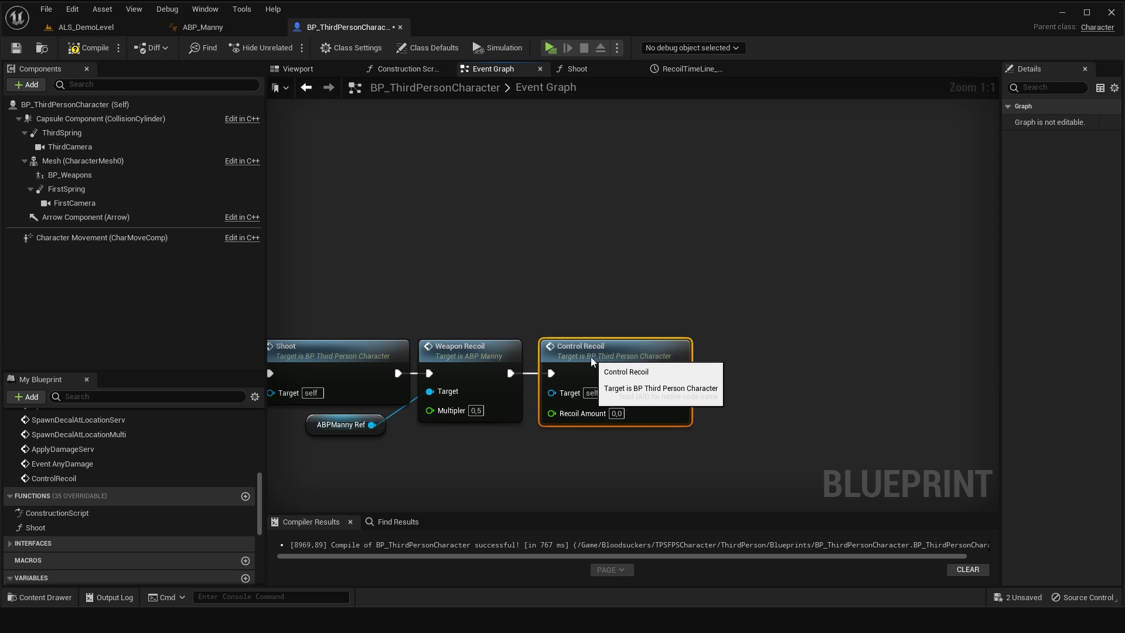
click(616, 413)
text(0,2)
click(716, 452)
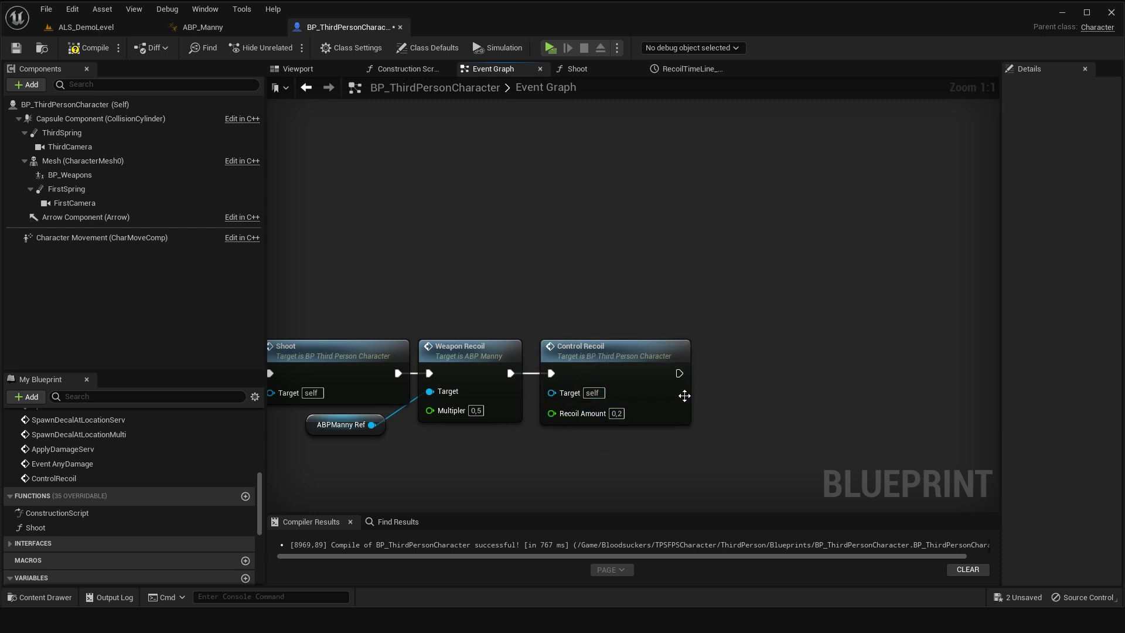
drag(630, 351, 619, 351)
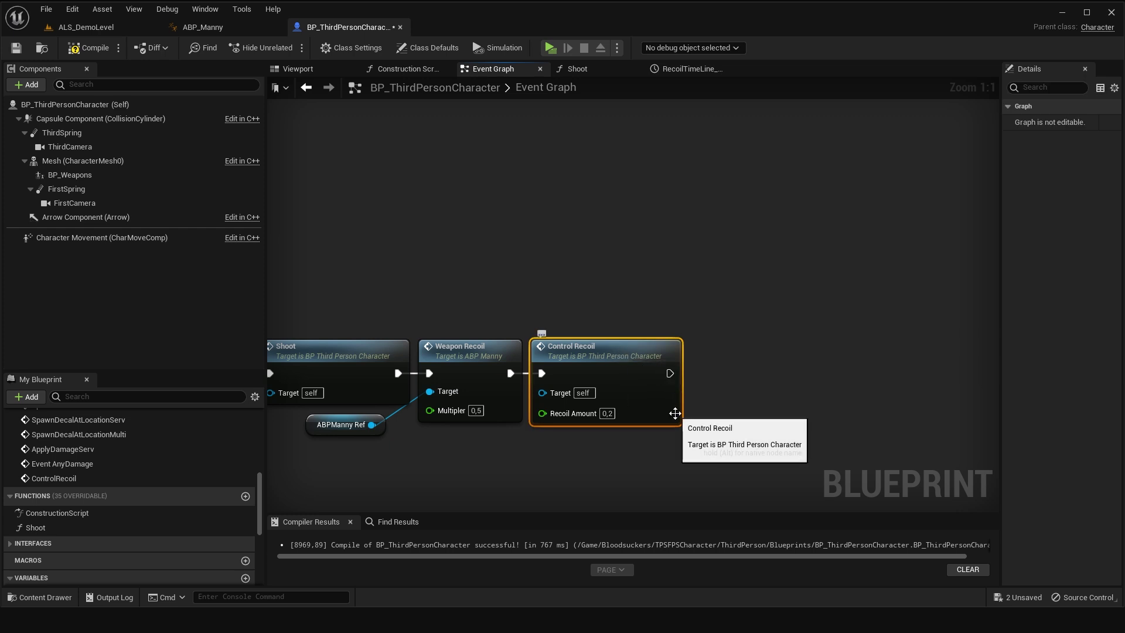
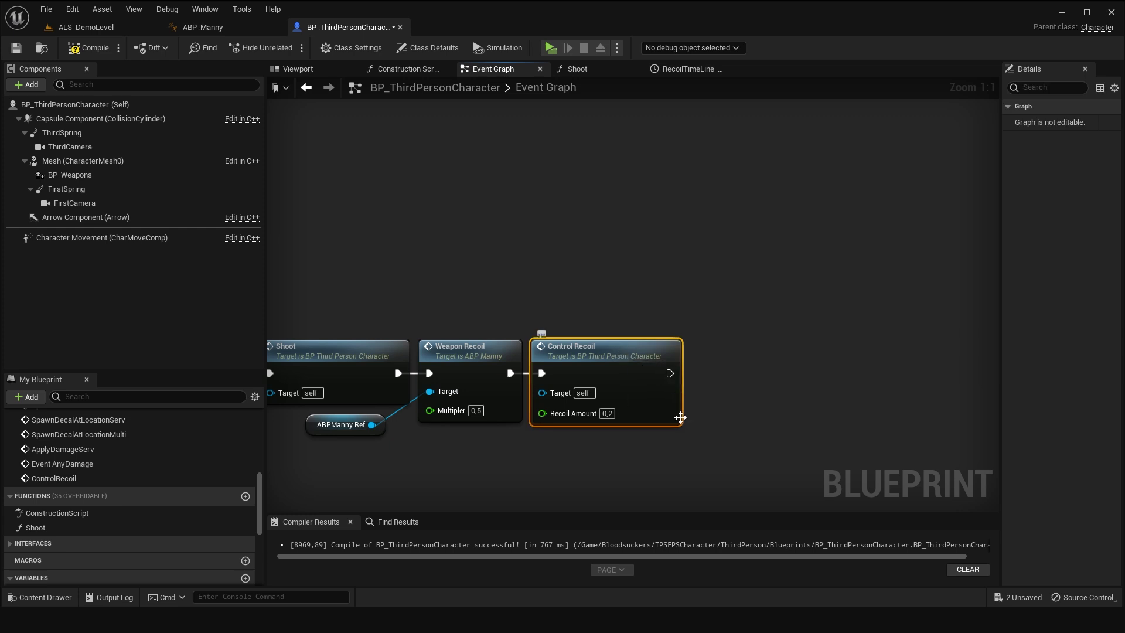
Compile the blueprint and chain a Play Sound at Location Serv node after Control Recoil.
right_drag(675, 441, 654, 373)
click(88, 48)
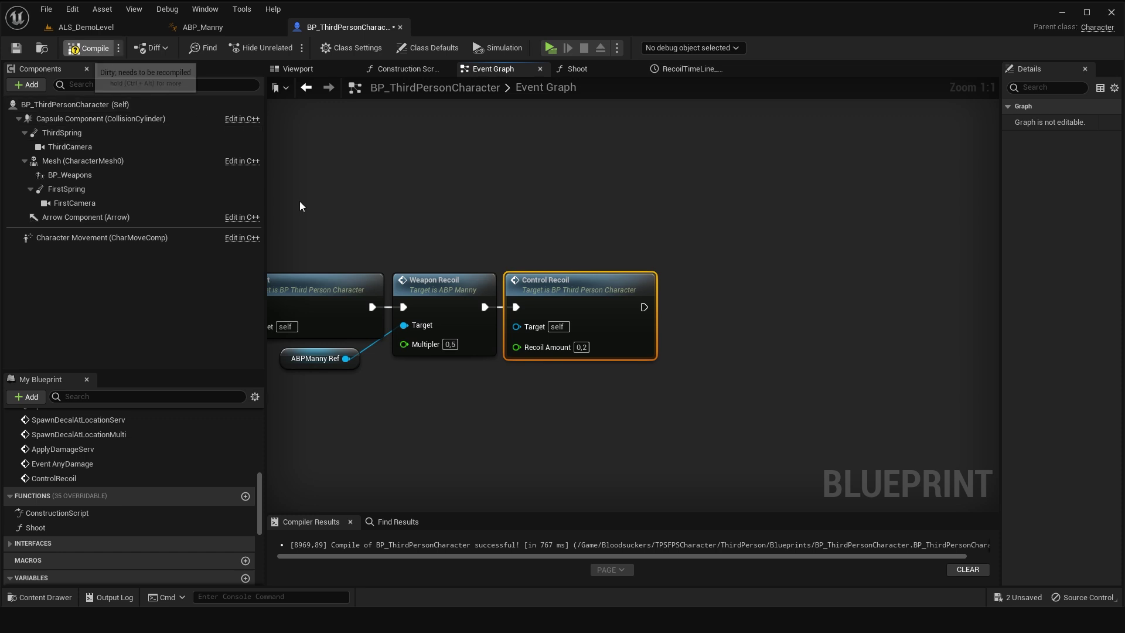
right_drag(710, 416, 687, 449)
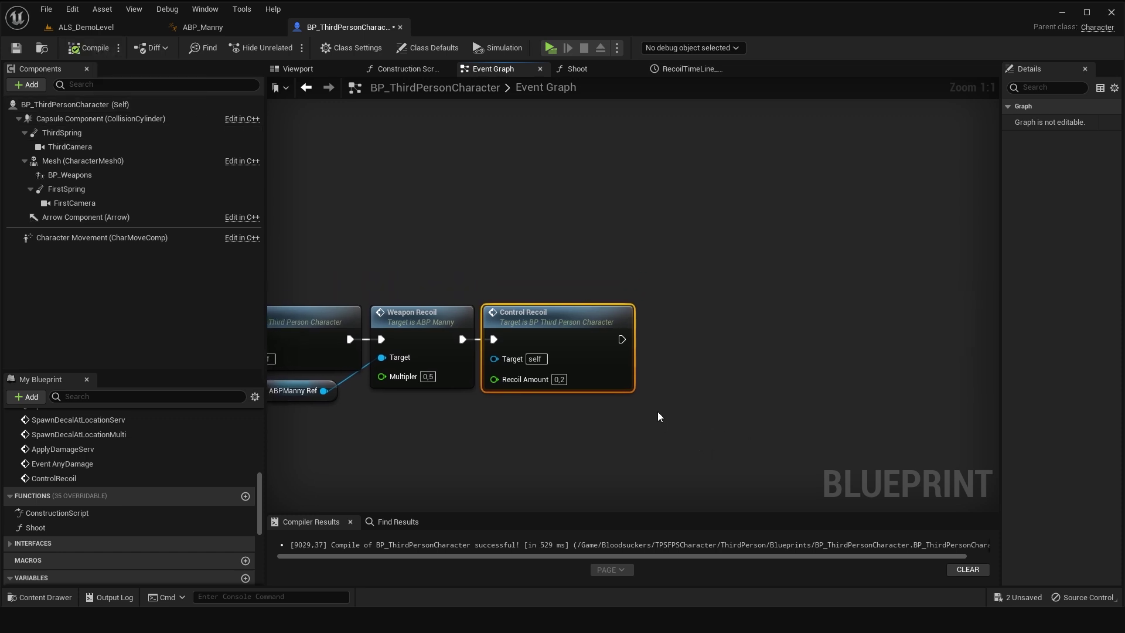
drag(622, 340, 688, 346)
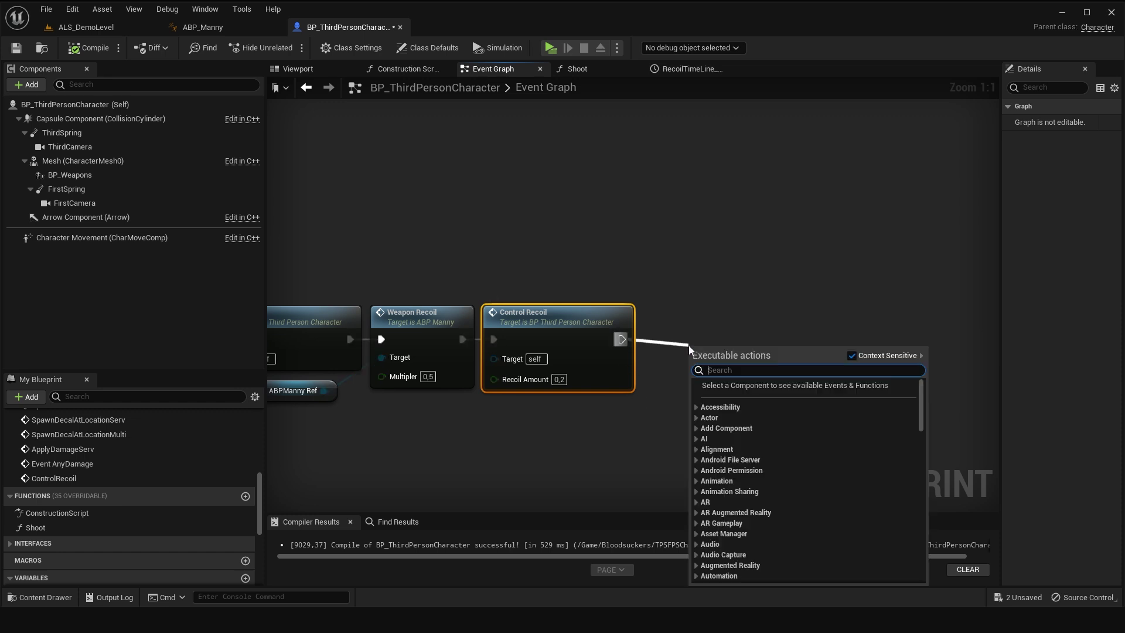
text(play s)
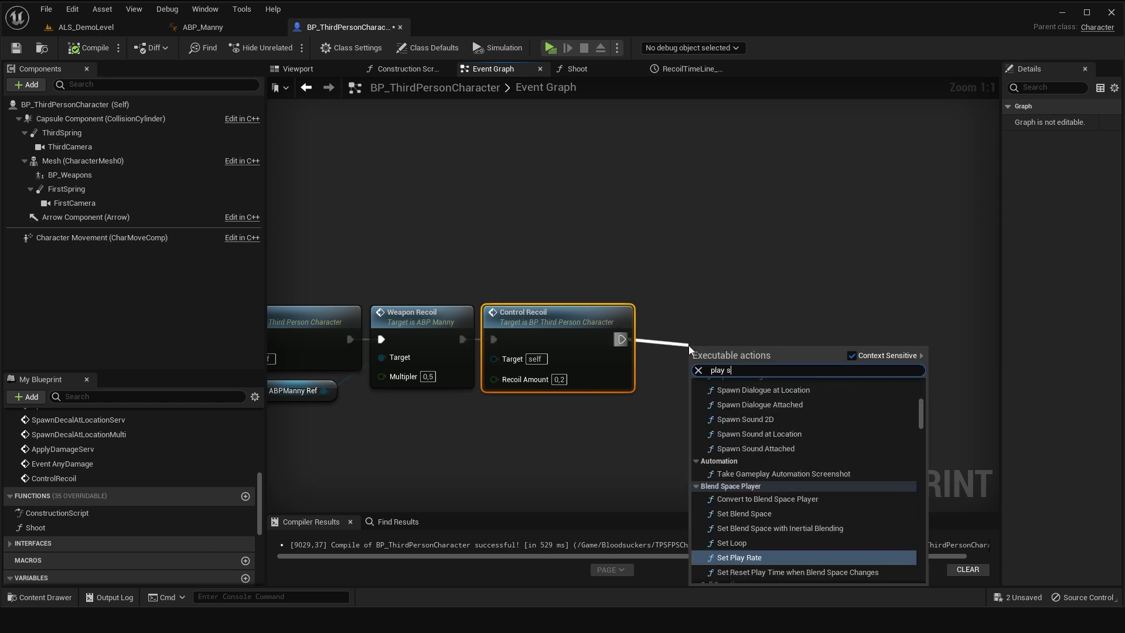
text(ound at locati)
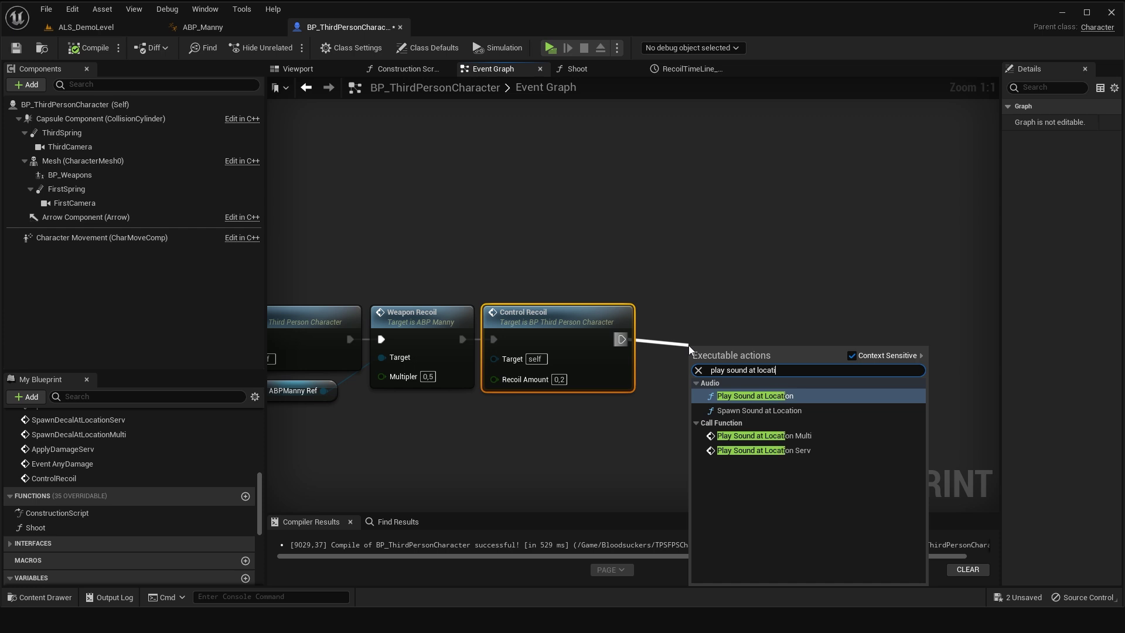
text(on serv)
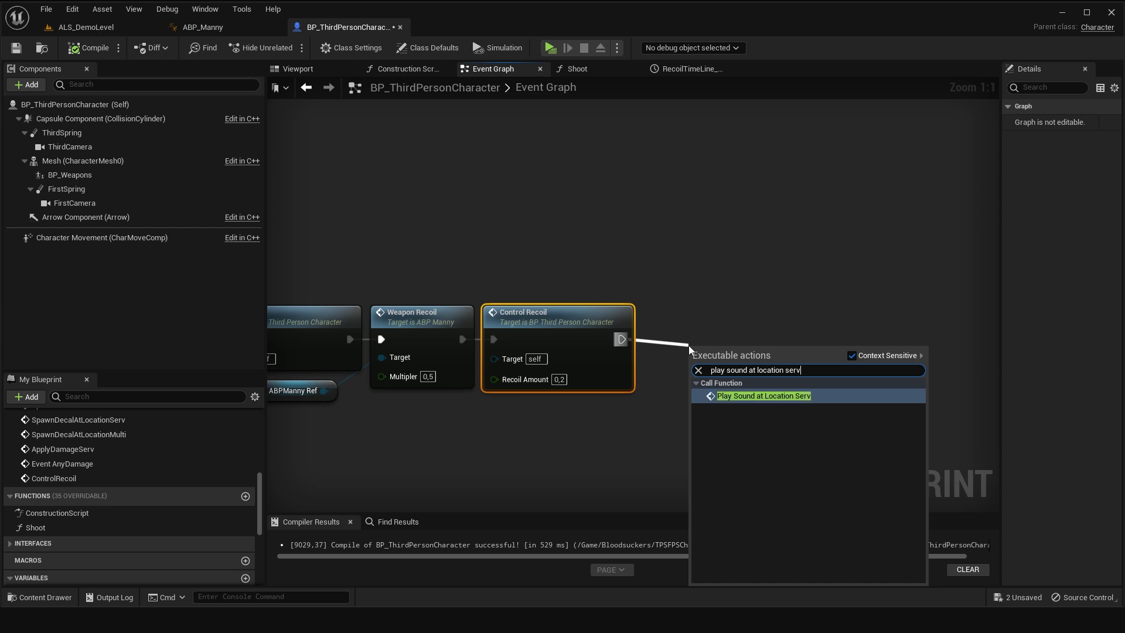
key(Return)
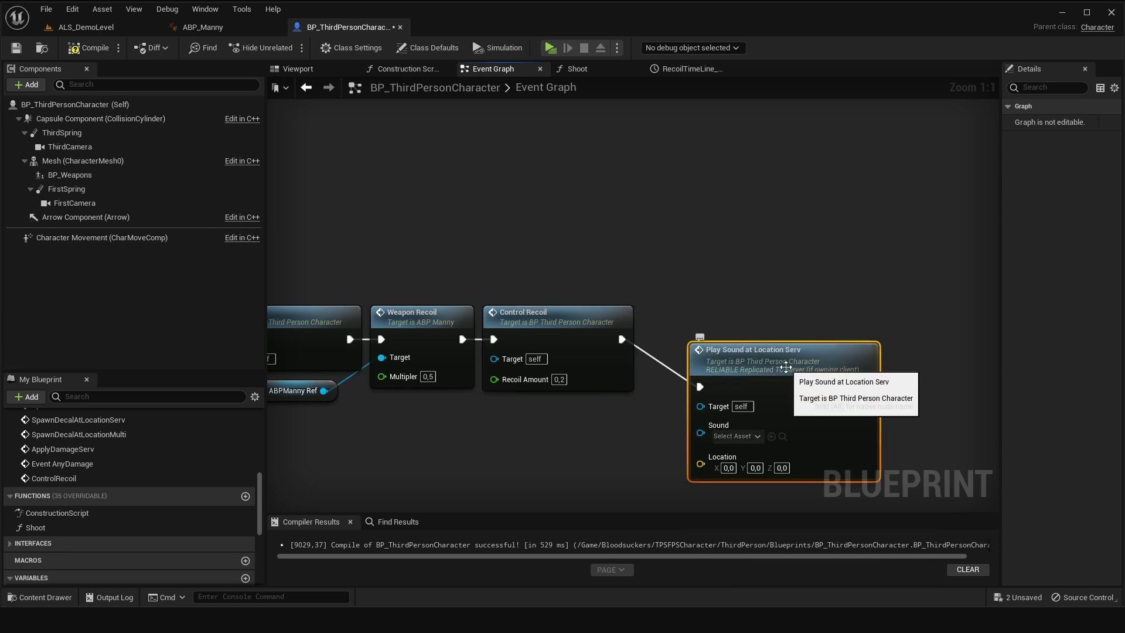
drag(786, 370, 747, 314)
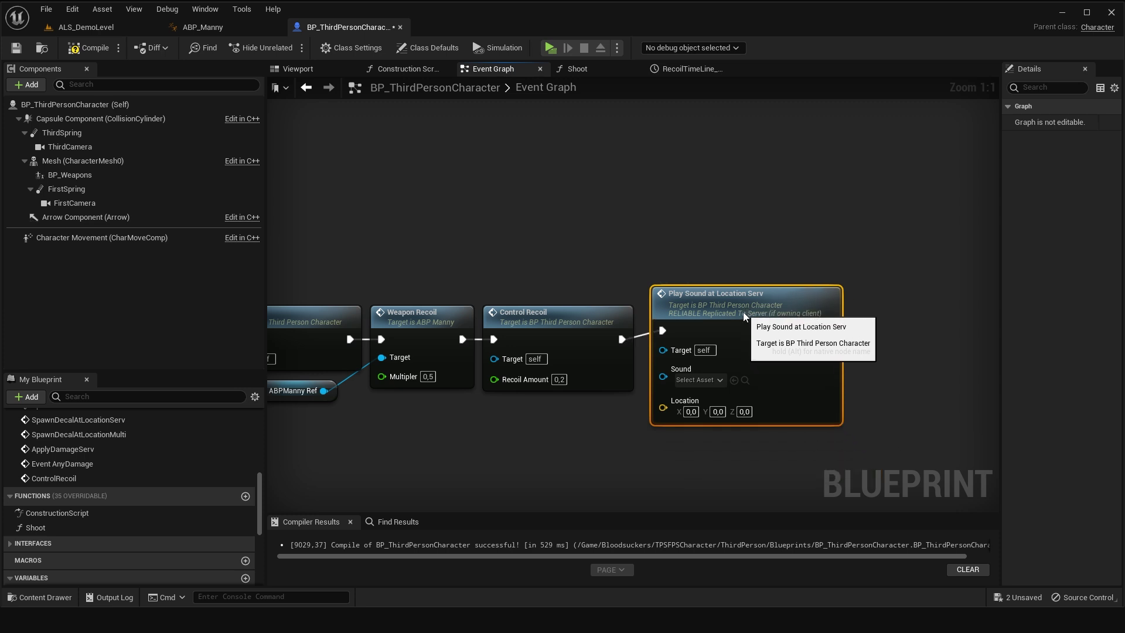
drag(75, 203, 460, 464)
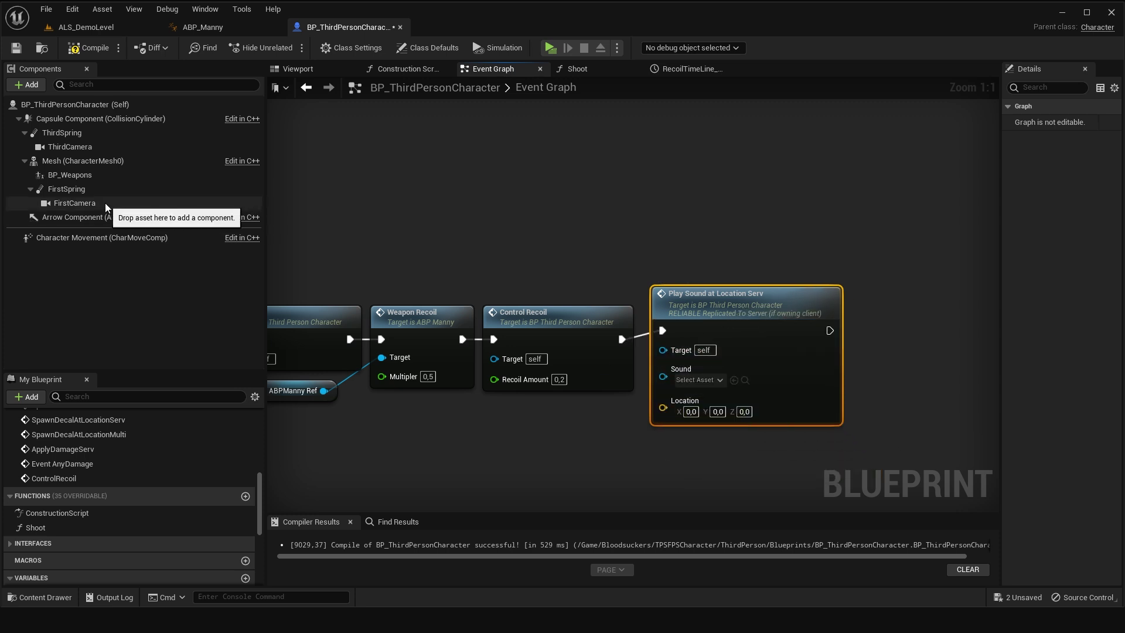
Feed First Camera's Get World Location into the Play Sound node's Location pin.
right_drag(521, 448, 535, 350)
mouse_move(431, 363)
mouse_down()
mouse_move(399, 400)
mouse_move(483, 409)
mouse_up()
text(get world loca)
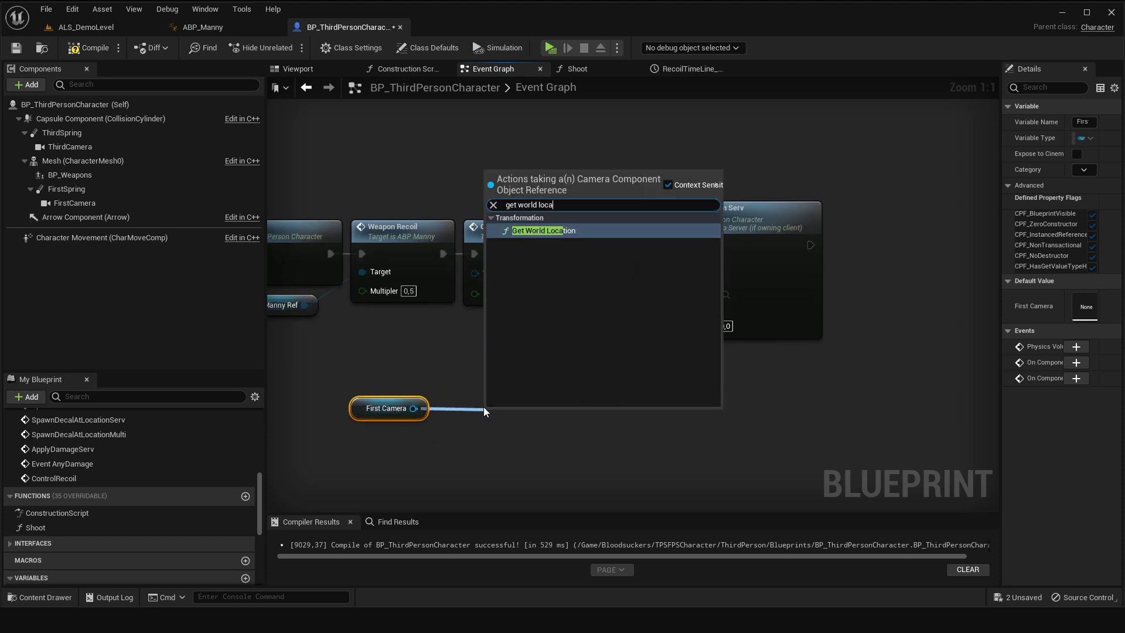
text(n)
key(Return)
drag(593, 441, 643, 322)
drag(525, 420, 507, 382)
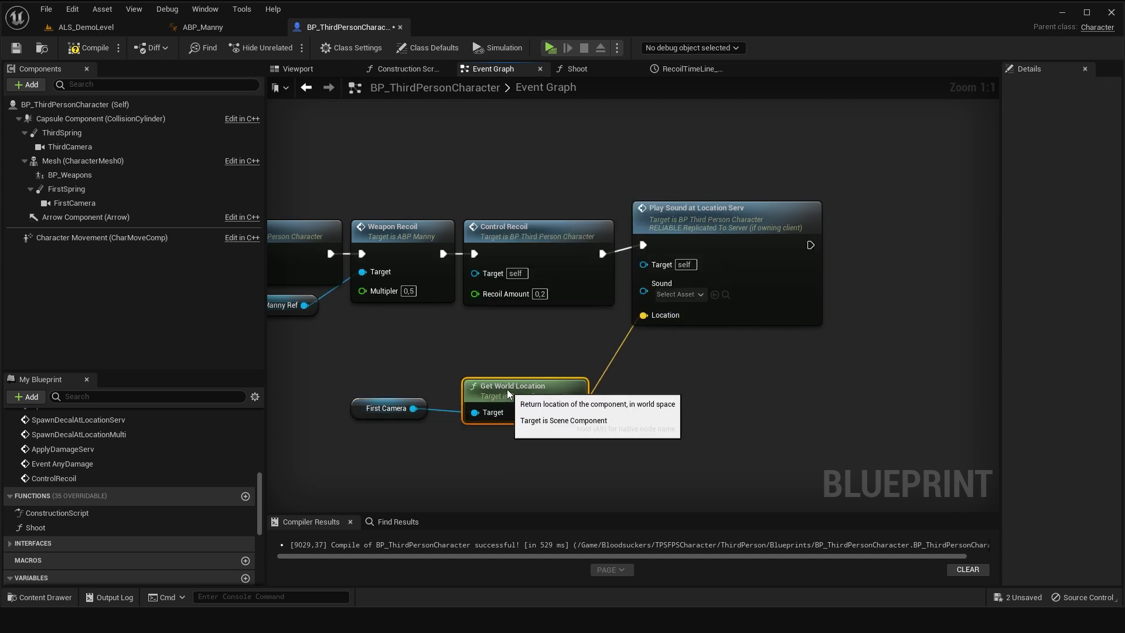
Compile and save the character blueprint, then return to the ALS_DemoLevel editor.
click(85, 48)
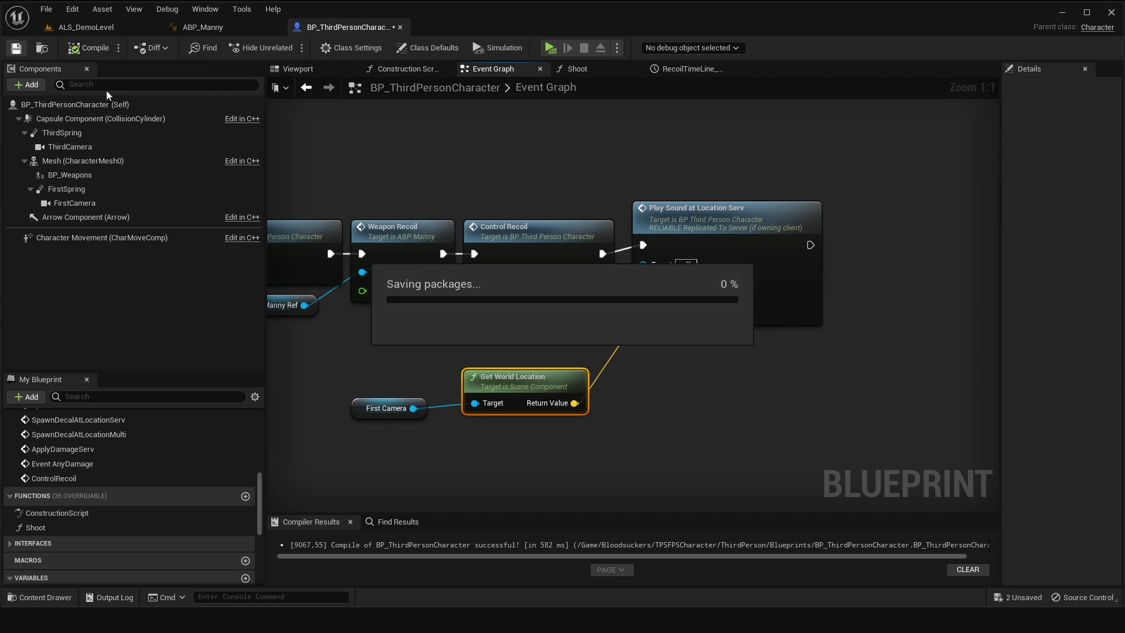
right_drag(694, 372, 646, 425)
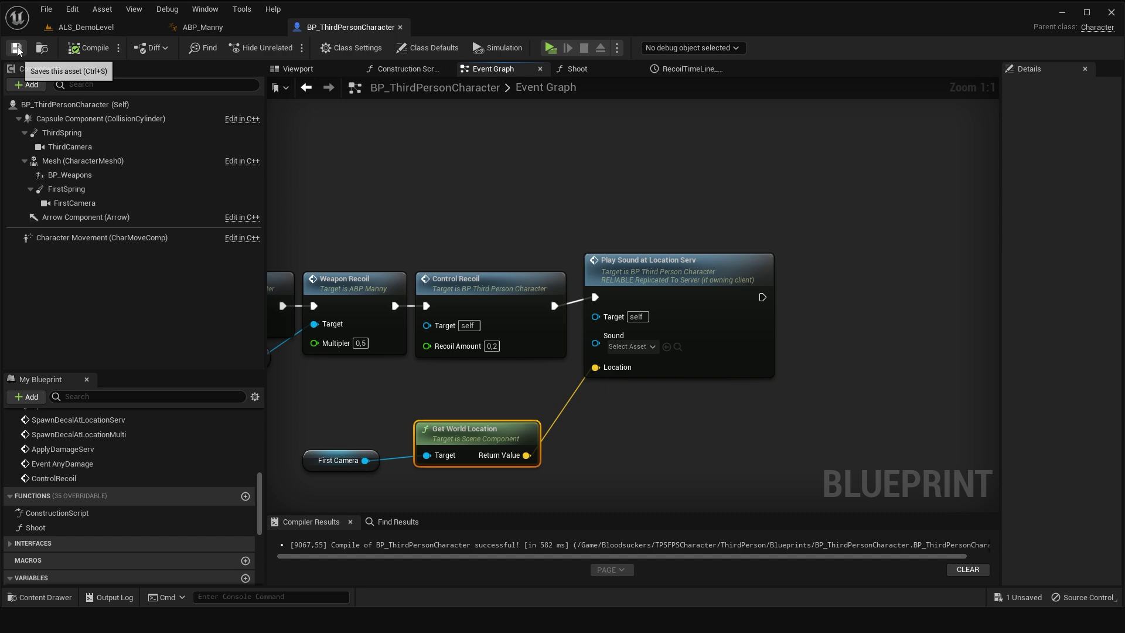
right_drag(603, 205, 638, 184)
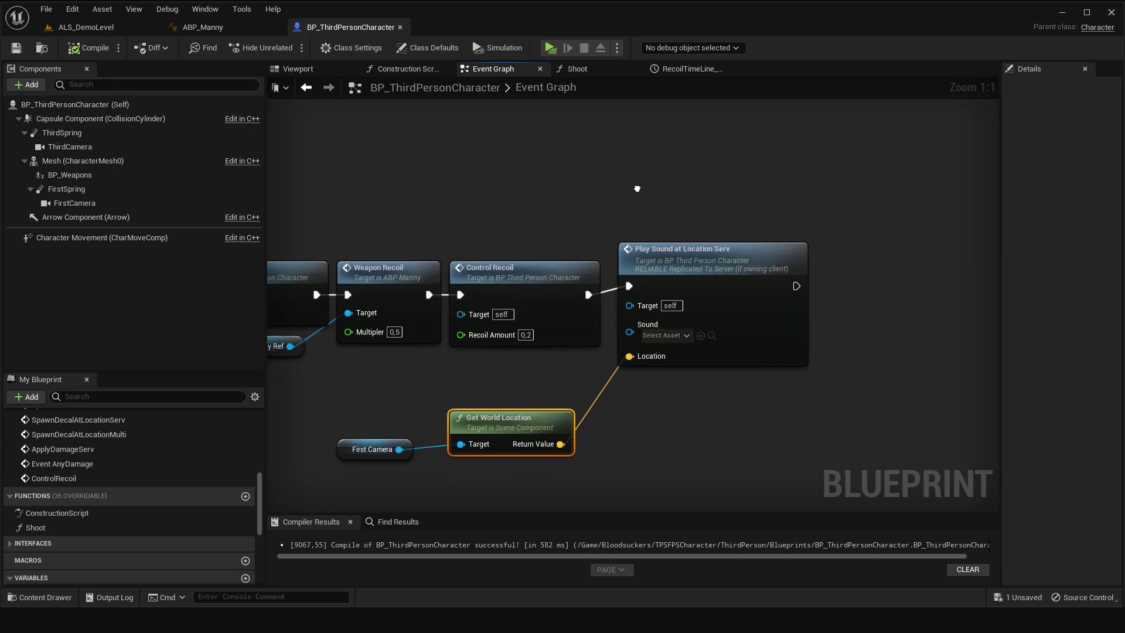
click(101, 28)
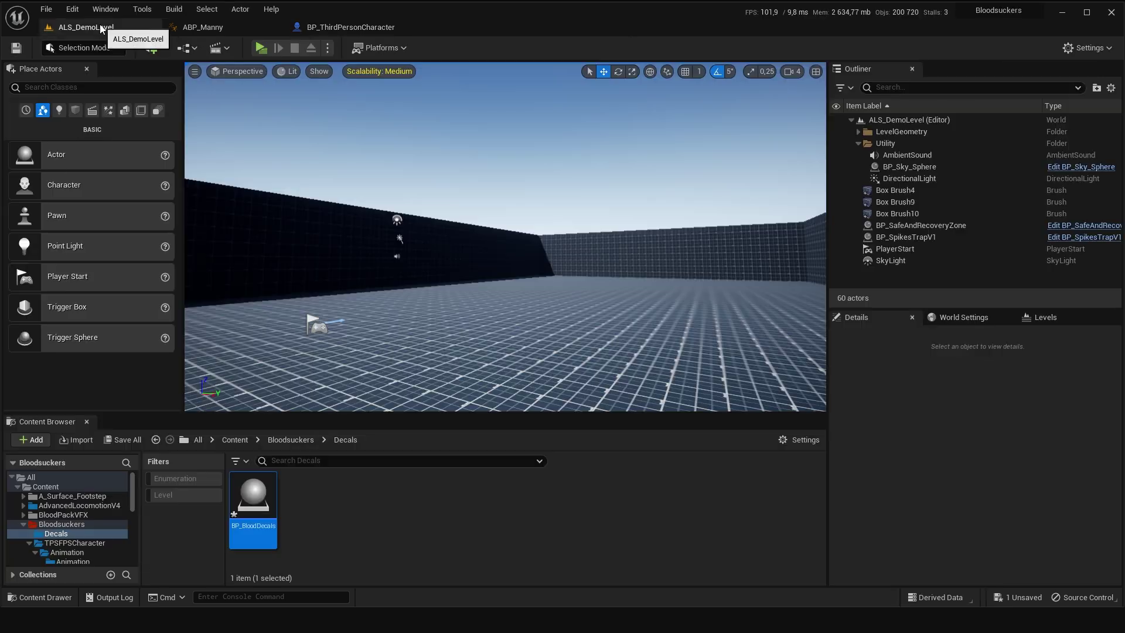
Create a blue Sounds folder inside Bloodsuckers.
click(293, 440)
right_click(441, 523)
click(481, 169)
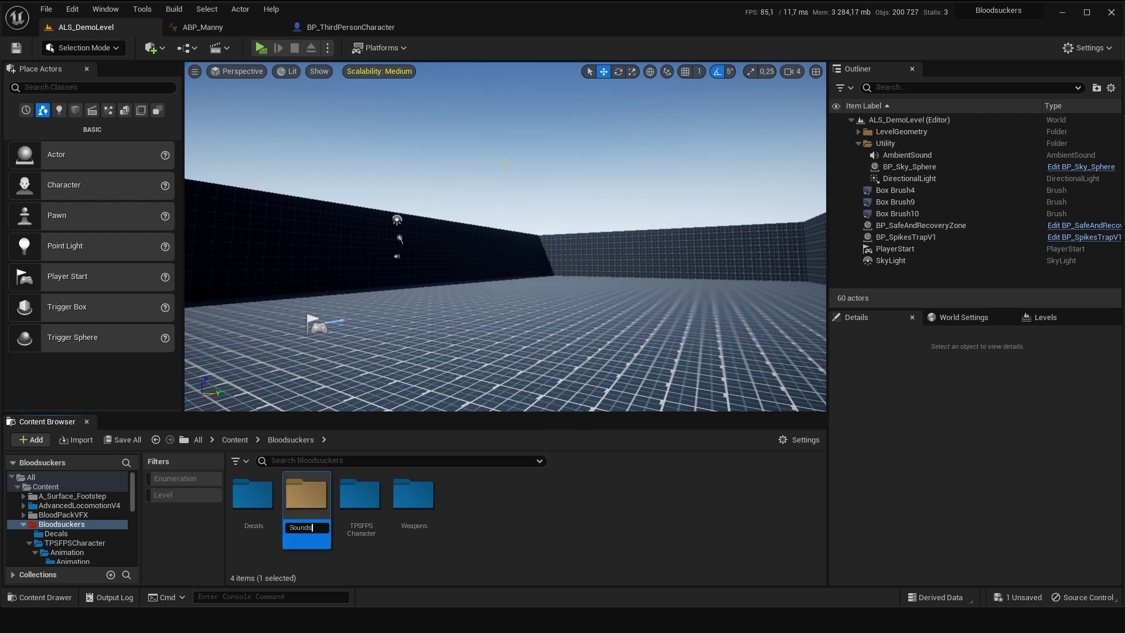
key(Return)
right_click(326, 486)
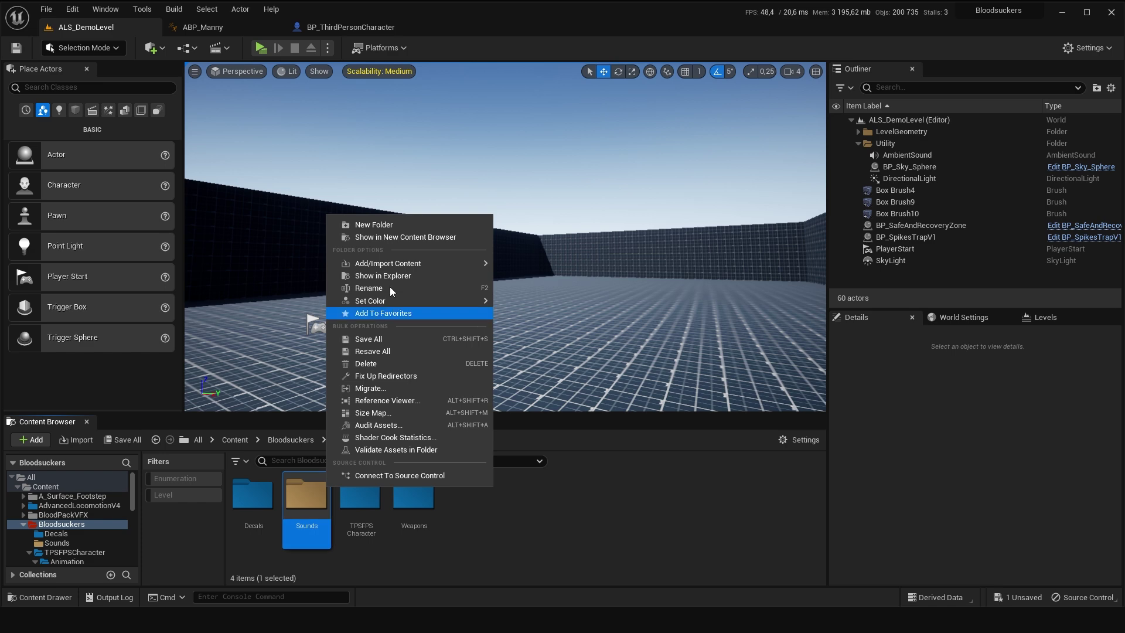
mouse_move(403, 302)
click(541, 337)
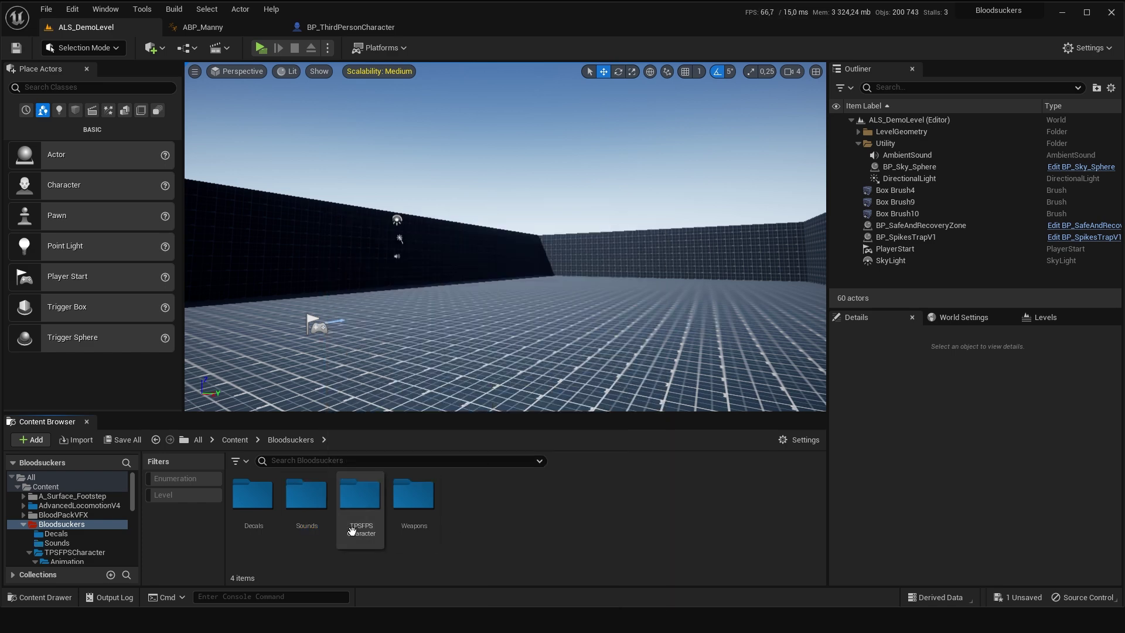
double_click(311, 510)
Create a blue Shoot folder inside Sounds.
right_click(344, 517)
mouse_move(441, 296)
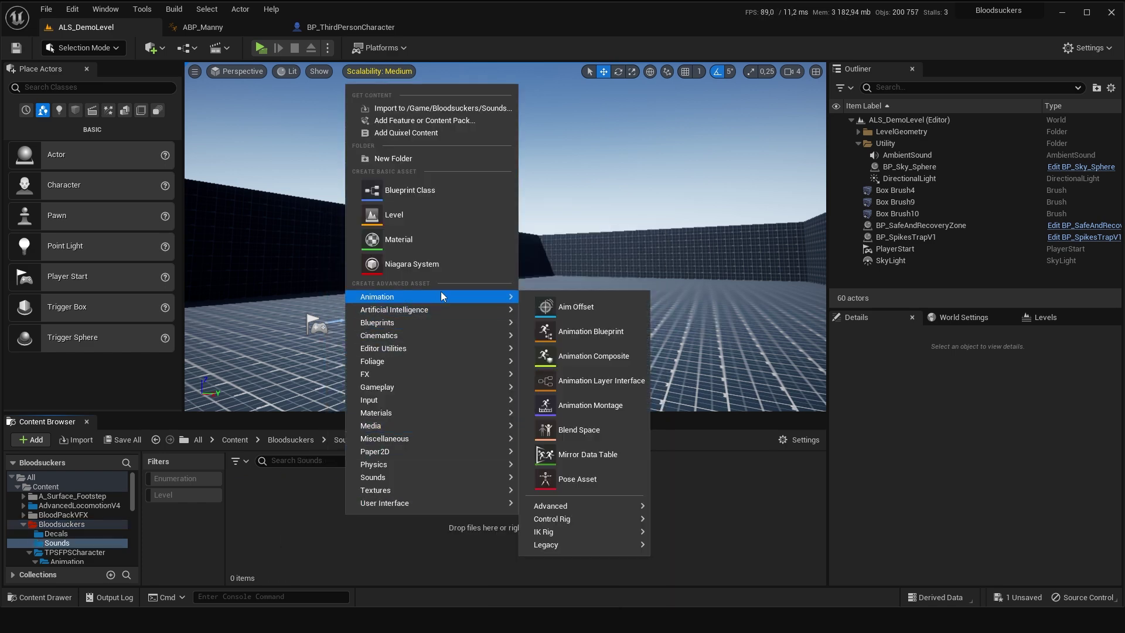
click(391, 158)
text(Shoot)
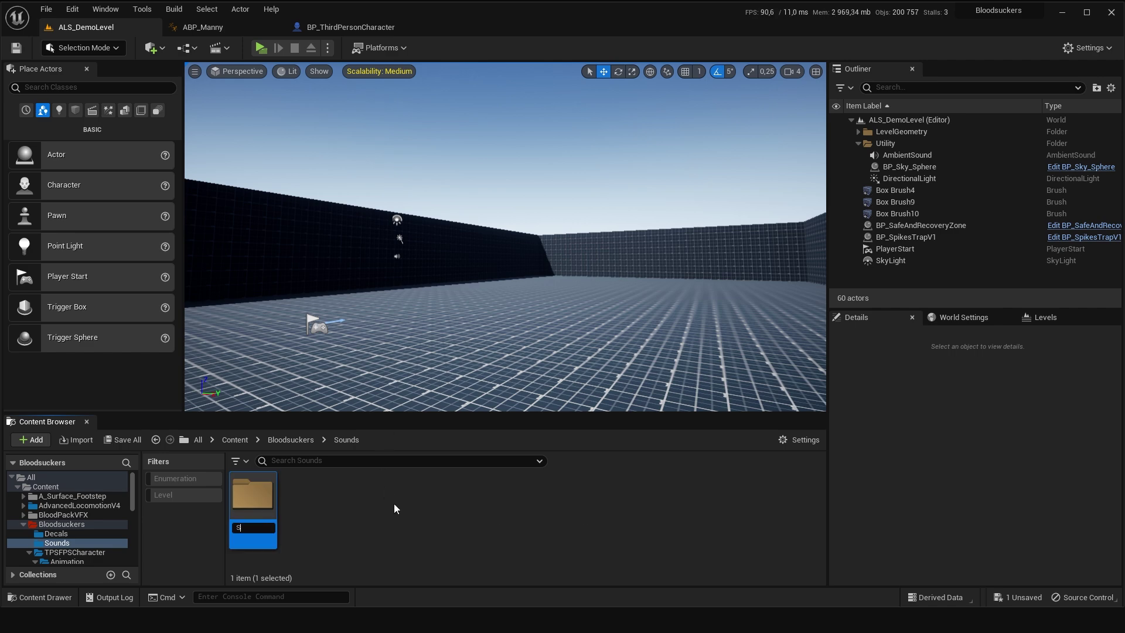
key(Return)
right_click(246, 504)
mouse_move(357, 322)
click(431, 348)
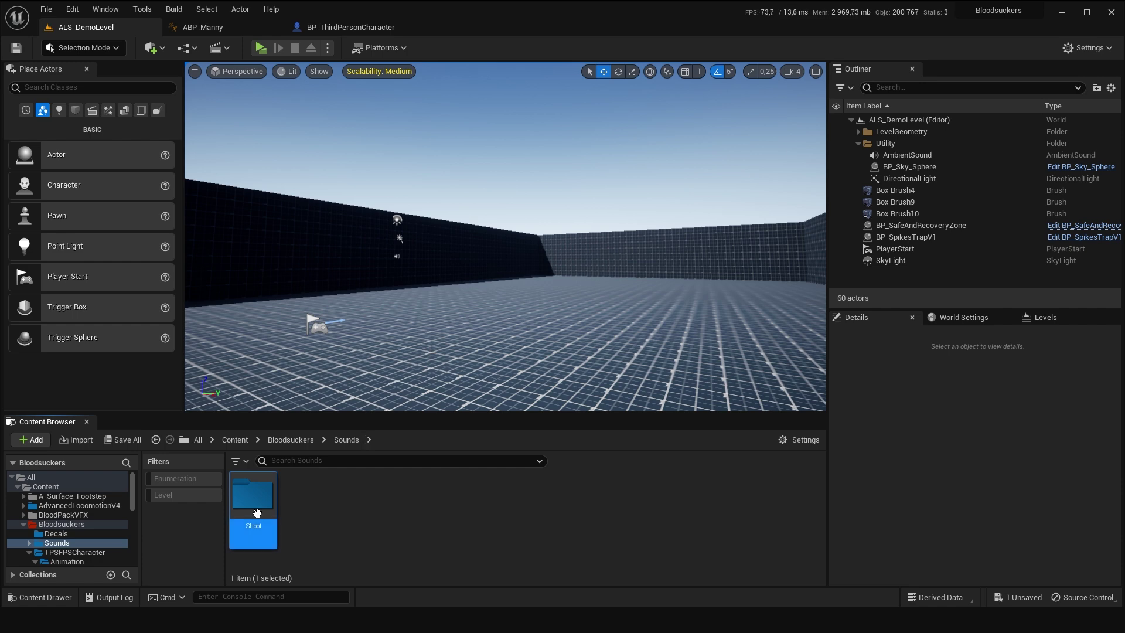
double_click(252, 504)
Create a blue Rifle folder inside Shoot.
right_click(322, 530)
click(445, 176)
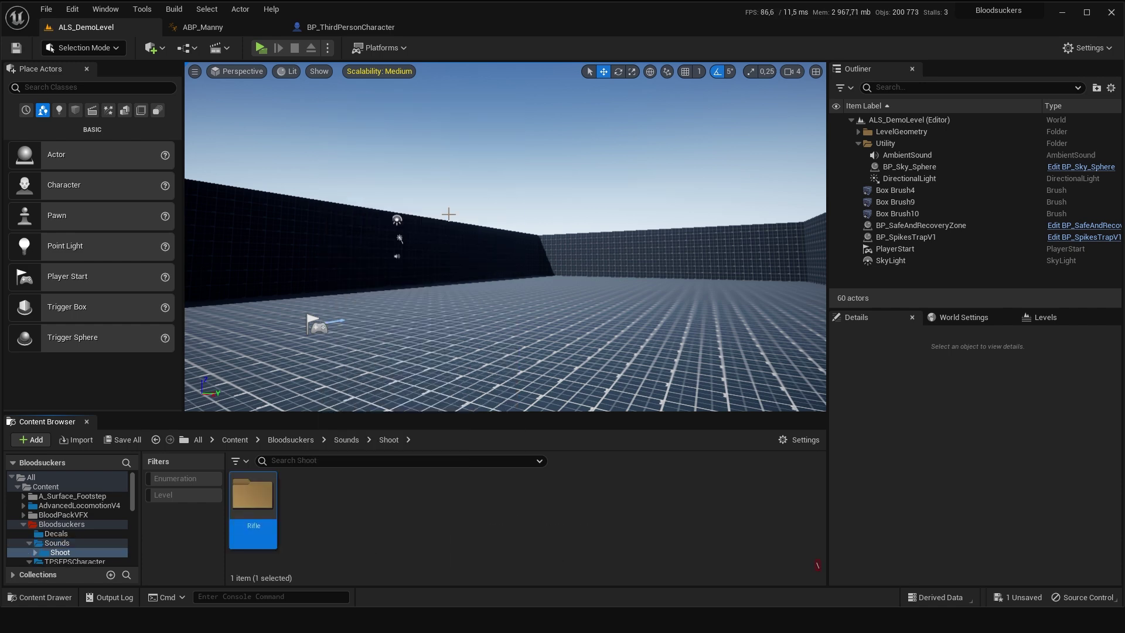
right_click(266, 491)
mouse_move(302, 304)
click(460, 350)
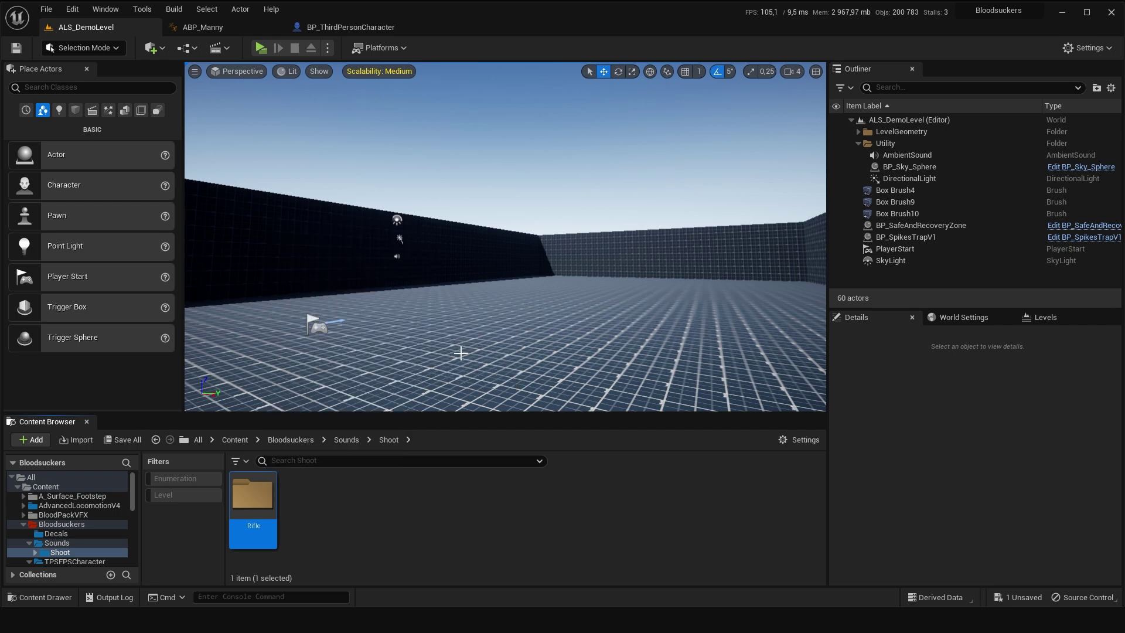
double_click(254, 494)
Import the three Assault_Rifle_Shot WAVs (09, 10, 11) from the SoundsShoot folder into Rifle.
mouse_move(316, 621)
click(375, 571)
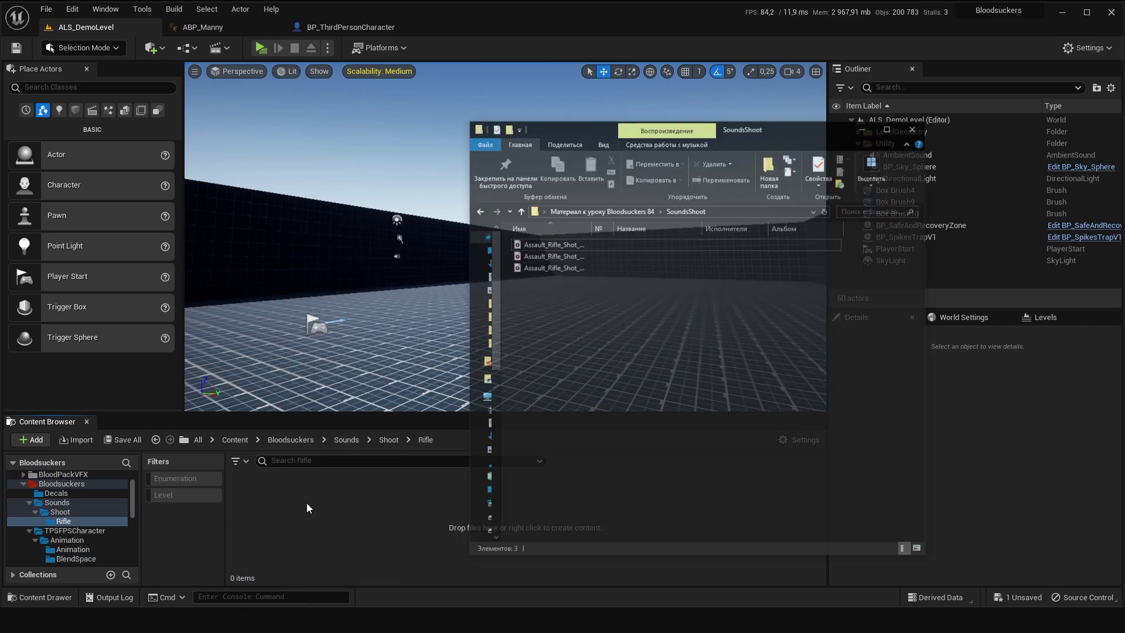
key(ctrl+a)
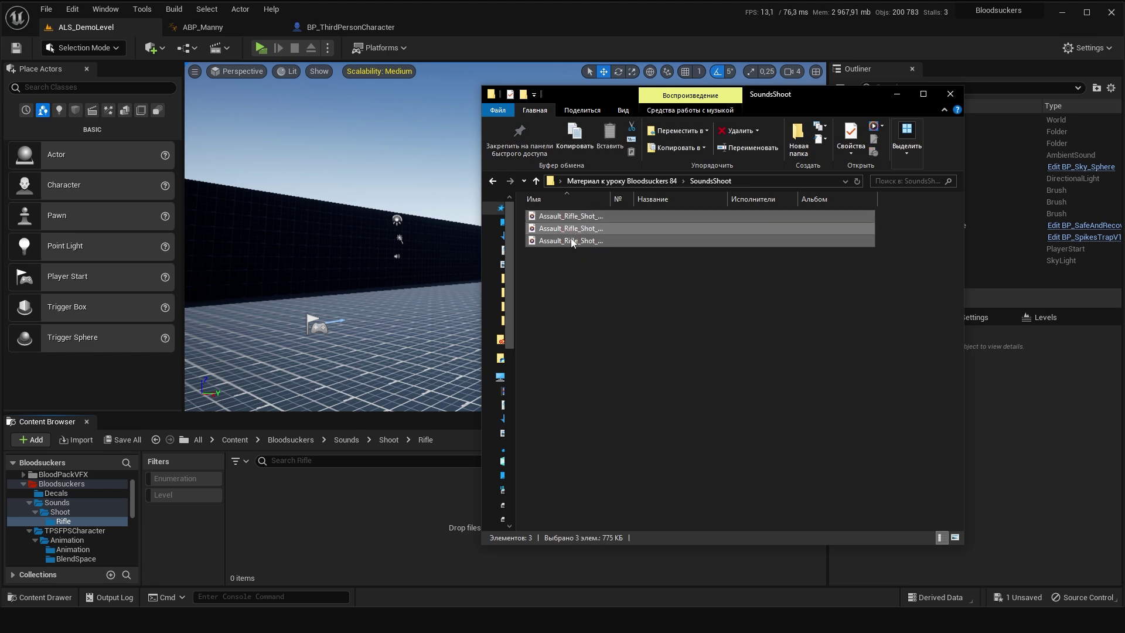
click(957, 100)
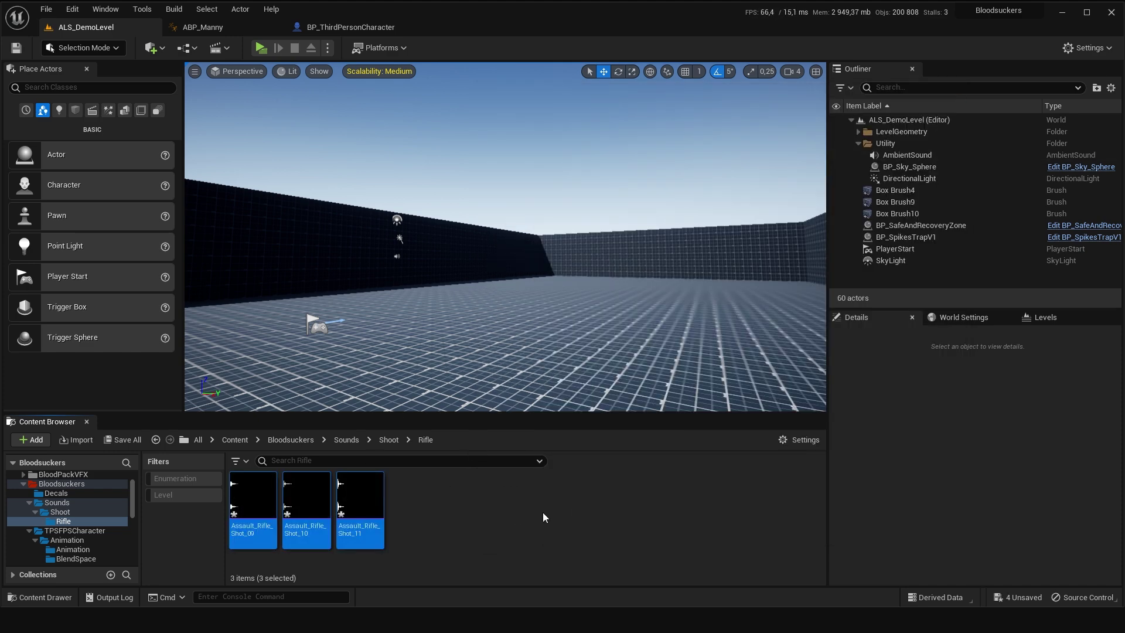
Combine the three rifle shots into one sound cue and delete its Random node.
right_click(363, 515)
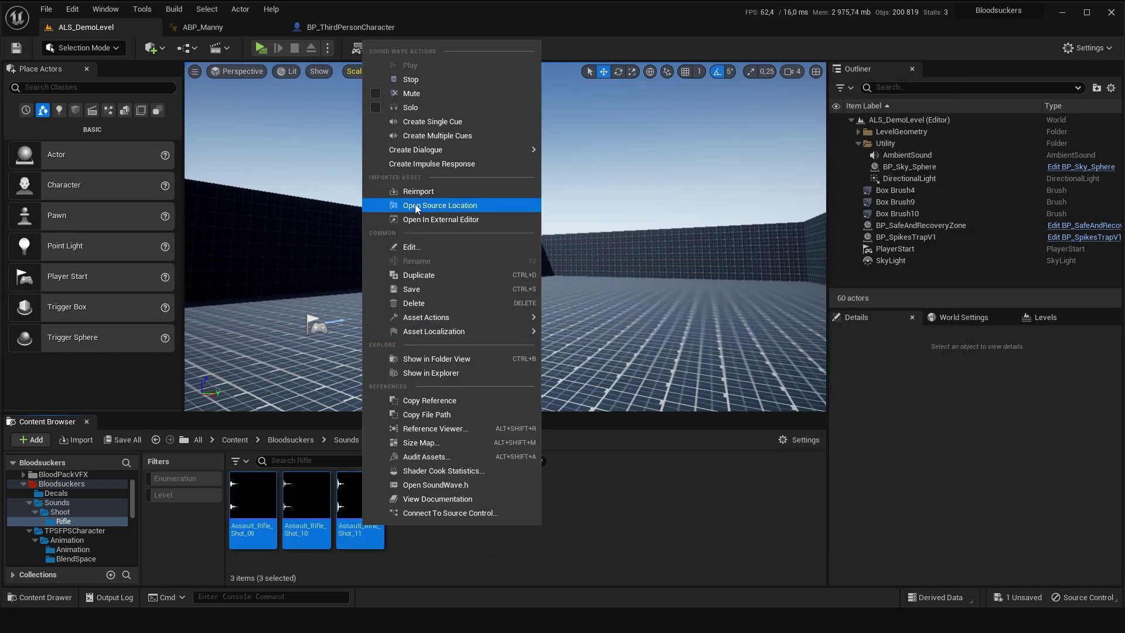
click(438, 122)
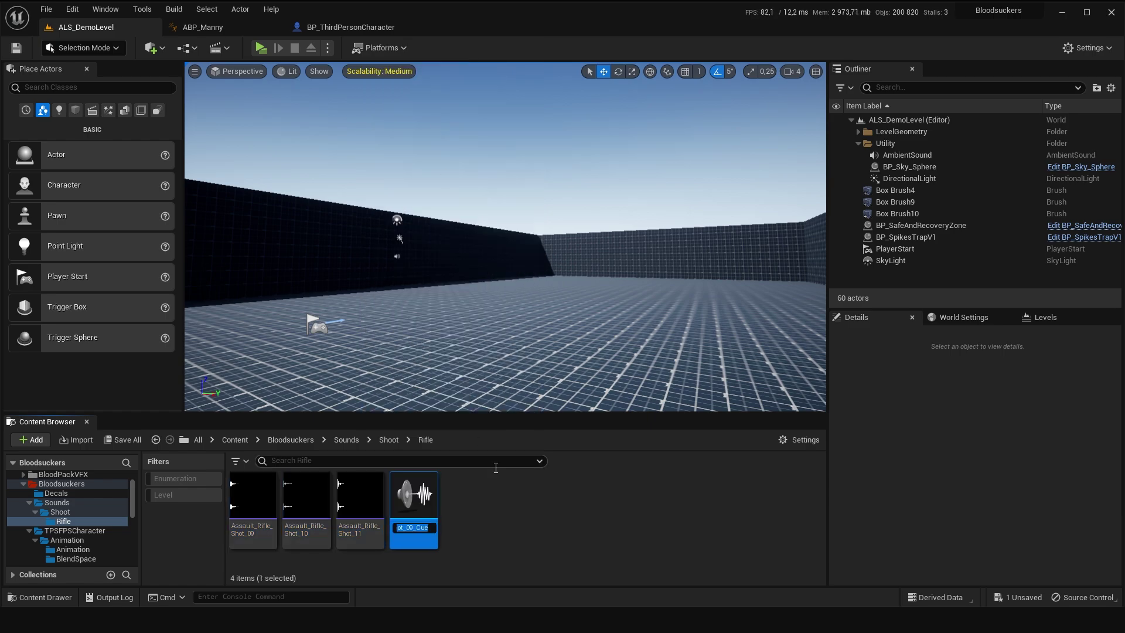
double_click(411, 526)
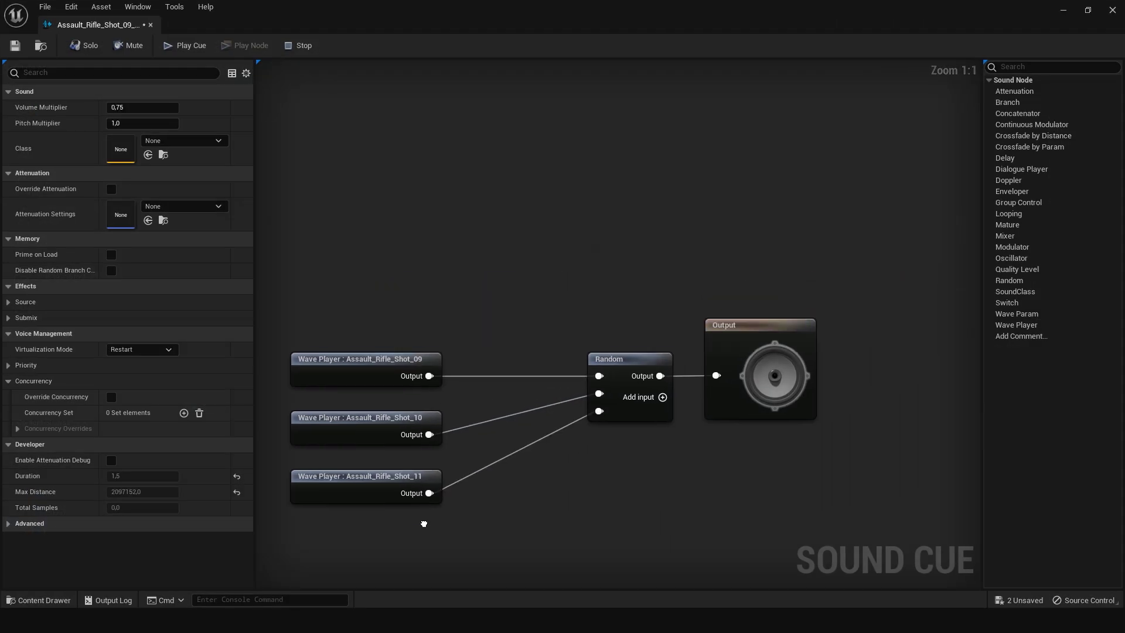
drag(441, 476, 502, 331)
drag(465, 258, 352, 203)
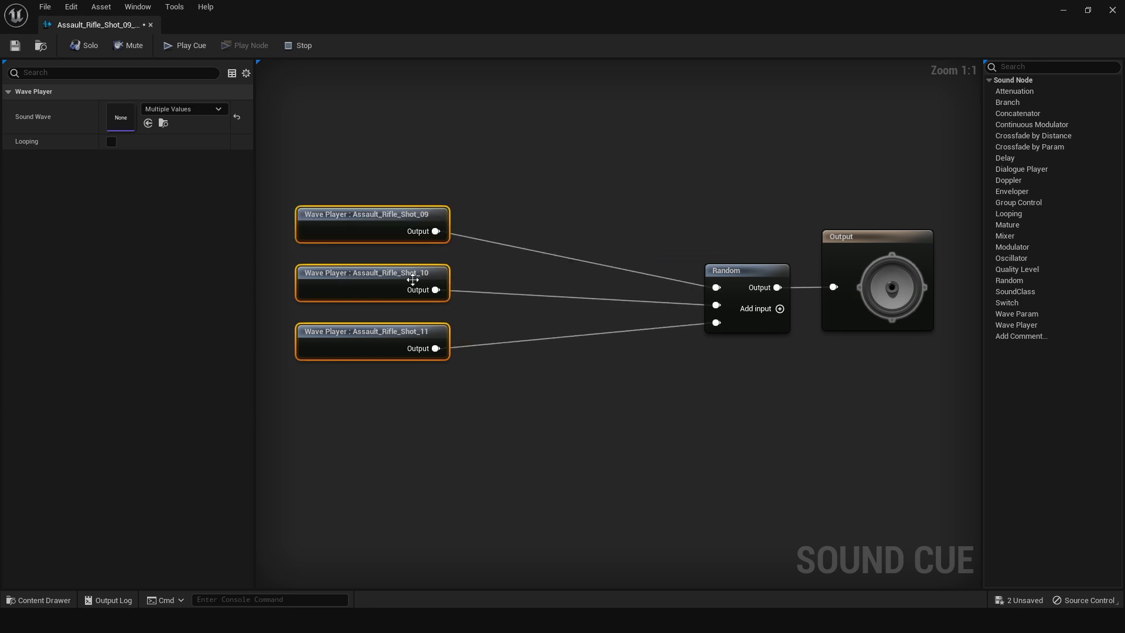
click(747, 270)
right_drag(756, 240, 645, 297)
key(Delete)
Wire Shot_09, Shot_10 and Shot_11 into a new Mixer node.
right_drag(518, 370, 592, 349)
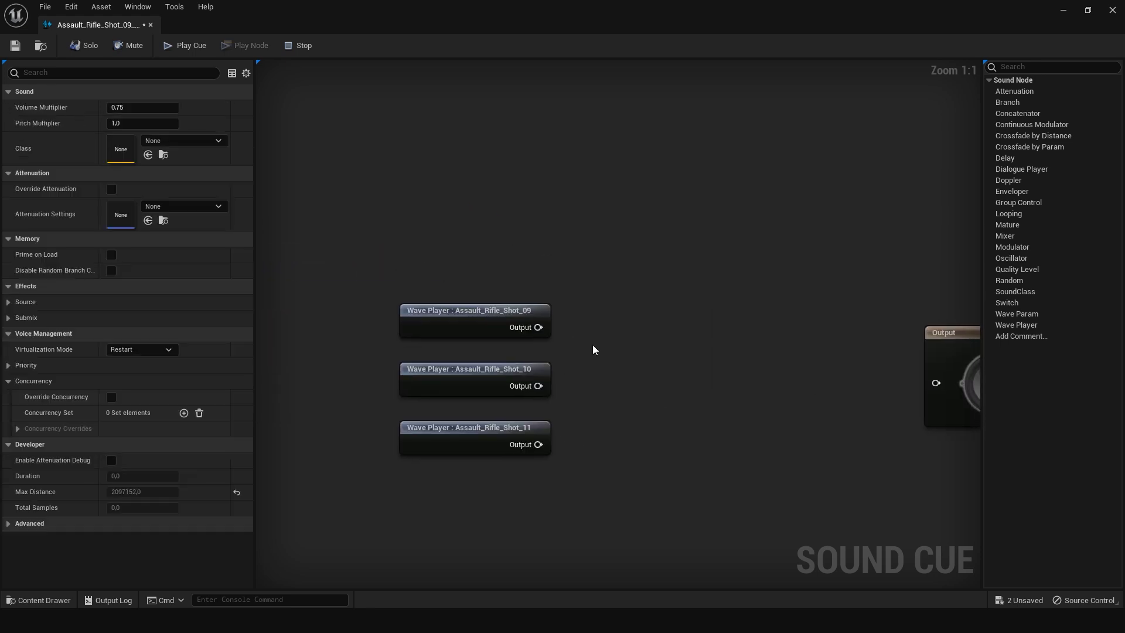
drag(599, 392, 598, 391)
text(mixer)
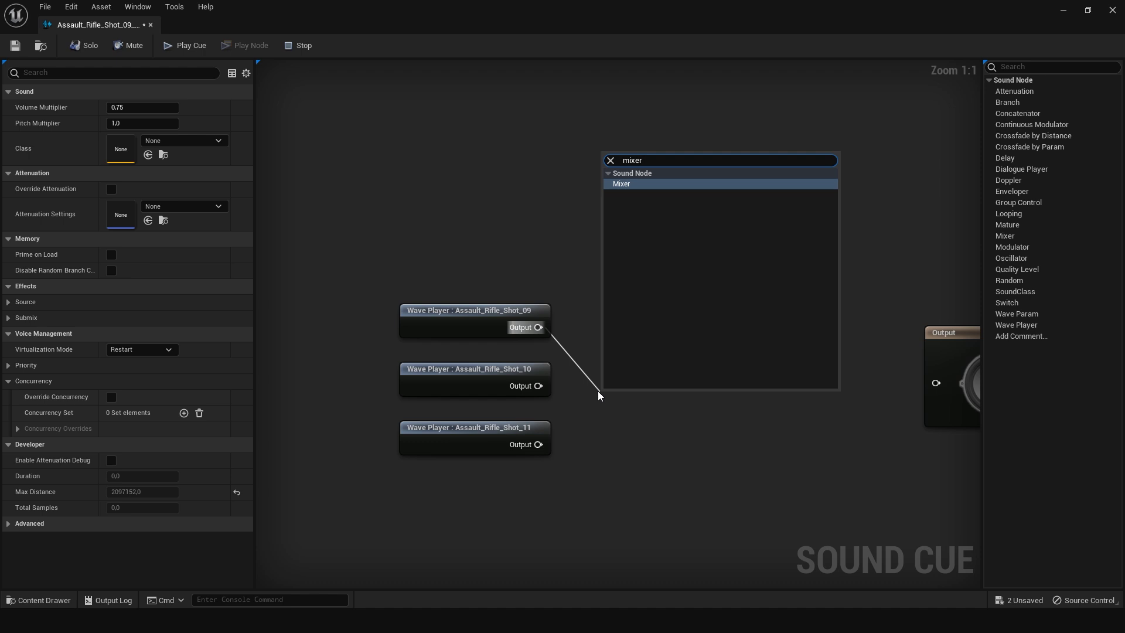
key(Return)
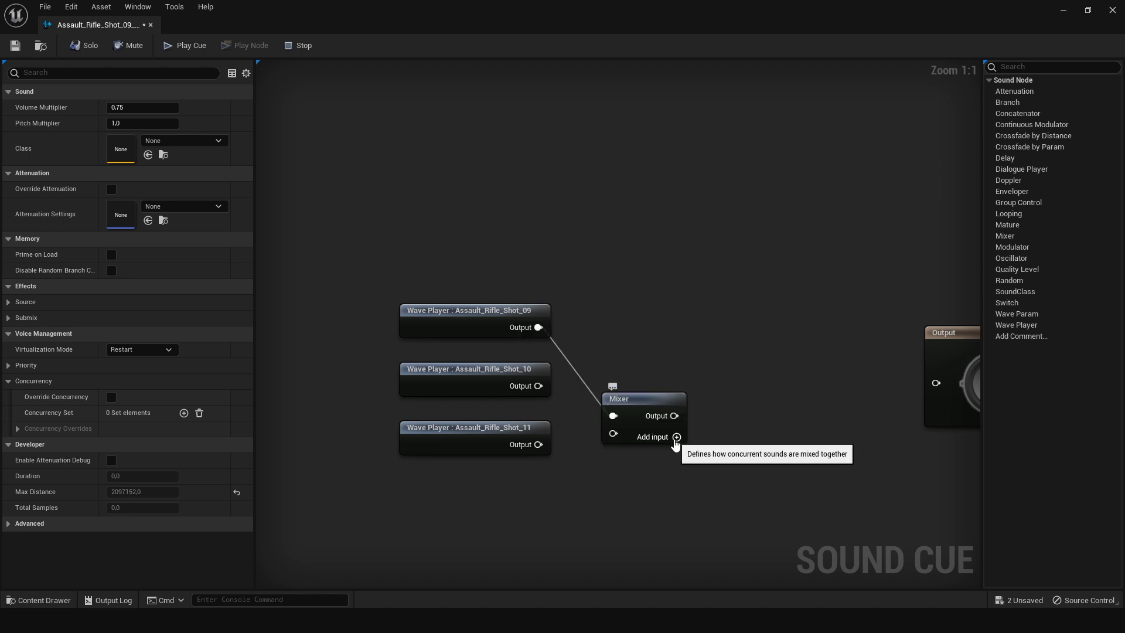
drag(638, 398, 622, 337)
drag(538, 386, 598, 373)
drag(538, 444, 598, 390)
drag(609, 352, 599, 360)
mouse_move(698, 400)
right_down()
mouse_move(581, 372)
mouse_move(565, 391)
right_up()
Route the Mixer through a Modulator into Output and save the cue.
drag(562, 364, 599, 363)
text(modul;a)
key(BackSpace)
key(BackSpace)
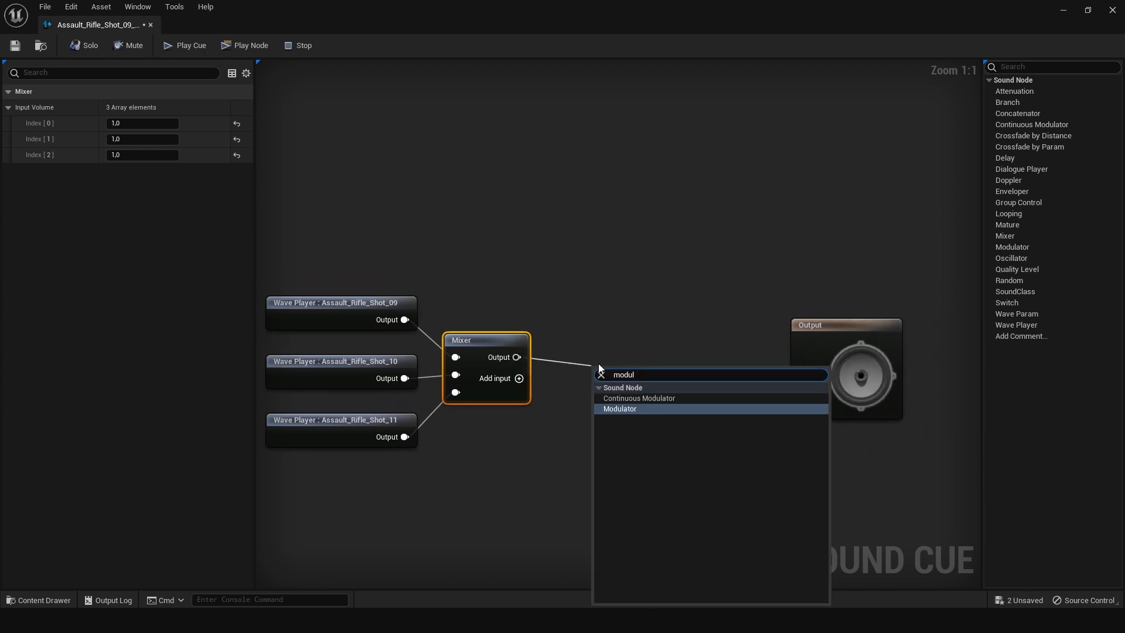
key(Return)
mouse_move(603, 374)
mouse_down()
mouse_move(547, 348)
mouse_move(801, 380)
mouse_move(657, 335)
mouse_up()
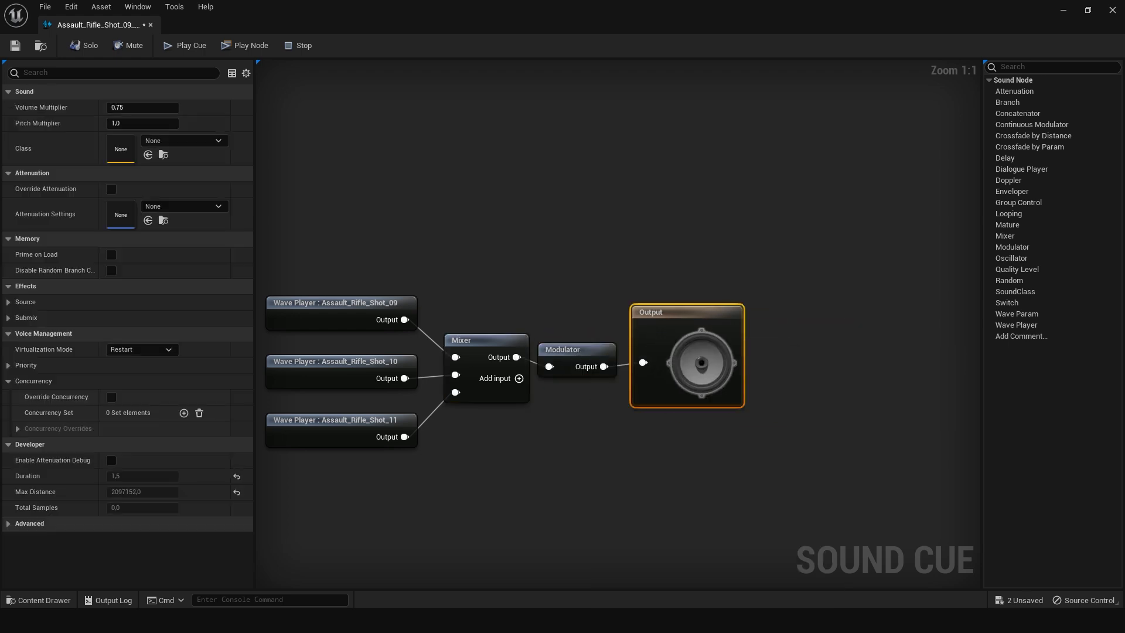
key(Home)
click(20, 48)
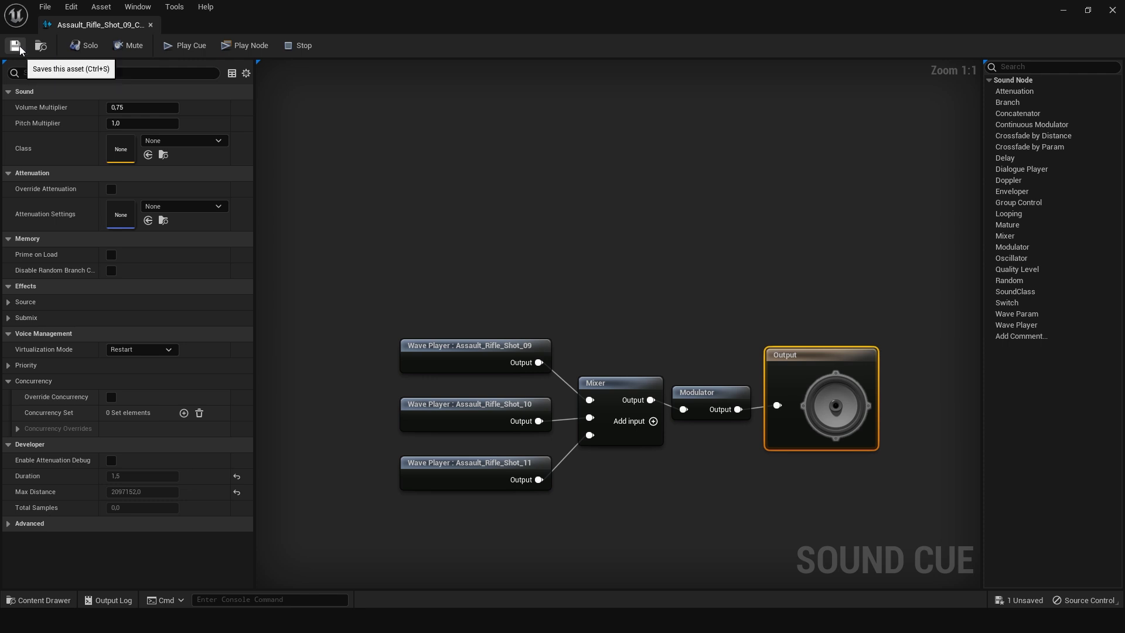
Preview the cue, check the Modulator's ranges, and return to BP_ThirdPersonCharacter.
key(Home)
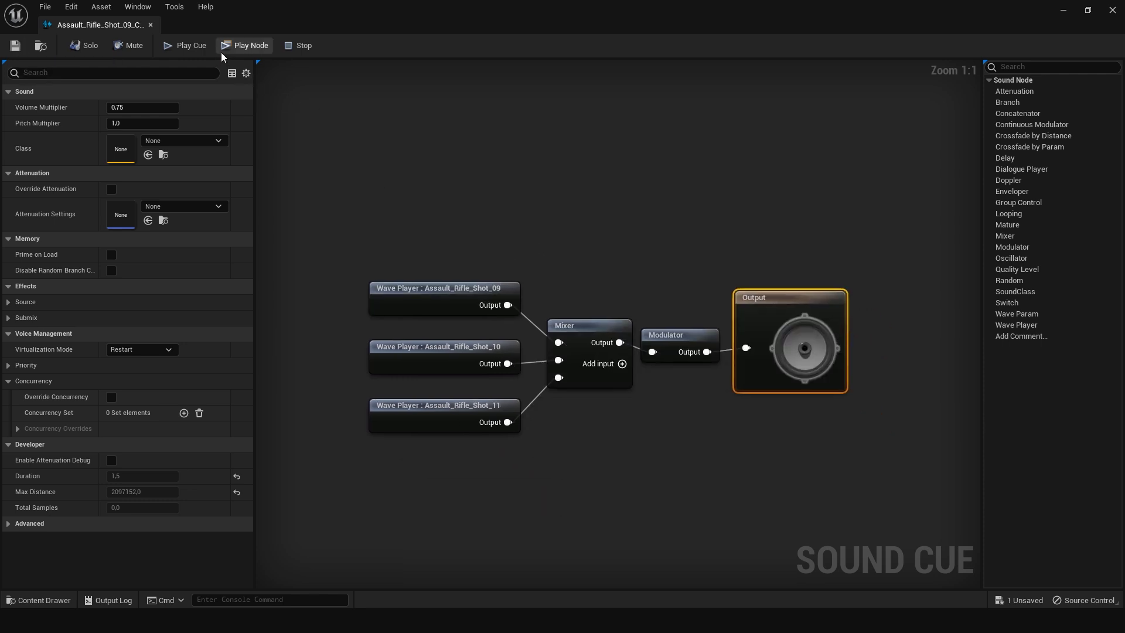
click(193, 47)
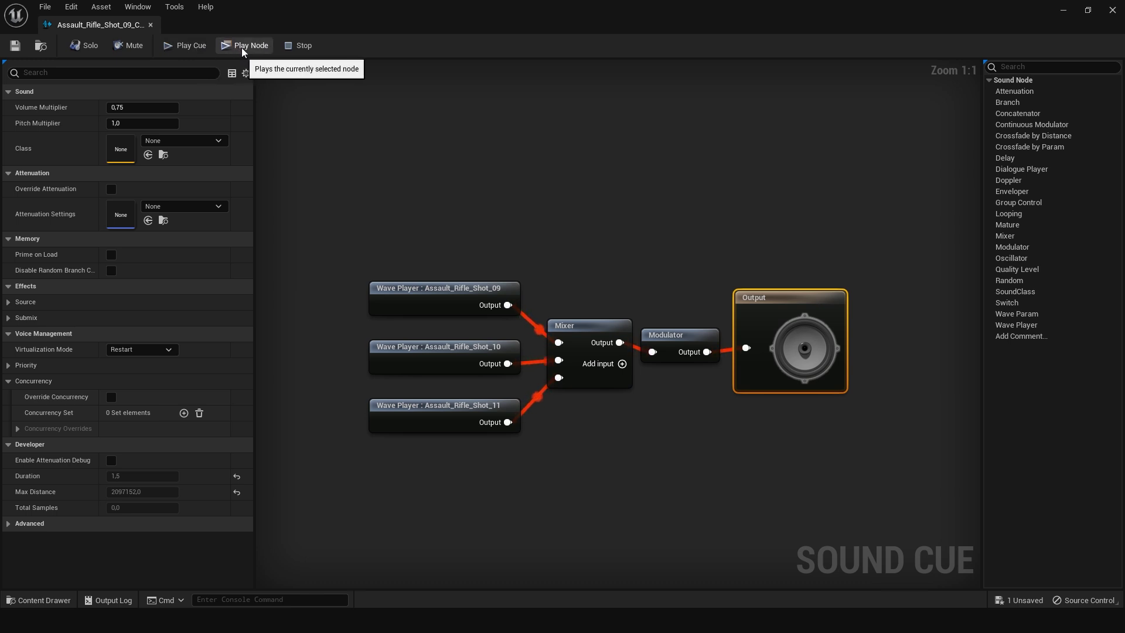
click(666, 332)
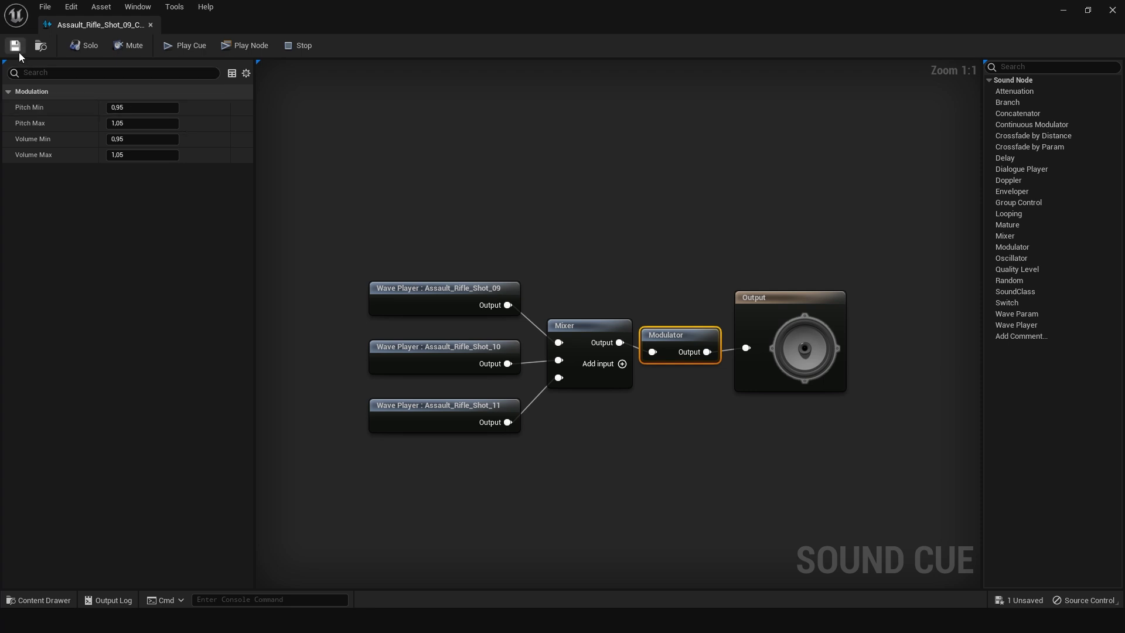
click(166, 47)
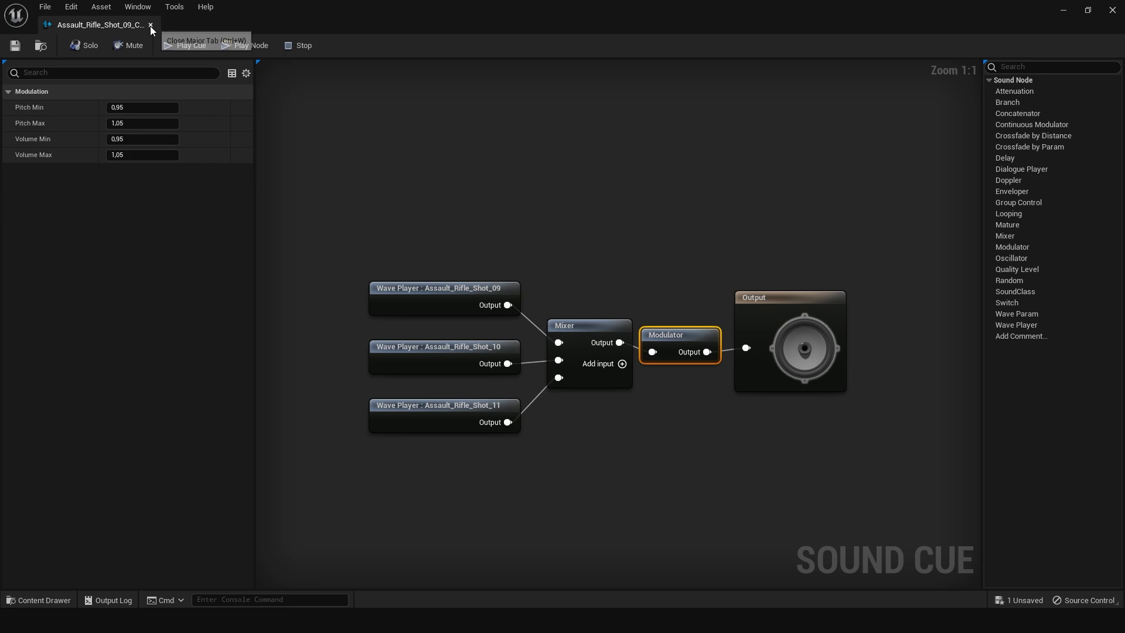
click(151, 25)
click(346, 27)
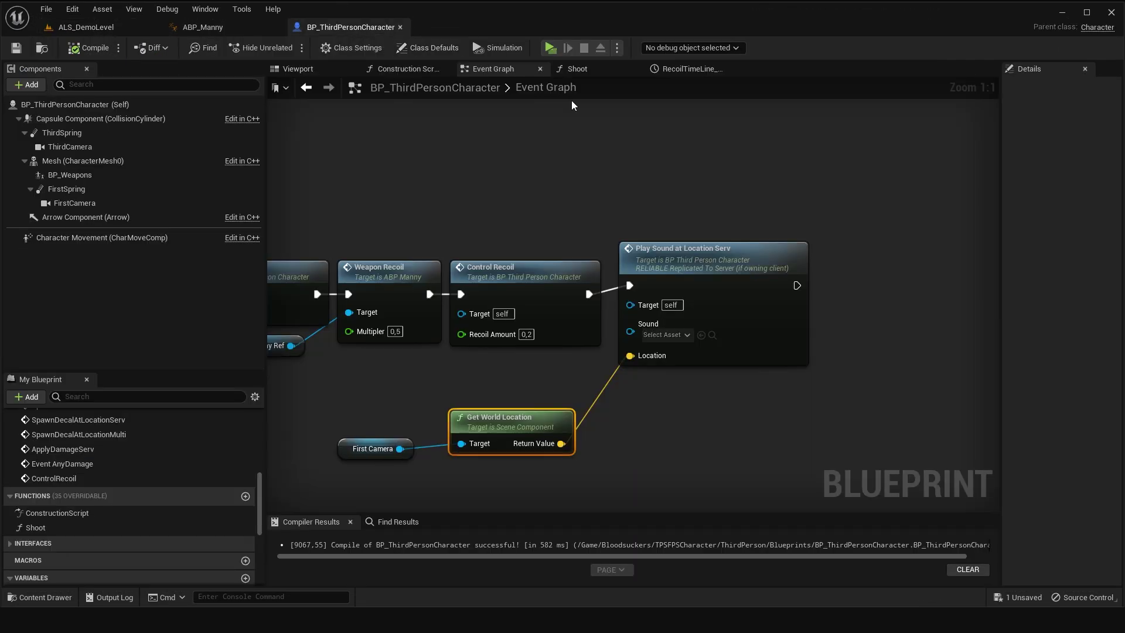
Assign the rifle shot cue as the Play Sound node's Sound and compile.
click(702, 335)
click(26, 50)
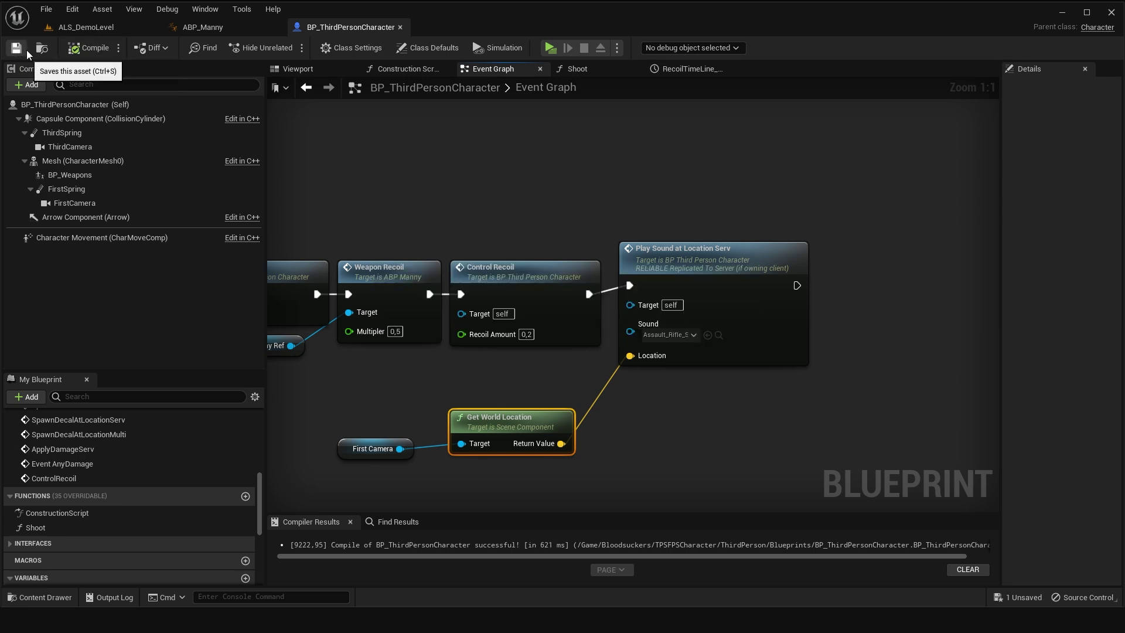
right_drag(820, 342, 620, 360)
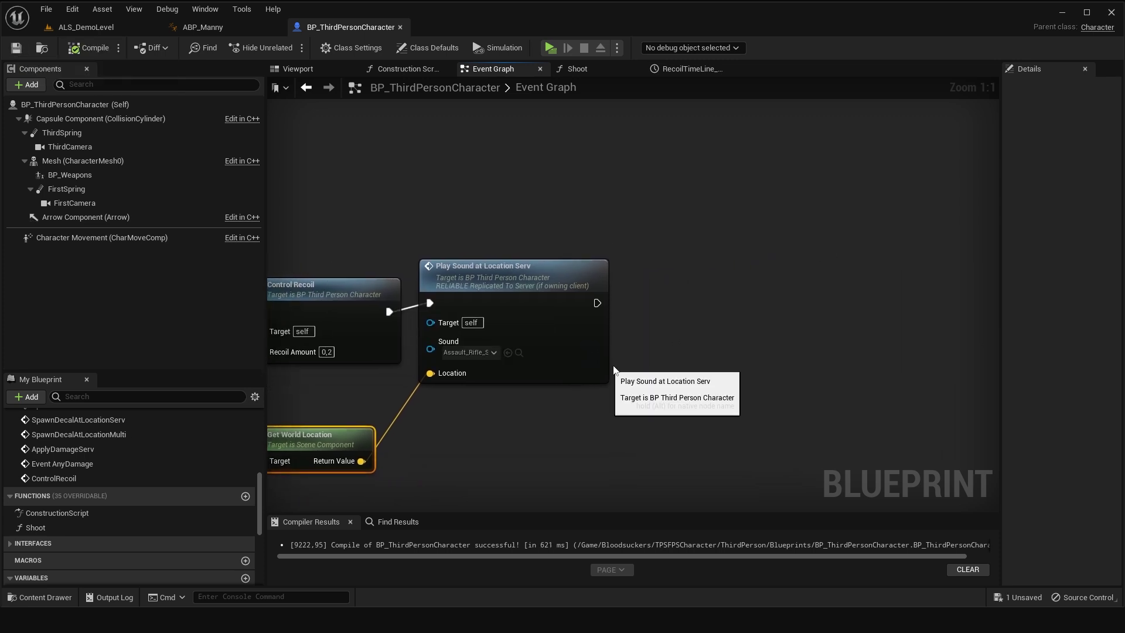
Add a Spawn Emitter at Location Serv node after Play Sound with Scale 1,1,1.
drag(699, 301, 699, 302)
text(spawn emit)
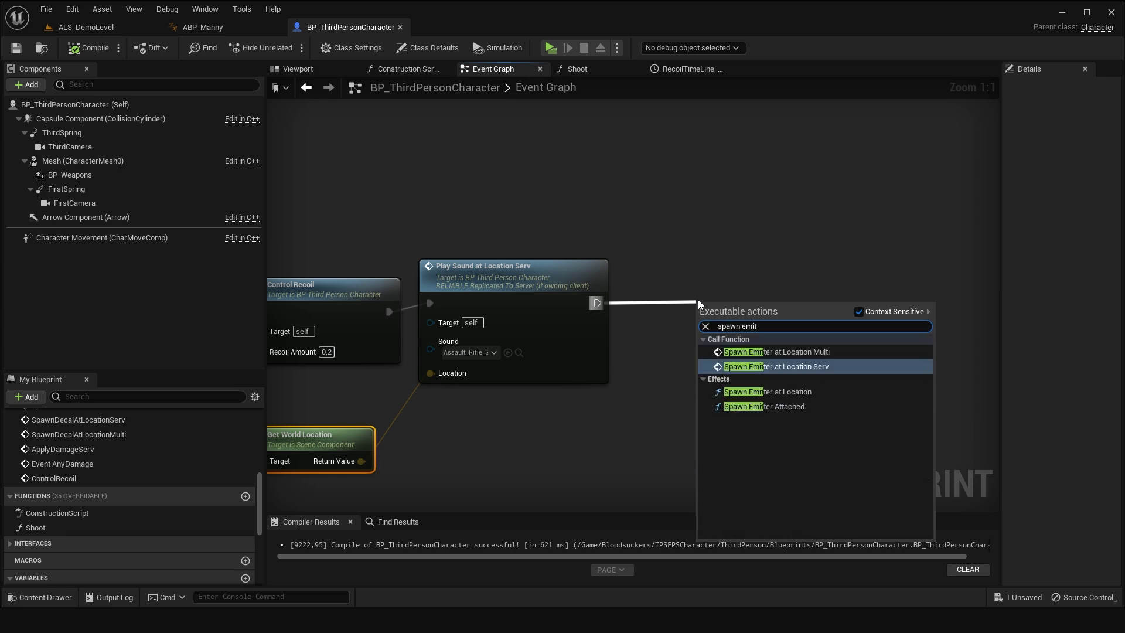
click(781, 367)
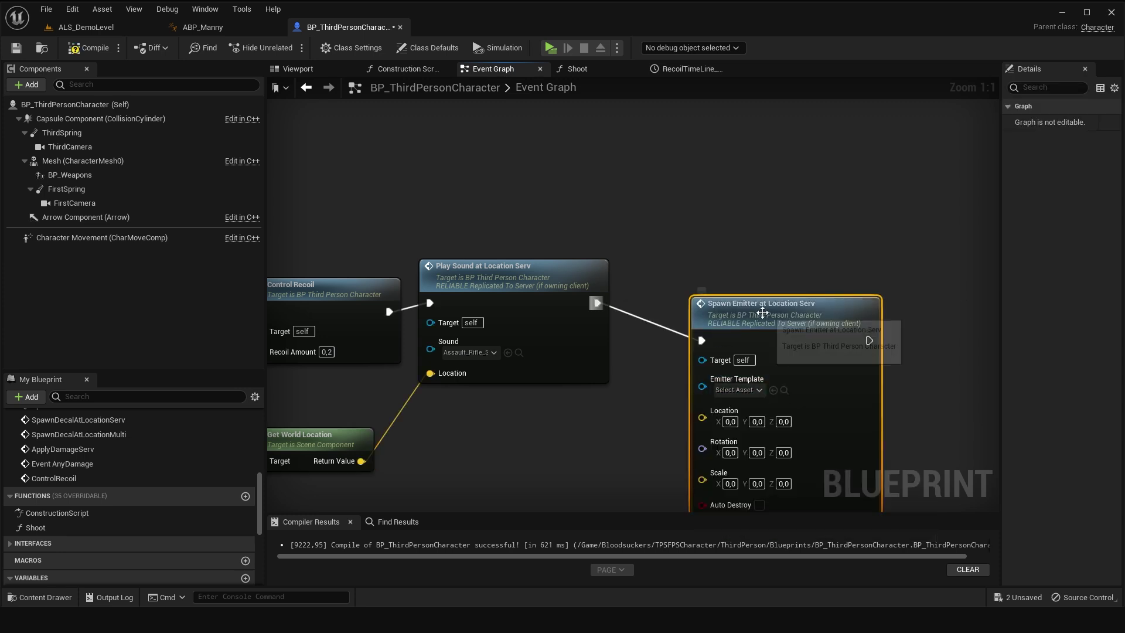
right_drag(579, 417, 638, 309)
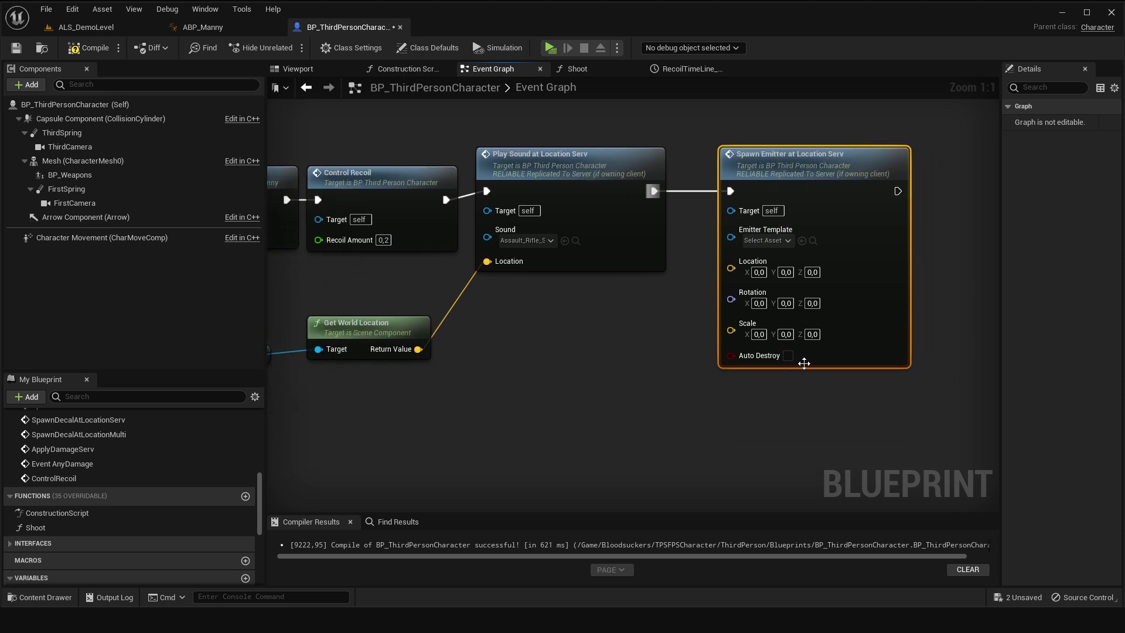
click(784, 333)
text(1)
click(812, 334)
text(1)
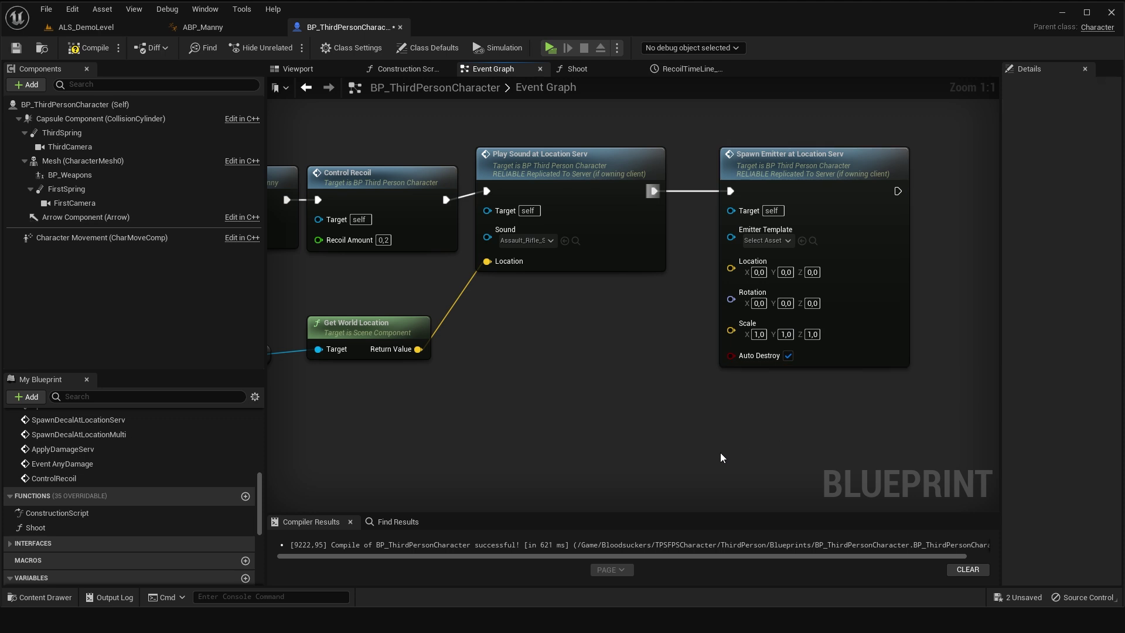
right_drag(748, 448, 930, 339)
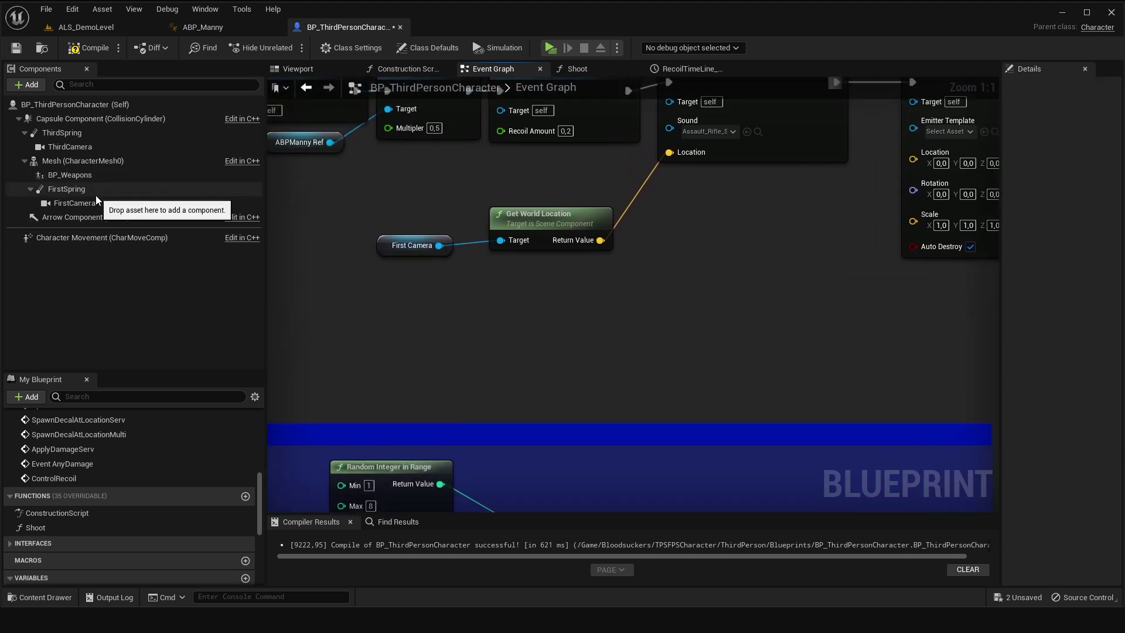
Place a Weapons Ref getter and pull a Get Skeletal Mesh node from it.
scroll(93, 519, down, 5)
scroll(94, 519, down, 2)
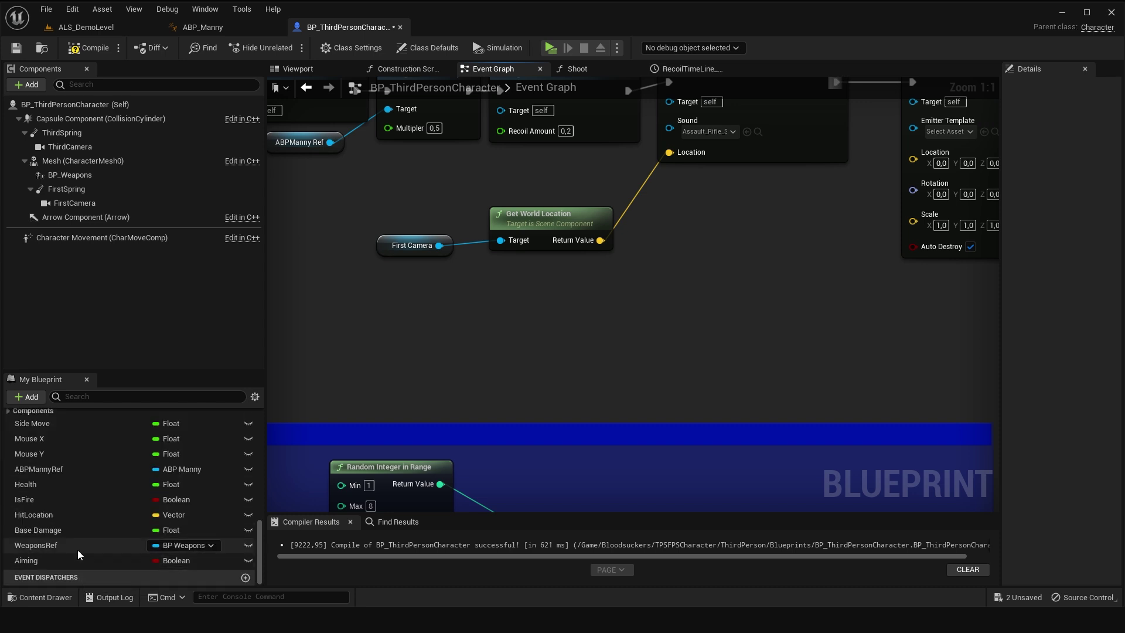
mouse_move(77, 549)
ctrl+mouse_down()
mouse_move(351, 339)
mouse_move(578, 344)
ctrl+mouse_up()
text(skeletal mesh)
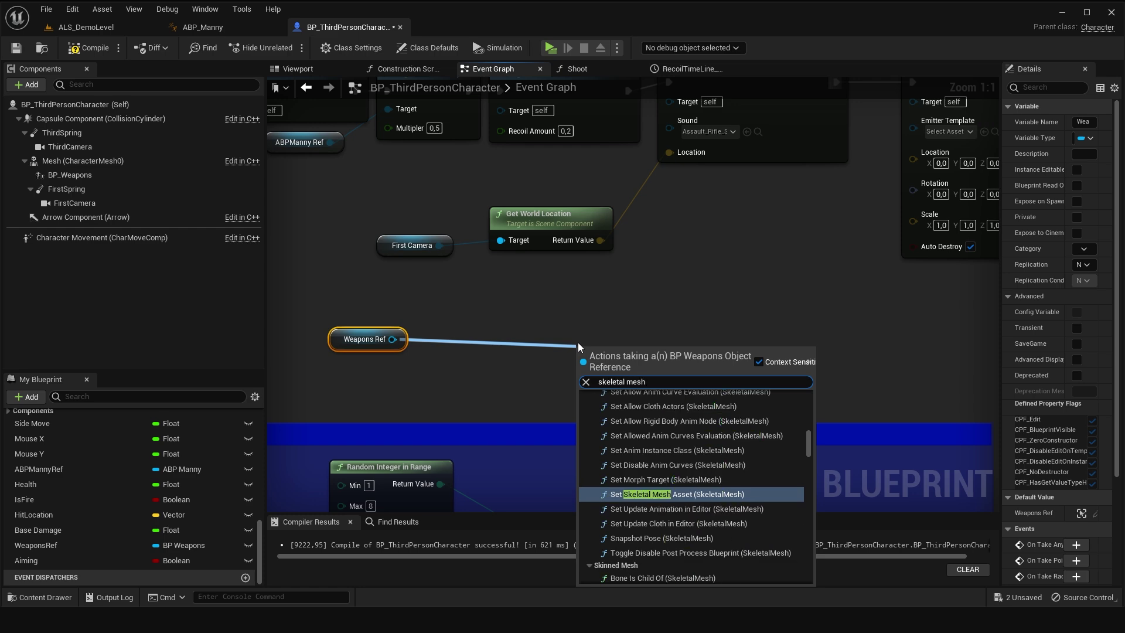
scroll(695, 530, down, 5)
scroll(780, 498, down, 5)
scroll(804, 476, down, 5)
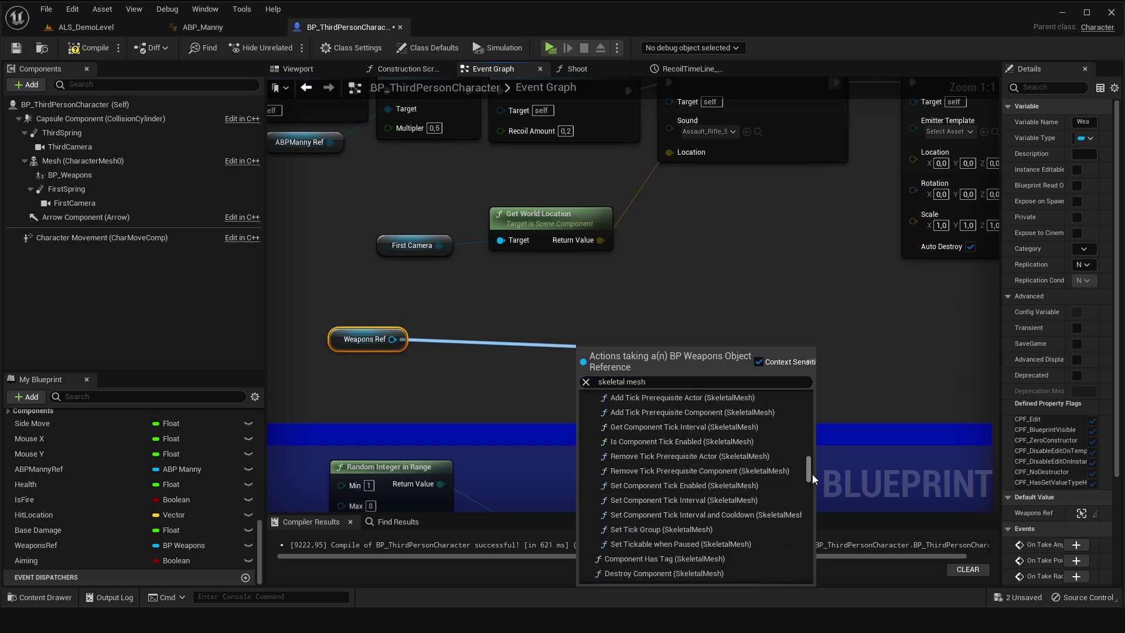
click(639, 562)
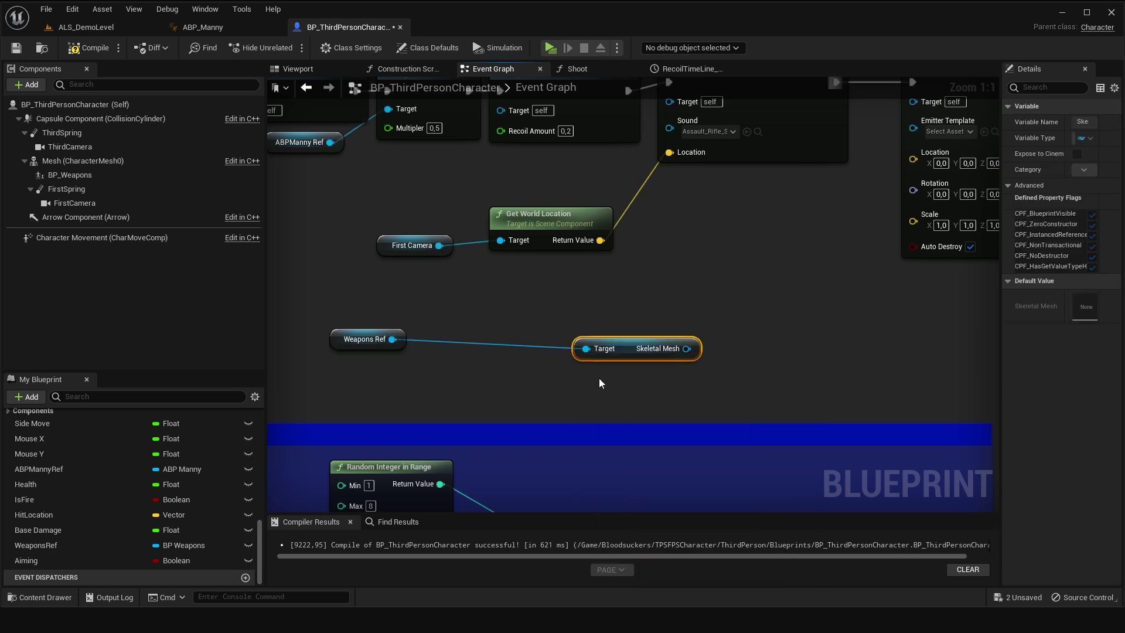
drag(596, 336, 463, 329)
right_drag(593, 336, 529, 401)
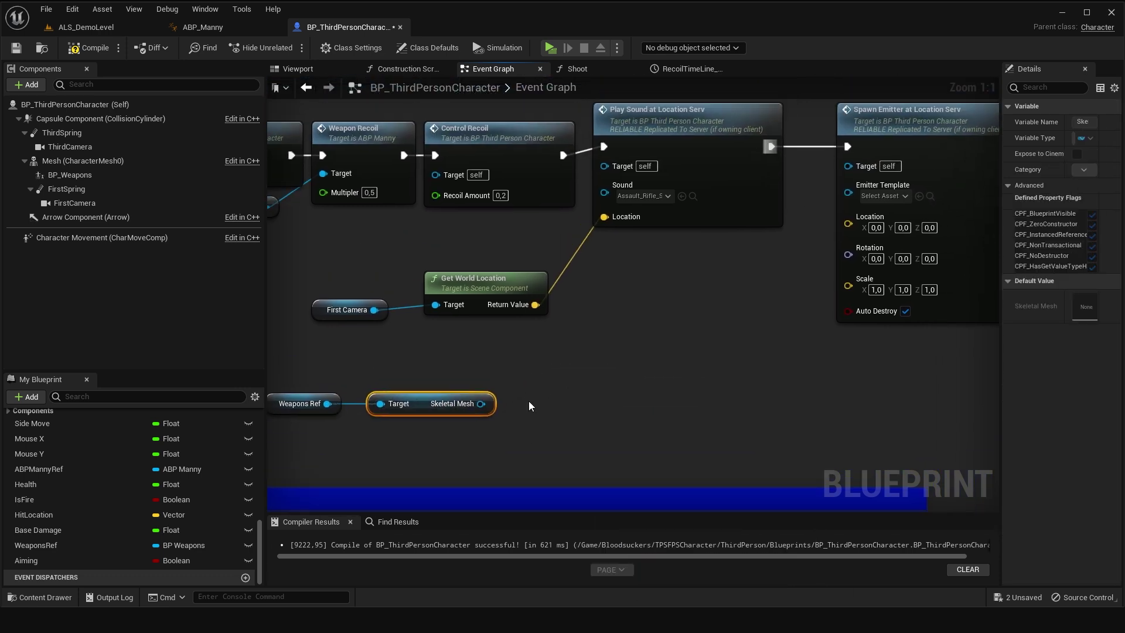
Add a Get Socket Transform node driven by the weapon's Skeletal Mesh.
drag(479, 404, 566, 391)
text(get sockjet)
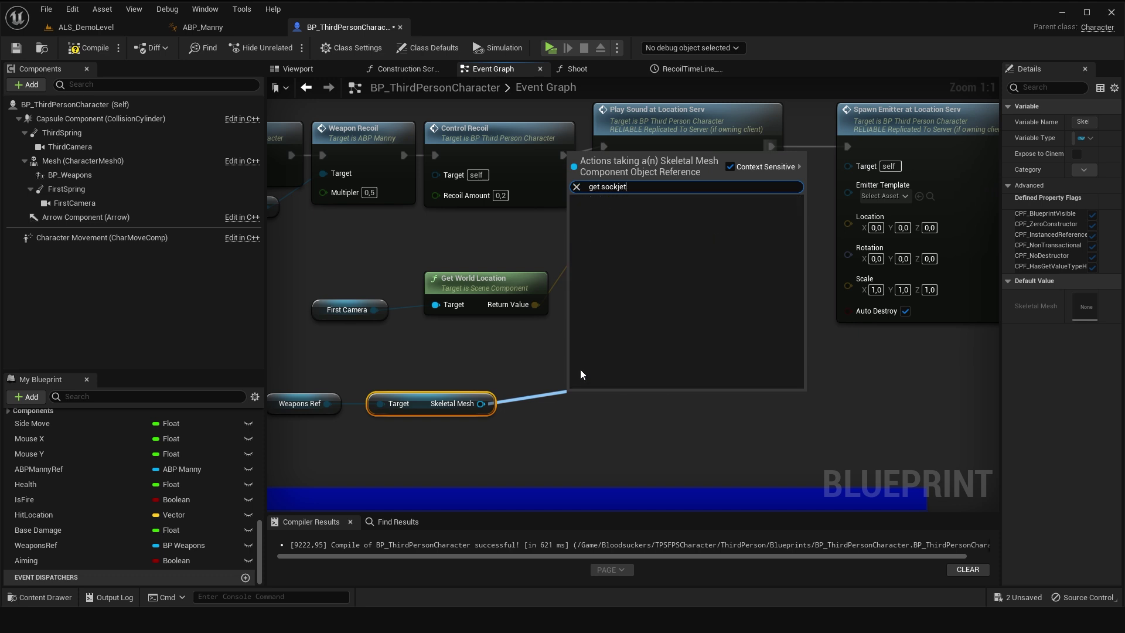
key(BackSpace)
key(BackSpace)
key(BackSpace)
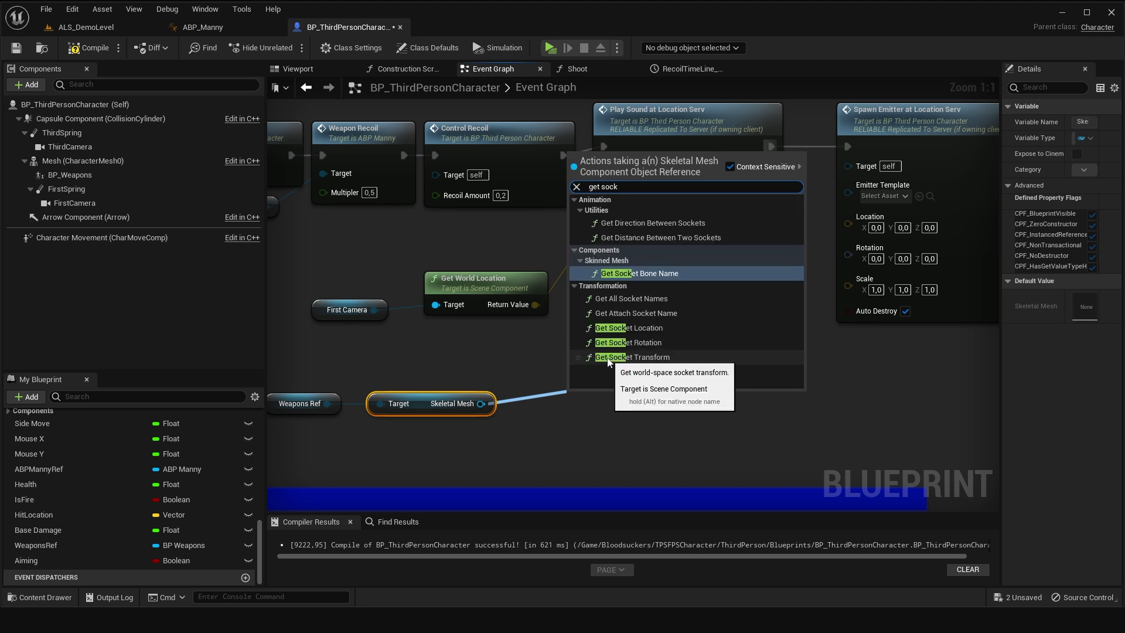
click(631, 357)
drag(630, 376, 621, 373)
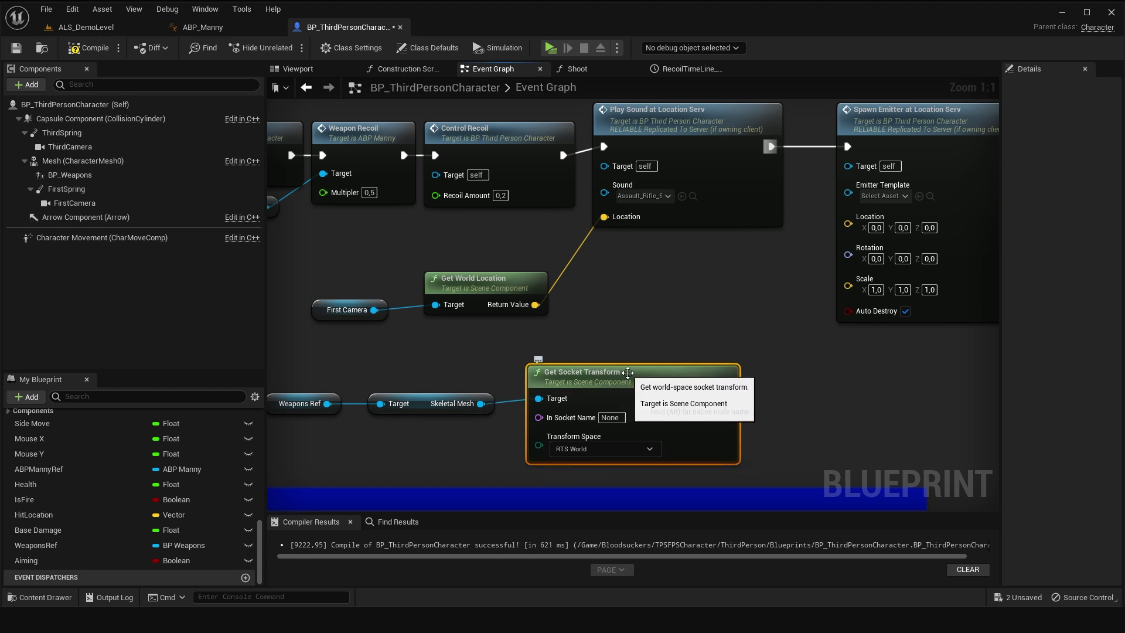
right_drag(628, 372, 558, 319)
Split the socket Return Value and wire its location and rotation into the emitter.
right_click(656, 350)
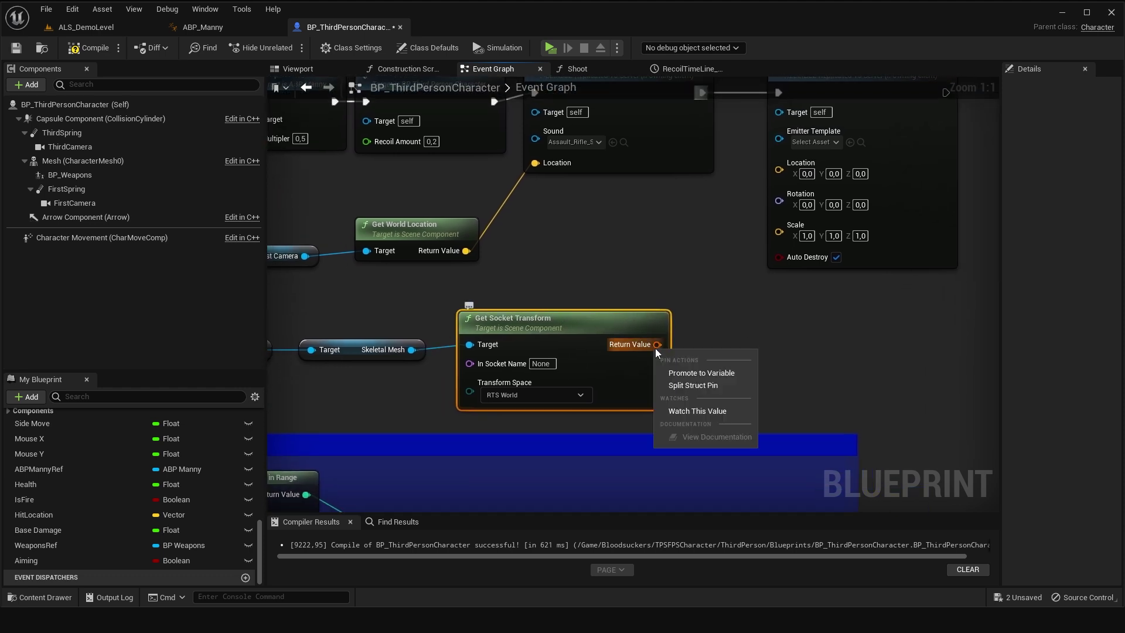
click(692, 385)
right_drag(686, 346, 613, 428)
mouse_move(613, 428)
mouse_down()
mouse_move(633, 287)
mouse_move(703, 260)
mouse_up()
drag(661, 299, 705, 270)
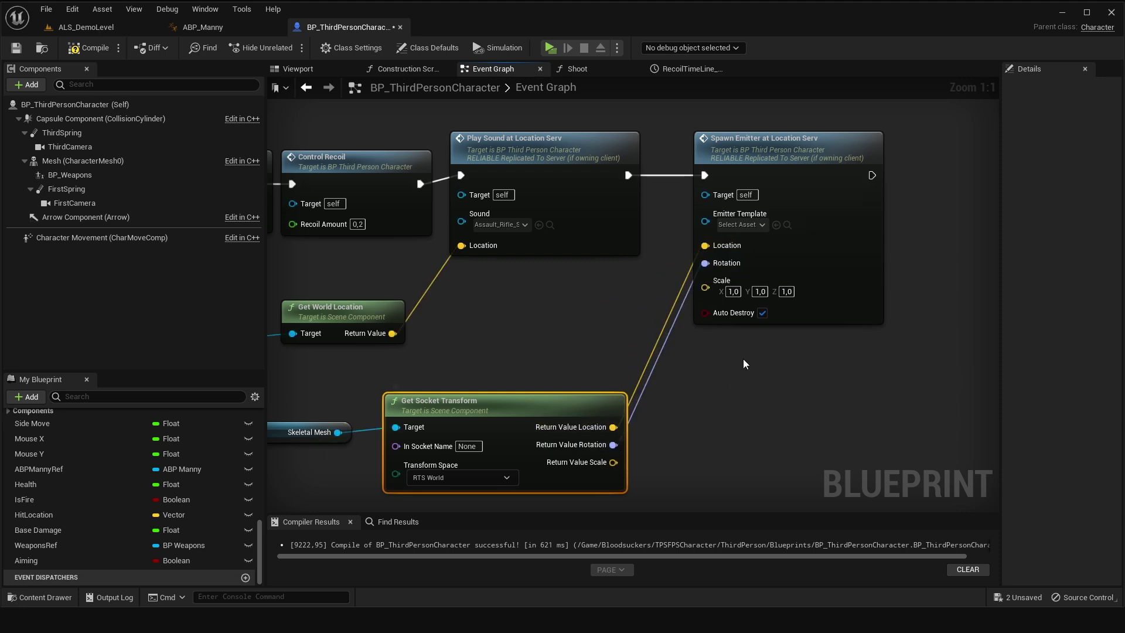
right_drag(496, 393, 609, 296)
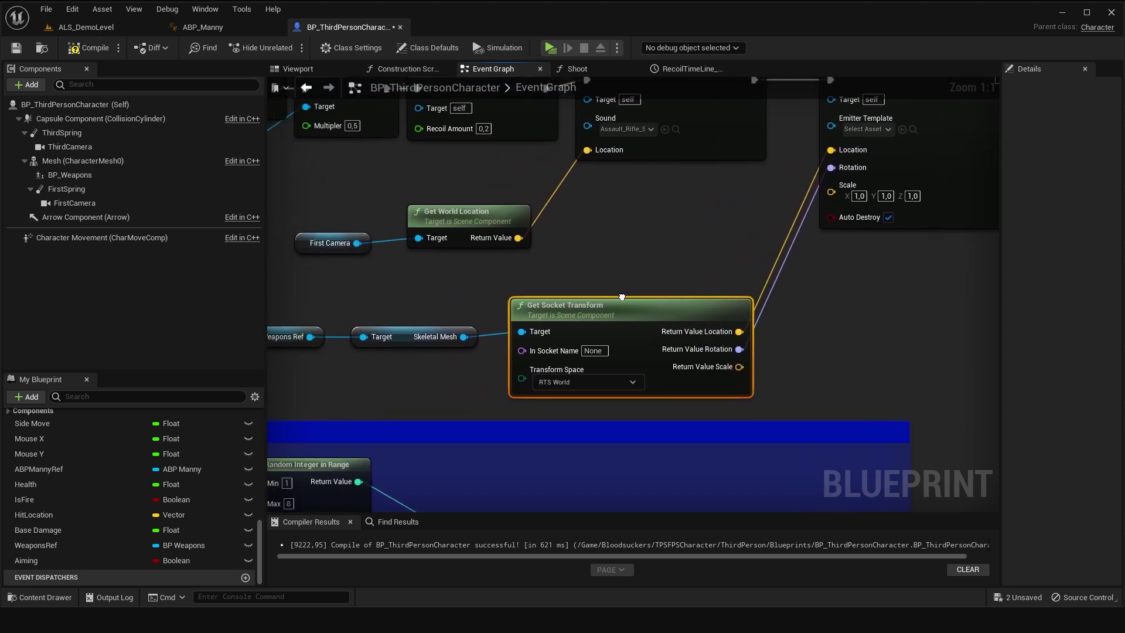
right_drag(609, 296, 635, 305)
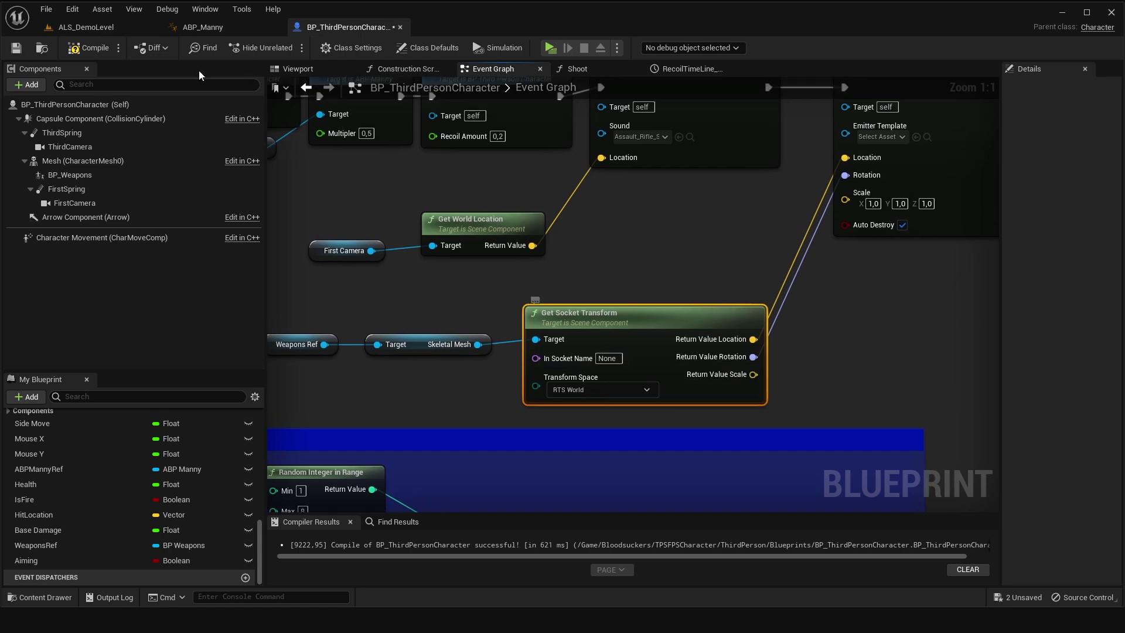
click(87, 27)
Open BP_Weapons and copy the rifle skeleton's FireSocket name.
click(333, 439)
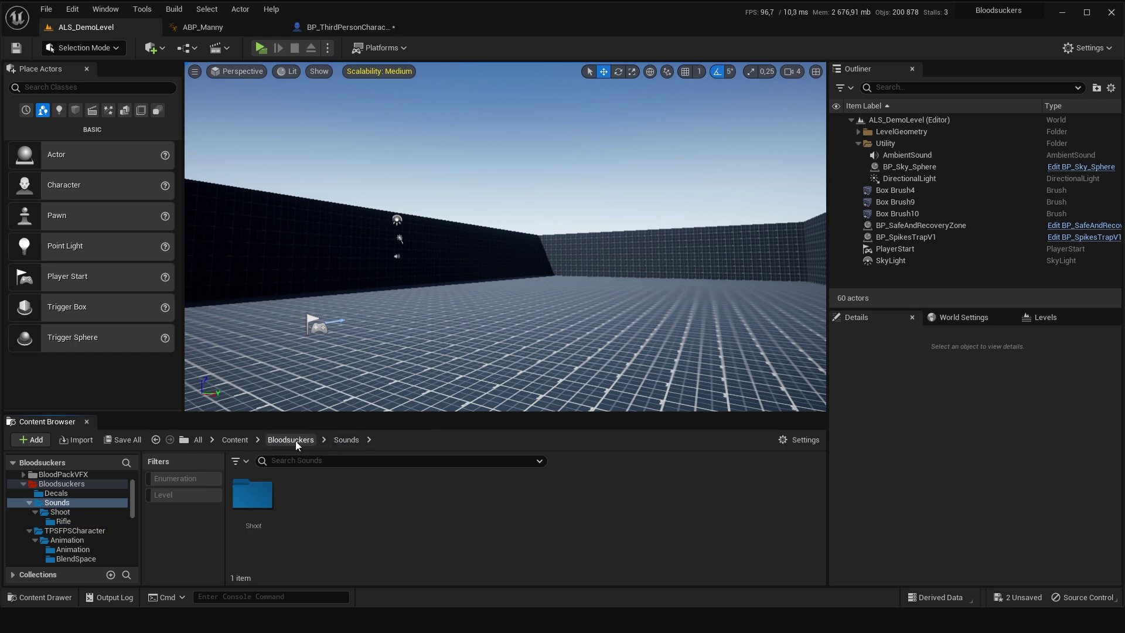
click(293, 440)
double_click(414, 498)
double_click(252, 504)
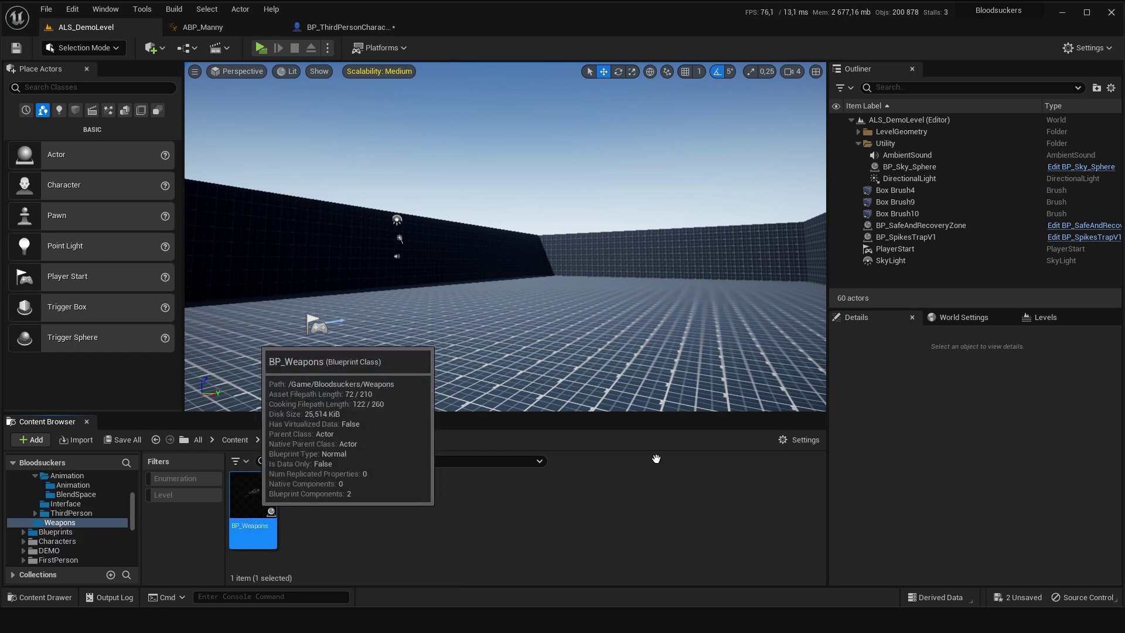
key(Down)
key(Down)
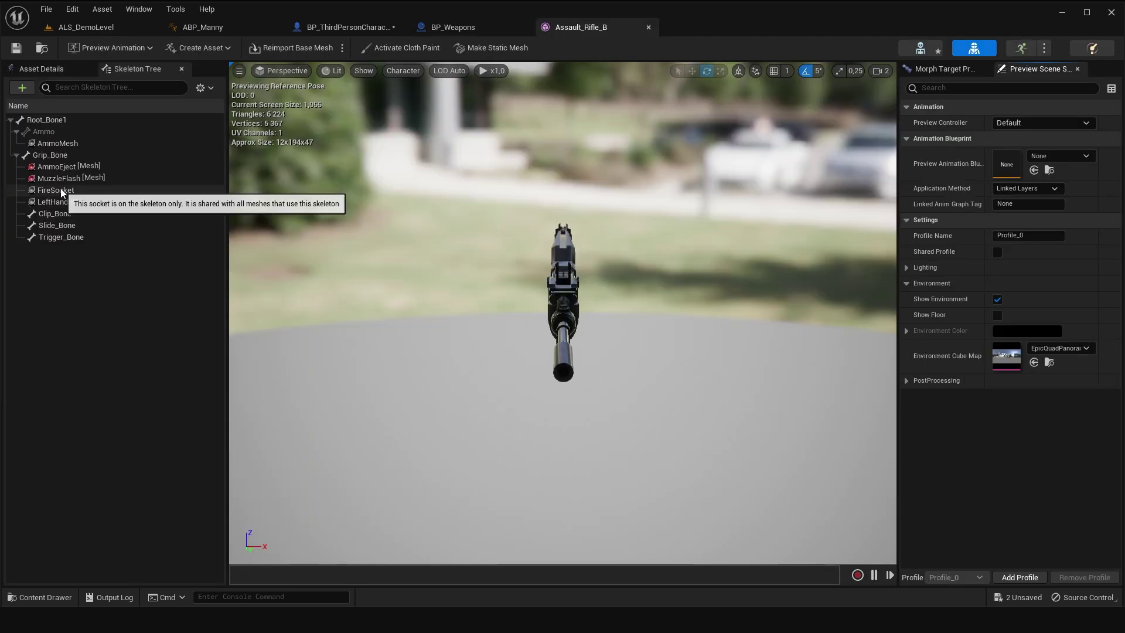
click(61, 188)
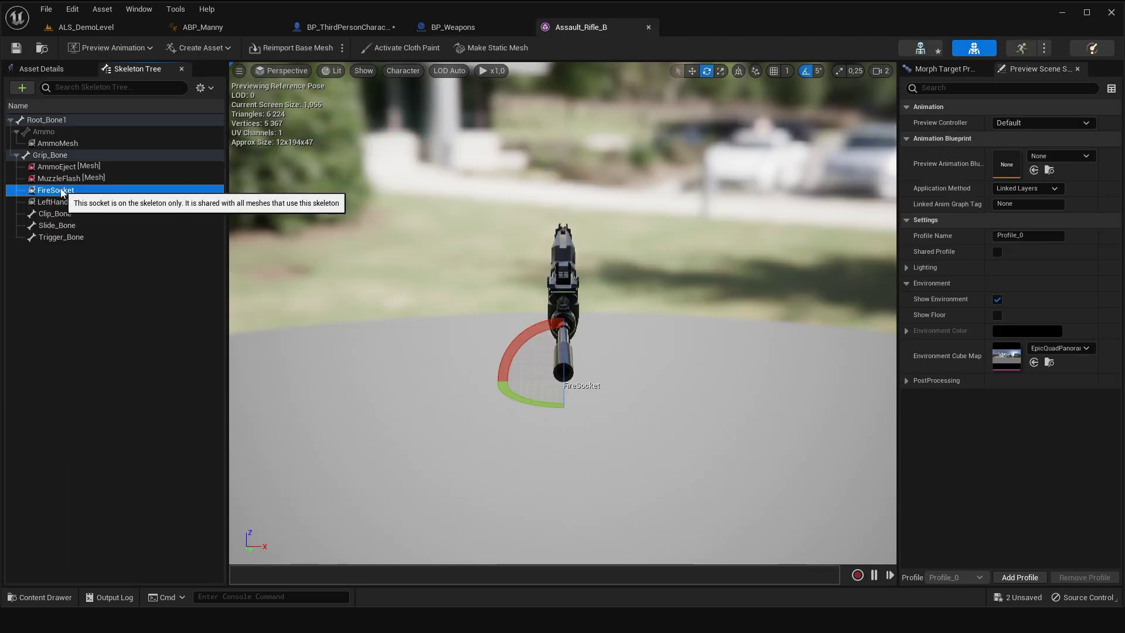
click(58, 189)
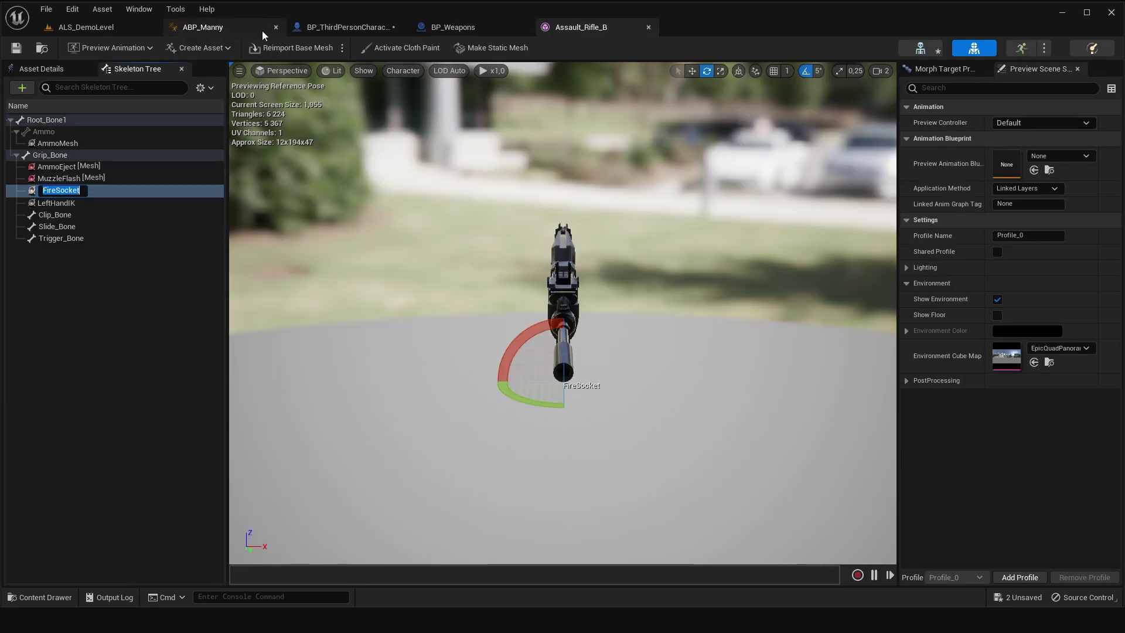
Paste FireSocket into Get Socket Transform's In Socket Name in BP_ThirdPersonCharacter.
click(352, 27)
click(609, 358)
text(FireSocket)
key(Return)
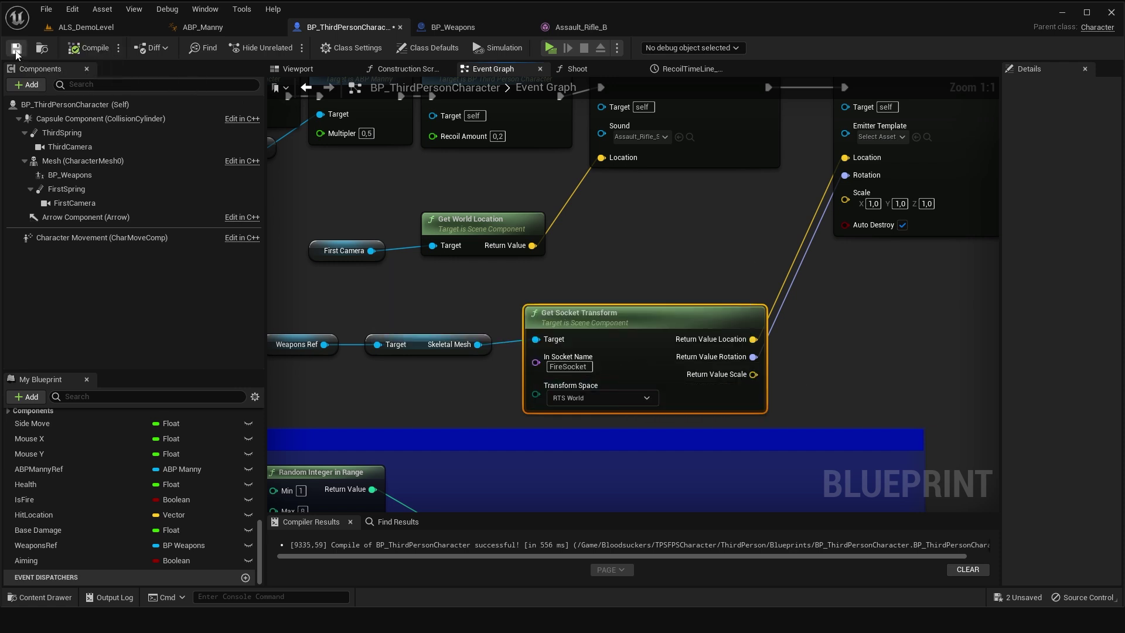
right_drag(729, 379, 816, 259)
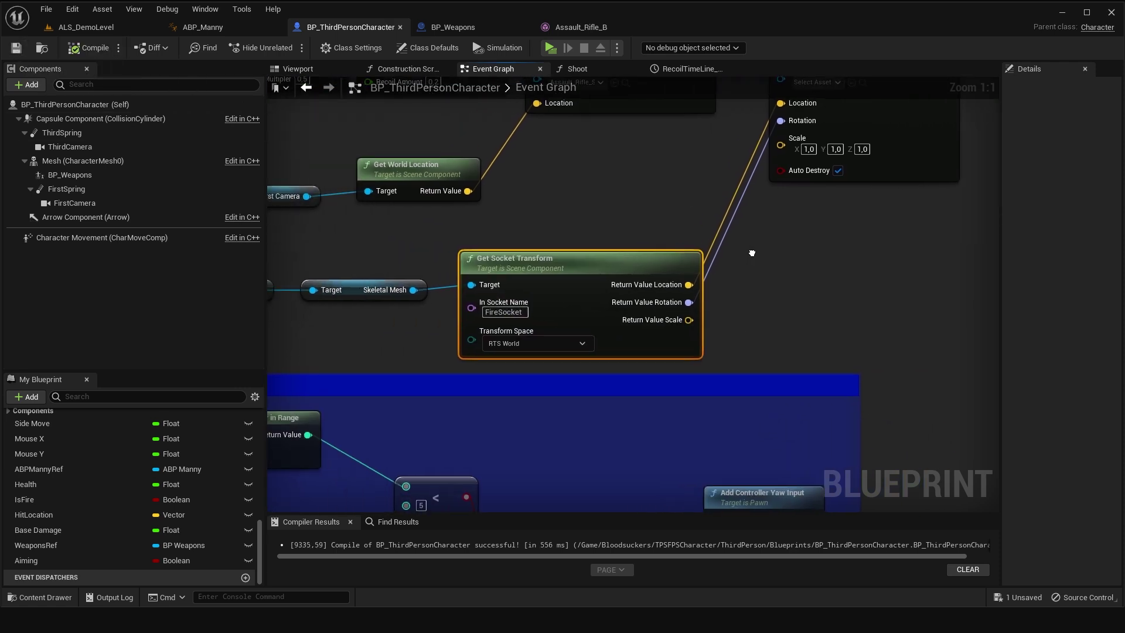
Add a Delay node after the Spawn Emitter at Location node's execution output.
mouse_move(816, 258)
right_down()
mouse_move(776, 259)
mouse_move(504, 390)
right_up()
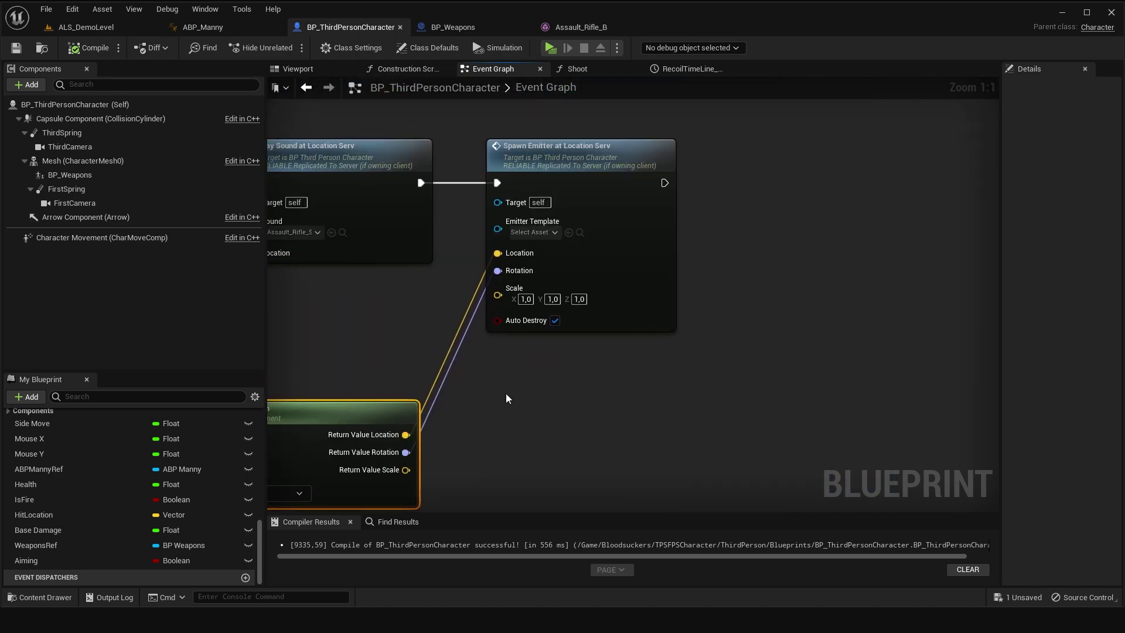
scroll(563, 345, down, 8)
scroll(563, 344, up, 5)
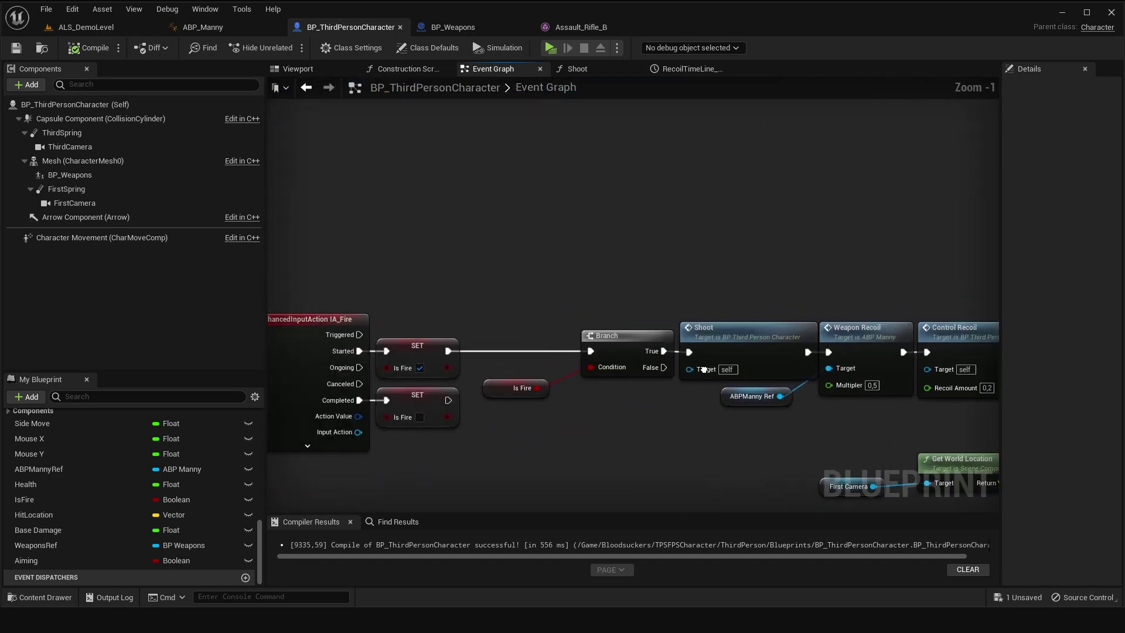
scroll(582, 380, up, 2)
right_drag(582, 380, 424, 374)
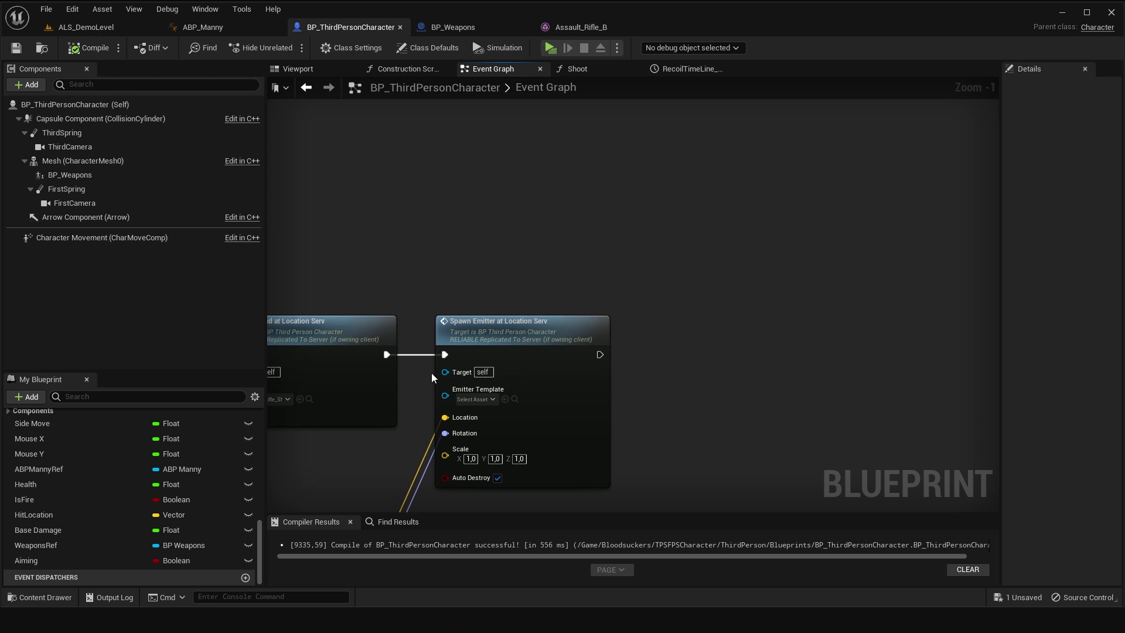
drag(714, 354, 715, 354)
text(delay)
key(Return)
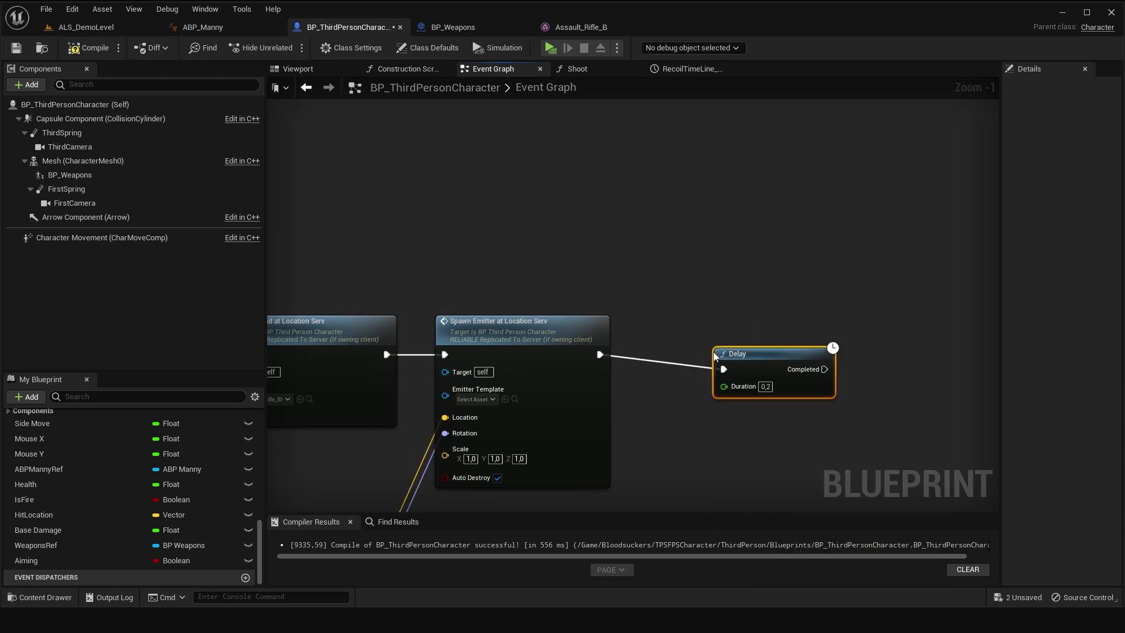
drag(786, 363, 783, 353)
Promote the Delay's Duration to a new variable named FireRate and compile.
right_click(716, 368)
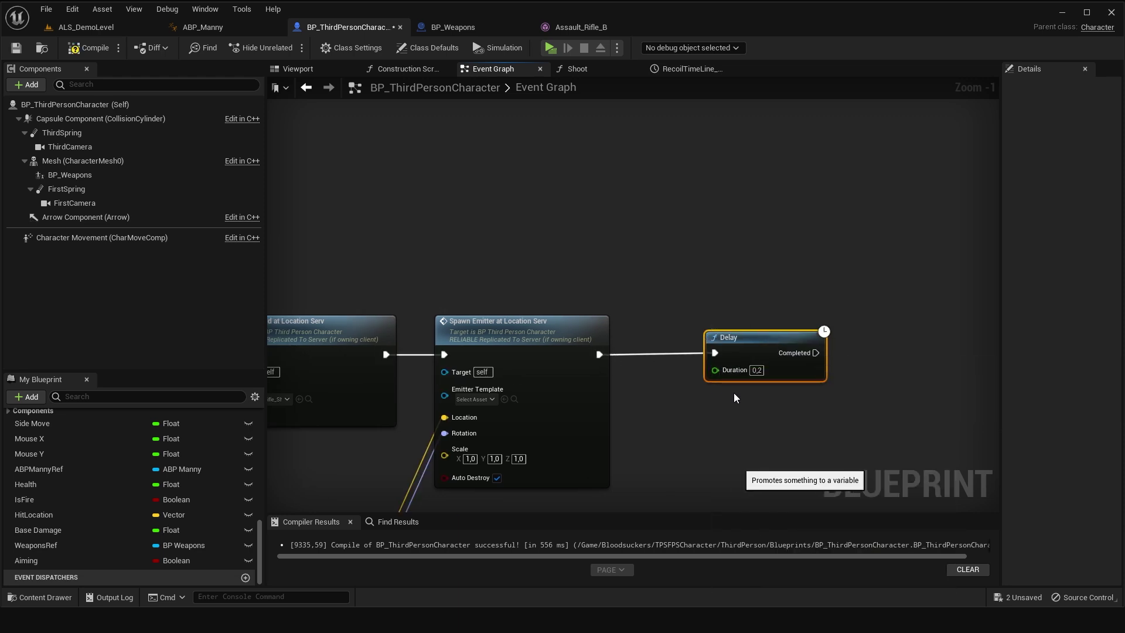
click(750, 397)
drag(610, 341, 634, 407)
click(53, 577)
text(FireRate)
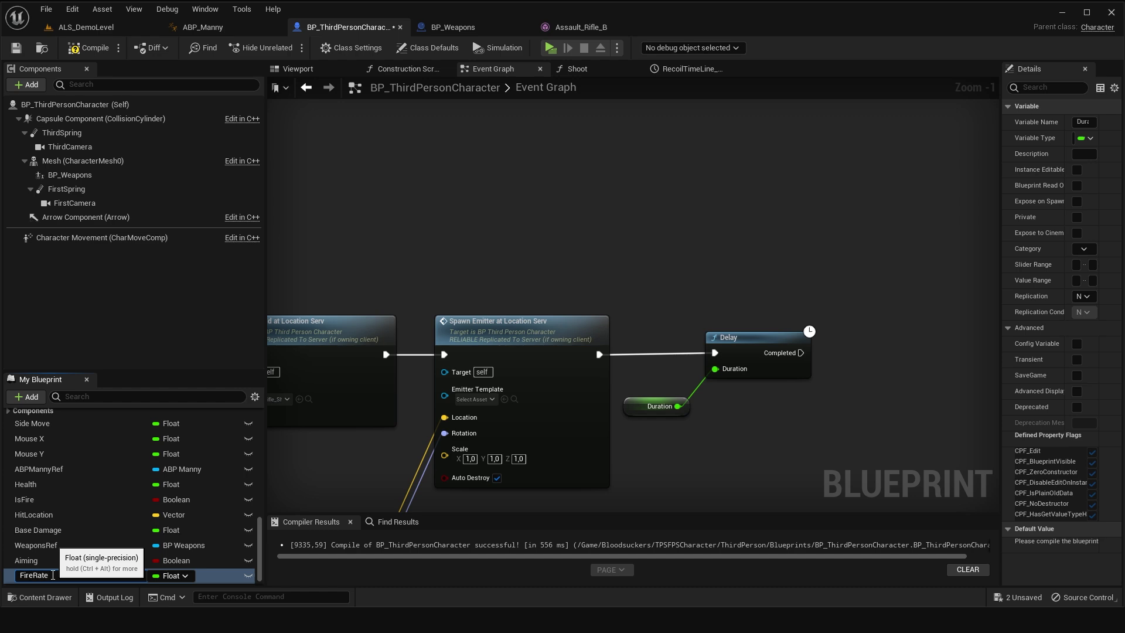
key(Return)
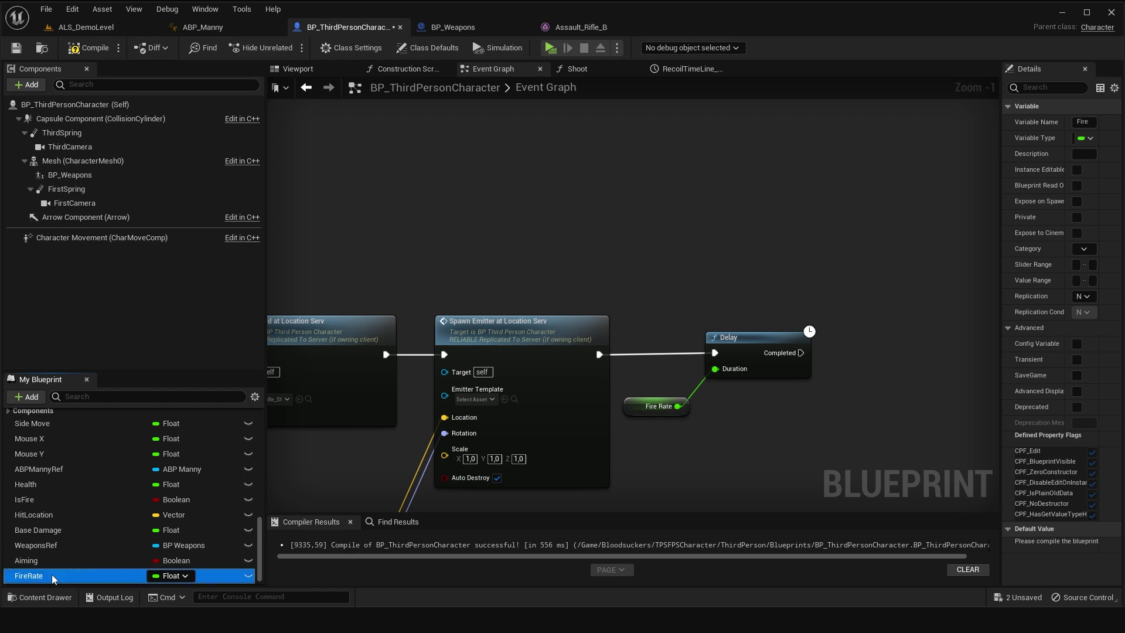
click(111, 49)
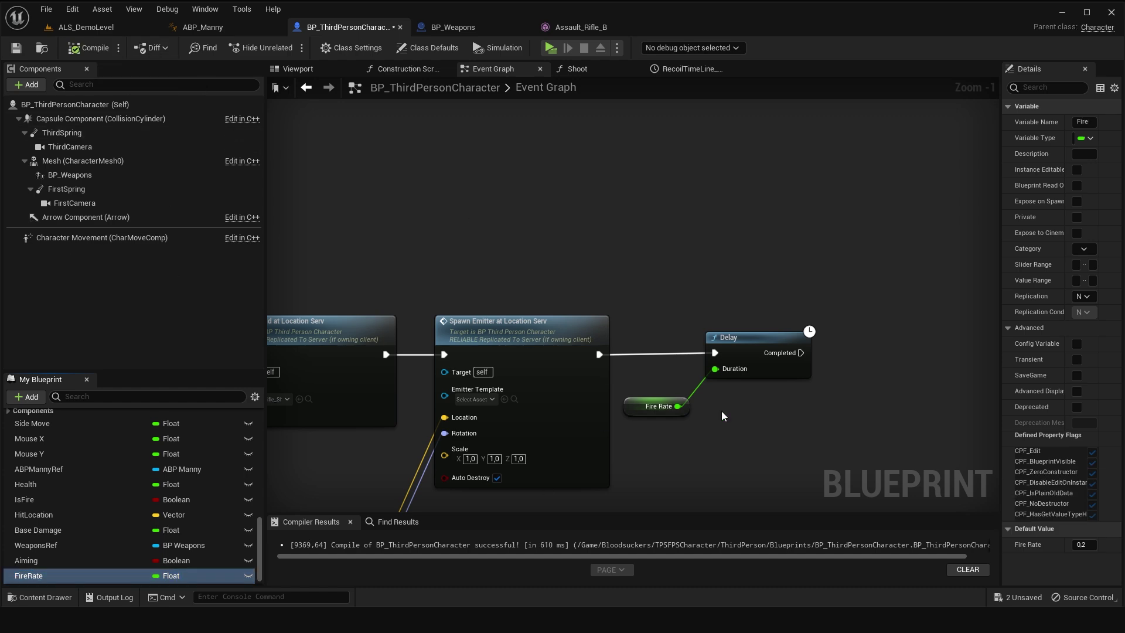
Wire the Delay's Completed output back into the Branch through a reroute point above the chain.
right_drag(723, 416, 631, 319)
click(636, 313)
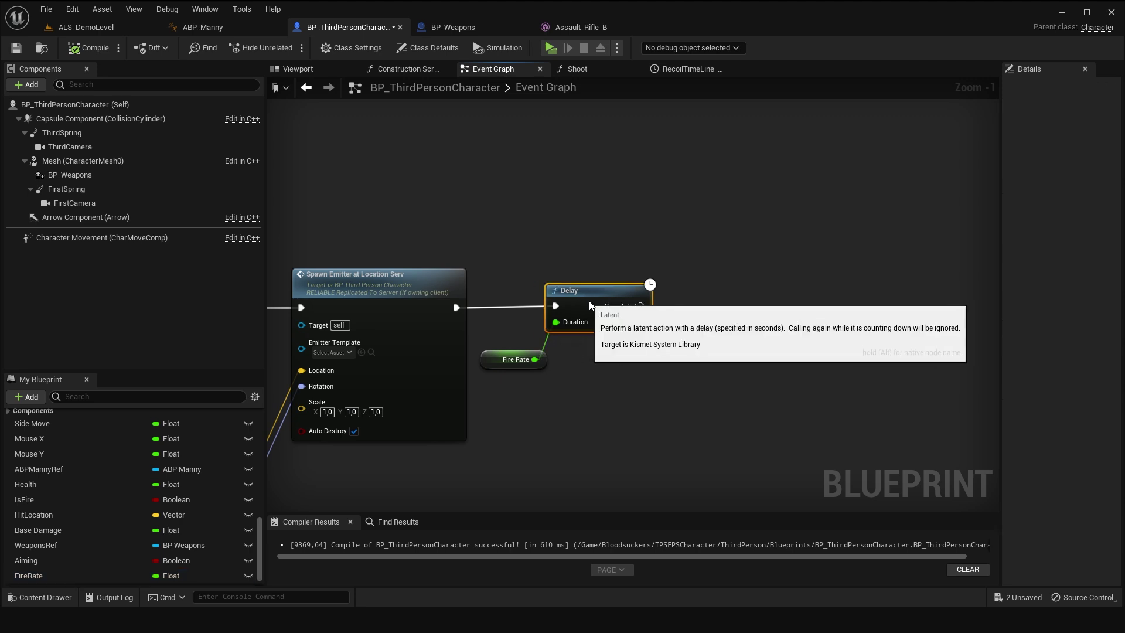
scroll(646, 316, down, 5)
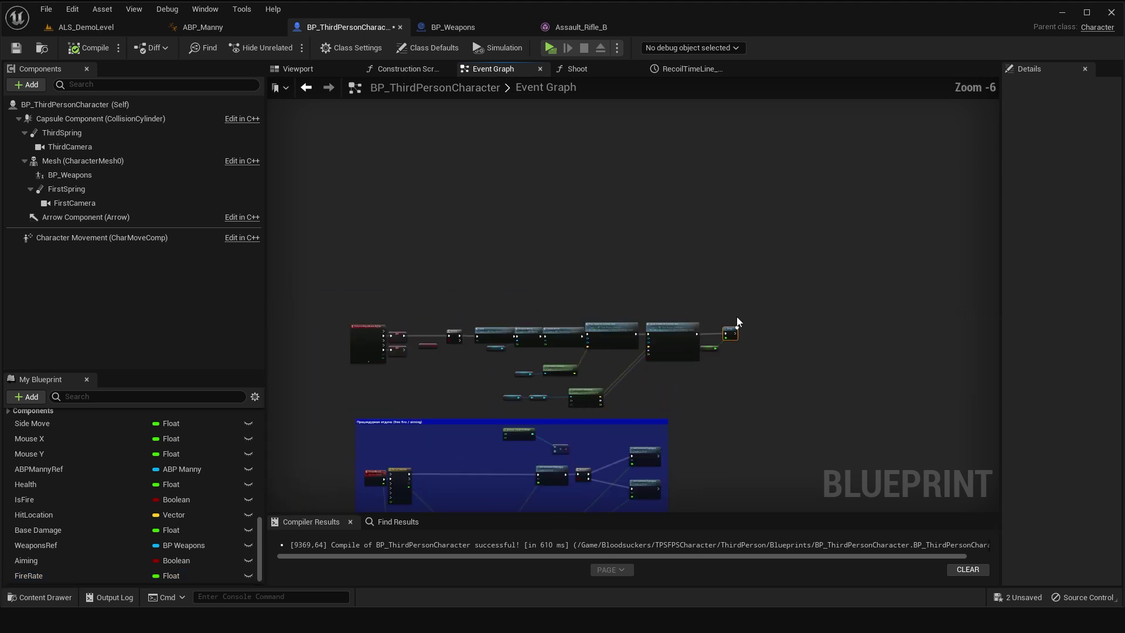
scroll(728, 329, up, 5)
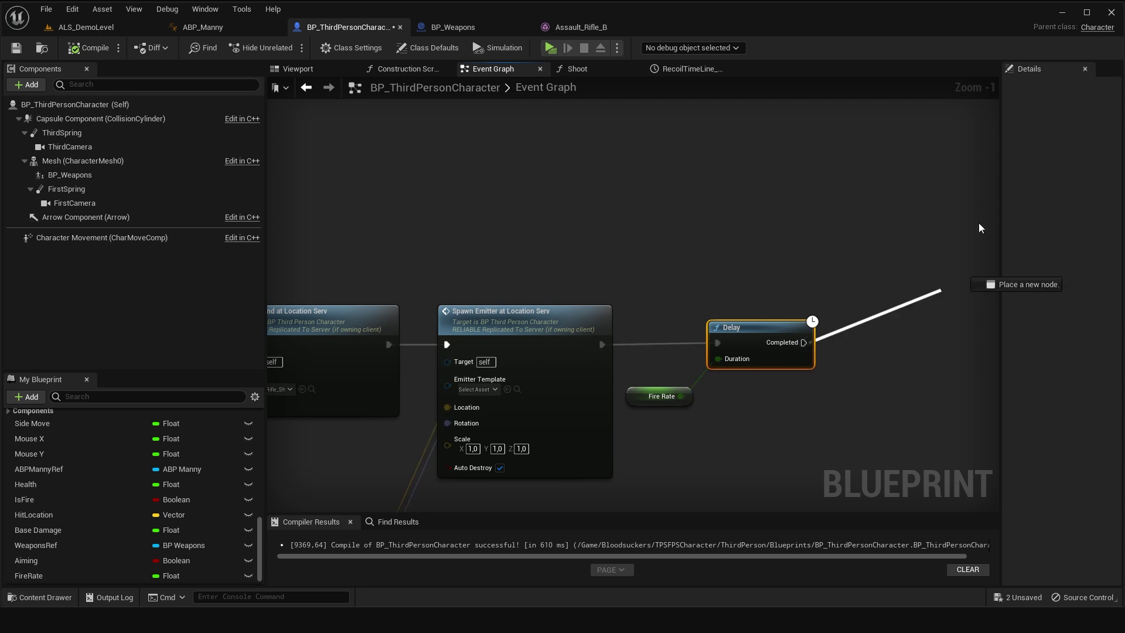
drag(981, 228, 404, 397)
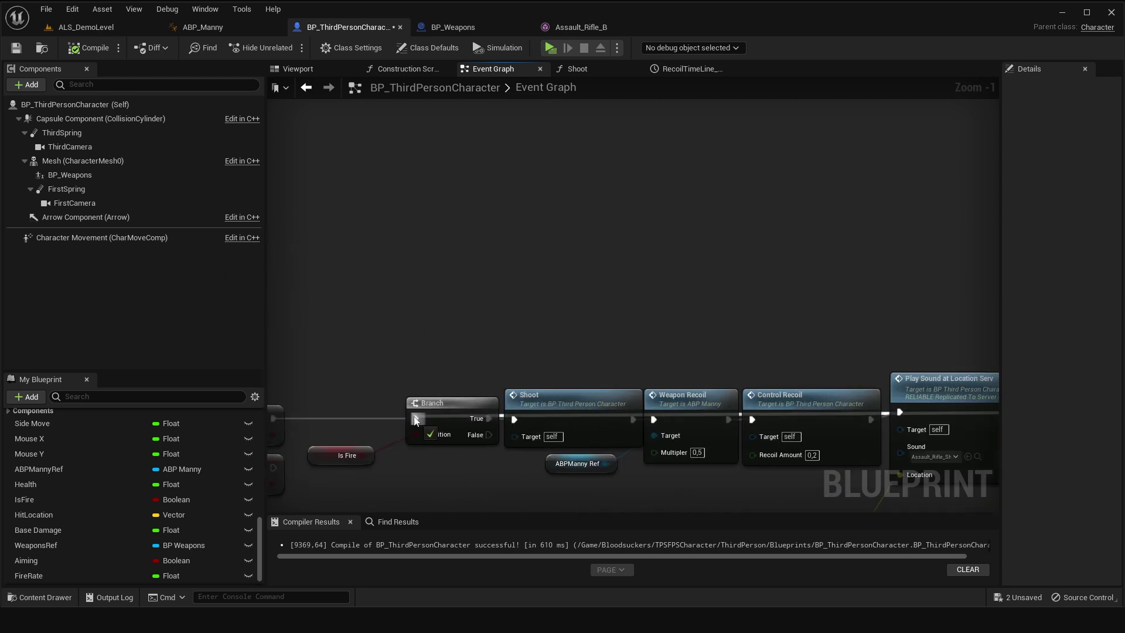
mouse_move(842, 339)
mouse_down()
mouse_move(850, 428)
mouse_move(849, 334)
mouse_up()
double_click(729, 428)
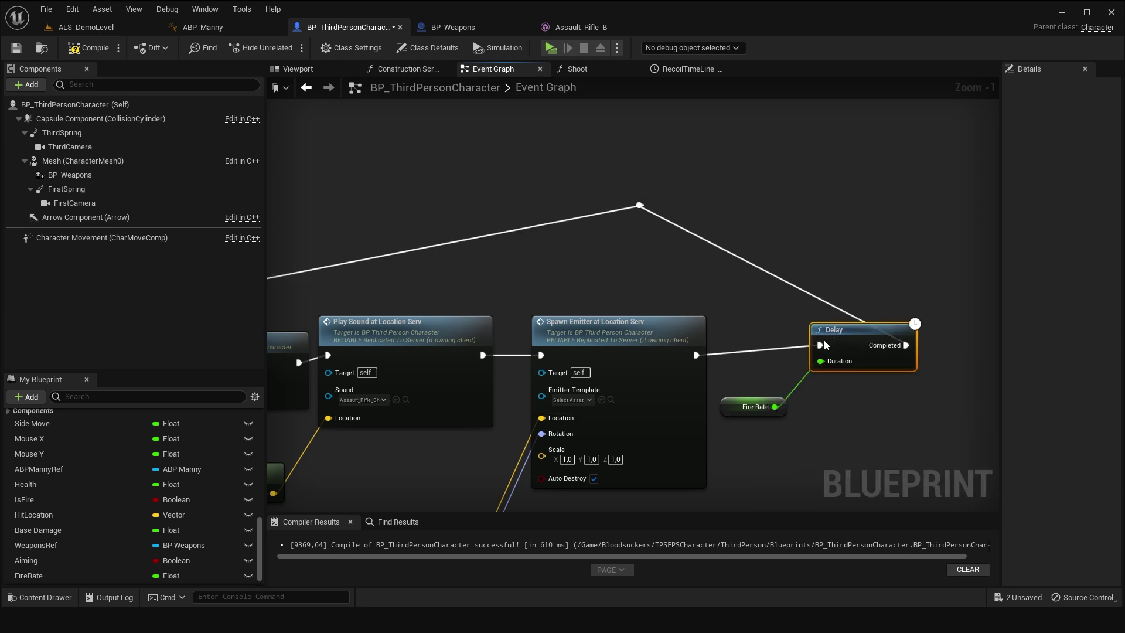
mouse_move(637, 259)
right_down()
mouse_move(903, 346)
mouse_move(669, 338)
right_up()
click(672, 286)
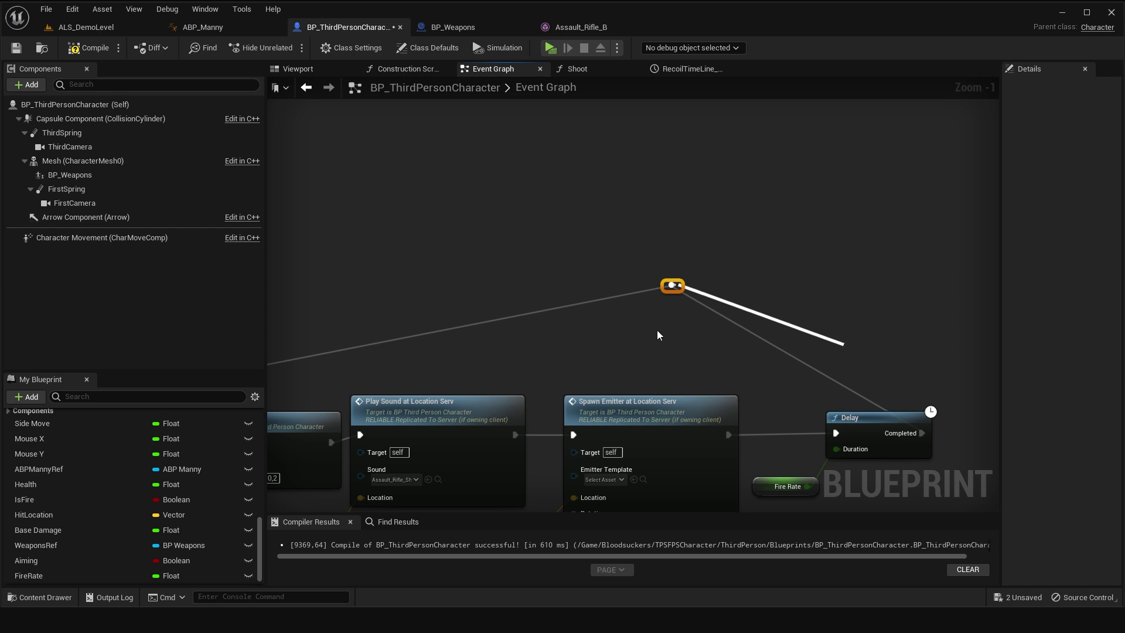
drag(681, 293, 905, 372)
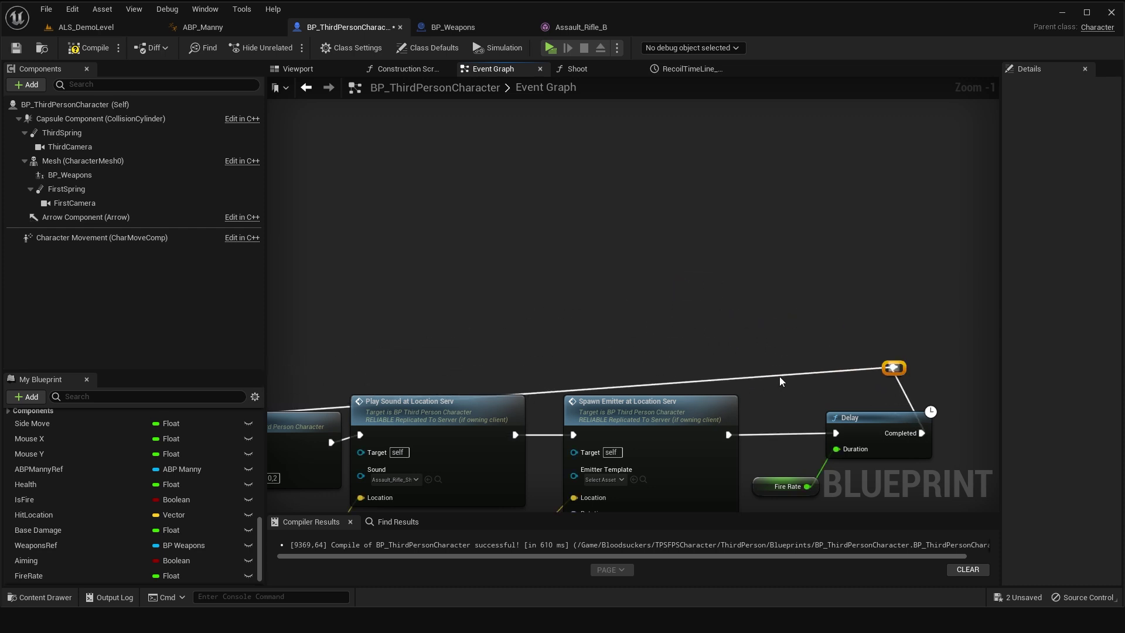
Set the FireRate variable's default value to 0.1 and compile the blueprint.
right_drag(781, 381, 904, 358)
right_drag(593, 338, 788, 329)
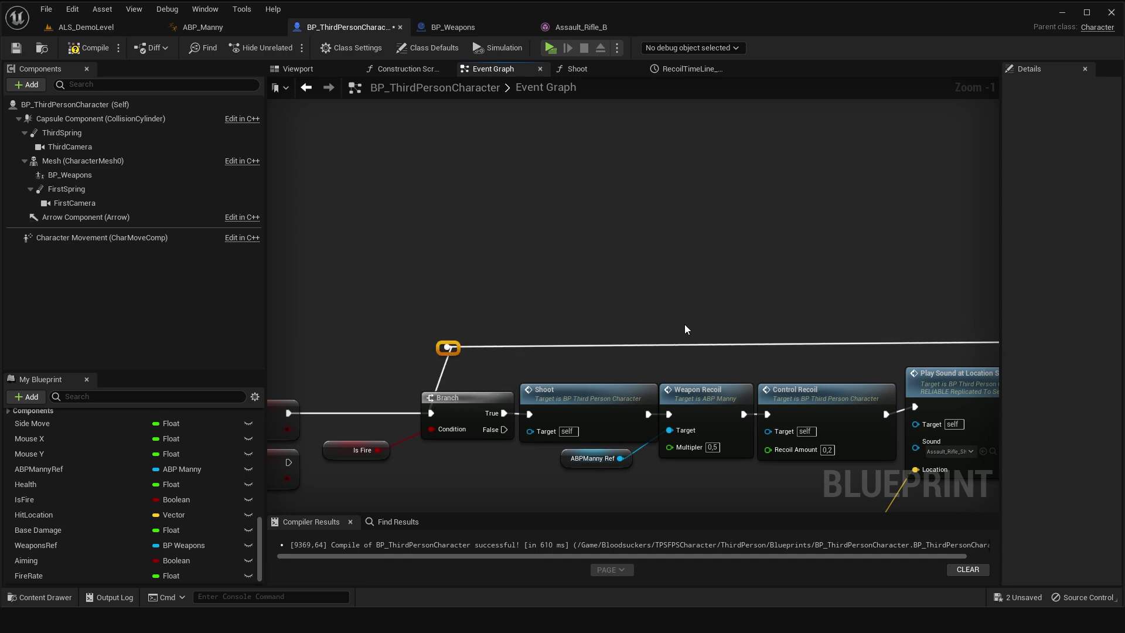
right_drag(597, 335, 375, 316)
right_drag(755, 328, 528, 305)
right_drag(879, 304, 730, 254)
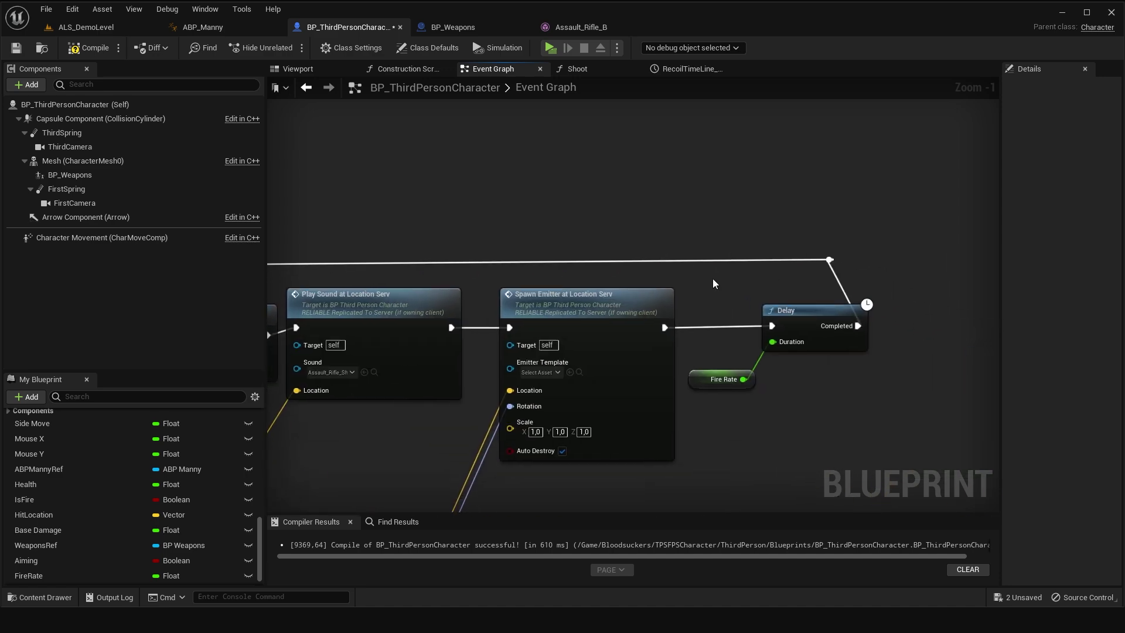
click(702, 380)
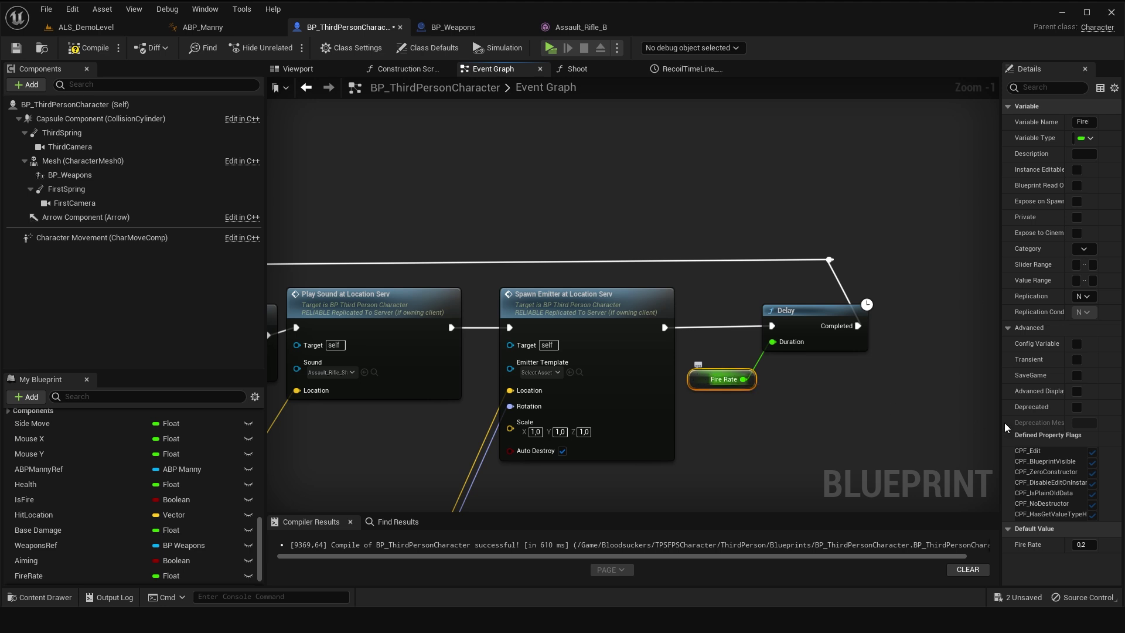
drag(1000, 417, 916, 417)
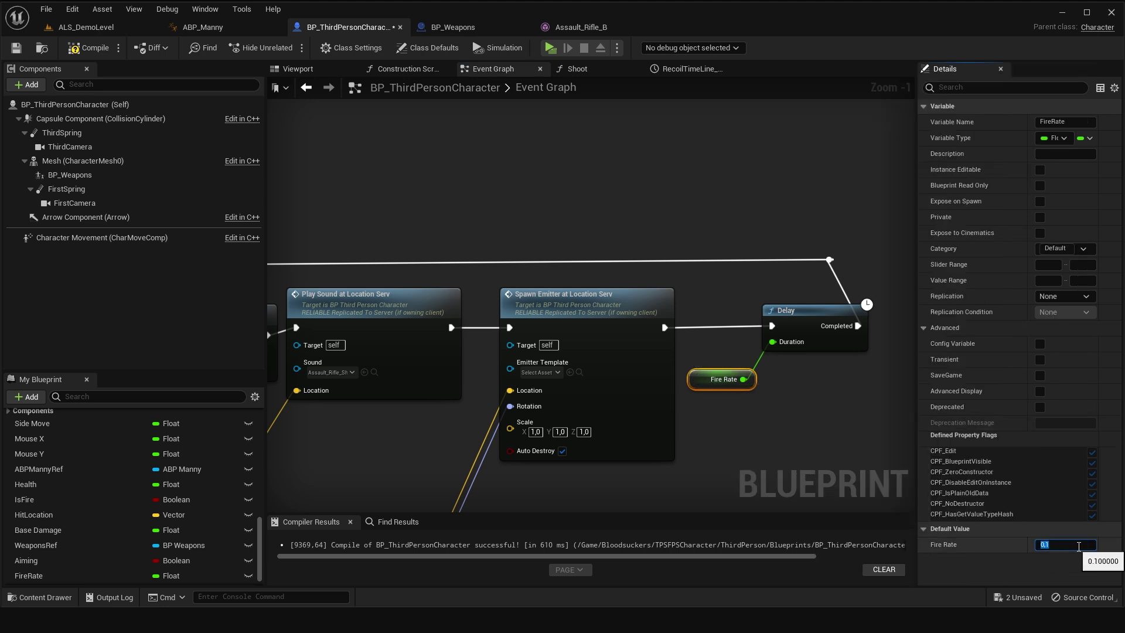
click(18, 51)
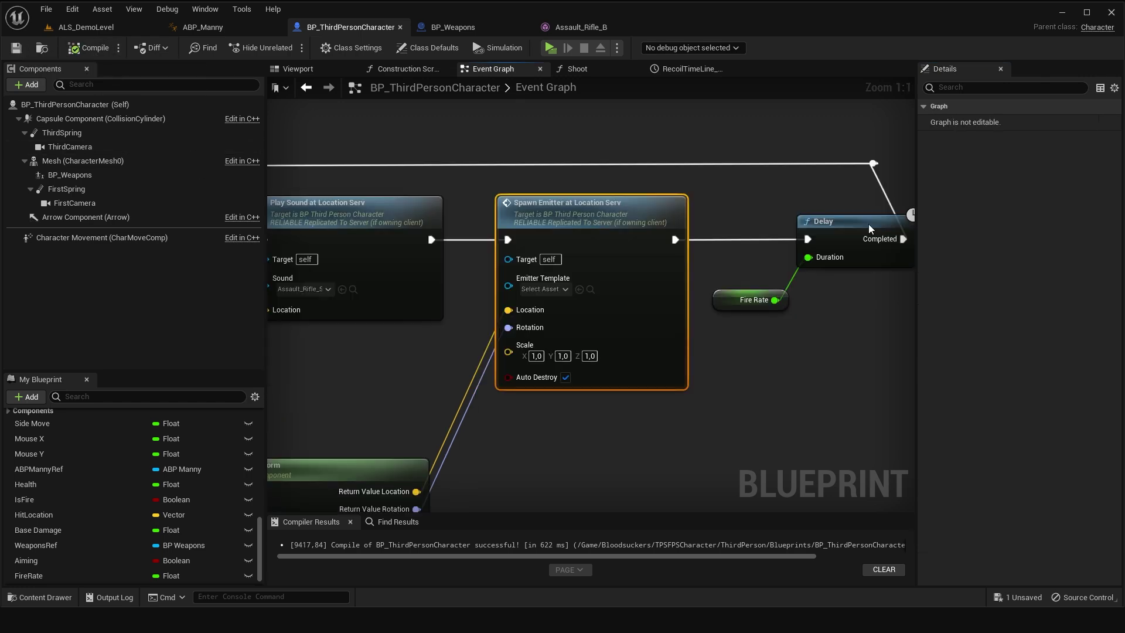
Choose P_AssaultRifle_MuzzleFlash as the Spawn Emitter's Emitter Template, searching 'assa'.
click(554, 289)
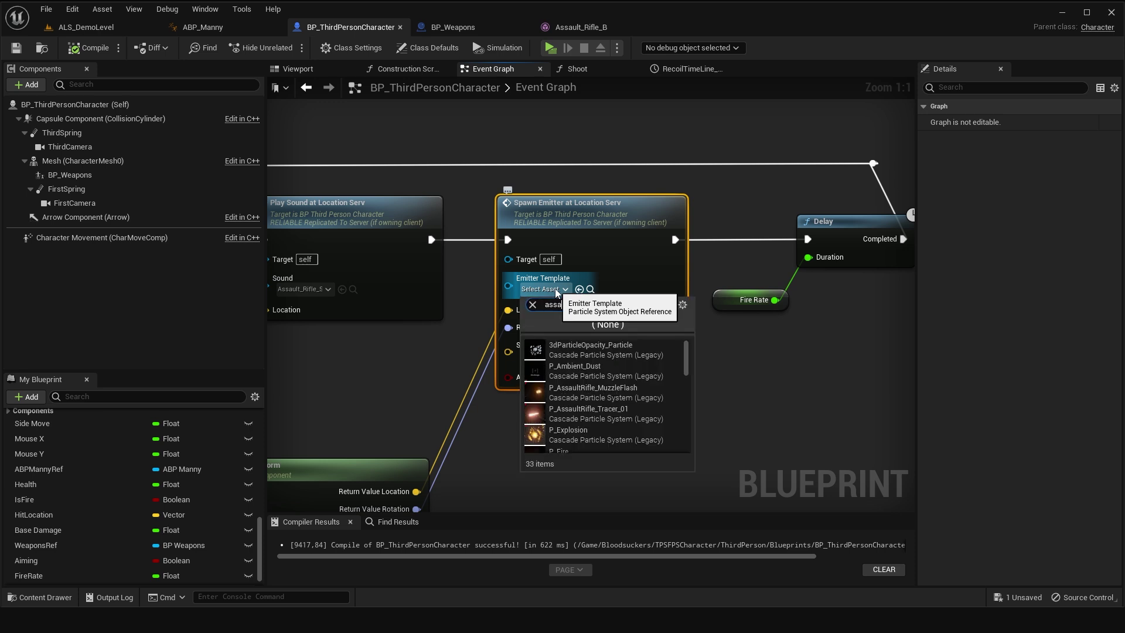
text(assa)
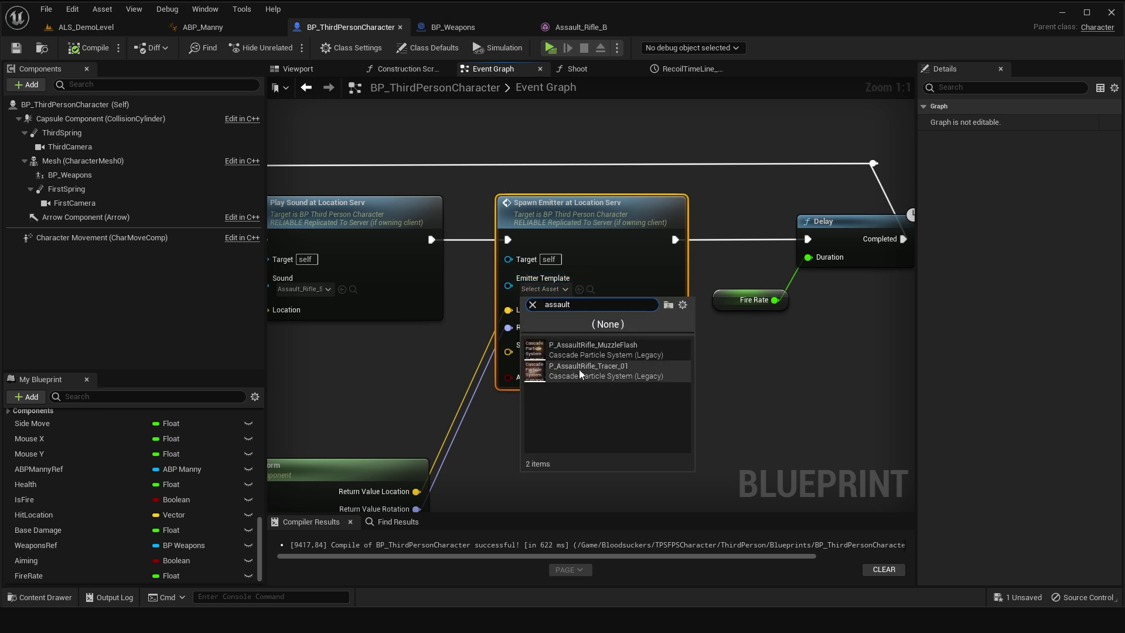
click(612, 347)
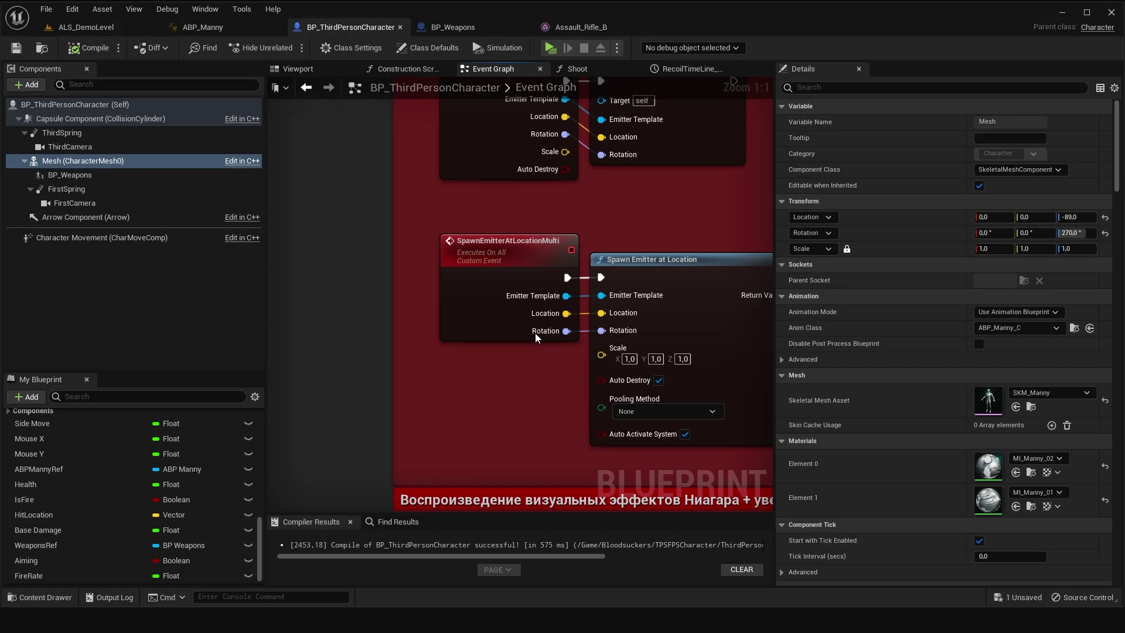
Give the character Mesh a Custom collision preset that blocks Visibility and ignores Camera.
right_drag(535, 337, 444, 313)
scroll(885, 359, down, 10)
scroll(884, 359, down, 10)
scroll(928, 370, down, 5)
scroll(932, 363, down, 3)
scroll(937, 357, down, 3)
scroll(941, 354, down, 3)
scroll(938, 359, down, 2)
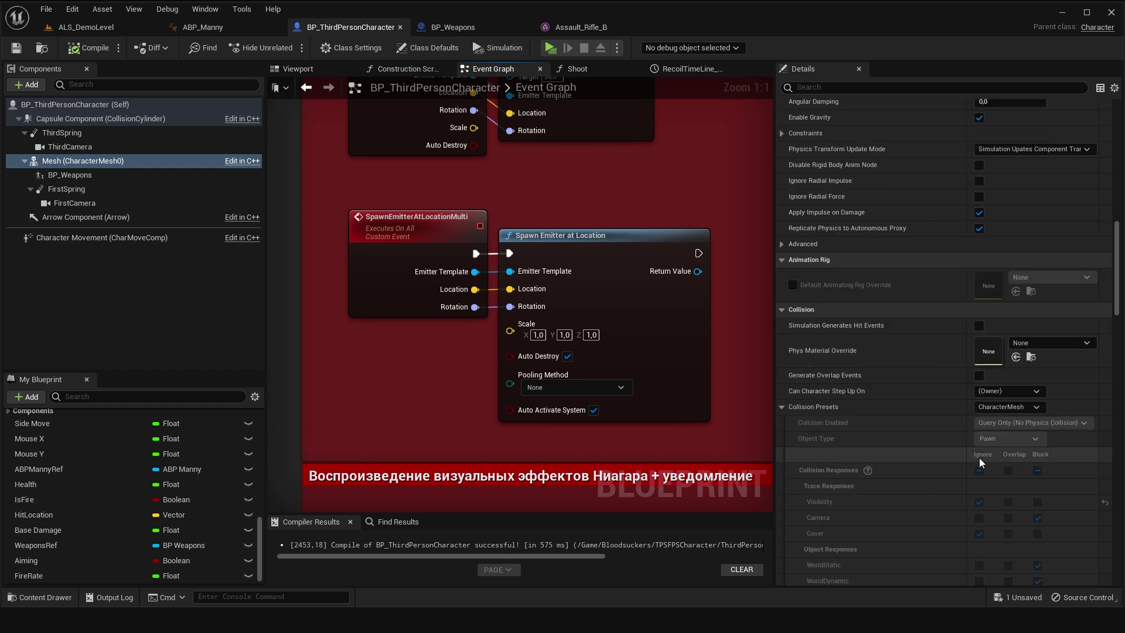
click(1008, 406)
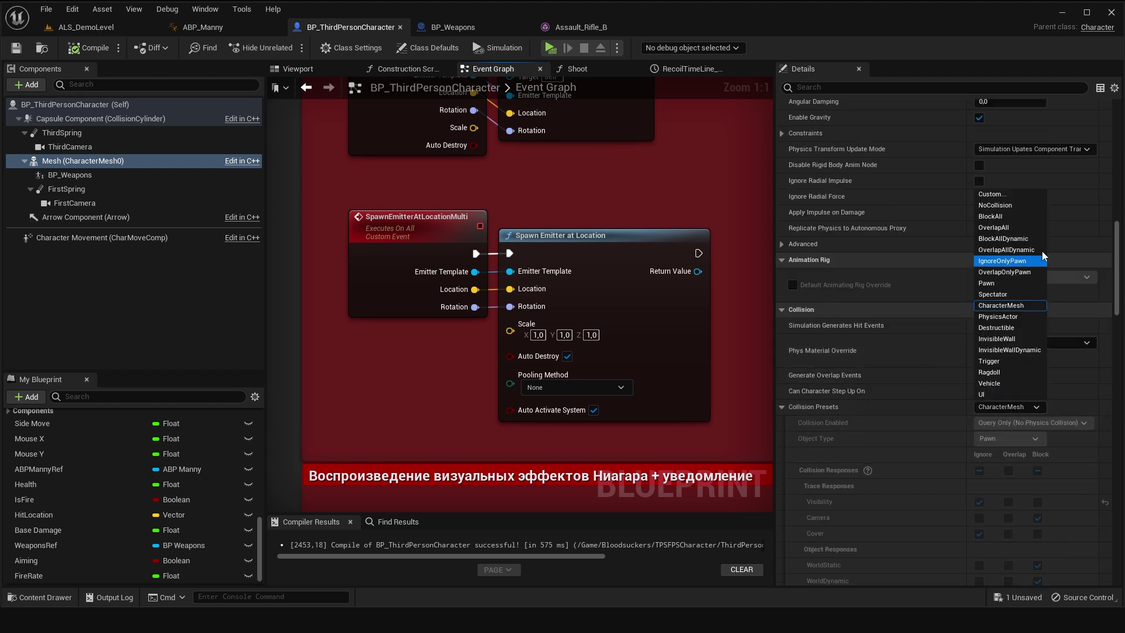
click(996, 194)
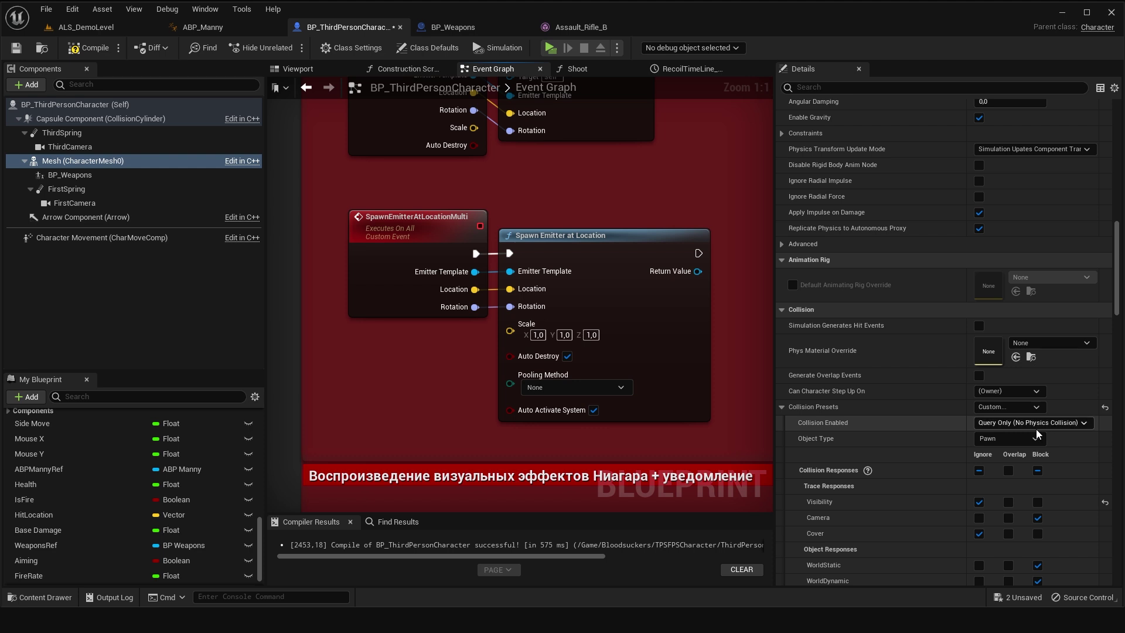
scroll(1038, 432, down, 2)
click(1038, 464)
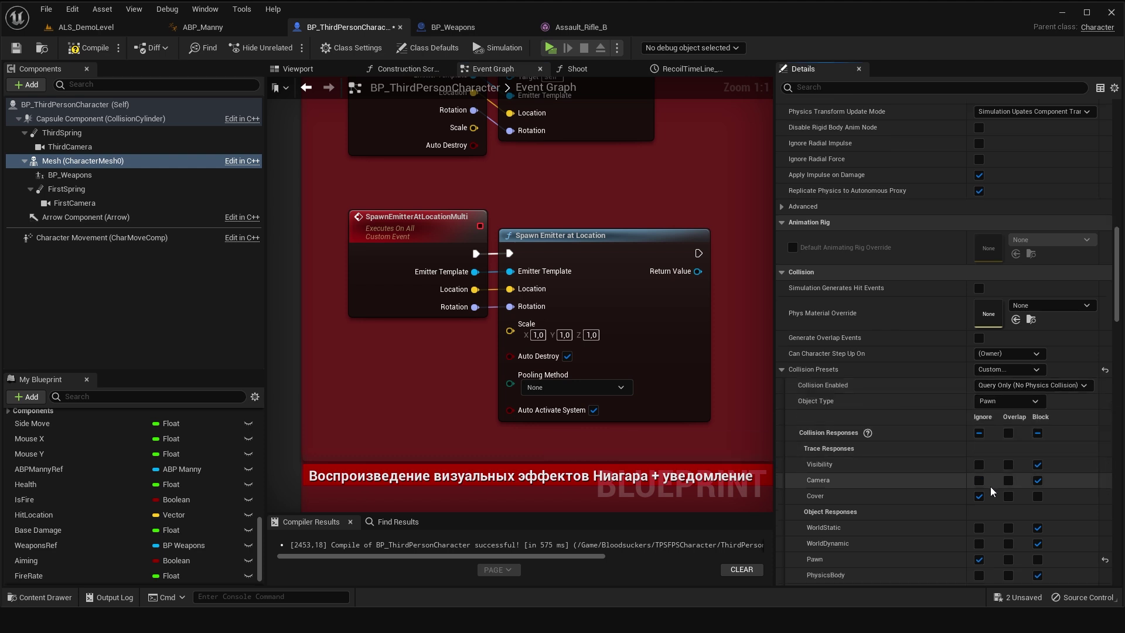
click(980, 481)
Save the character blueprint and launch a multiplayer play test.
scroll(1004, 497, down, 2)
scroll(1029, 513, down, 3)
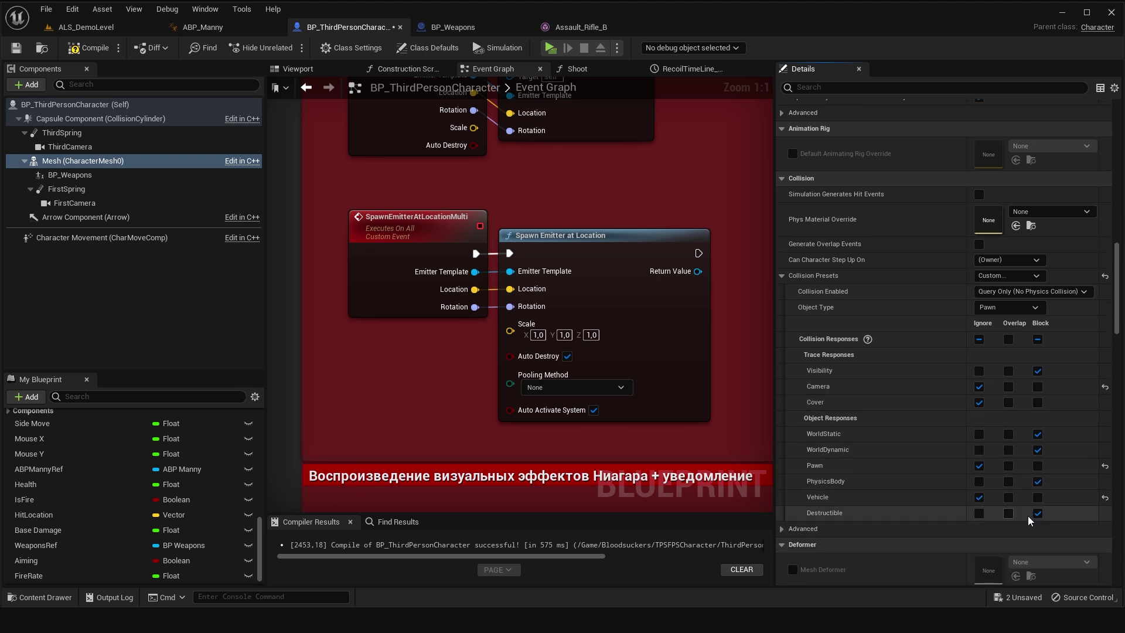
scroll(1019, 508, up, 2)
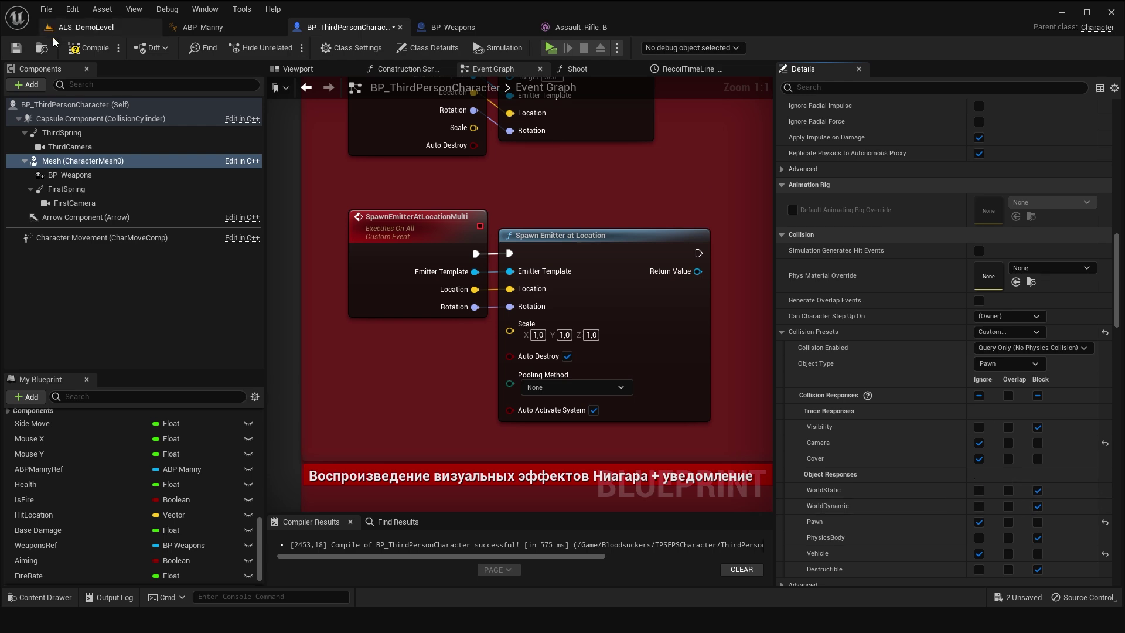
click(20, 50)
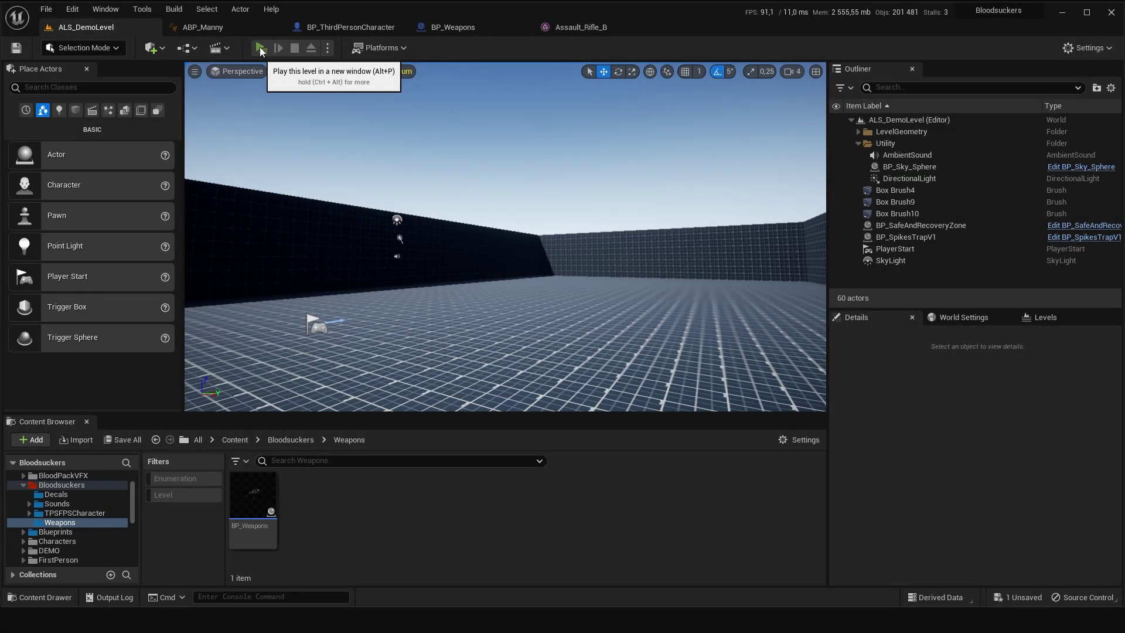
click(260, 49)
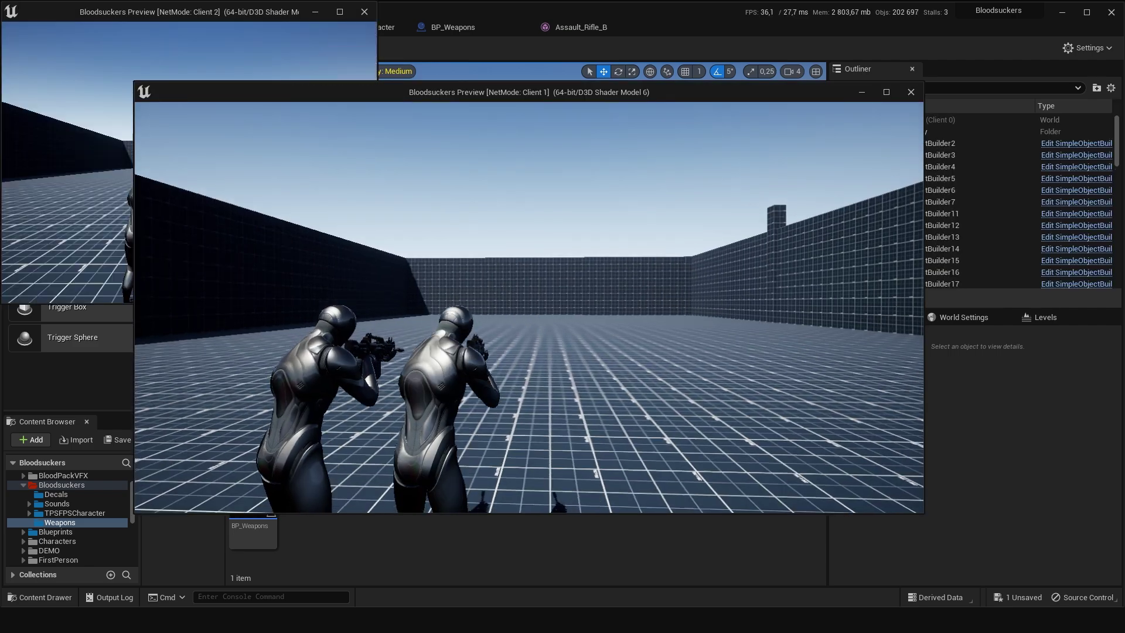
In Client 1, switch to first-person view, fire eight rifle shots at the other player, then stop.
key(v)
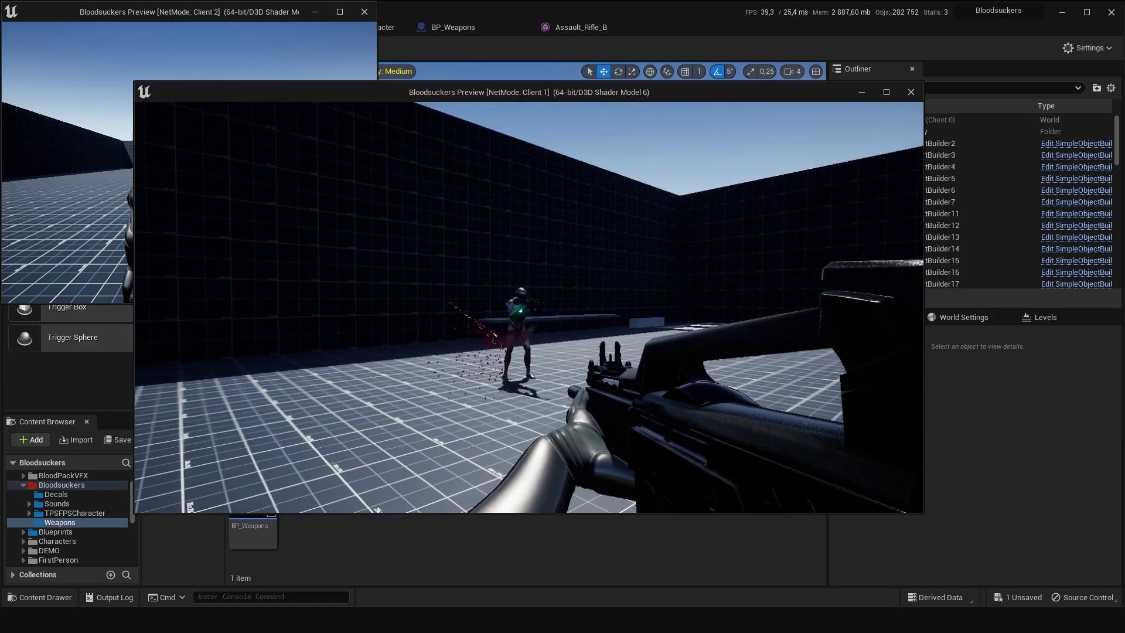
click(529, 307)
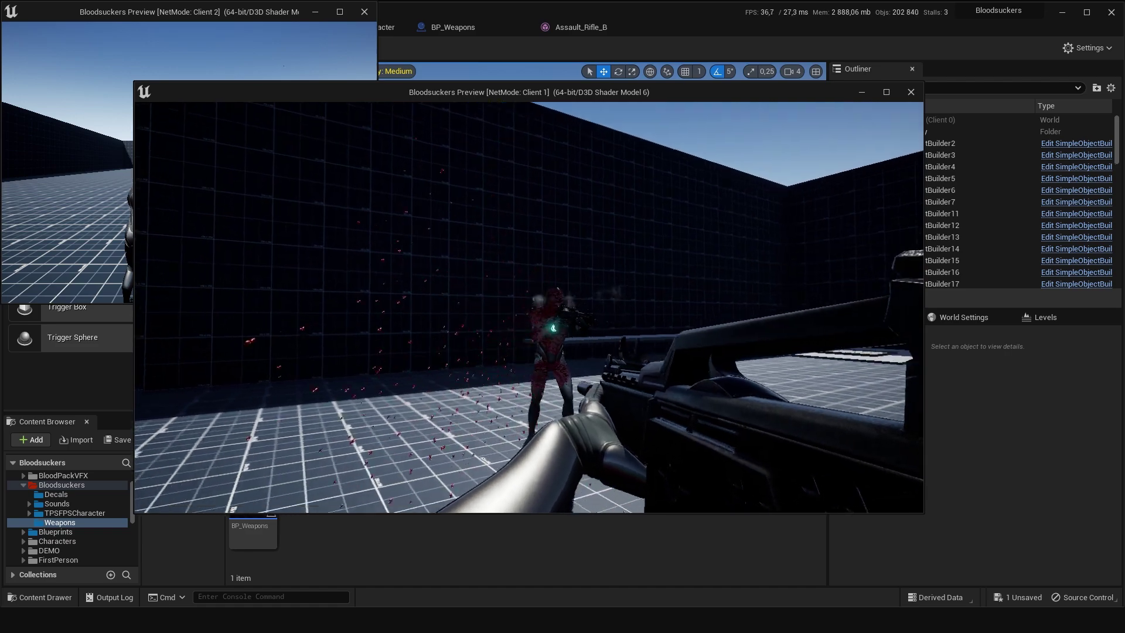
click(529, 307)
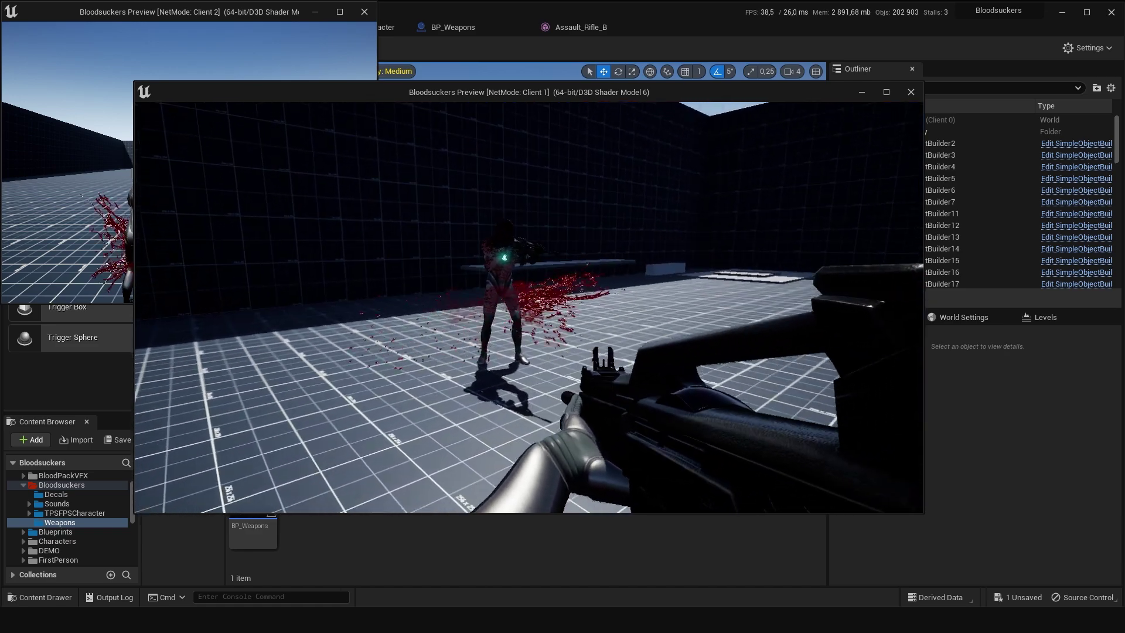
click(529, 308)
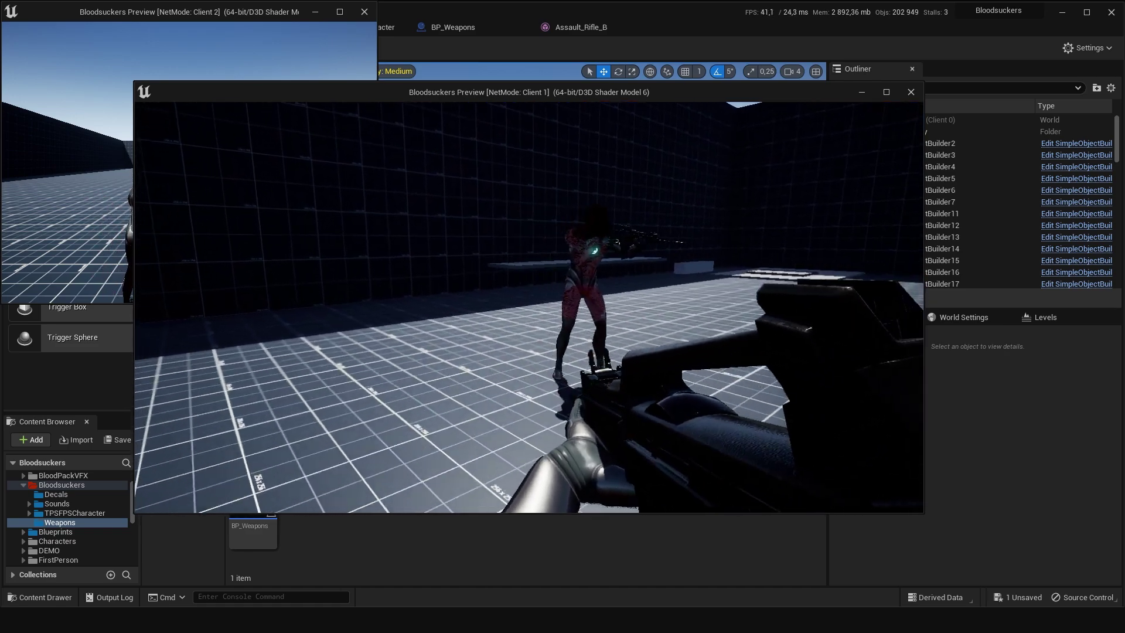
click(529, 307)
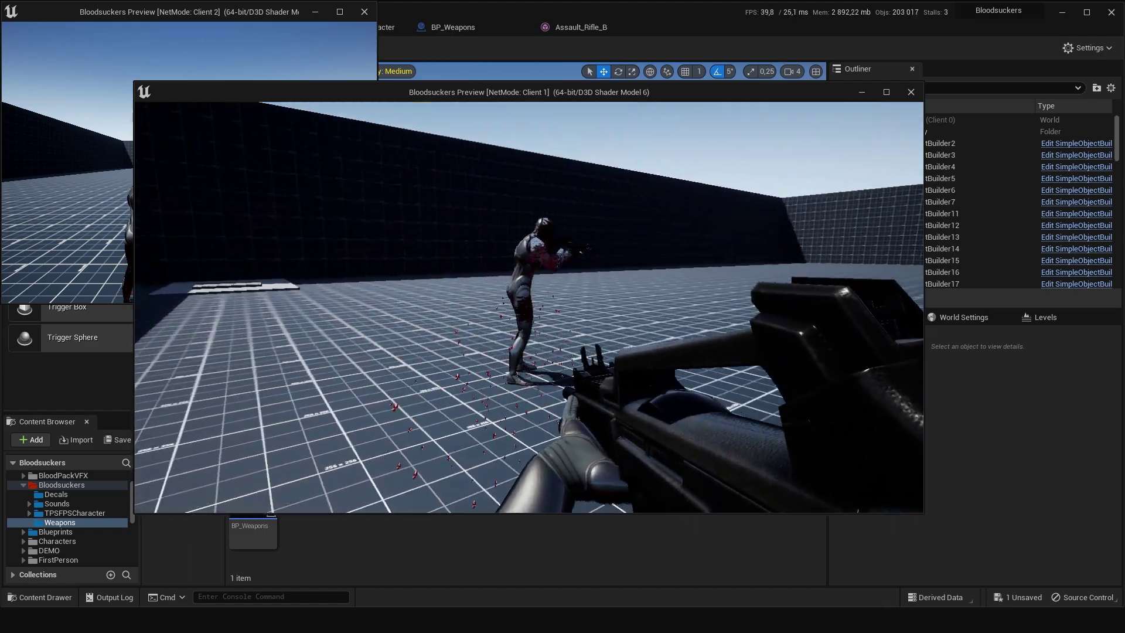
click(529, 307)
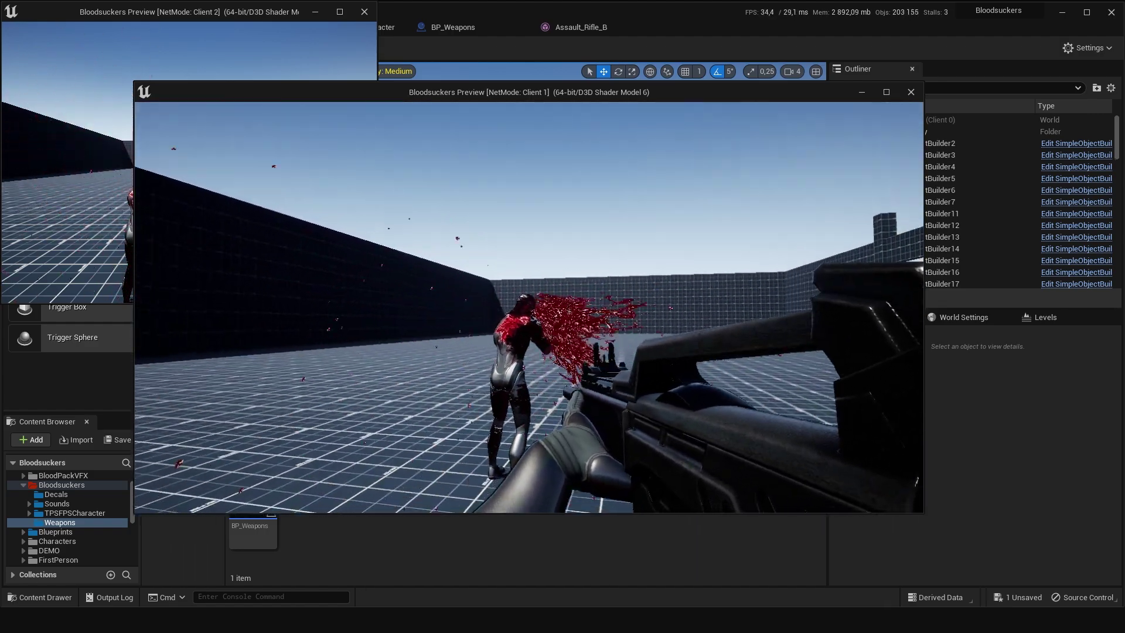
click(529, 307)
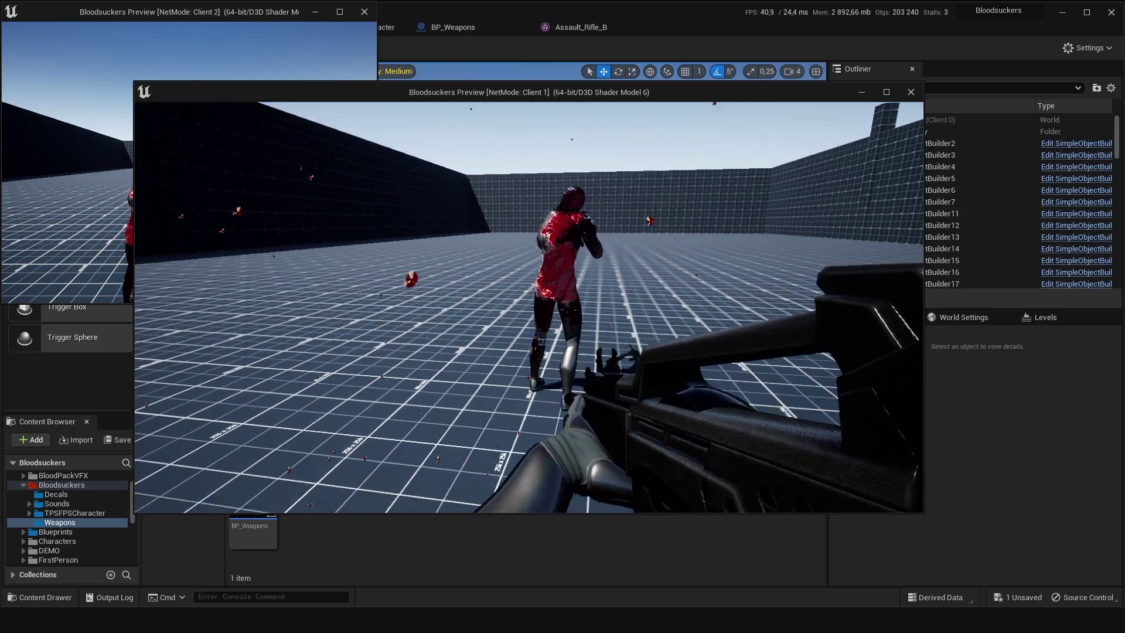
click(529, 307)
click(529, 307)
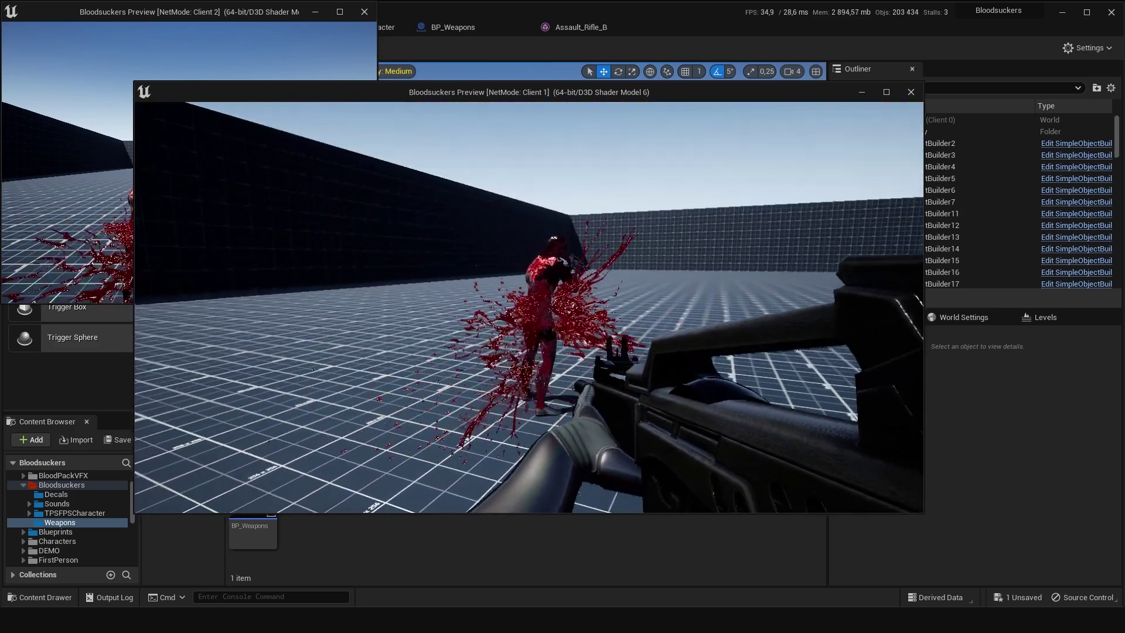
key(Escape)
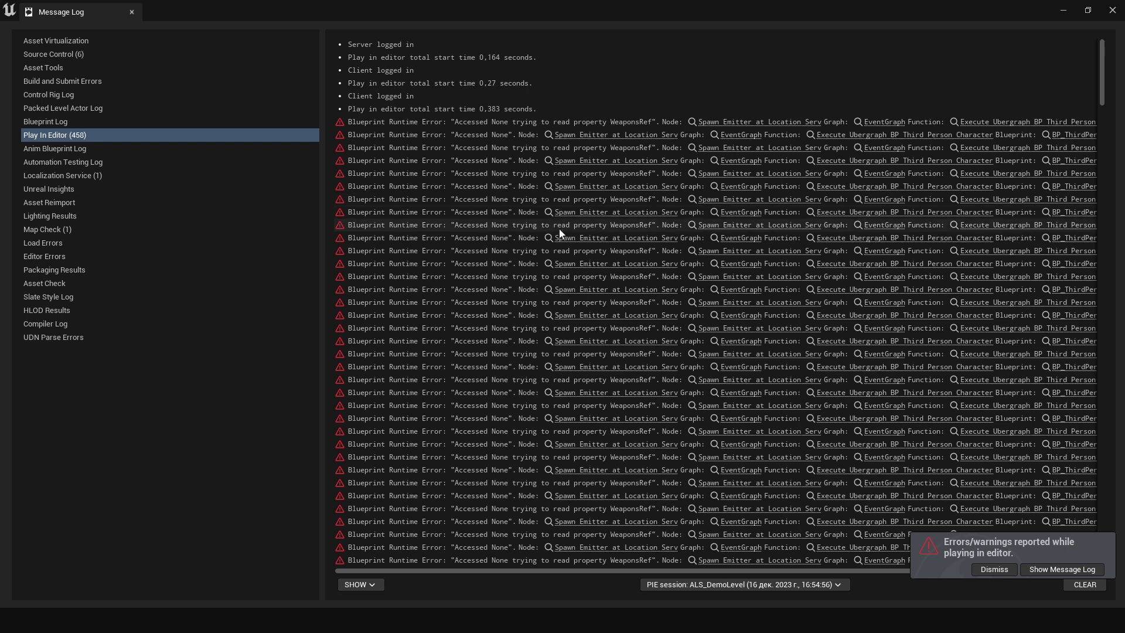
Scroll through the WeaponsRef Play In Editor errors, then close the Message Log.
scroll(568, 351, down, 10)
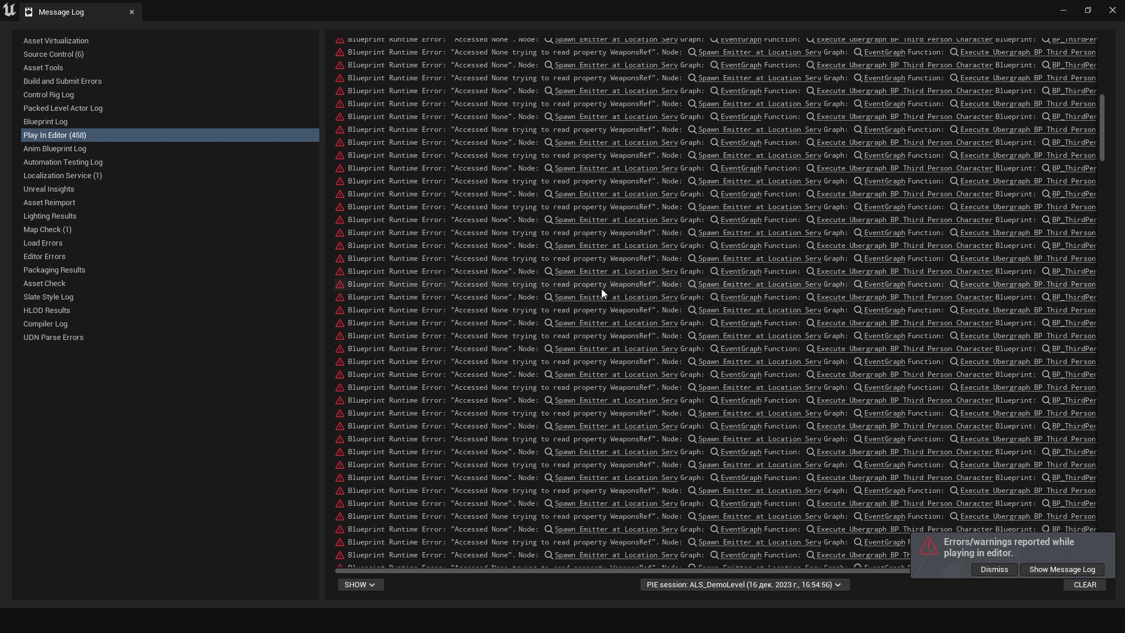
click(1112, 10)
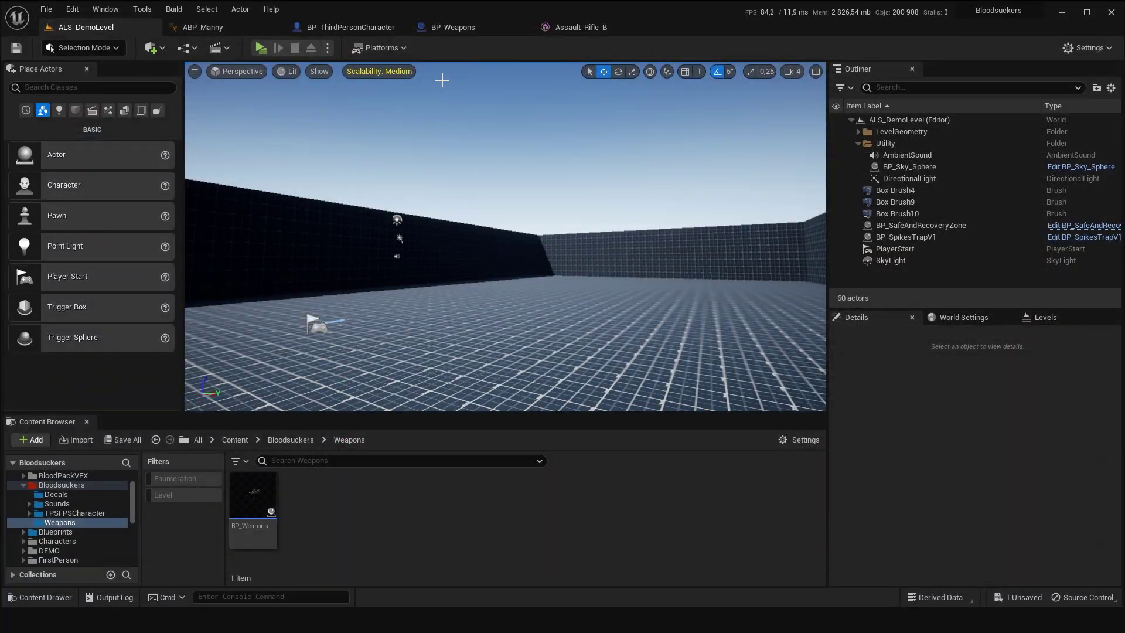
Turn off Replicates in BP_Weapons' class defaults, save, and replay from ALS_DemoLevel.
click(462, 30)
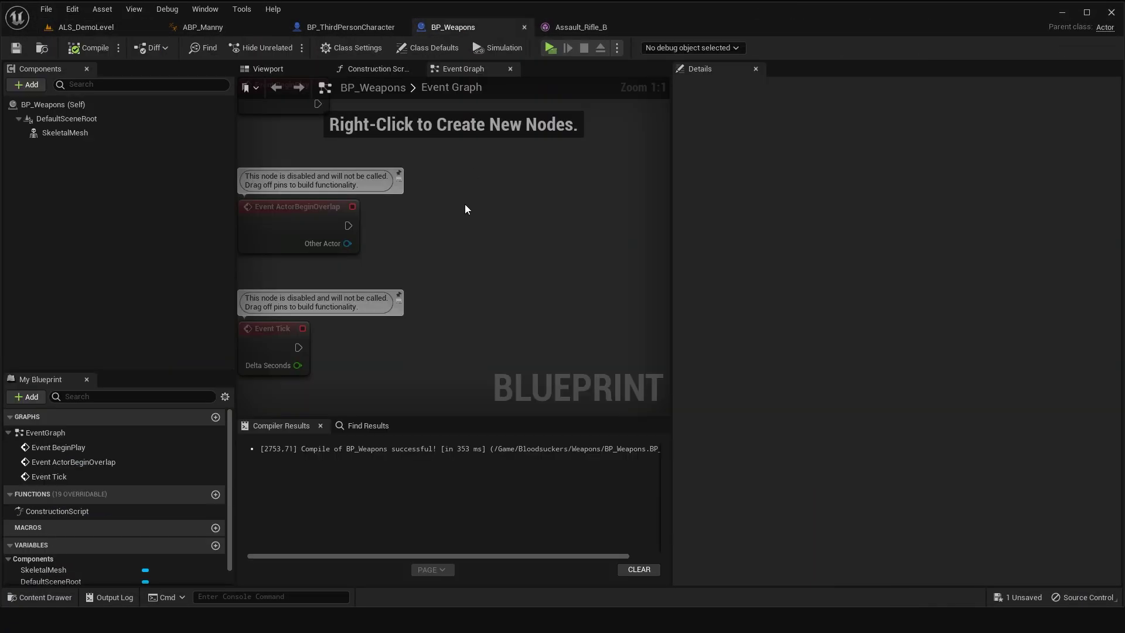
click(79, 107)
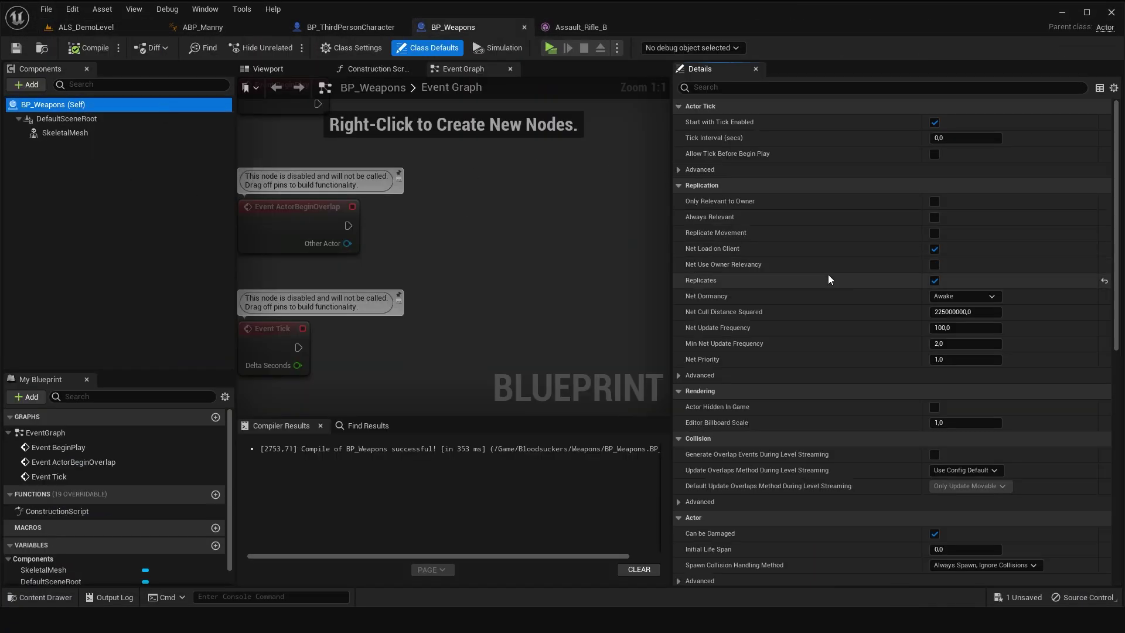
click(935, 282)
click(19, 49)
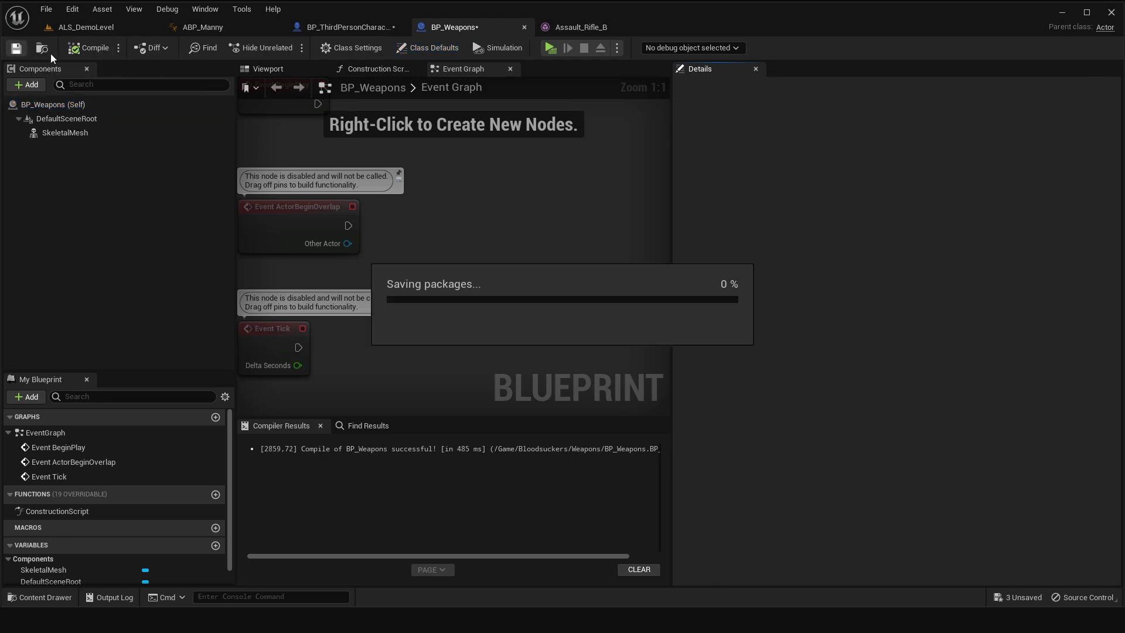
click(86, 27)
click(262, 49)
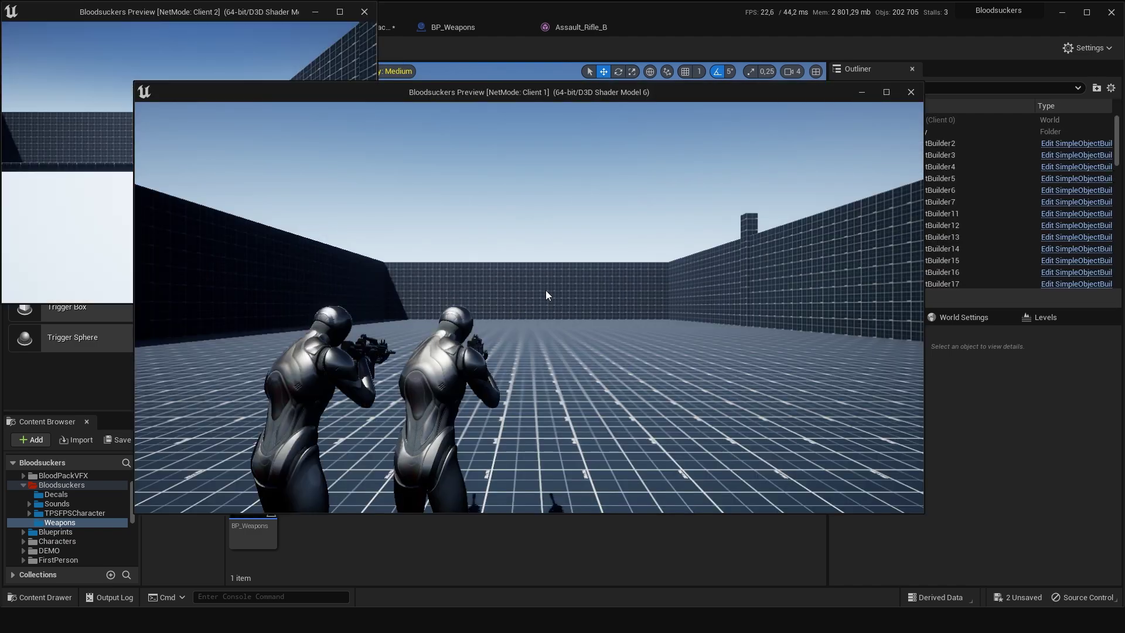
In first-person view, fire the rifle repeatedly at the enemy to check muzzle flash and blood.
click(547, 291)
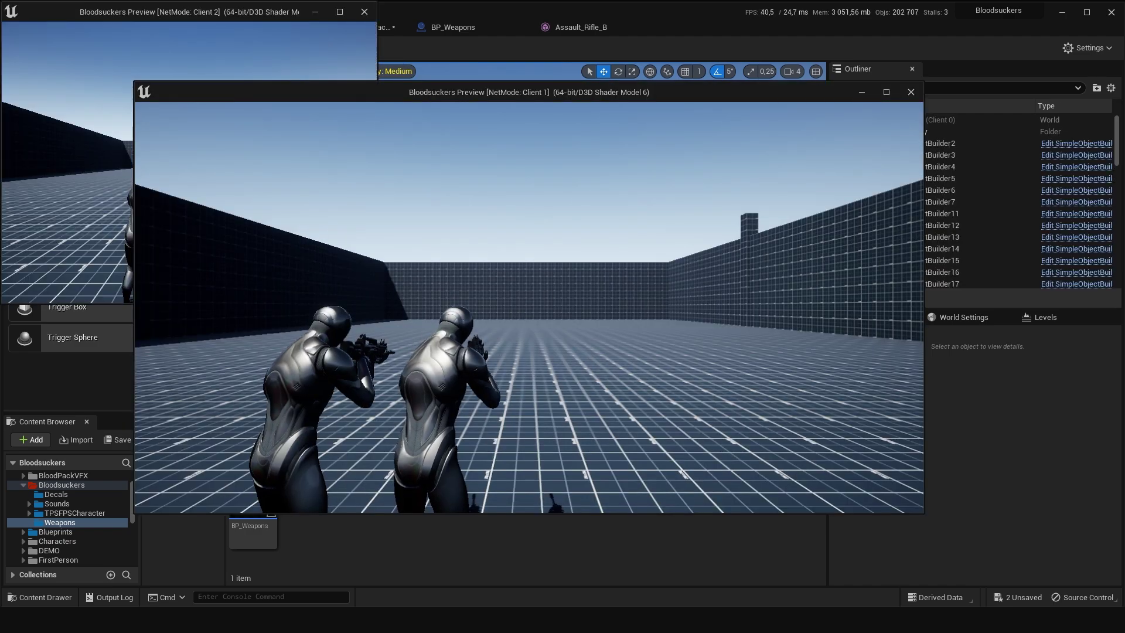
click(546, 292)
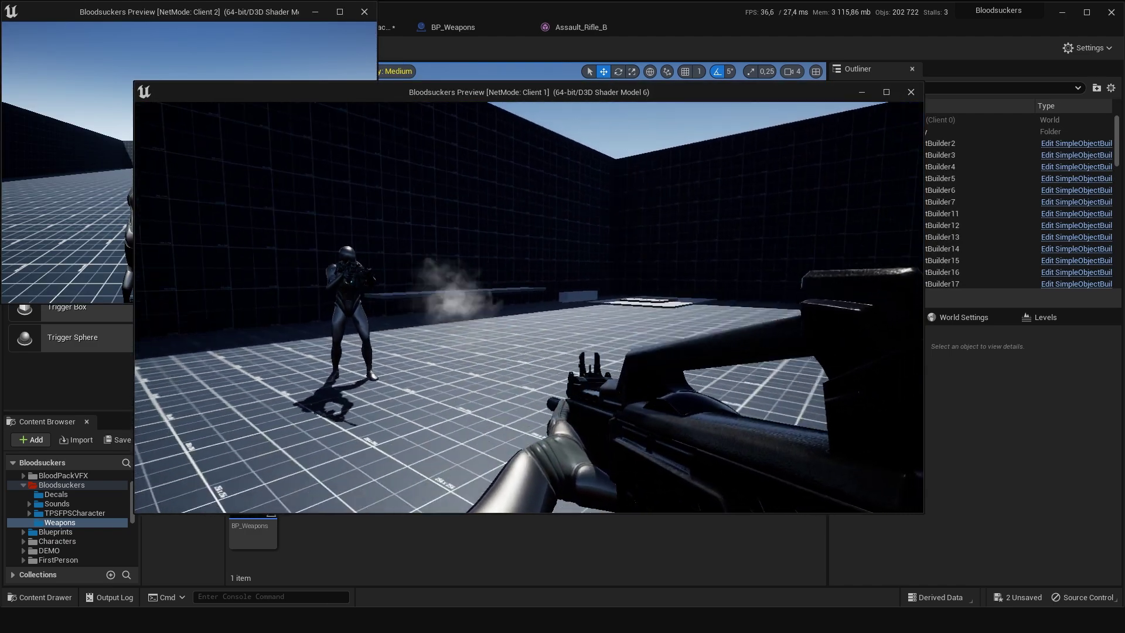
click(546, 292)
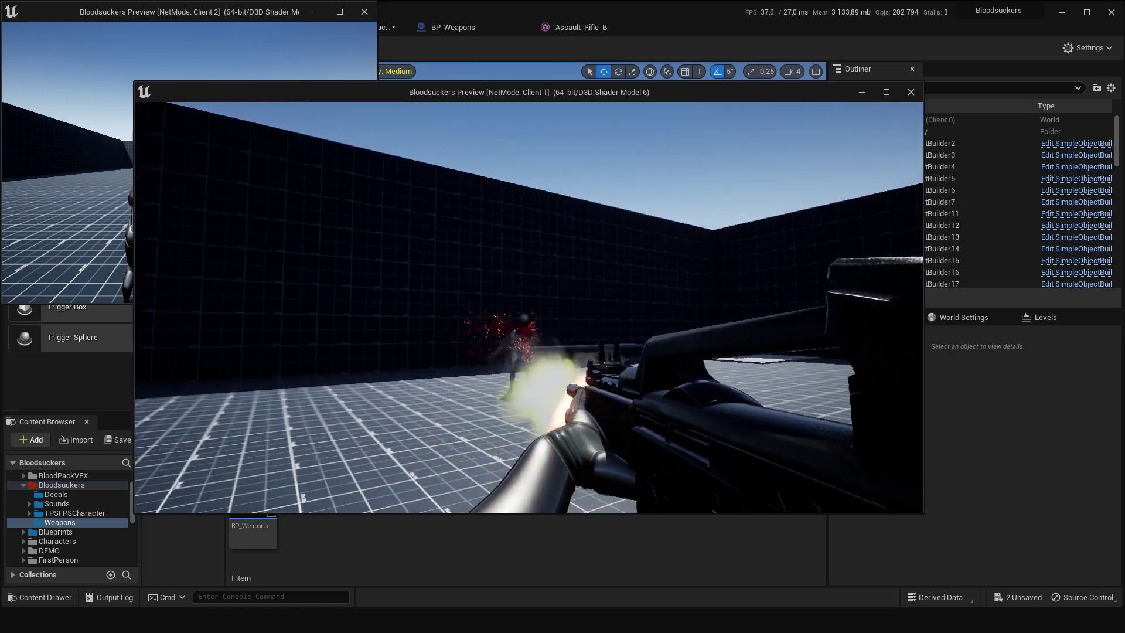
click(546, 291)
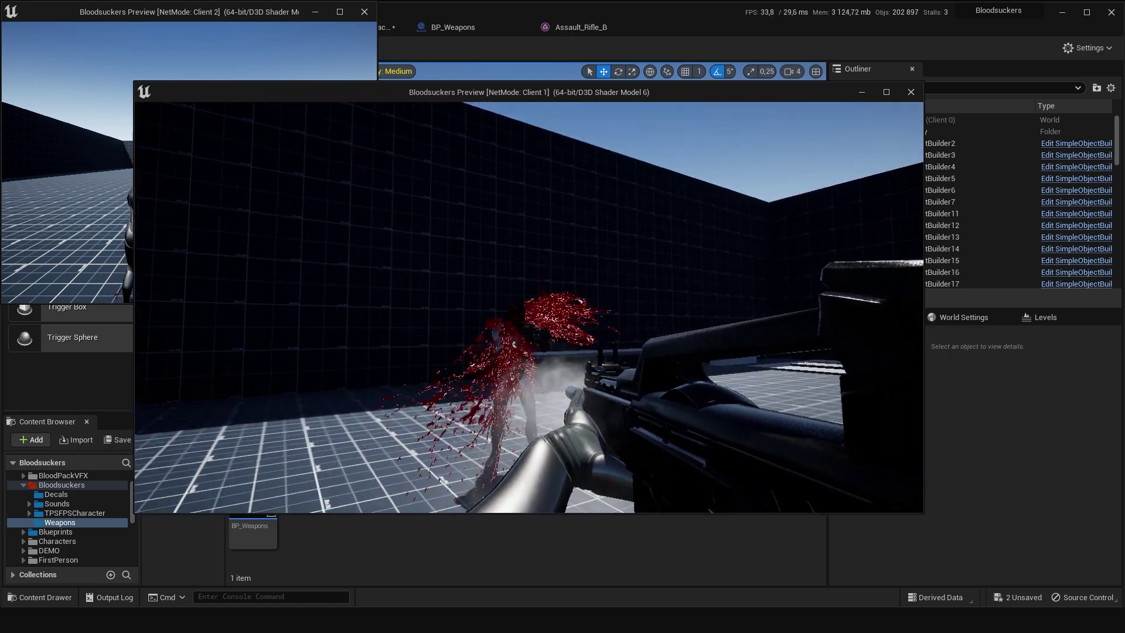
click(546, 291)
click(546, 291)
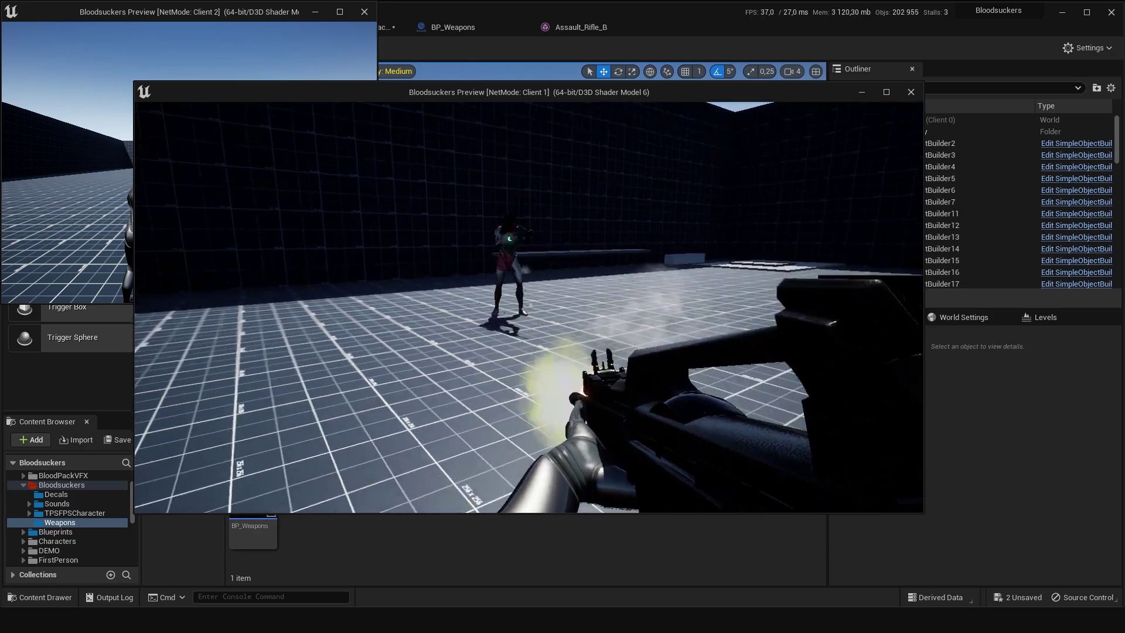
click(546, 291)
click(546, 291)
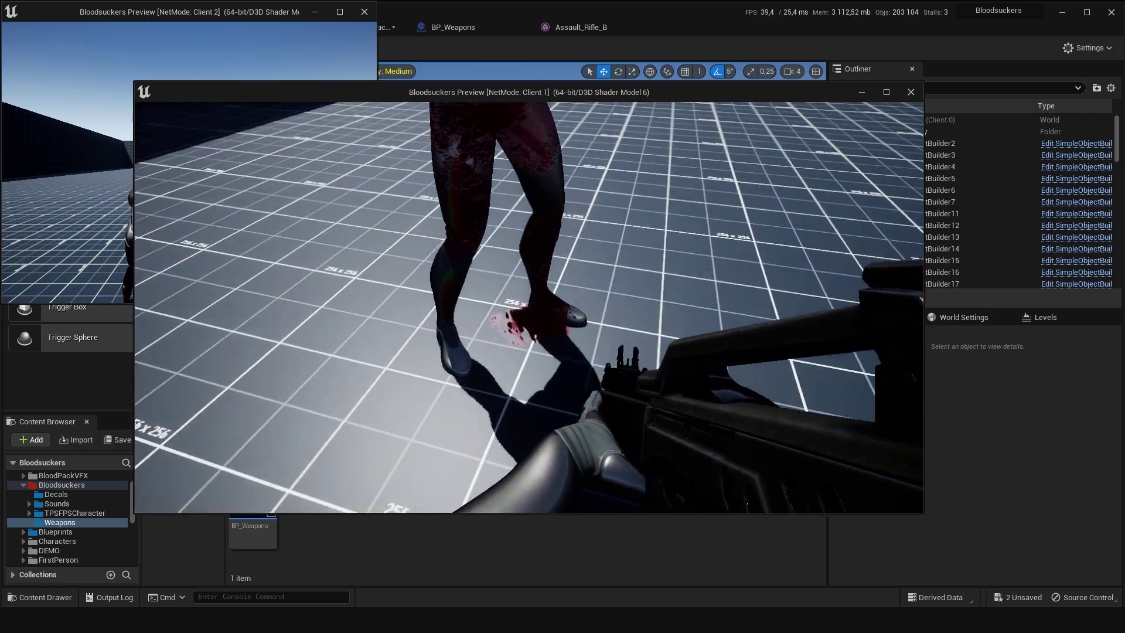
click(546, 291)
click(546, 291)
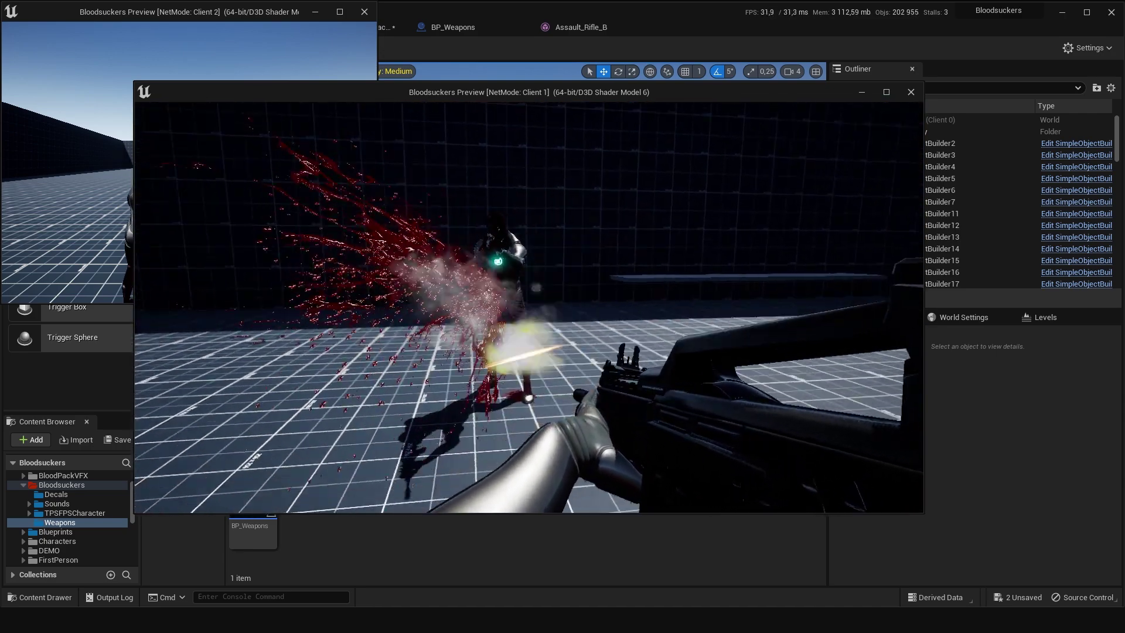
click(546, 291)
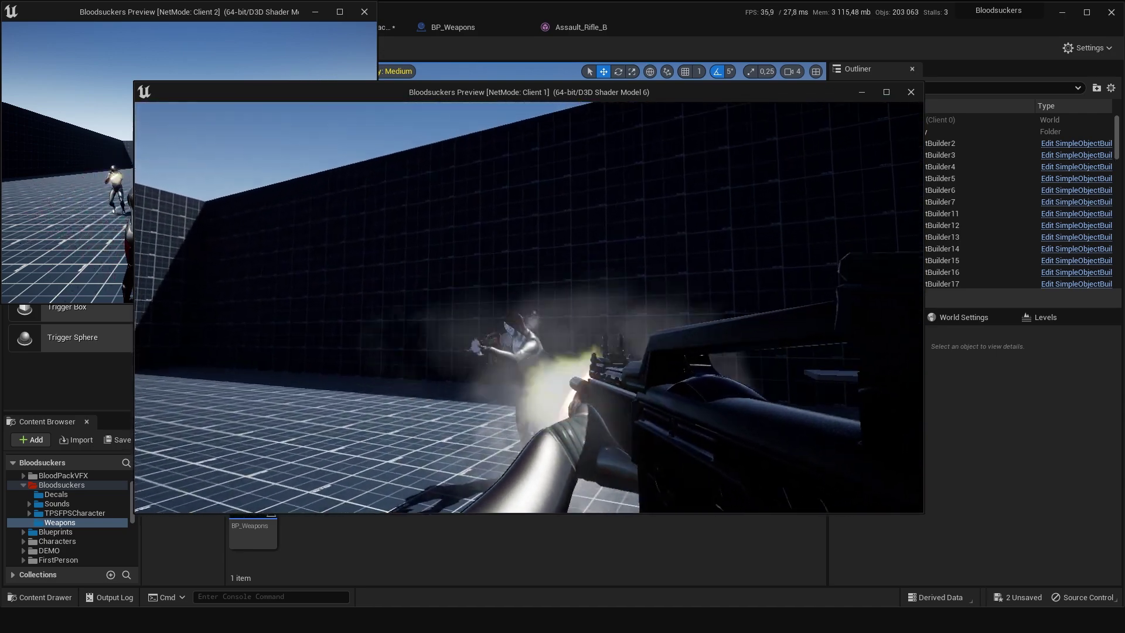
click(547, 291)
click(529, 307)
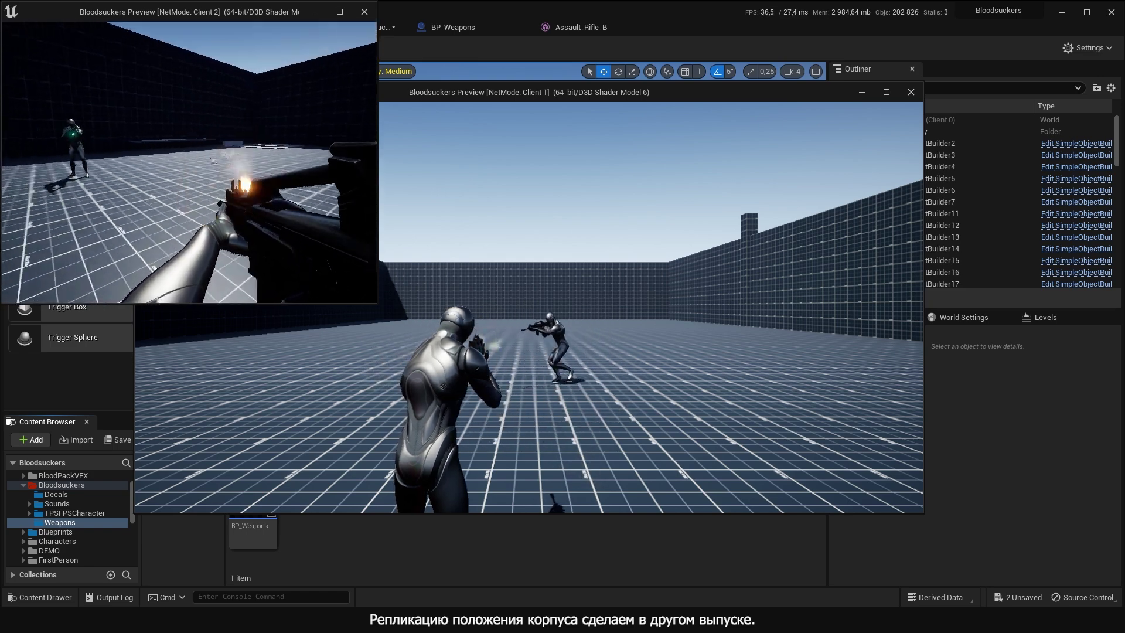
Move the Client 2 player around, then stop the play session.
key(a)
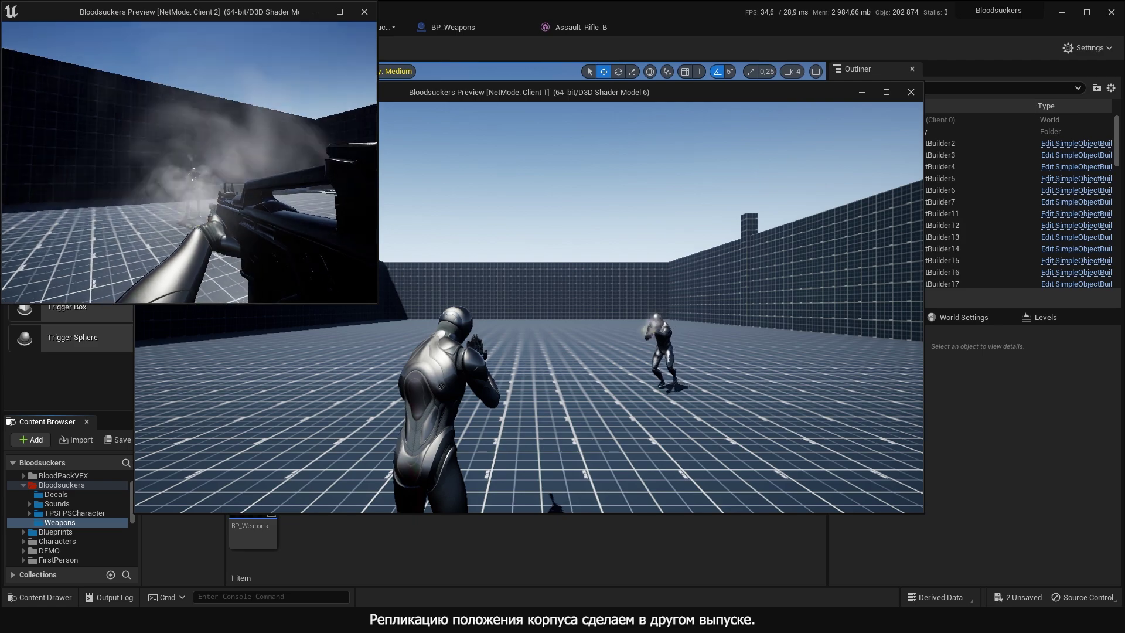
key(w)
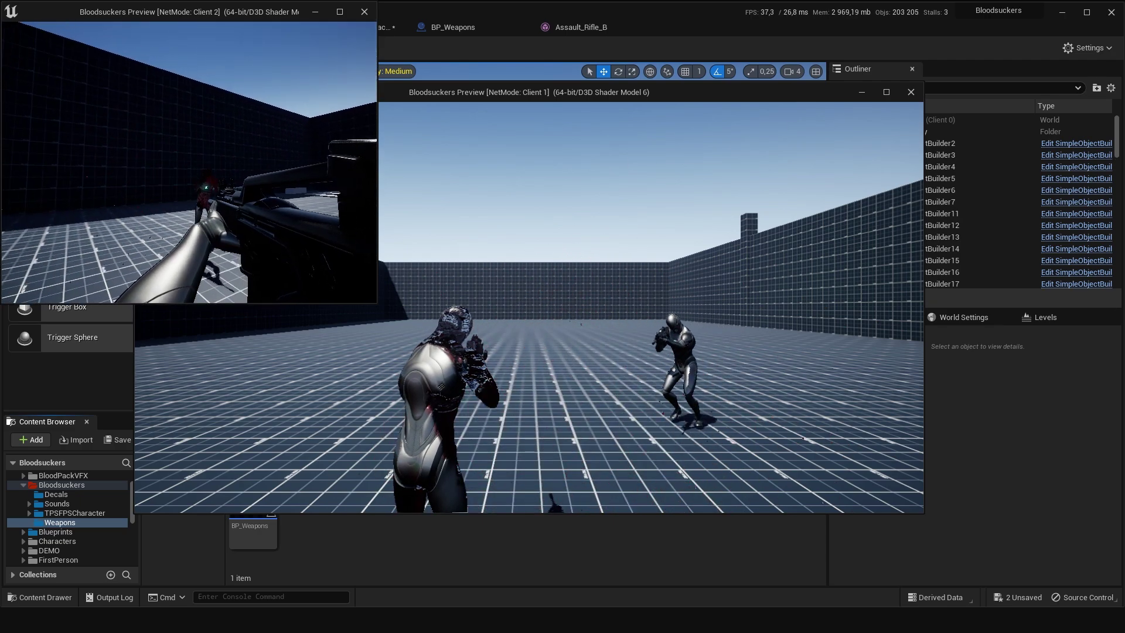
key(Escape)
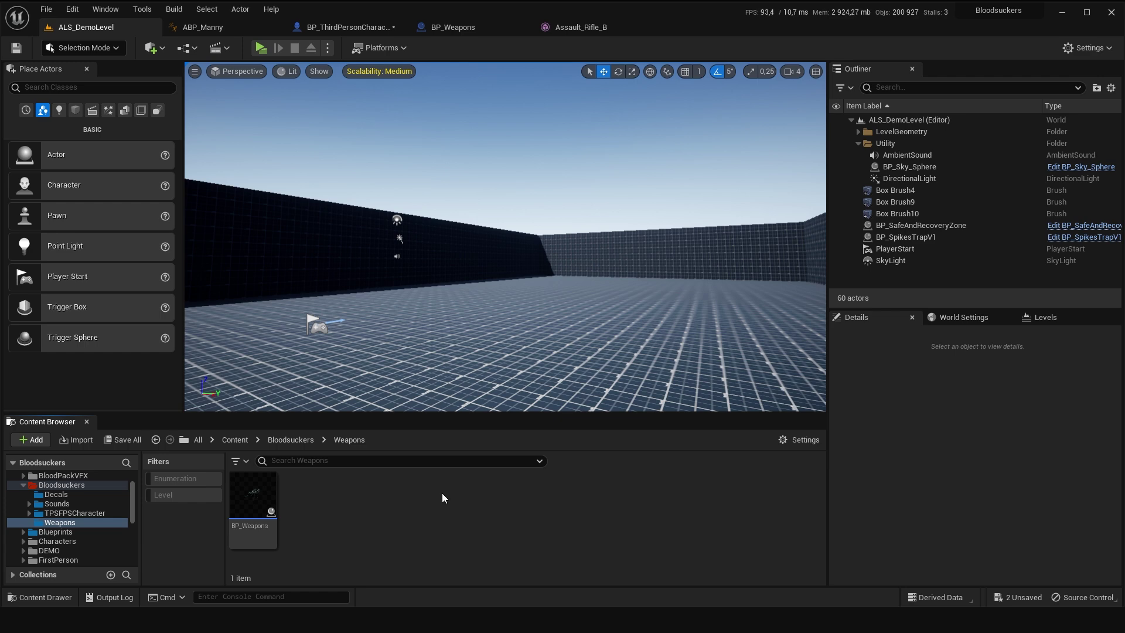
Open BP_ThirdPersonCharacter, look over the event graph, and open the Shoot function graph.
click(316, 24)
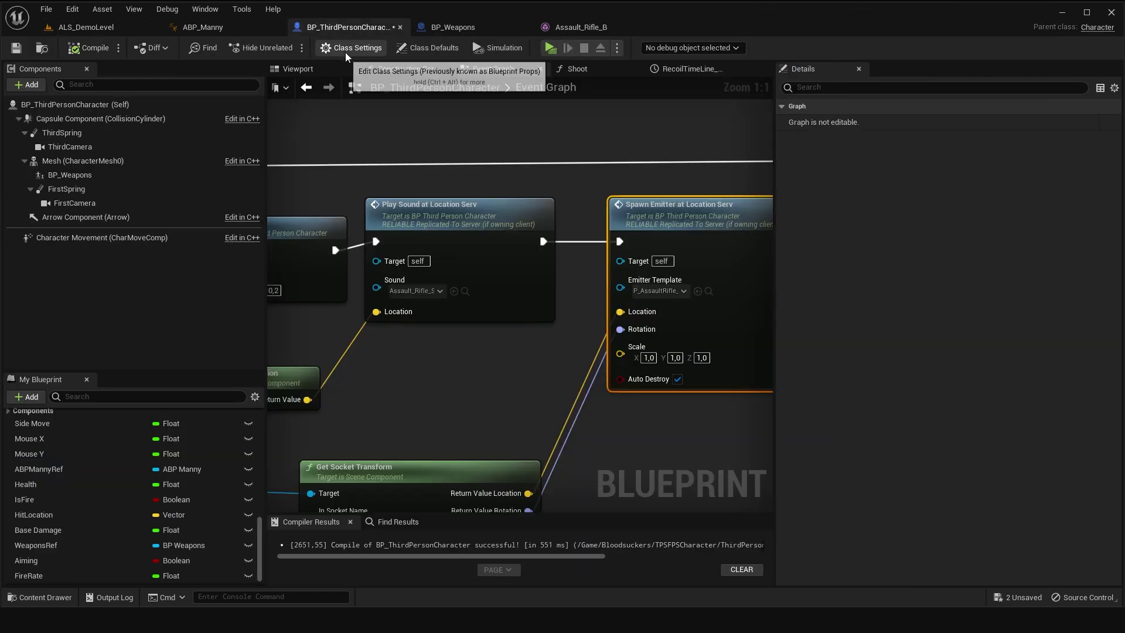
scroll(423, 403, down, 5)
right_drag(527, 176, 469, 351)
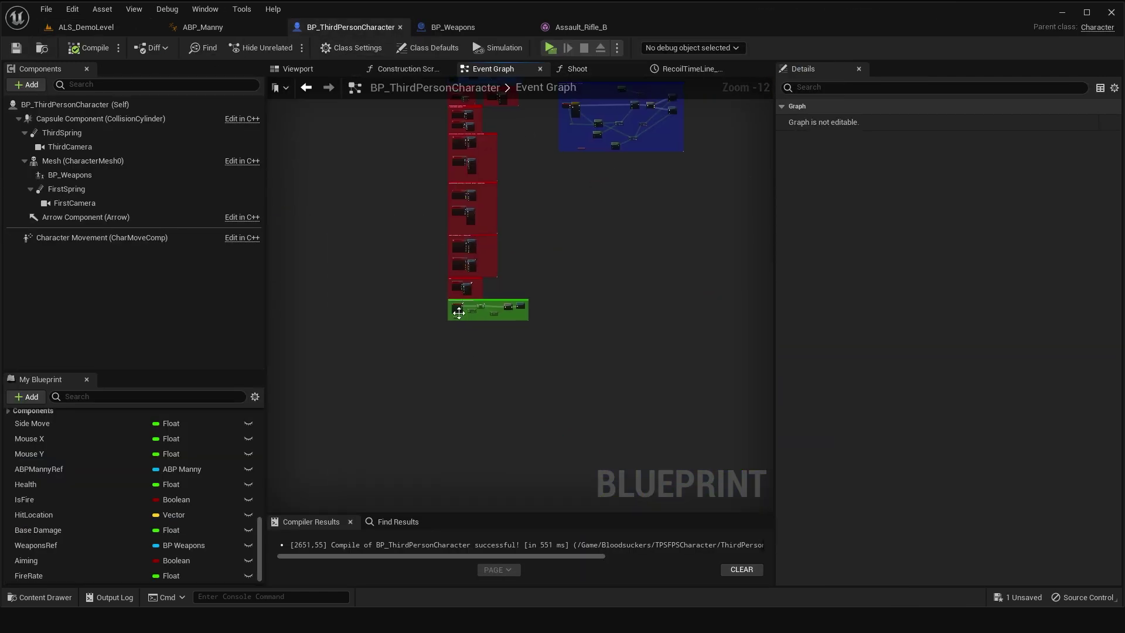
scroll(392, 307, up, 5)
click(392, 307)
right_drag(469, 235, 486, 290)
click(783, 328)
right_drag(492, 111, 554, 448)
scroll(538, 393, down, 10)
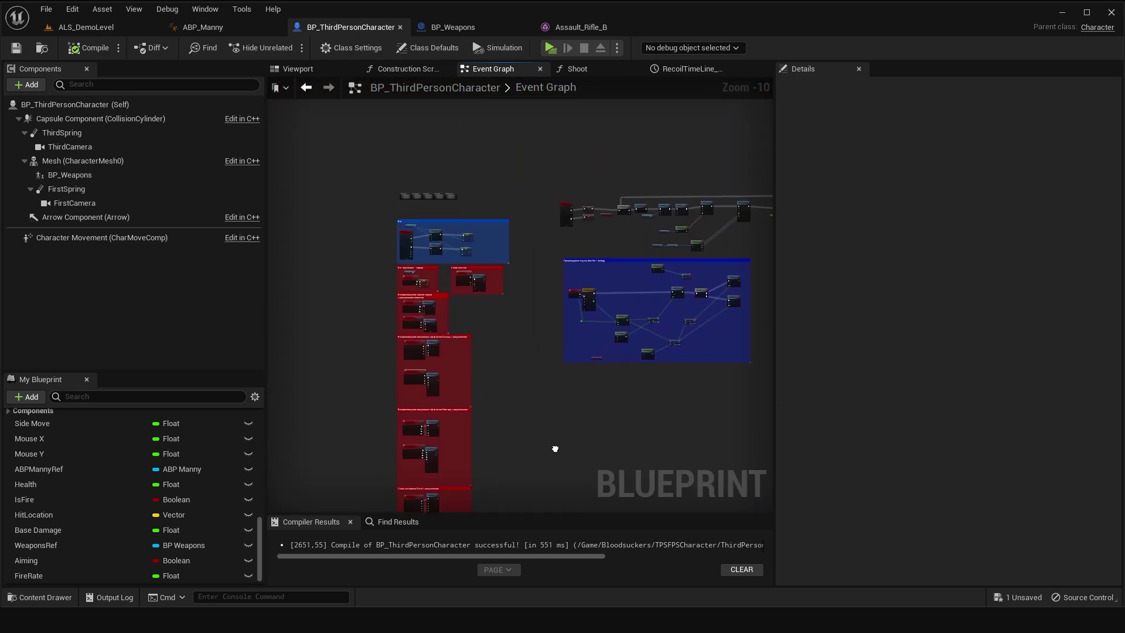
scroll(555, 448, up, 10)
right_drag(502, 356, 407, 371)
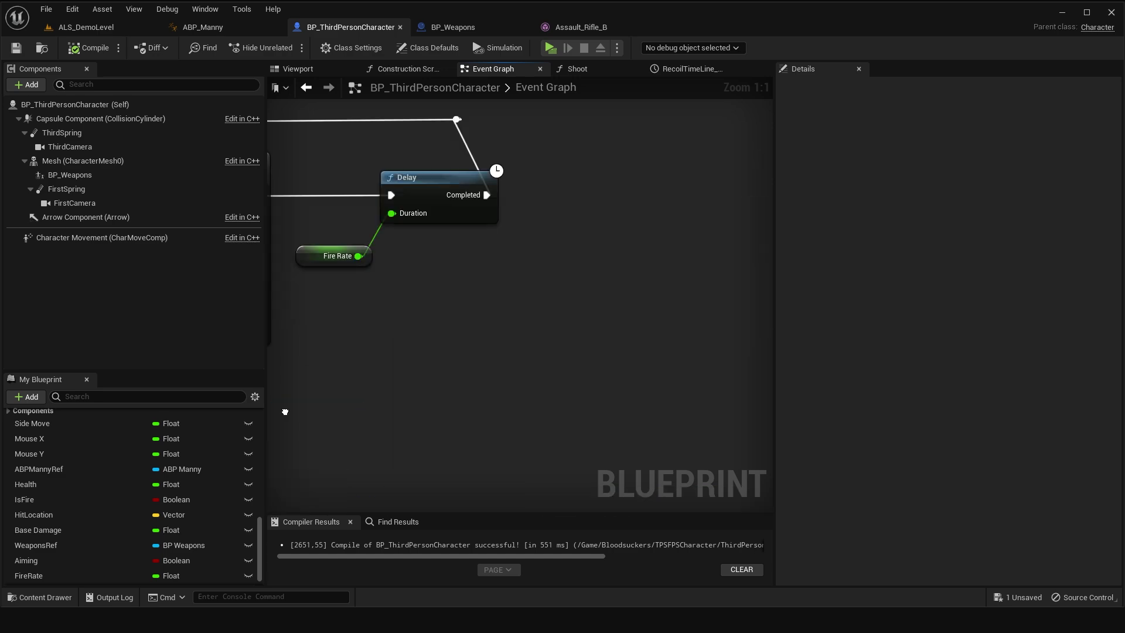
scroll(407, 371, down, 6)
scroll(129, 468, up, 5)
double_click(36, 523)
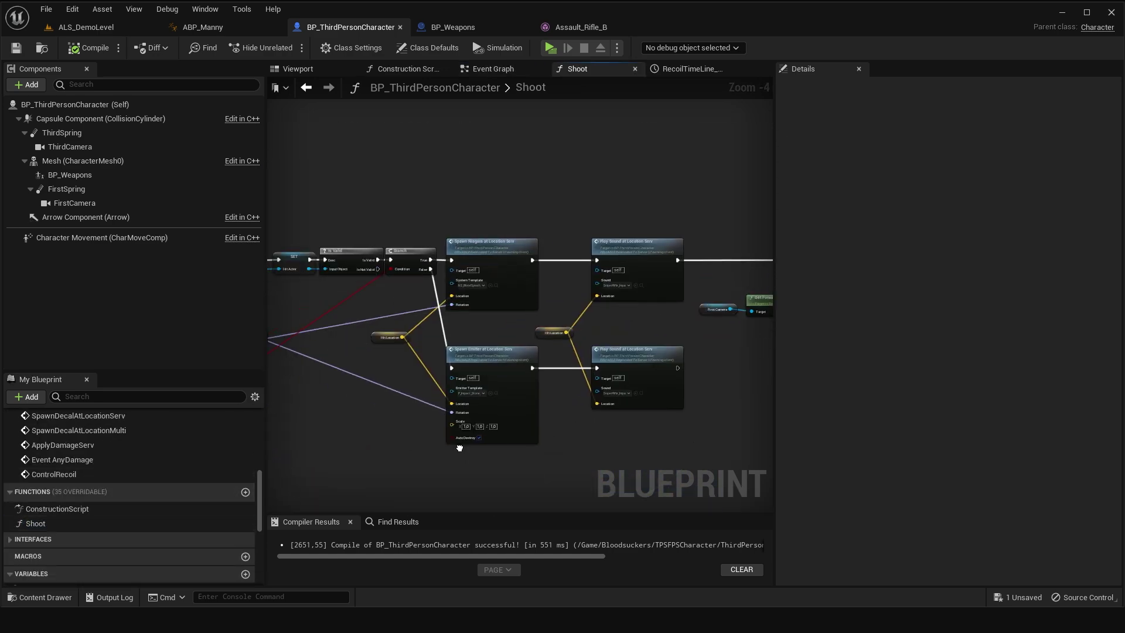
Confirm Base Damage is 20.0 and recompile, reviewing the Apply Damage Serv and Is Valid nodes.
click(427, 271)
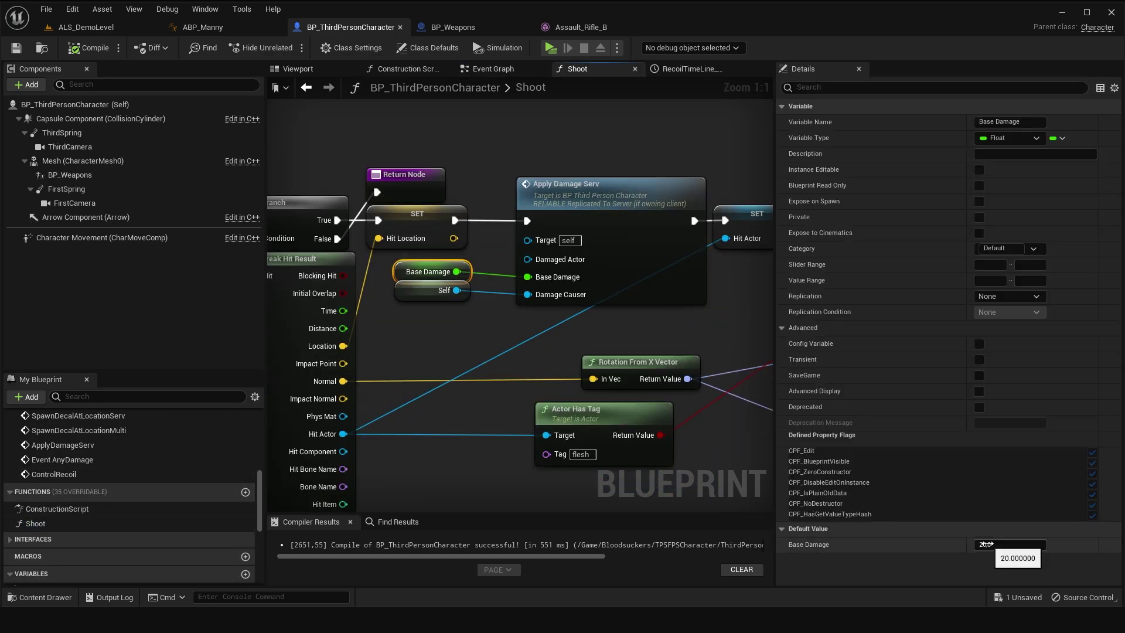
click(457, 350)
key(F7)
click(398, 268)
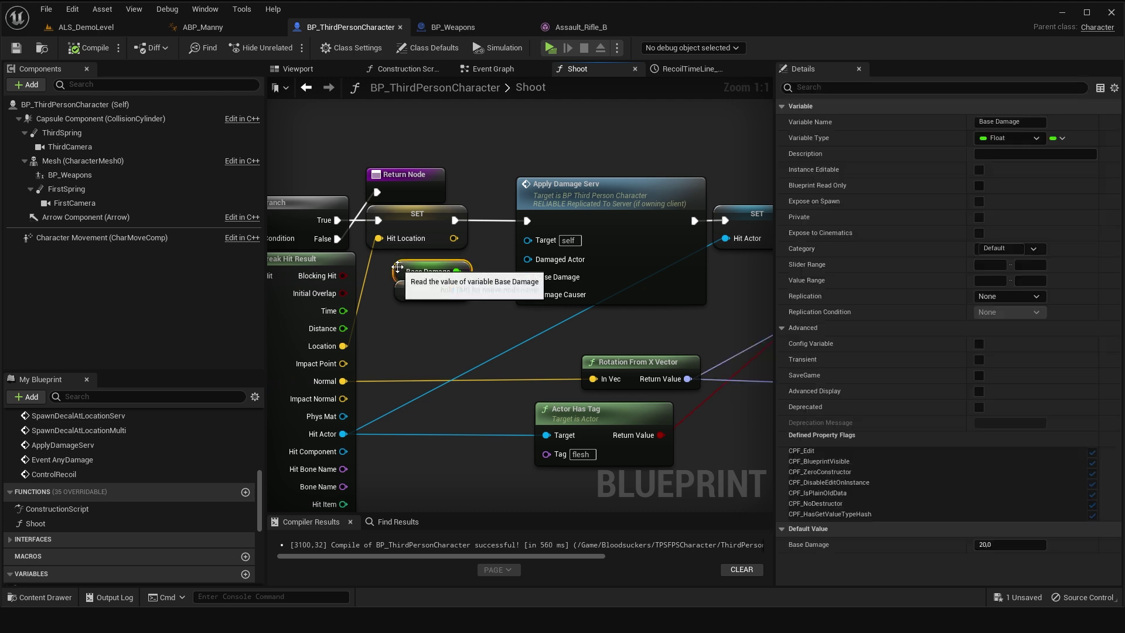
right_drag(397, 268, 340, 268)
right_drag(496, 346, 659, 328)
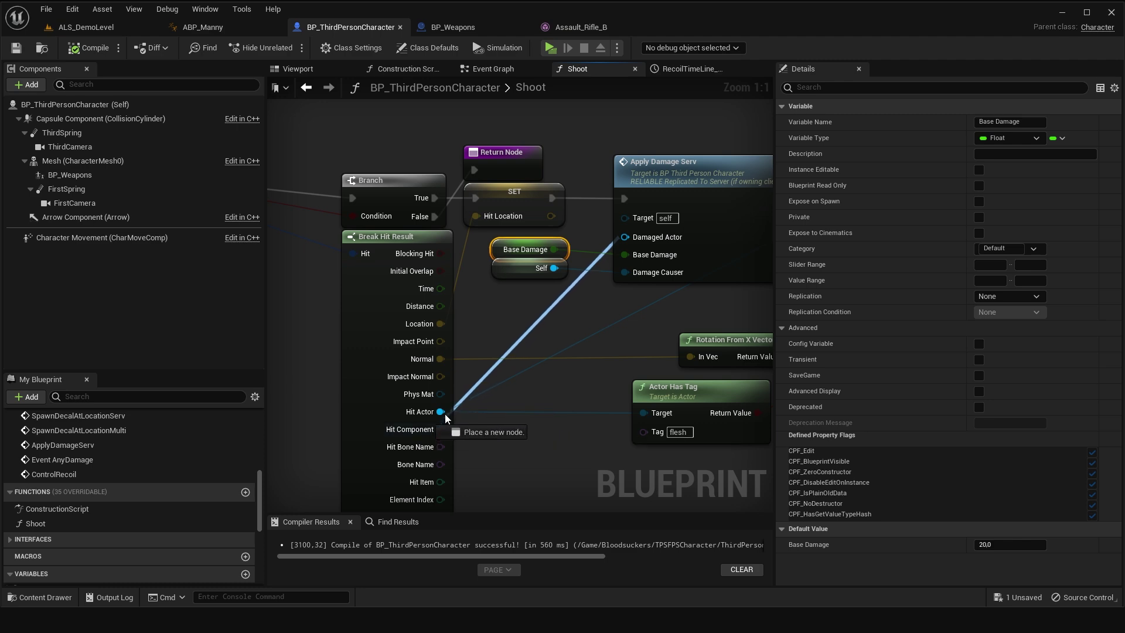
right_drag(509, 409, 314, 440)
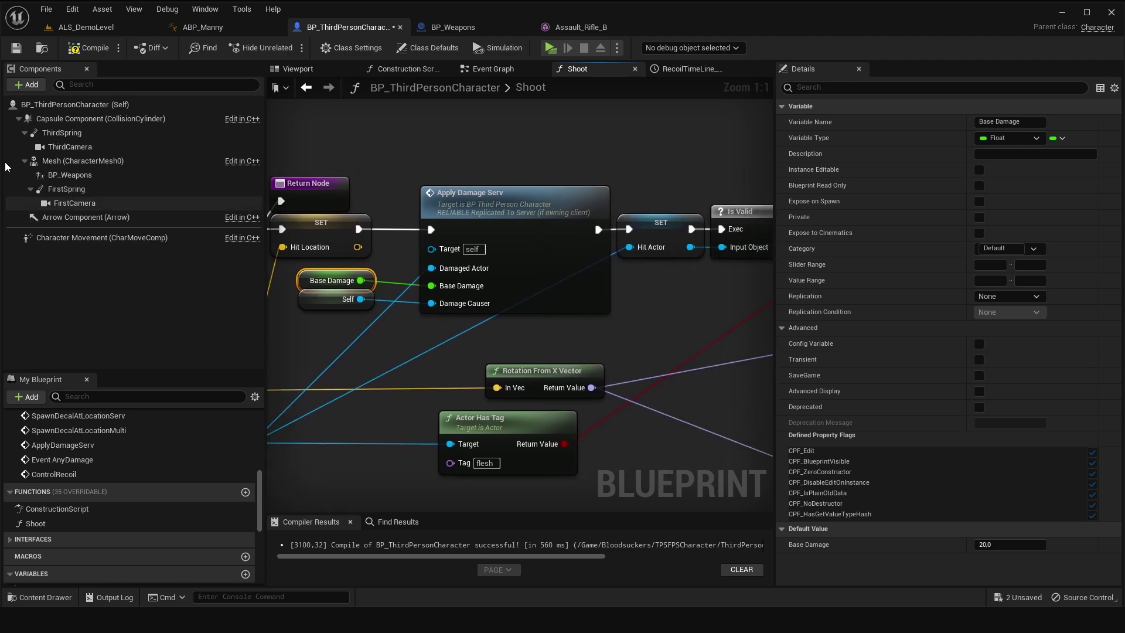
Compile the character blueprint and start a two-client play test from ALS_DemoLevel.
click(86, 49)
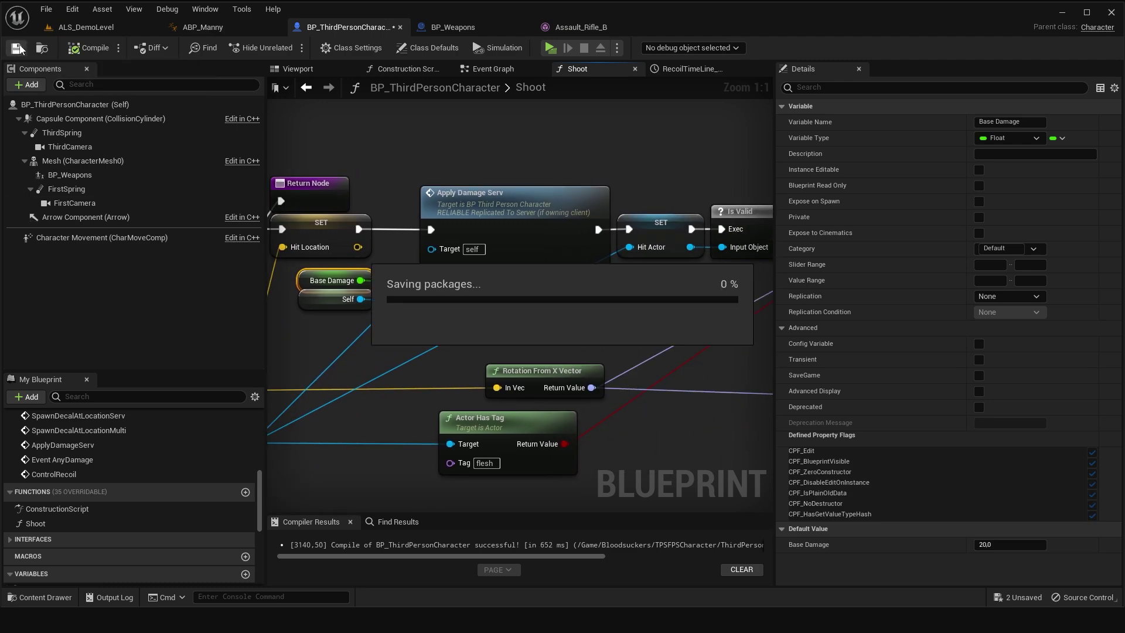
click(75, 31)
key(alt+p)
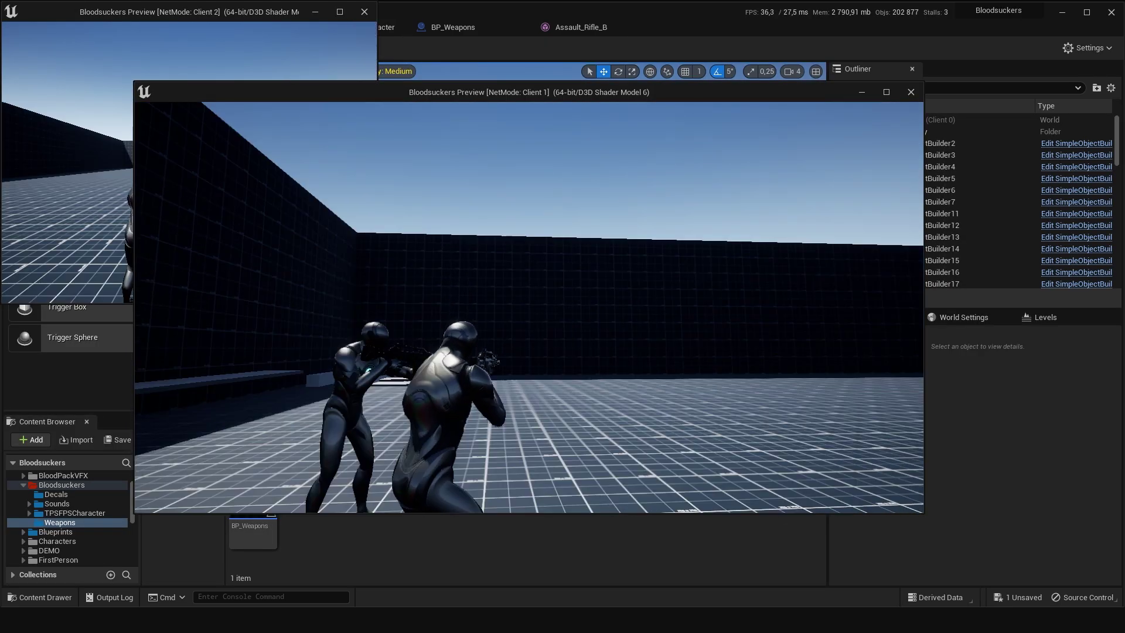
Shoot the enemy until it bursts, then stop the play session.
click(529, 307)
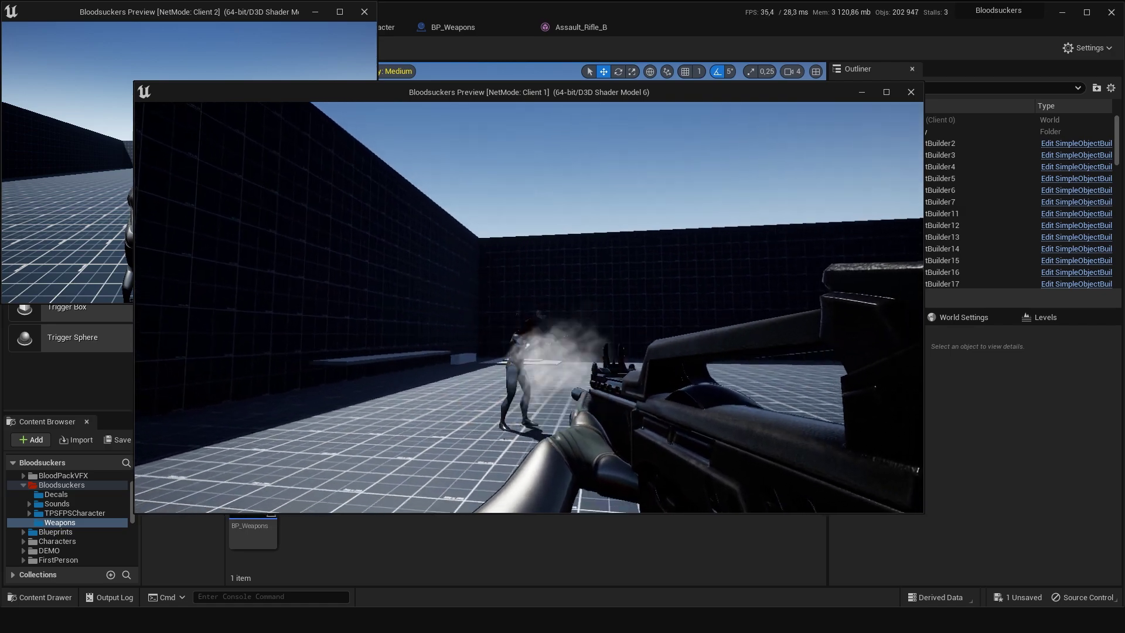
click(528, 307)
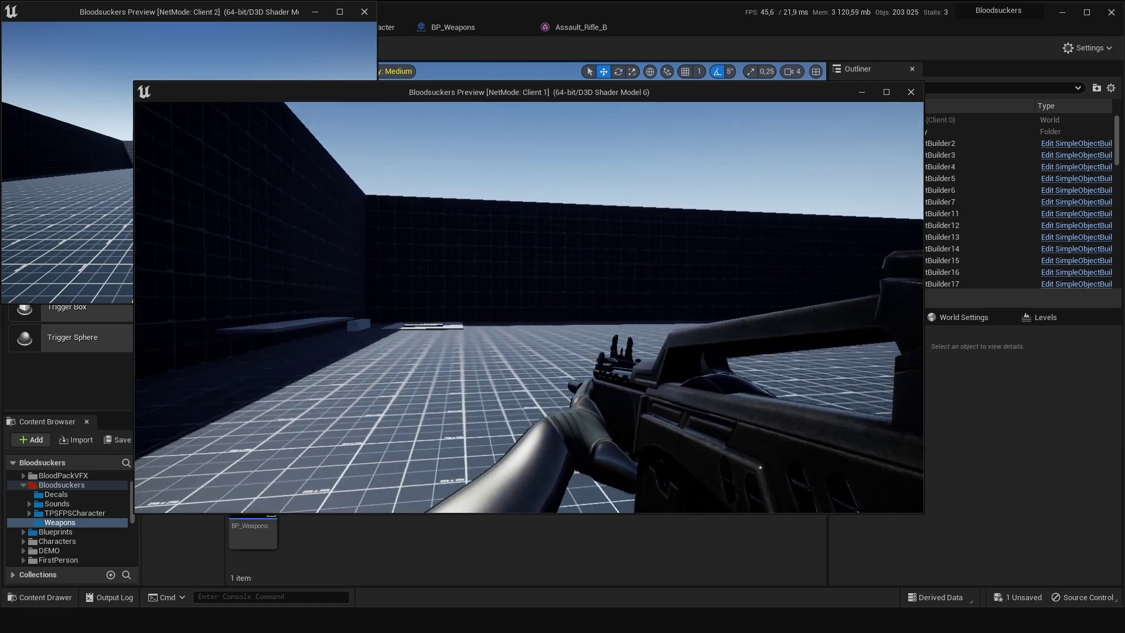
key(Escape)
Restart the two-client play test and fire again at the other player's character.
key(alt+p)
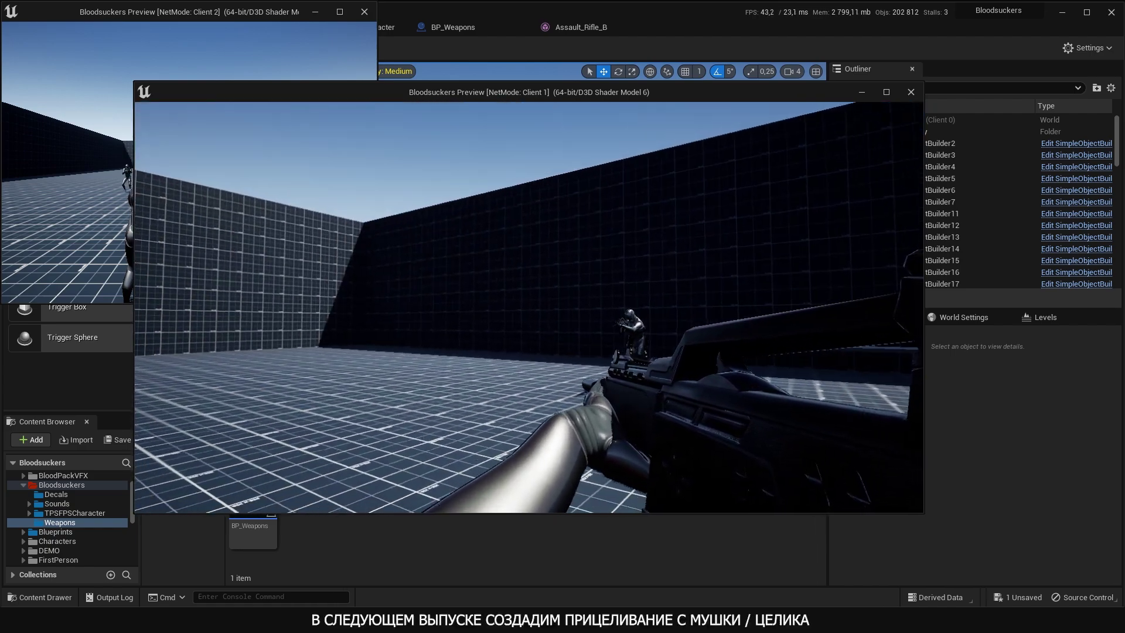
click(528, 307)
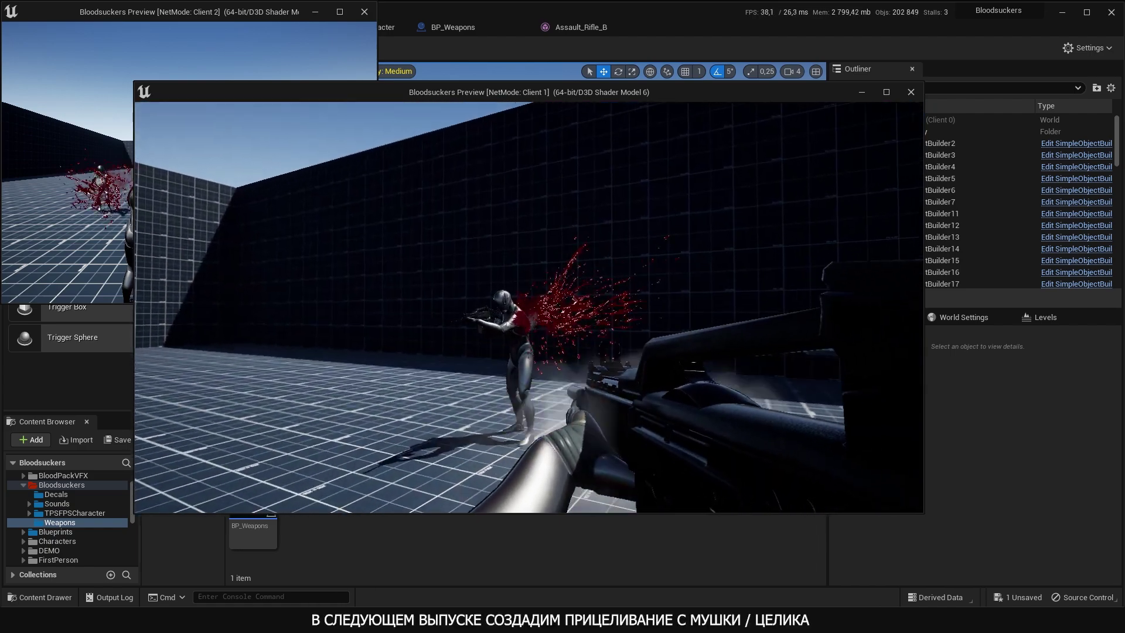
click(529, 308)
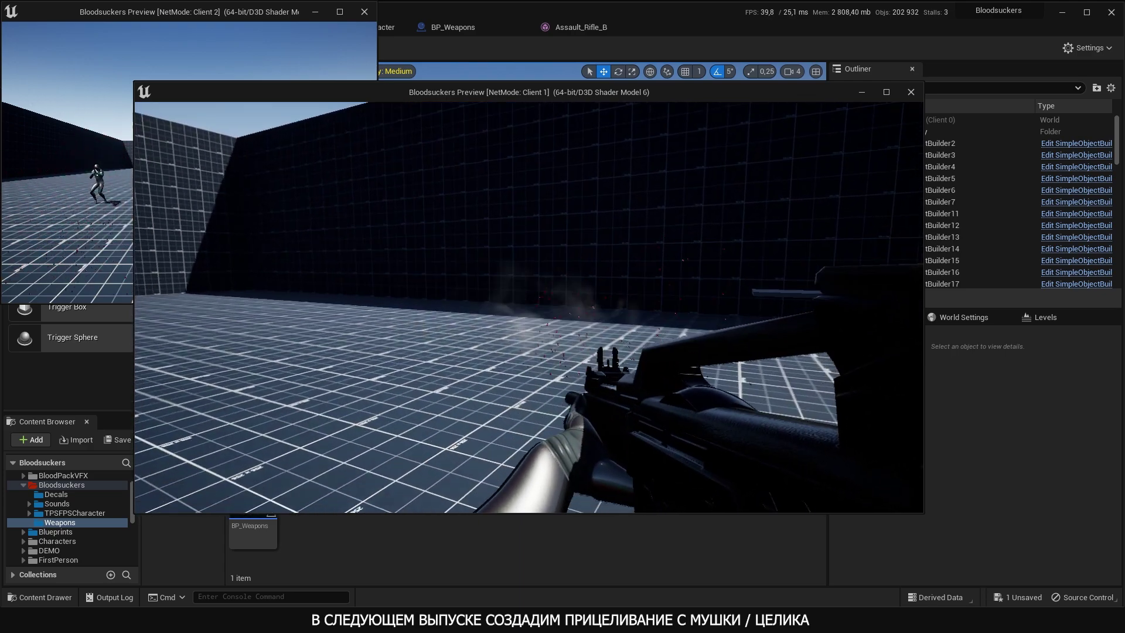